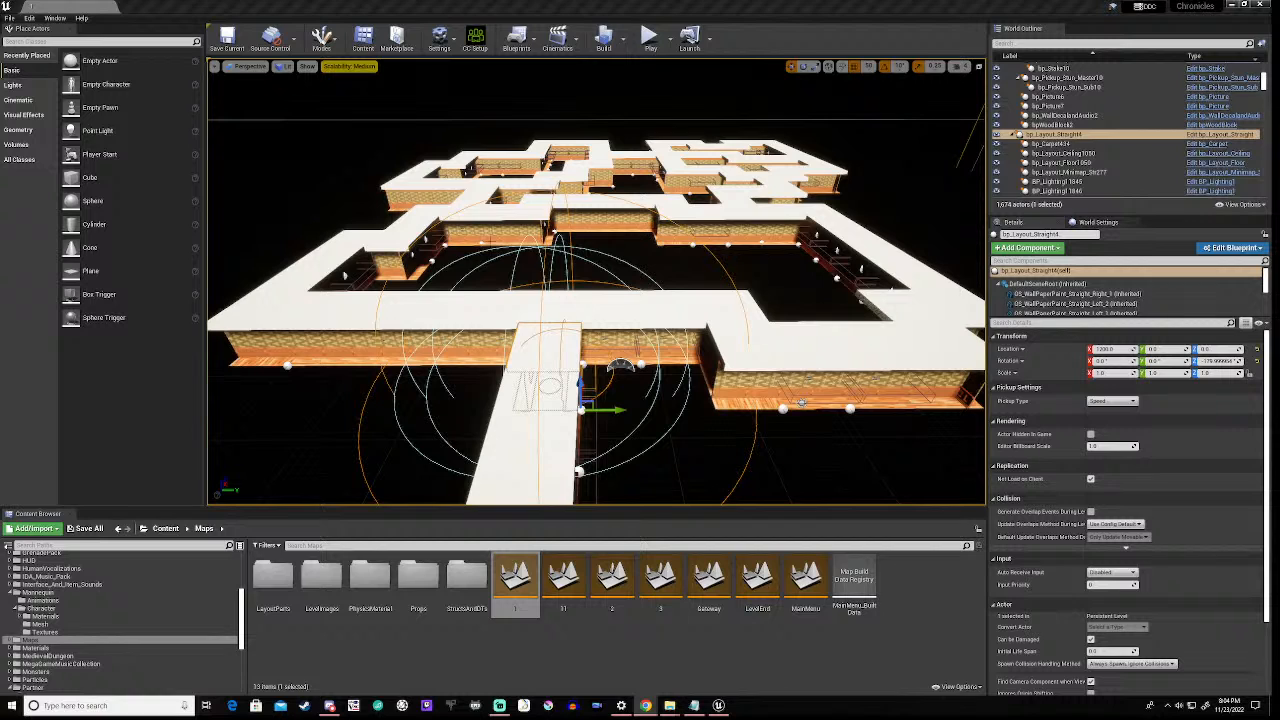
# - Set the Pickup Type of the selected bp_Layout_Straight4 corridor piece to Minimap
pyautogui.click(1107, 403)
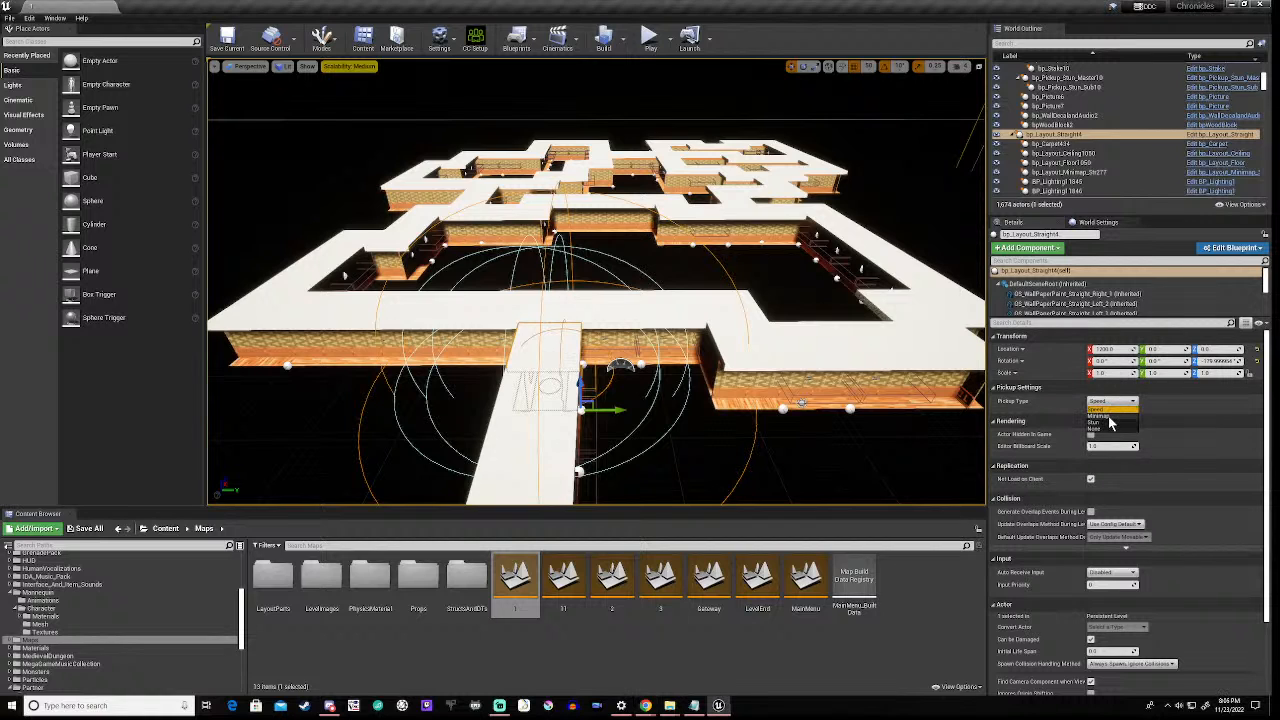
pyautogui.click(1108, 422)
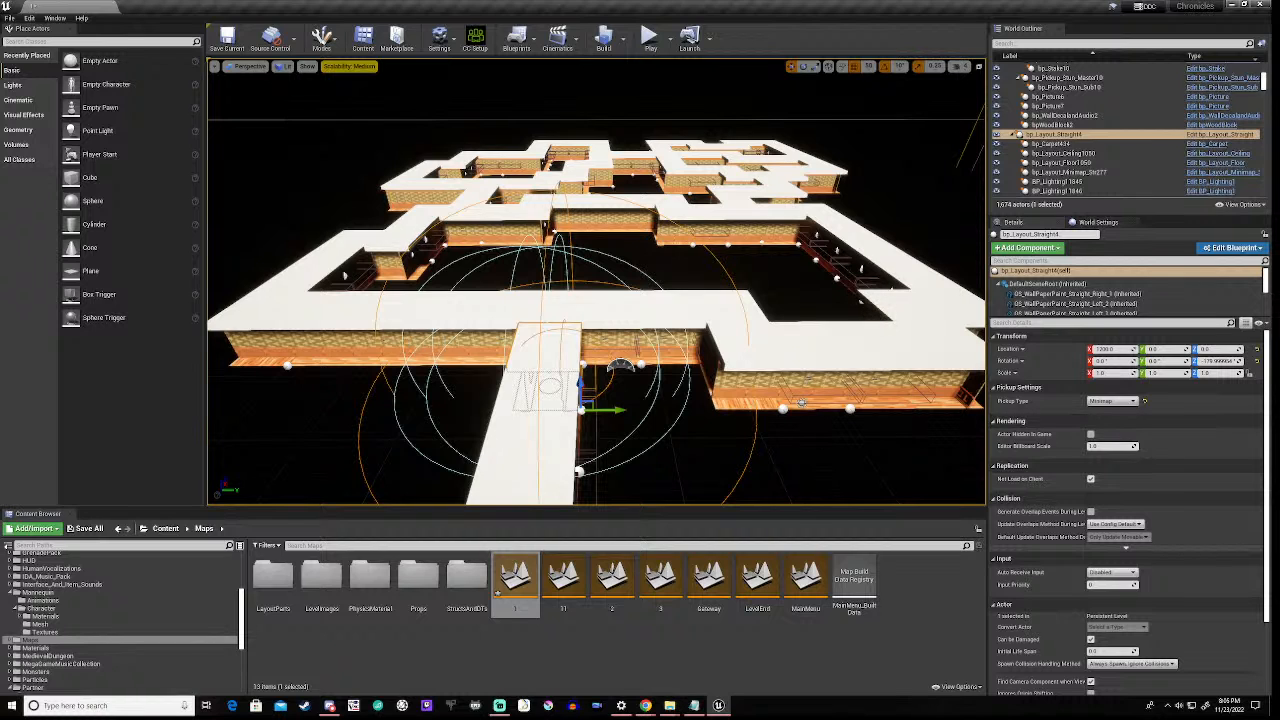
pyautogui.moveTo(596, 282); pyautogui.dragTo(623, 236, button='right')
pyautogui.moveTo(572, 412); pyautogui.dragTo(555, 409, button='right')
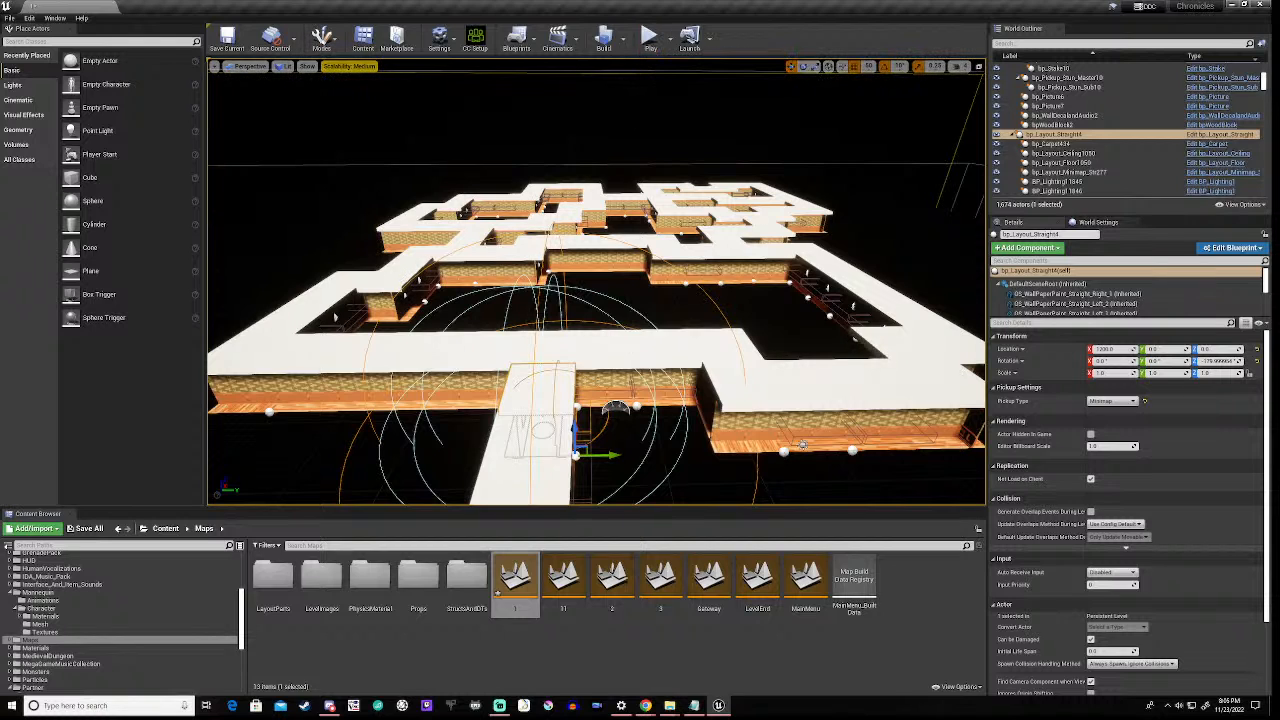
pyautogui.click(594, 663)
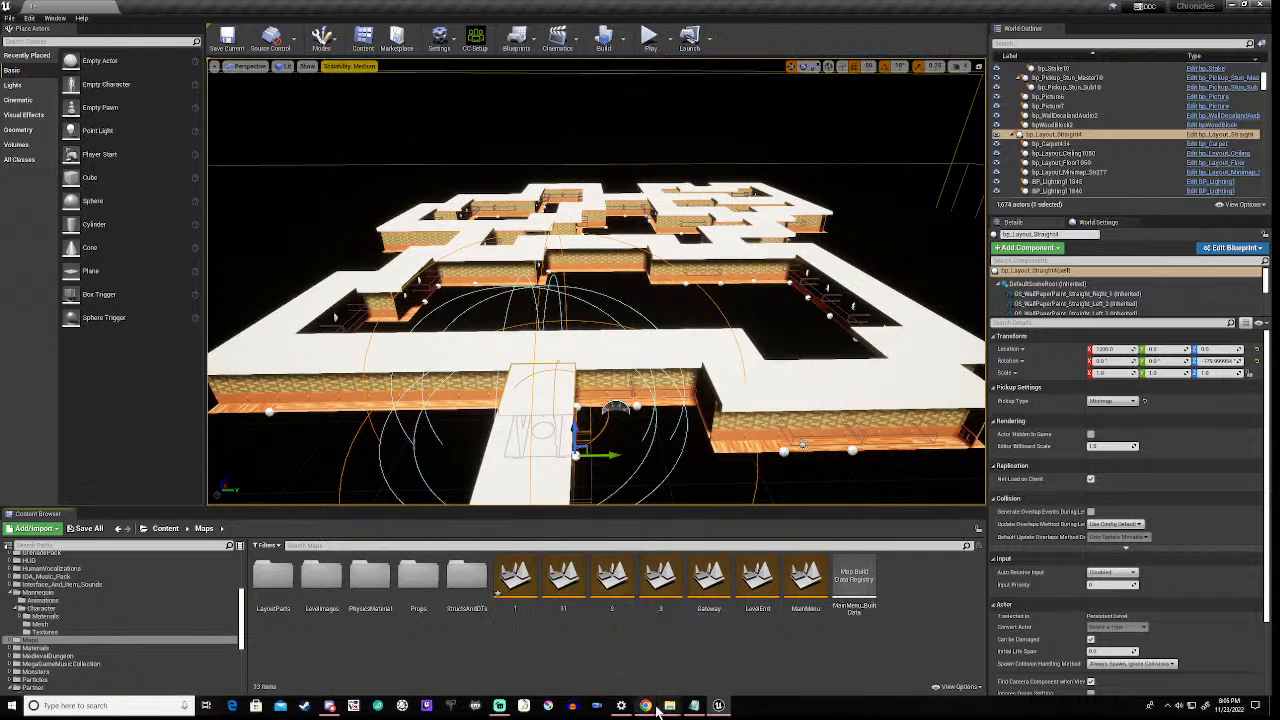
# - Switch to the SaveGames folder in File Explorer, delete the COAVH save file, and return to the level editor
pyautogui.moveTo(670, 707)
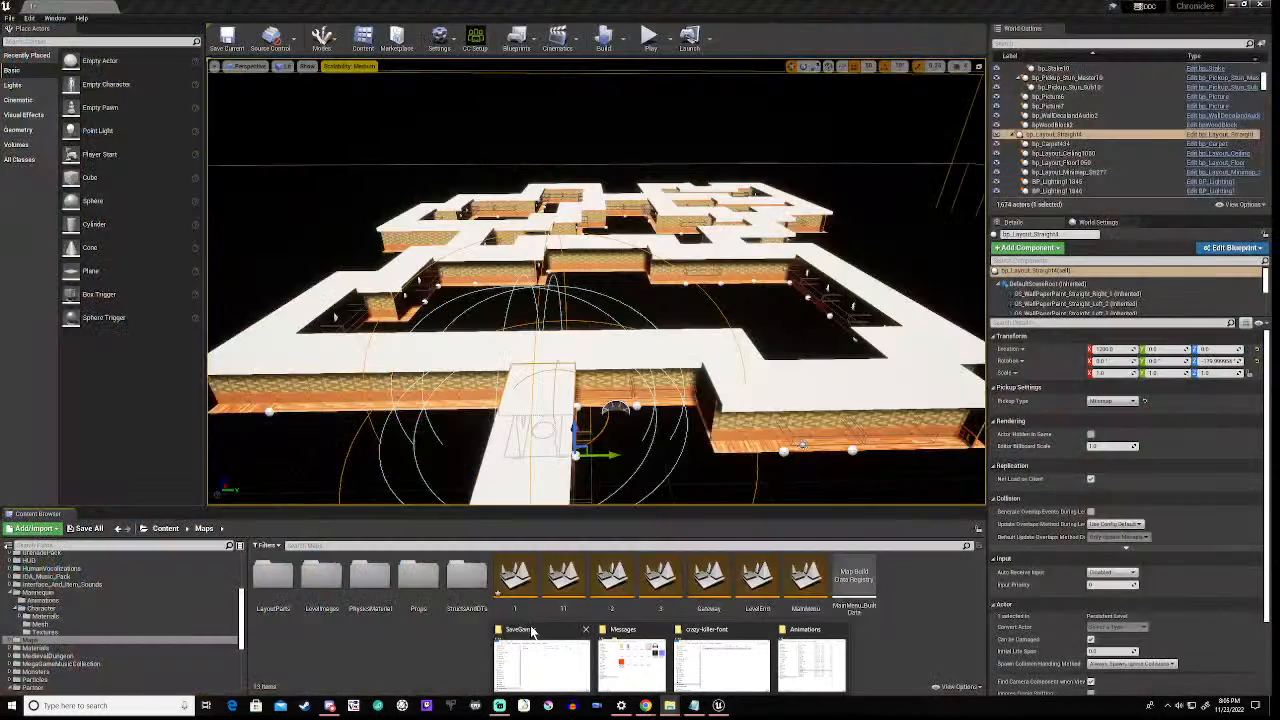
pyautogui.click(533, 632)
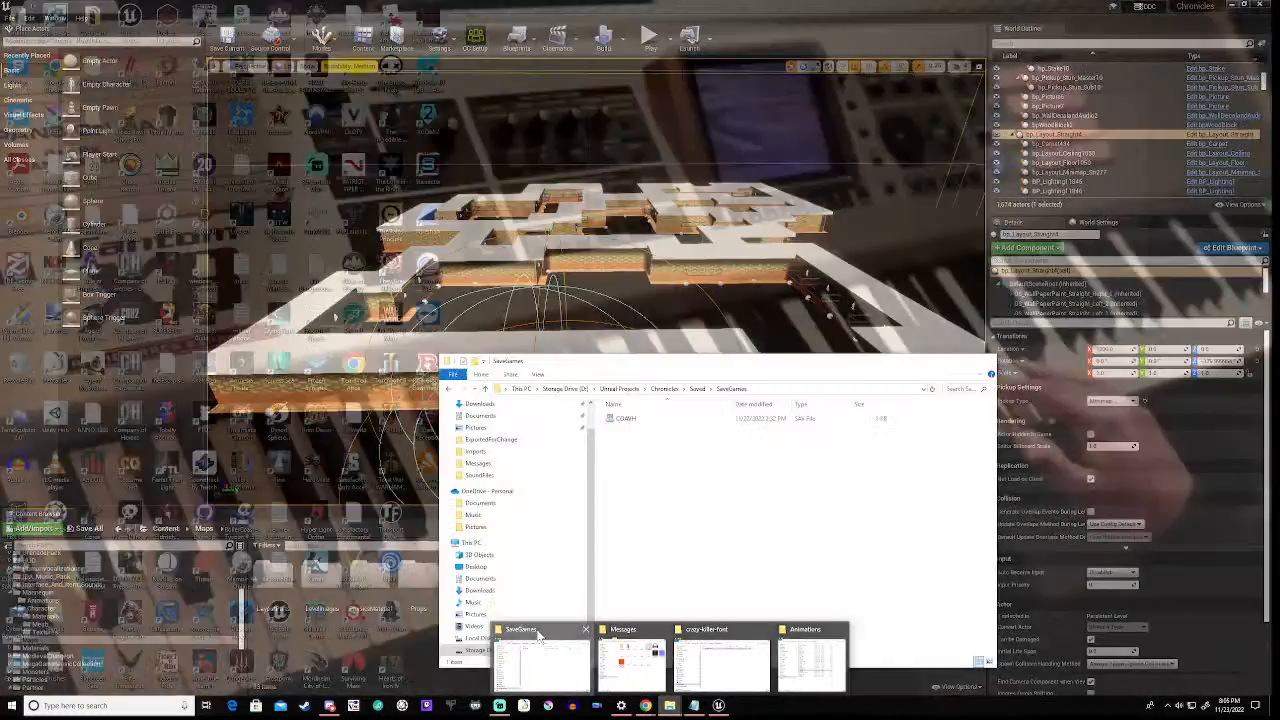
pyautogui.click(633, 420)
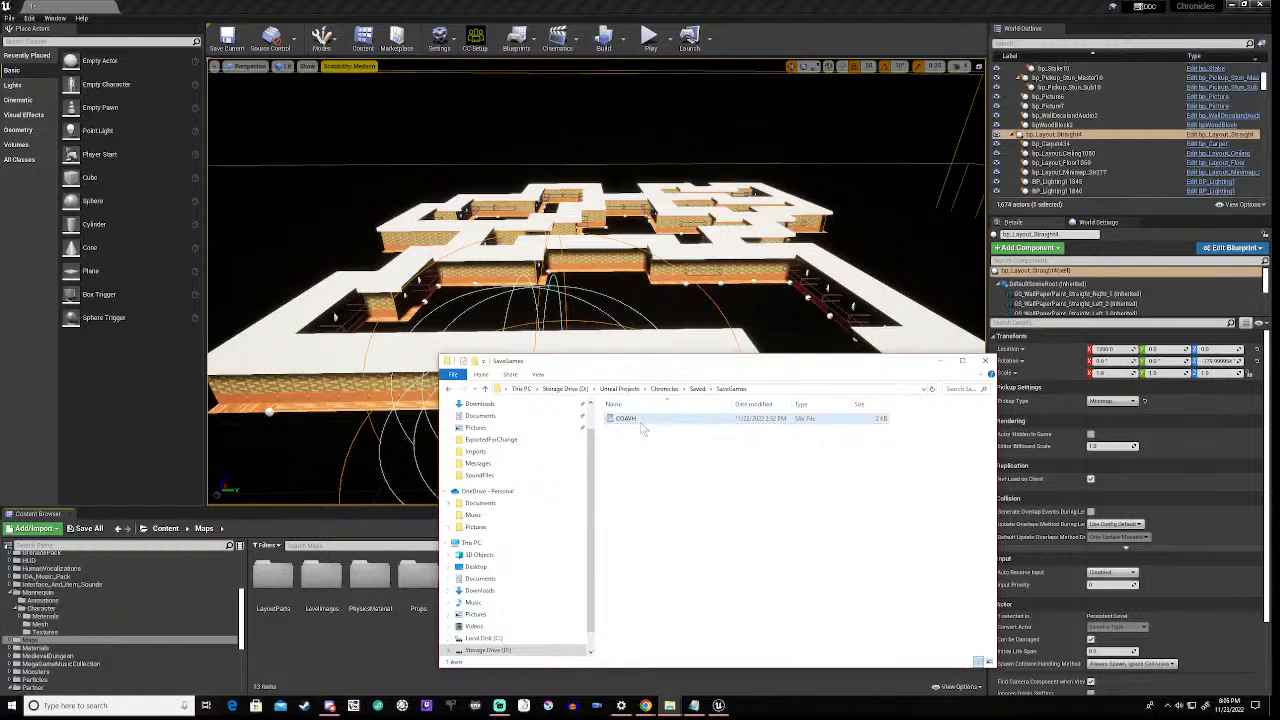
pyautogui.rightClick(646, 420)
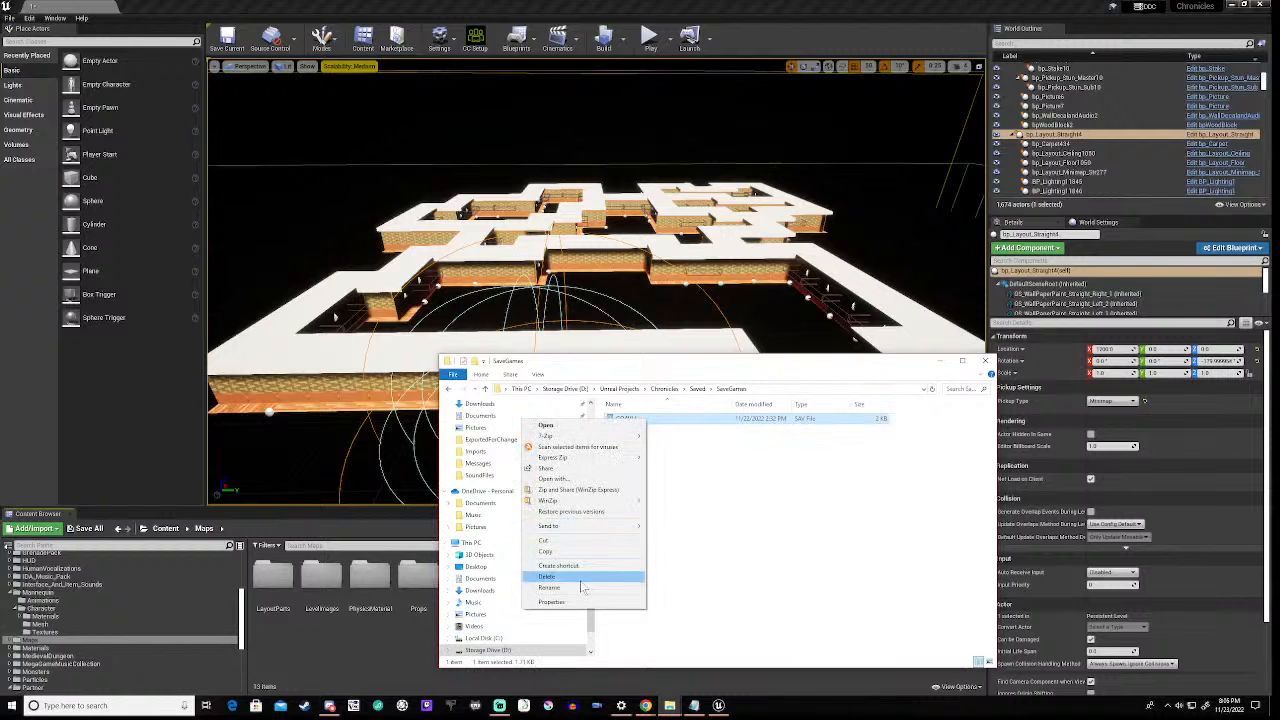
pyautogui.click(670, 540)
pyautogui.click(661, 424)
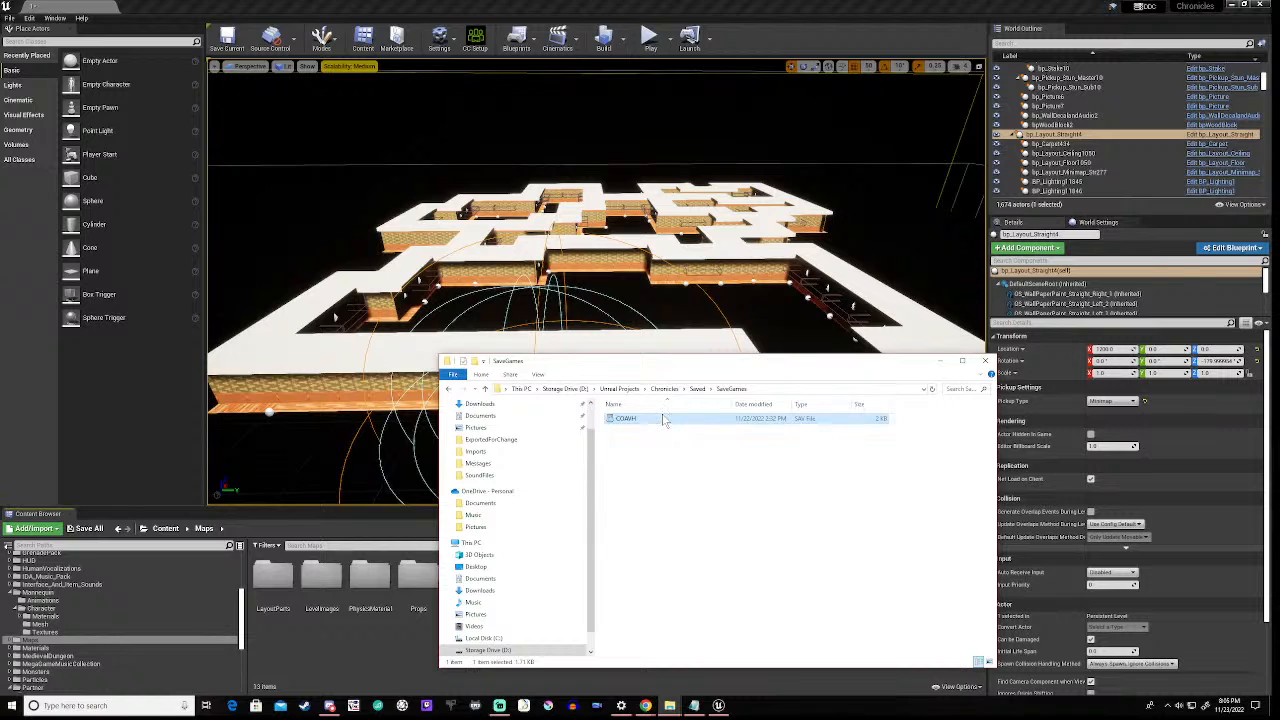
pyautogui.press('Delete')
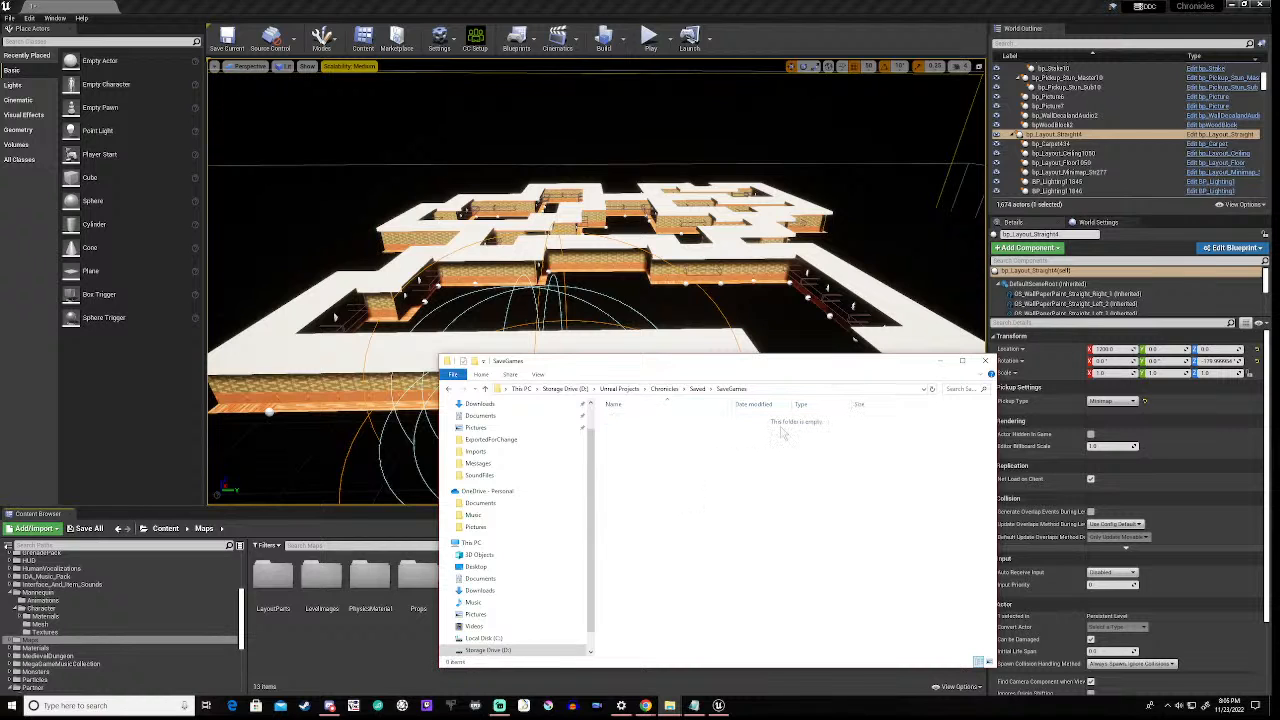
pyautogui.click(940, 364)
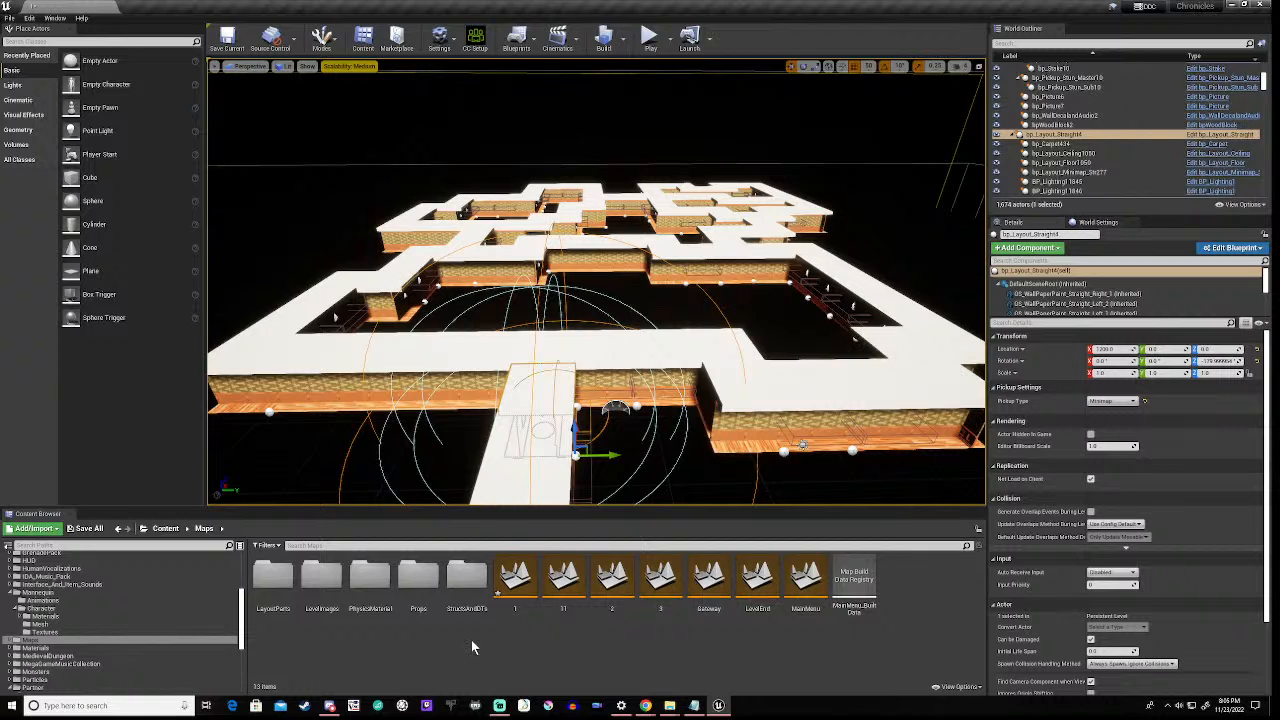
# - Open the MainMenu map, saving the changes to map 1, and start the game from its main menu in play mode
pyautogui.doubleClick(802, 582)
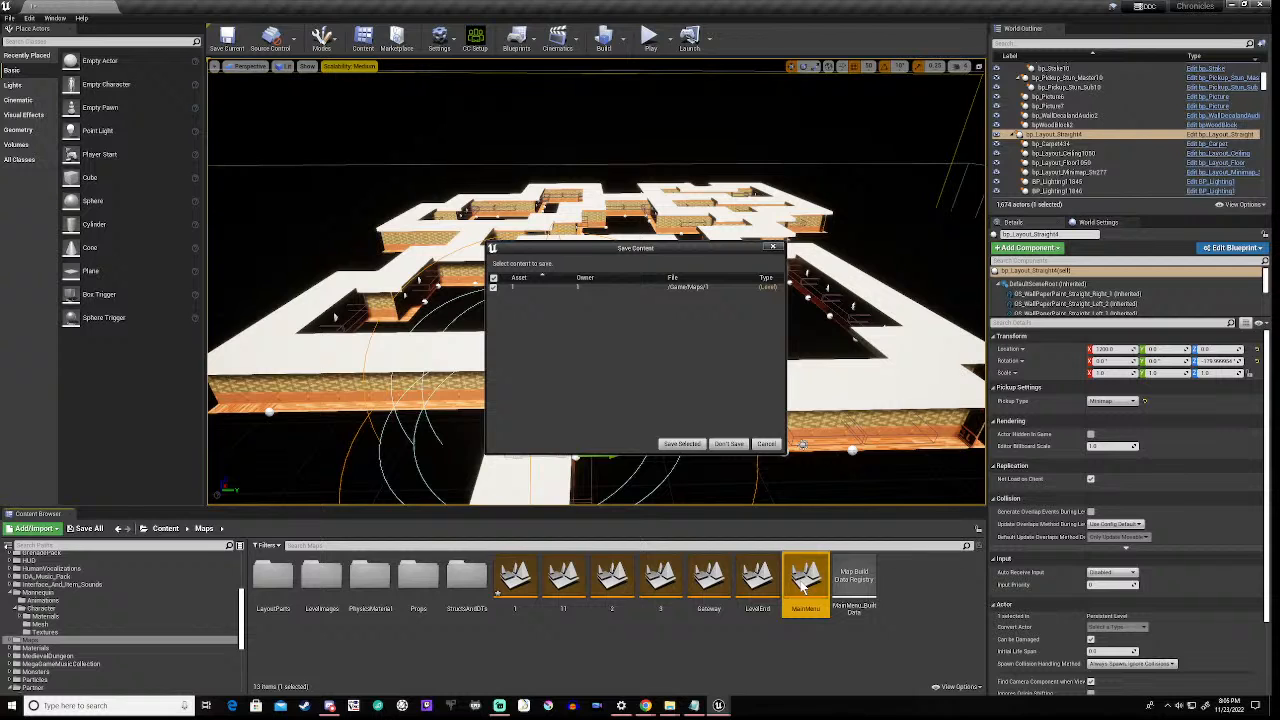
pyautogui.click(680, 445)
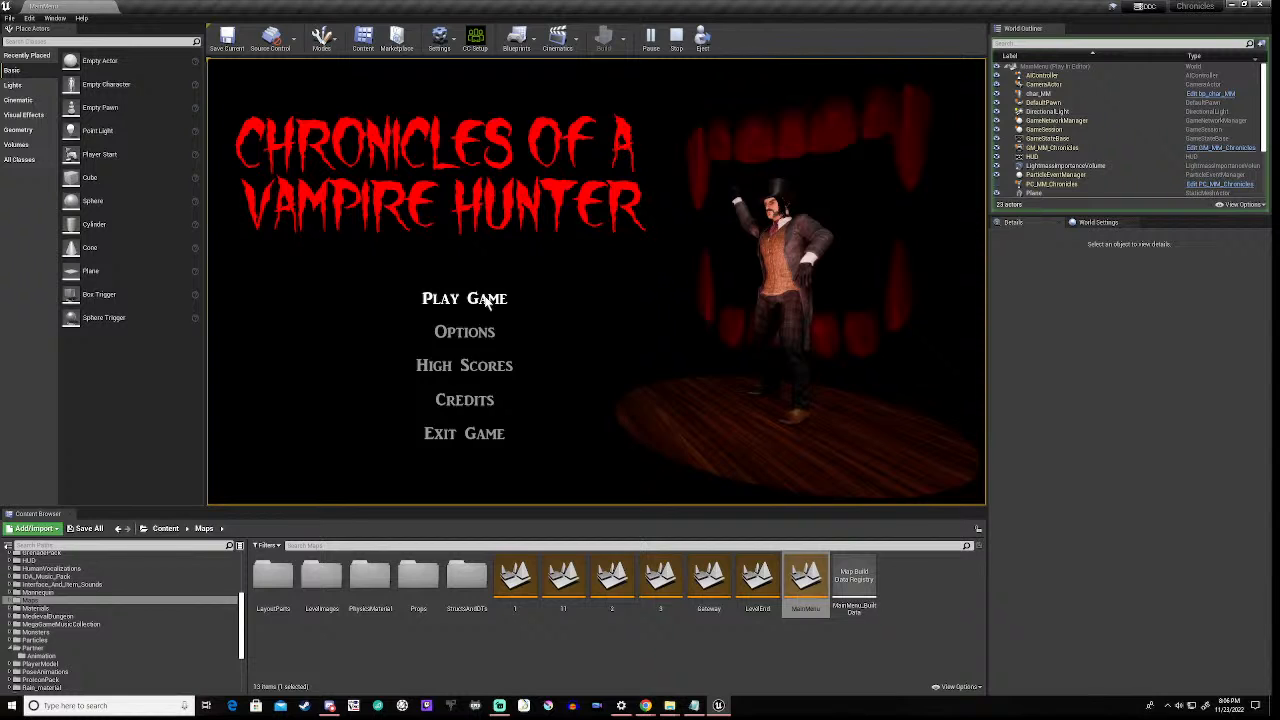
pyautogui.click(544, 289)
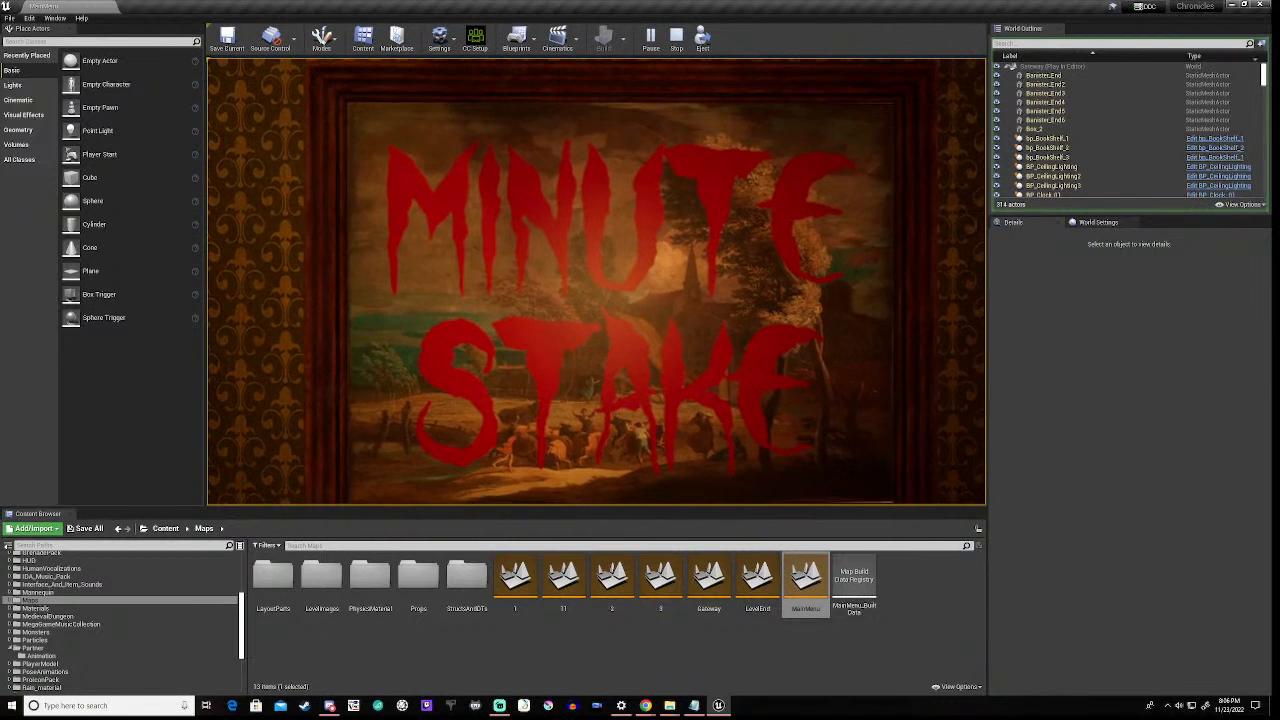
# - Playtest level 1 by running through the maze corridors with the minimap, collecting stakes and breaking the wooden barricades
pyautogui.press('w')
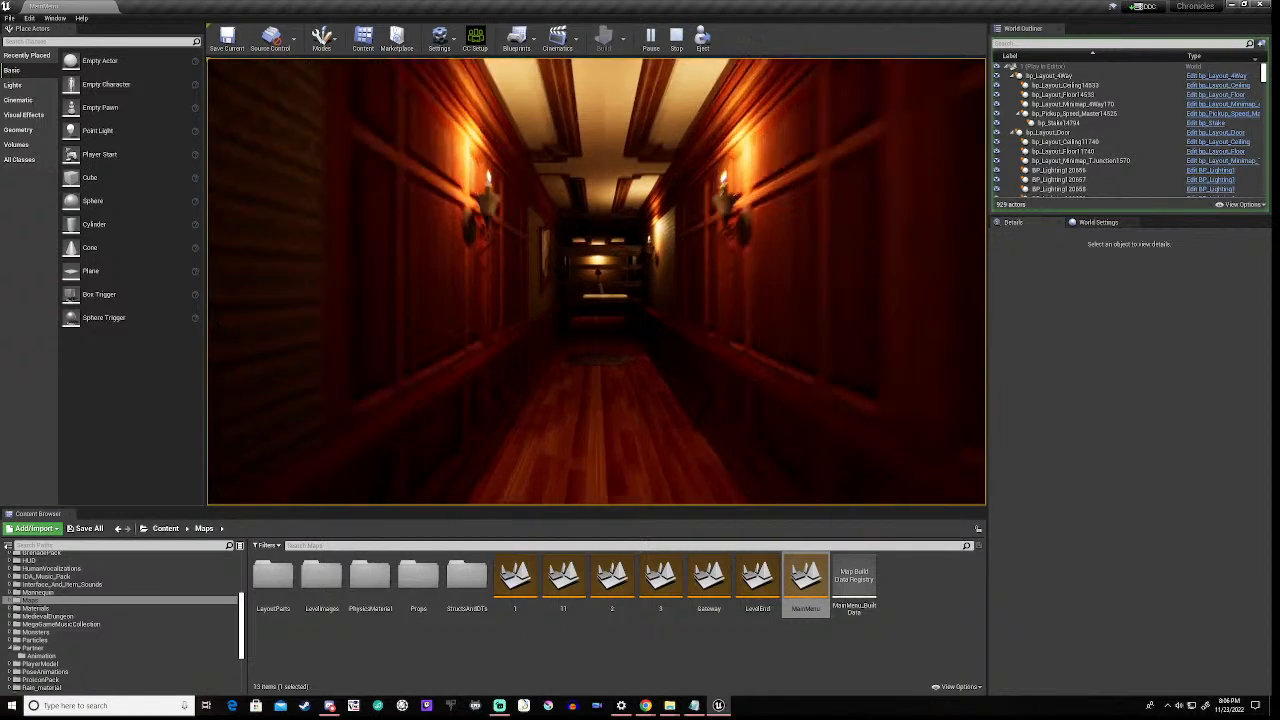
pyautogui.press('w')
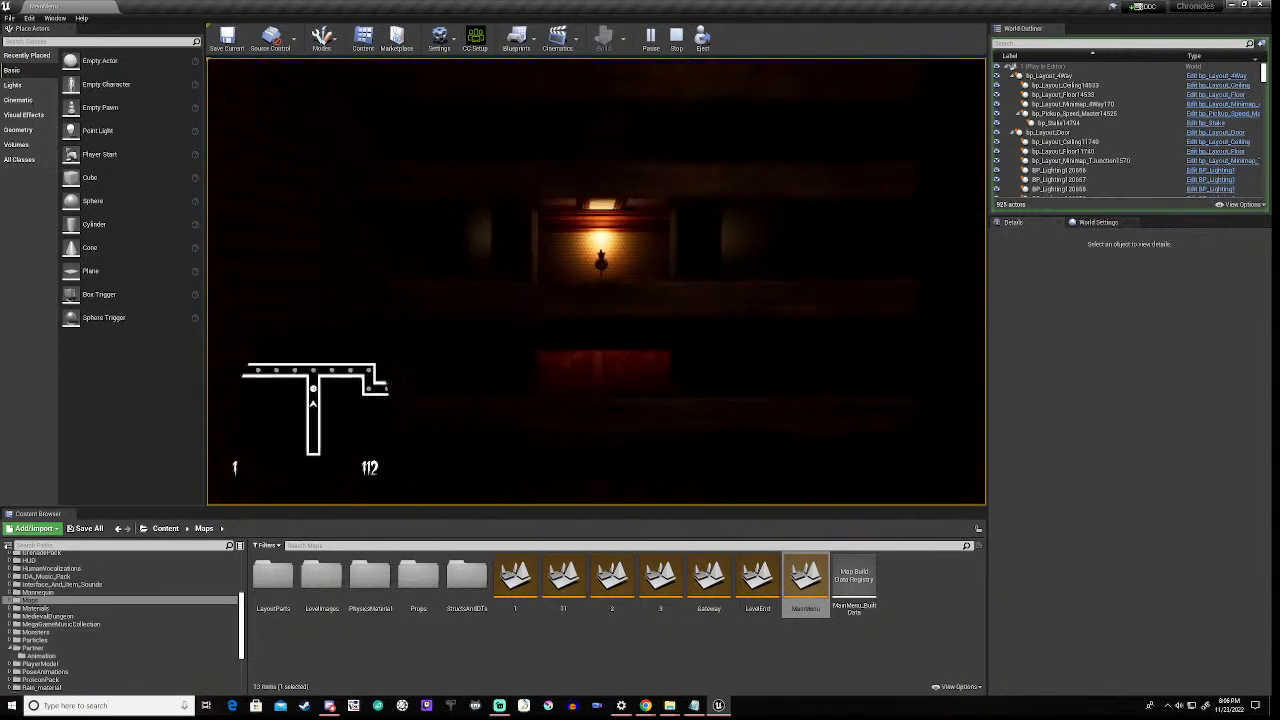
pyautogui.press('e')
pyautogui.press('w')
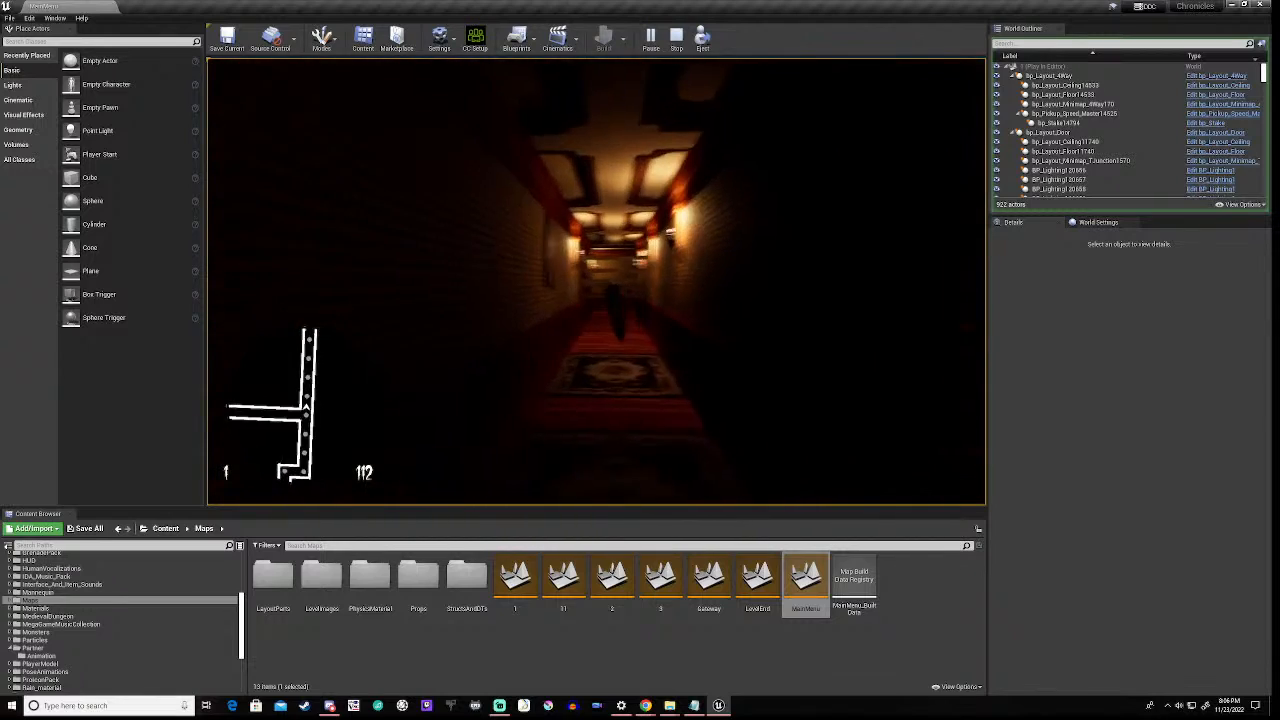
pyautogui.press('w')
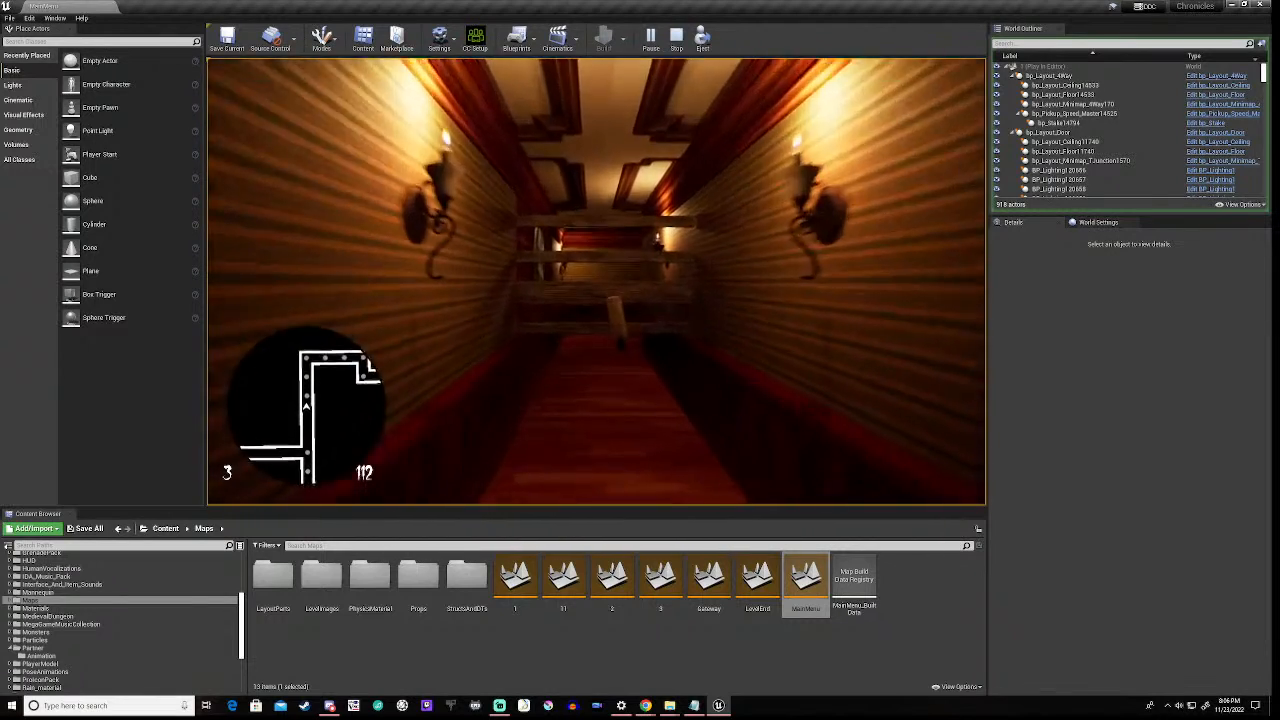
pyautogui.press('w')
pyautogui.press('w')
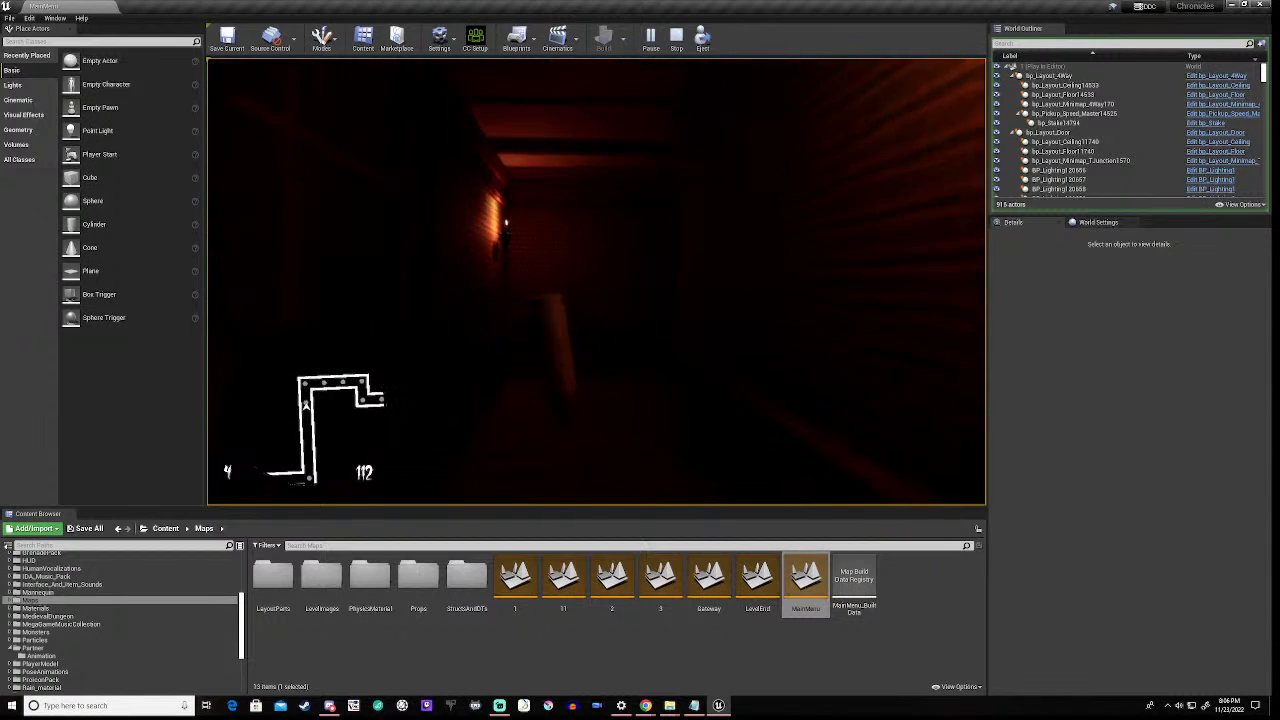
pyautogui.press('w')
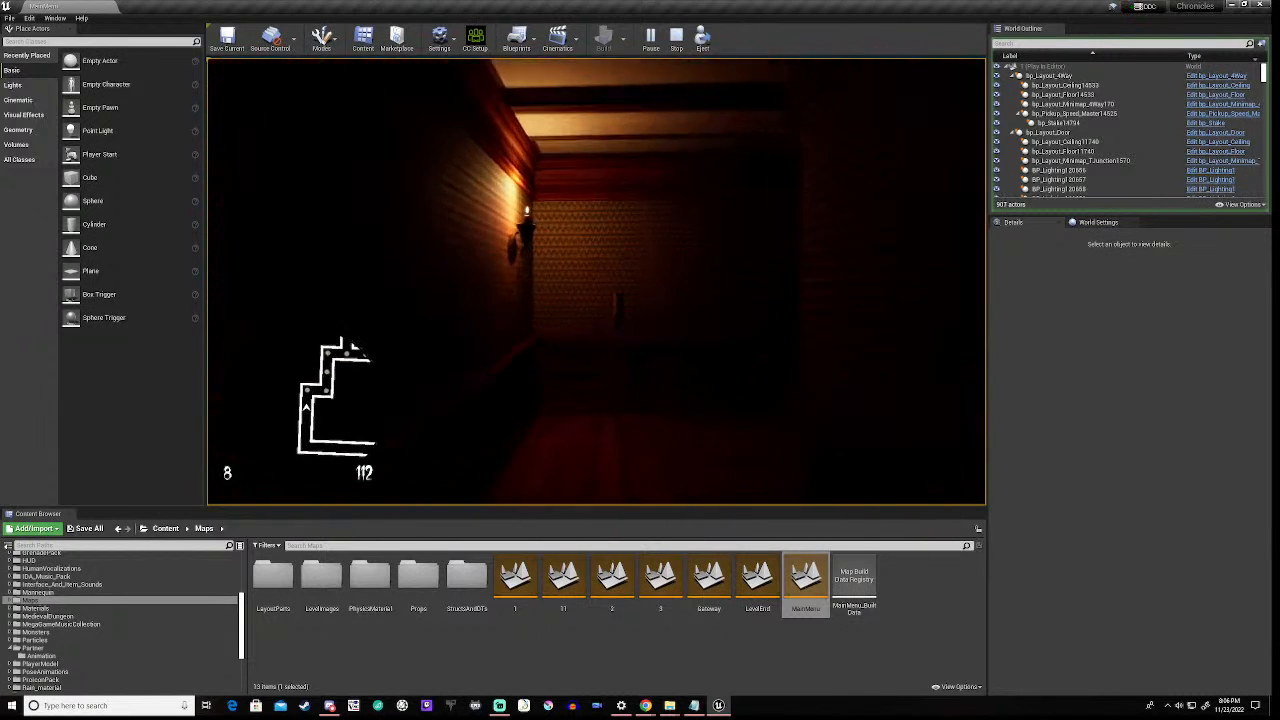
pyautogui.press('w')
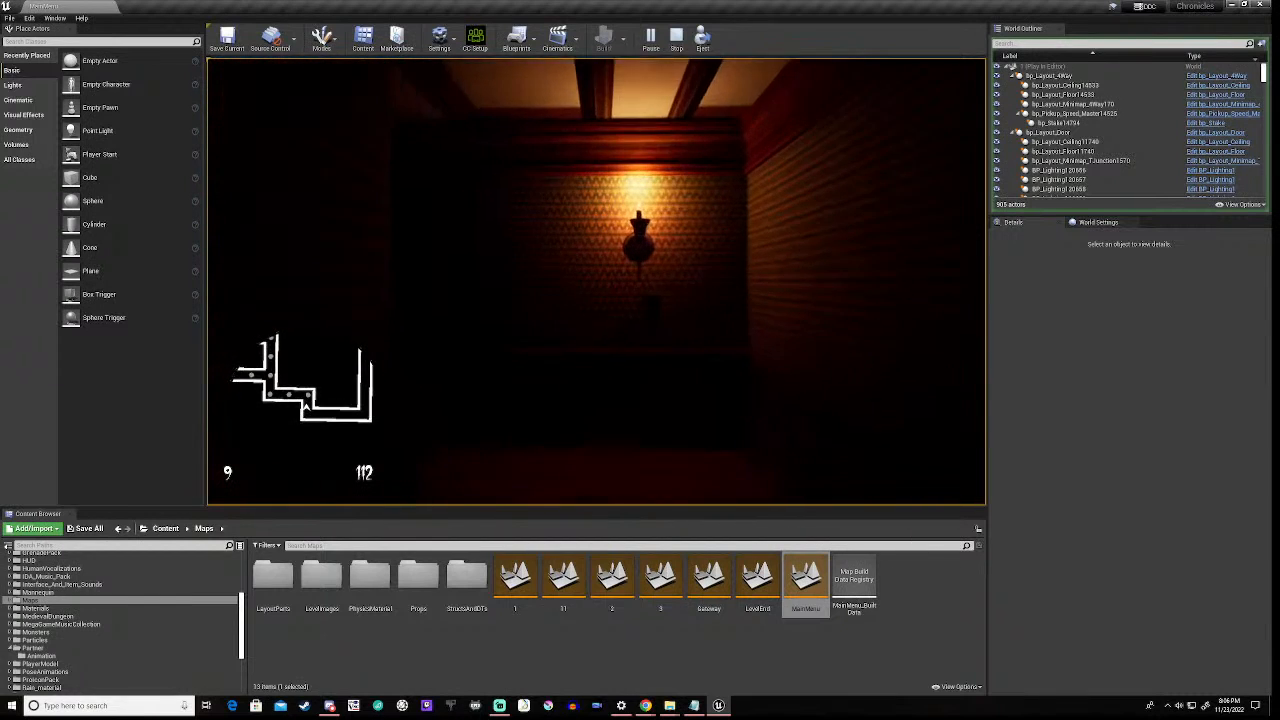
pyautogui.press('w')
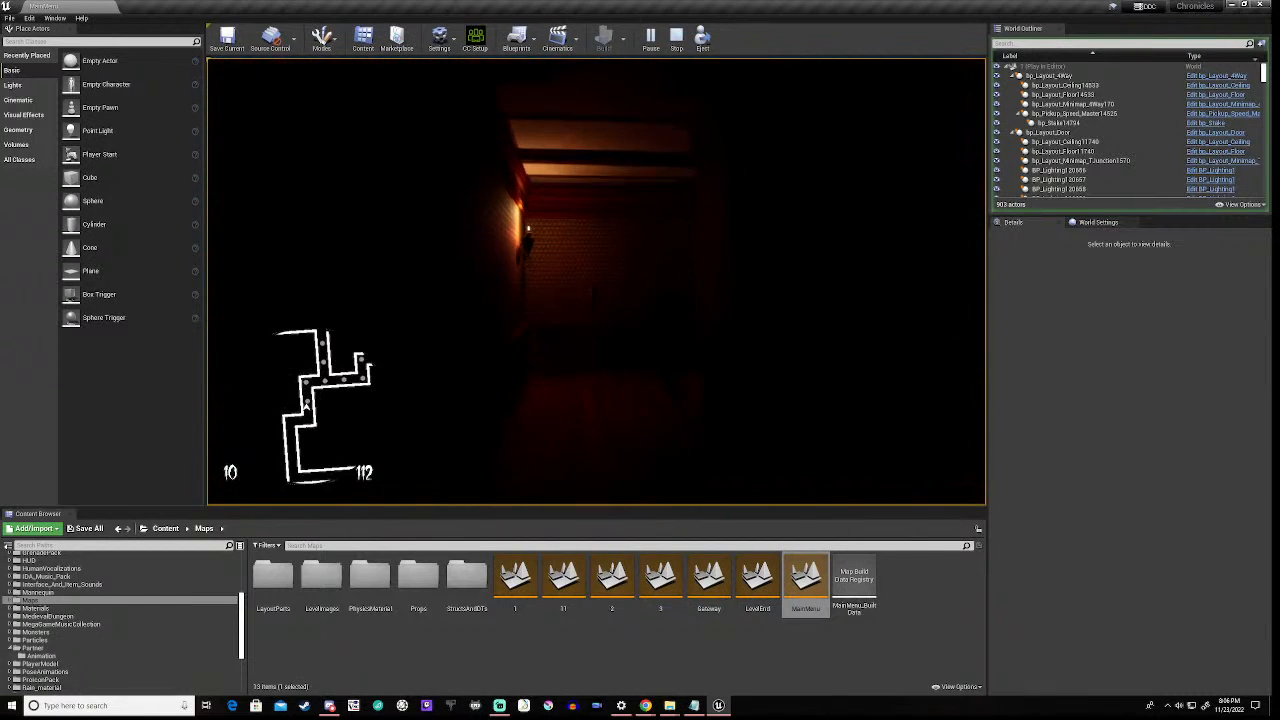
pyautogui.press('w')
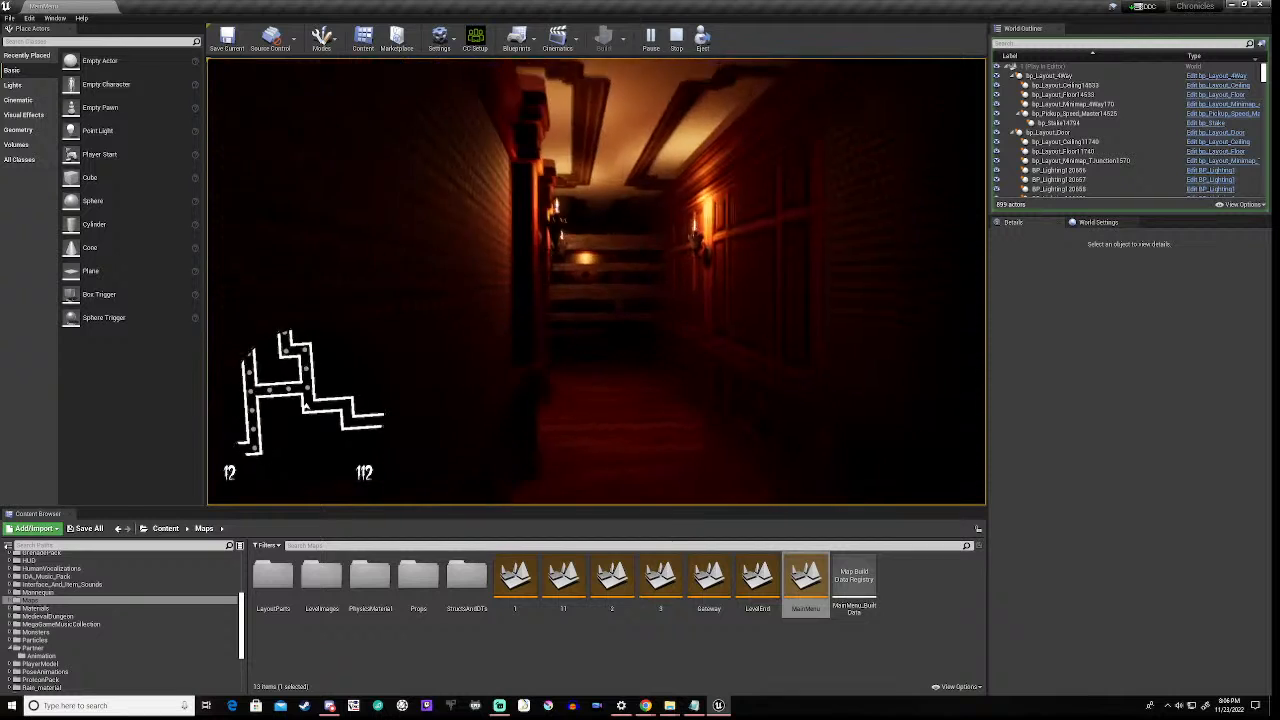
pyautogui.press('w')
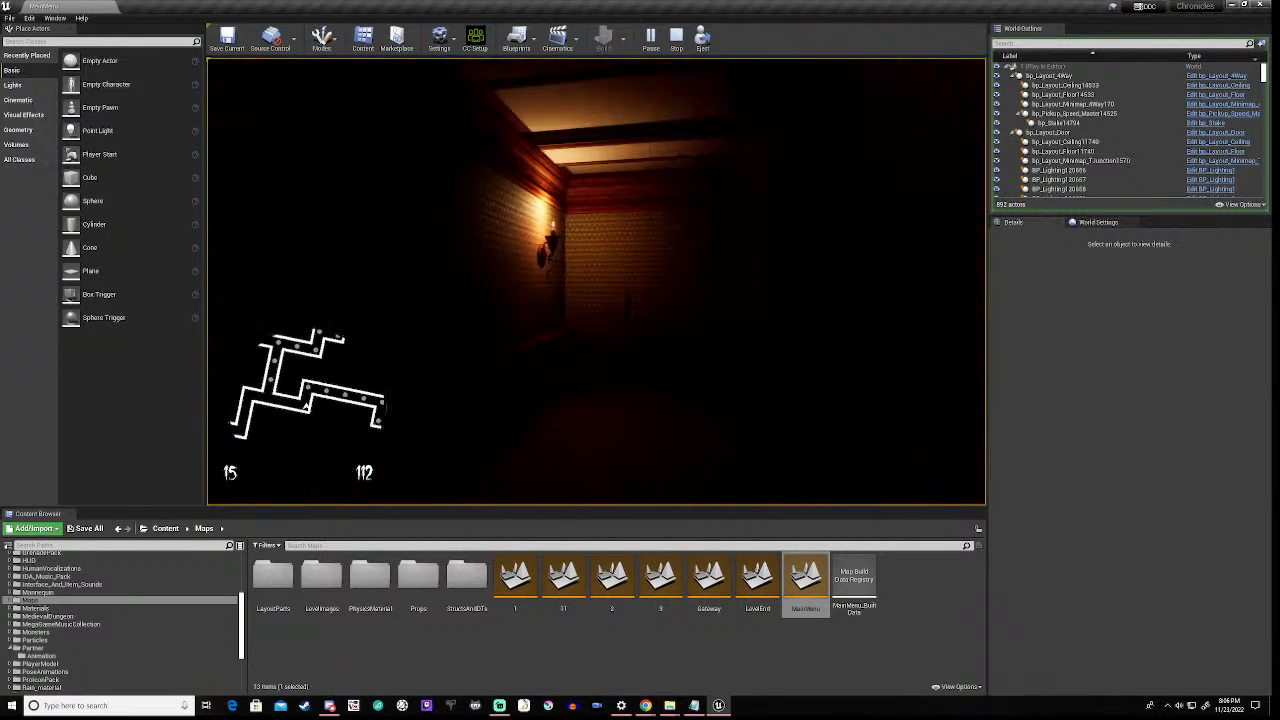
pyautogui.press('w')
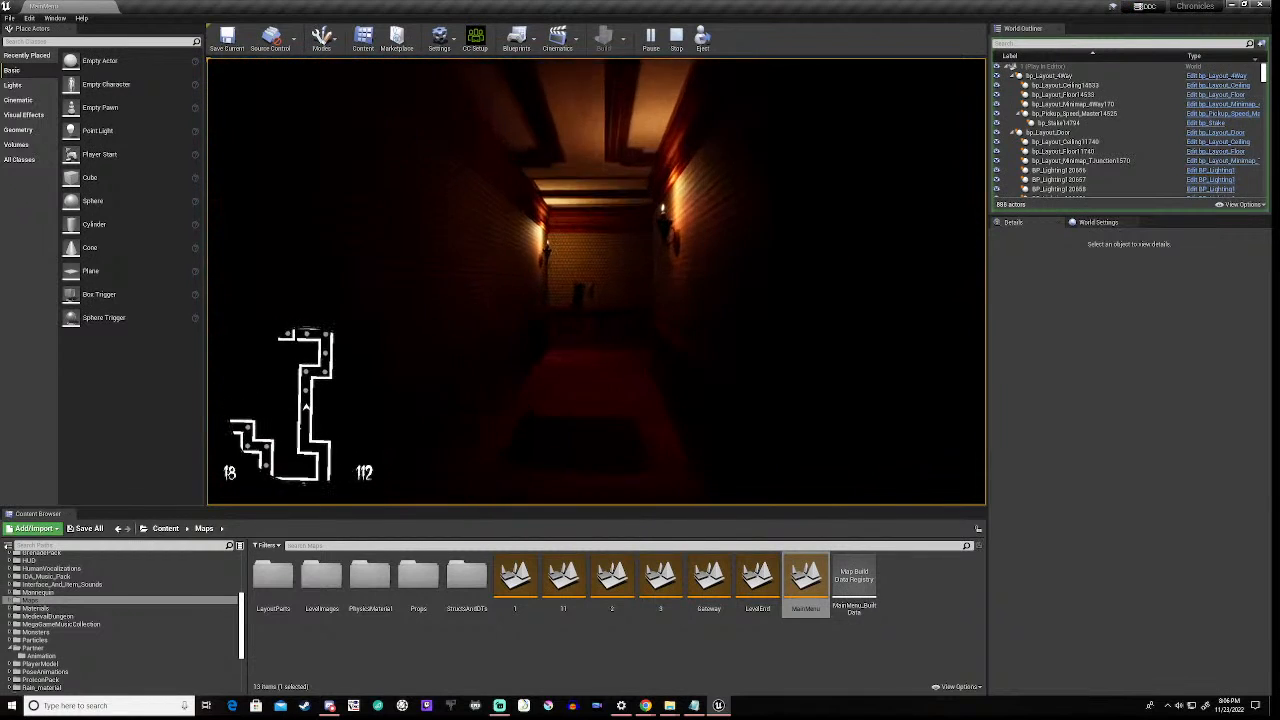
pyautogui.press('w')
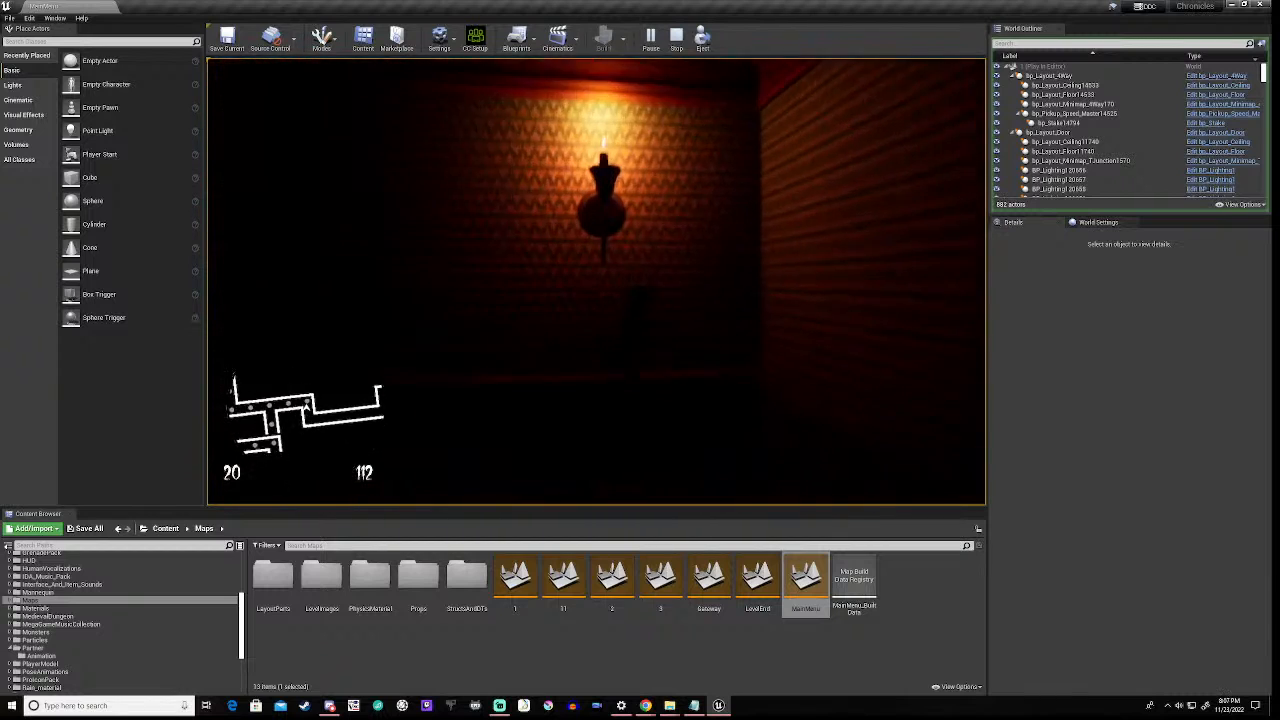
pyautogui.press('w')
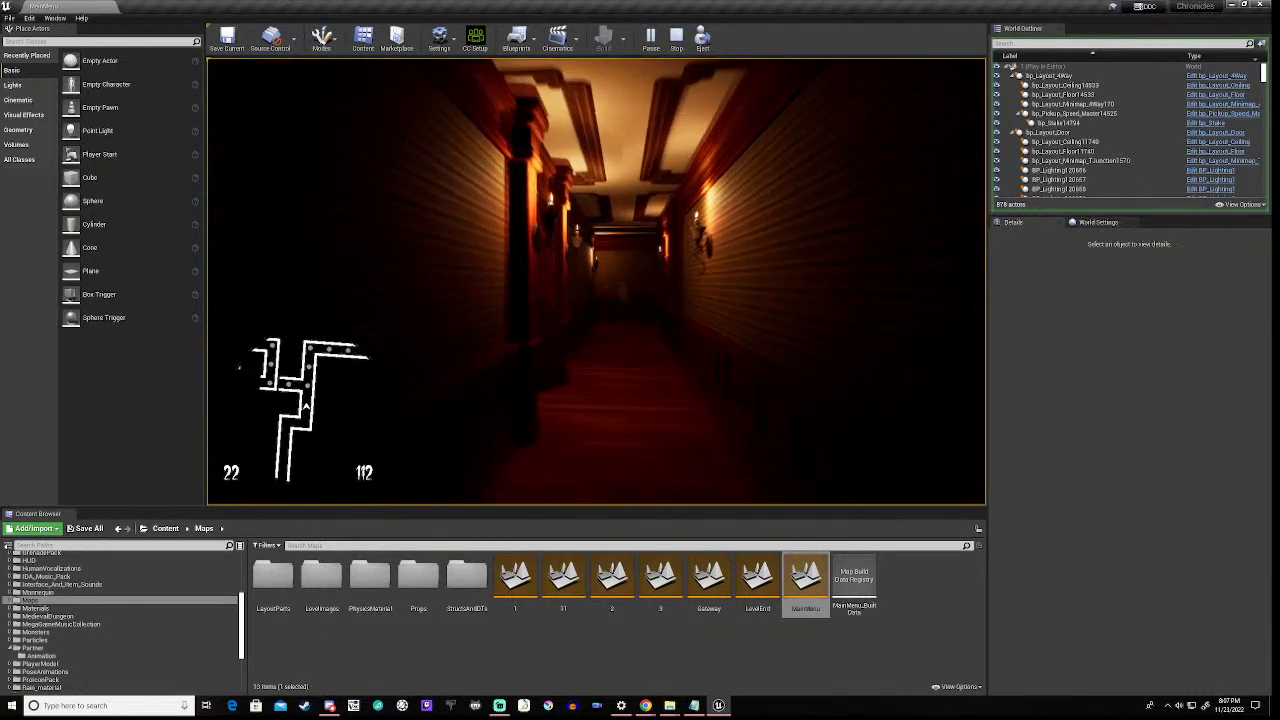
pyautogui.press('w')
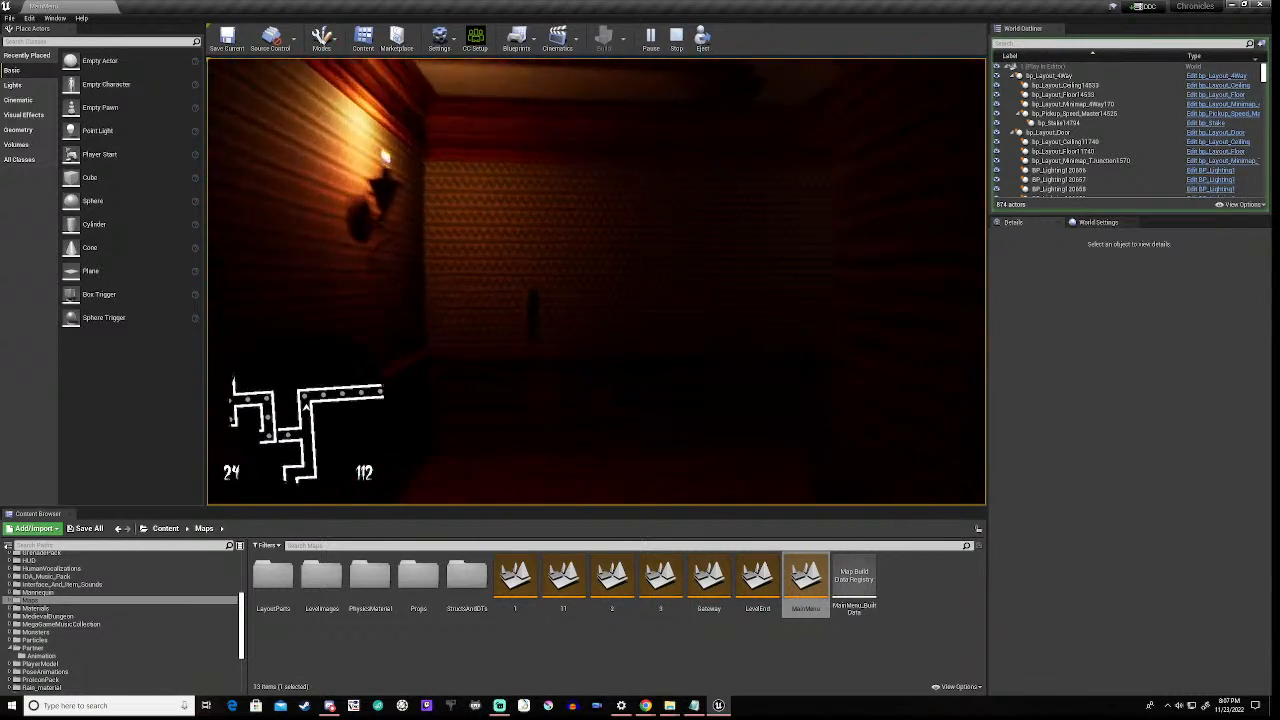
pyautogui.press('w')
pyautogui.press('w')
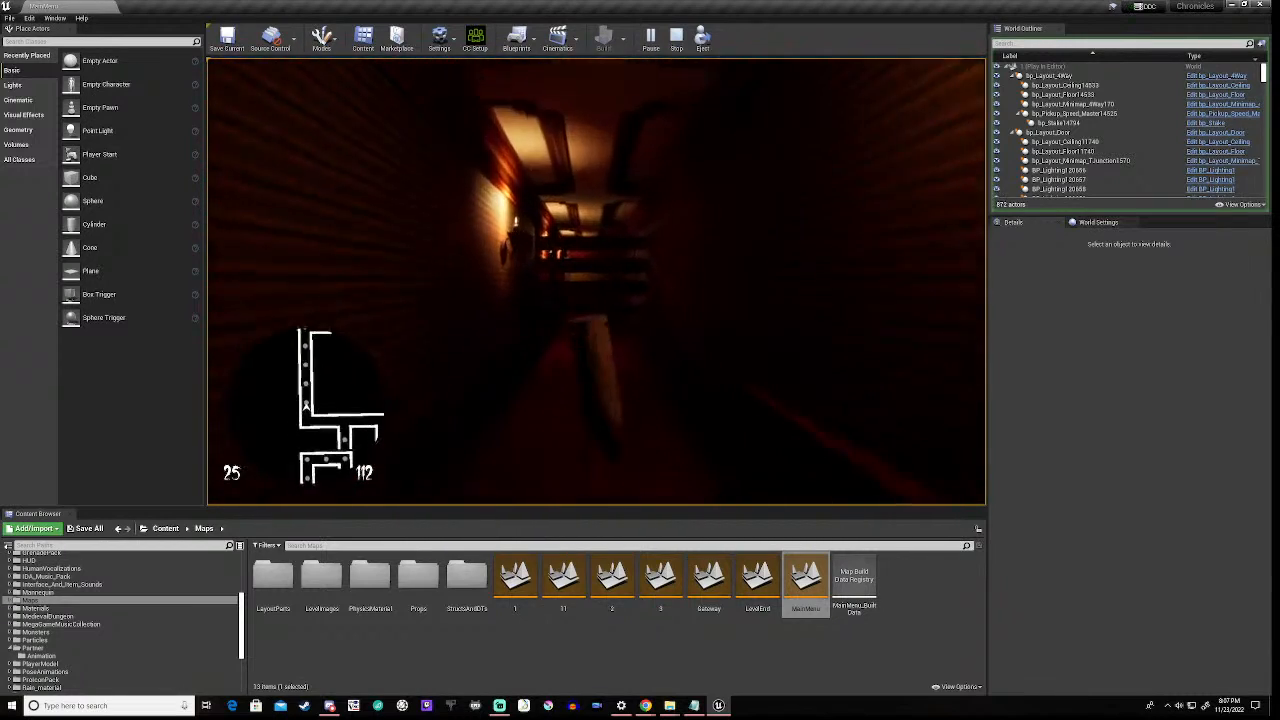
pyautogui.press('w')
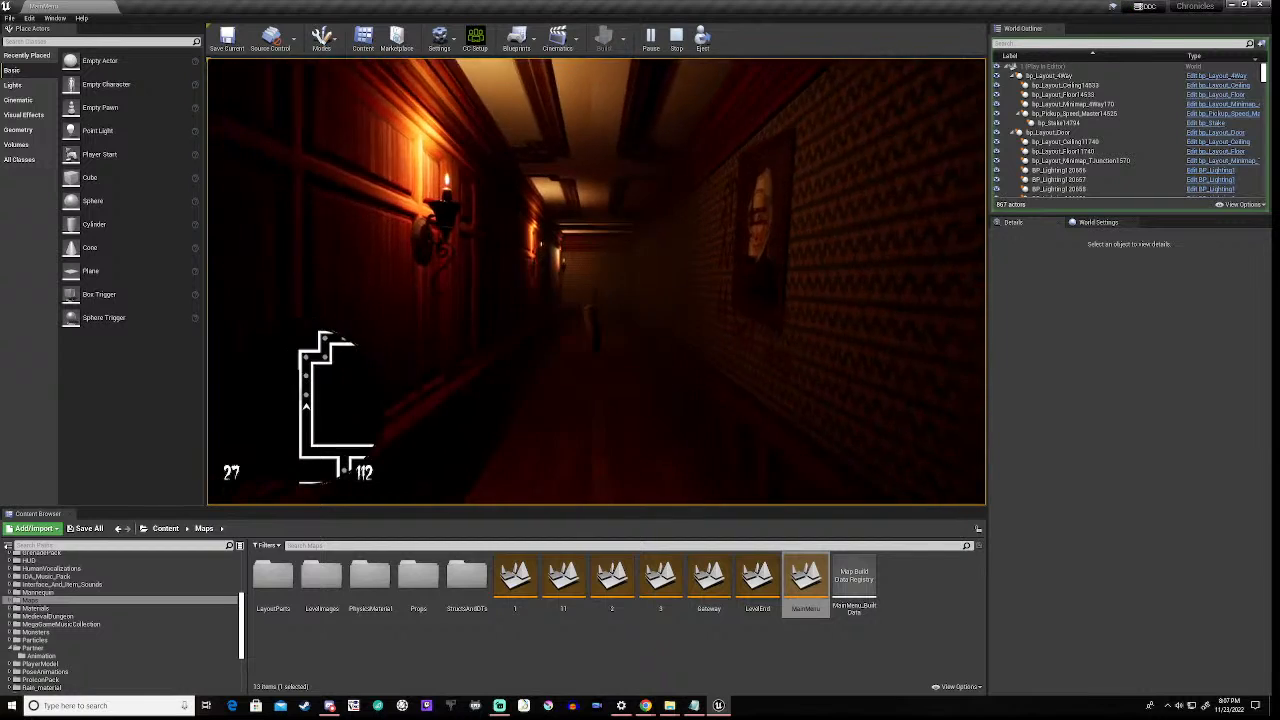
pyautogui.press('w')
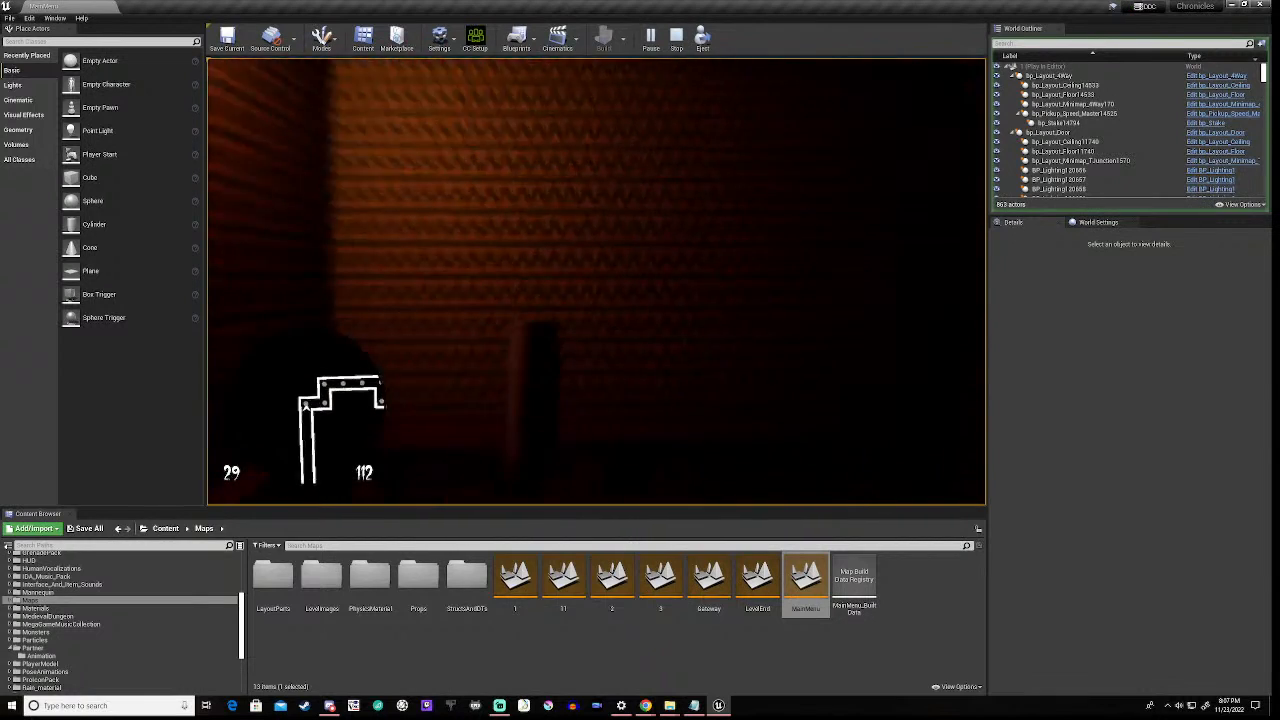
pyautogui.press('w')
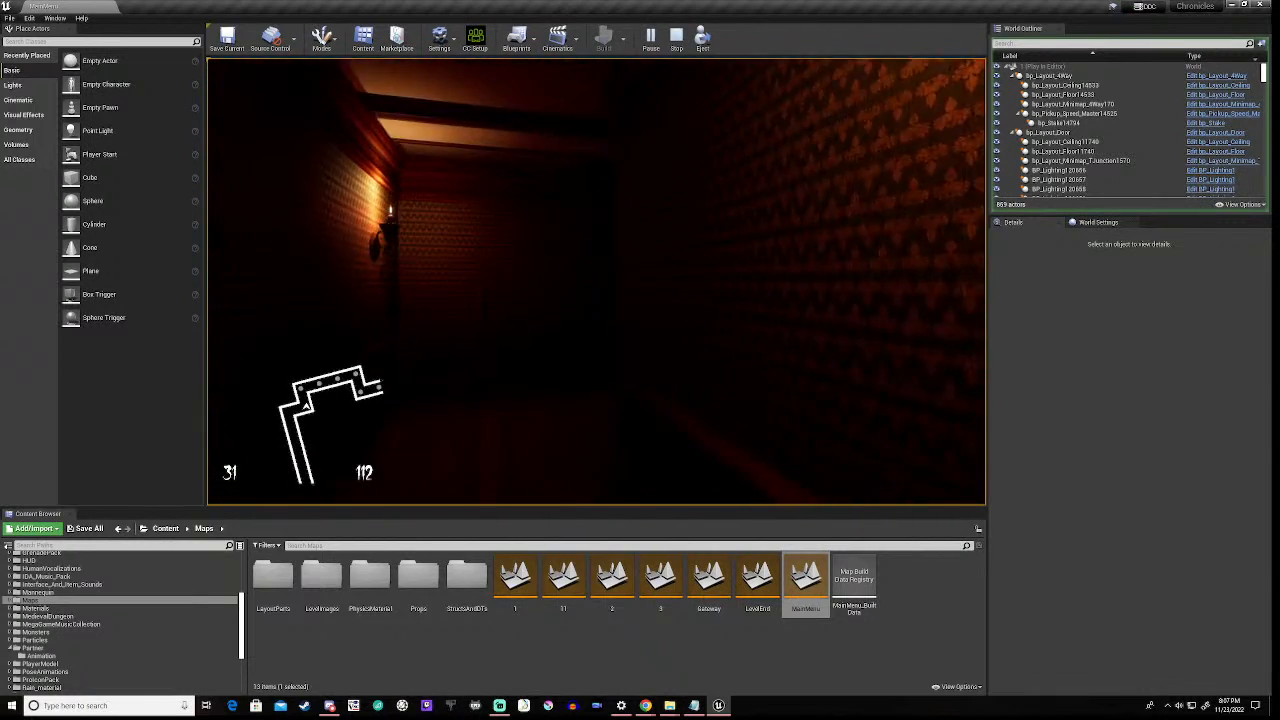
pyautogui.press('w')
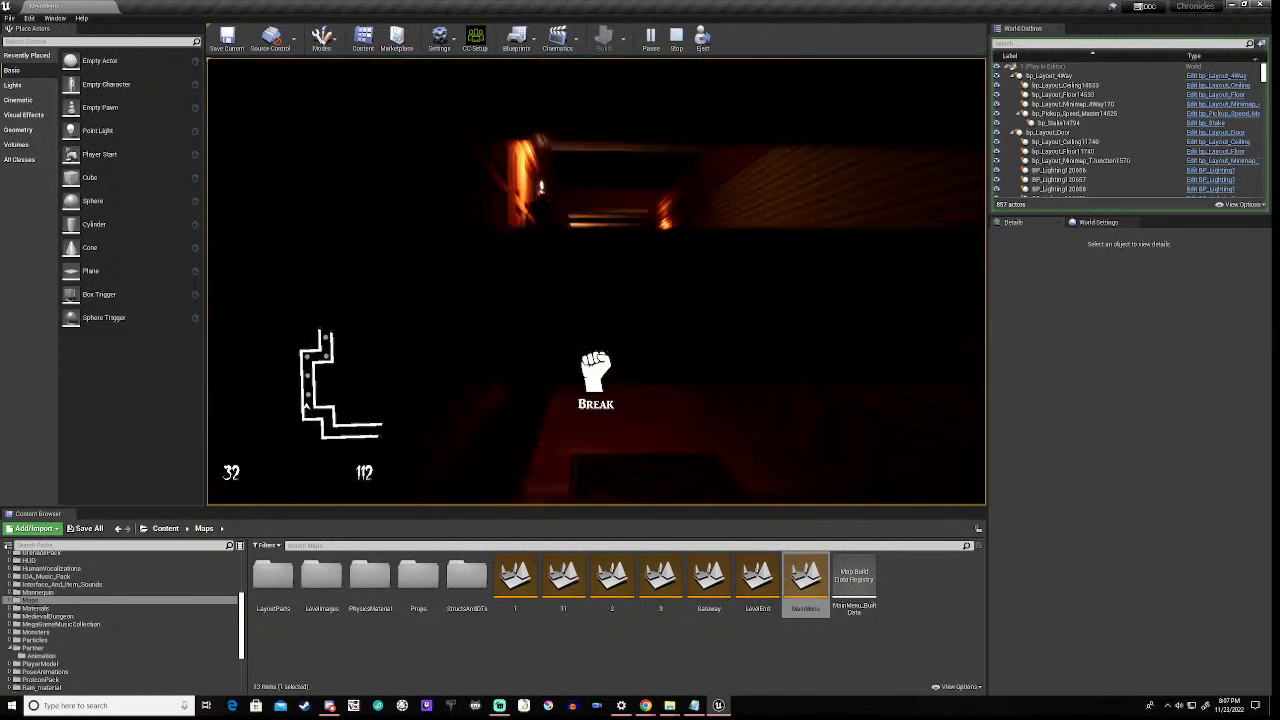
pyautogui.press('e')
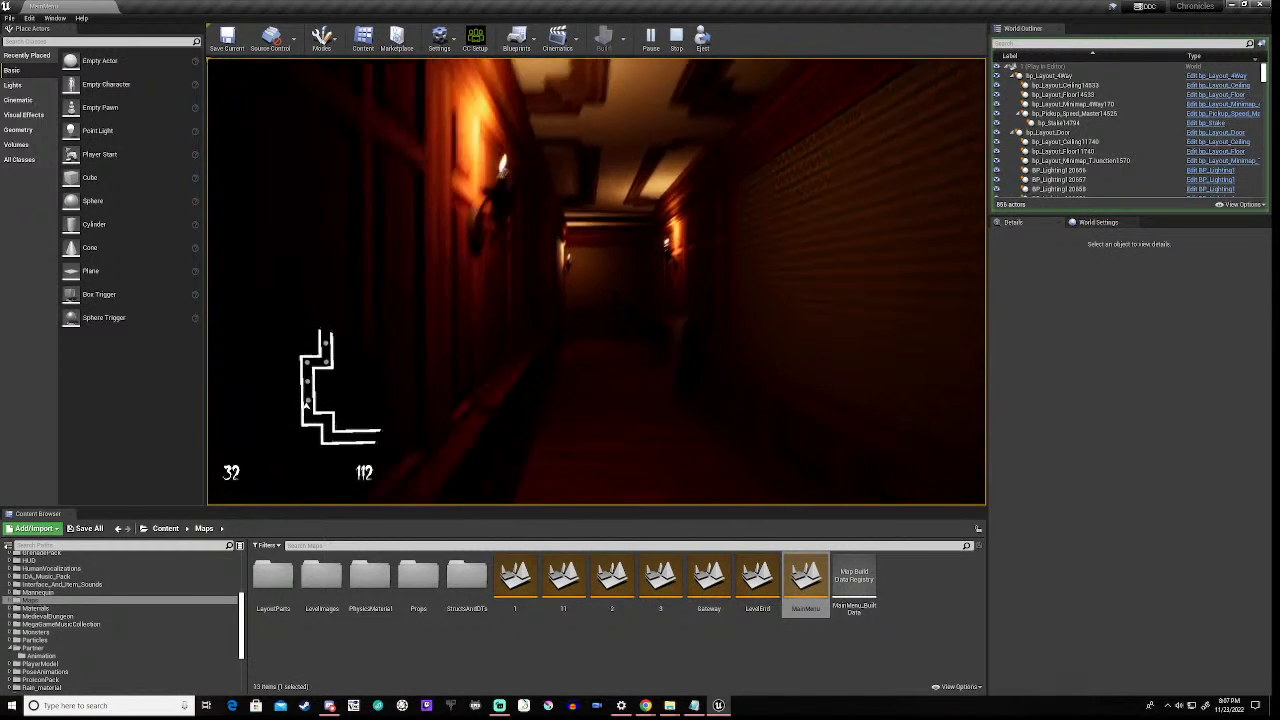
pyautogui.press('w')
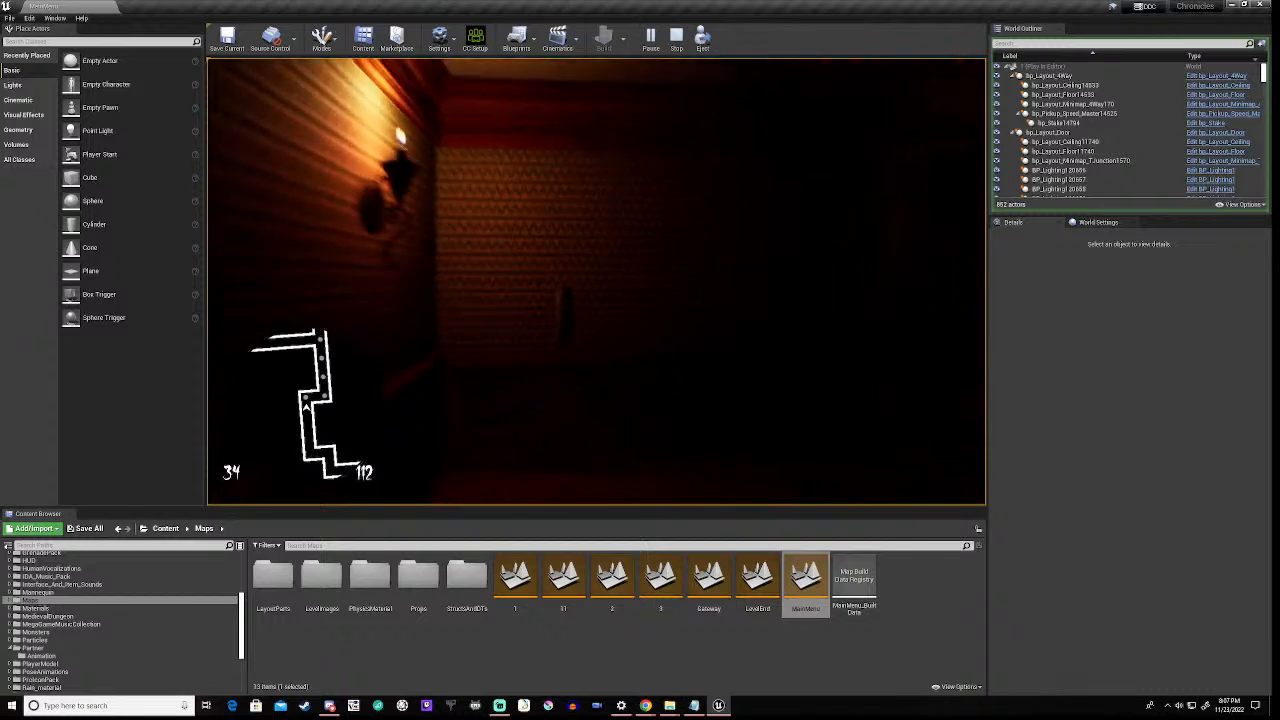
# - Continue the playtest through more maze corridors, collecting stakes as far as the misaligned corner, and end the play session
pyautogui.press('w')
pyautogui.press('w')
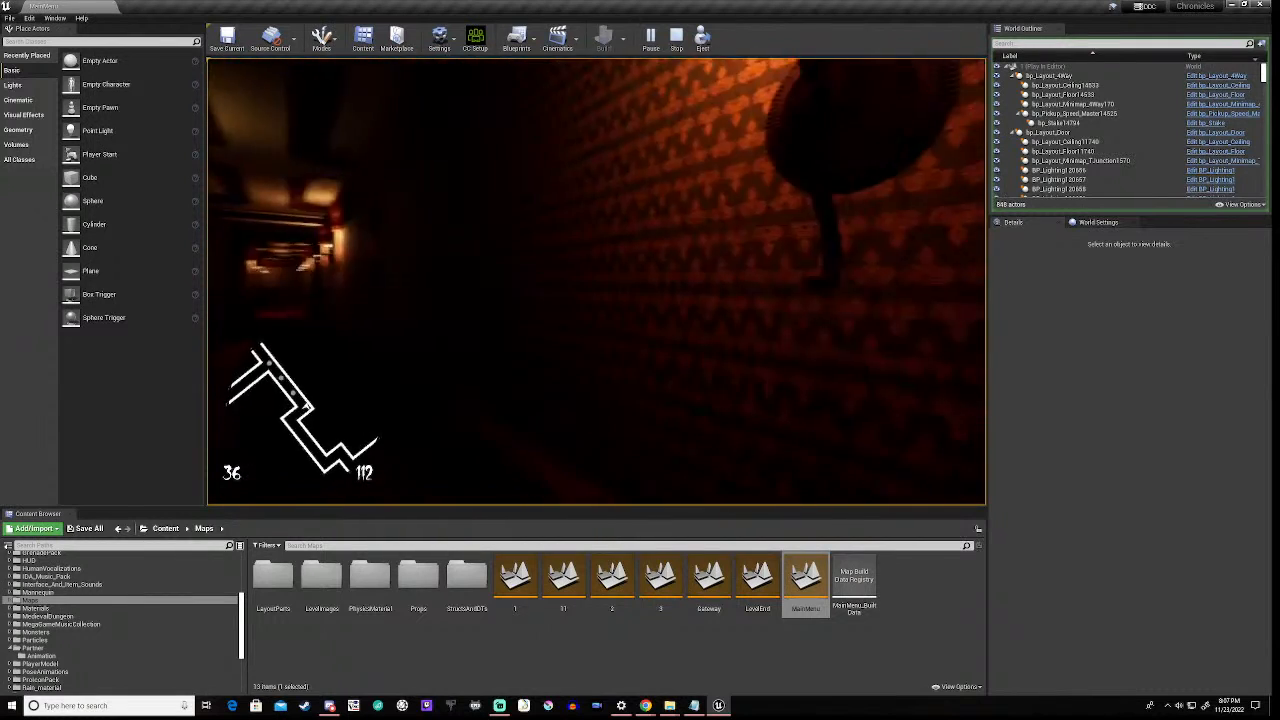
pyautogui.press('w')
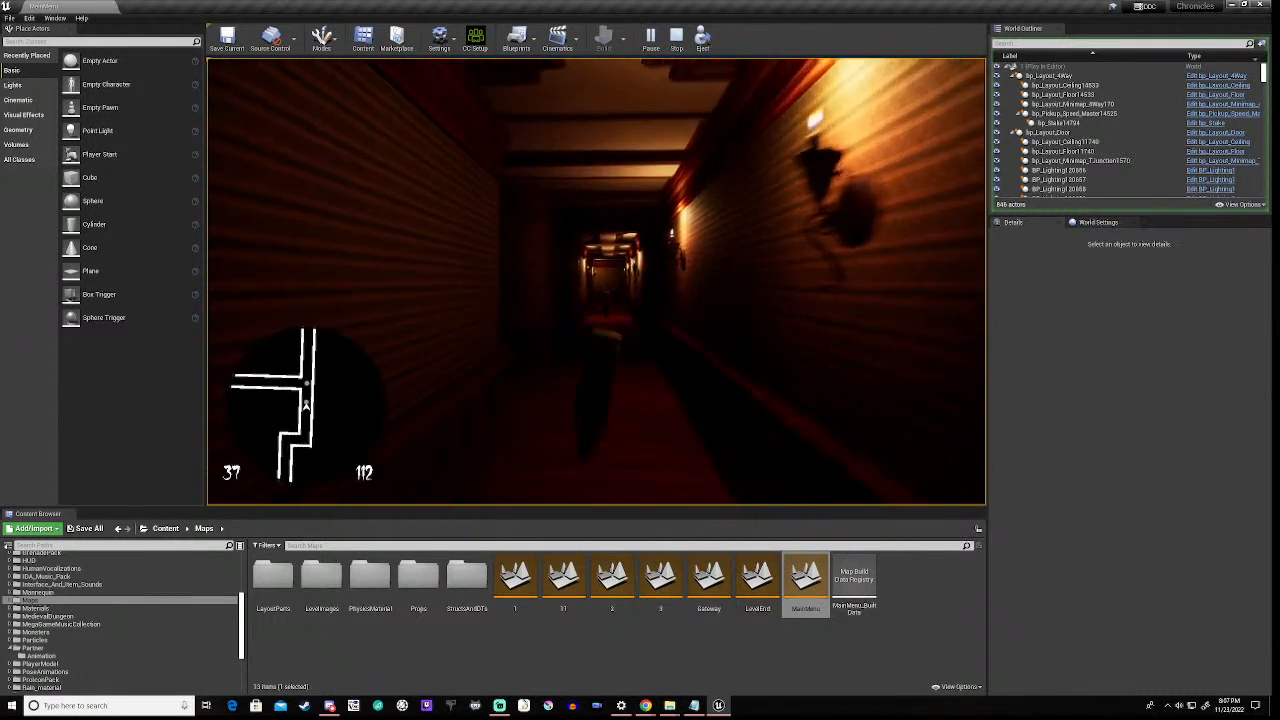
pyautogui.press('w')
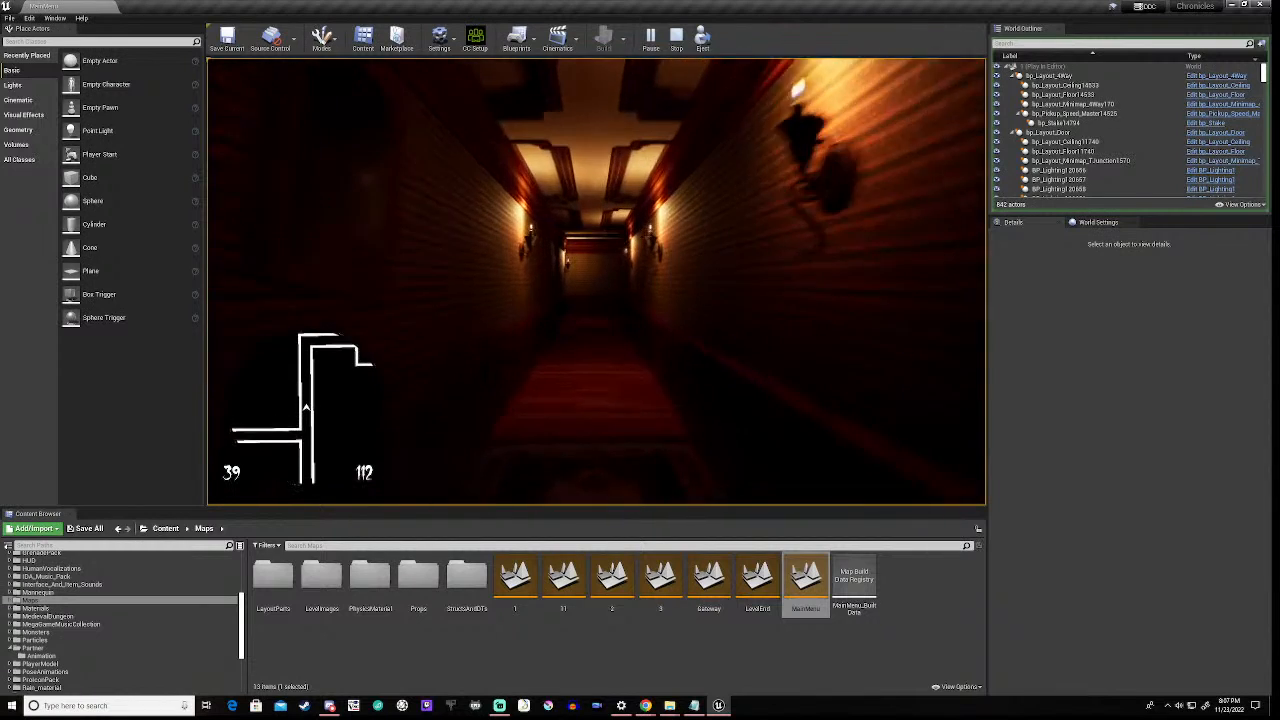
pyautogui.press('w')
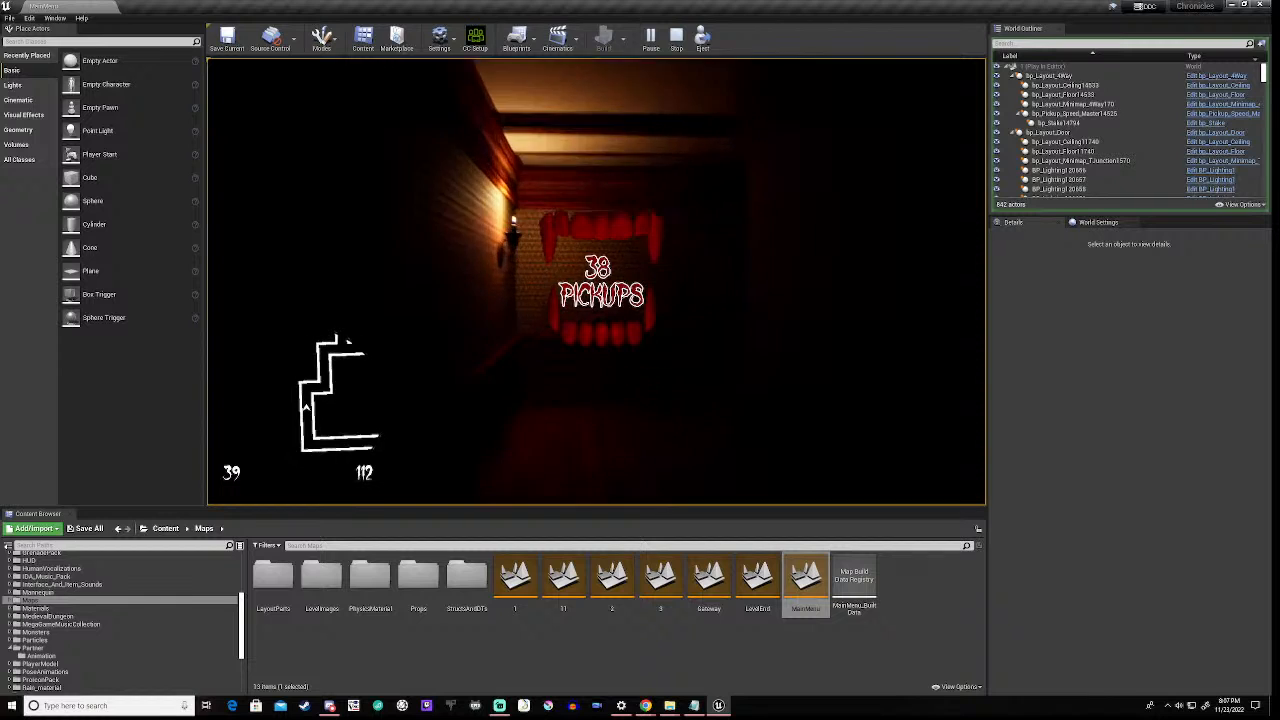
pyautogui.press('w')
pyautogui.press('w')
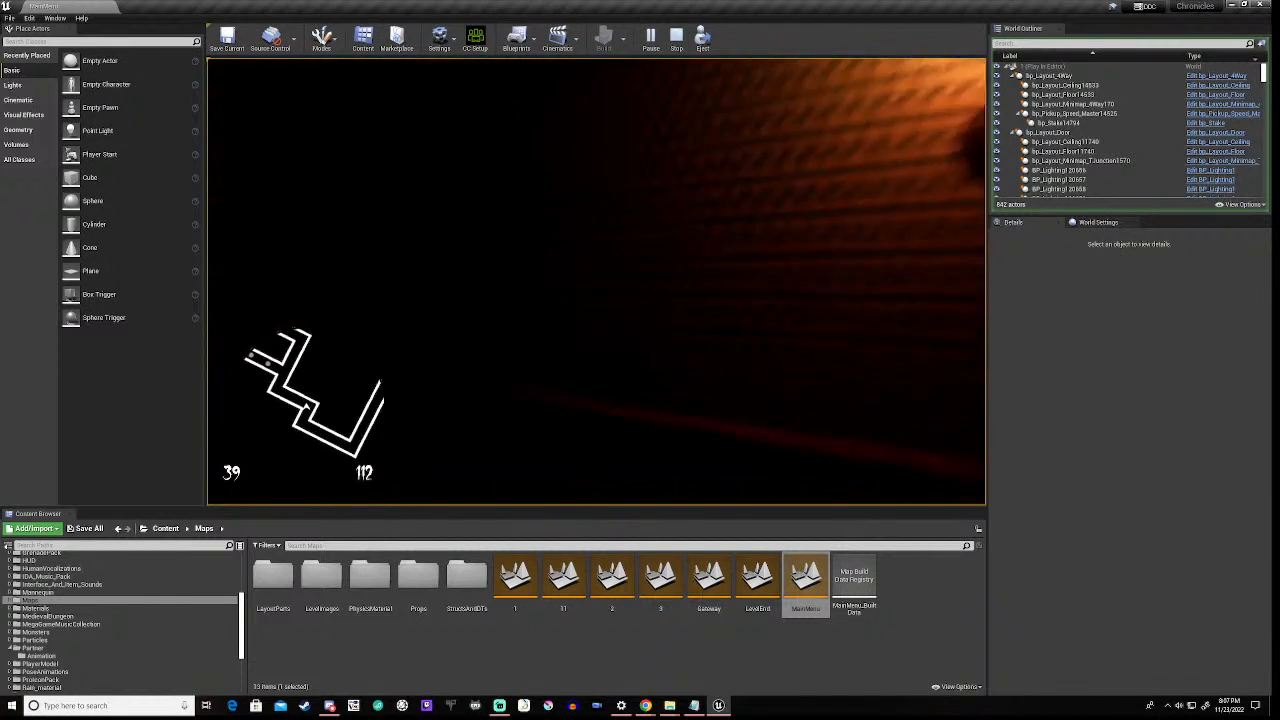
pyautogui.press('w')
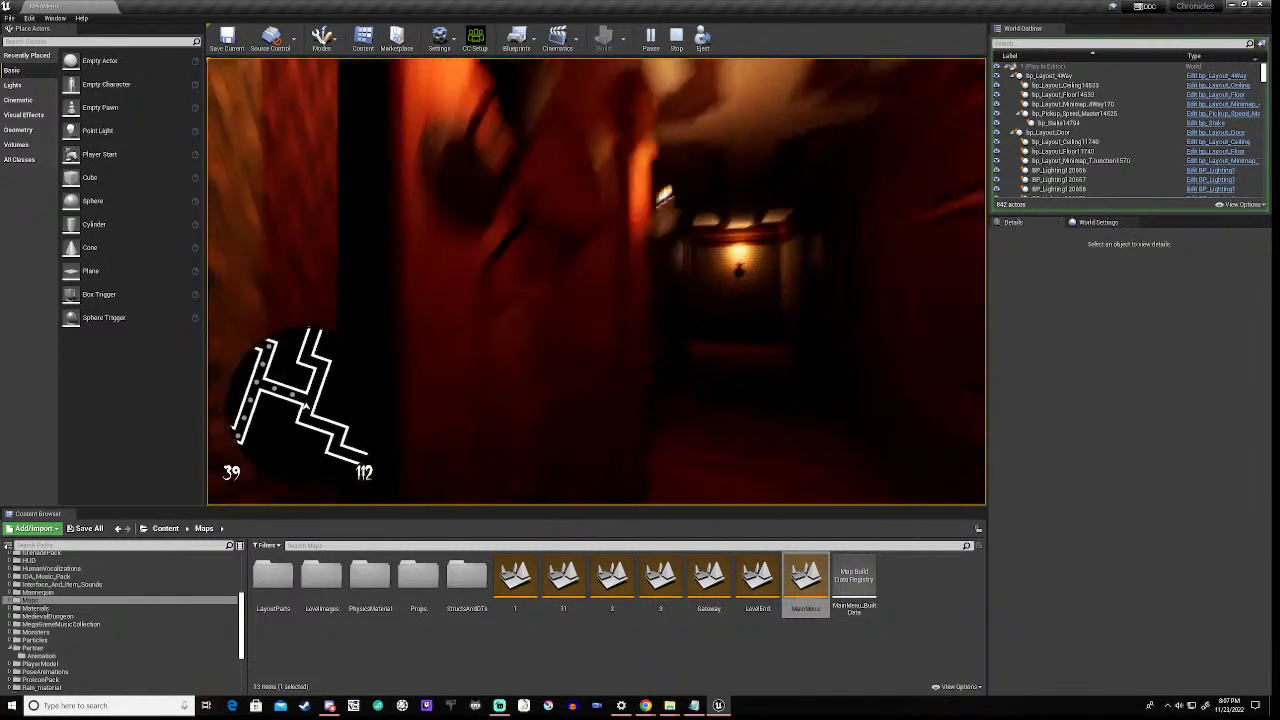
pyautogui.press('w')
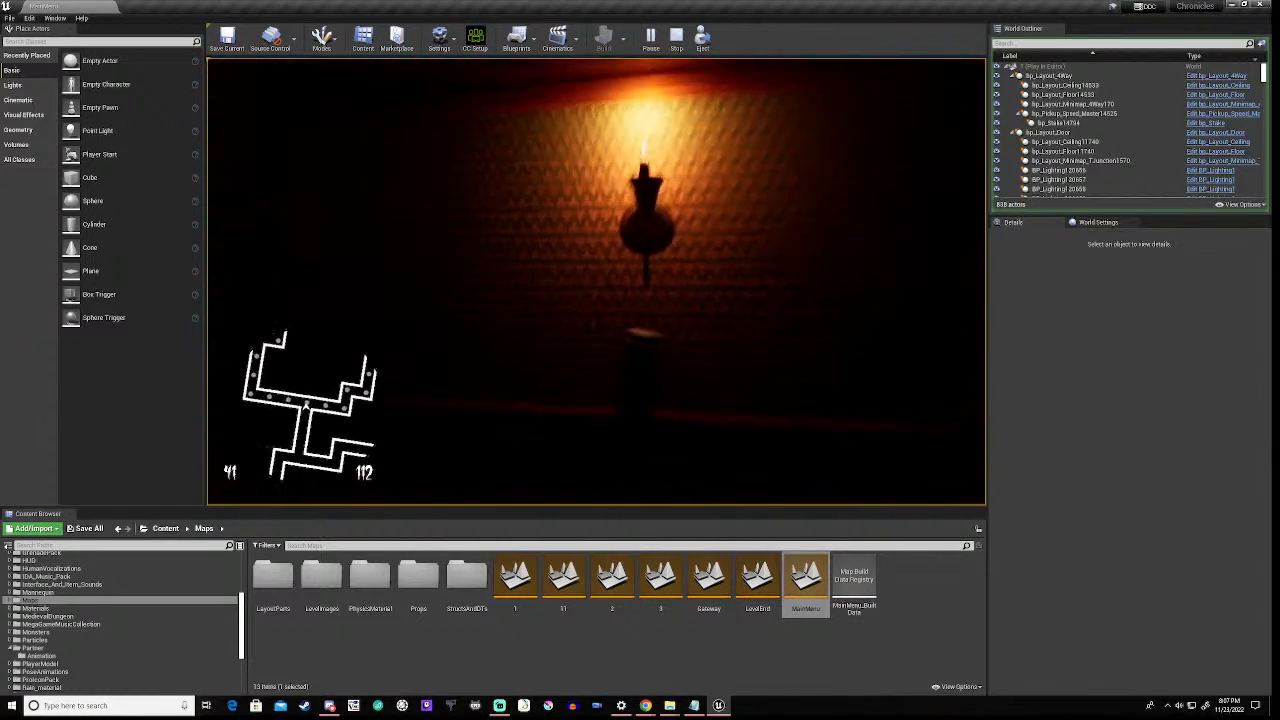
pyautogui.press('w')
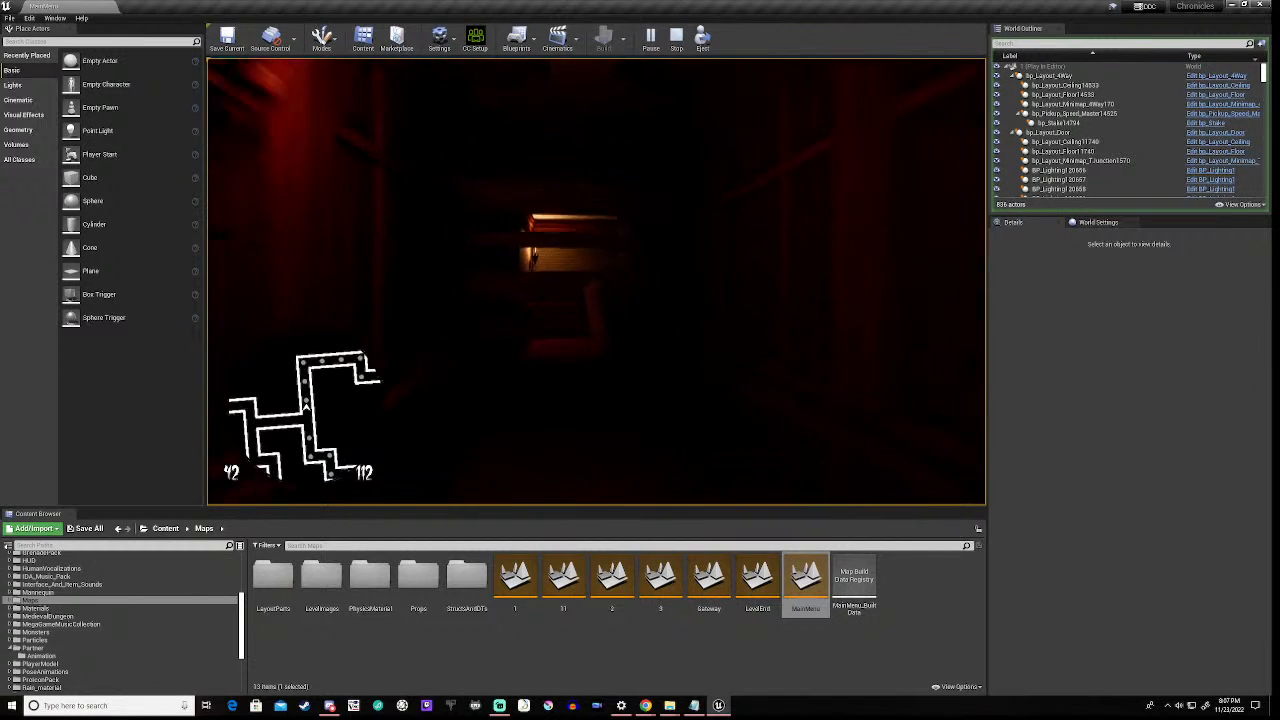
pyautogui.press('w')
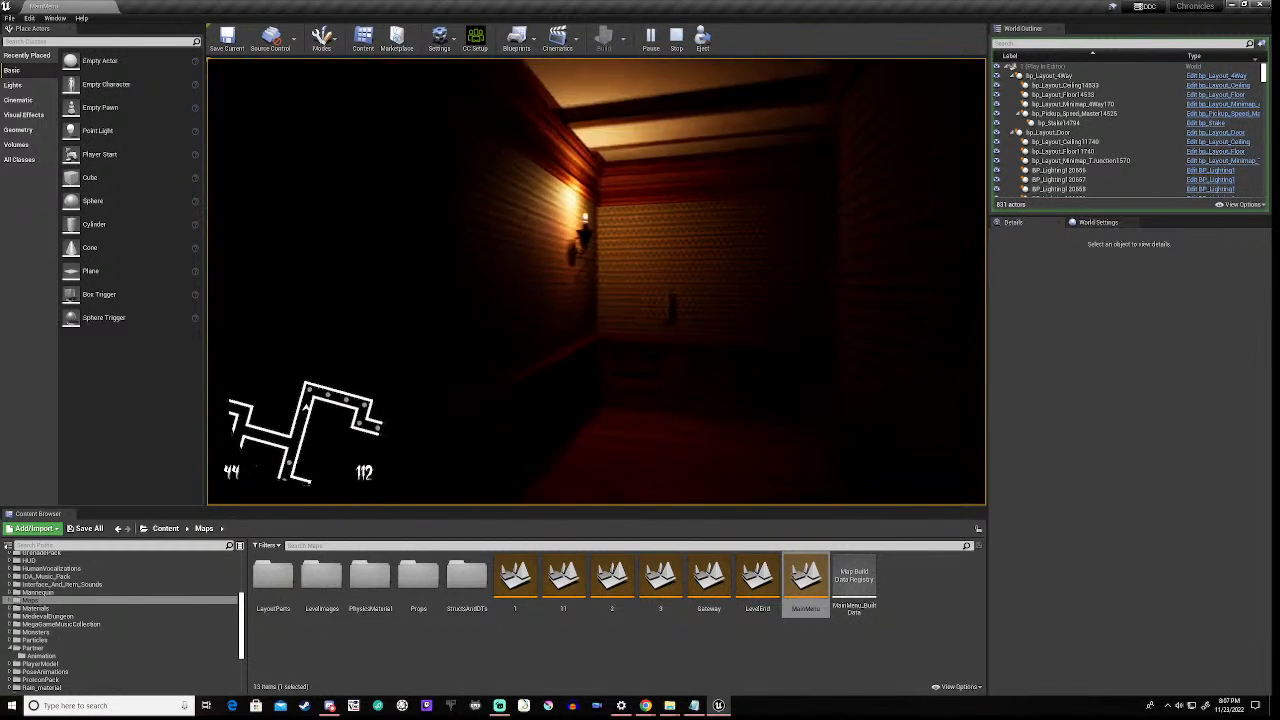
pyautogui.press('w')
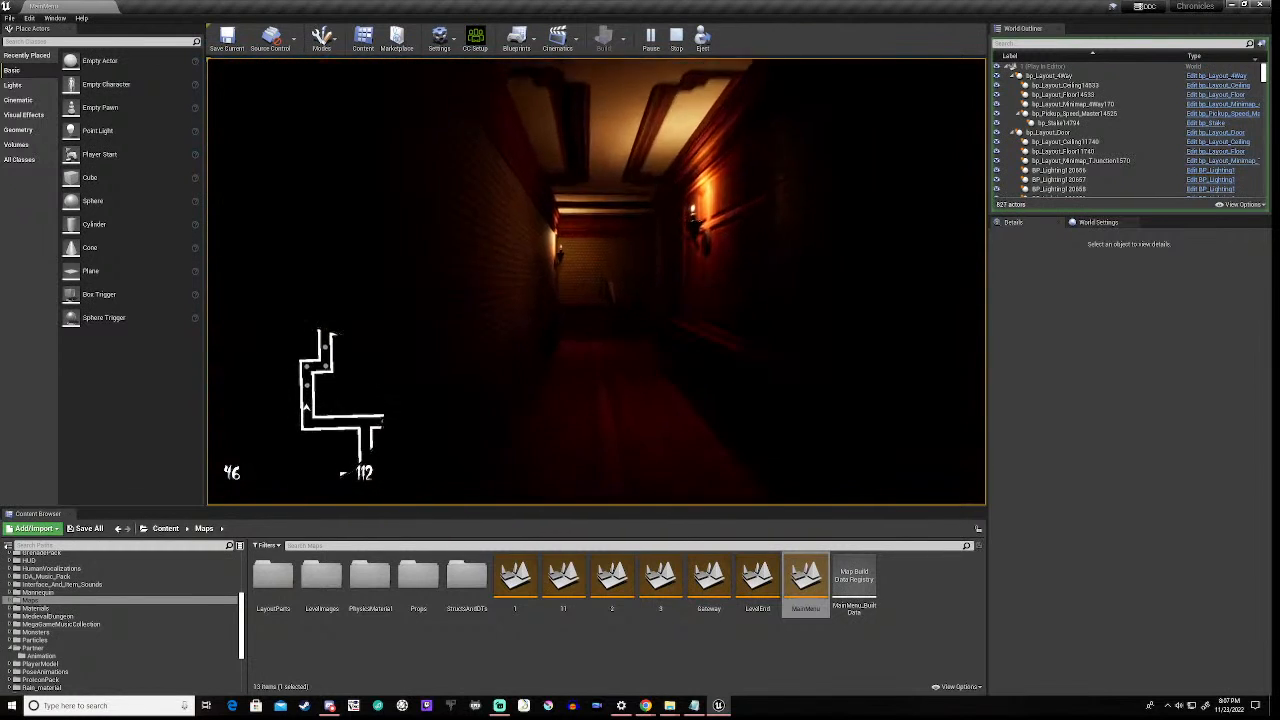
pyautogui.press('w')
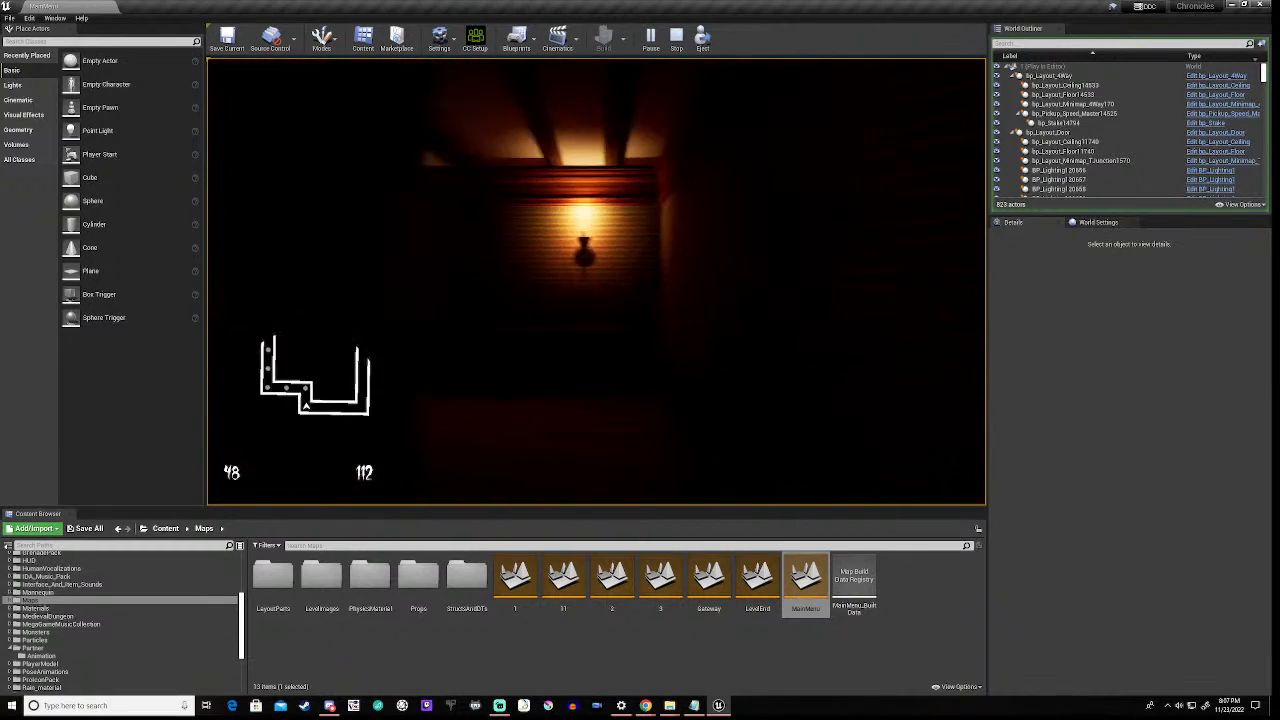
pyautogui.press('w')
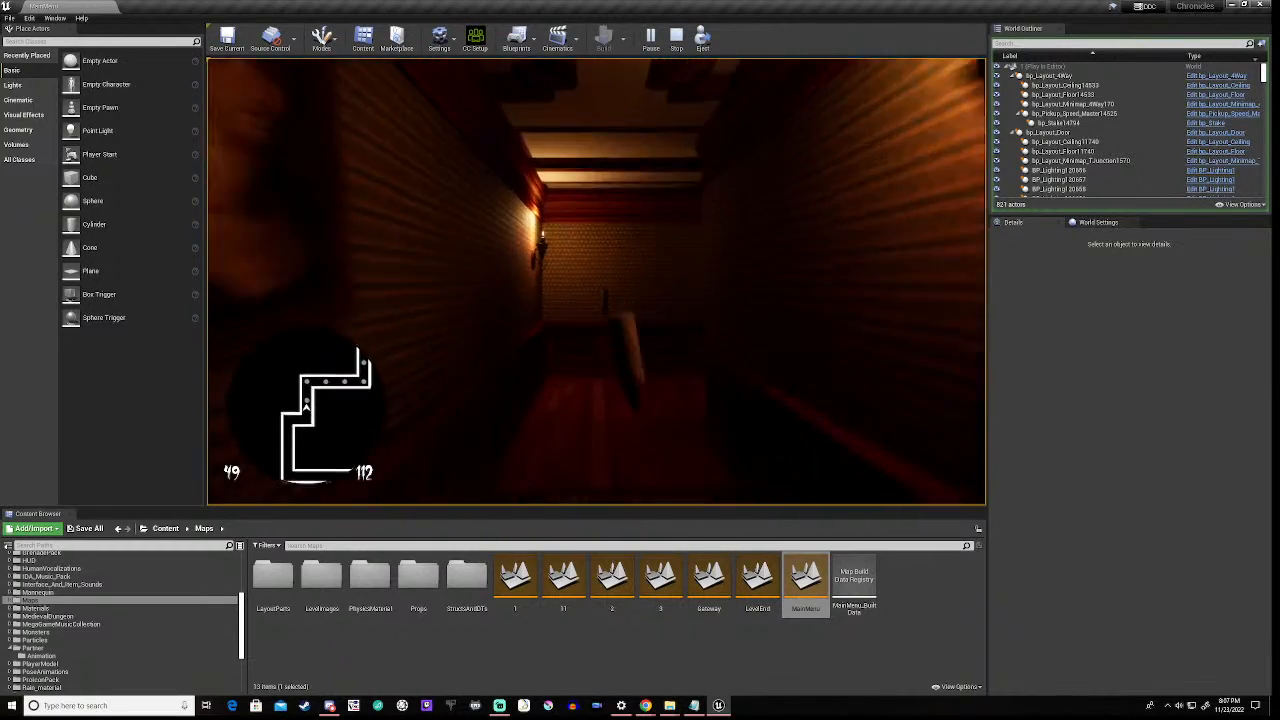
pyautogui.press('w')
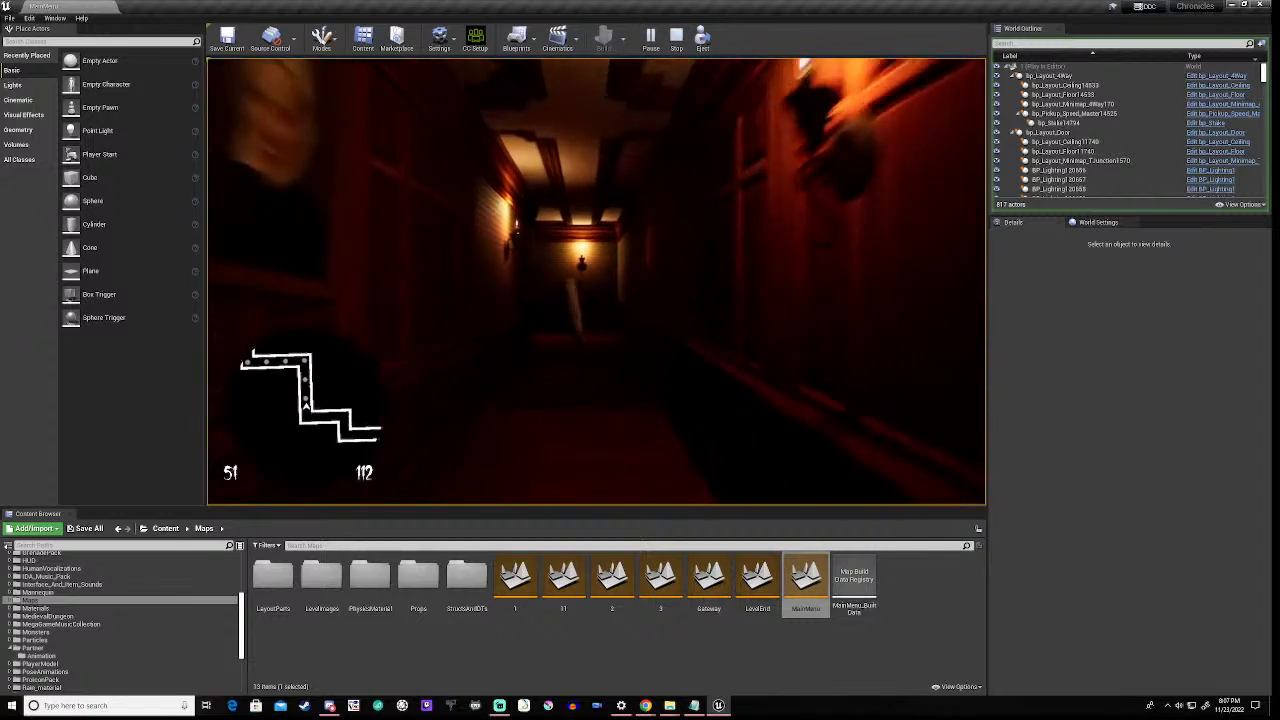
pyautogui.press('w')
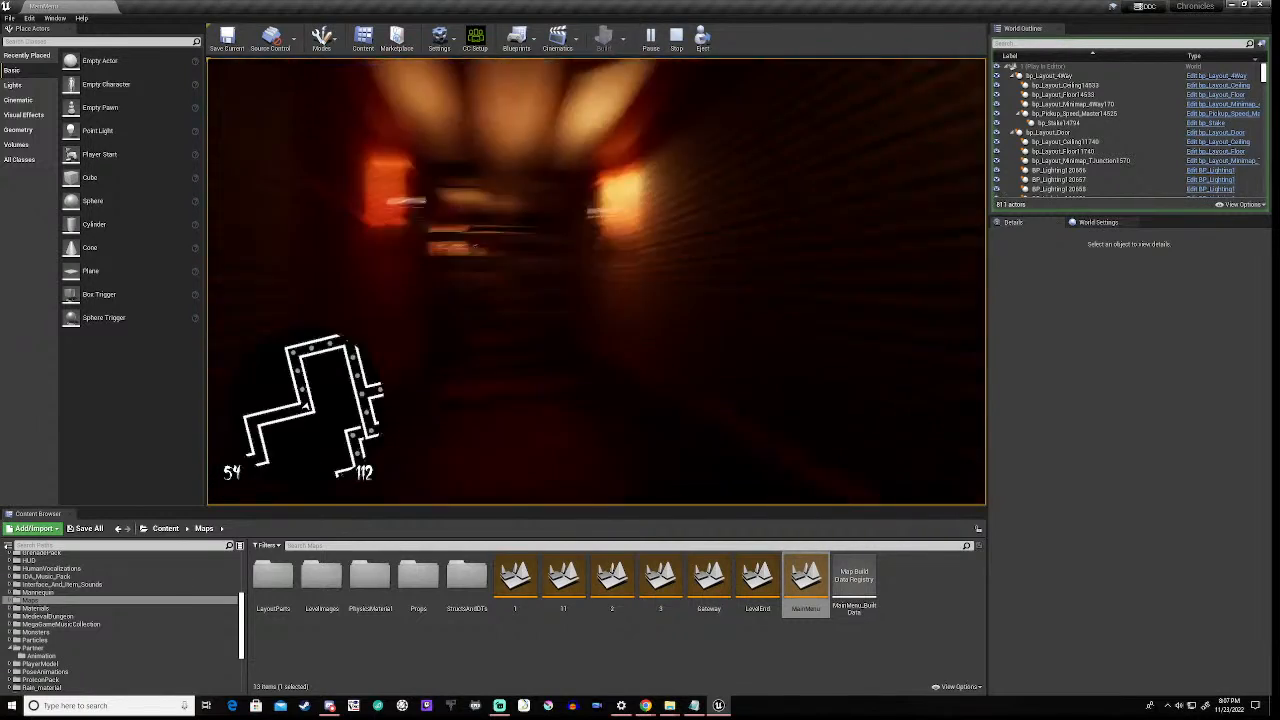
pyautogui.press('w')
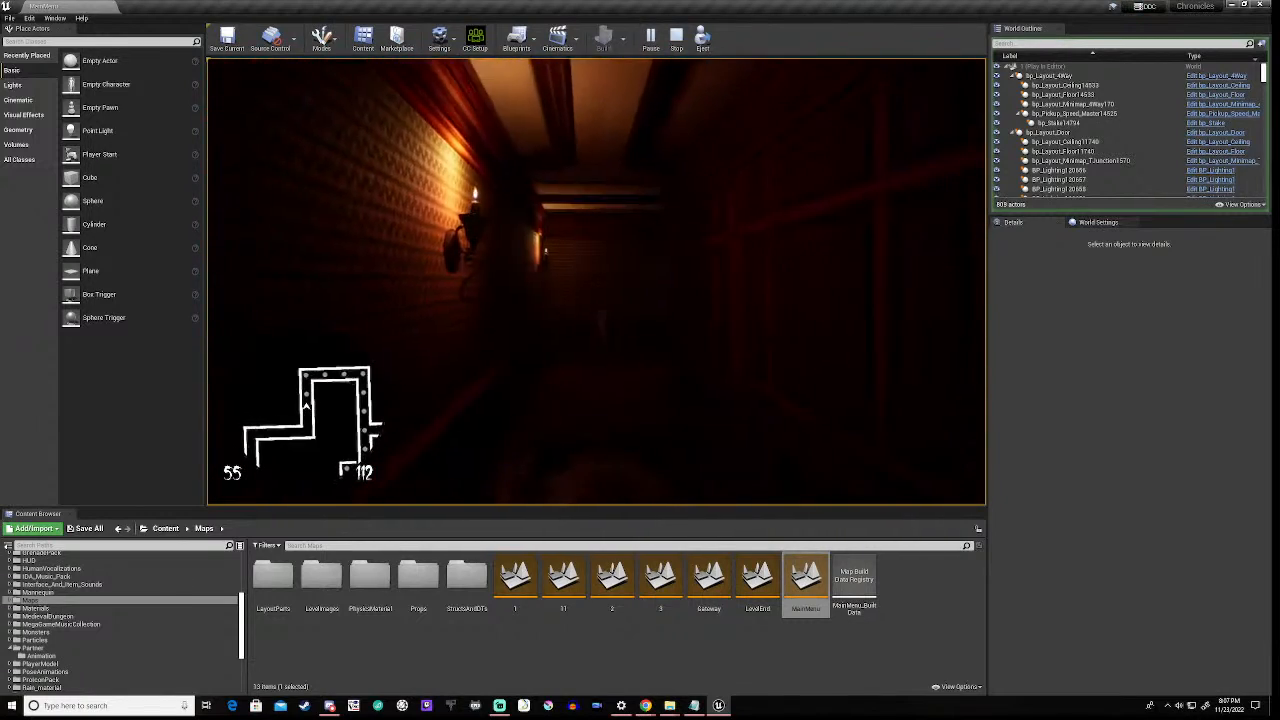
pyautogui.press('w')
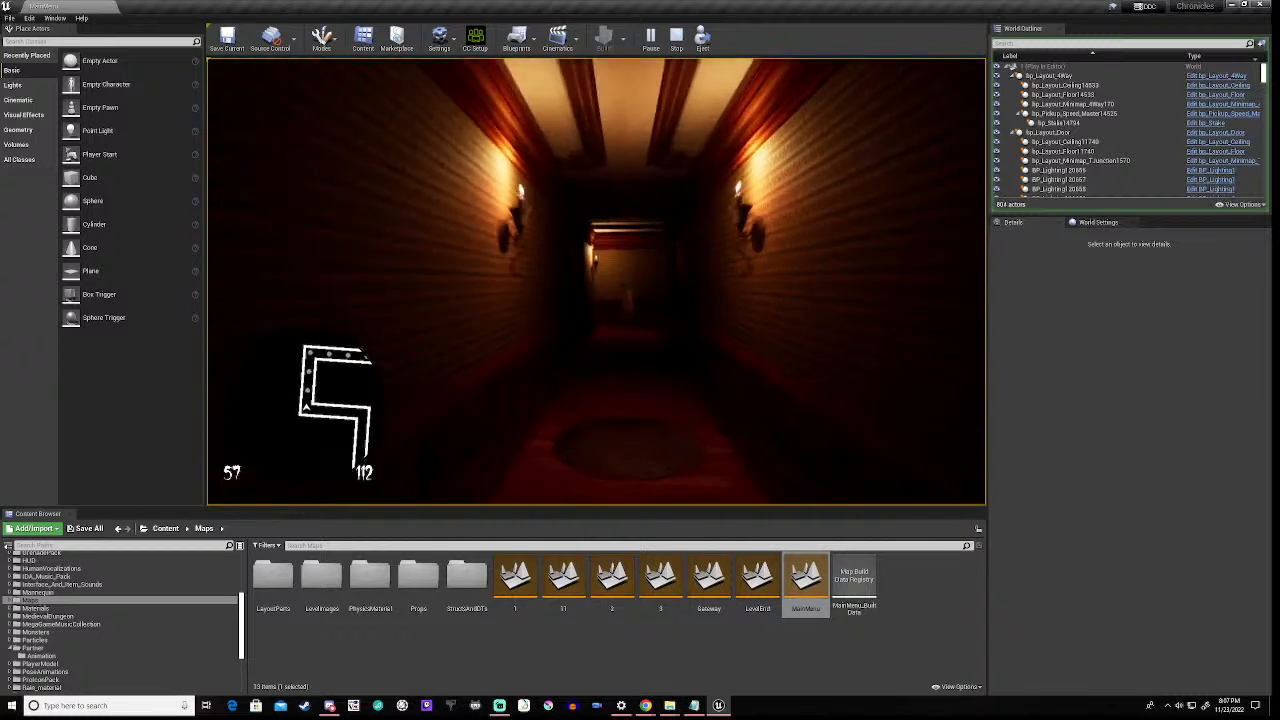
pyautogui.press('w')
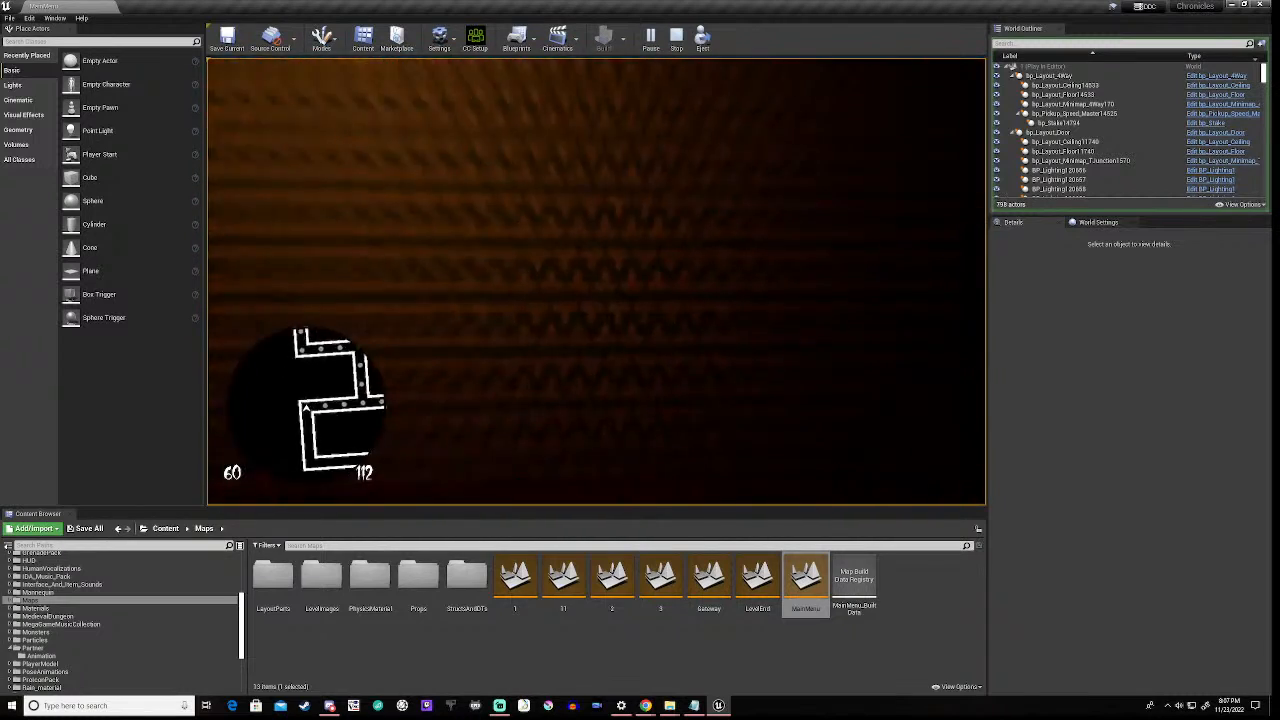
pyautogui.press('w')
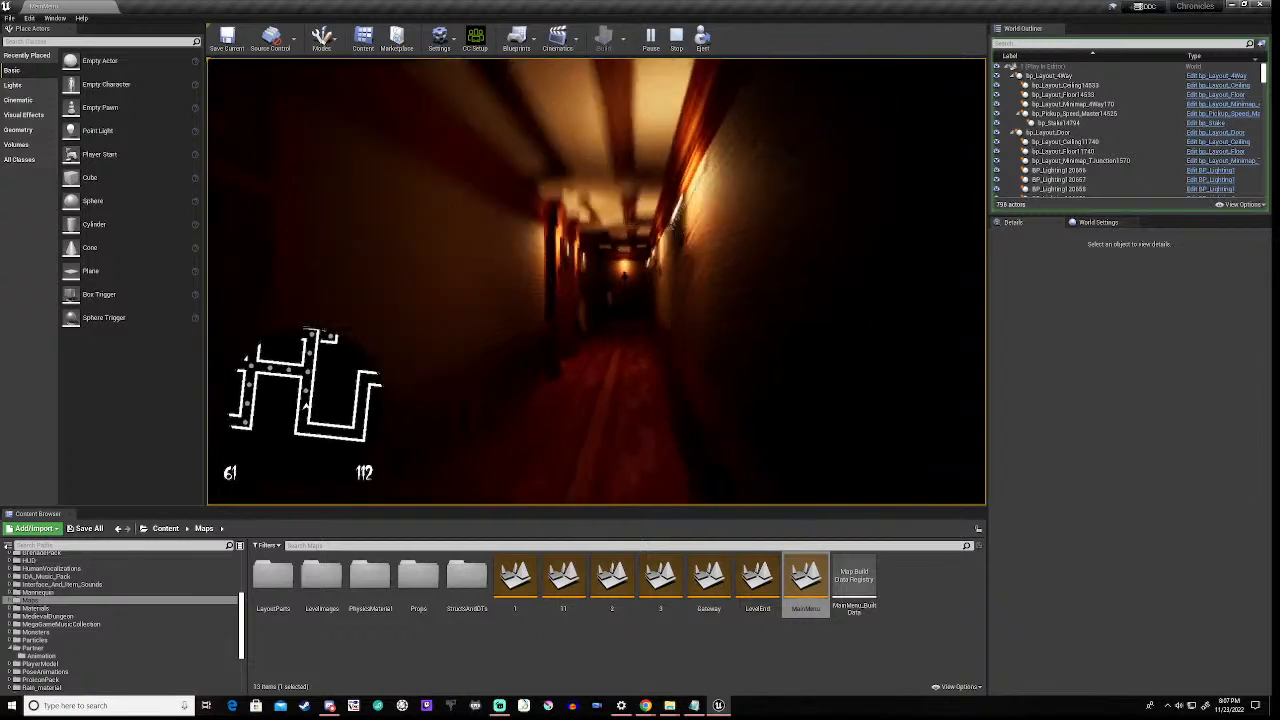
pyautogui.press('w')
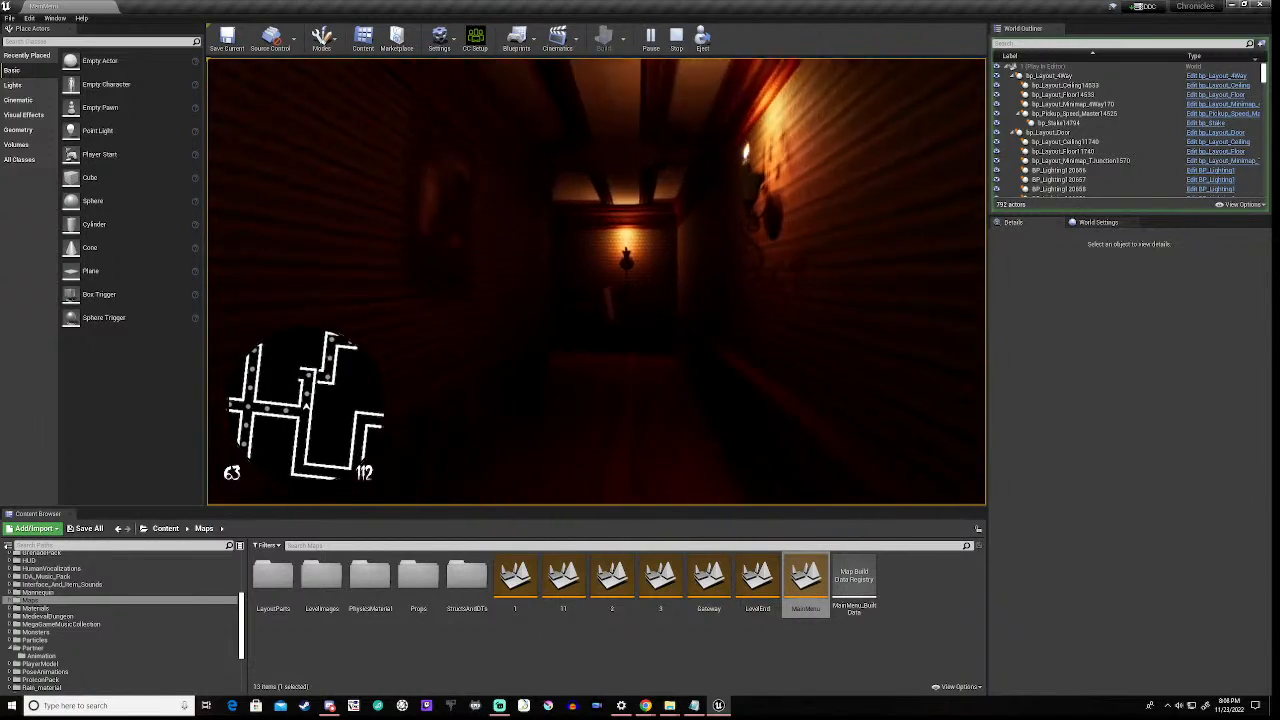
pyautogui.press('w')
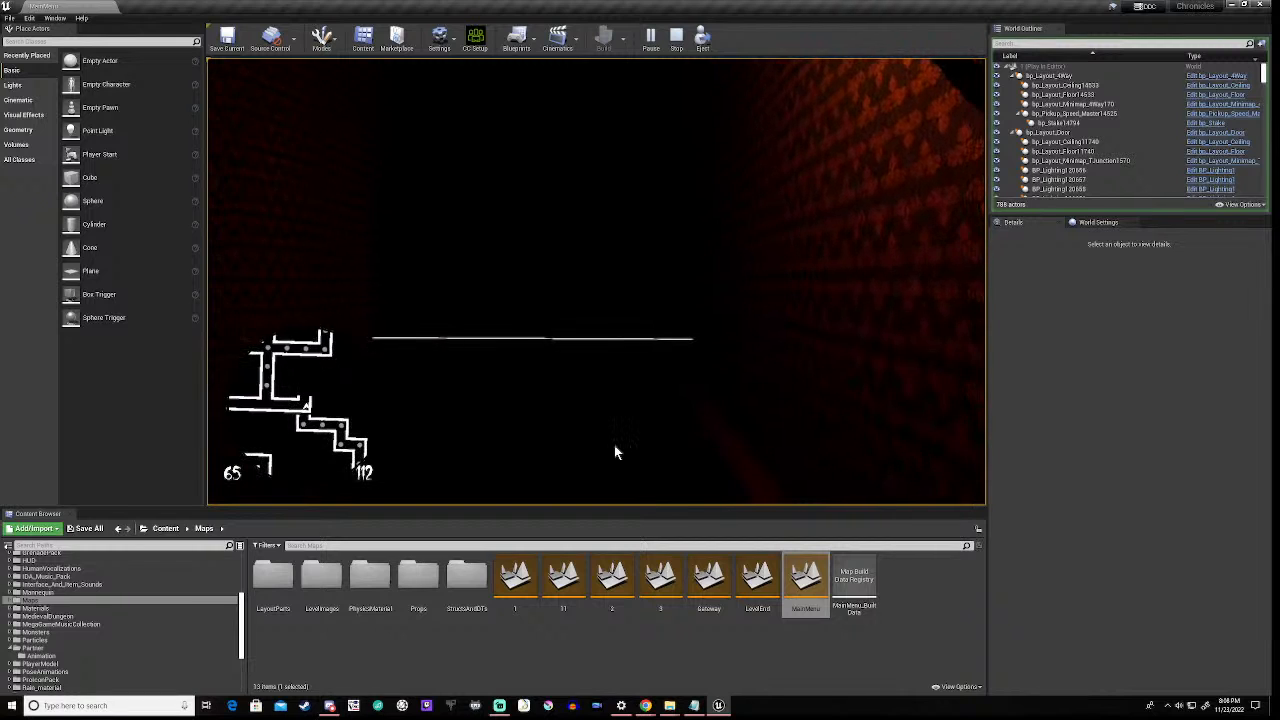
pyautogui.press('Escape')
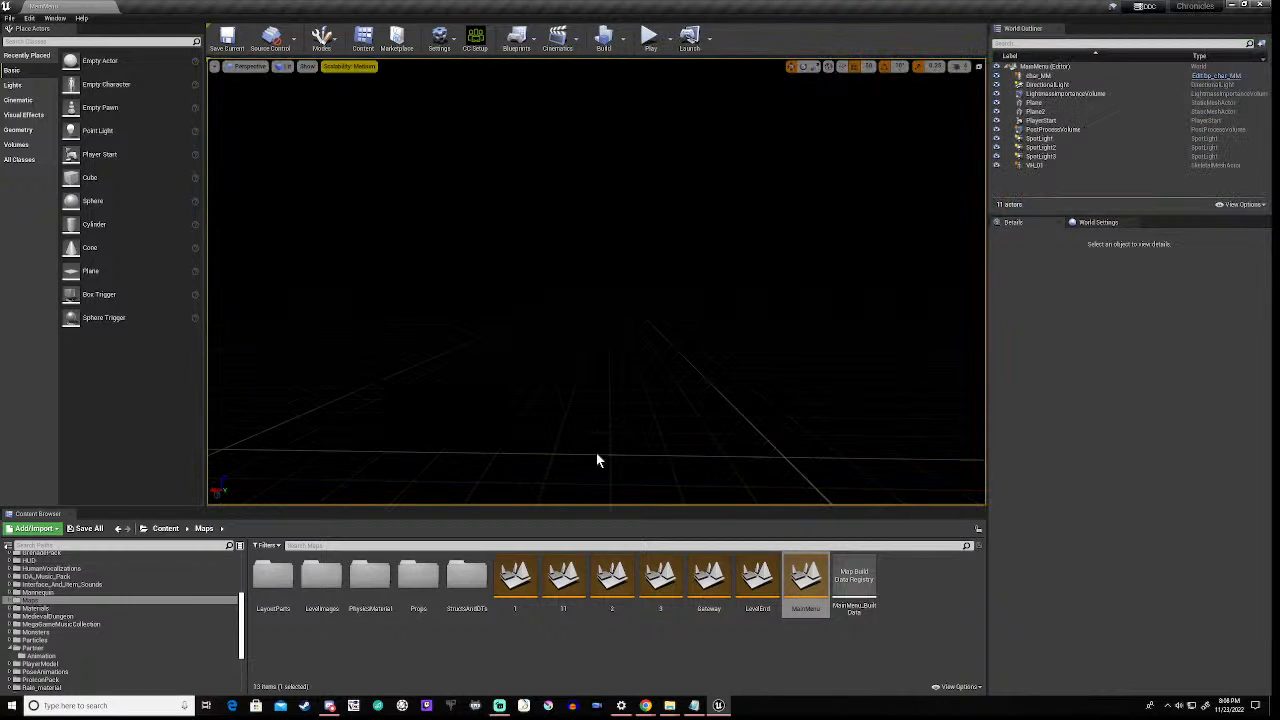
# - Open map 1 and locate the misaligned corner by inspecting the barricaded corridor from inside and the maze layout from above
pyautogui.doubleClick(519, 586)
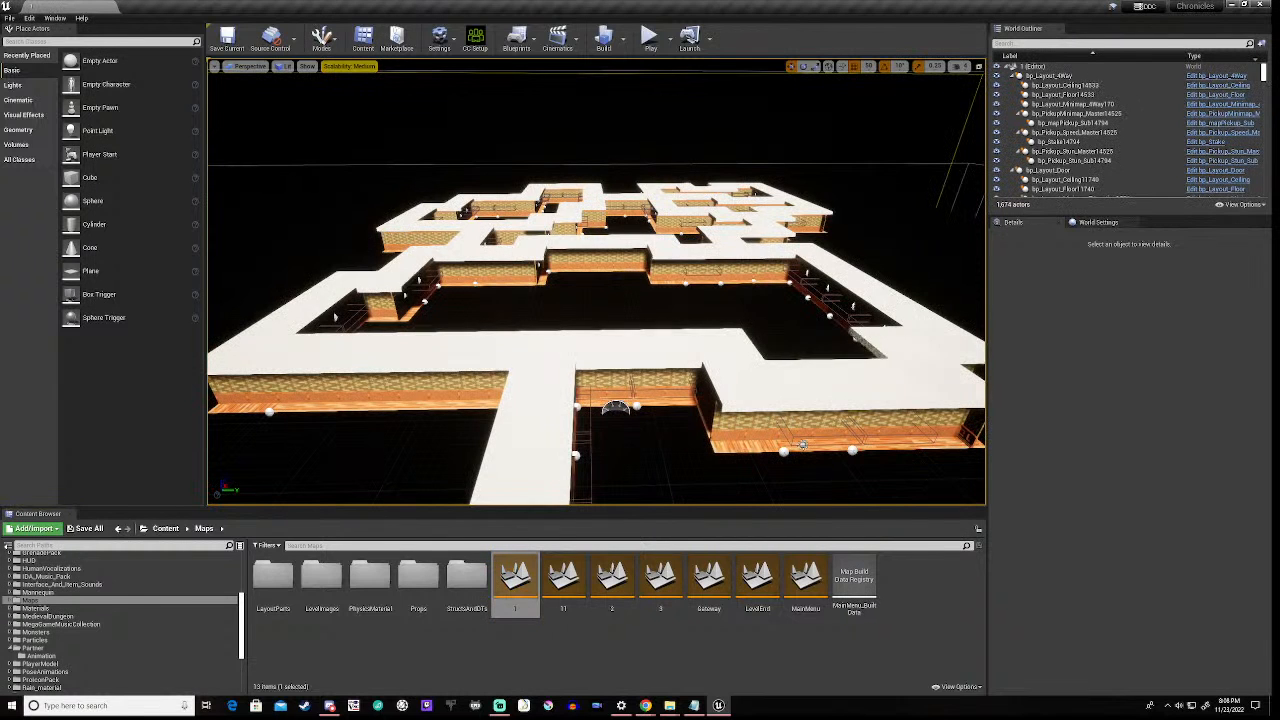
pyautogui.press('w')
pyautogui.moveTo(597, 285); pyautogui.dragTo(394, 227, button='right')
pyautogui.press('w')
pyautogui.press('w')
pyautogui.press('w')
pyautogui.press('s')
pyautogui.press('w')
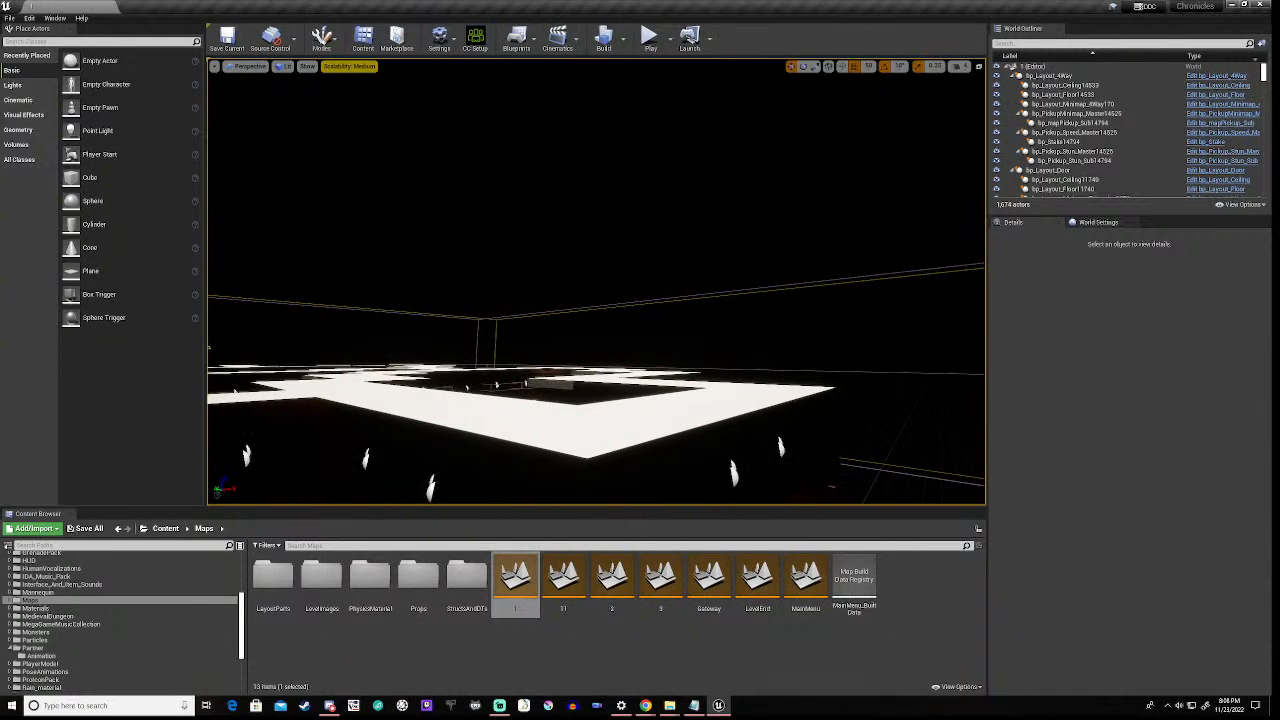
pyautogui.press('w')
pyautogui.moveTo(596, 282); pyautogui.dragTo(770, 398, button='right')
pyautogui.press('w')
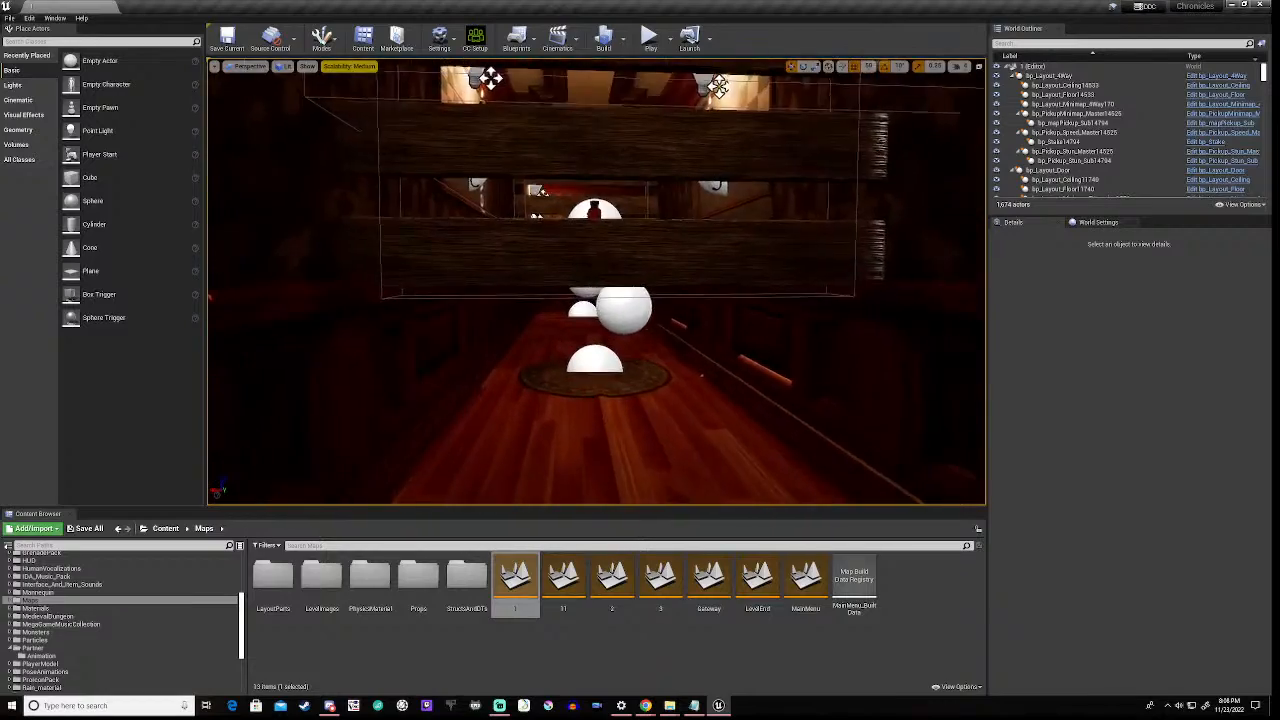
pyautogui.moveTo(596, 282); pyautogui.dragTo(850, 280, button='right')
pyautogui.press('w')
pyautogui.moveTo(597, 282); pyautogui.dragTo(527, 486, button='right')
pyautogui.press('w')
pyautogui.press('w')
pyautogui.press('s')
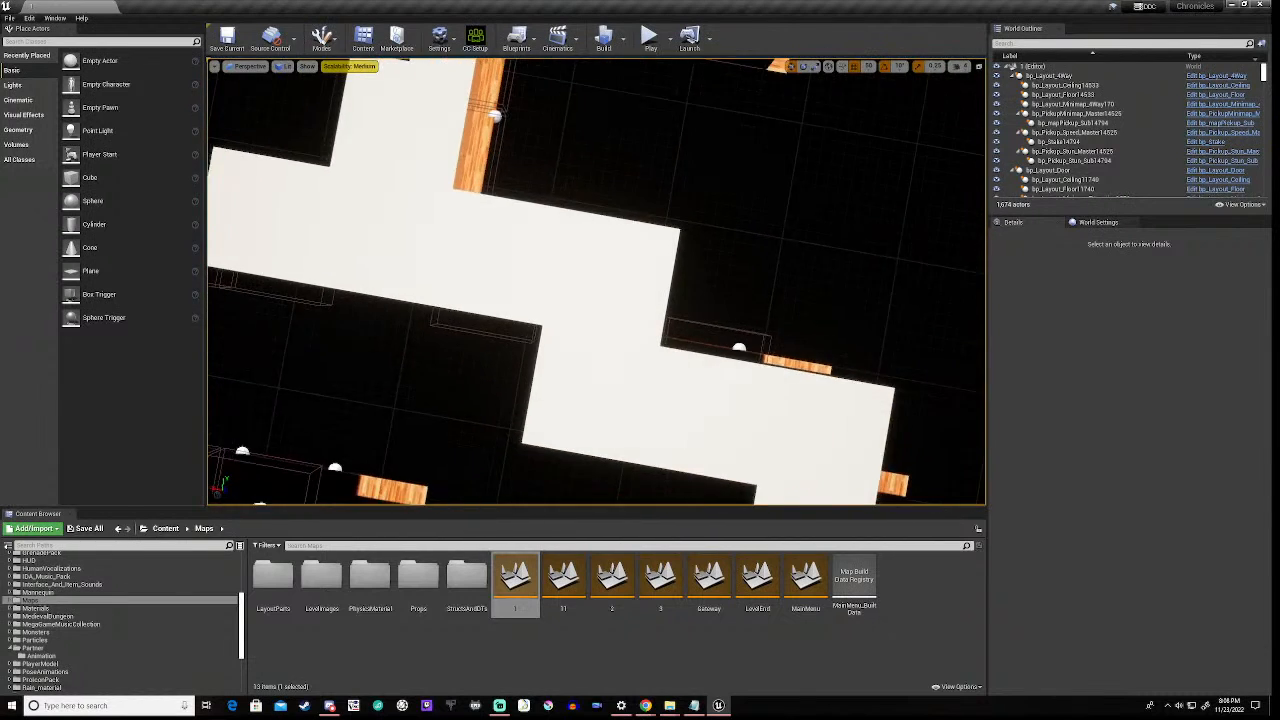
pyautogui.moveTo(527, 304); pyautogui.dragTo(571, 298, button='right')
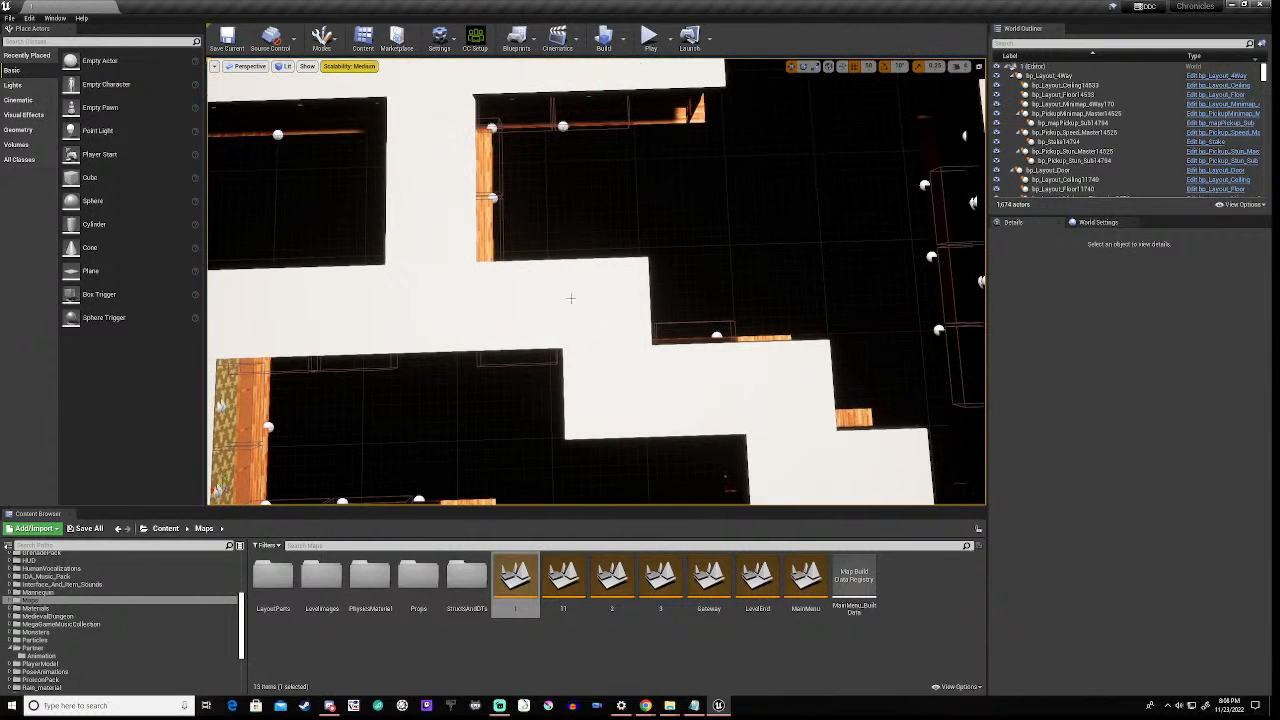
# - Move the misaligned bp_Layout_Turn corner piece out of the corridor and rotate it 90 degrees about the vertical axis
pyautogui.click(614, 288)
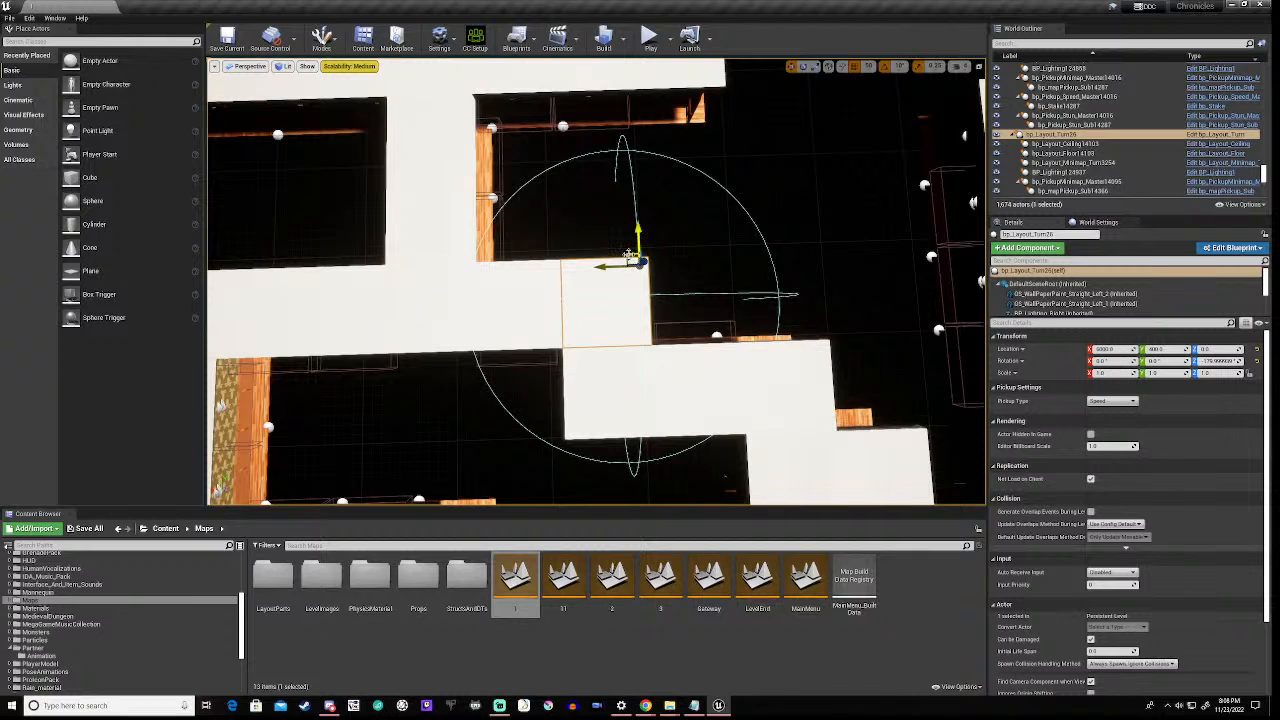
pyautogui.moveTo(636, 262); pyautogui.dragTo(688, 184)
pyautogui.moveTo(688, 186); pyautogui.dragTo(872, 144, button='right')
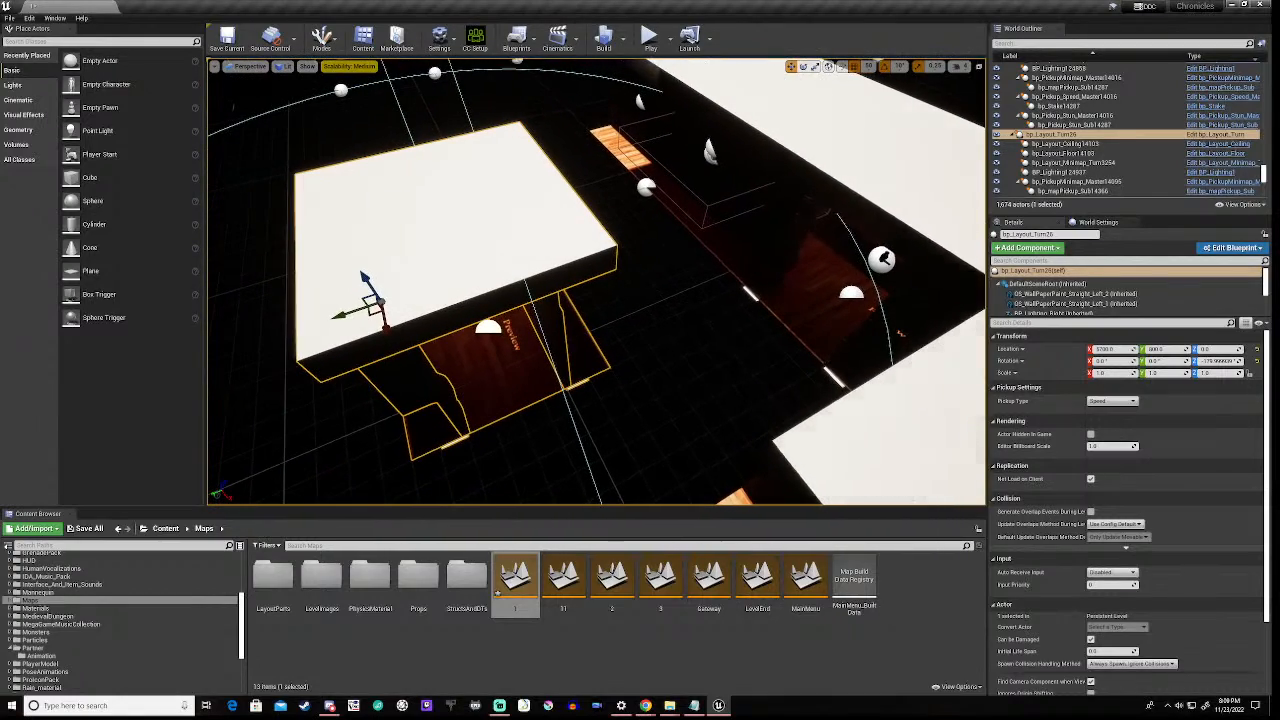
pyautogui.press('e')
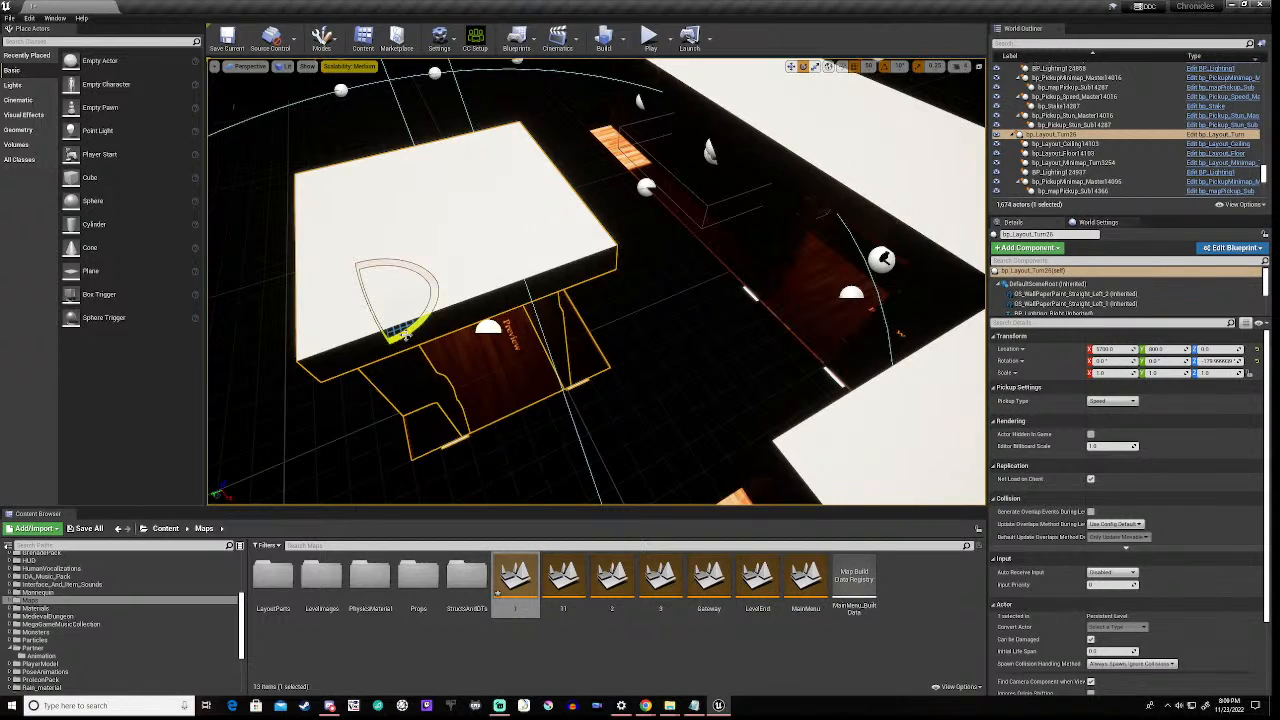
pyautogui.moveTo(405, 335); pyautogui.dragTo(388, 345)
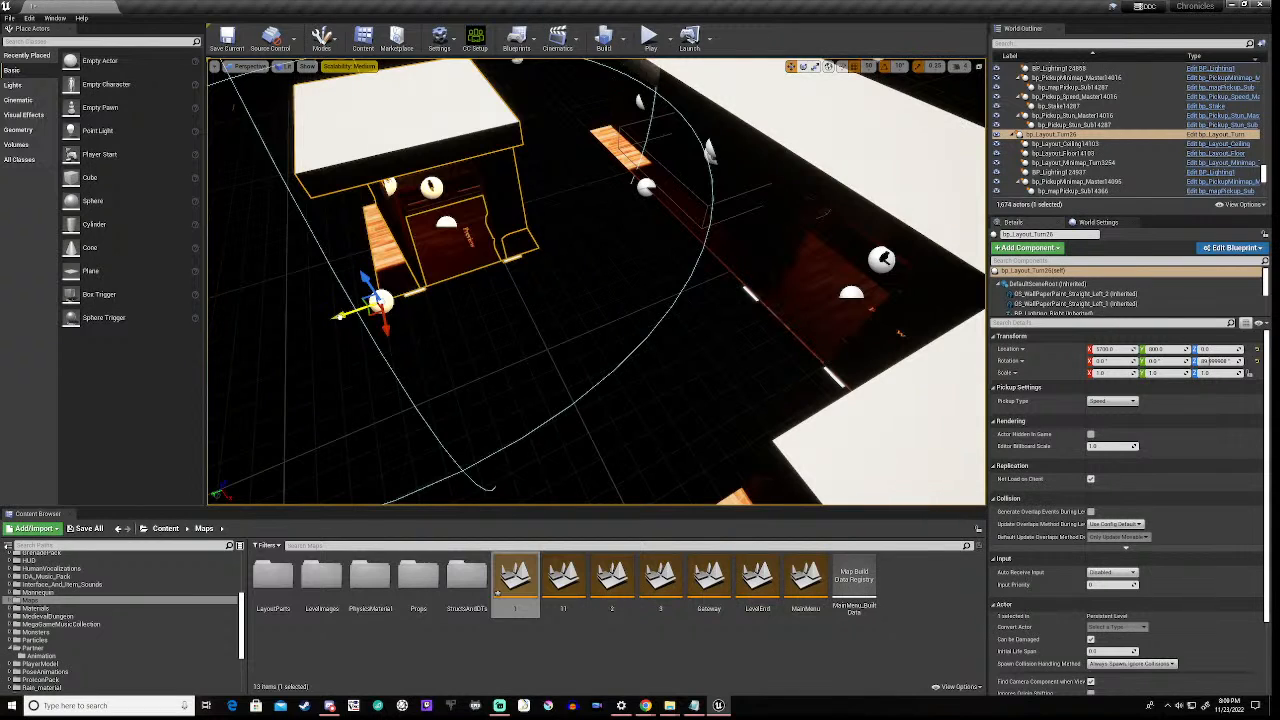
# - Move the rotated corner piece back into the corridor gap and check from inside that its walls line up
pyautogui.moveTo(342, 316); pyautogui.dragTo(232, 320, button='right')
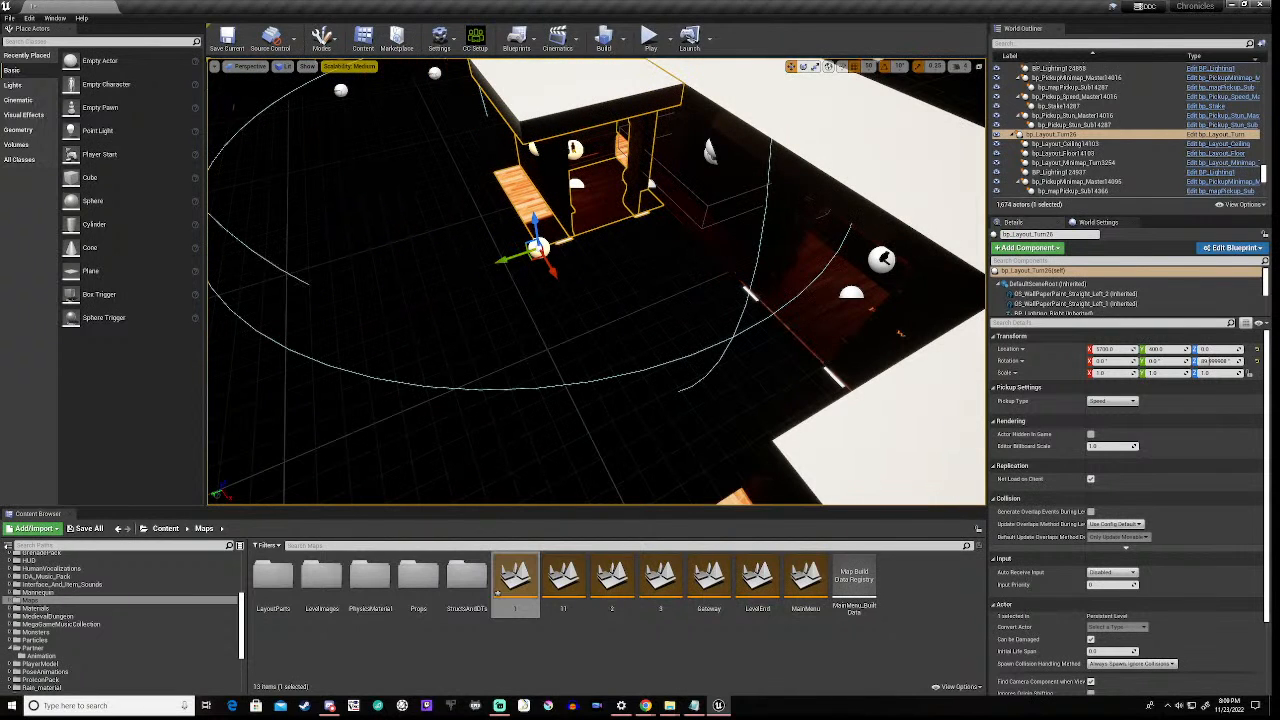
pyautogui.moveTo(553, 272); pyautogui.dragTo(580, 167)
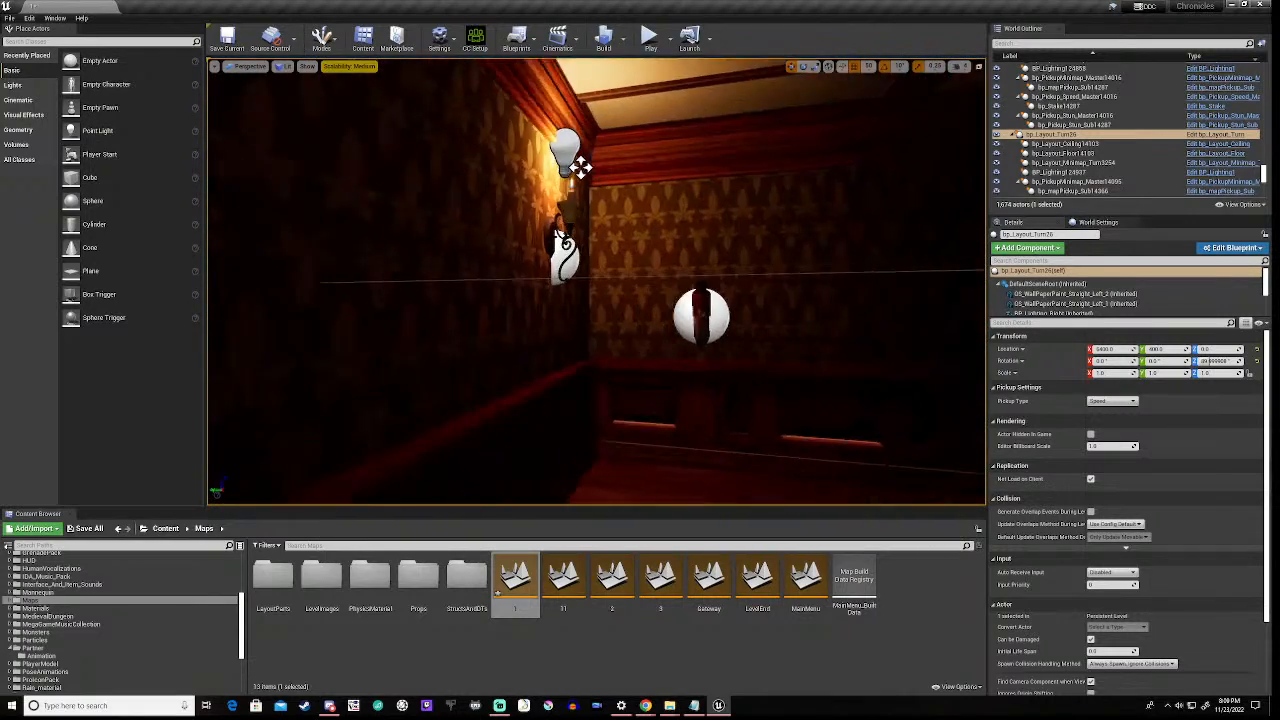
pyautogui.moveTo(597, 281); pyautogui.dragTo(688, 297, button='right')
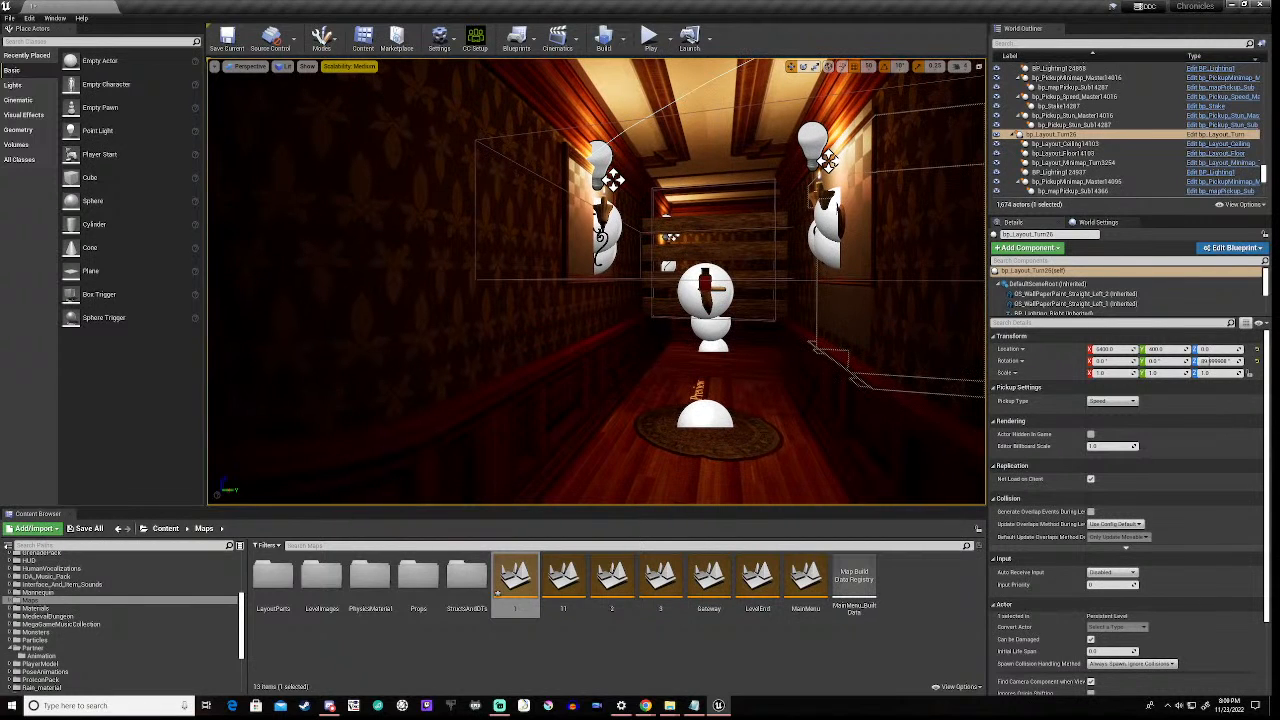
# - Save map 1 and open the MainMenu map
pyautogui.click(231, 45)
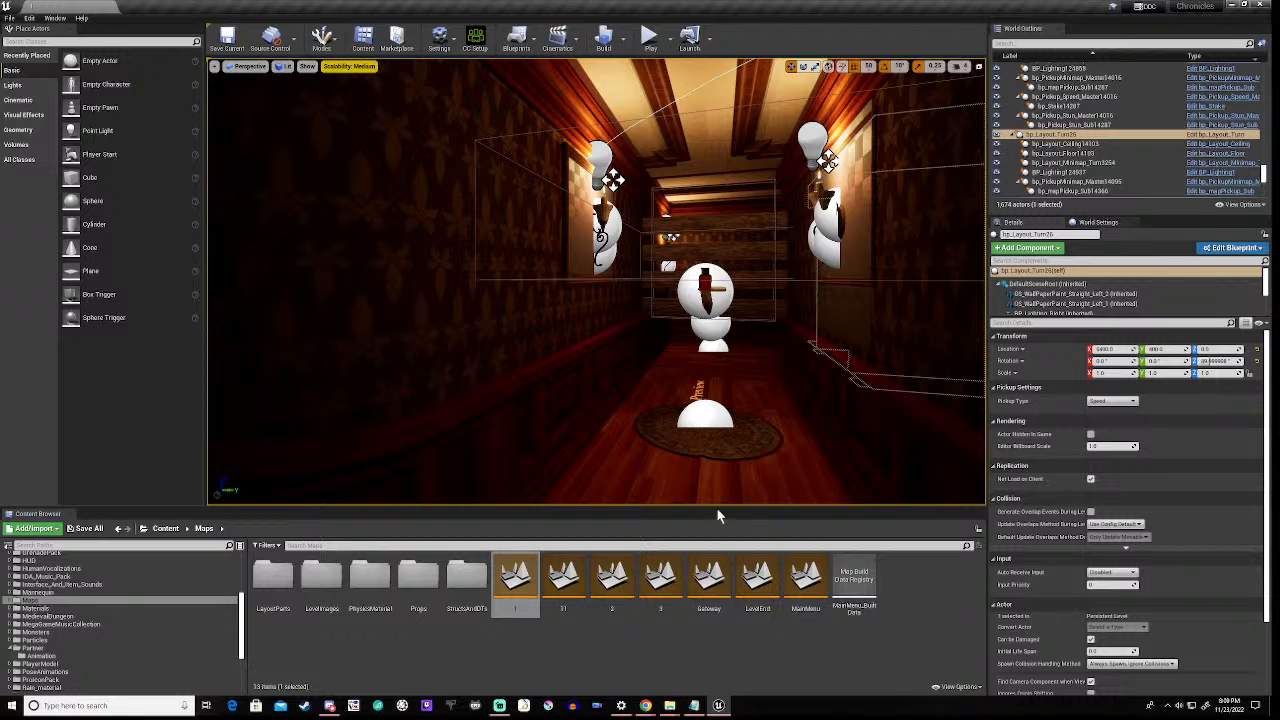
pyautogui.doubleClick(808, 578)
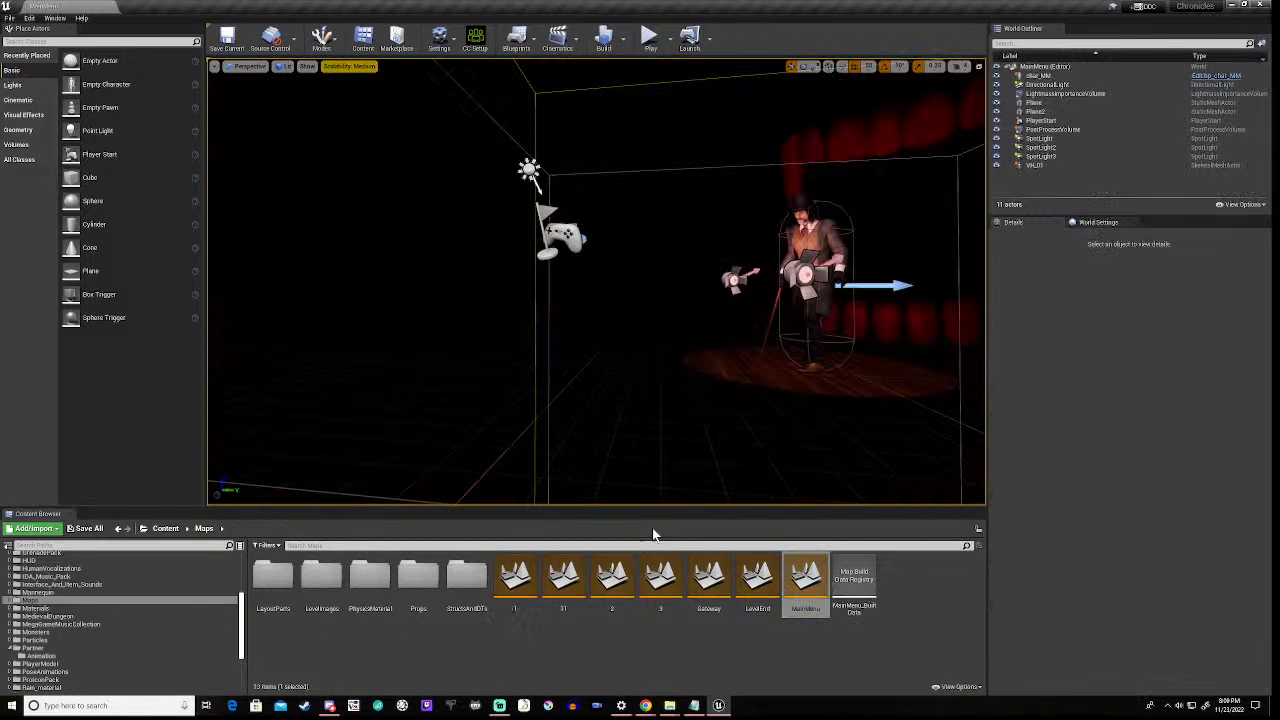
# - Start a playtest from the MainMenu map, choose Play Game, and cross the Gateway hall into level 1
pyautogui.click(648, 38)
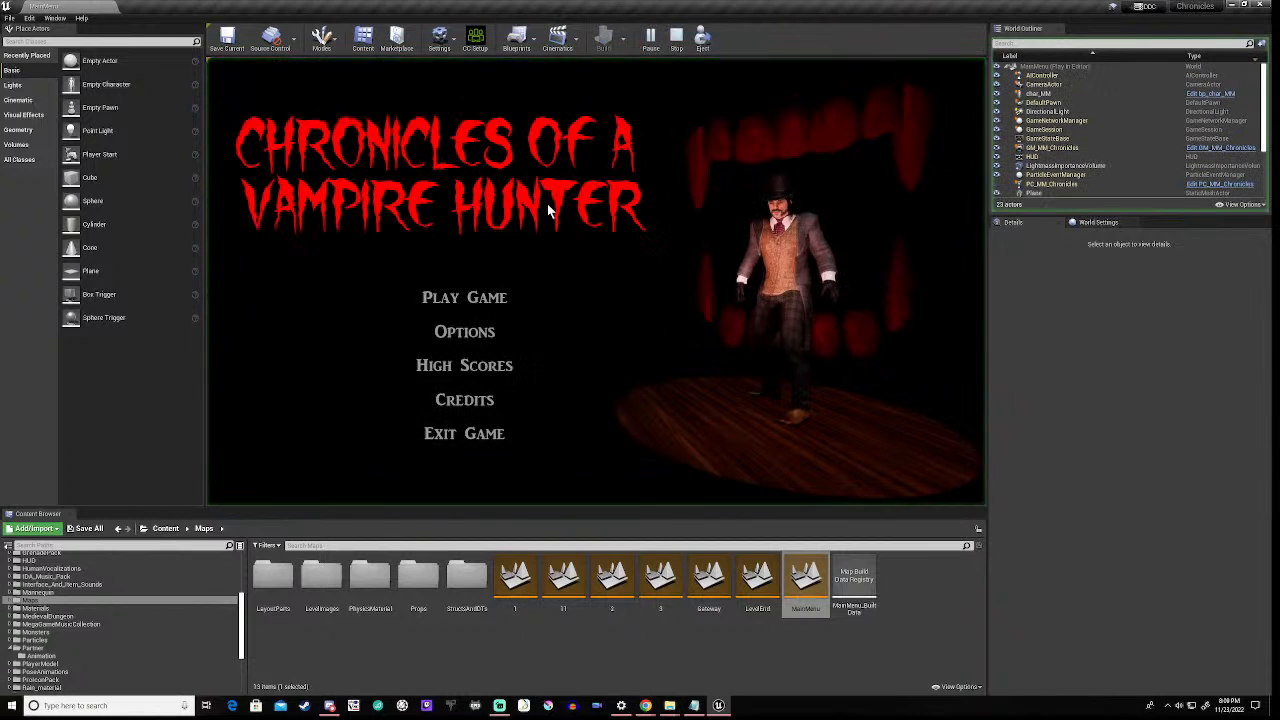
pyautogui.click(476, 300)
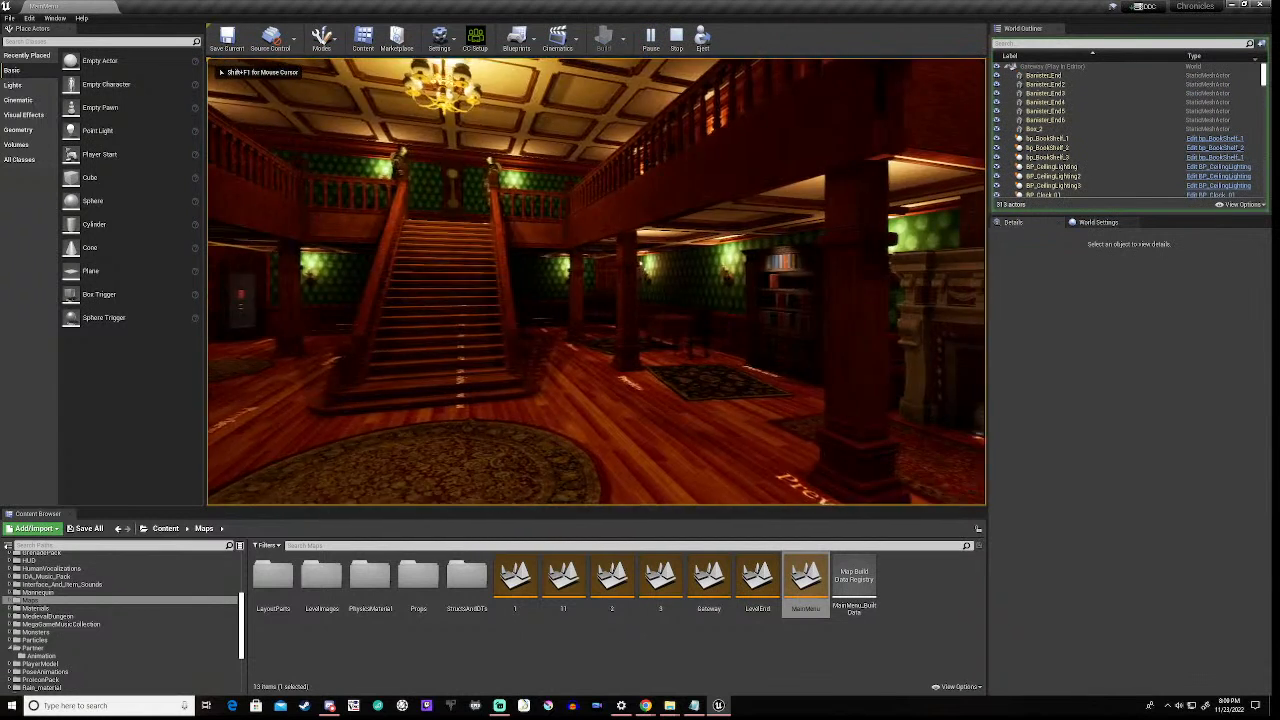
pyautogui.press('w')
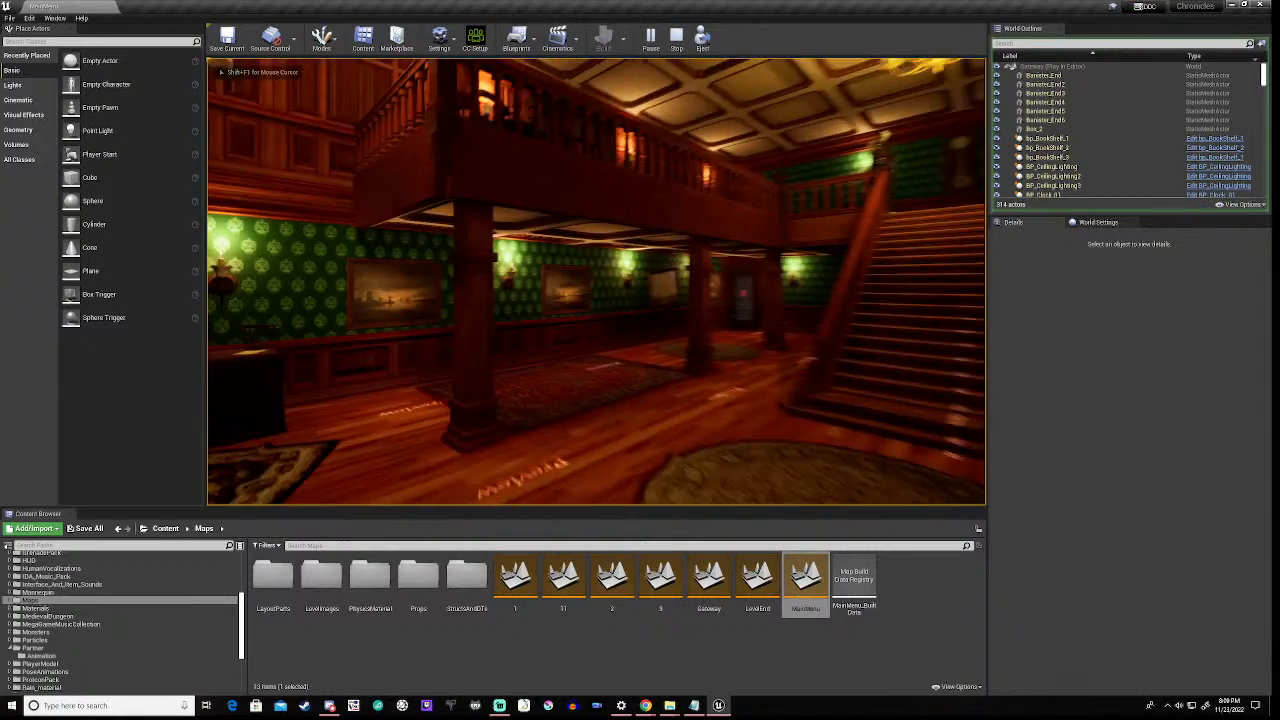
pyautogui.press('w')
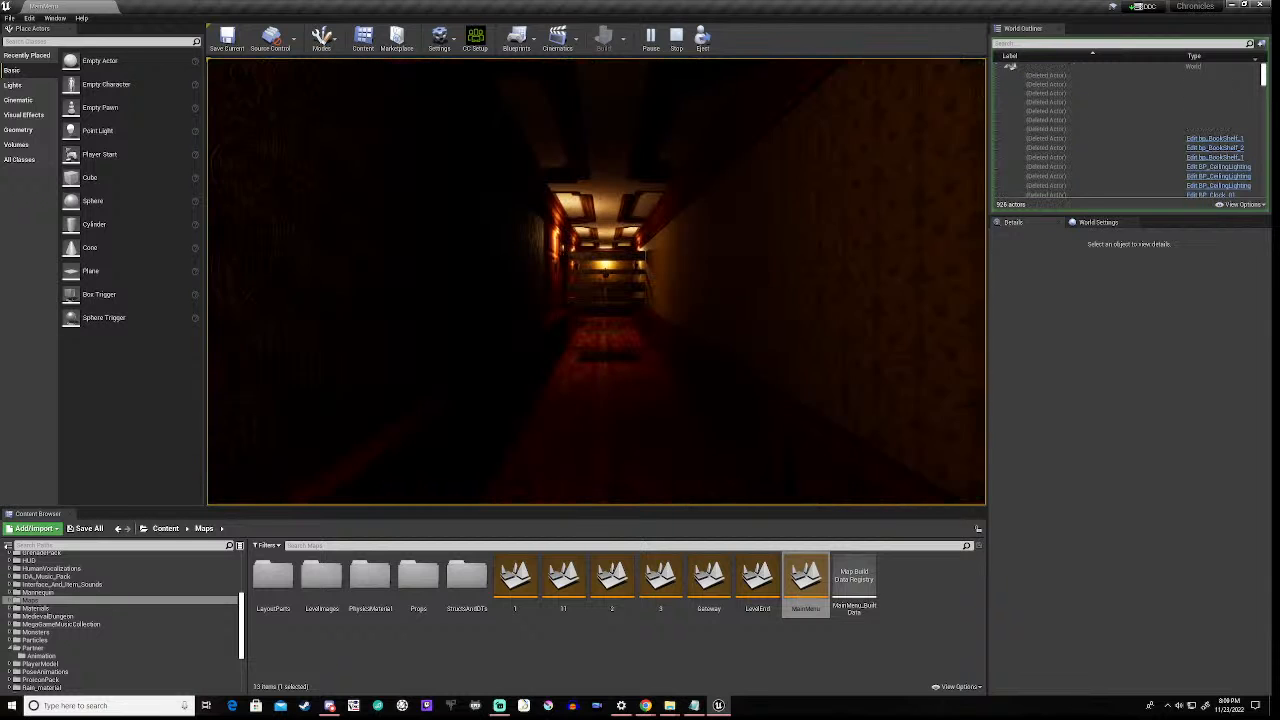
# - Walk down level 1's opening corridor and collect the Minimap pickup before the first junction
pyautogui.press('w')
pyautogui.press('w')
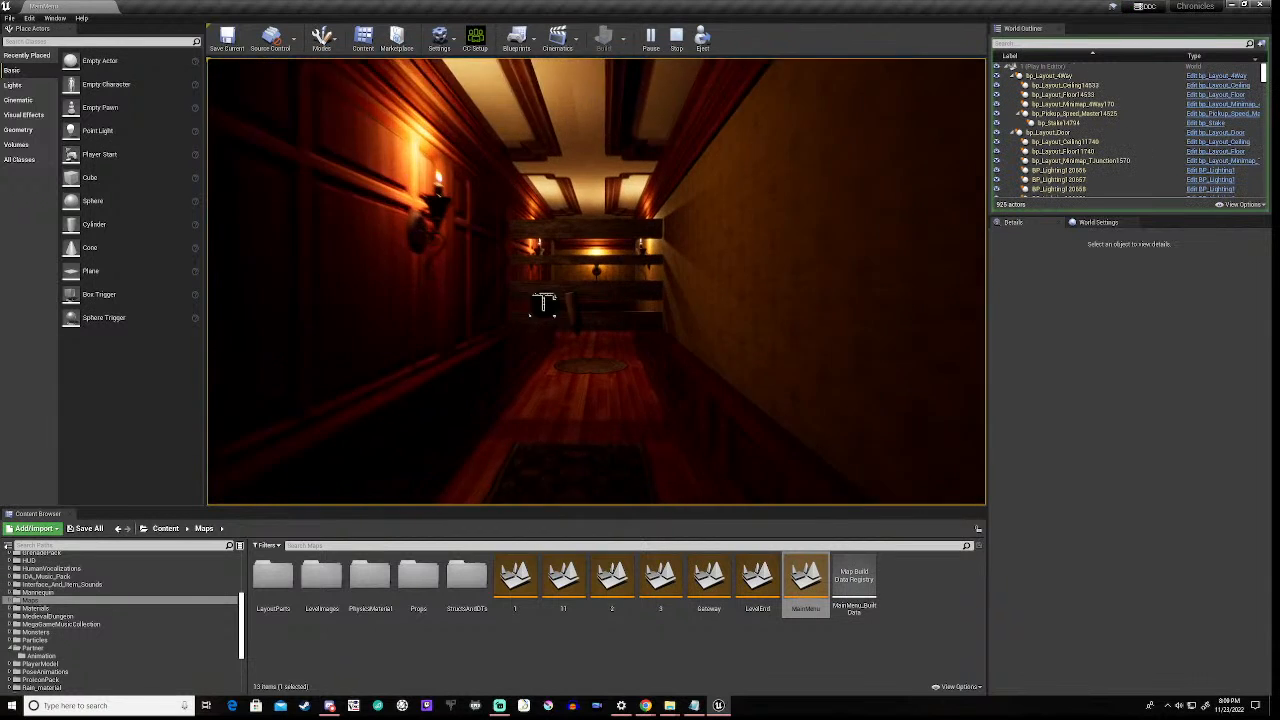
pyautogui.press('w')
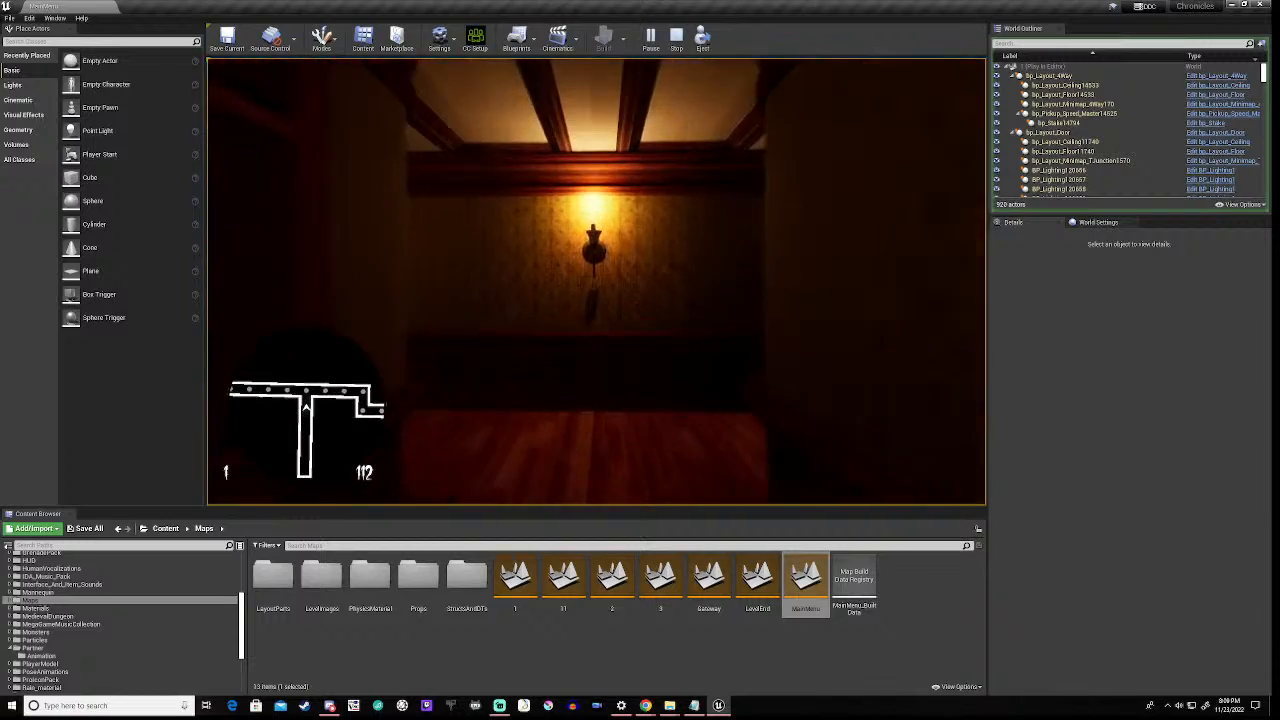
# - Playtest the barricaded corridors of level 1, collecting pickups along the route and checking the wall alignment and minimap
pyautogui.press('w')
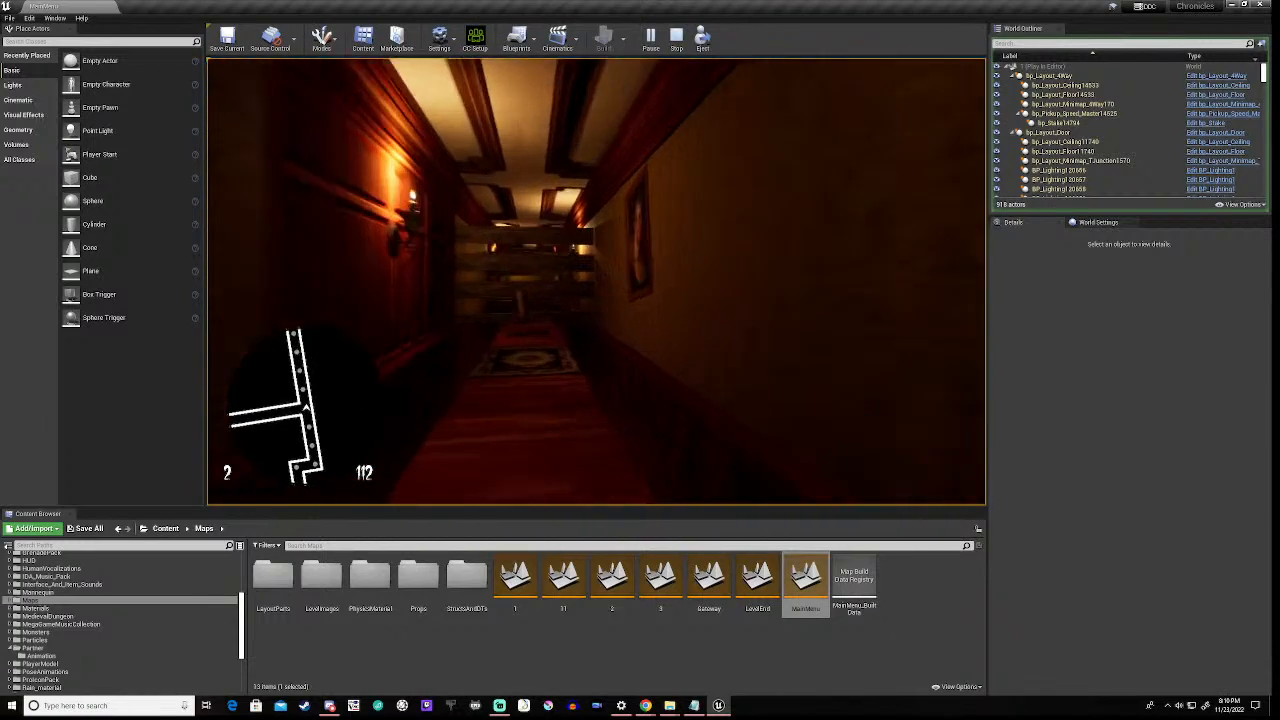
pyautogui.press('w')
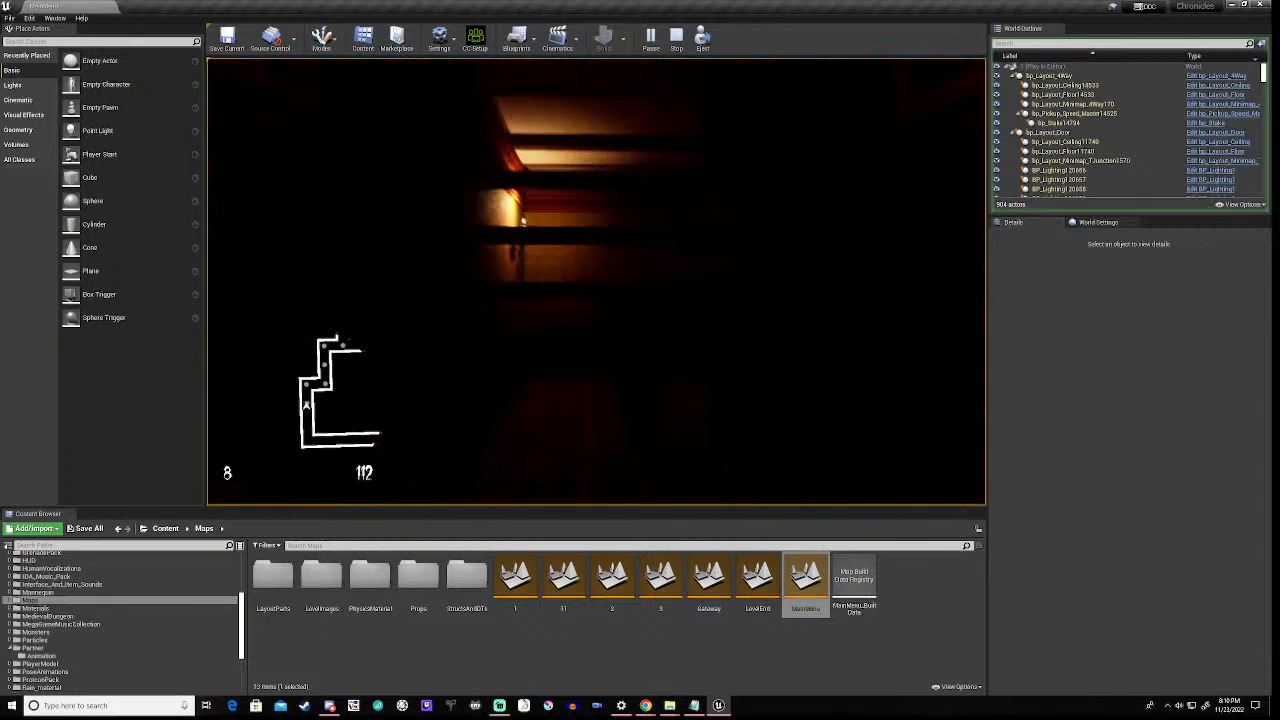
pyautogui.press('w')
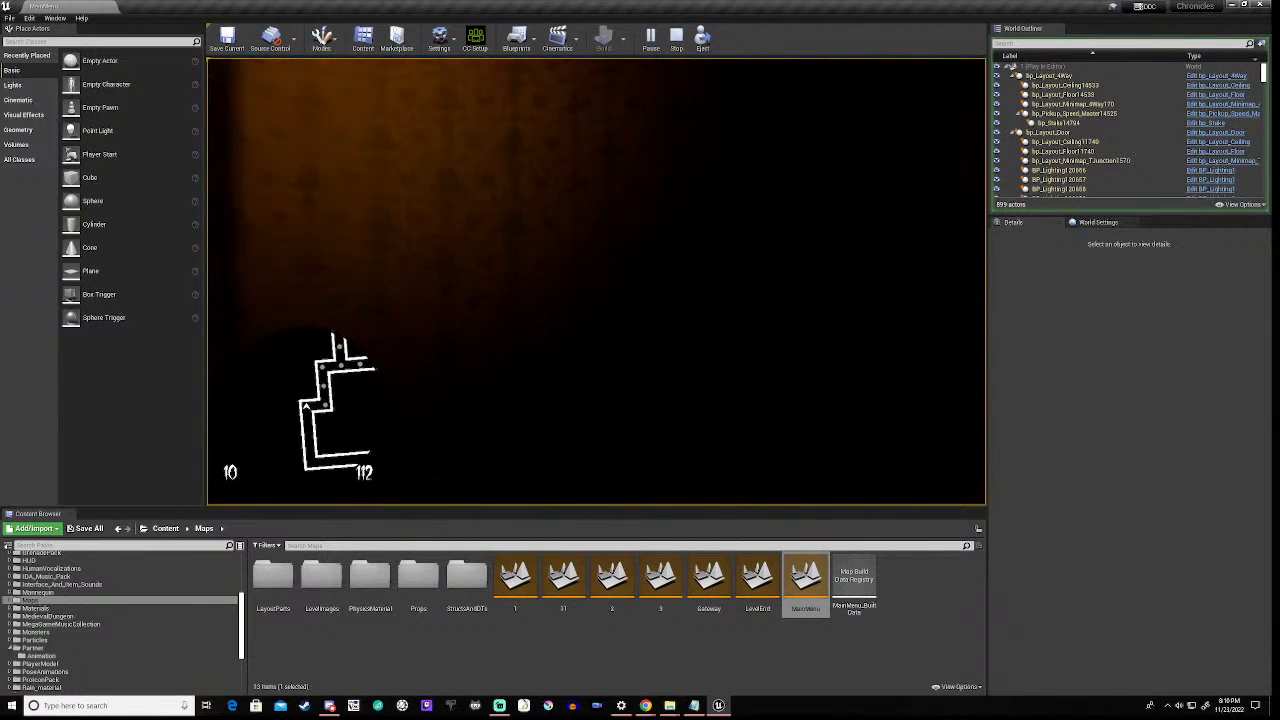
pyautogui.press('w')
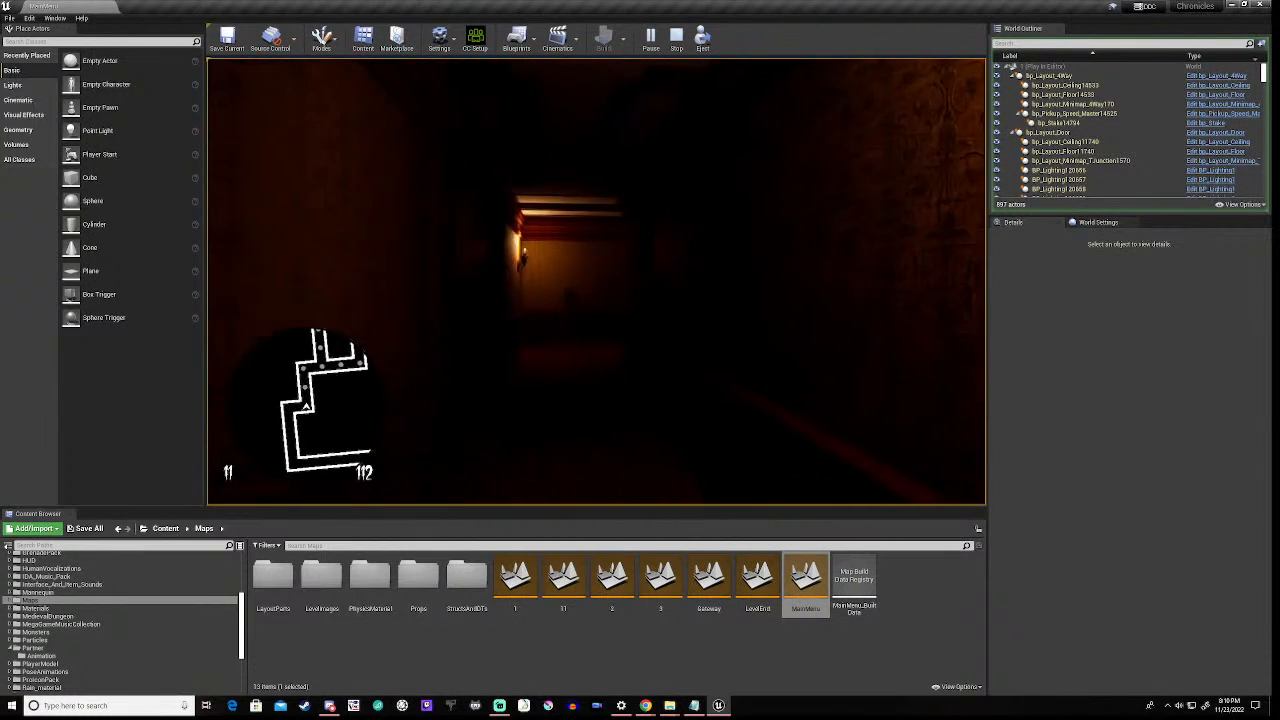
pyautogui.press('w')
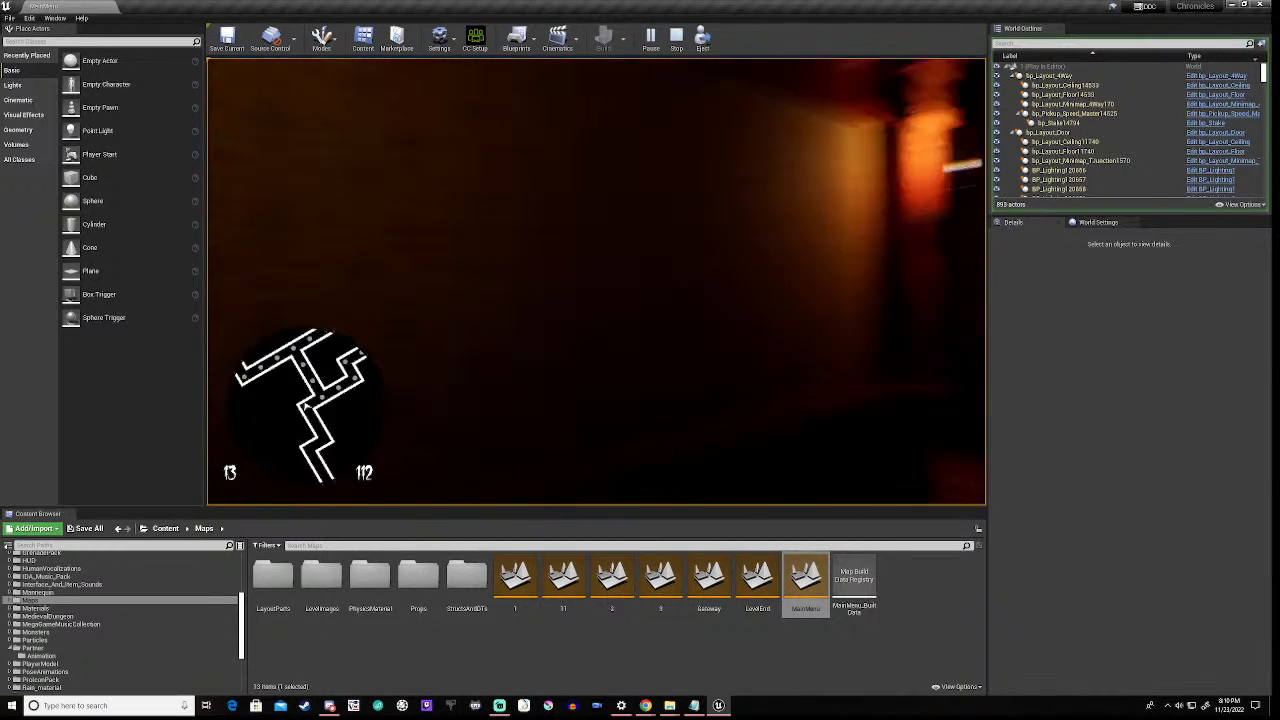
pyautogui.press('w')
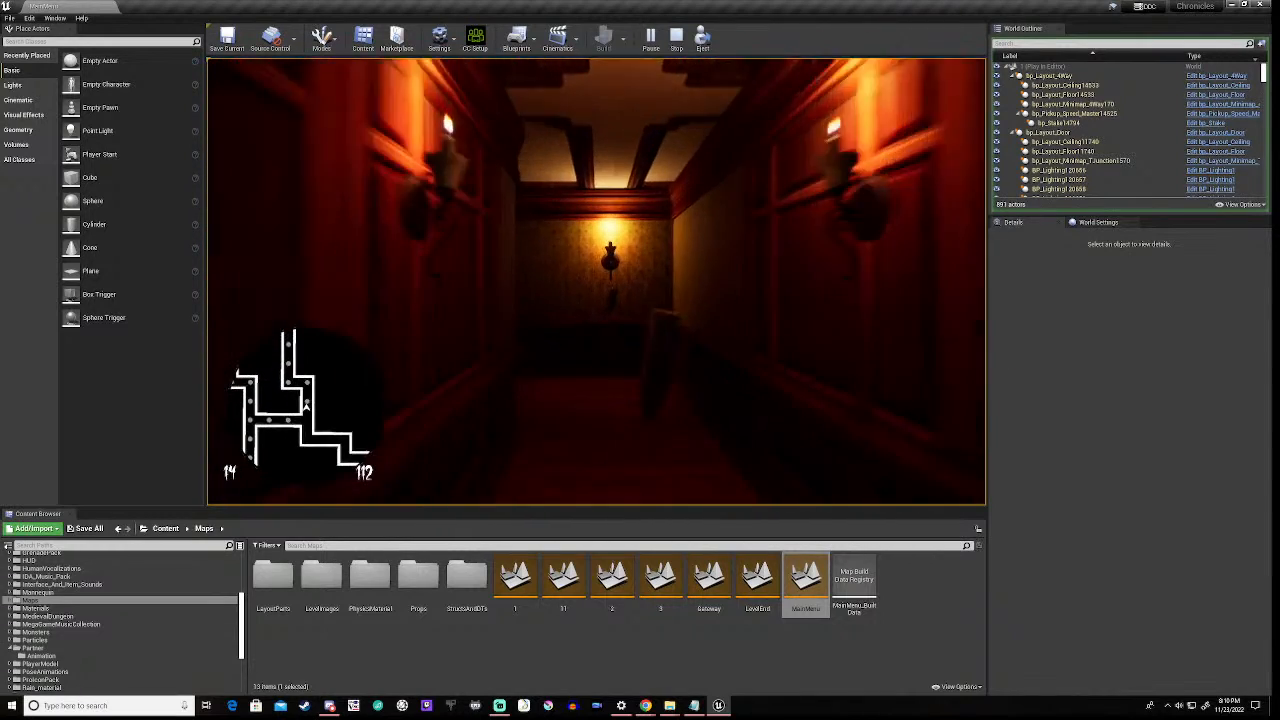
pyautogui.press('w')
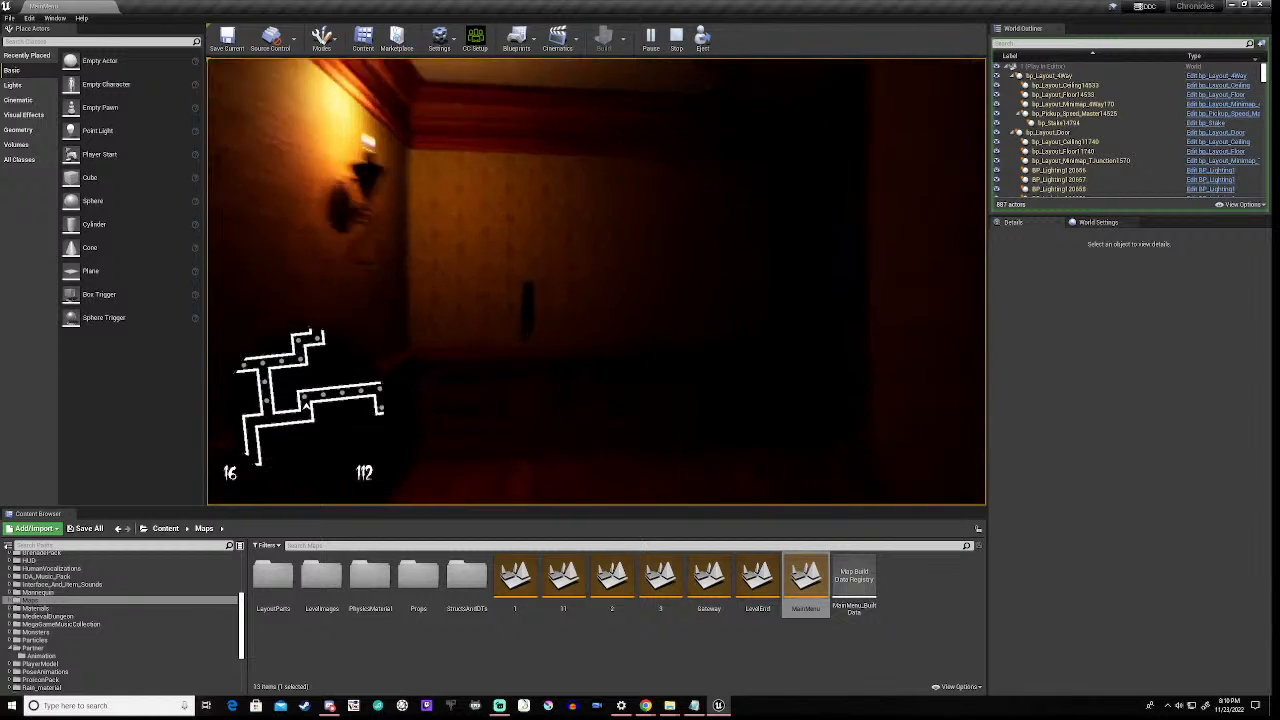
pyautogui.press('w')
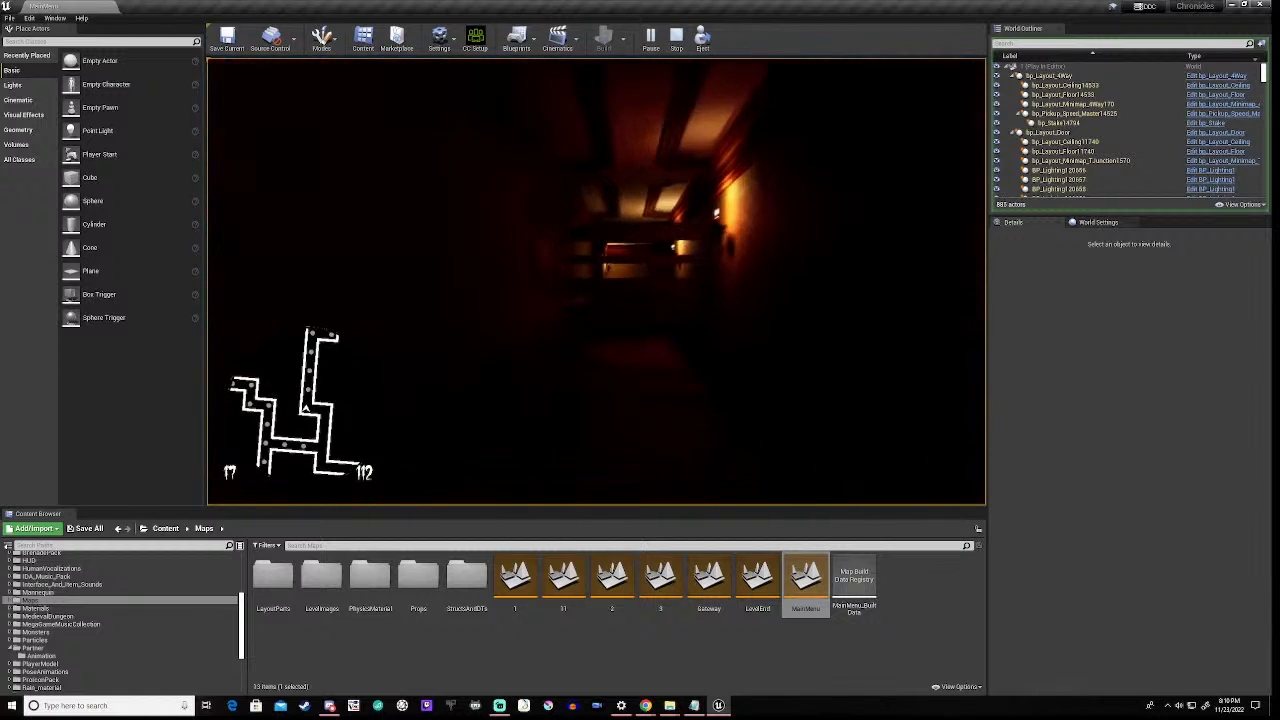
pyautogui.press('w')
pyautogui.press('w')
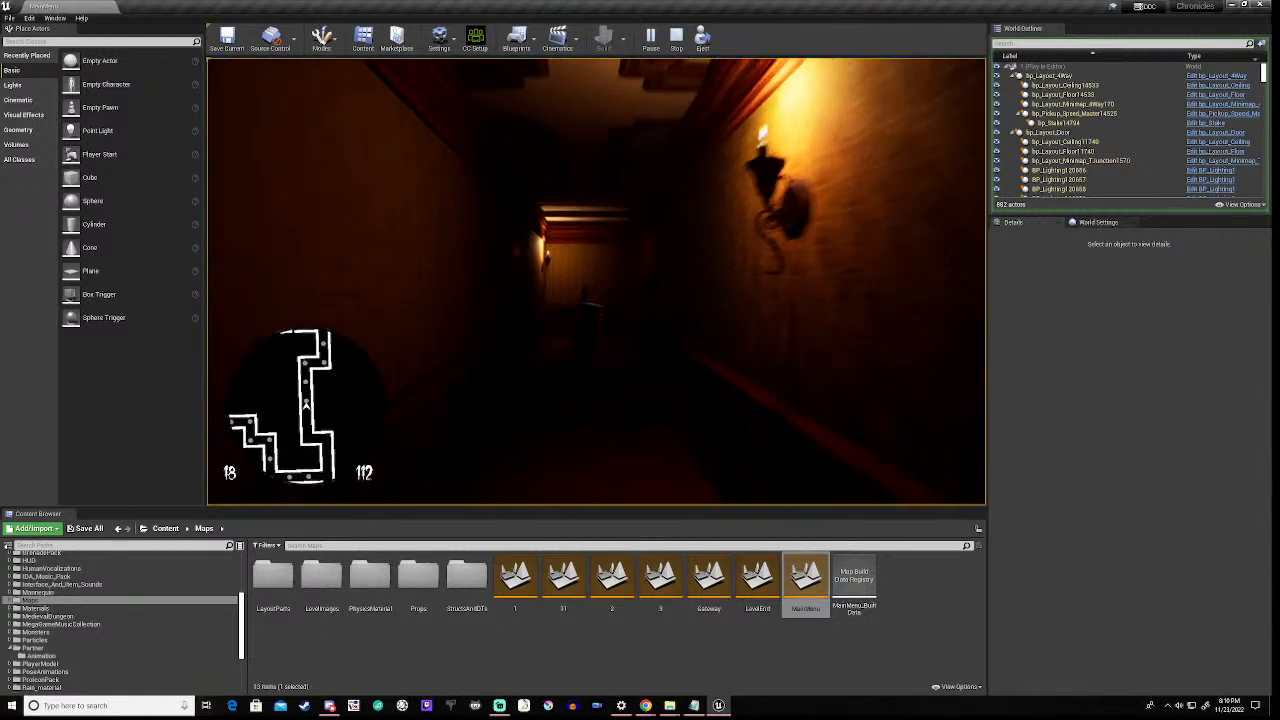
pyautogui.press('w')
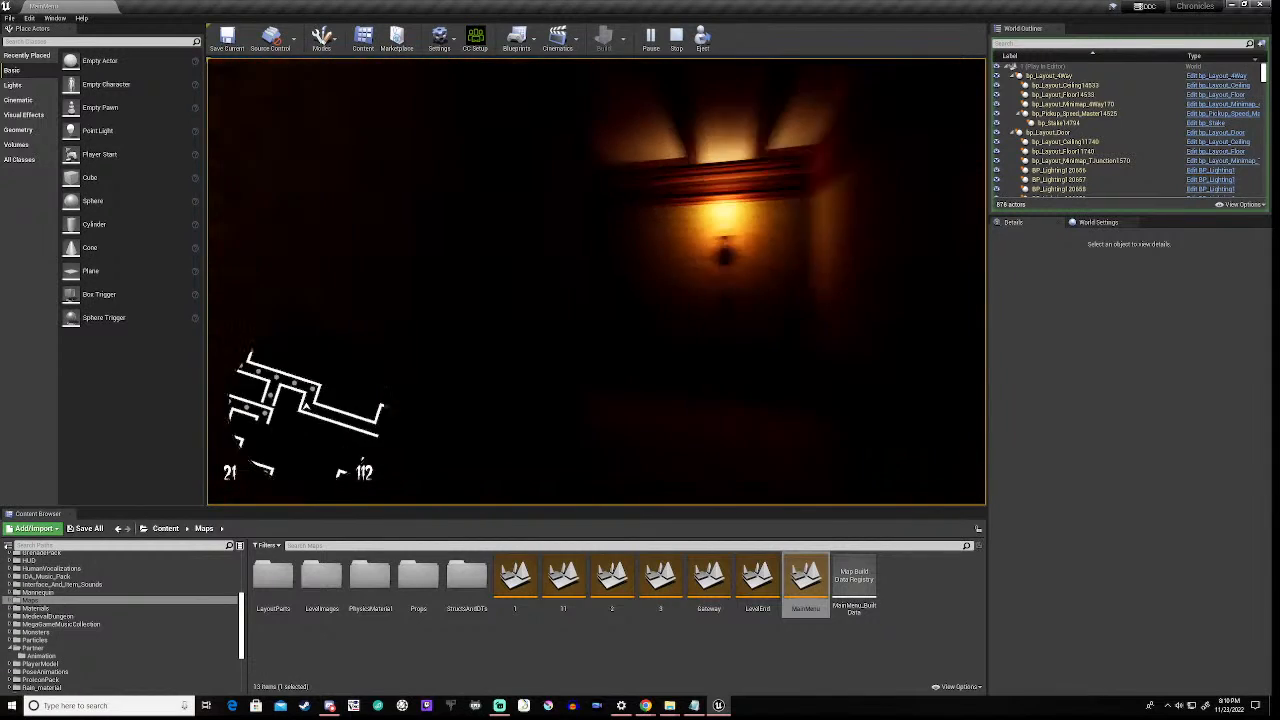
pyautogui.press('w')
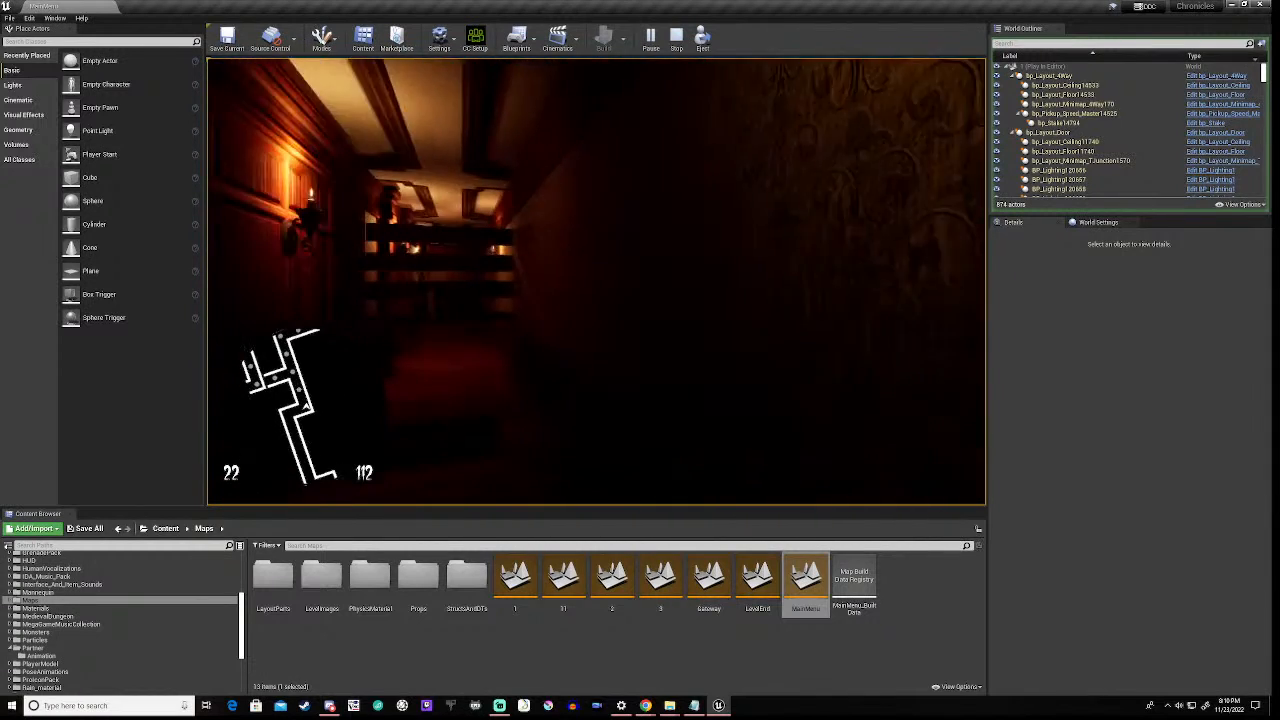
pyautogui.press('w')
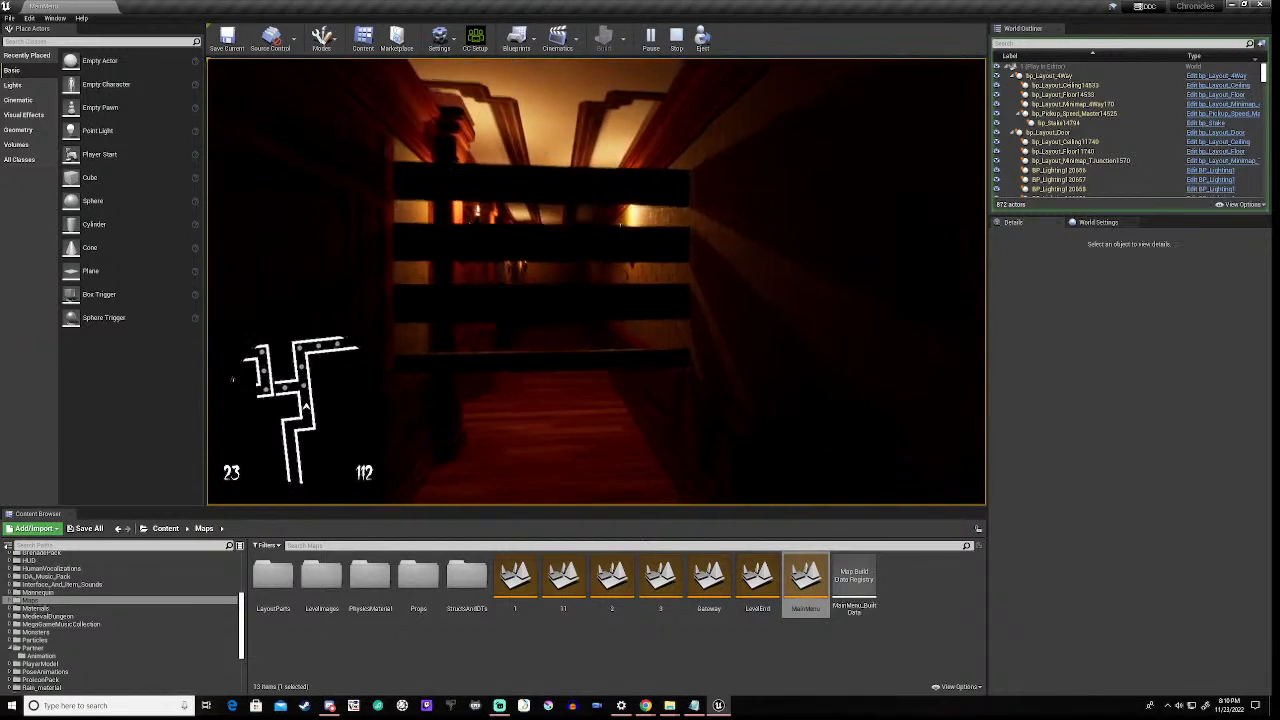
pyautogui.press('w')
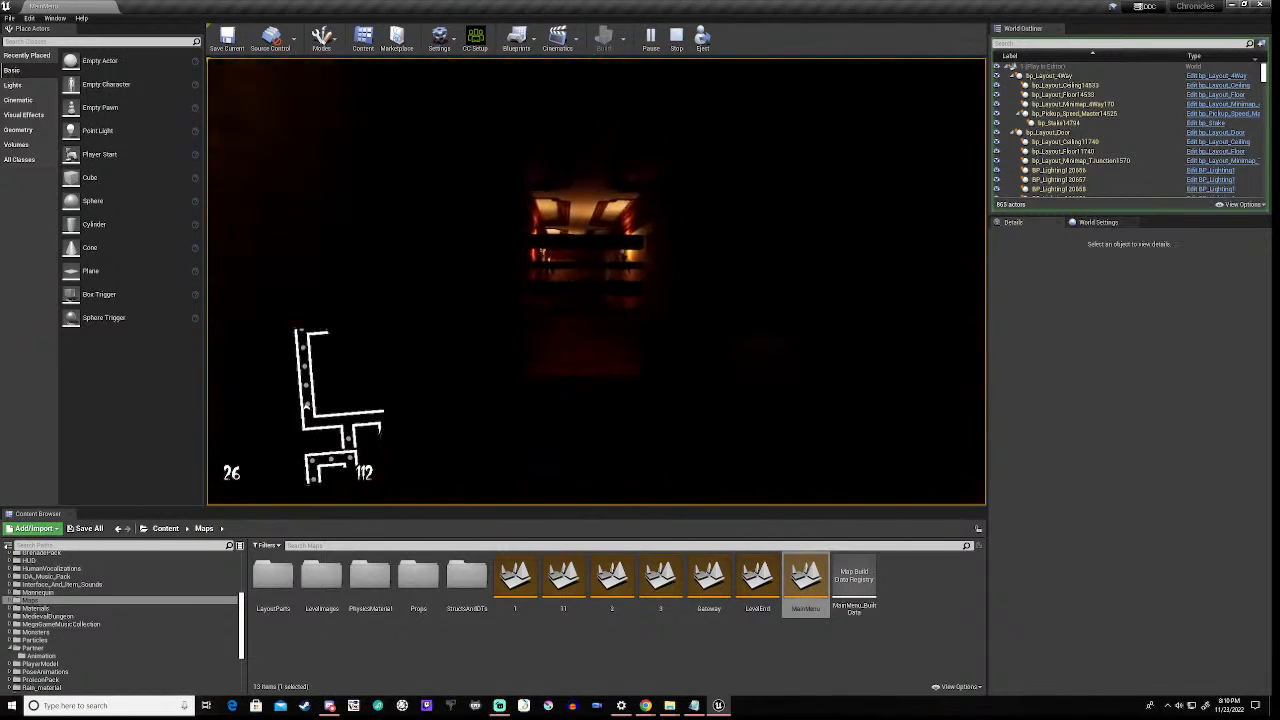
pyautogui.press('w')
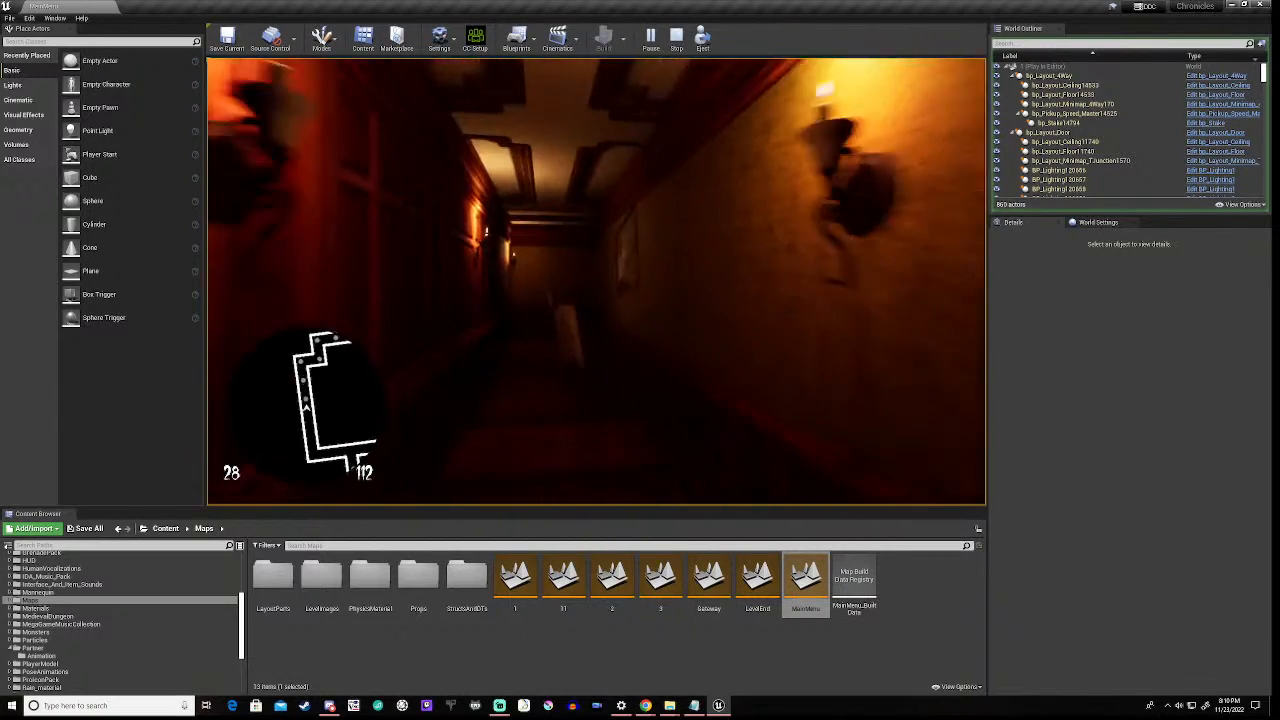
pyautogui.press('w')
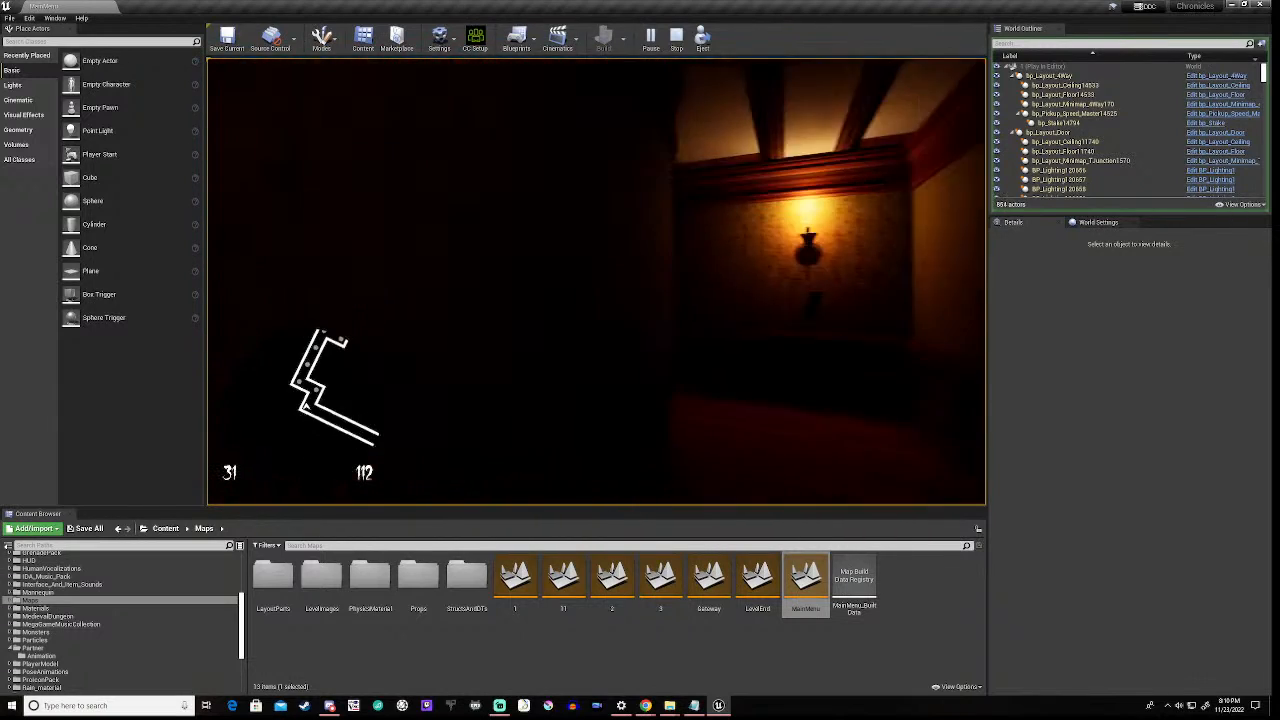
pyautogui.press('w')
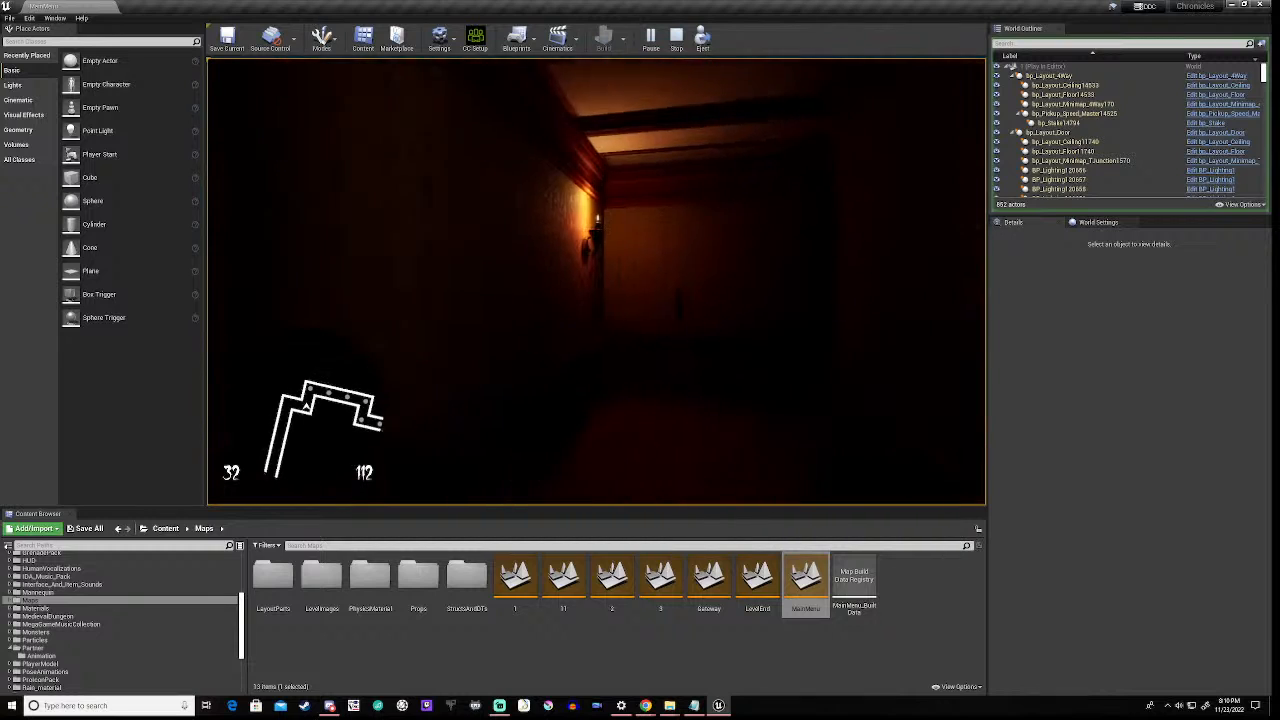
pyautogui.press('w')
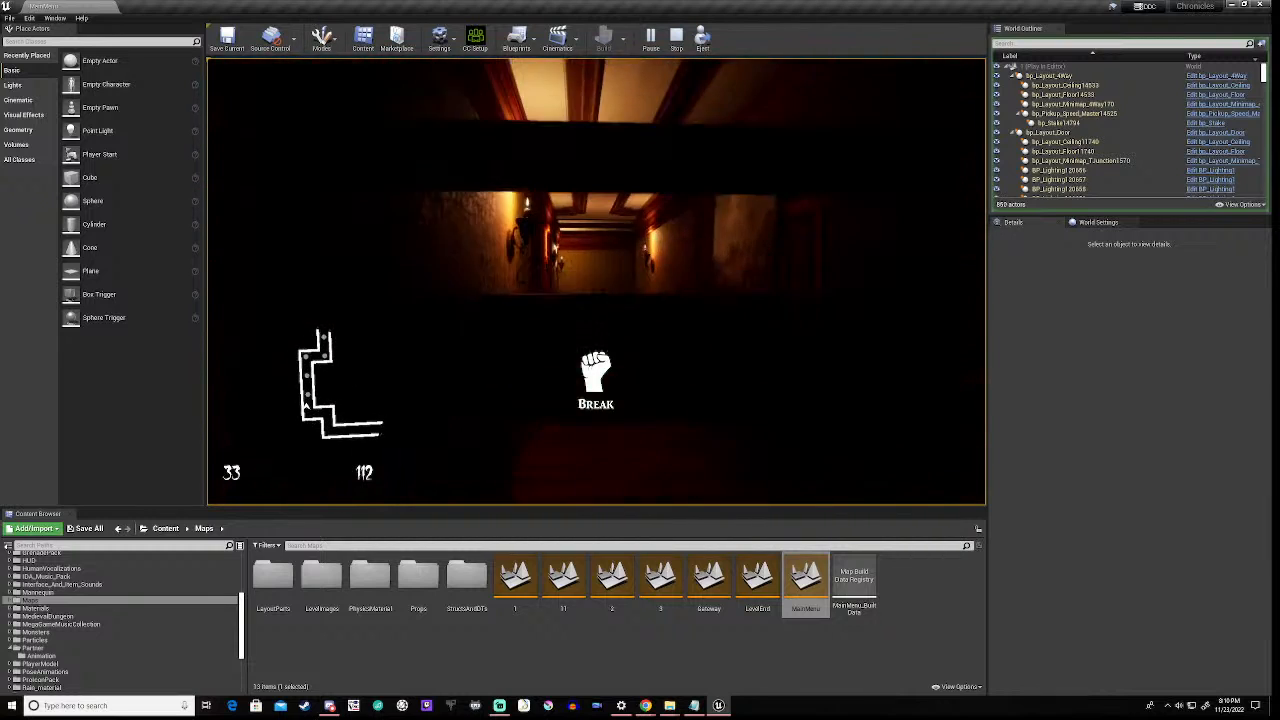
pyautogui.press('w')
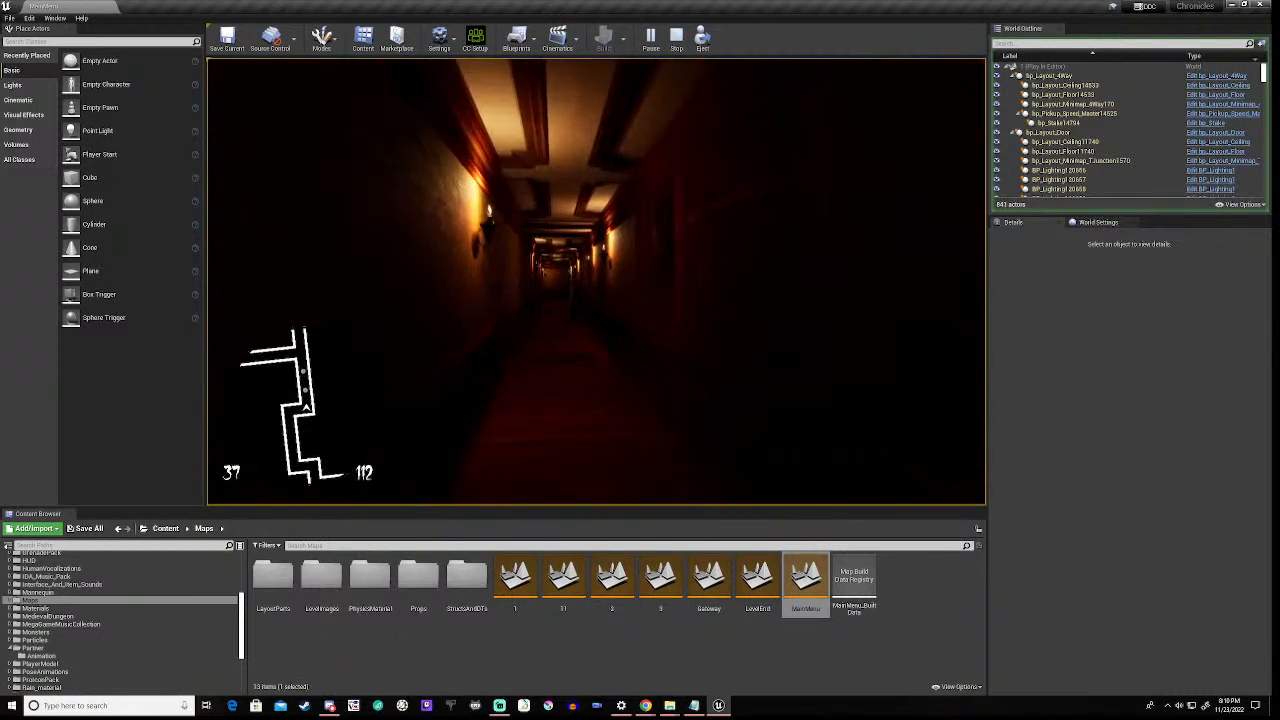
pyautogui.press('w')
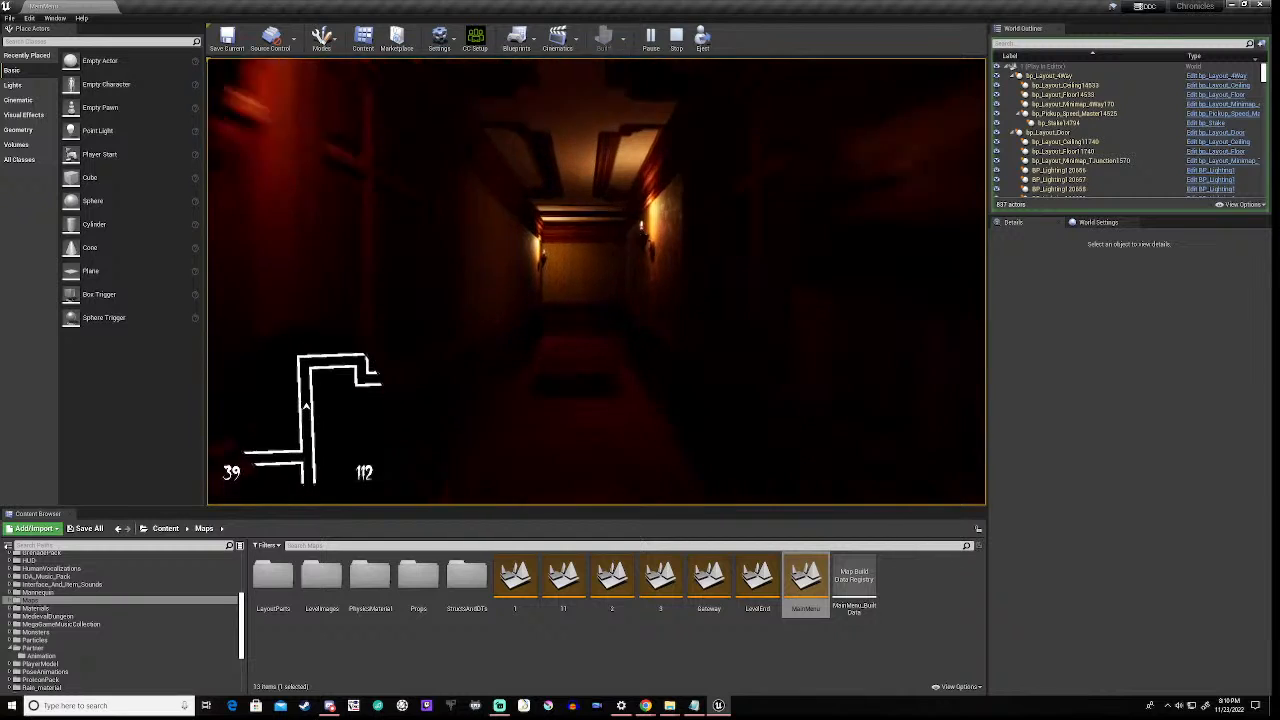
# - Playtest the looping side corridors of level 1, collecting the pickups marked on the minimap and checking the walls at each turn
pyautogui.press('w')
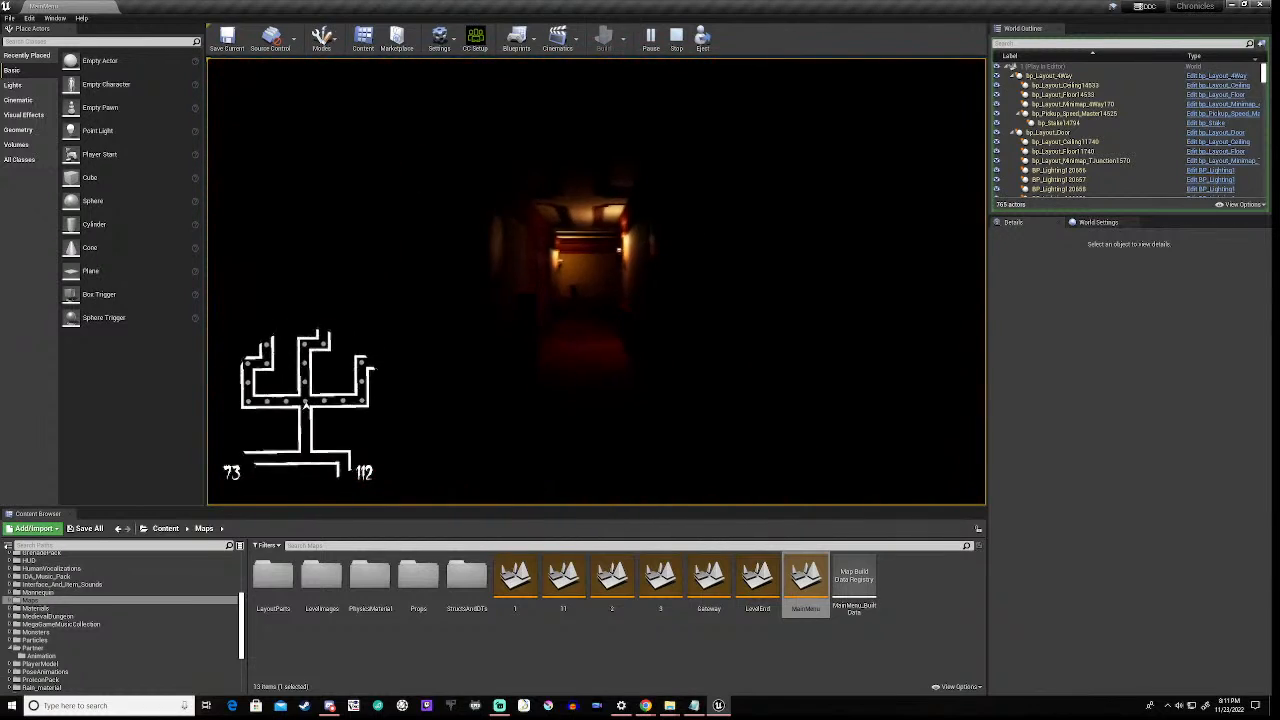
pyautogui.press('w')
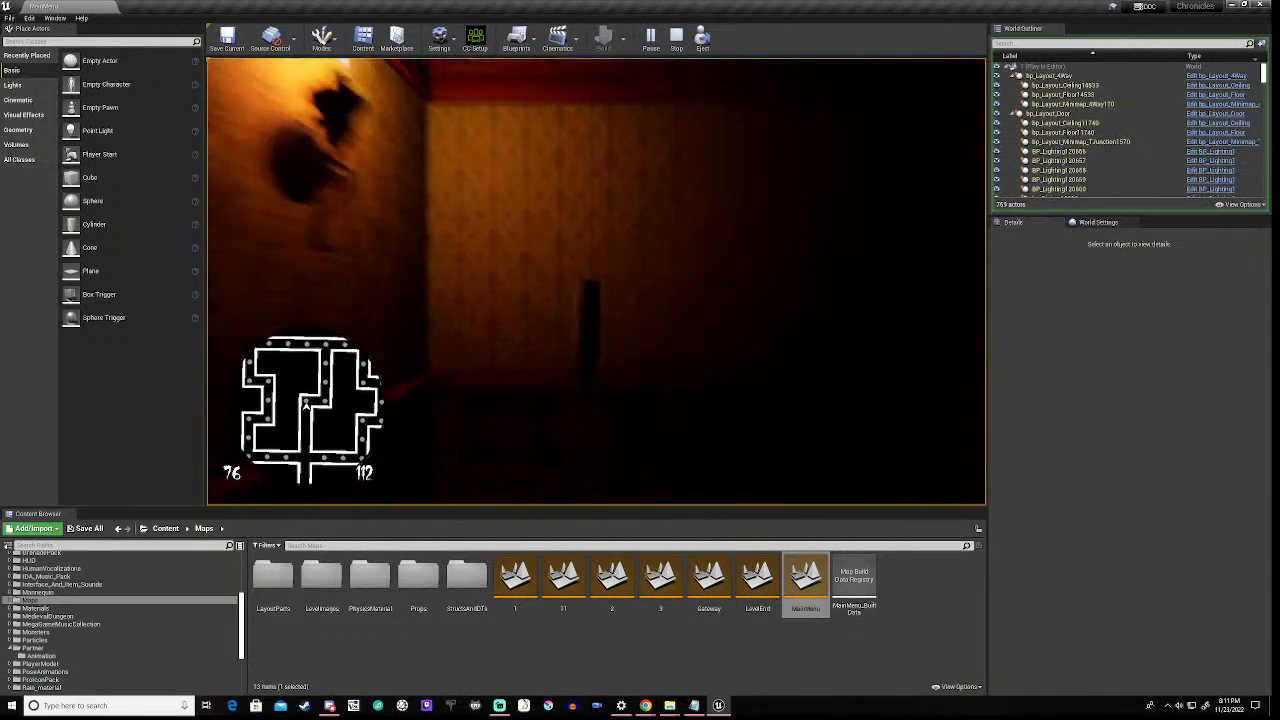
pyautogui.press('w')
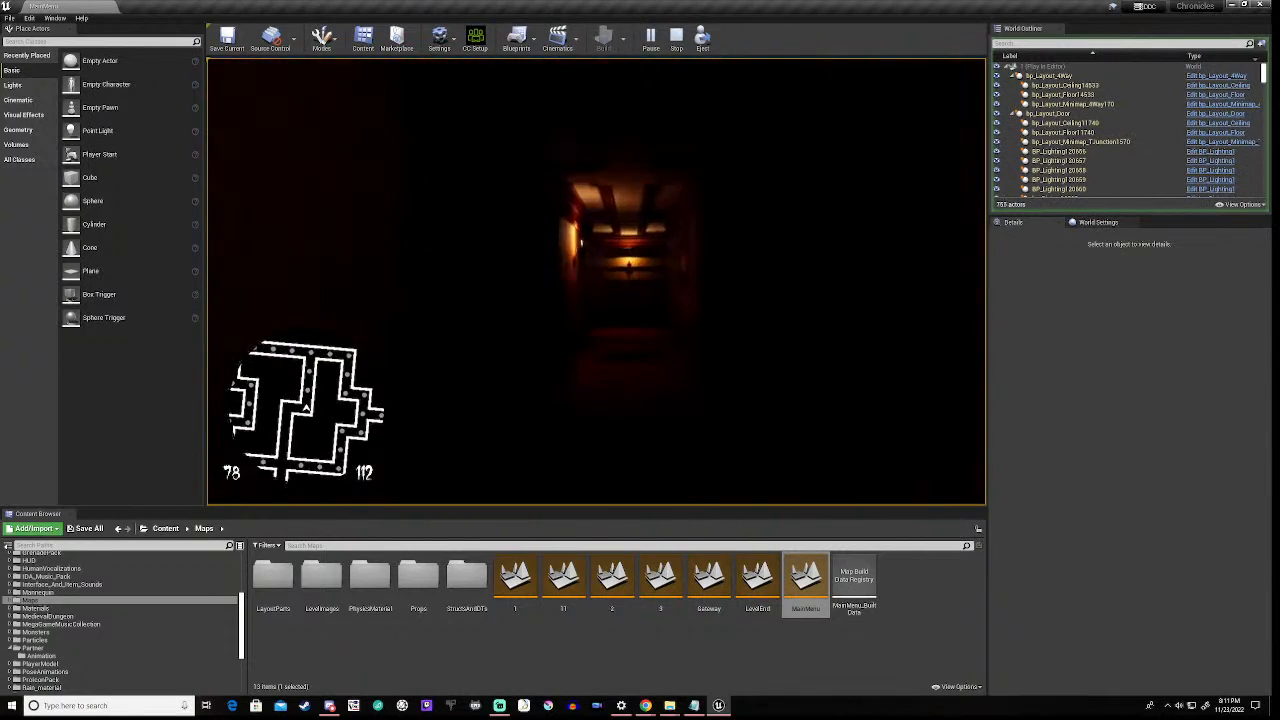
pyautogui.press('w')
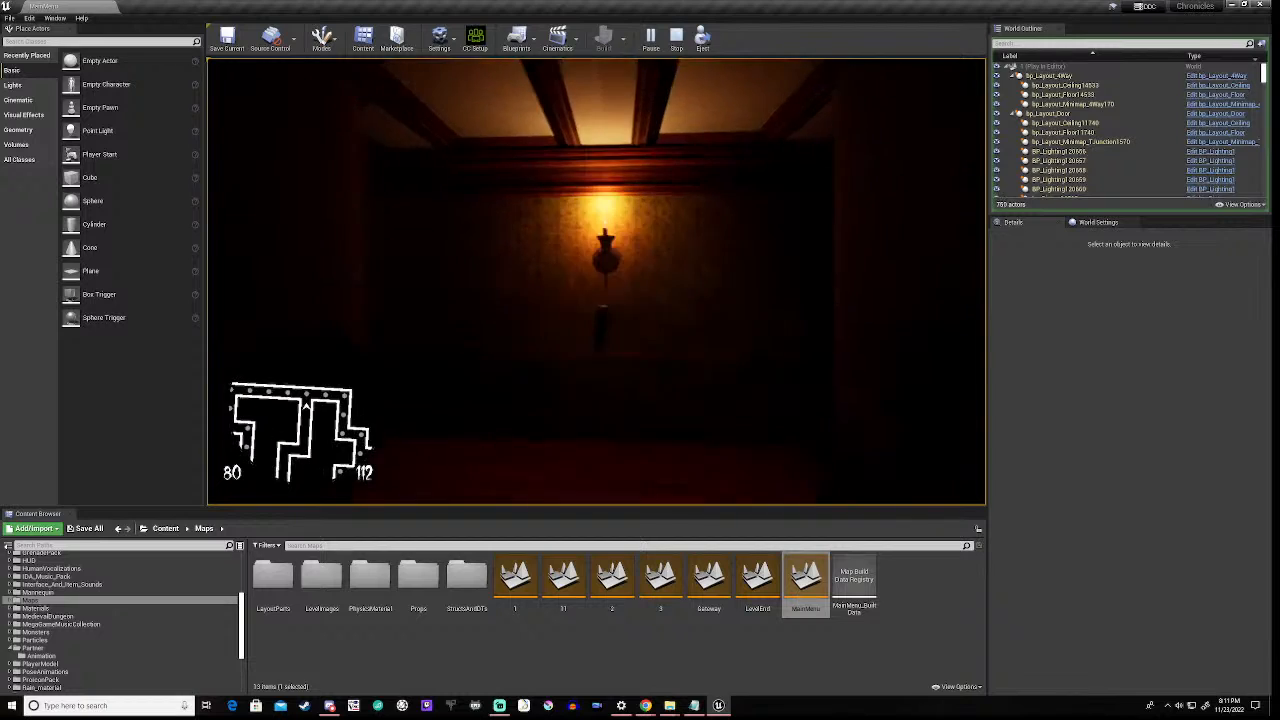
pyautogui.press('w')
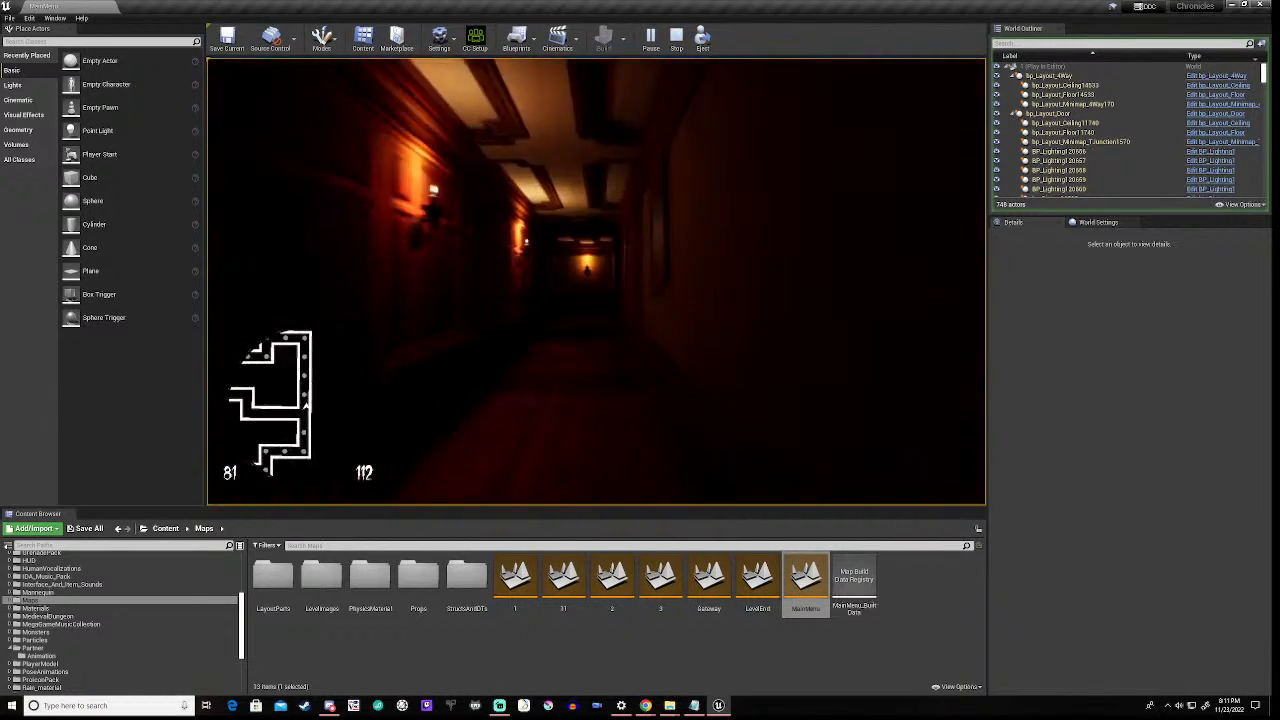
pyautogui.press('w')
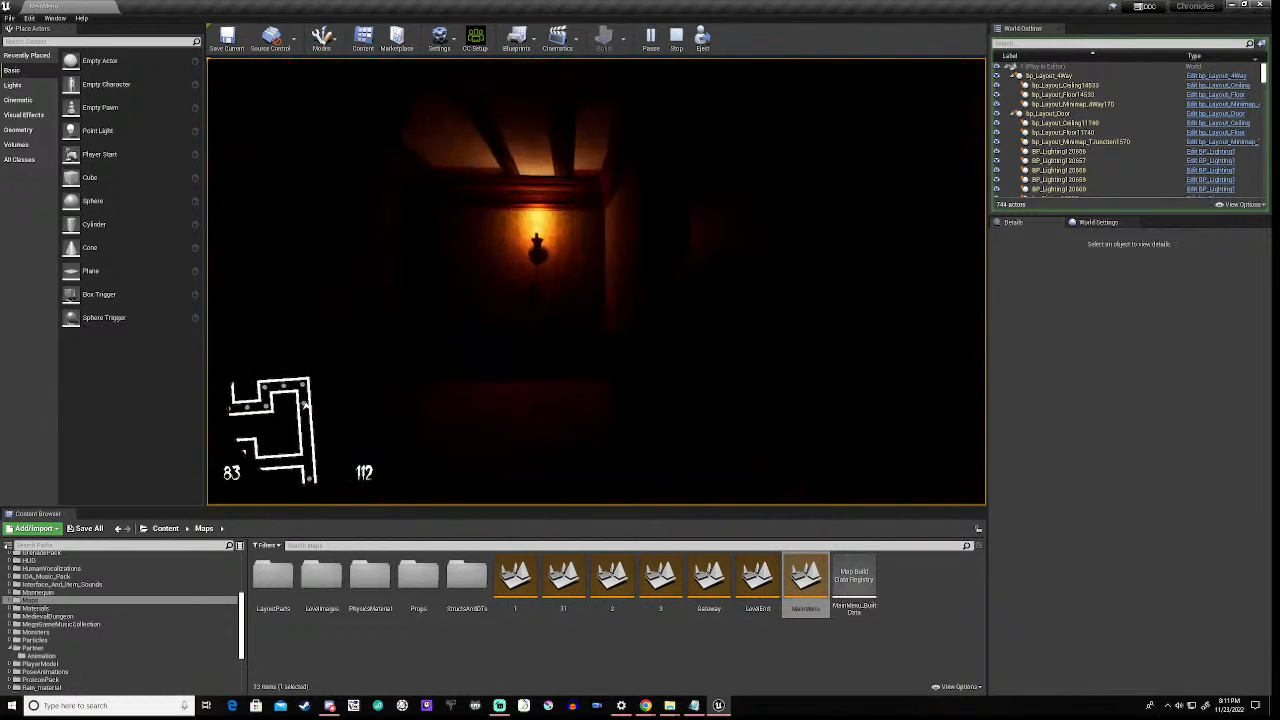
pyautogui.press('w')
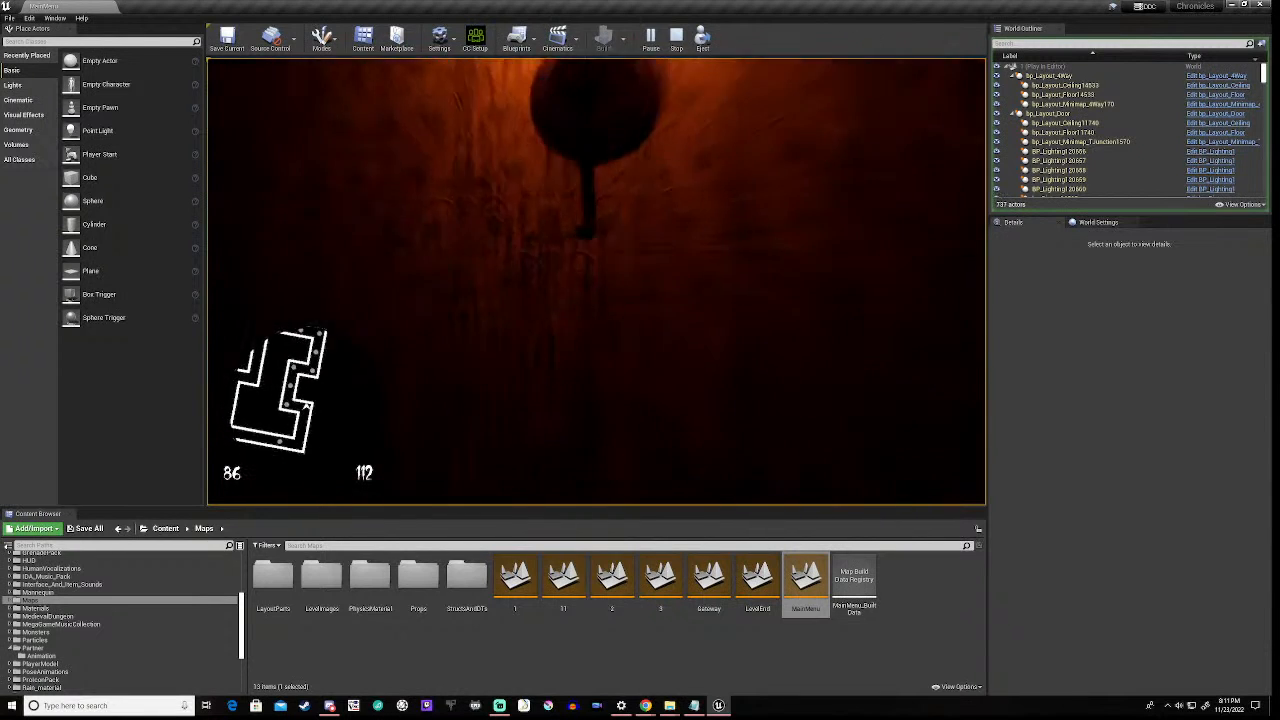
pyautogui.press('w')
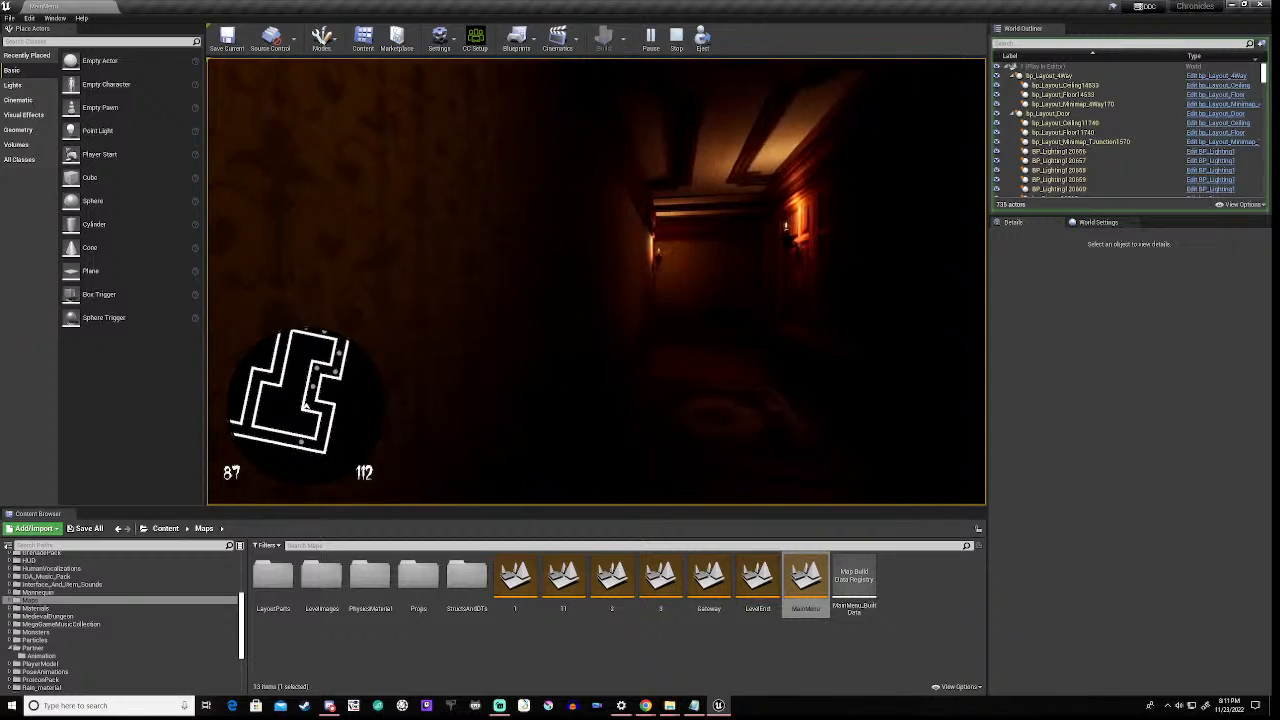
pyautogui.press('w')
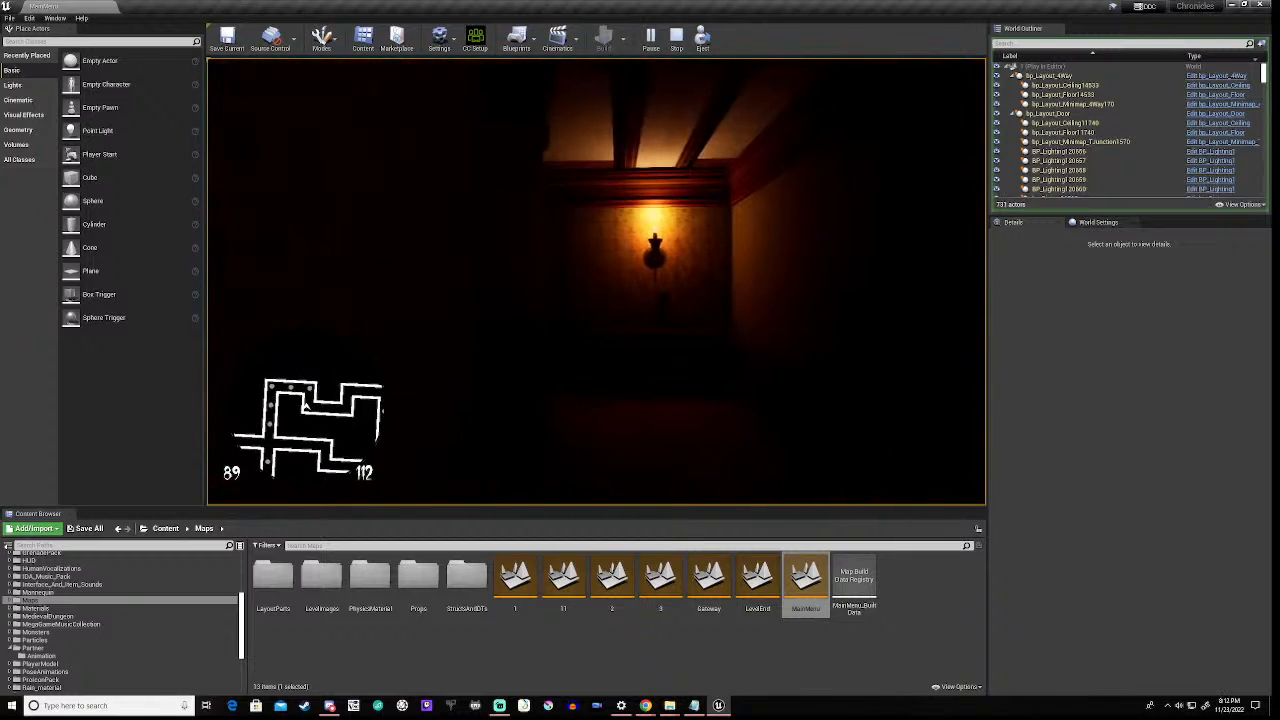
pyautogui.press('w')
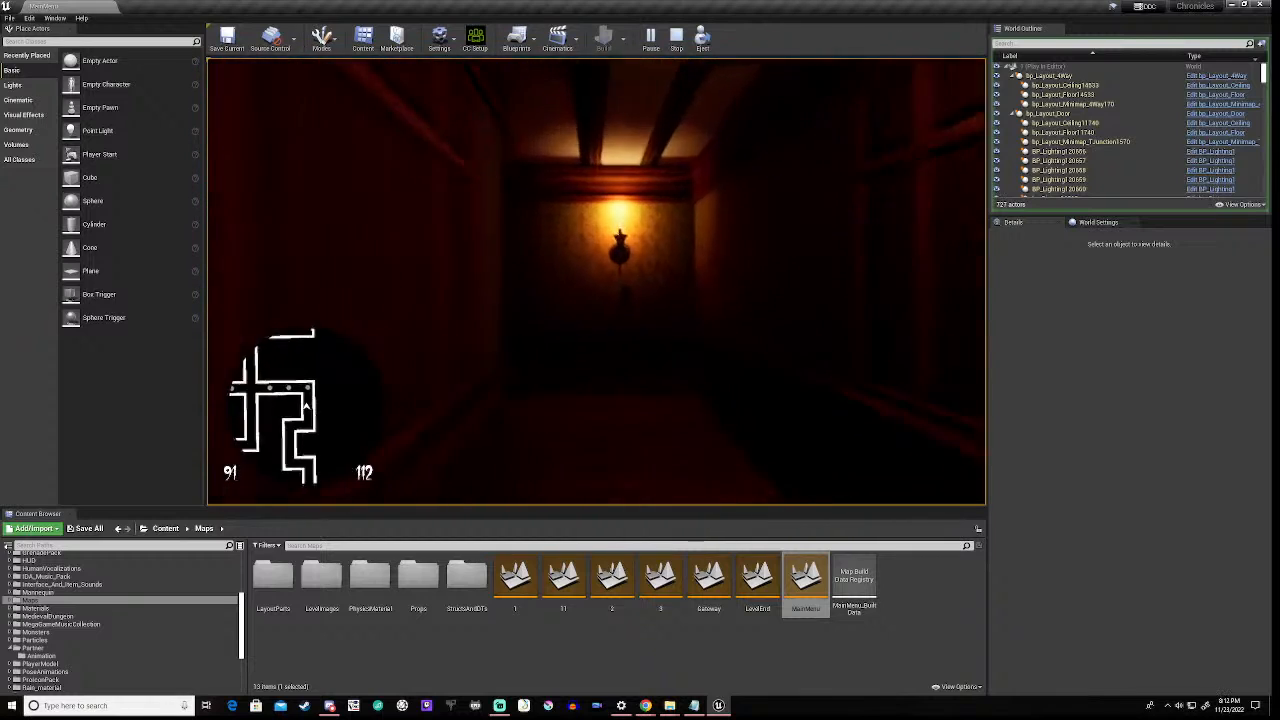
# - Playtest past the four-way junction and along the zigzag corridors to the pickup-locked door, collecting pickups on the way
pyautogui.press('w')
pyautogui.press('w')
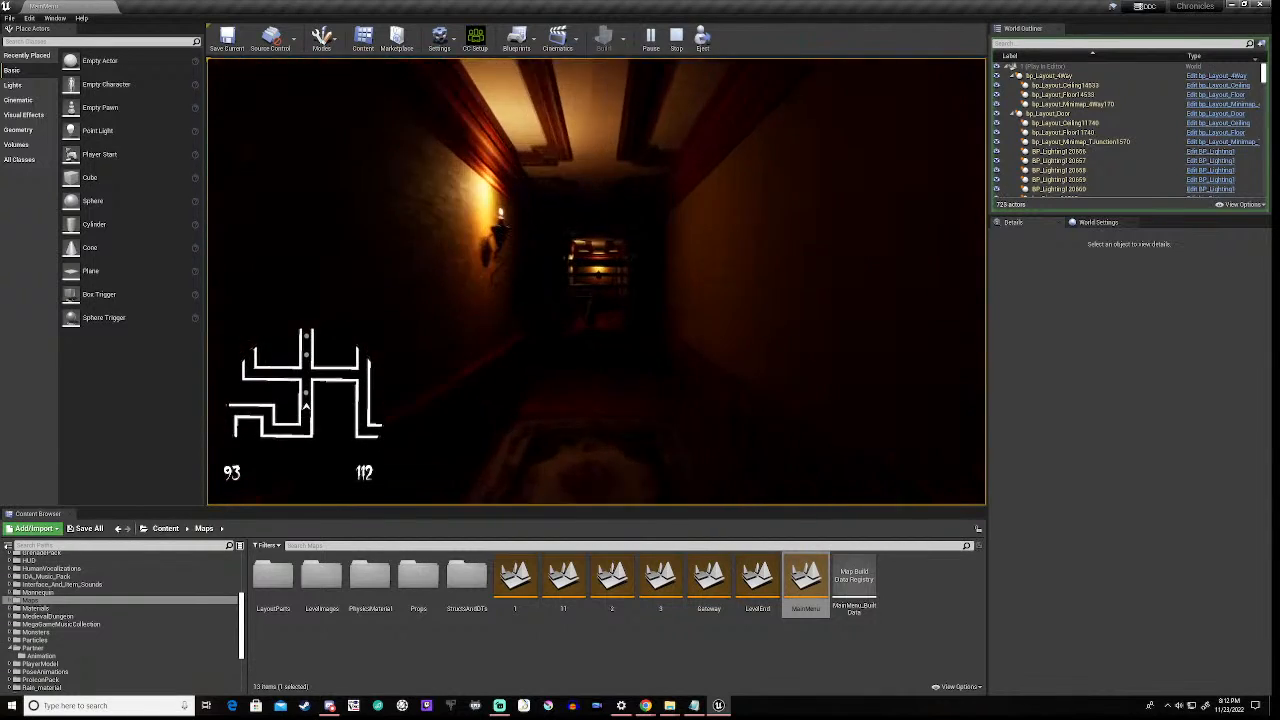
pyautogui.press('w')
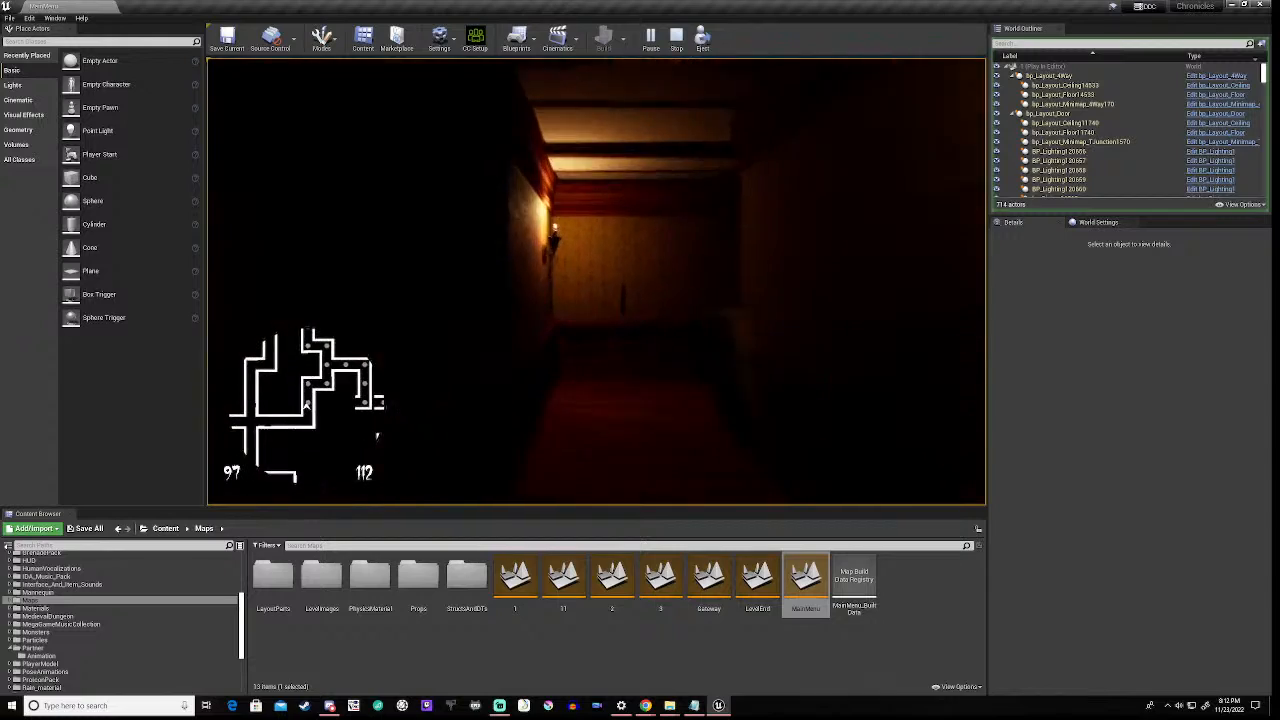
pyautogui.press('w')
pyautogui.press('w')
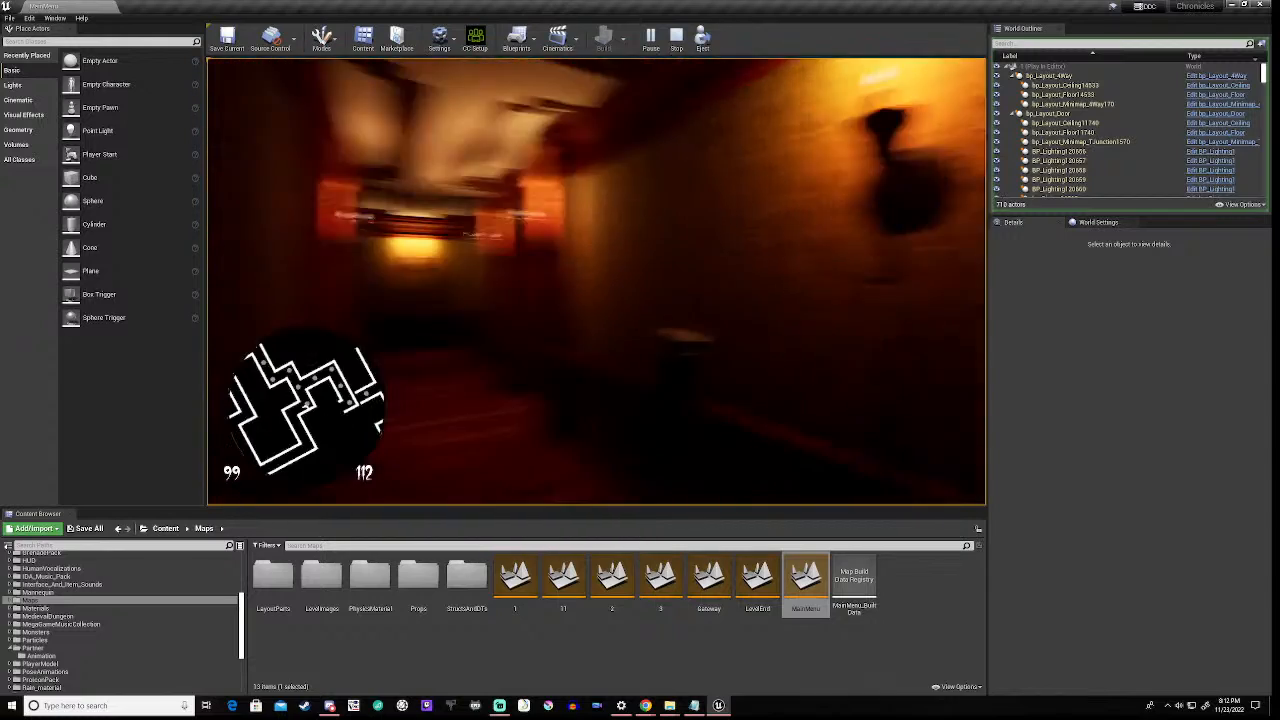
pyautogui.press('w')
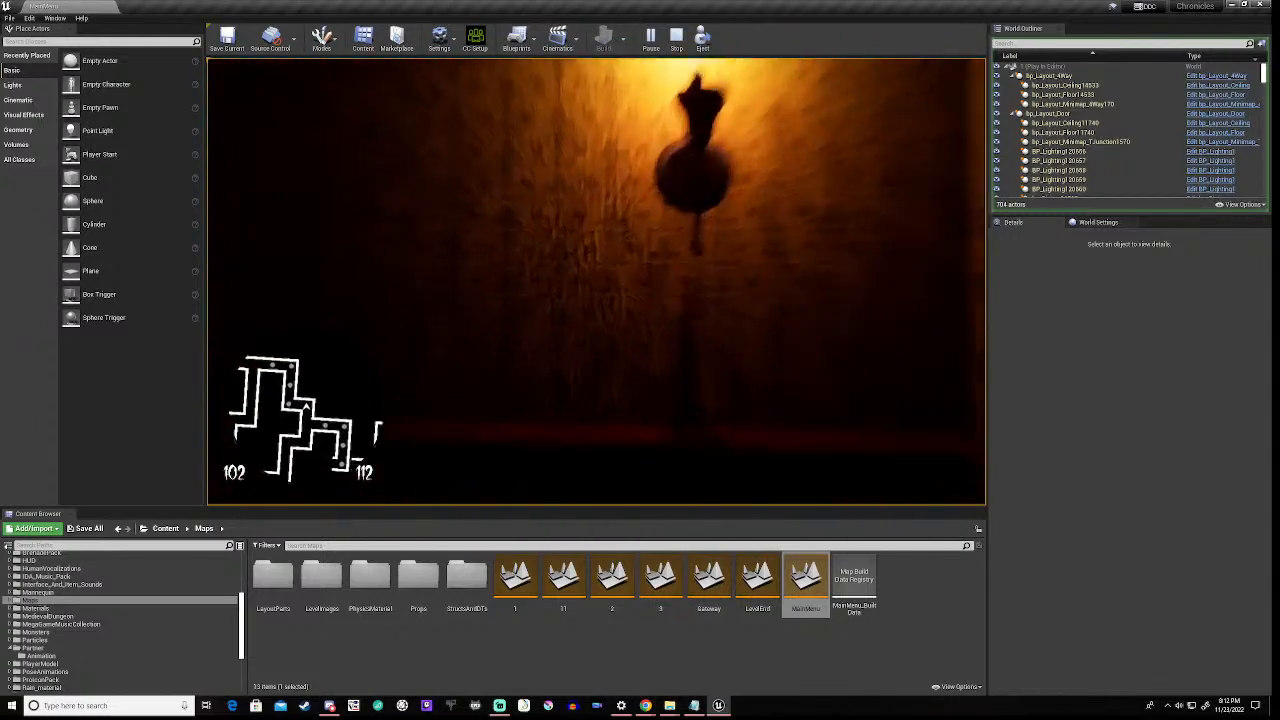
pyautogui.press('w')
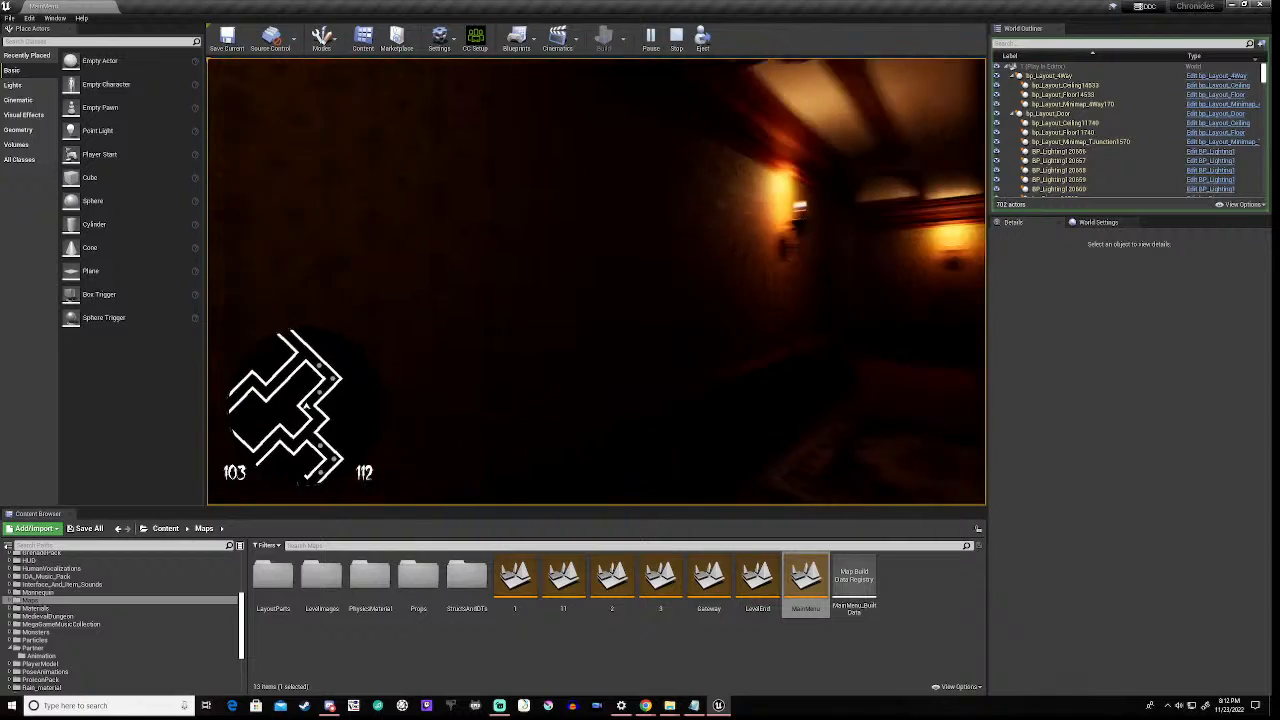
pyautogui.press('w')
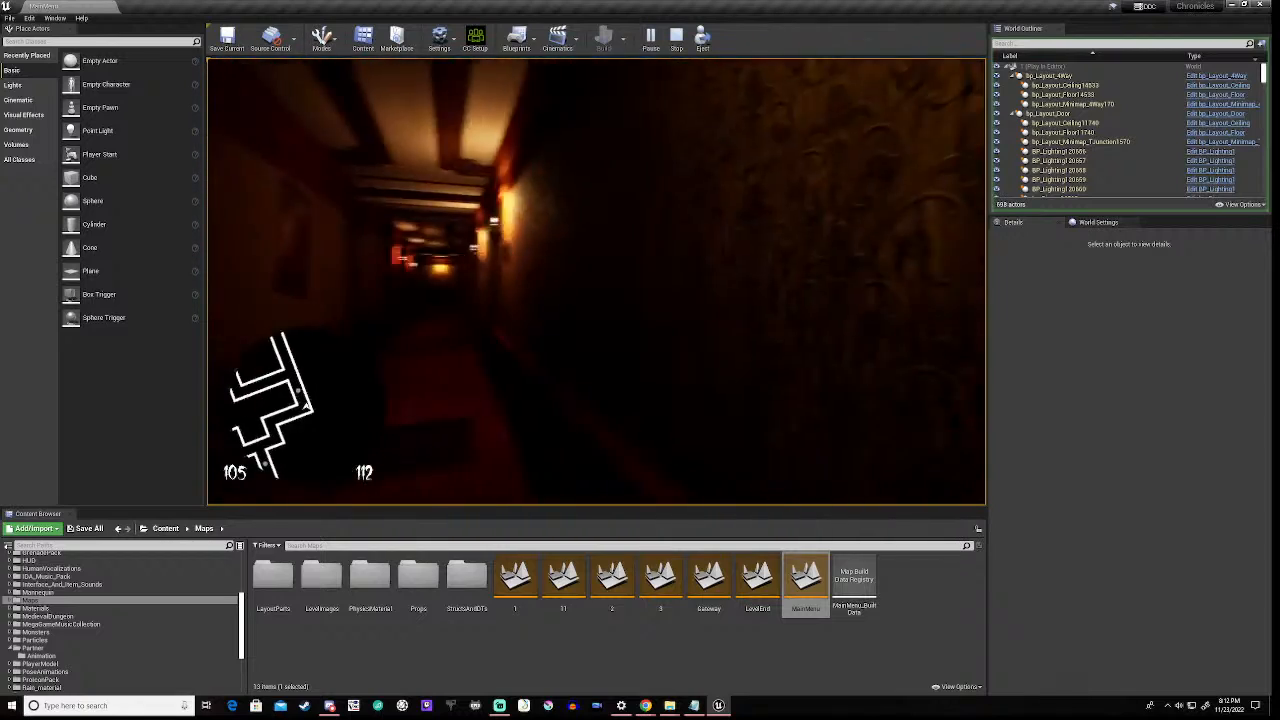
pyautogui.press('w')
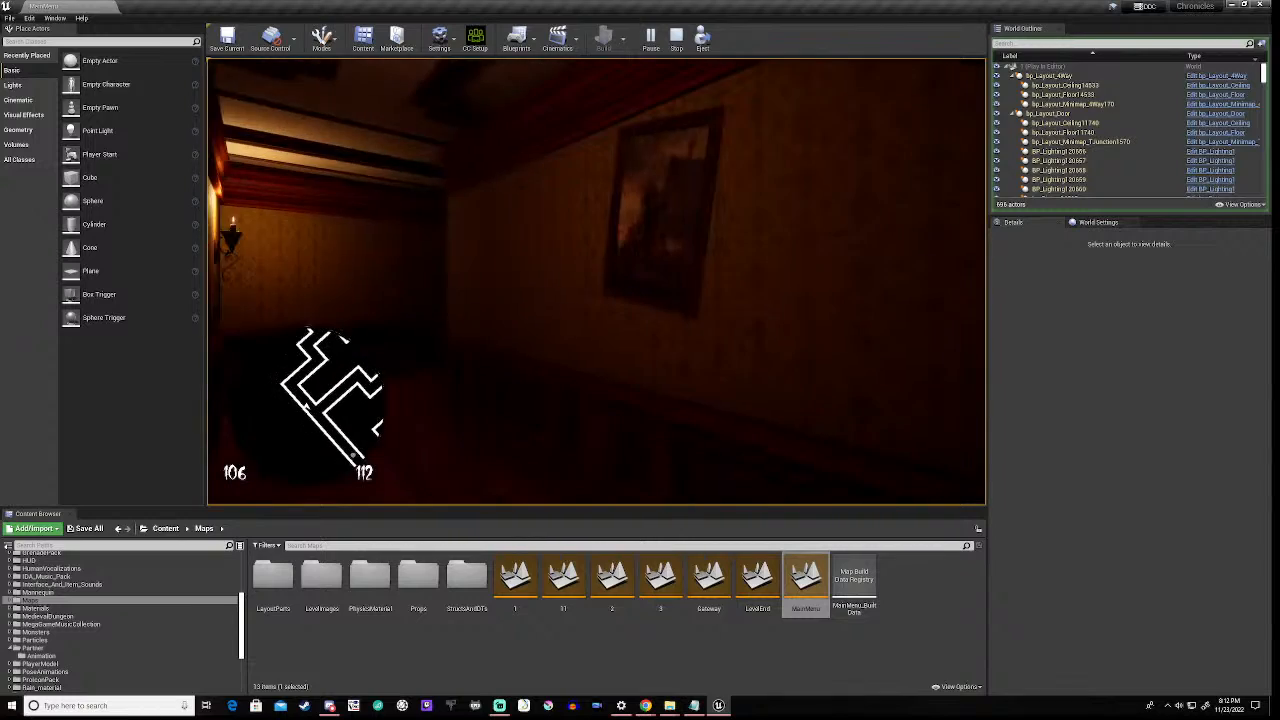
pyautogui.press('w')
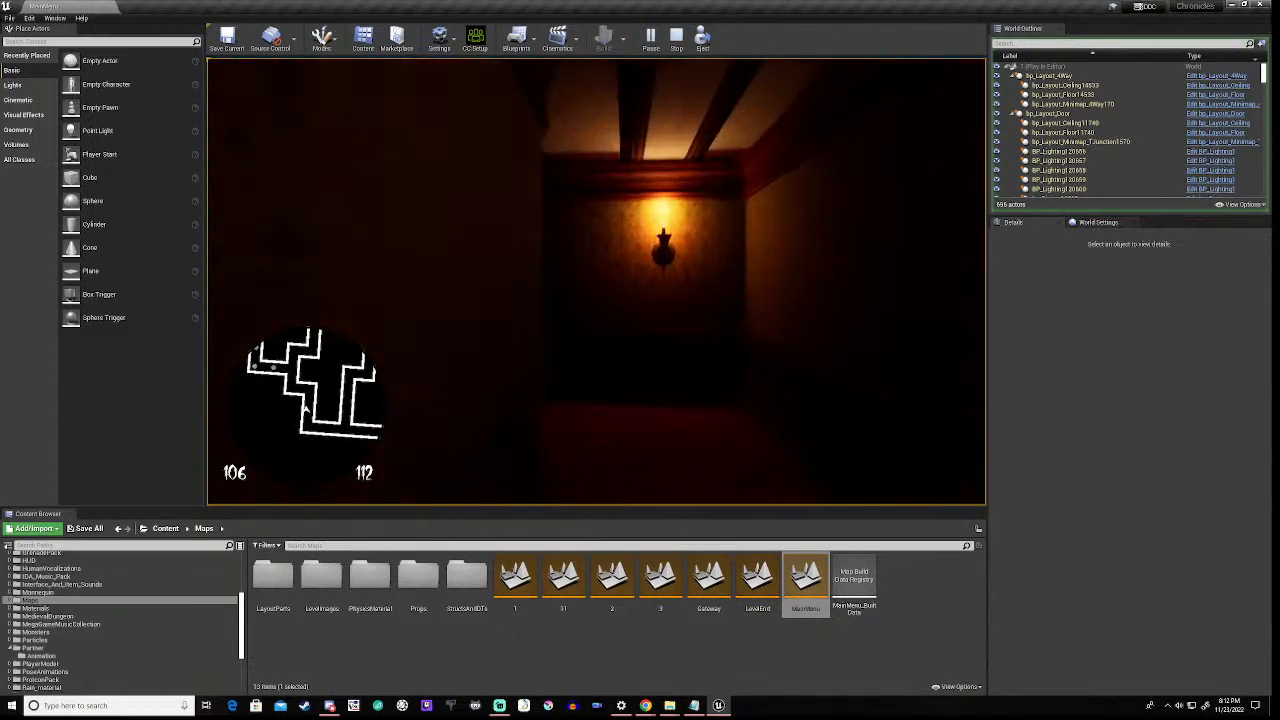
pyautogui.press('w')
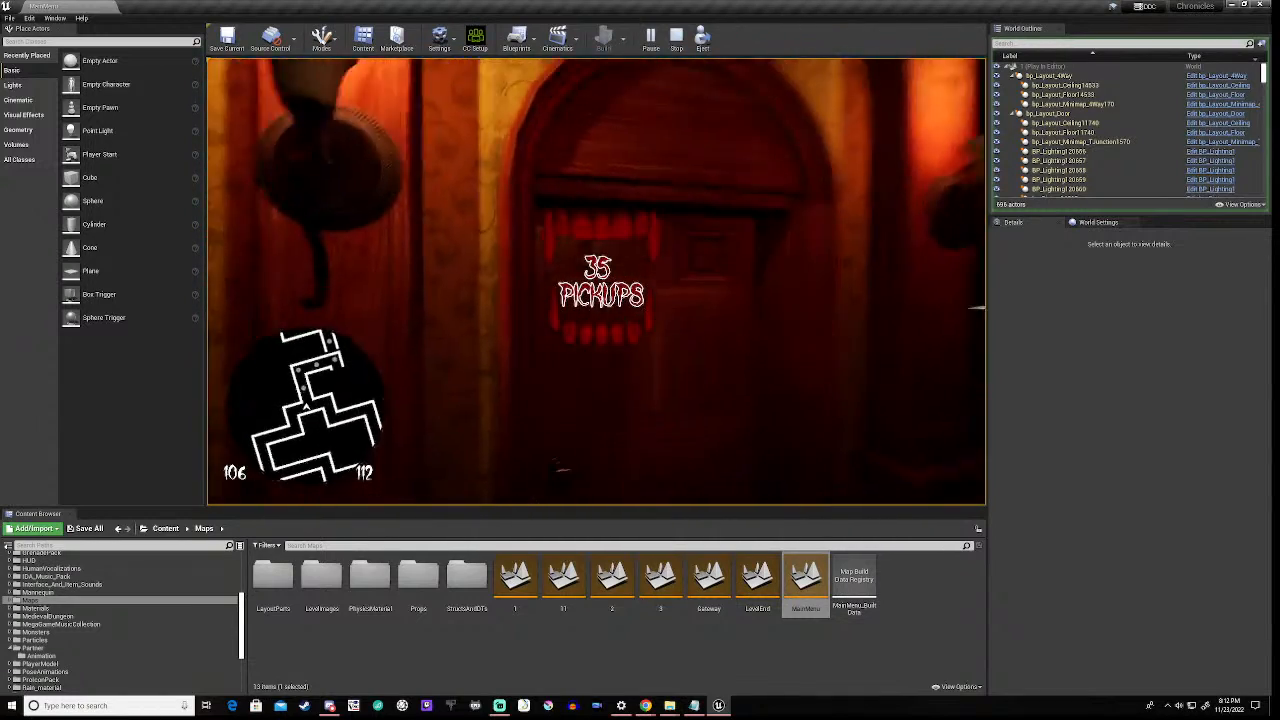
# - Collect pickups in the winding corridor beyond the locked door, inspect the broken layout at its end, and stop the playtest
pyautogui.press('w')
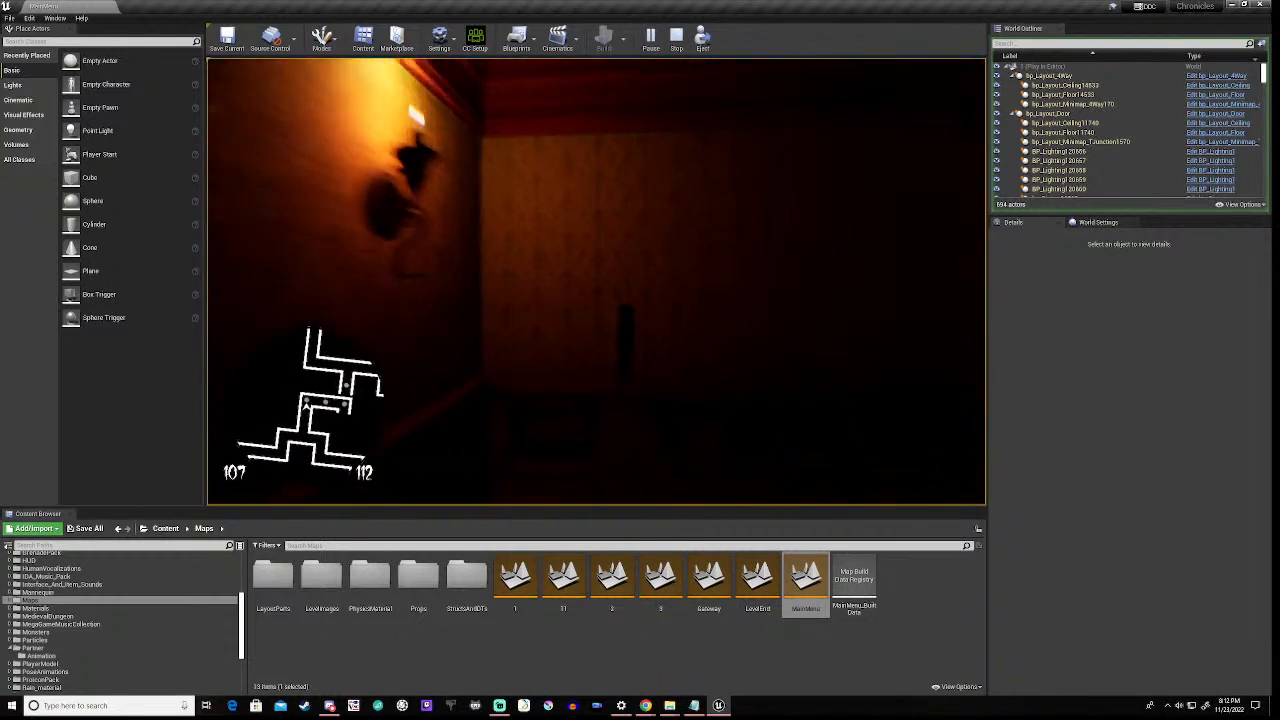
pyautogui.press('w')
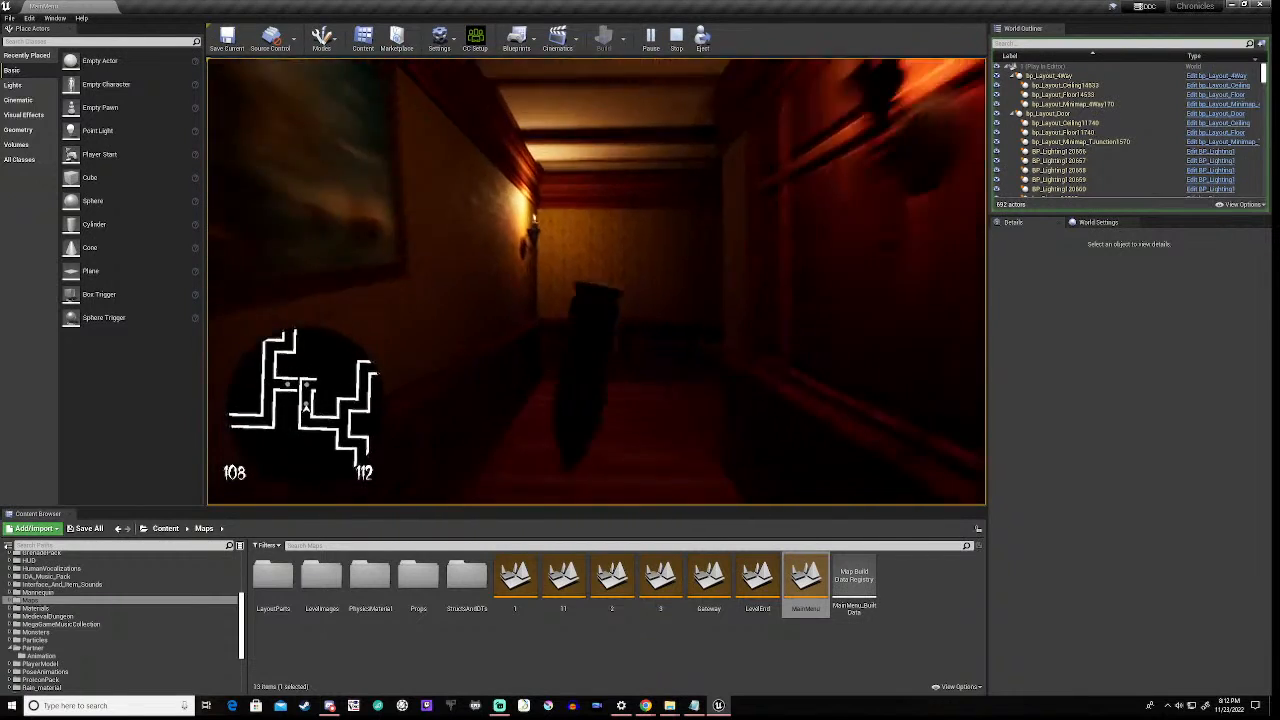
pyautogui.press('w')
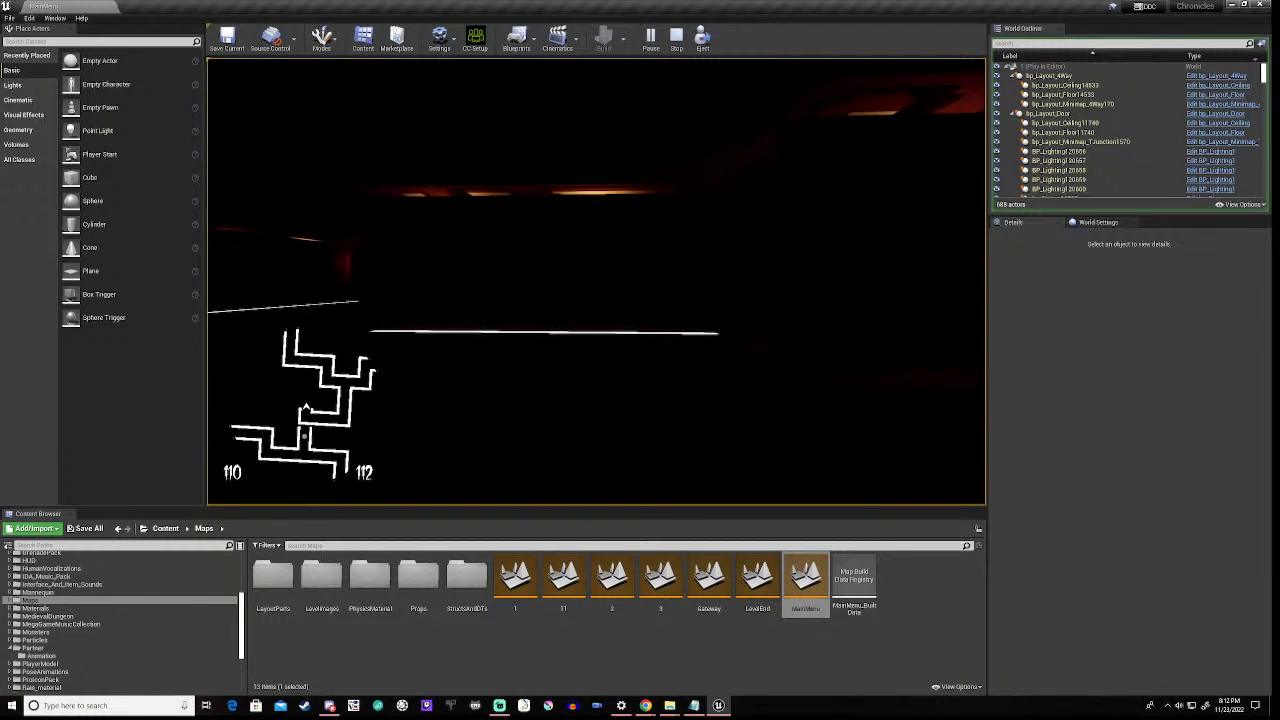
pyautogui.press('space')
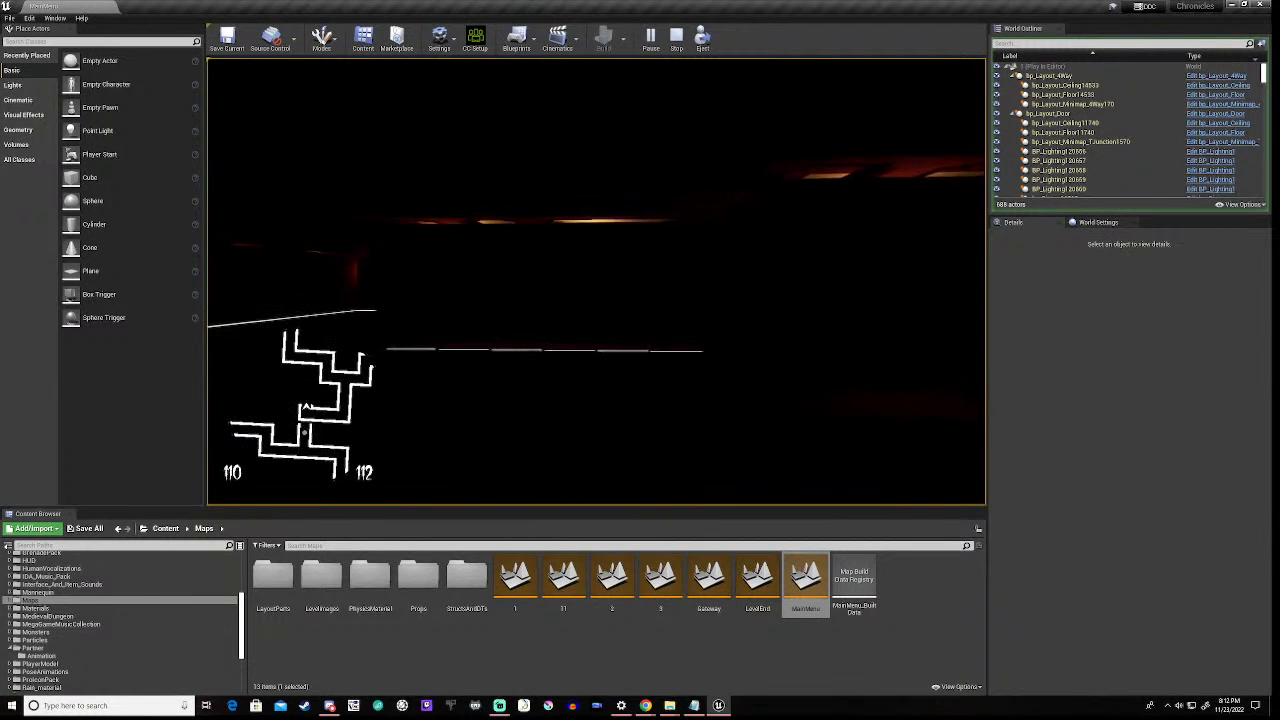
pyautogui.press('Escape')
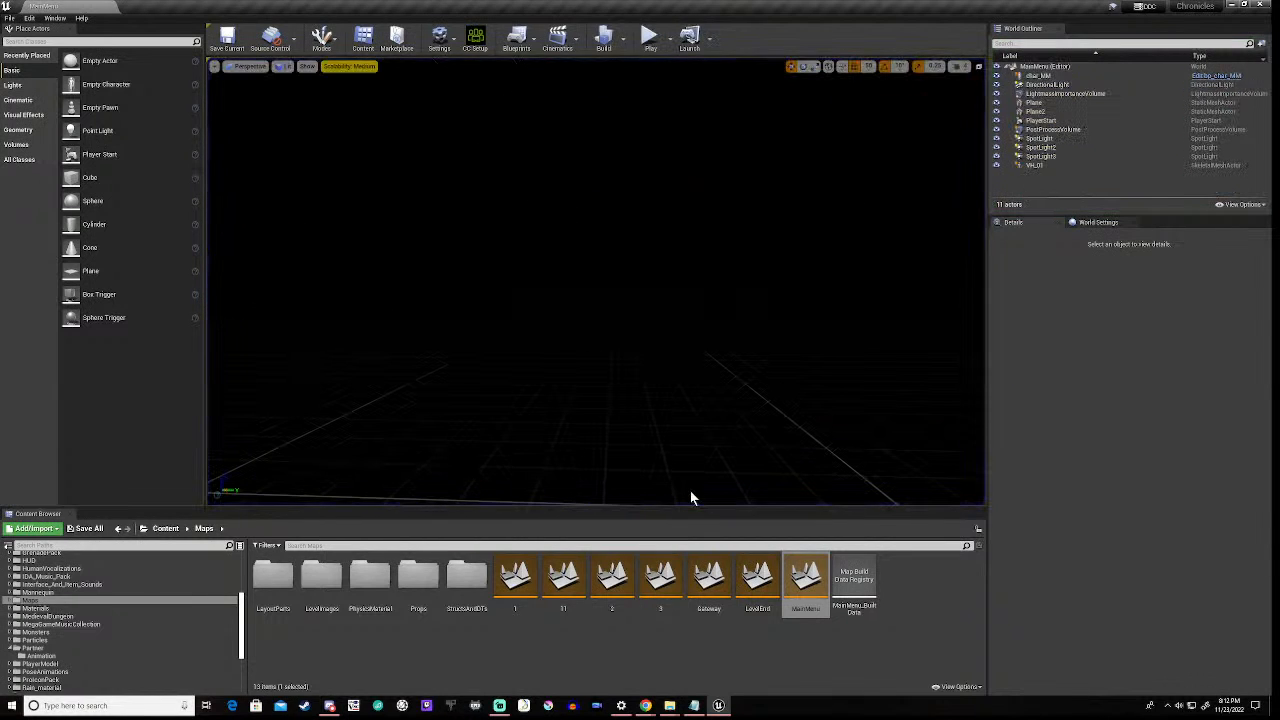
# - Open map 1 and set the Pickup Type of the straight corridor piece near the start to Speed
pyautogui.doubleClick(515, 585)
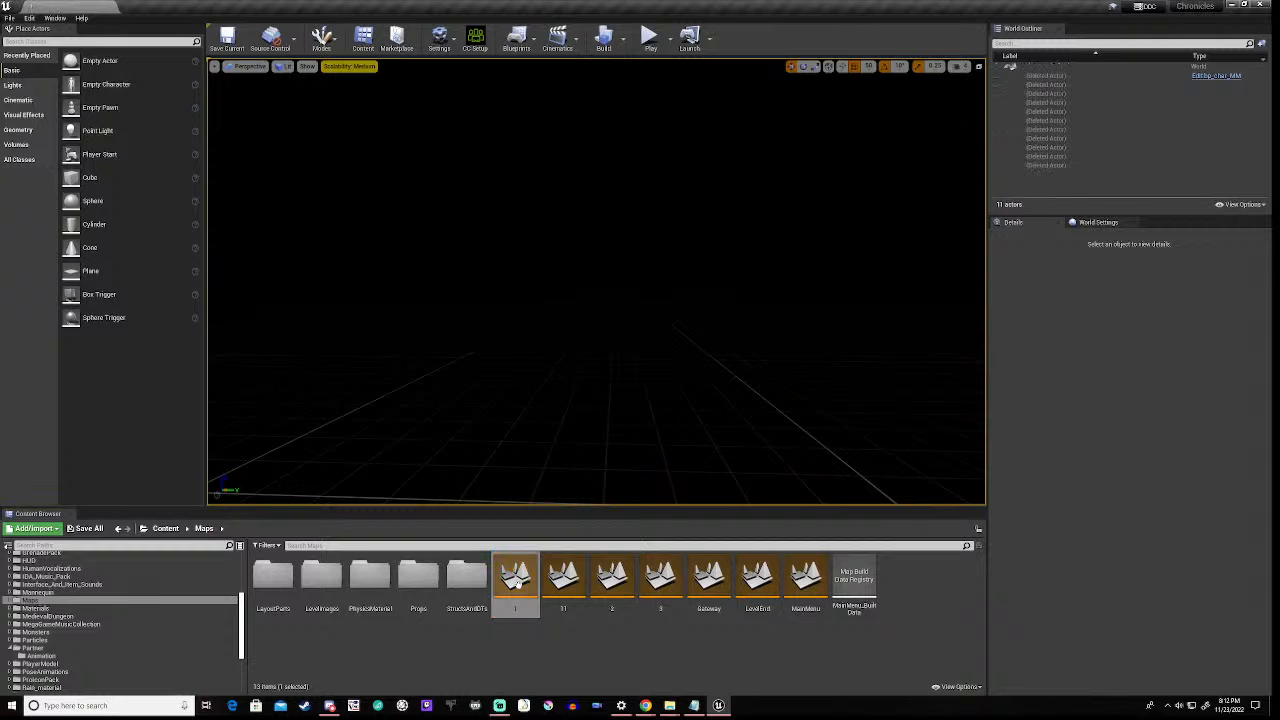
pyautogui.click(517, 580)
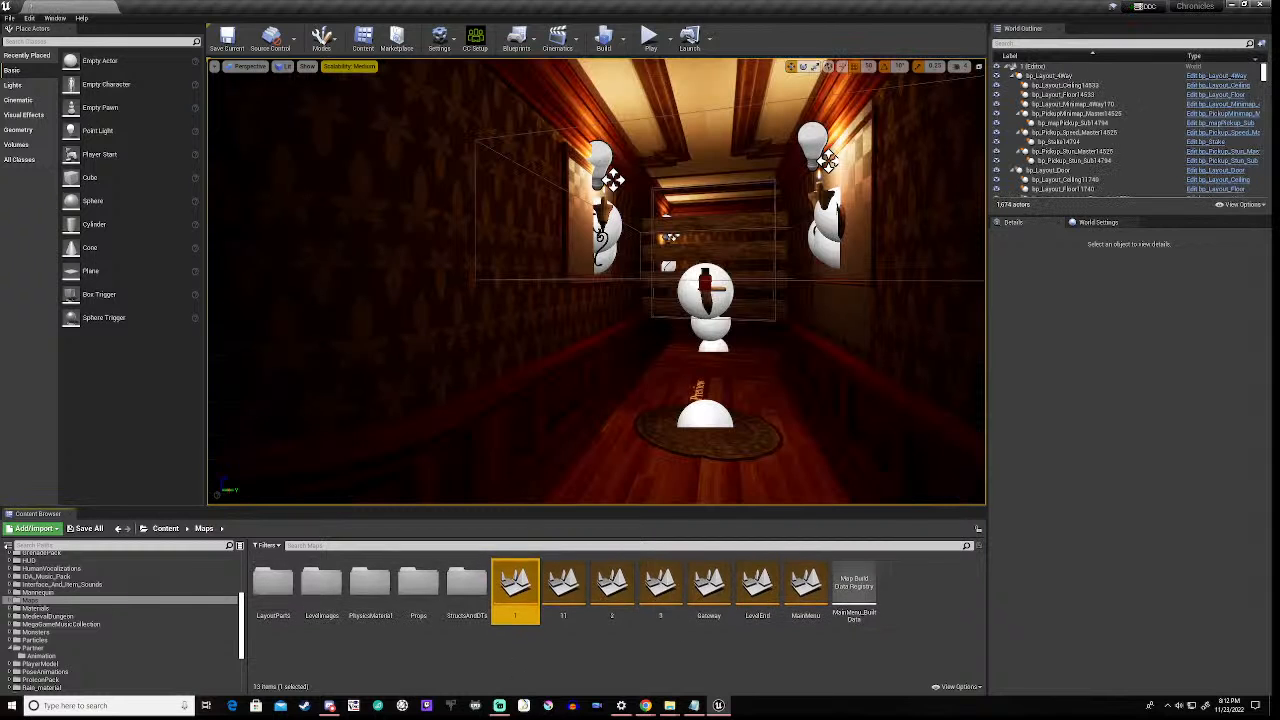
pyautogui.press('s')
pyautogui.moveTo(596, 280); pyautogui.dragTo(630, 422, button='right')
pyautogui.press('w')
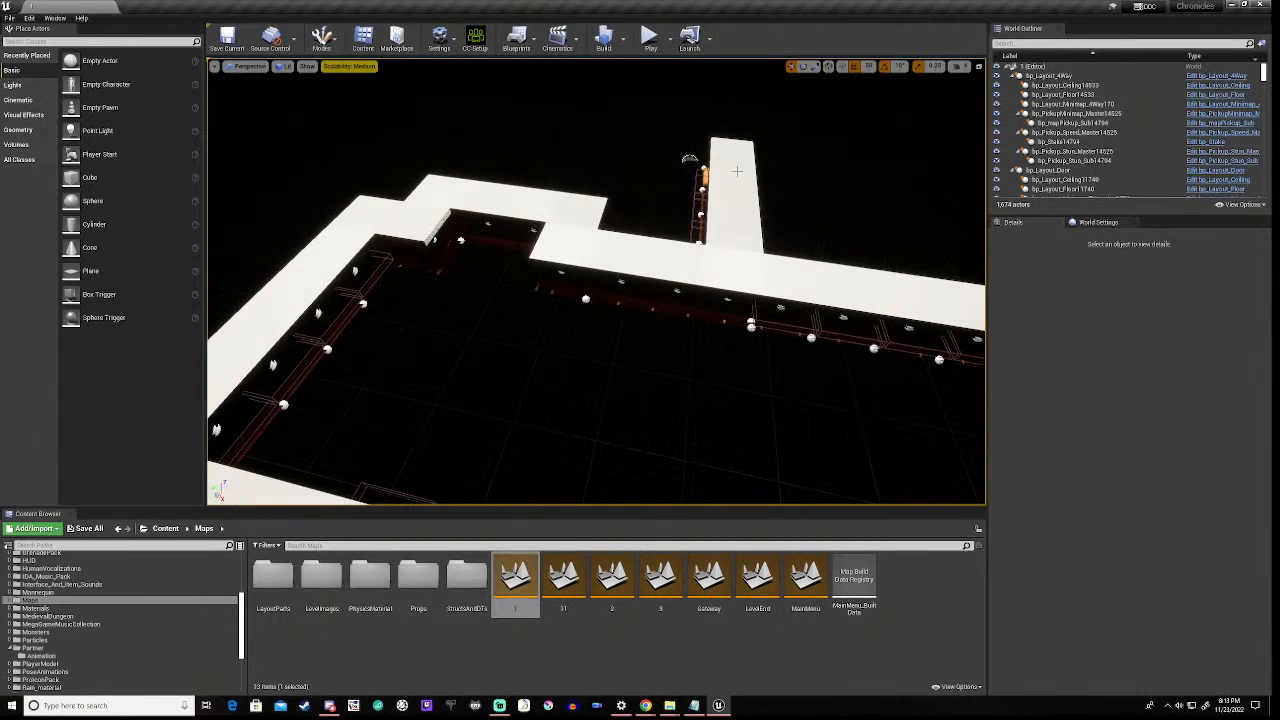
pyautogui.click(737, 172)
pyautogui.click(1122, 403)
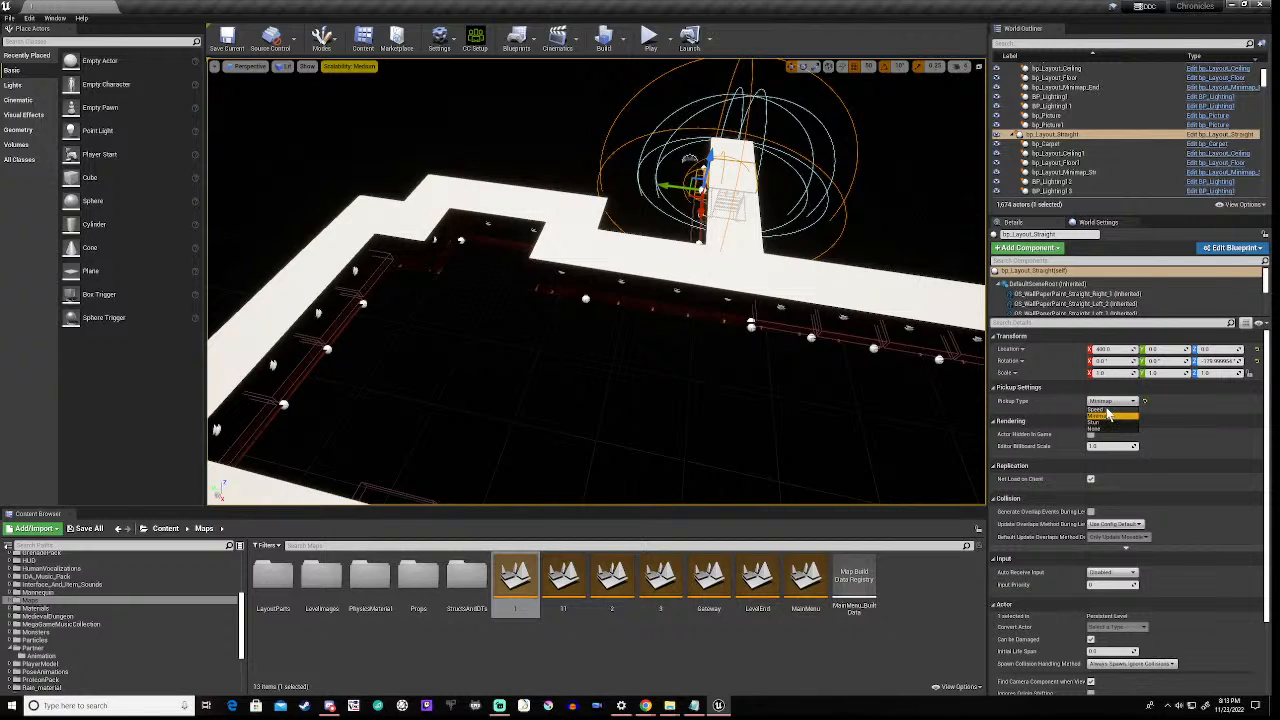
pyautogui.click(1104, 409)
# - Move the corner turn piece from the zigzag corridors into the open space near the gap in the layout
pyautogui.moveTo(600, 300); pyautogui.dragTo(548, 272, button='right')
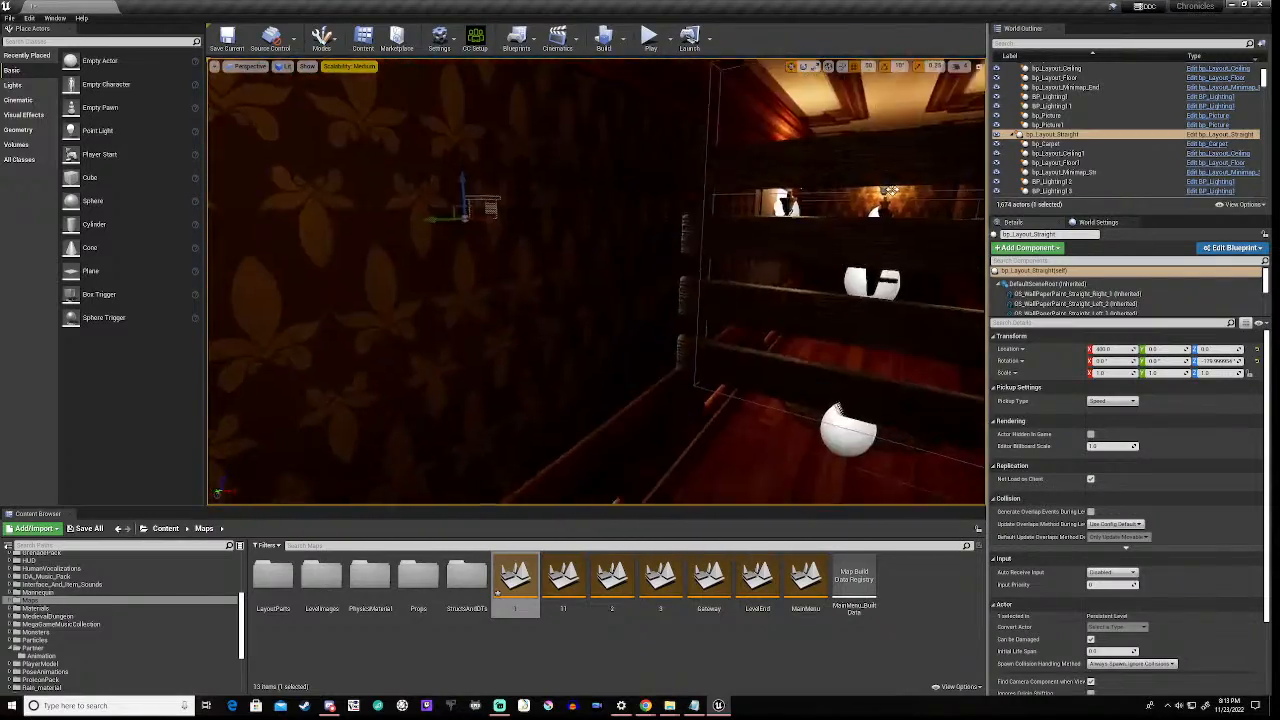
pyautogui.moveTo(548, 272); pyautogui.dragTo(920, 306, button='right')
pyautogui.press('w')
pyautogui.moveTo(400, 300); pyautogui.dragTo(402, 250, button='right')
pyautogui.press('w')
pyautogui.press('w')
pyautogui.moveTo(561, 243); pyautogui.dragTo(615, 306, button='right')
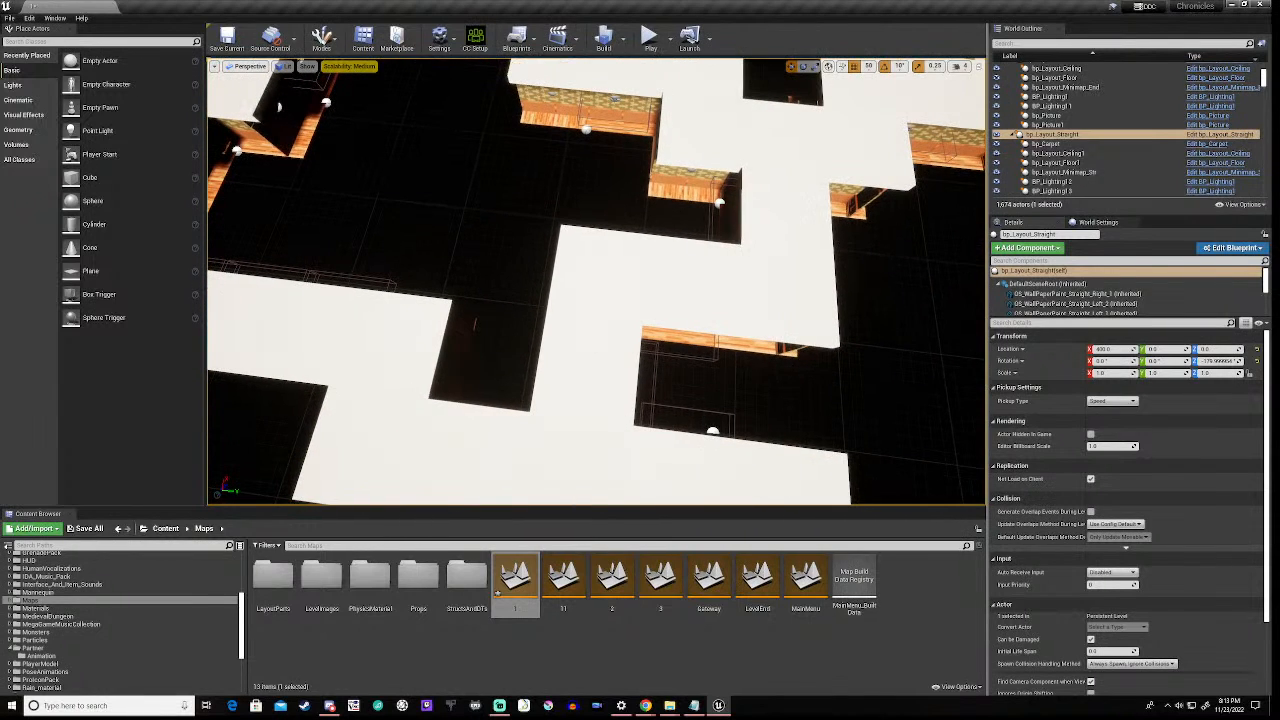
pyautogui.click(611, 285)
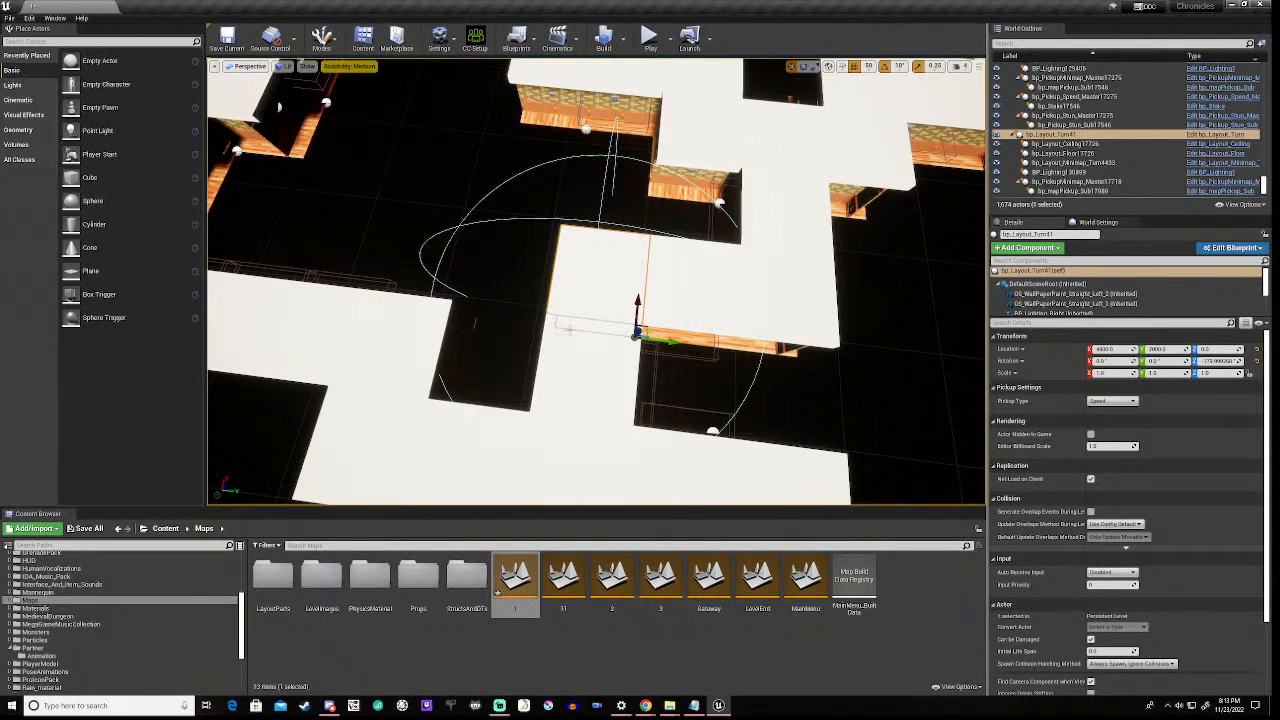
pyautogui.moveTo(675, 342); pyautogui.dragTo(550, 242)
pyautogui.moveTo(550, 242); pyautogui.dragTo(355, 256, button='right')
# - Rotate the turn piece 90° about the vertical axis and slide it against the neighbouring corridor to fill the gap
pyautogui.press('e')
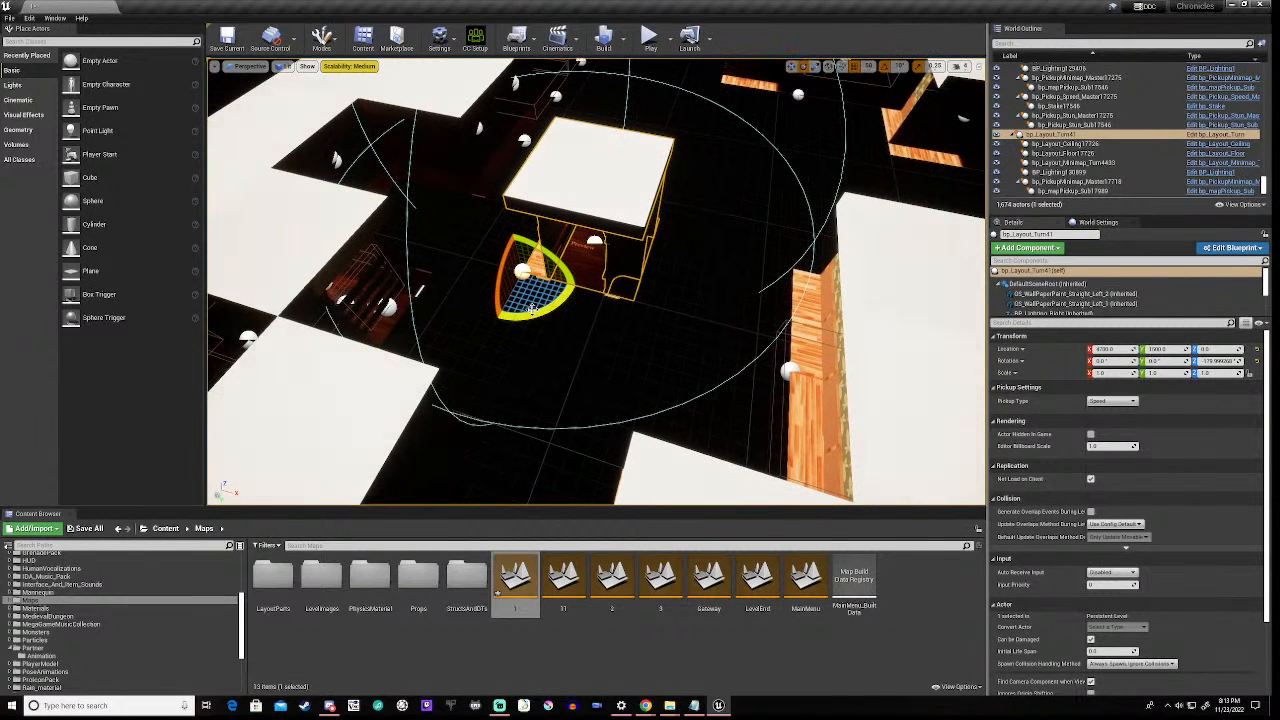
pyautogui.moveTo(554, 302); pyautogui.dragTo(470, 365)
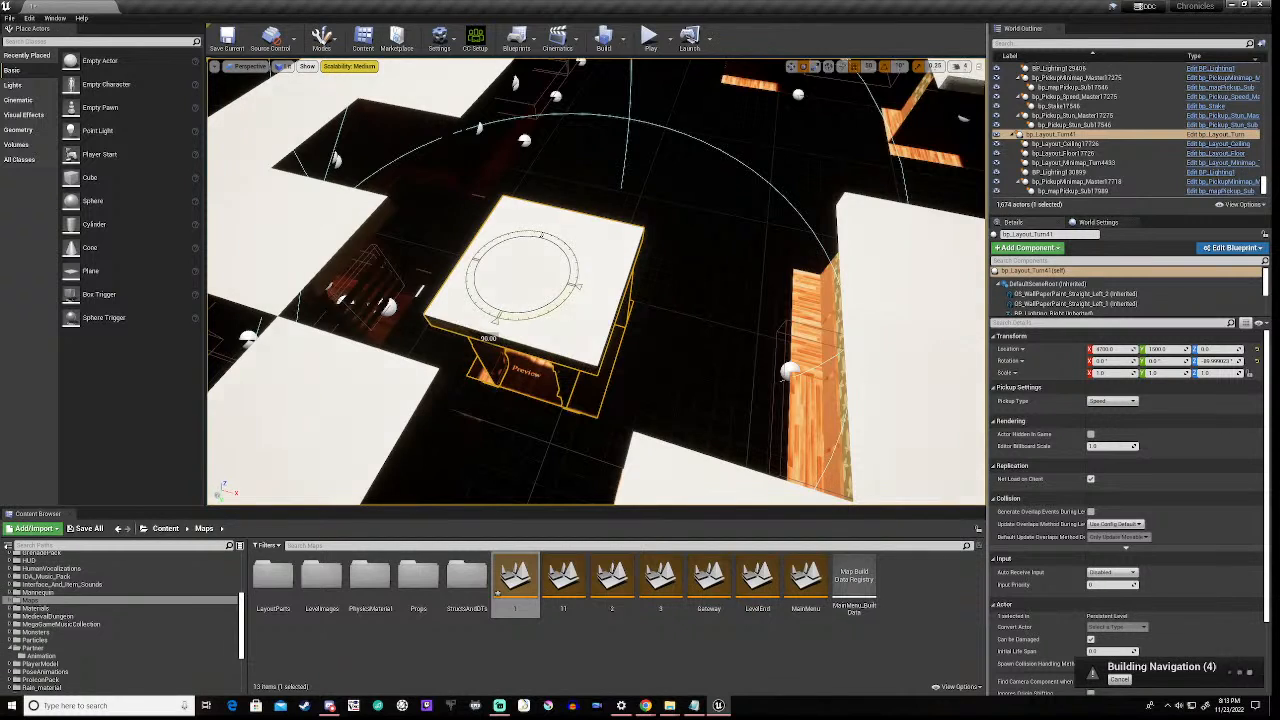
pyautogui.press('w')
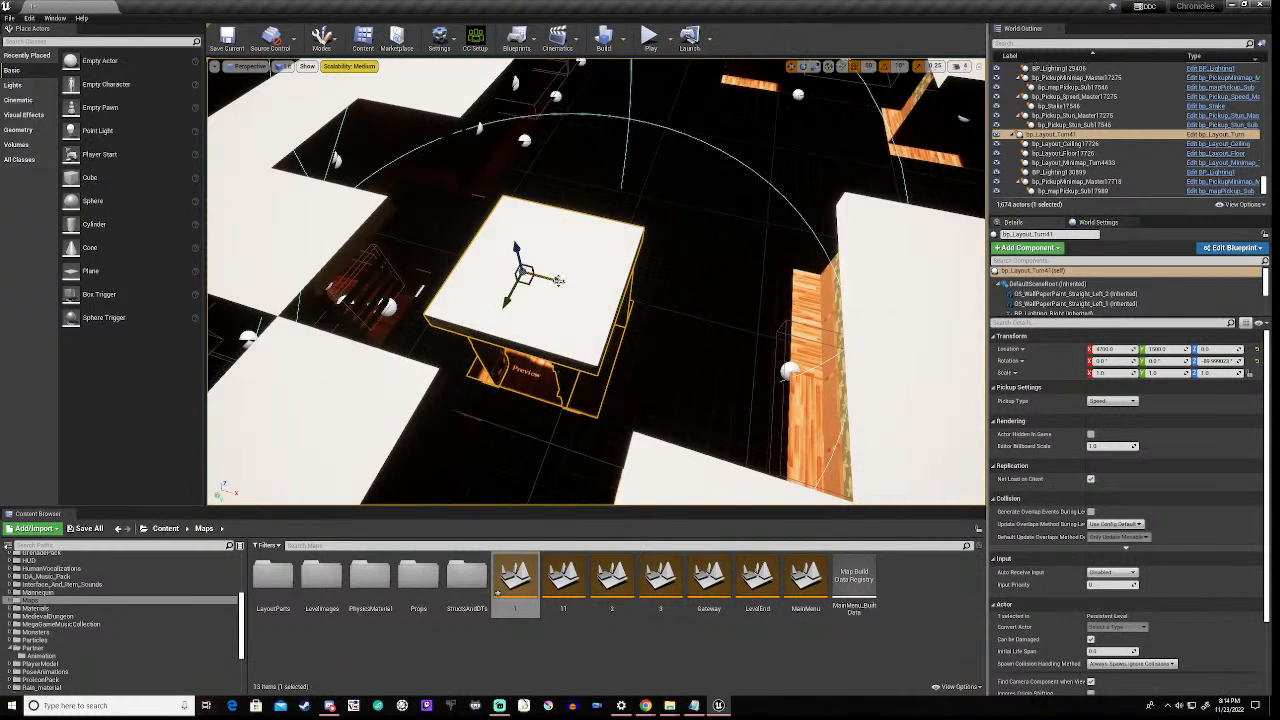
pyautogui.moveTo(558, 280); pyautogui.dragTo(408, 312)
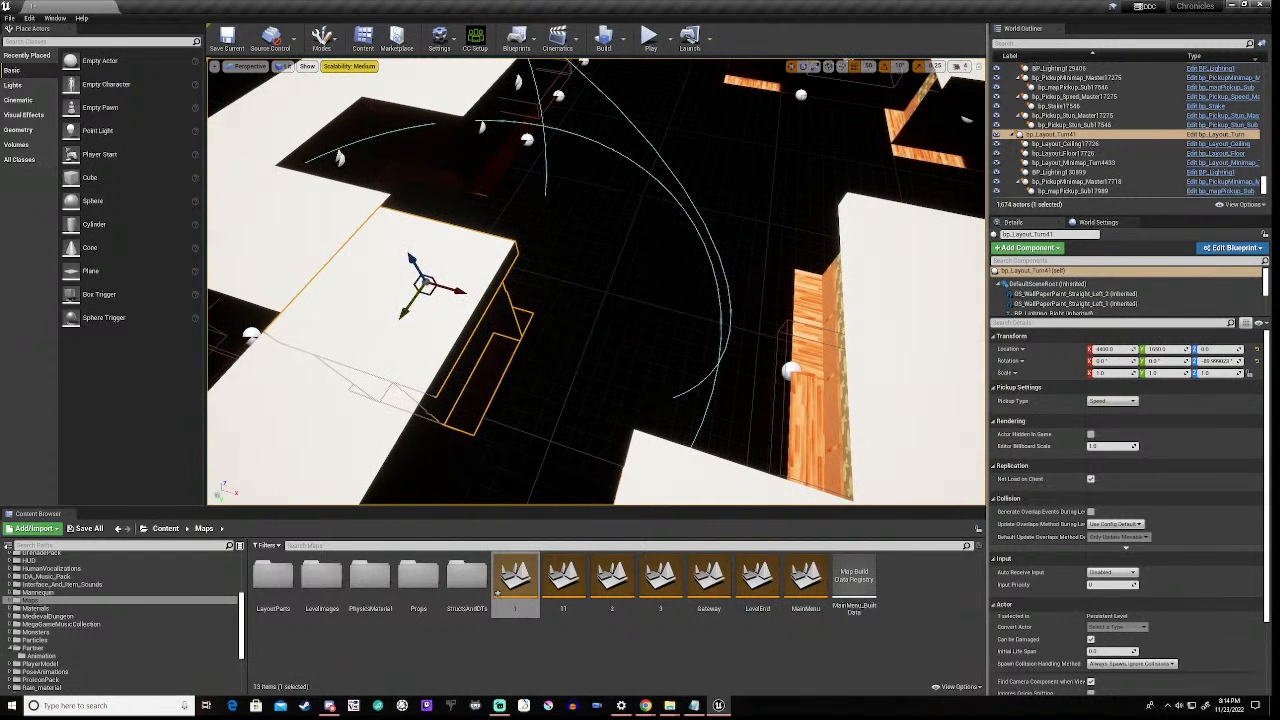
# - Check the fit of the rotated turn piece against the neighbouring corridor and inspect the adjoining corridors from inside and above
pyautogui.click(348, 372)
pyautogui.click(415, 281)
pyautogui.moveTo(405, 312); pyautogui.dragTo(410, 304)
pyautogui.moveTo(348, 308); pyautogui.dragTo(350, 258, button='right')
pyautogui.press('w')
pyautogui.press('w')
pyautogui.press('w')
pyautogui.press('w')
pyautogui.press('w')
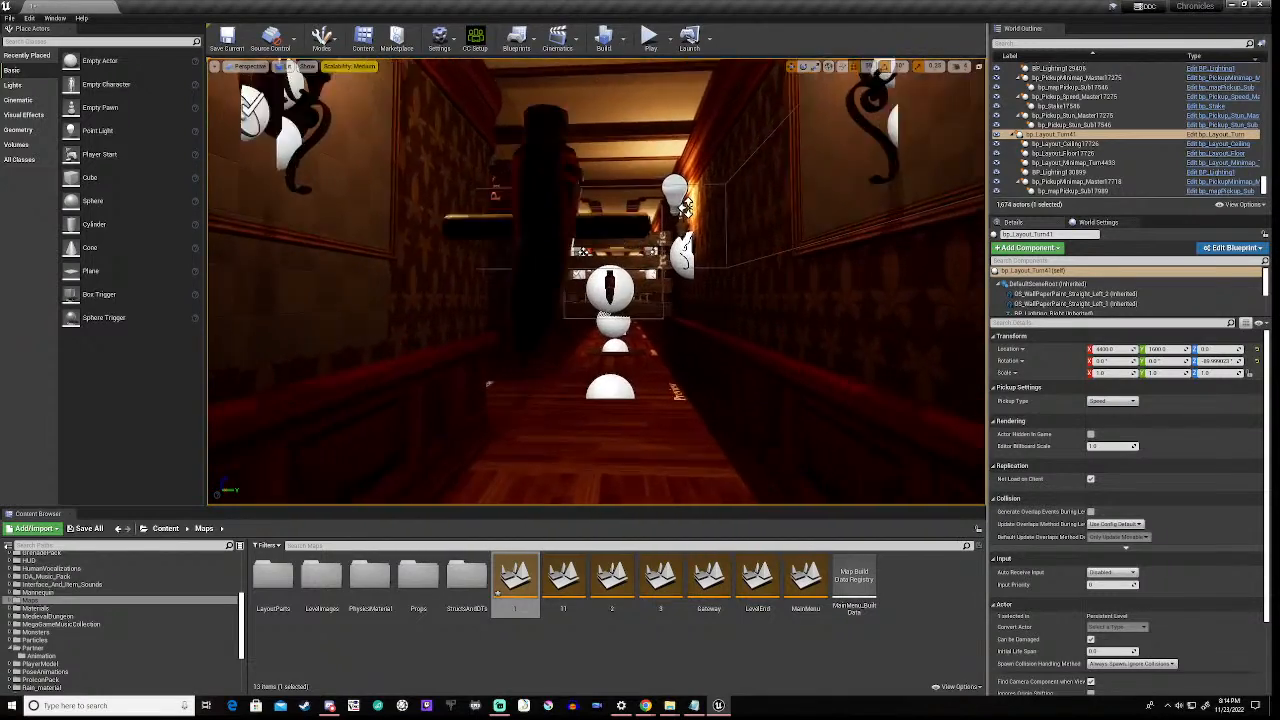
pyautogui.press('w')
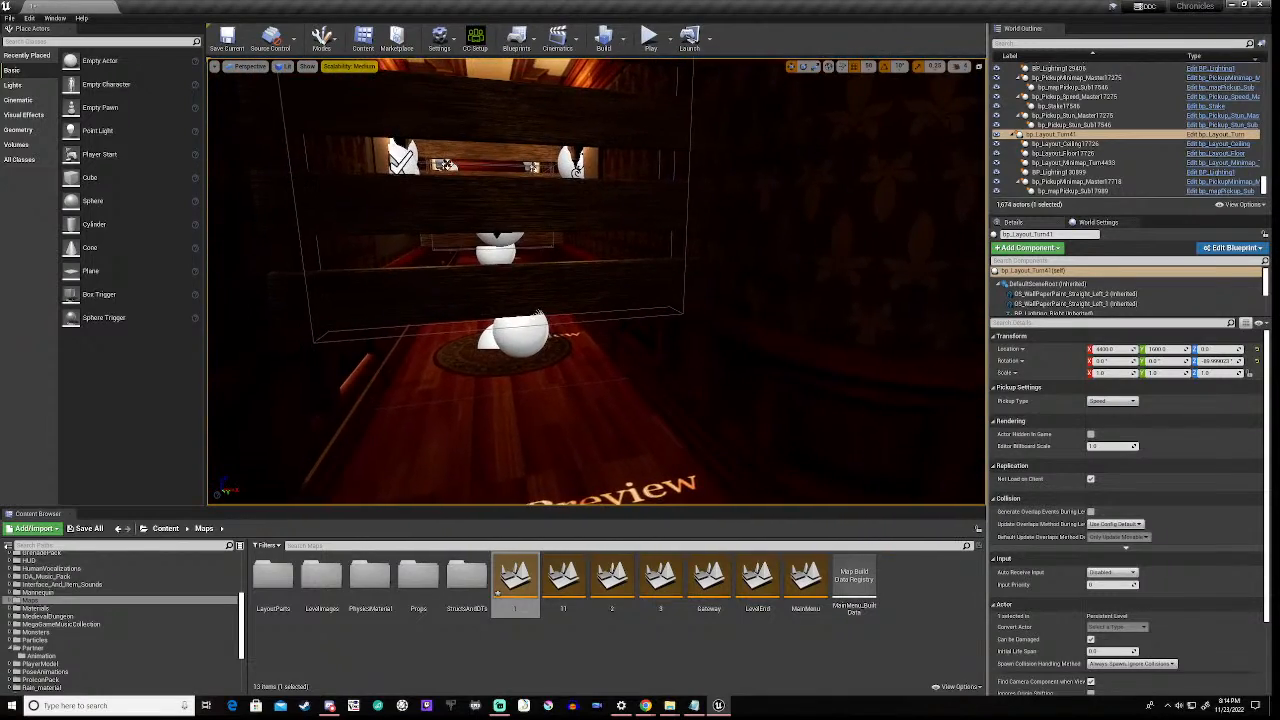
pyautogui.moveTo(350, 258); pyautogui.dragTo(410, 336, button='right')
pyautogui.press('s')
pyautogui.press('w')
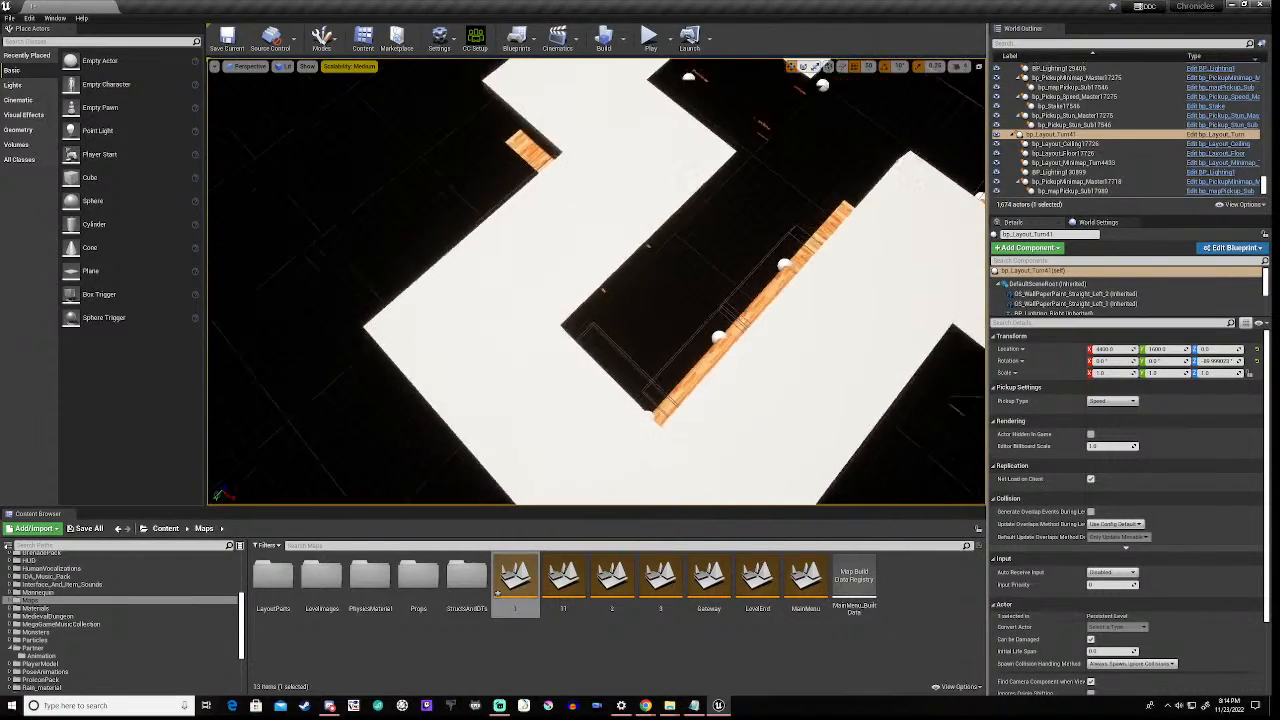
# - Examine the joints between the corridor pieces around the filled gap, from above and inside the boarded corridors
pyautogui.moveTo(596, 300); pyautogui.dragTo(596, 230, button='right')
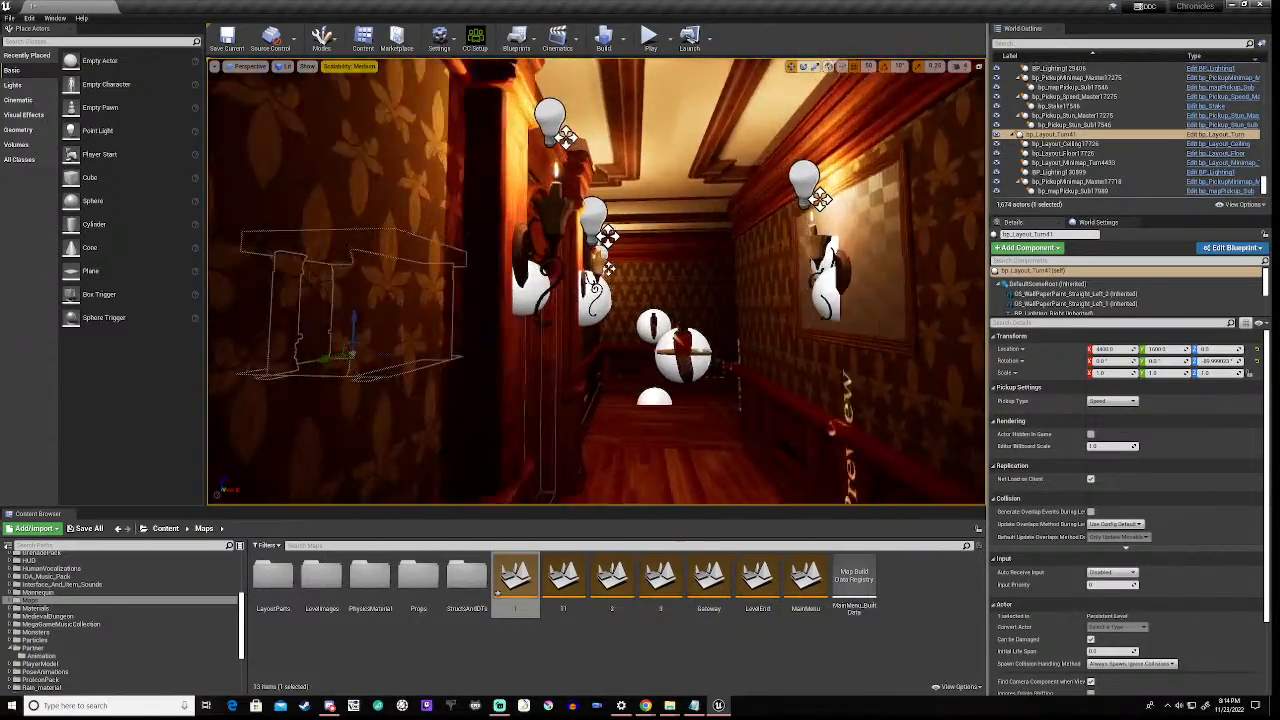
pyautogui.press('s')
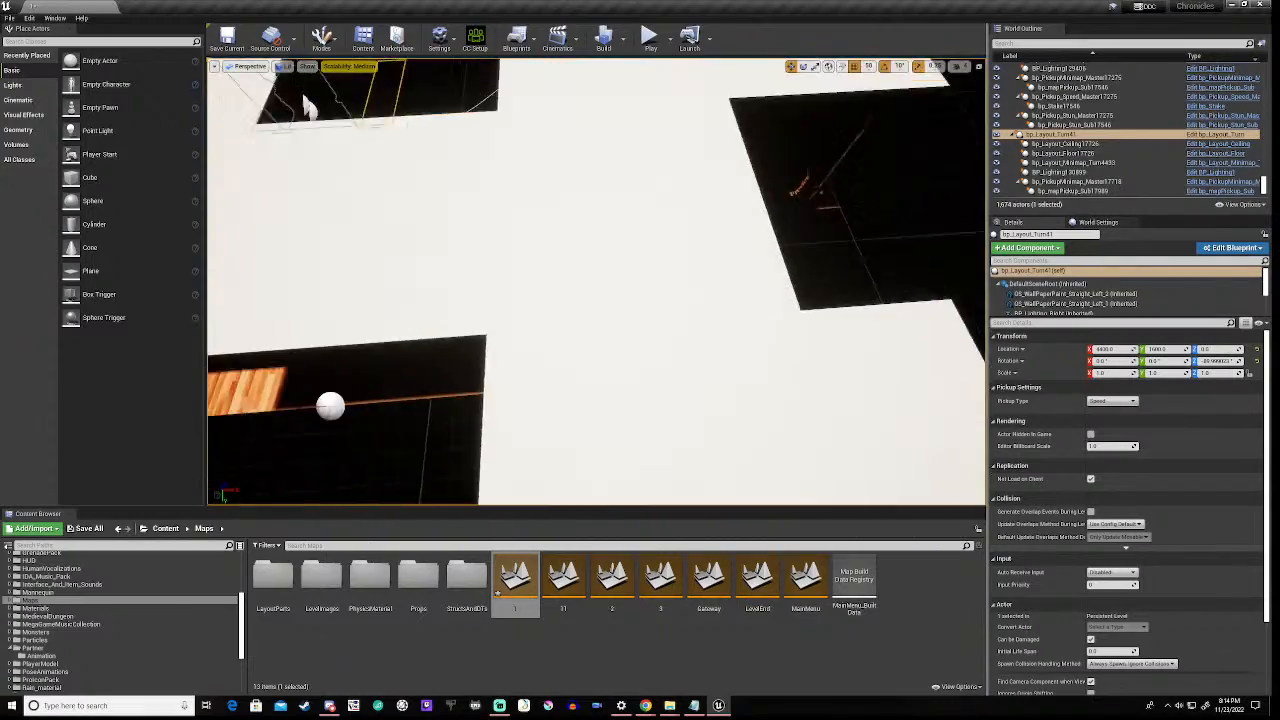
pyautogui.press('s')
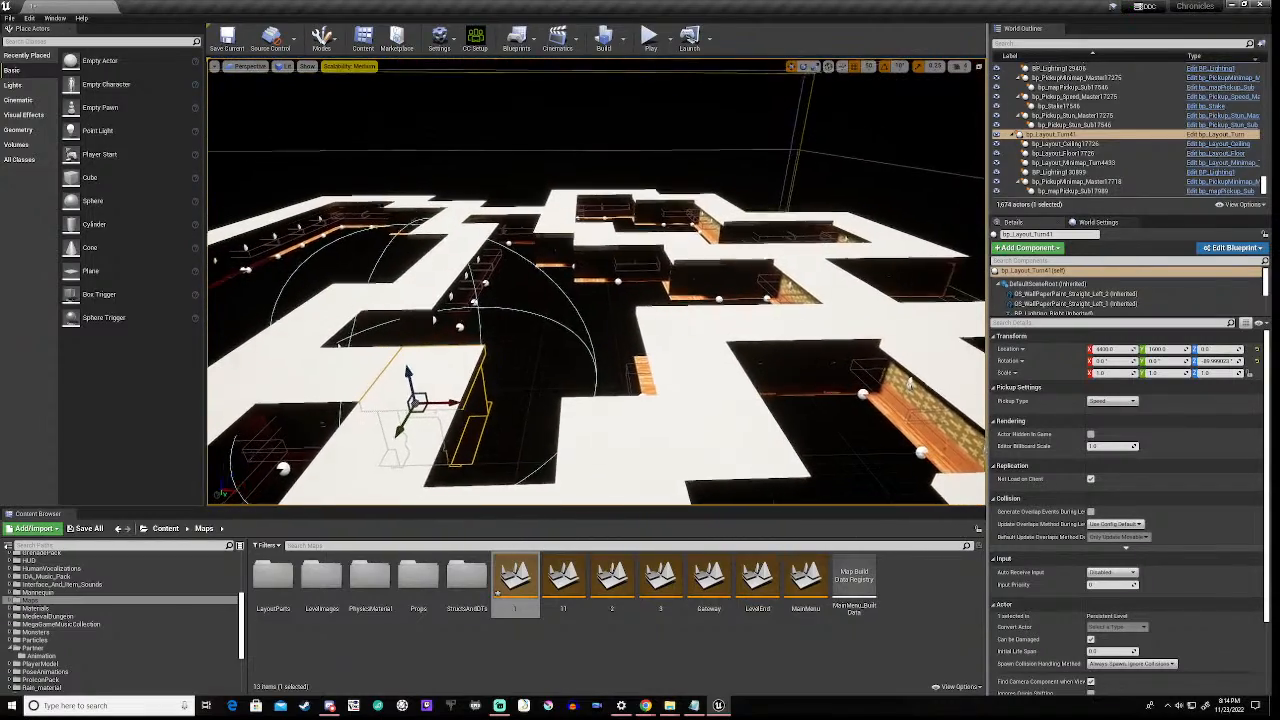
pyautogui.moveTo(596, 282); pyautogui.dragTo(562, 286, button='right')
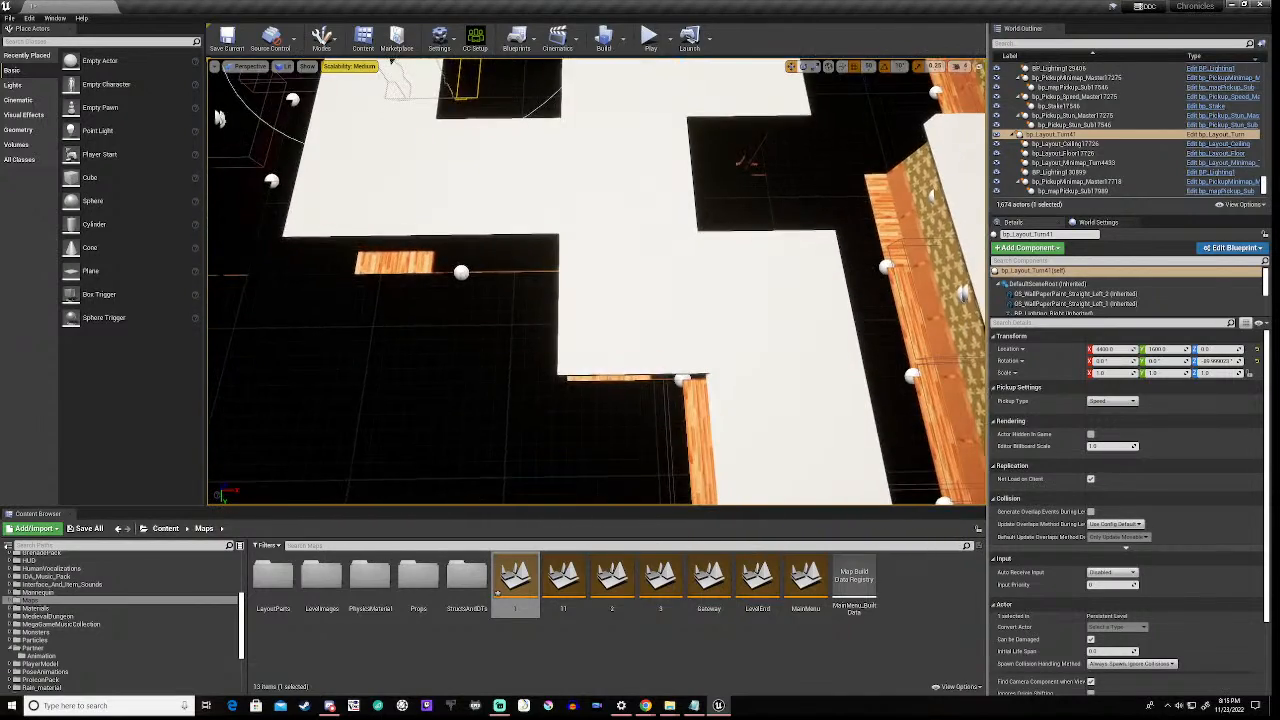
pyautogui.moveTo(596, 282); pyautogui.dragTo(570, 220, button='right')
pyautogui.press('w')
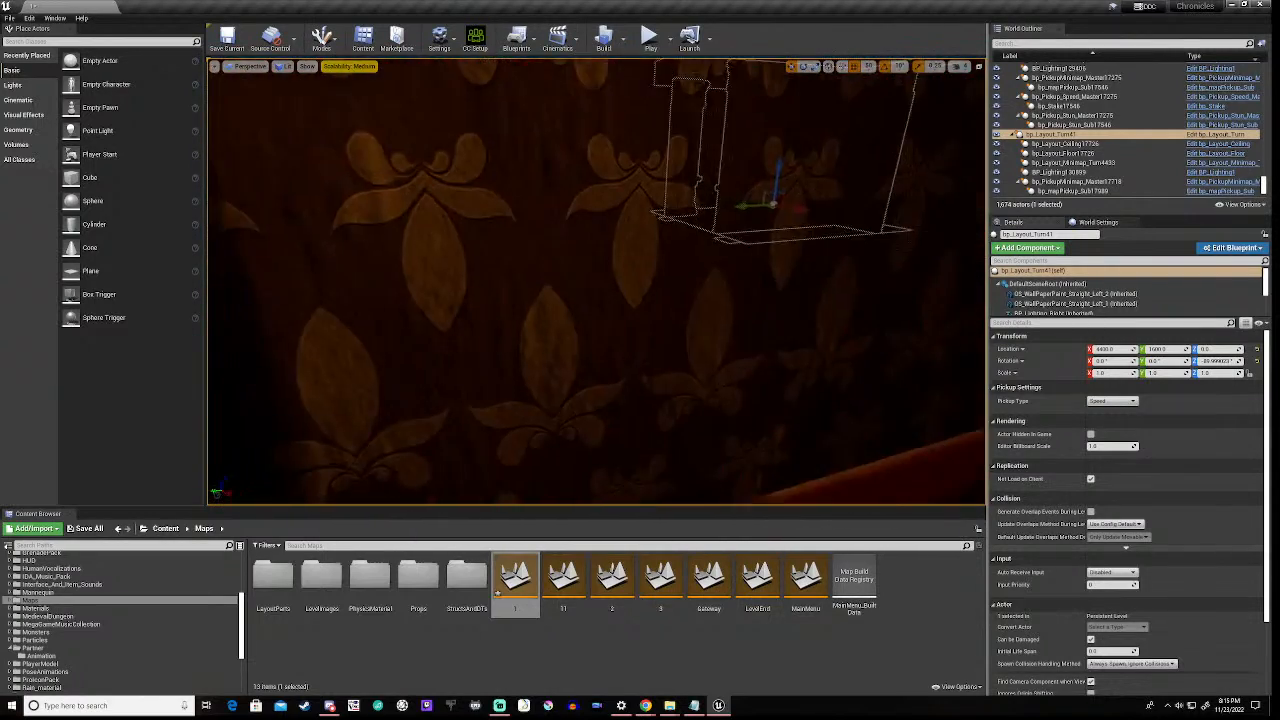
pyautogui.moveTo(596, 282); pyautogui.dragTo(440, 278, button='right')
pyautogui.moveTo(596, 282); pyautogui.dragTo(480, 305, button='right')
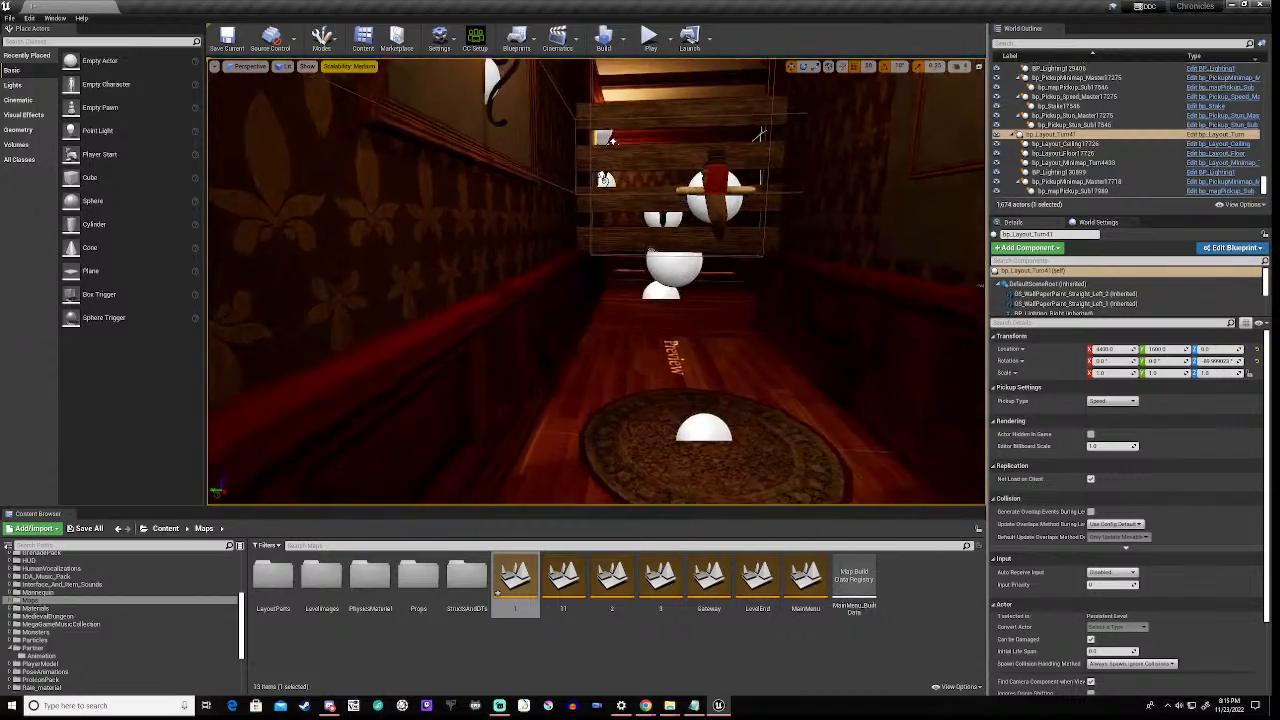
pyautogui.press('w')
pyautogui.moveTo(596, 282); pyautogui.dragTo(412, 282, button='right')
pyautogui.press('w')
pyautogui.press('w')
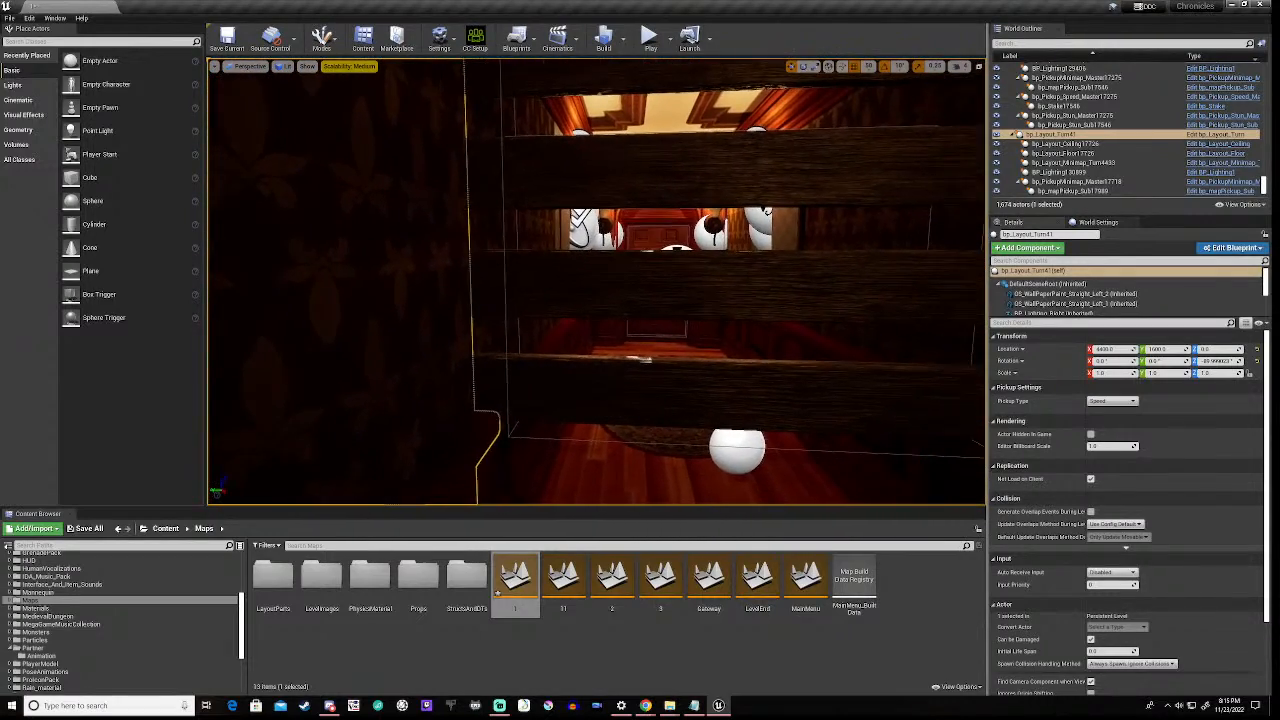
pyautogui.press('w')
pyautogui.moveTo(596, 282); pyautogui.dragTo(805, 282, button='right')
pyautogui.press('w')
pyautogui.press('w')
pyautogui.moveTo(535, 172); pyautogui.dragTo(498, 168, button='right')
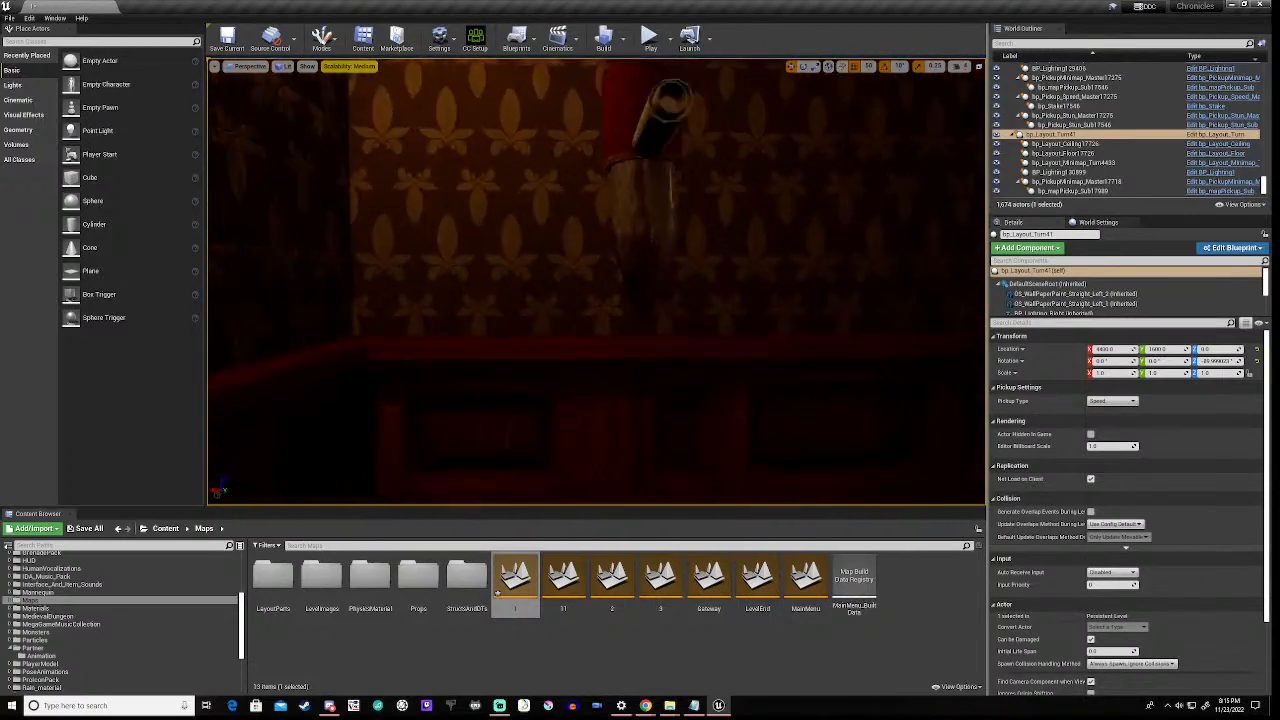
pyautogui.moveTo(596, 282); pyautogui.dragTo(820, 284, button='right')
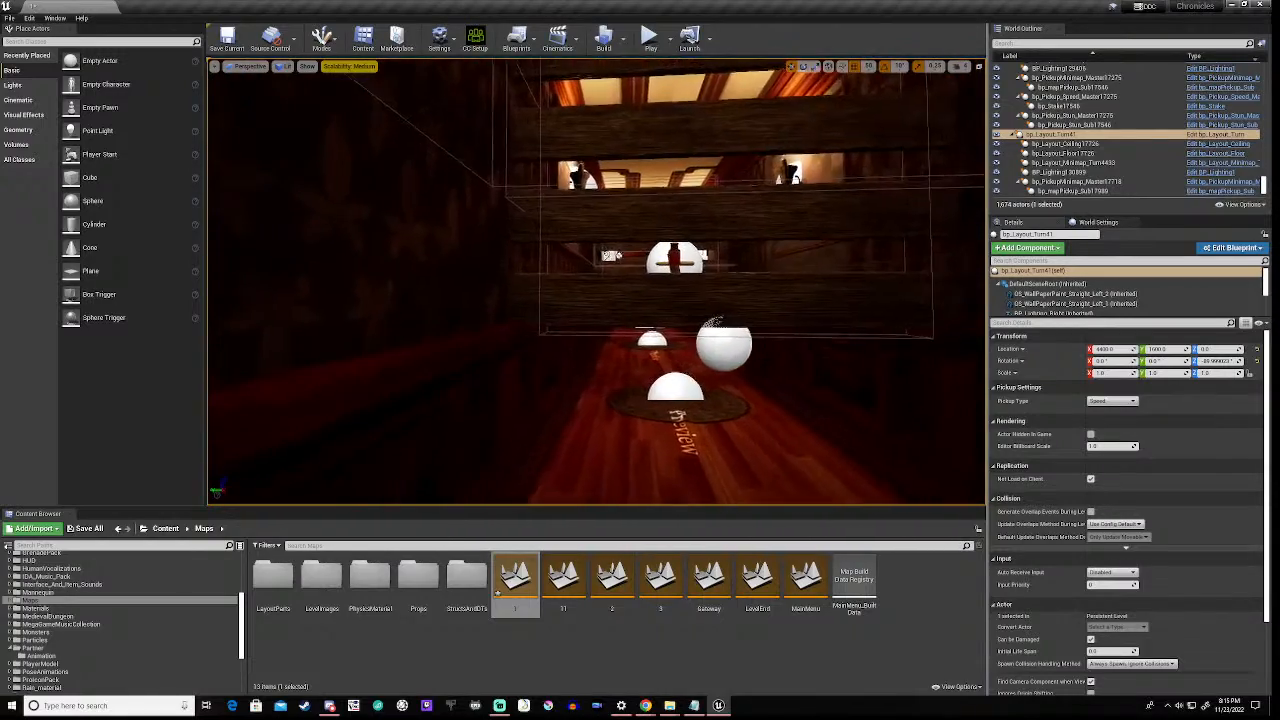
# - Survey the remaining corridors of map 1 for layout faults and save the map
pyautogui.press('s')
pyautogui.moveTo(596, 282); pyautogui.dragTo(706, 294, button='right')
pyautogui.press('w')
pyautogui.press('s')
pyautogui.press('w')
pyautogui.press('w')
pyautogui.press('s')
pyautogui.press('w')
pyautogui.press('s')
pyautogui.click(232, 46)
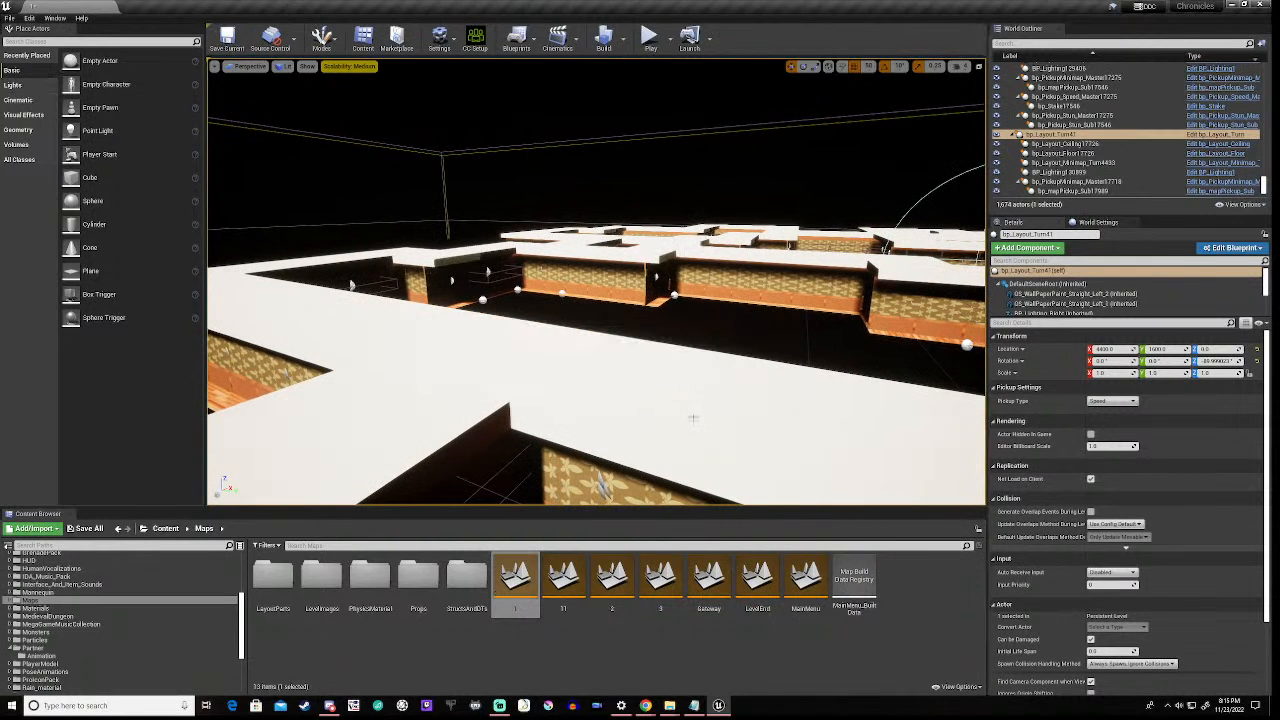
pyautogui.press('s')
pyautogui.moveTo(657, 420); pyautogui.dragTo(796, 418, button='right')
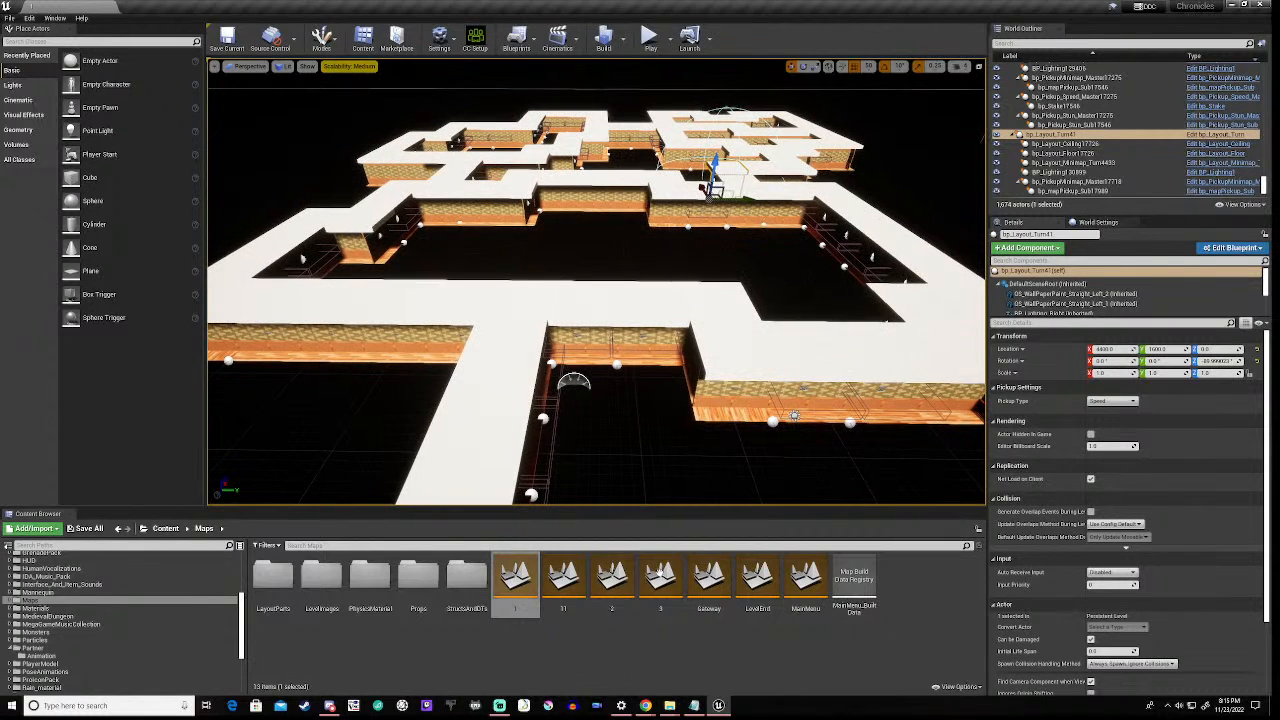
# - Open the MainMenu map, start a playtest, choose Play Game and enter level 1 through the painting in the hall
pyautogui.doubleClick(806, 579)
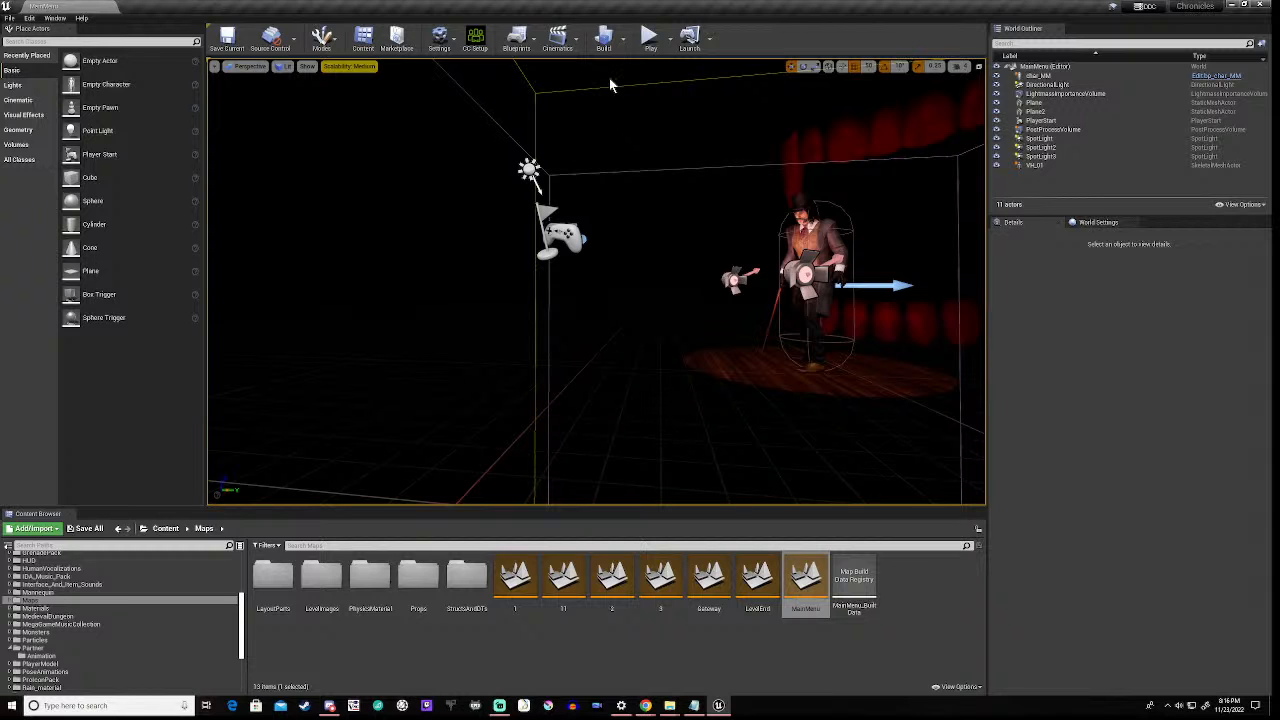
pyautogui.click(648, 40)
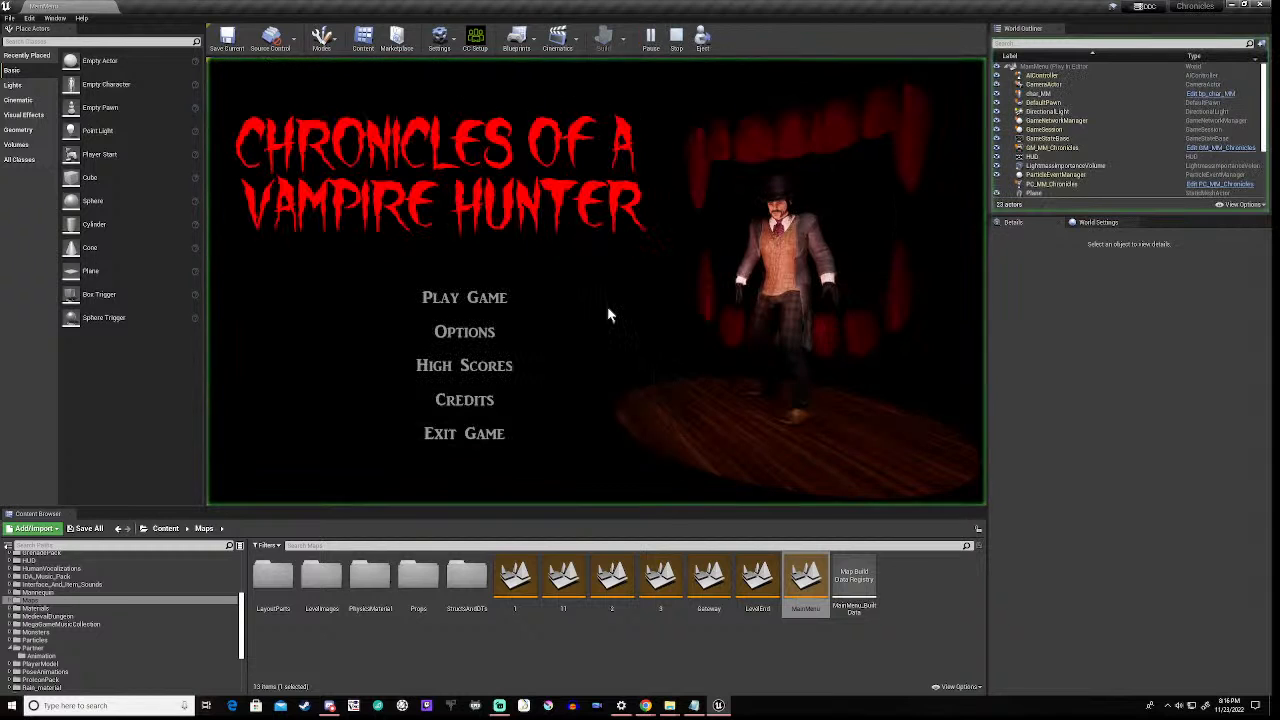
pyautogui.click(487, 302)
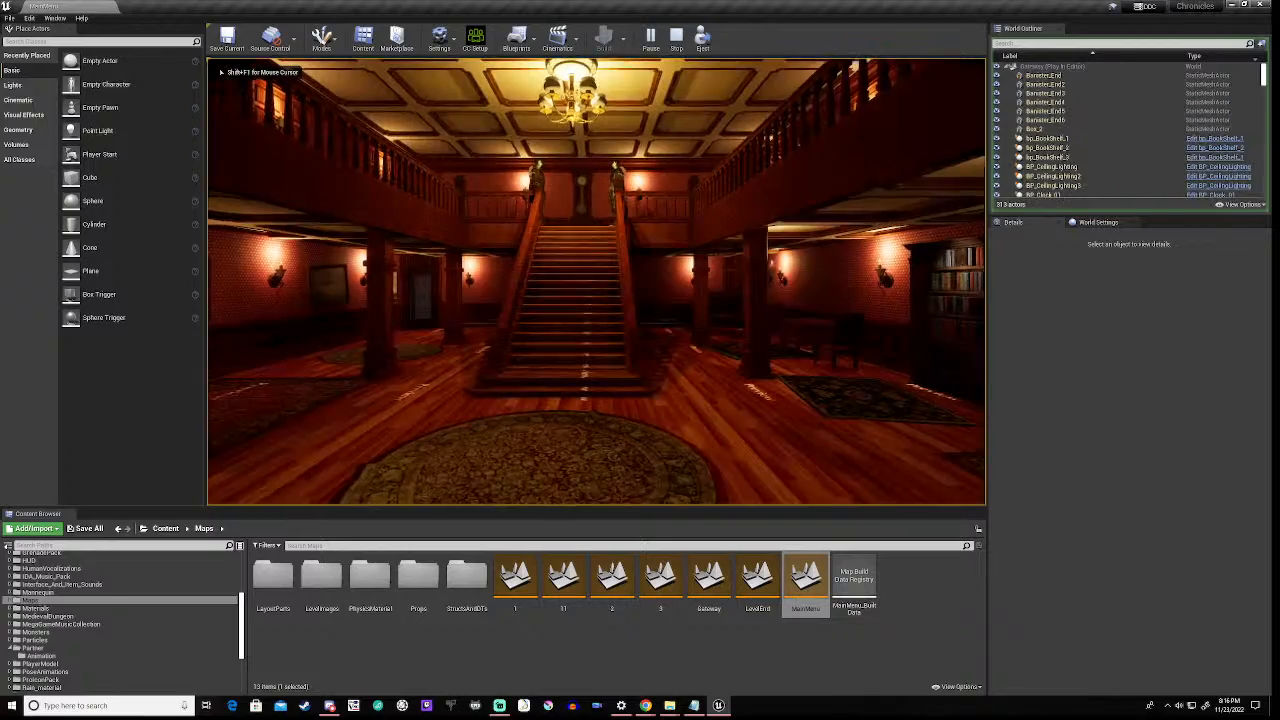
pyautogui.press('w')
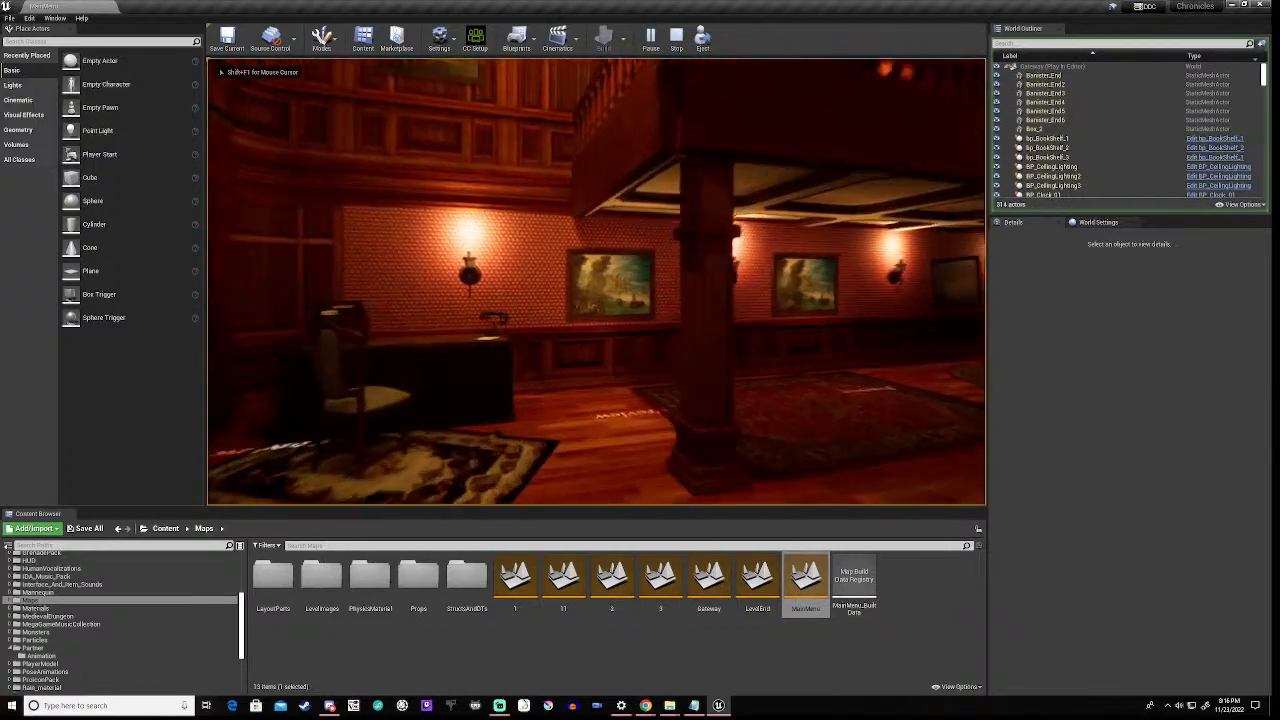
pyautogui.press('w')
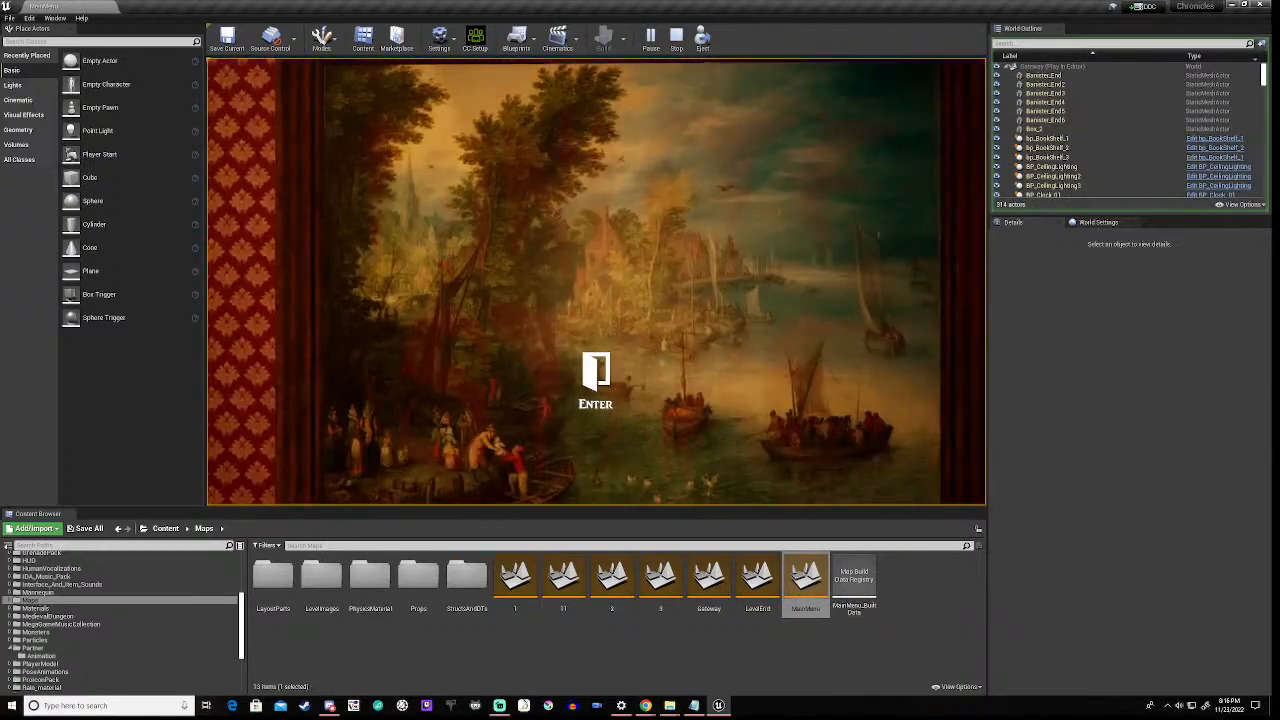
pyautogui.press('e')
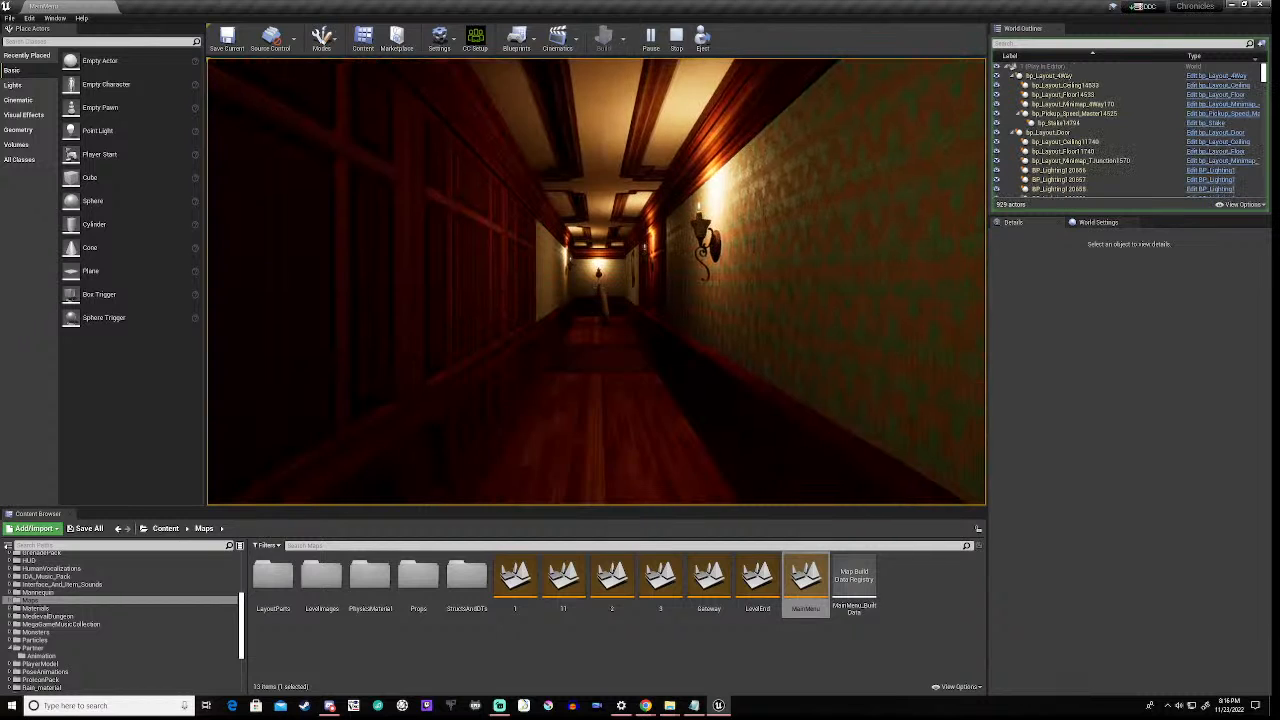
# - Collect pickups along the starting corridors of level 1, passing through the boarded barriers
pyautogui.press('w')
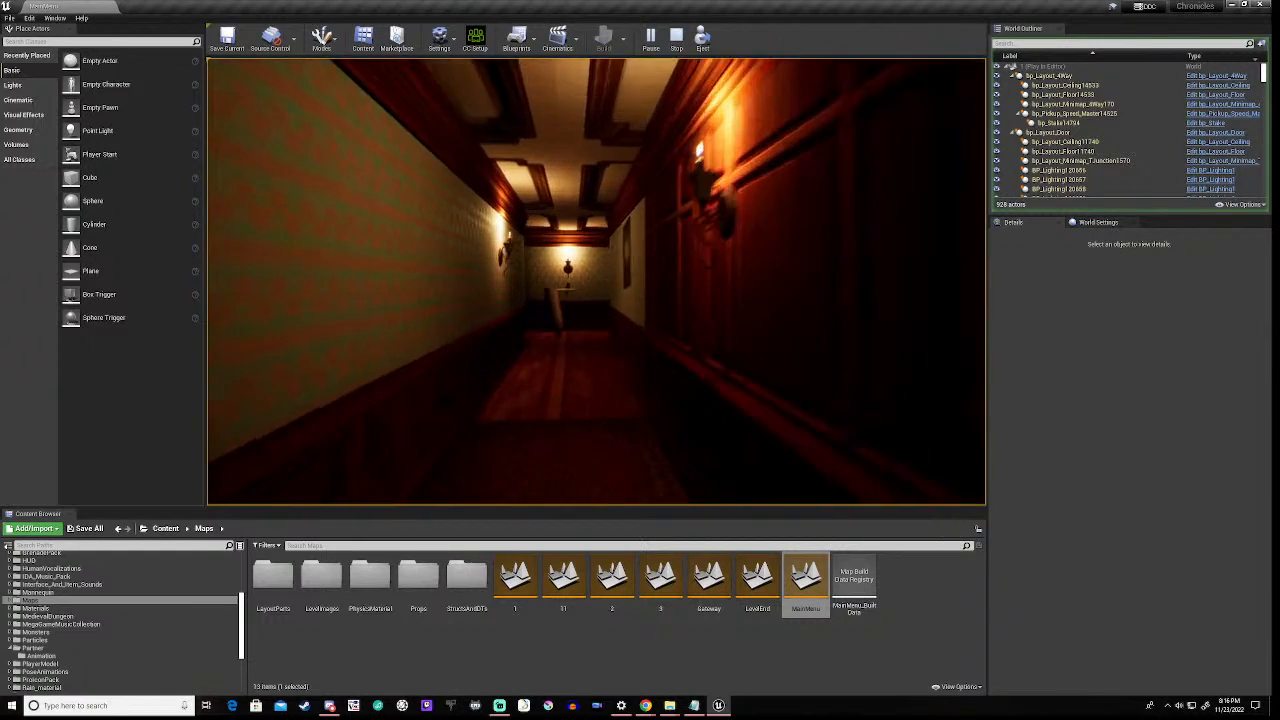
pyautogui.press('w')
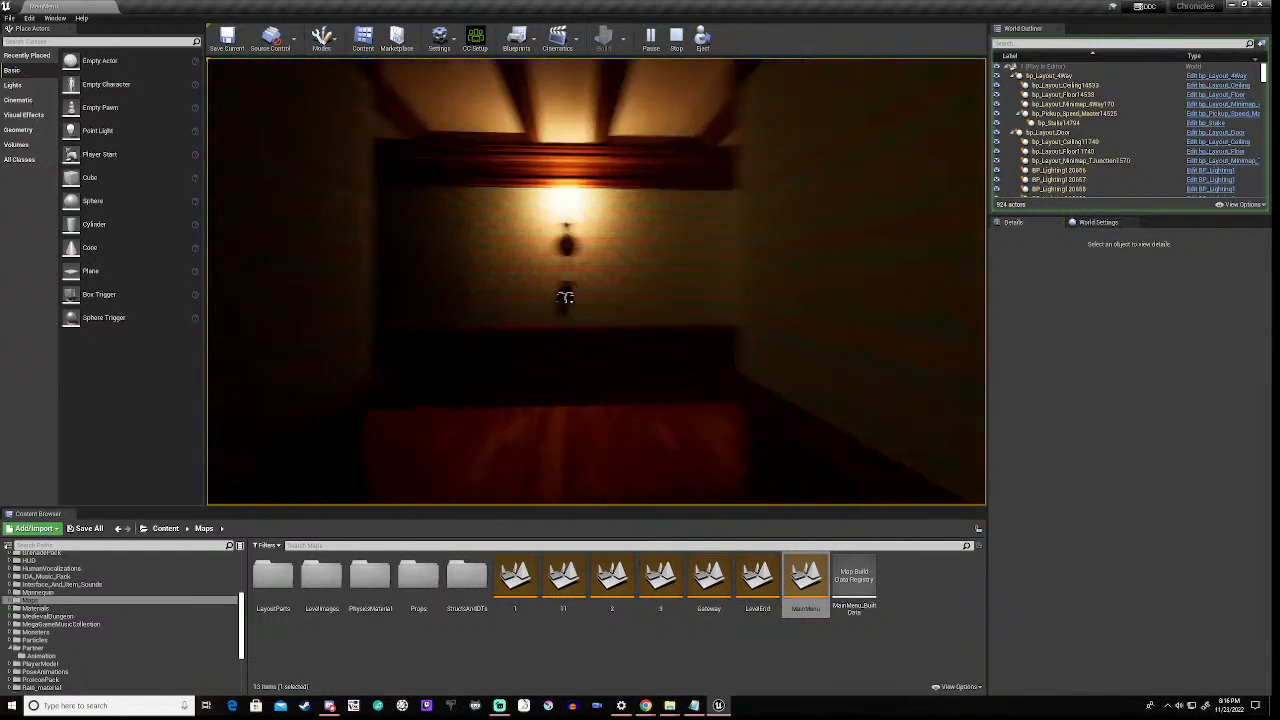
pyautogui.press('w')
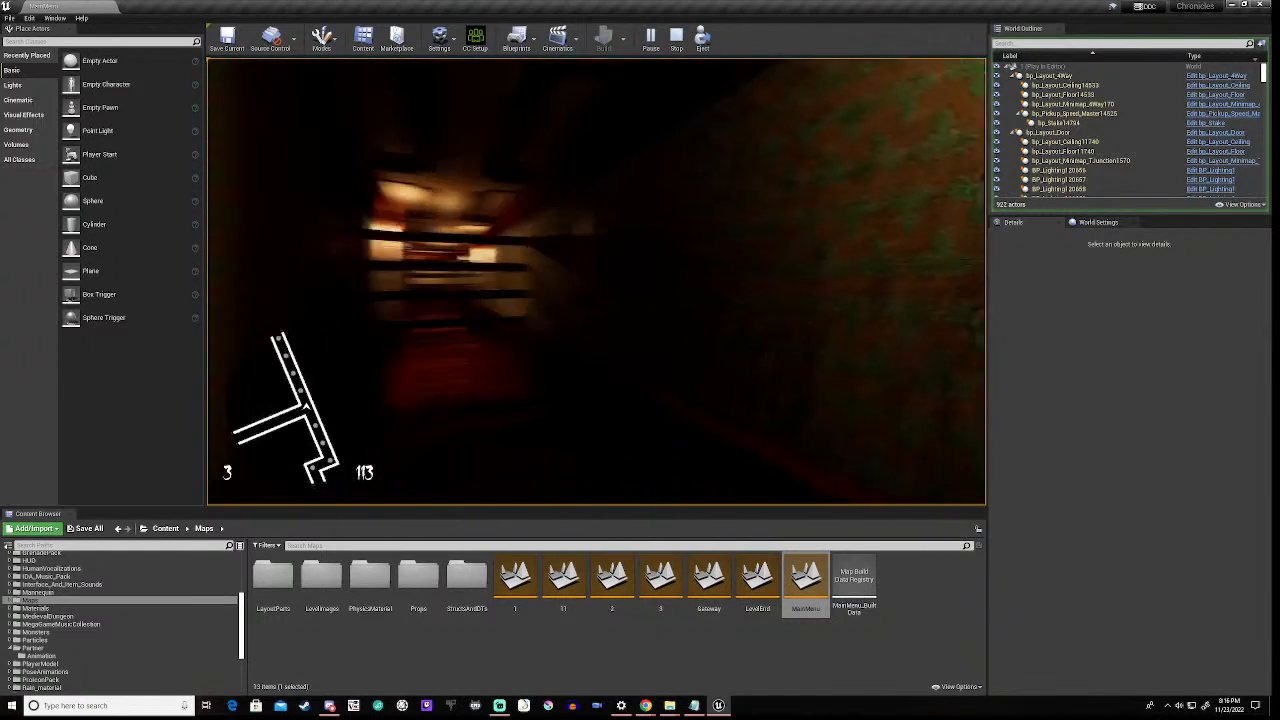
pyautogui.press('w')
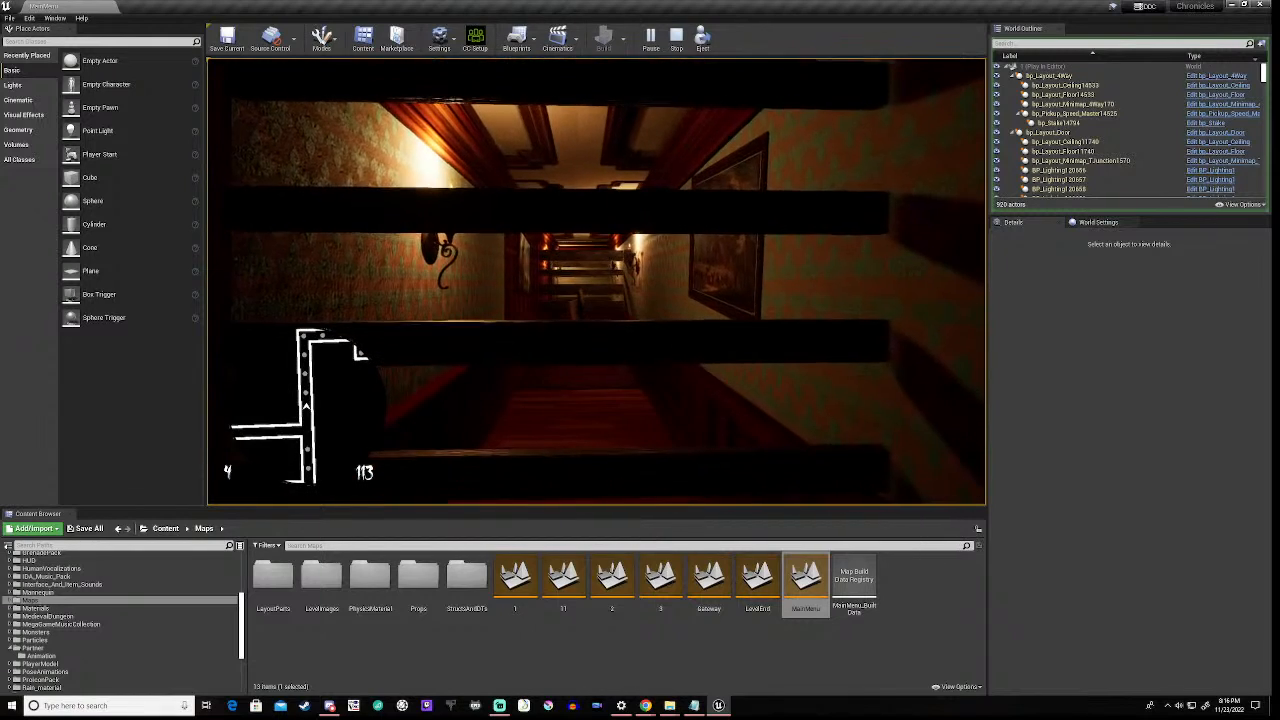
pyautogui.press('e')
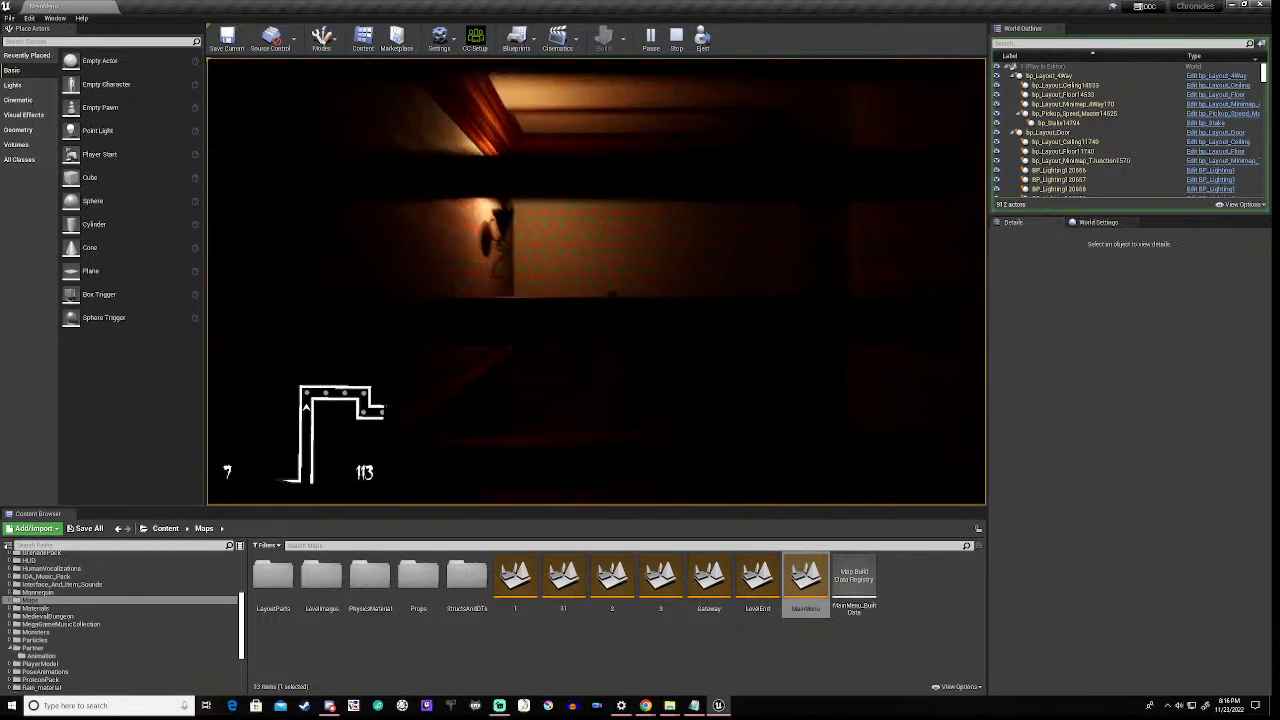
pyautogui.press('w')
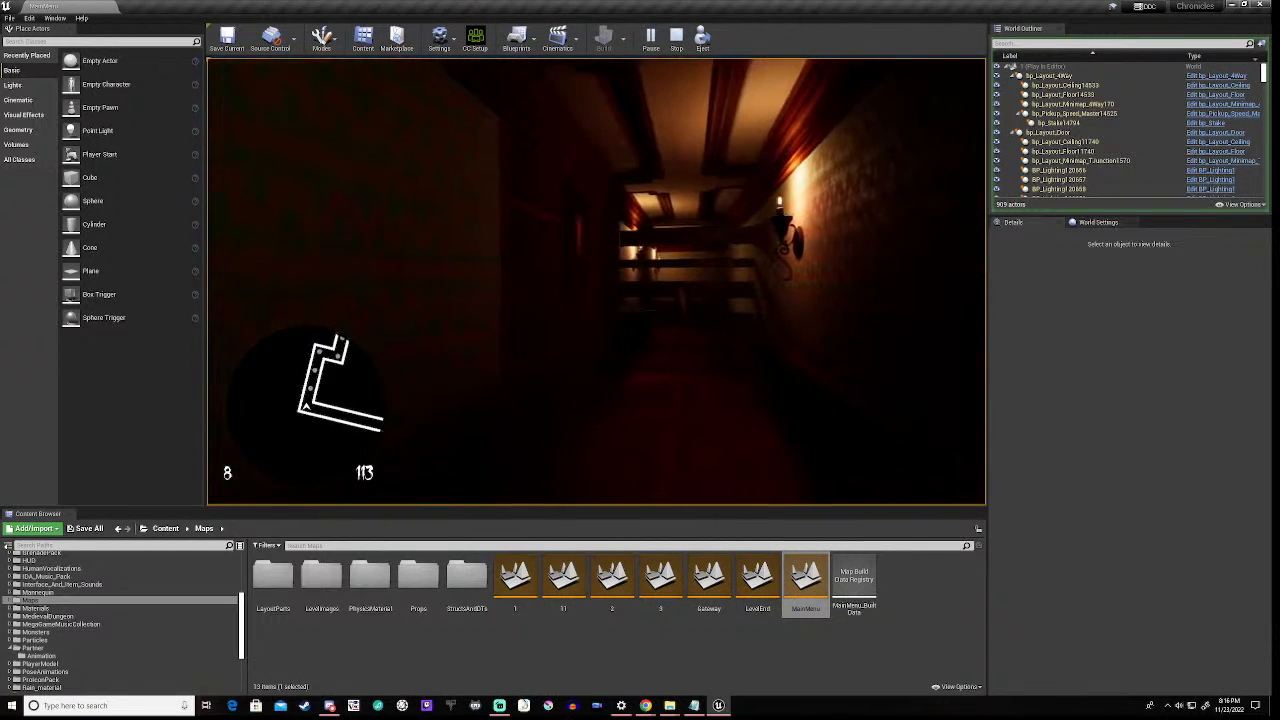
pyautogui.press('w')
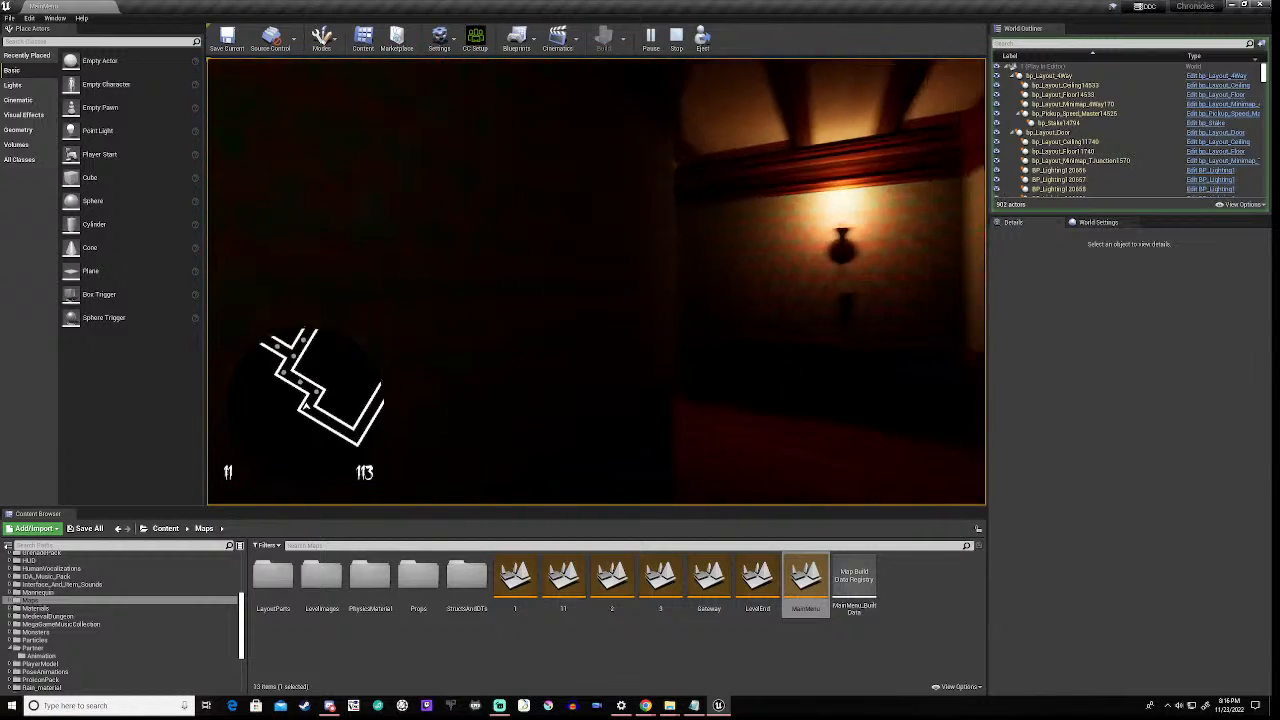
# - Continue the level 1 playtest, collecting pickups through the zigzag corridors and past the boarded barrier
pyautogui.press('w')
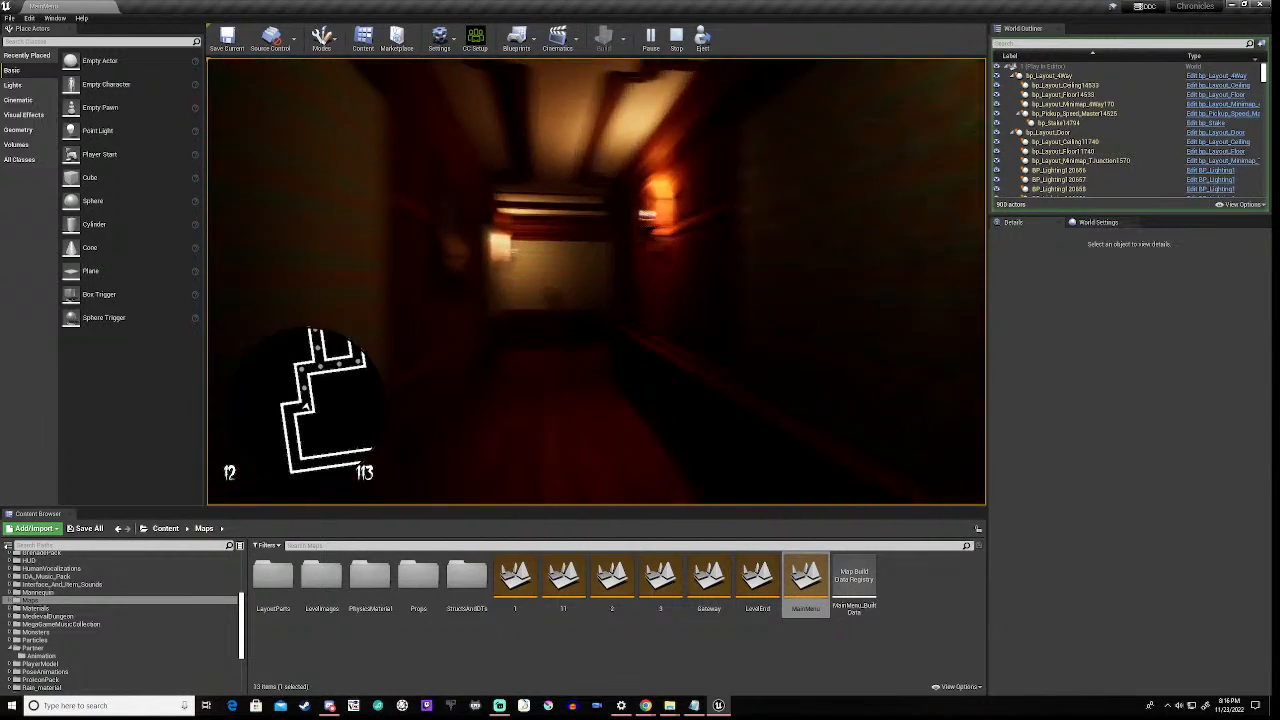
pyautogui.press('w')
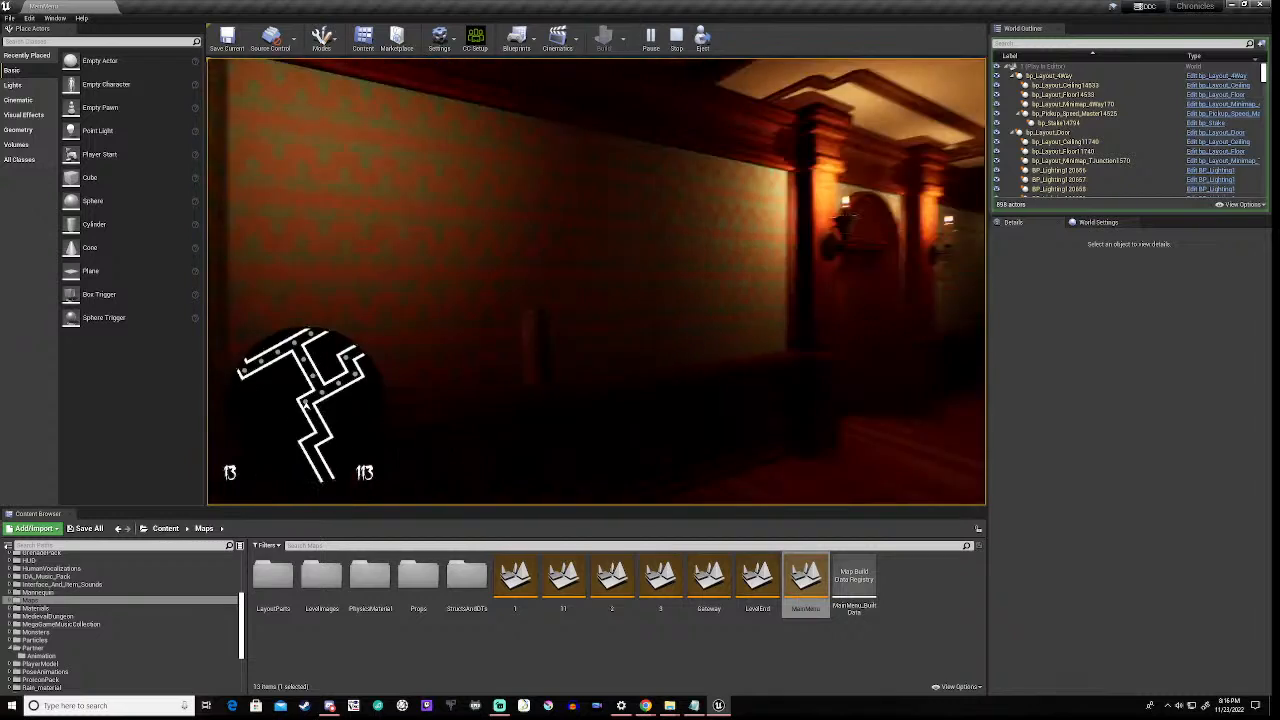
pyautogui.press('w')
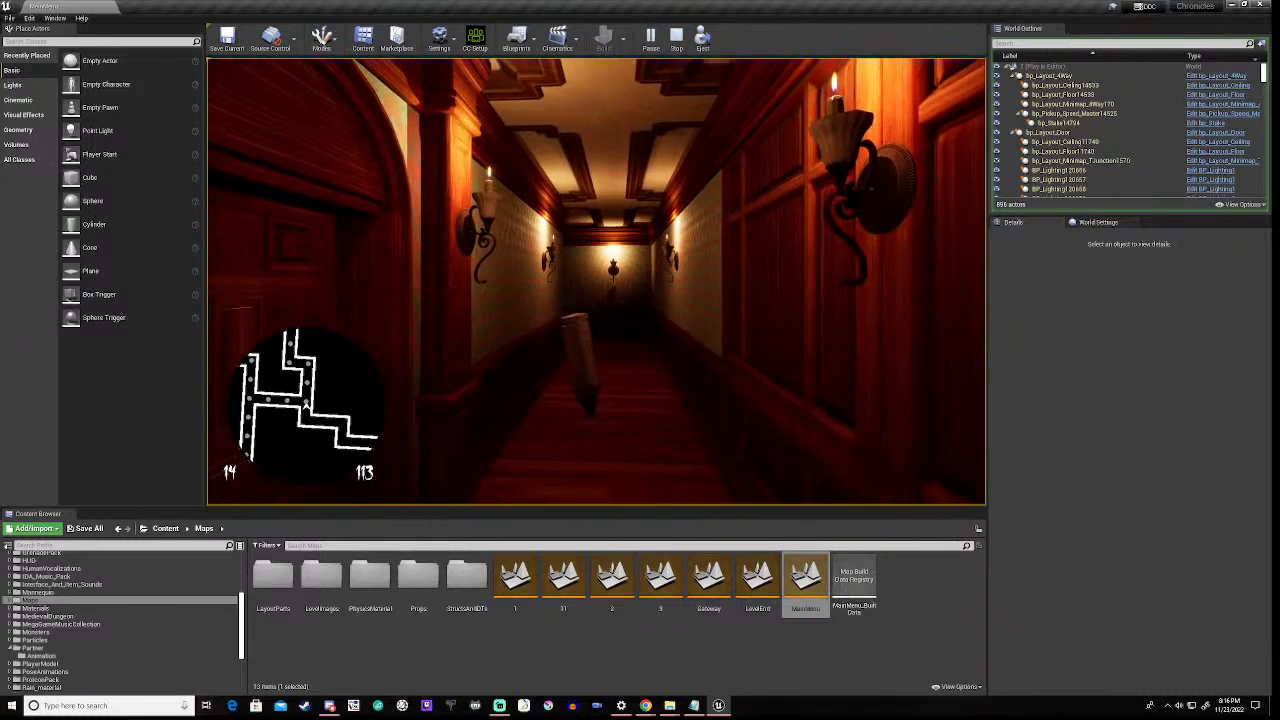
pyautogui.press('w')
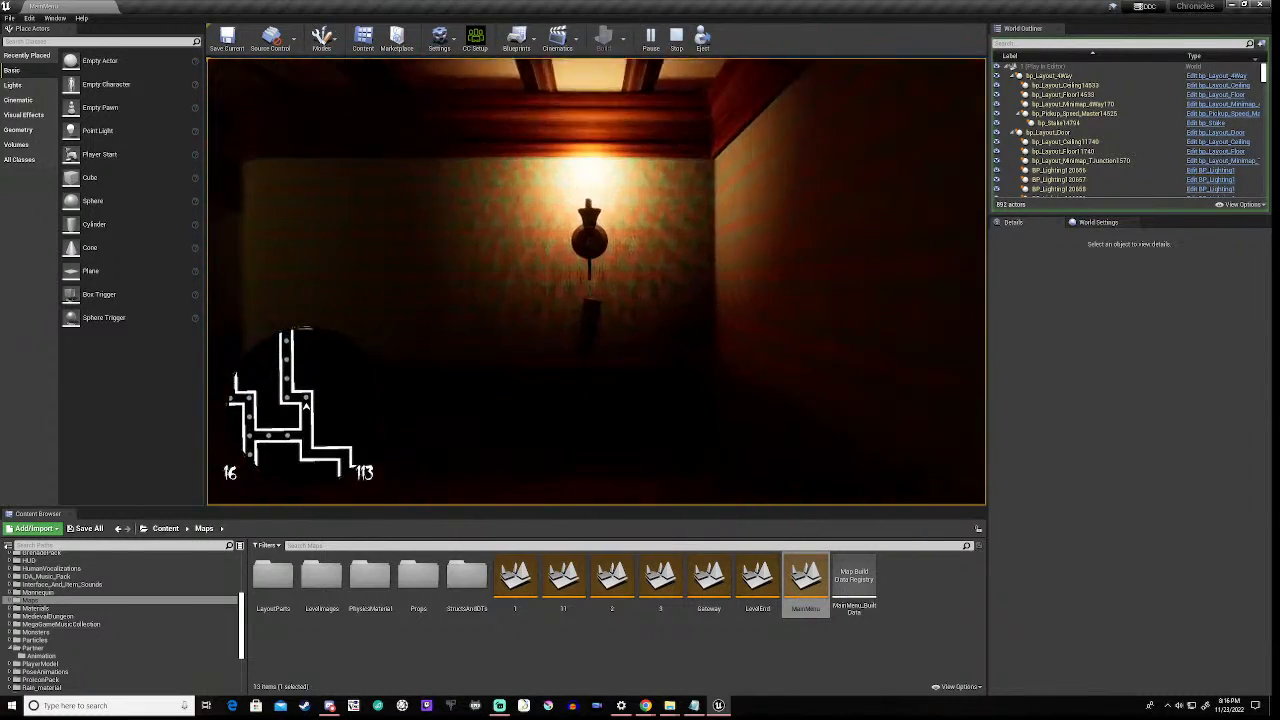
pyautogui.press('w')
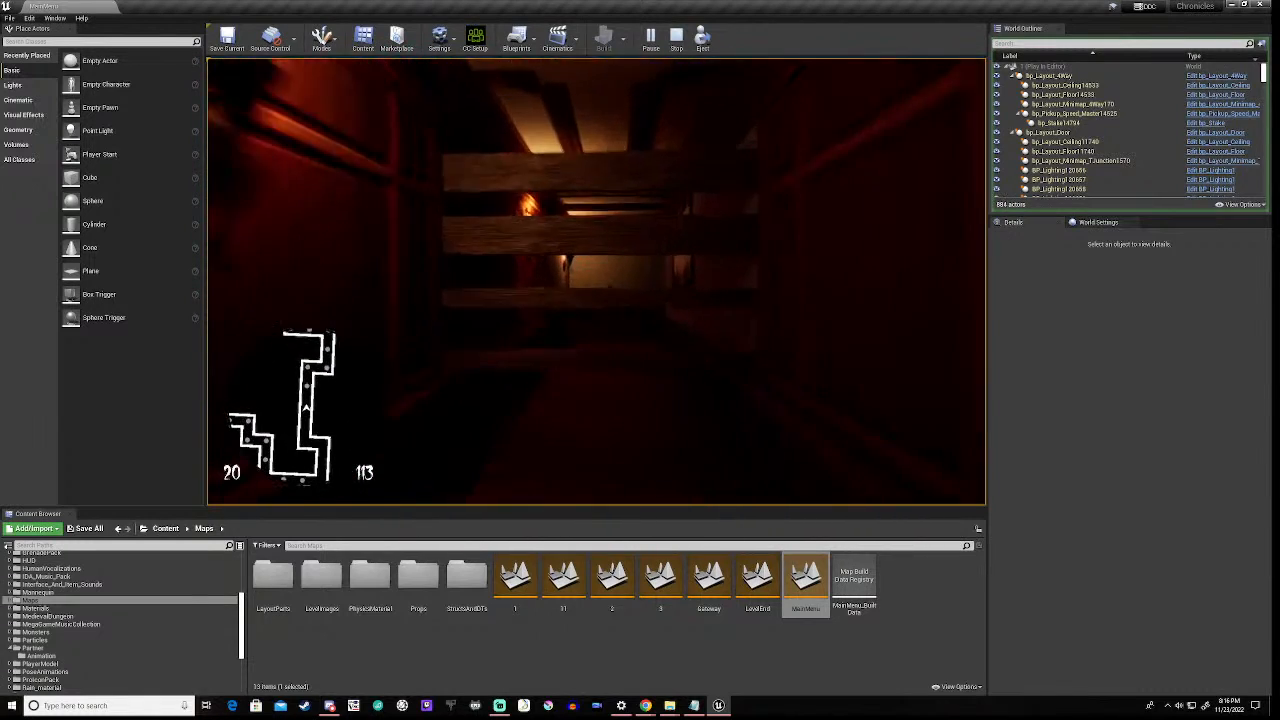
pyautogui.press('w')
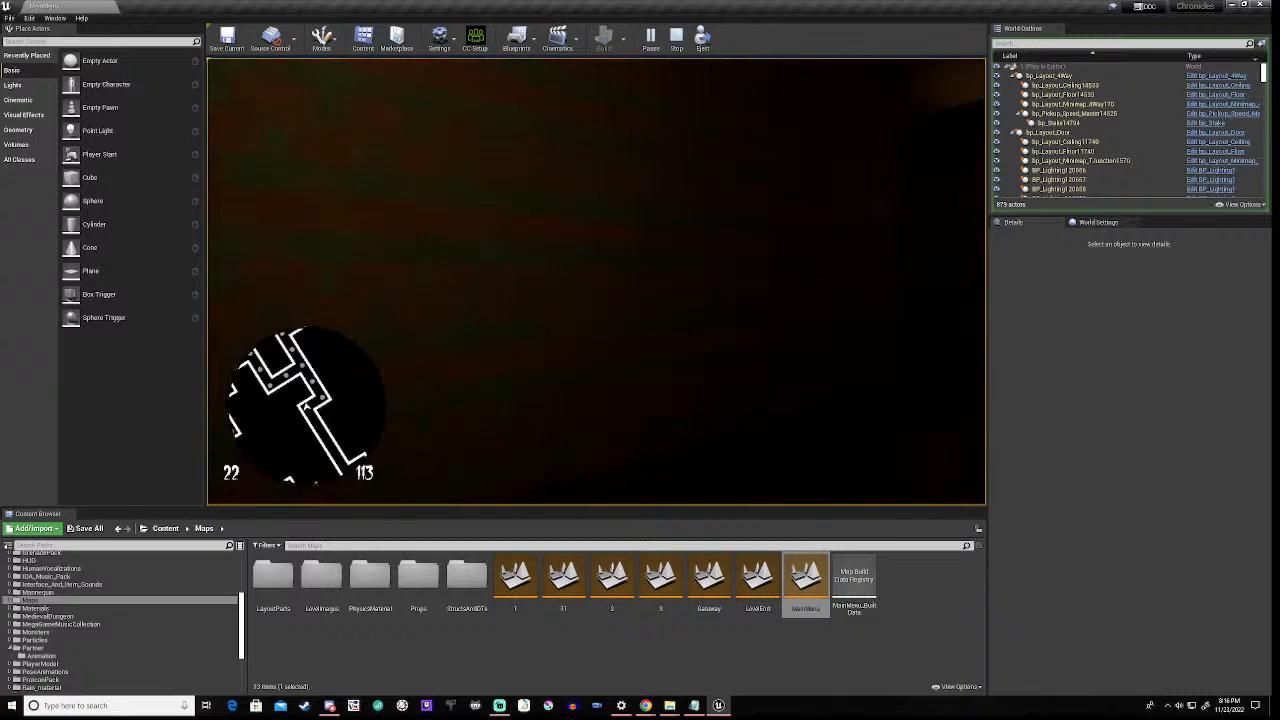
pyautogui.press('w')
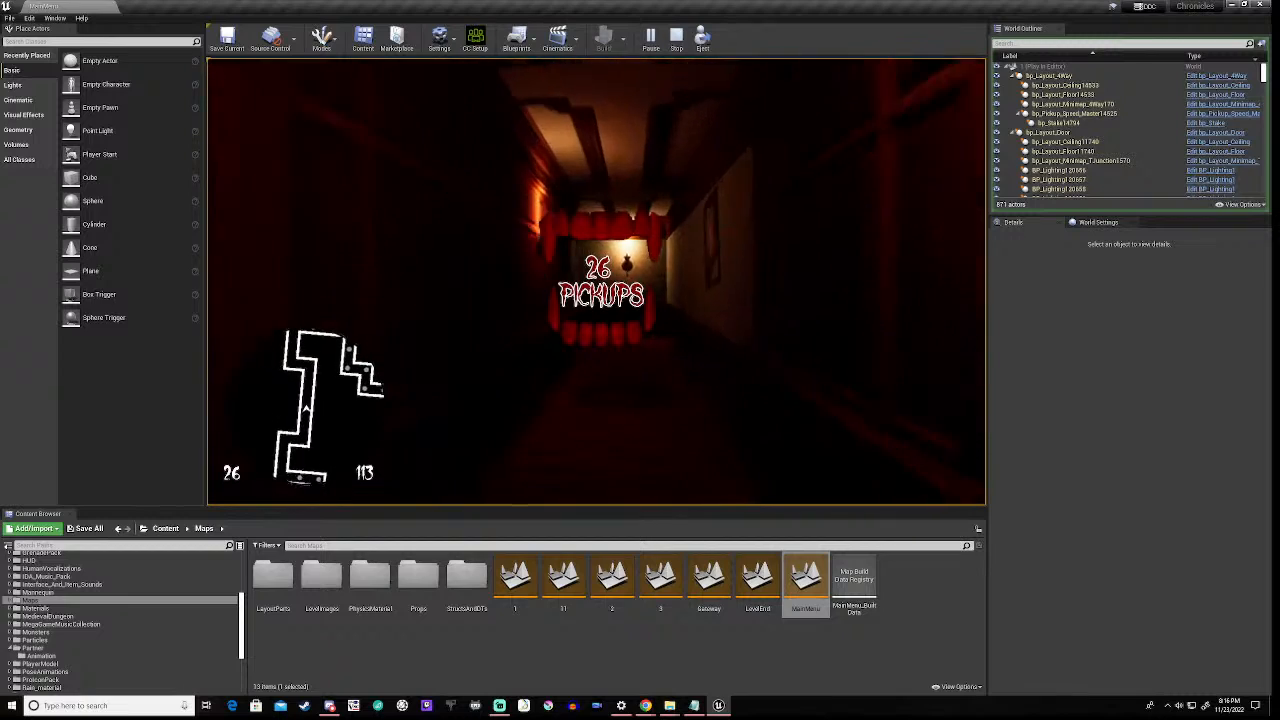
# - Take the side passage by the arched door, break its boards and collect the pickups along the winding corridors beyond the T-junction
pyautogui.press('w')
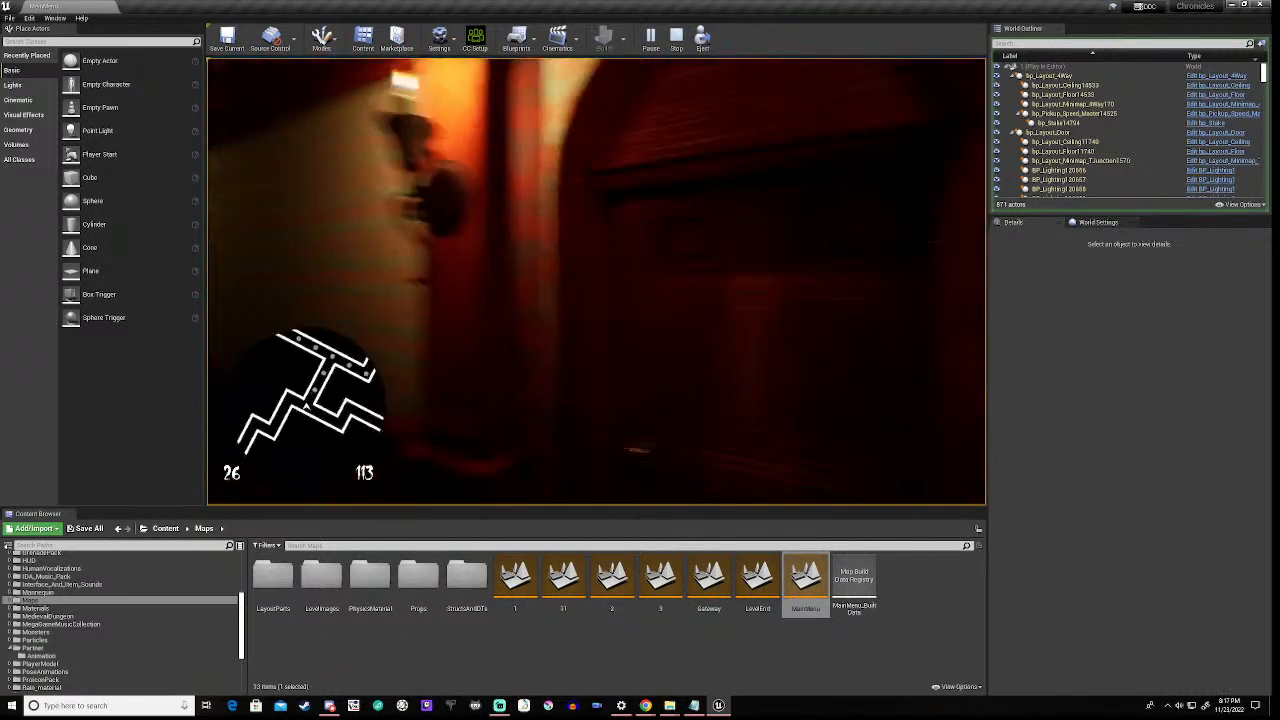
pyautogui.press('w')
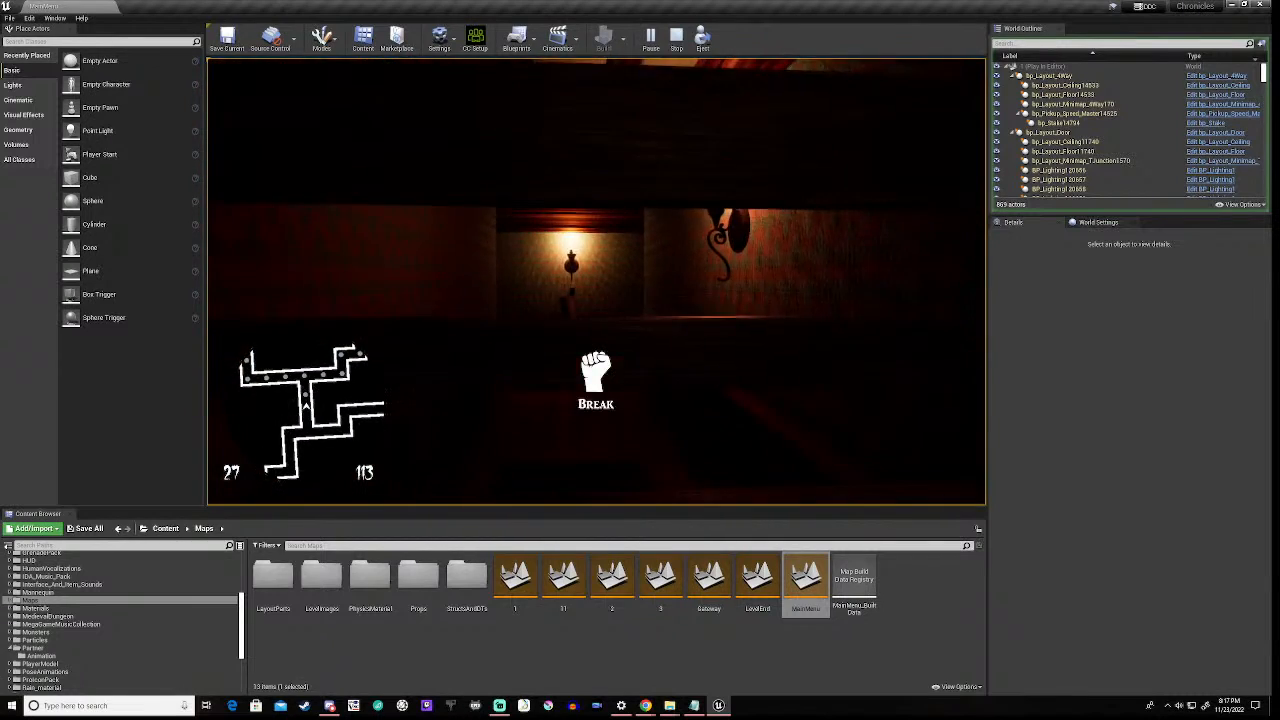
pyautogui.press('w')
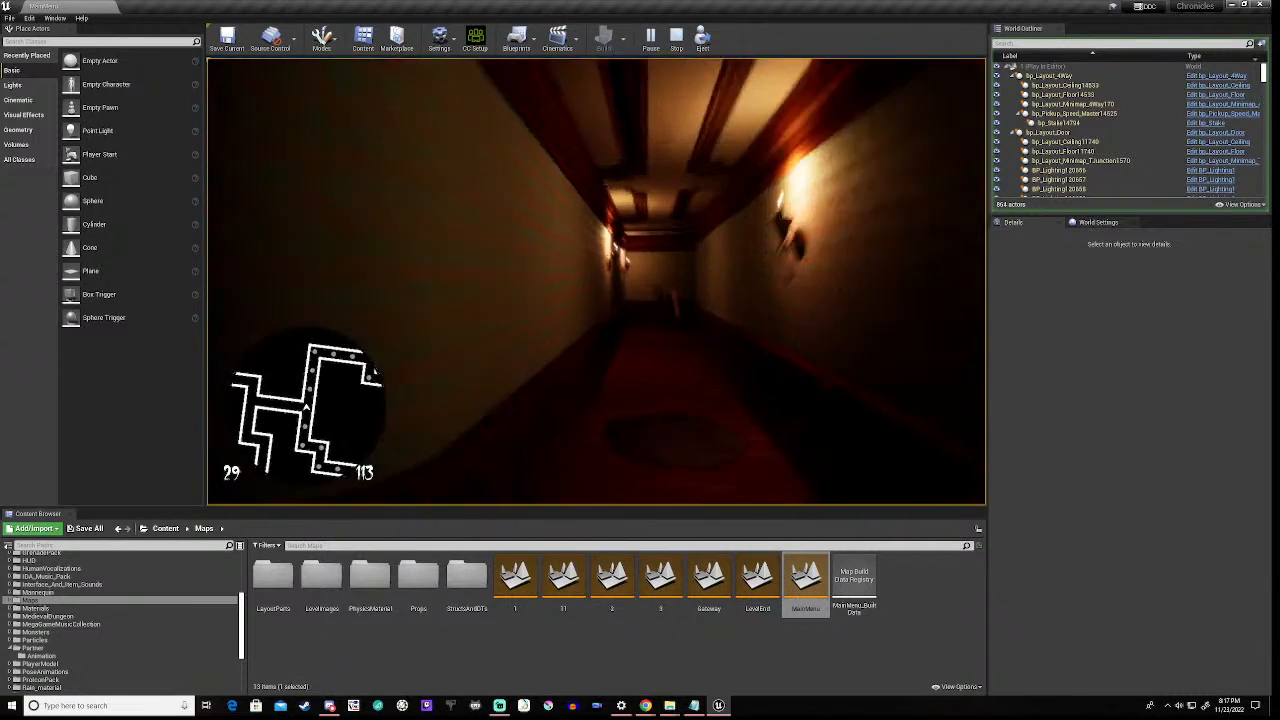
pyautogui.press('w')
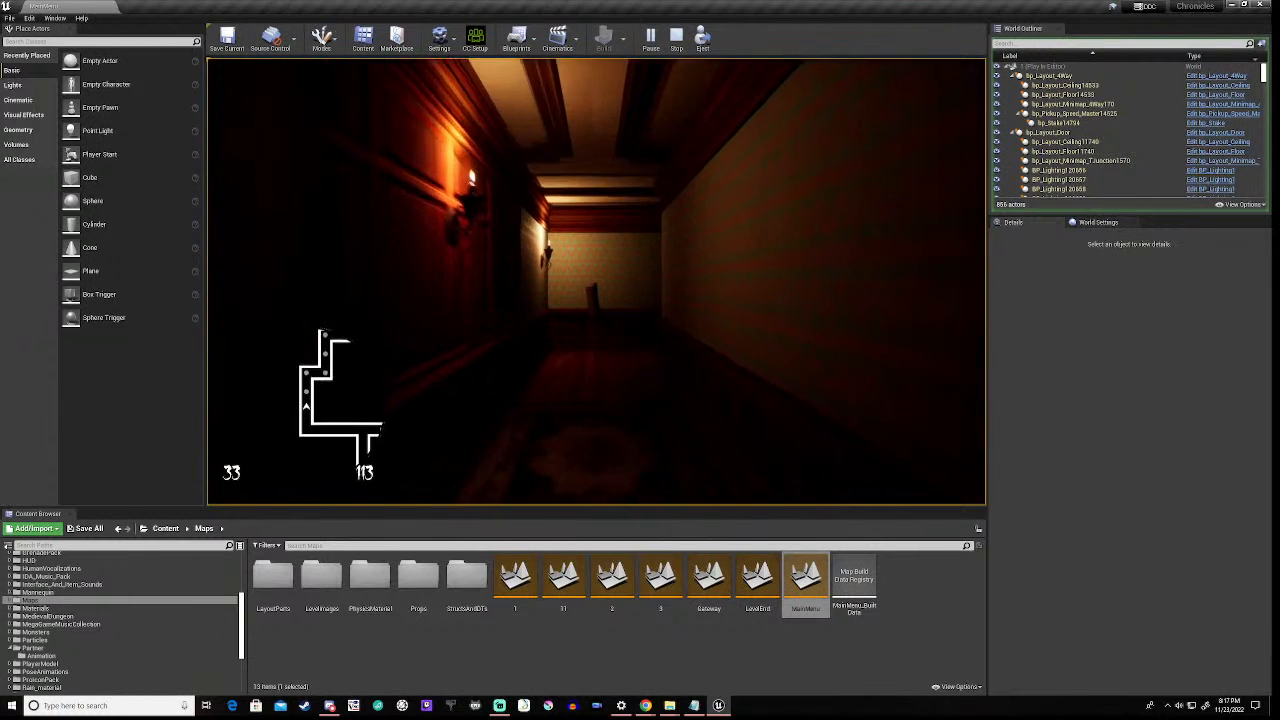
pyautogui.press('w')
pyautogui.press('w')
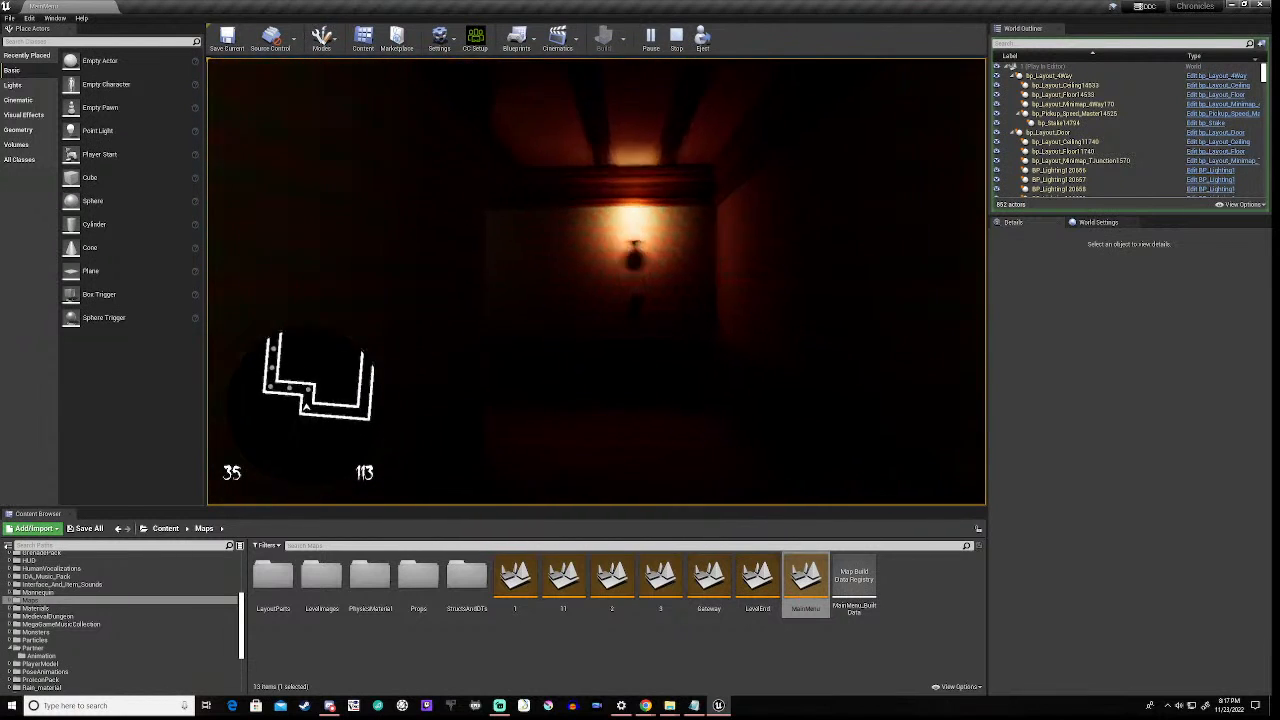
pyautogui.press('w')
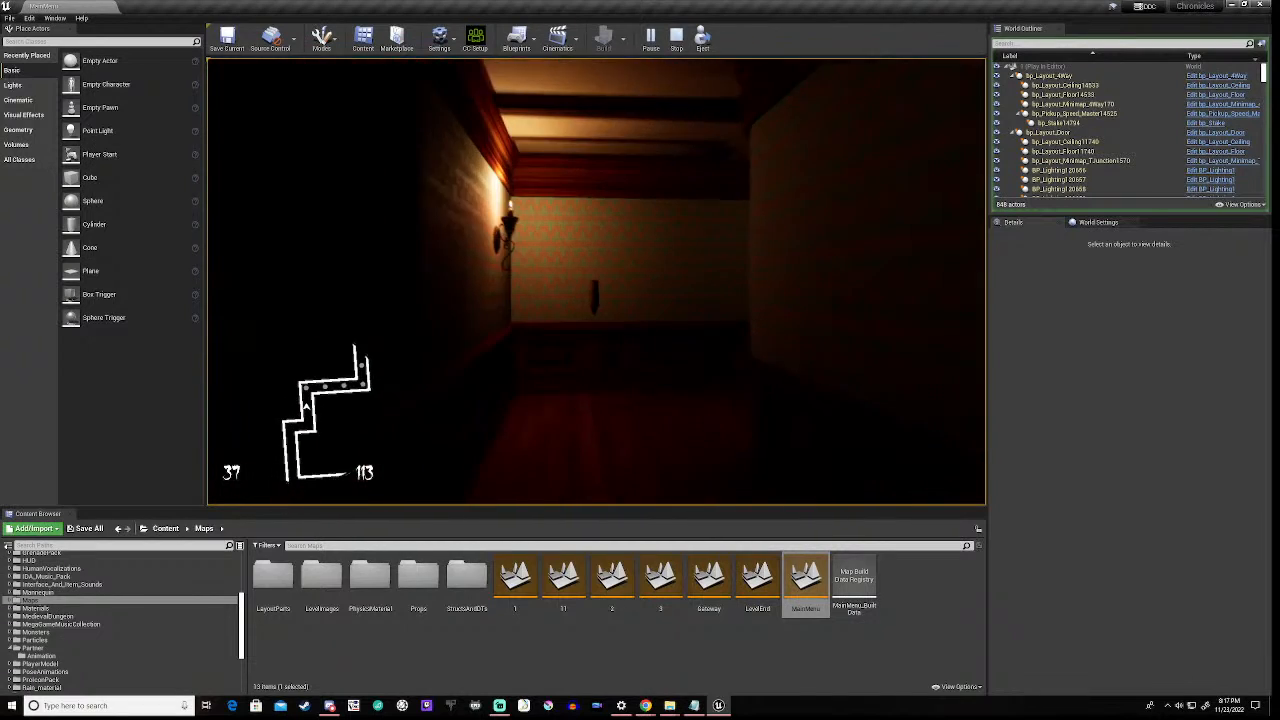
pyautogui.press('w')
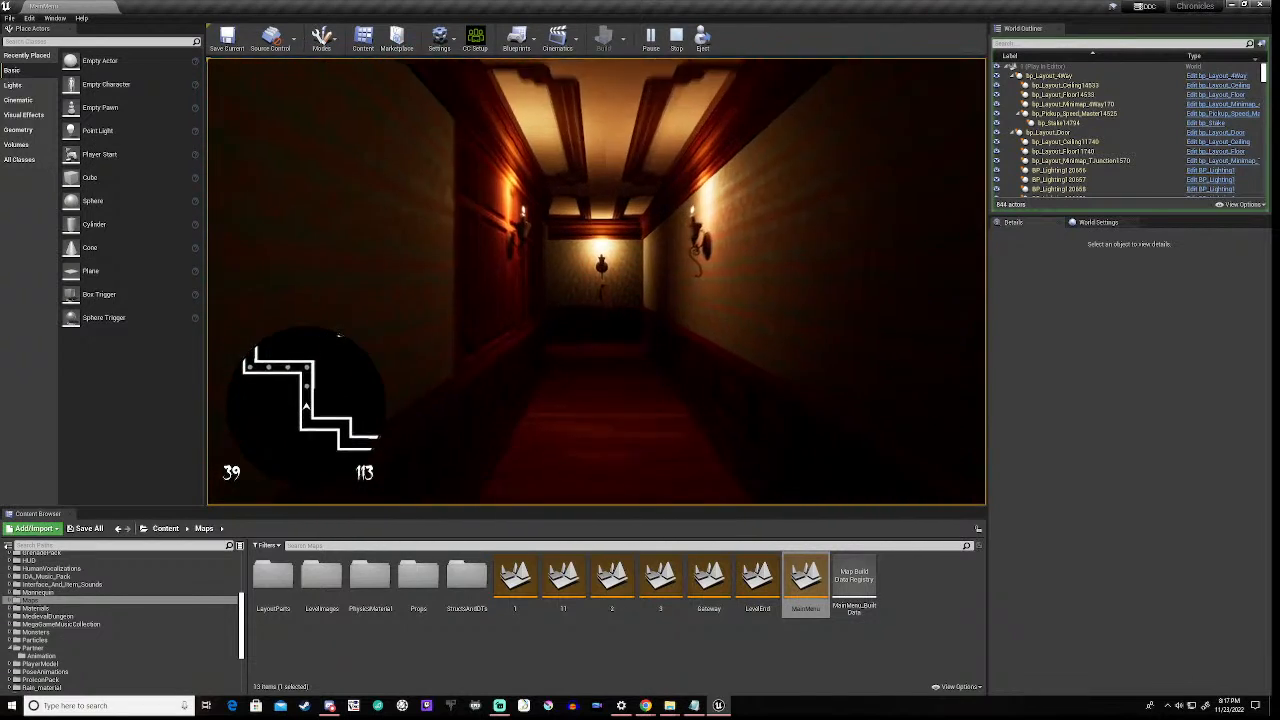
pyautogui.press('w')
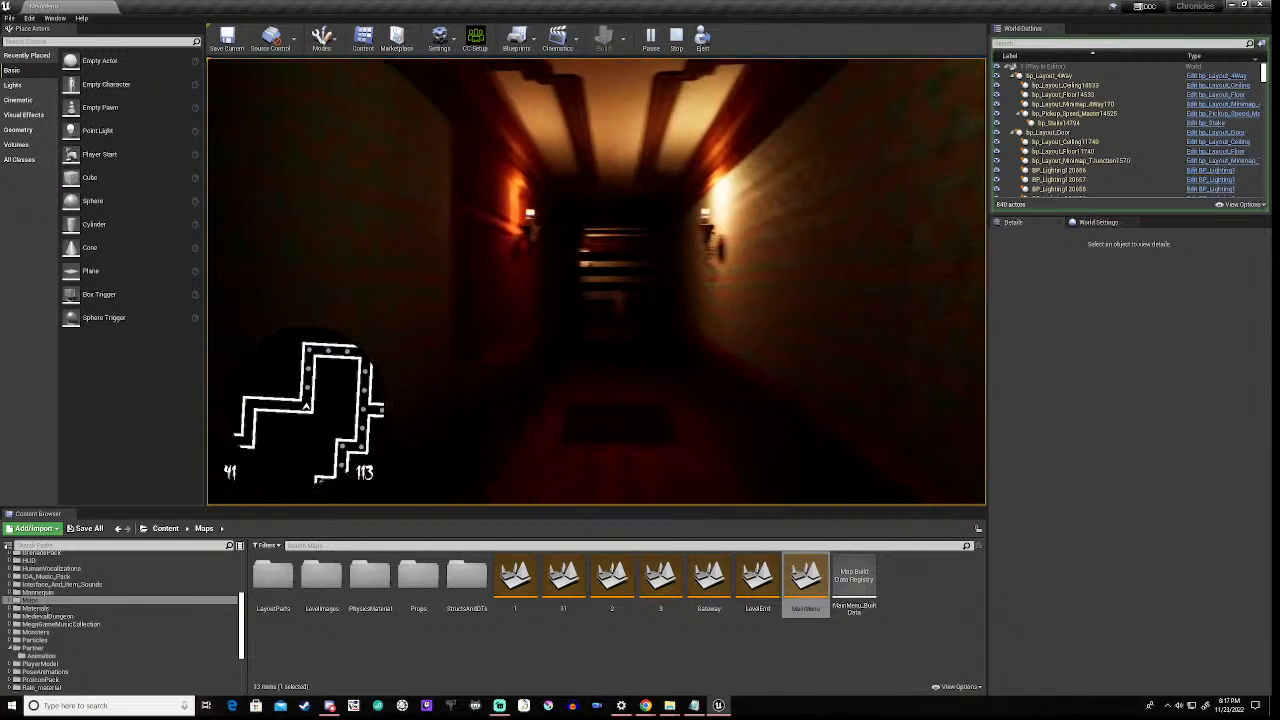
# - Break through the successive boarded barriers and collect pickups along the route to the four-way crossing
pyautogui.press('w')
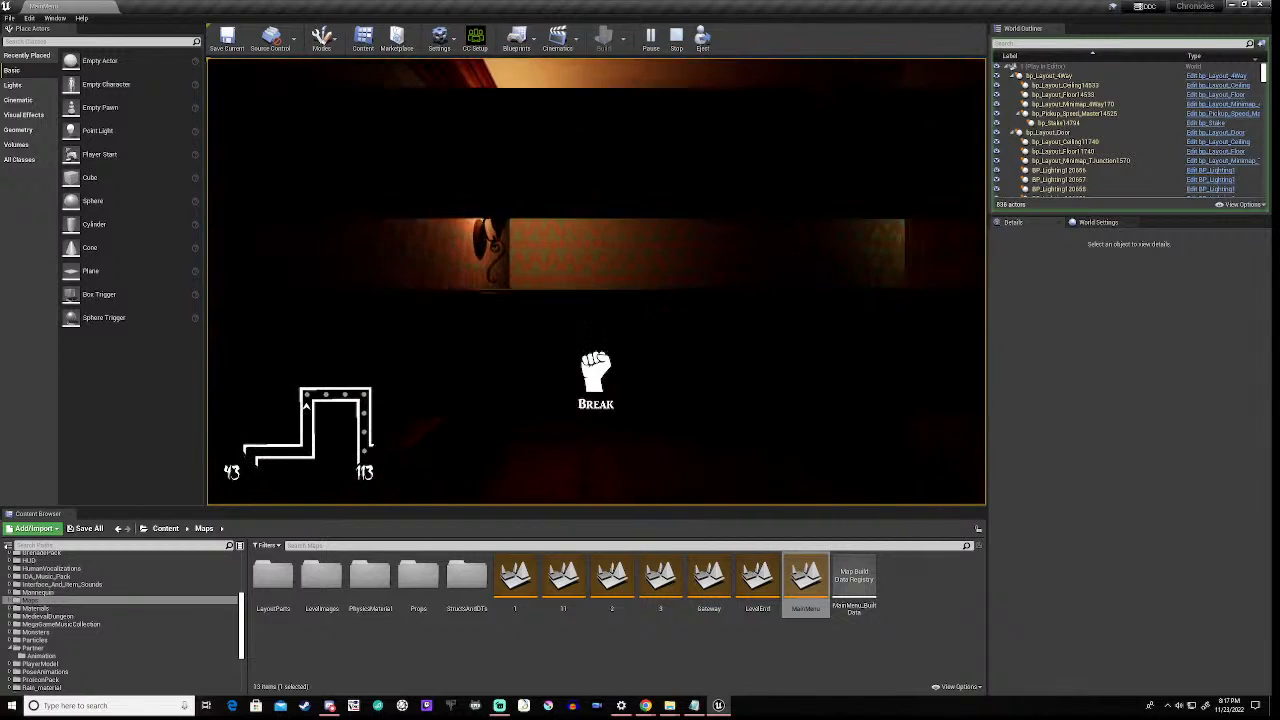
pyautogui.press('w')
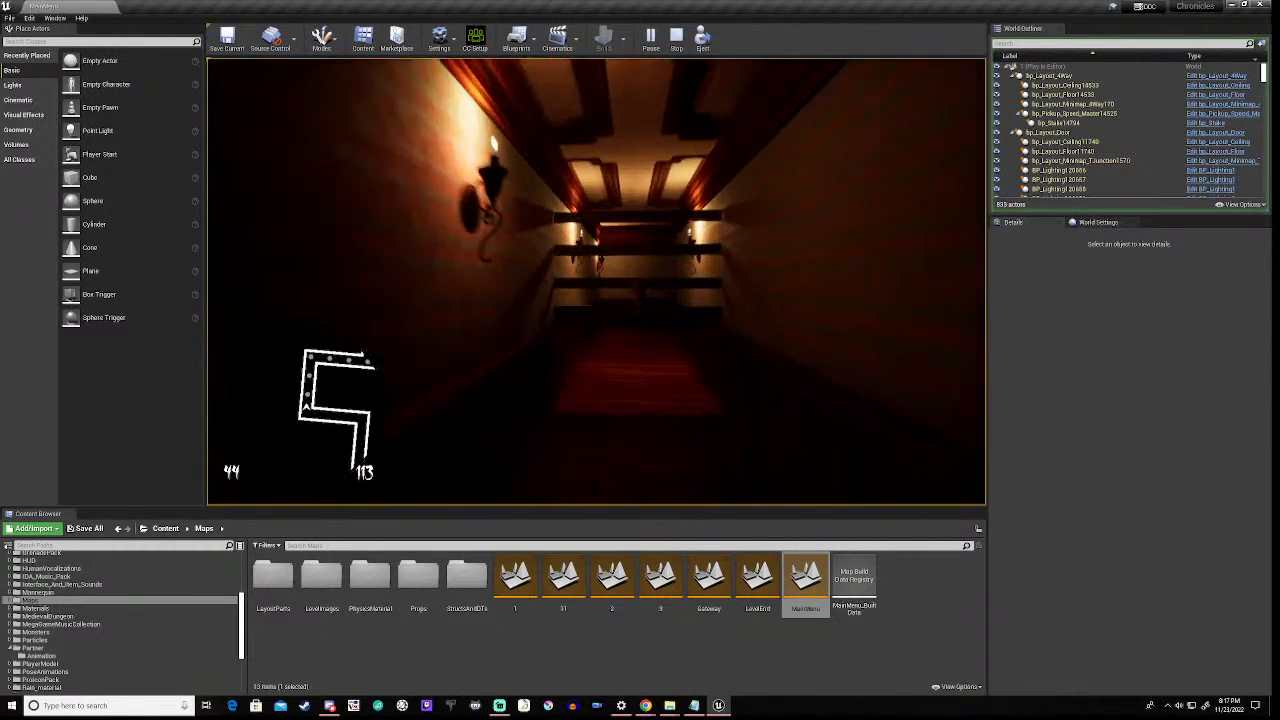
pyautogui.press('w')
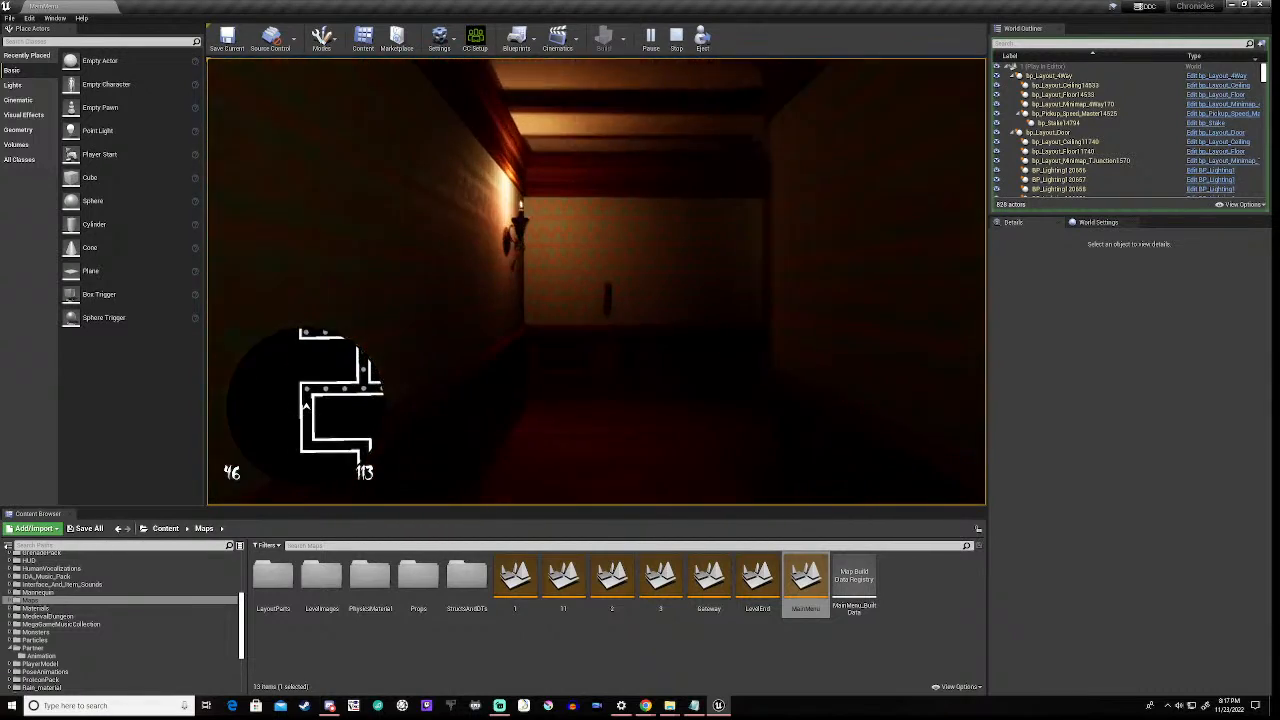
pyautogui.press('w')
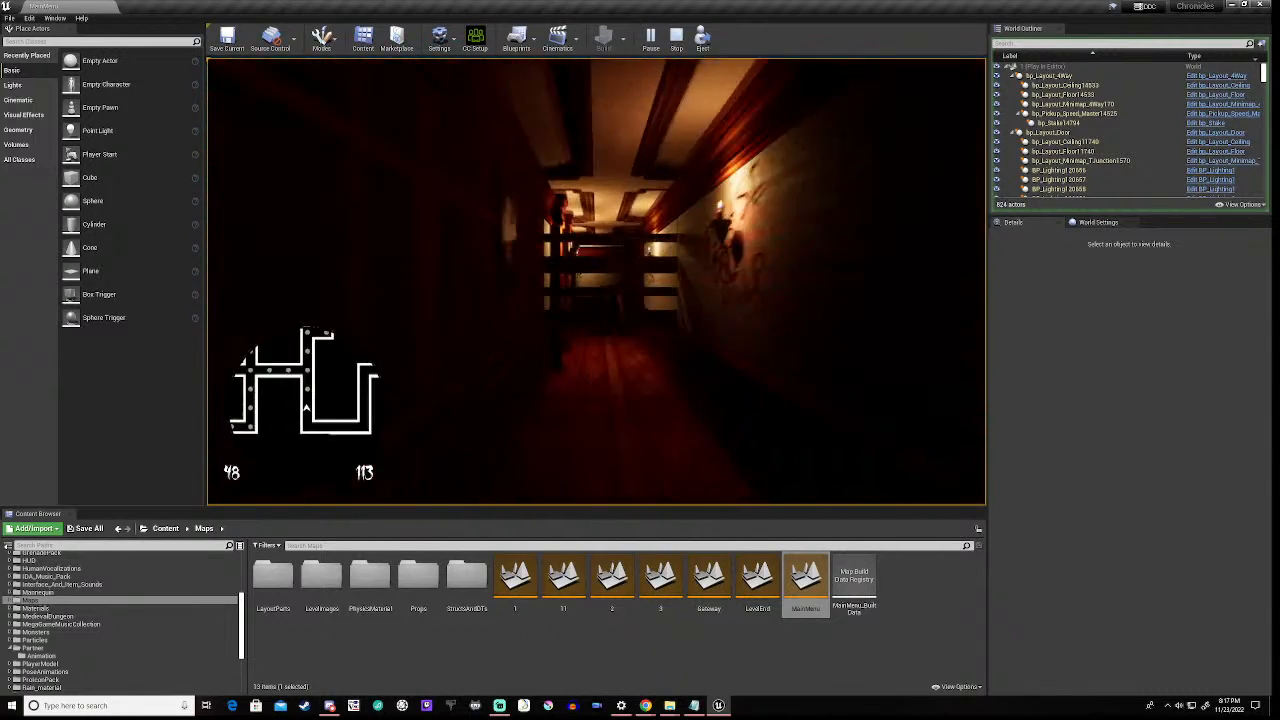
pyautogui.press('w')
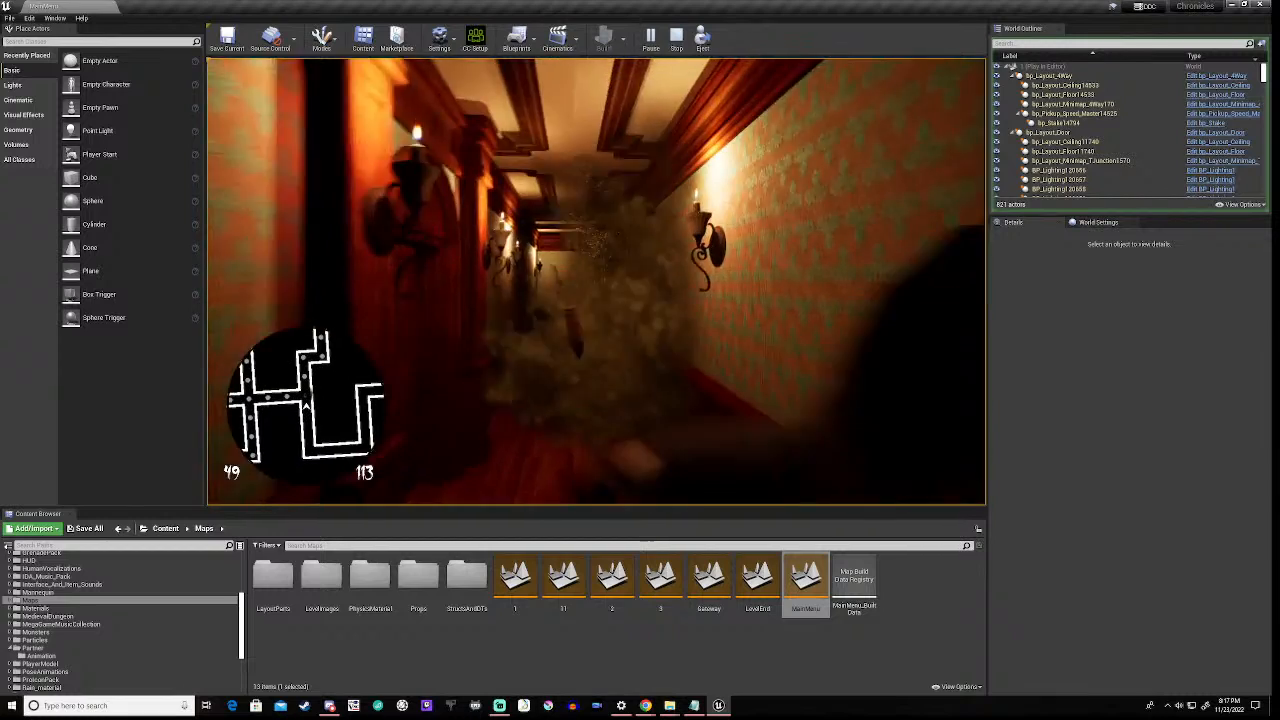
pyautogui.press('w')
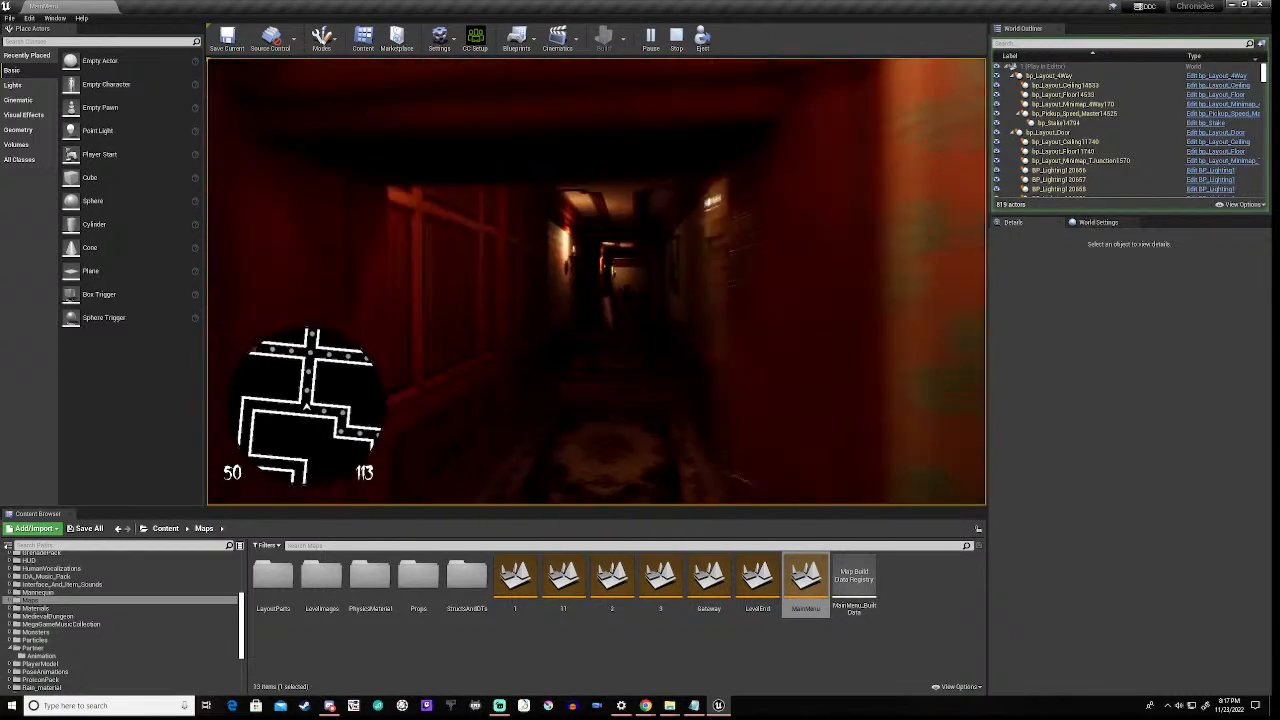
pyautogui.press('w')
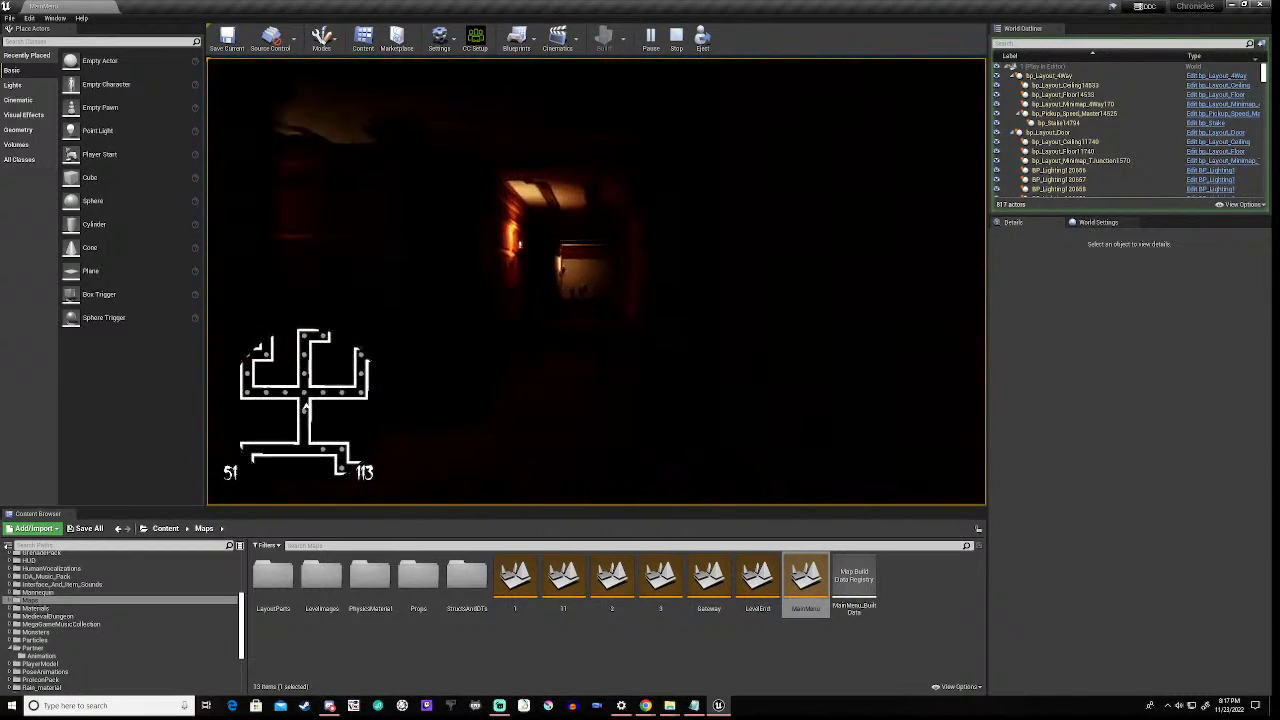
# - Clear pickups from the boarded corridors beyond the four-way crossing, following the winding loop to the long straight hallway
pyautogui.press('w')
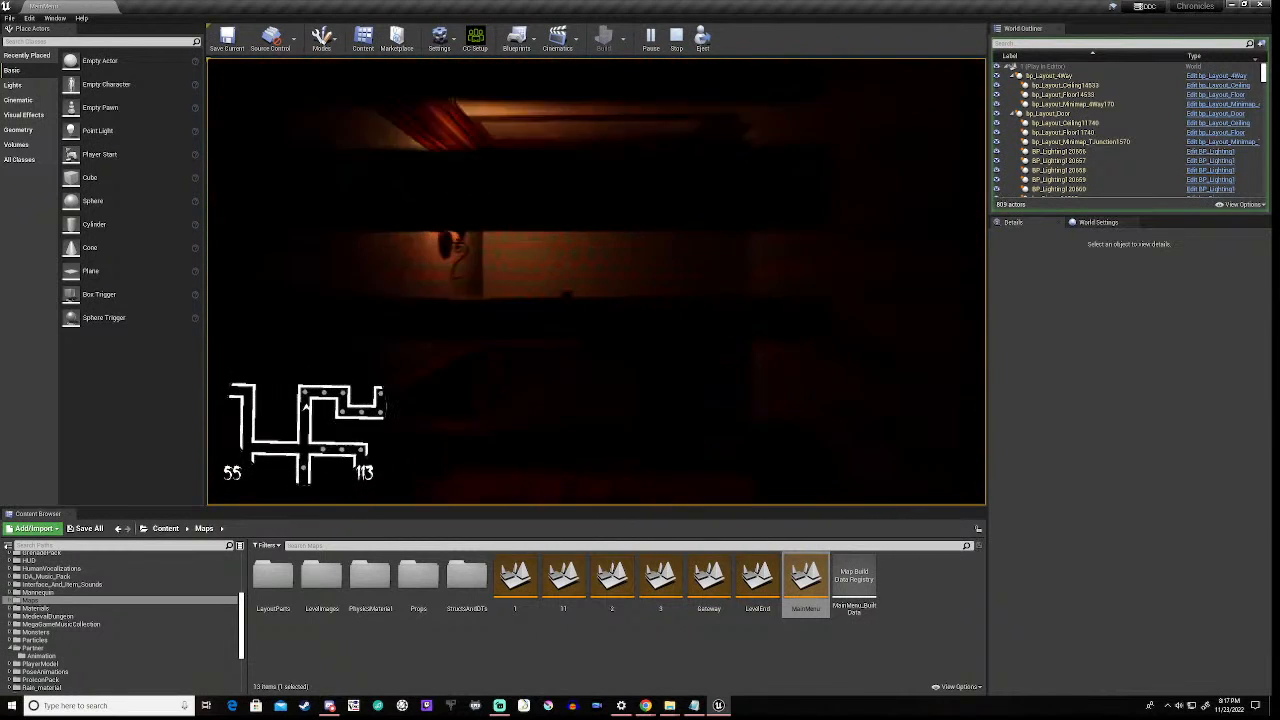
pyautogui.press('w')
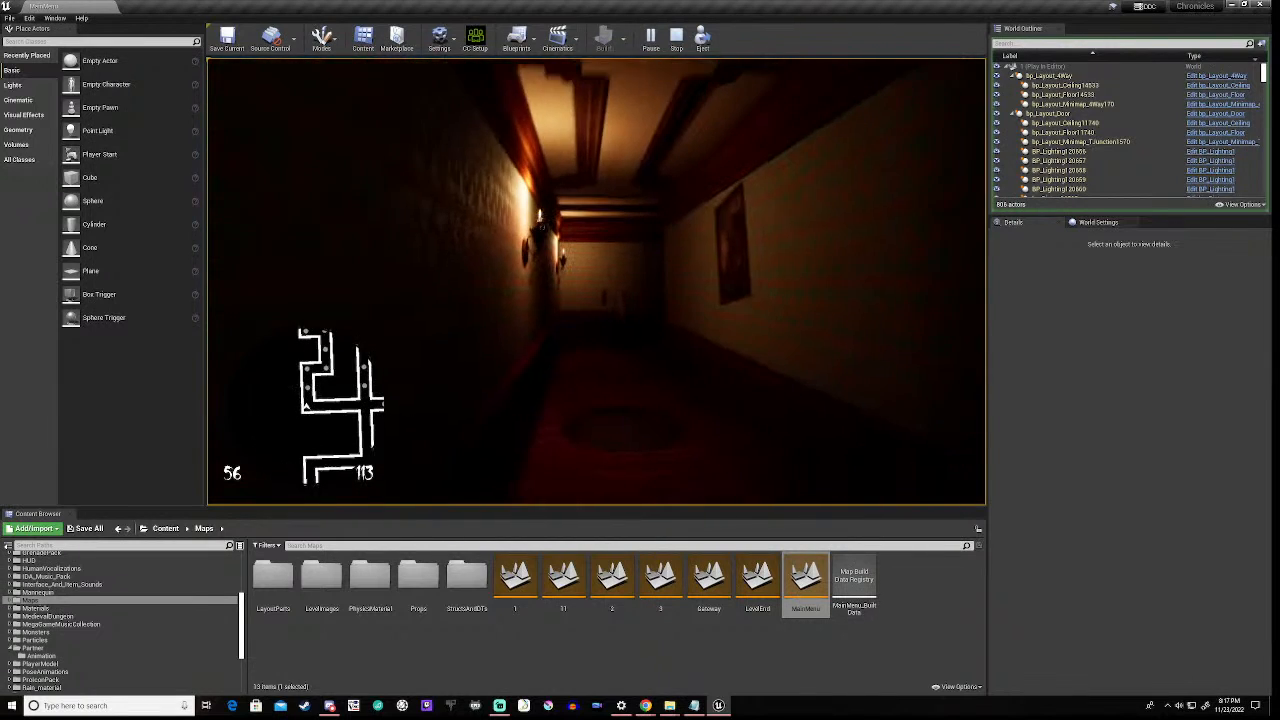
pyautogui.press('w')
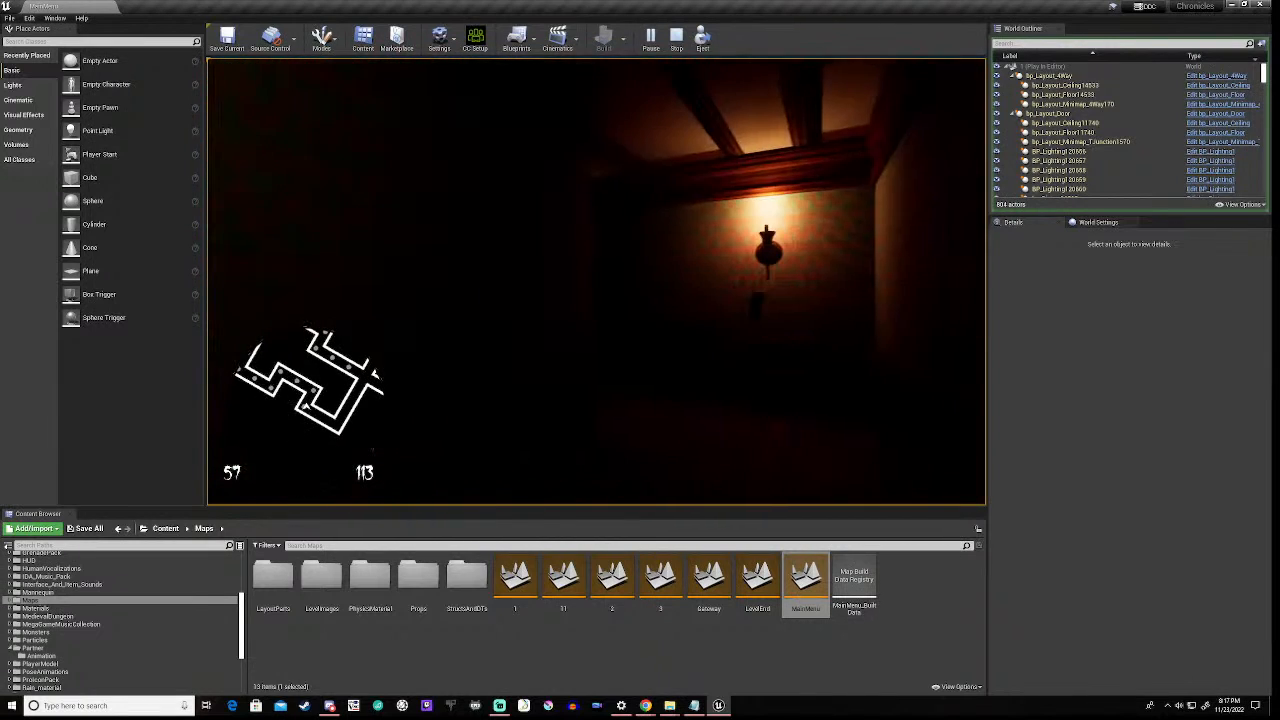
pyautogui.press('w')
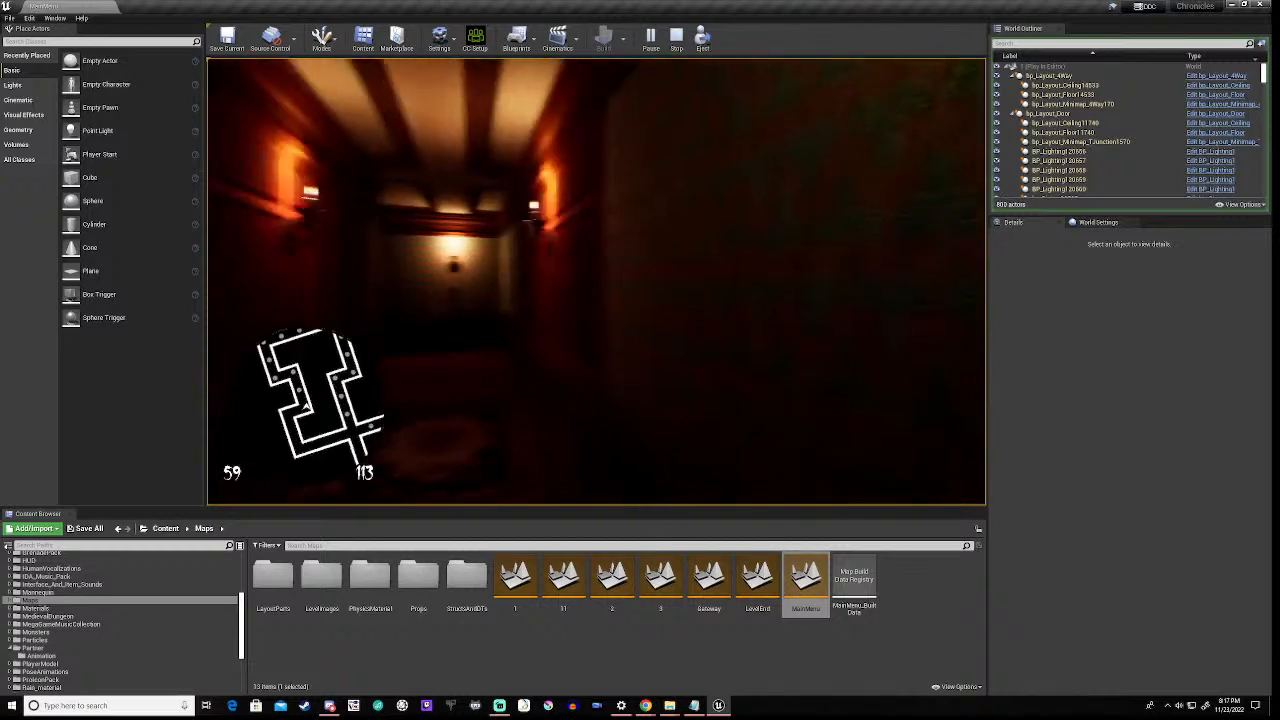
pyautogui.press('w')
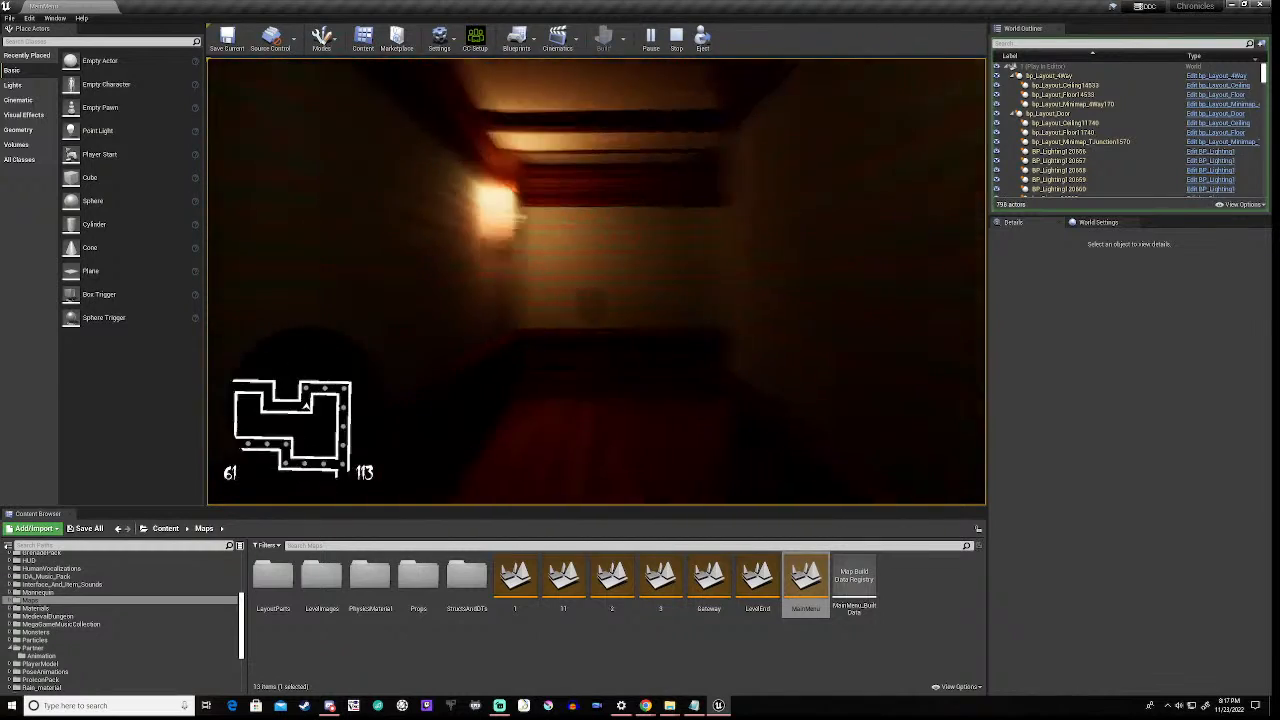
pyautogui.press('w')
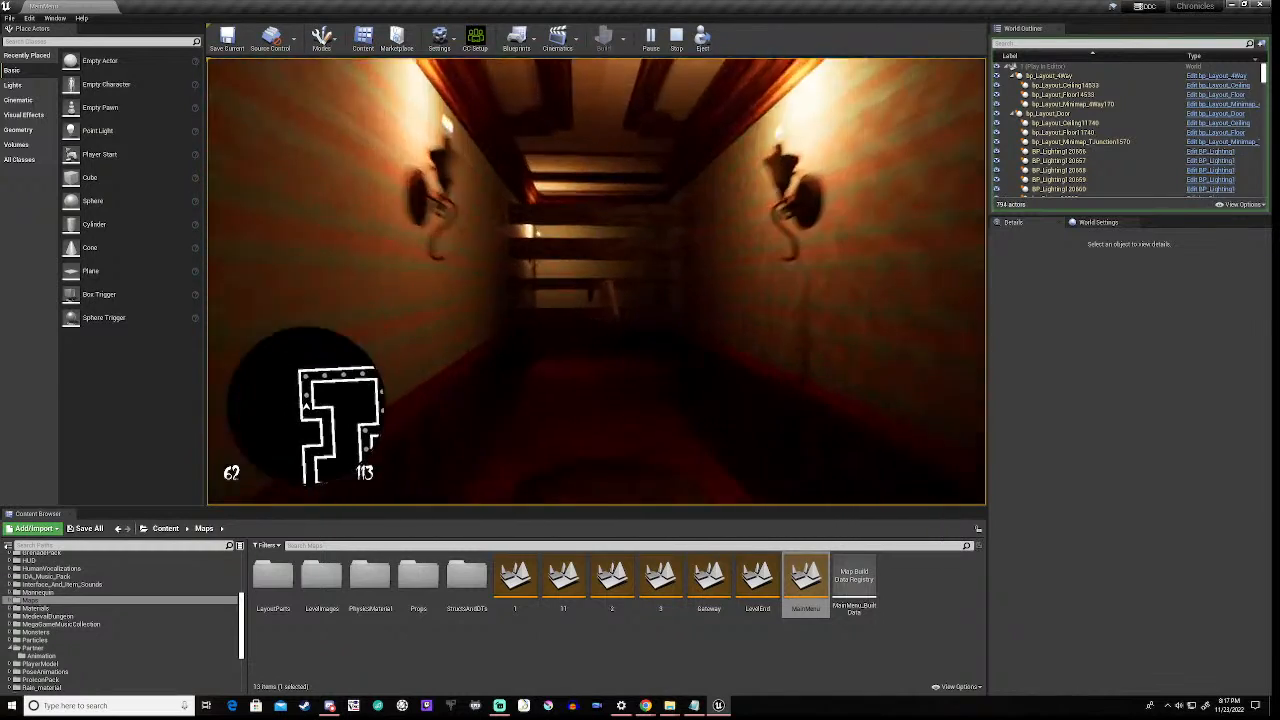
pyautogui.press('w')
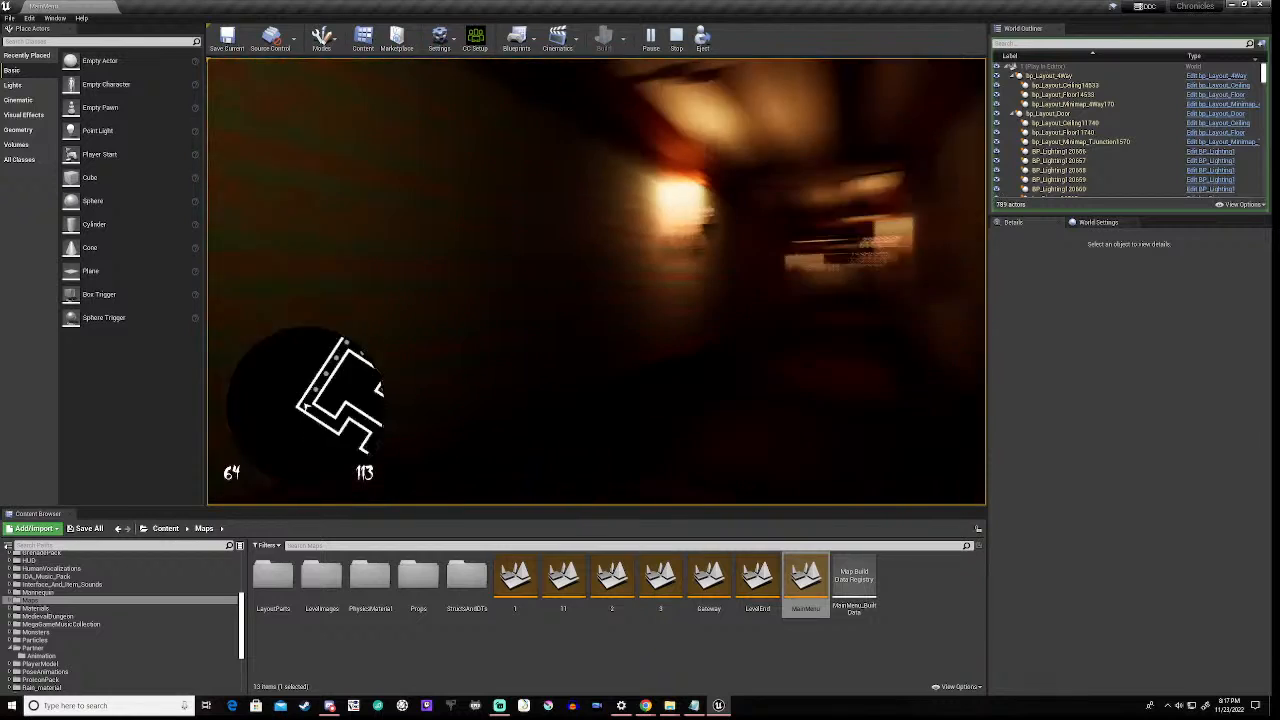
pyautogui.press('w')
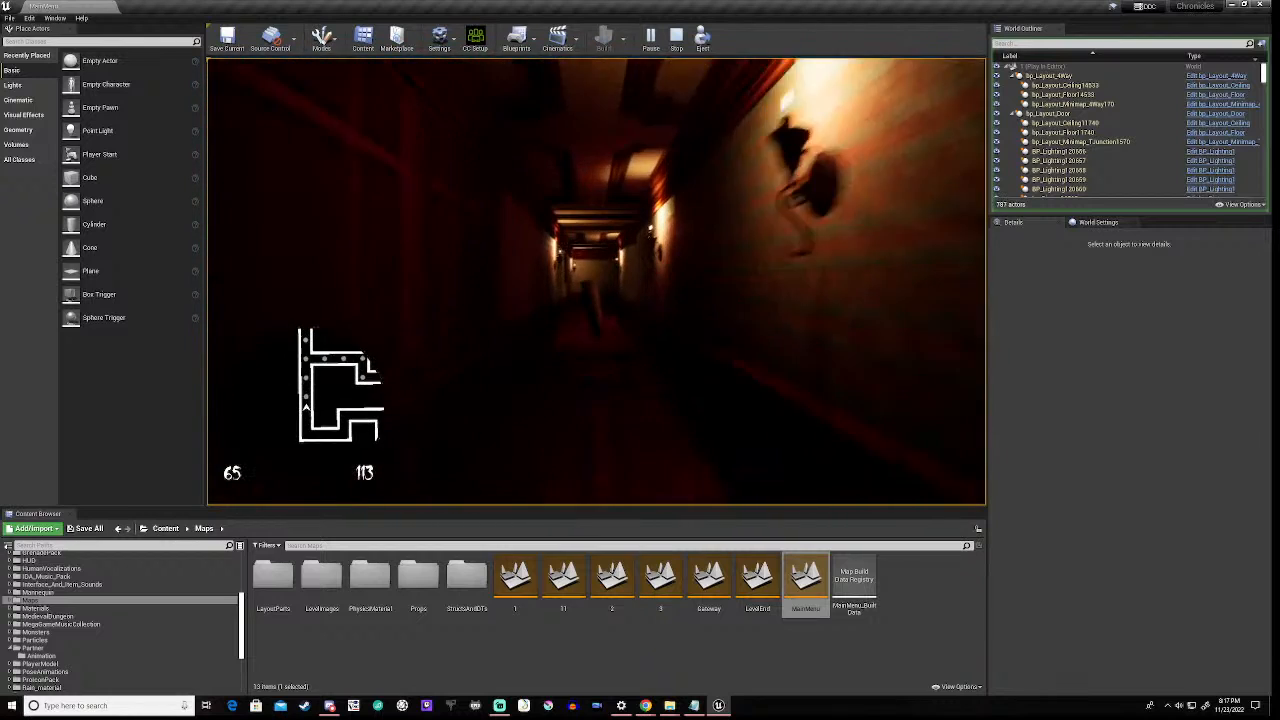
# - Collect the pickups along the long hallway and through the zigzag corridors up to the four-way crossing
pyautogui.press('w')
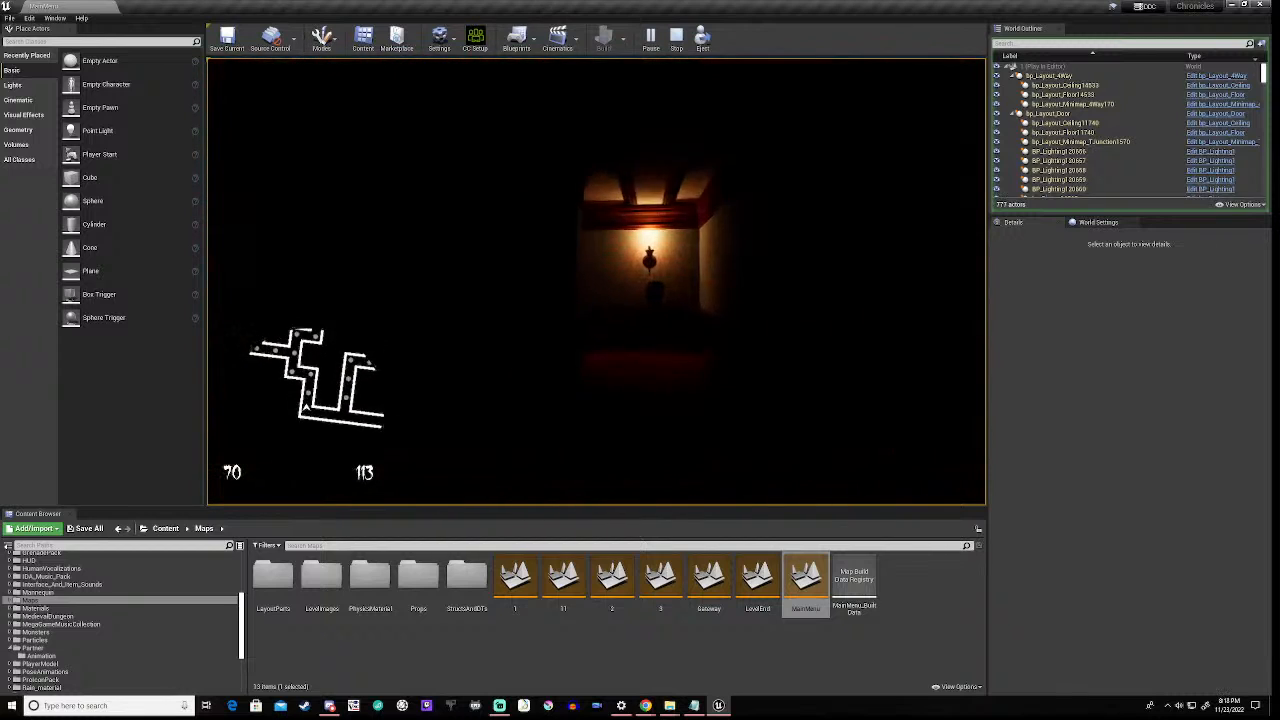
pyautogui.press('w')
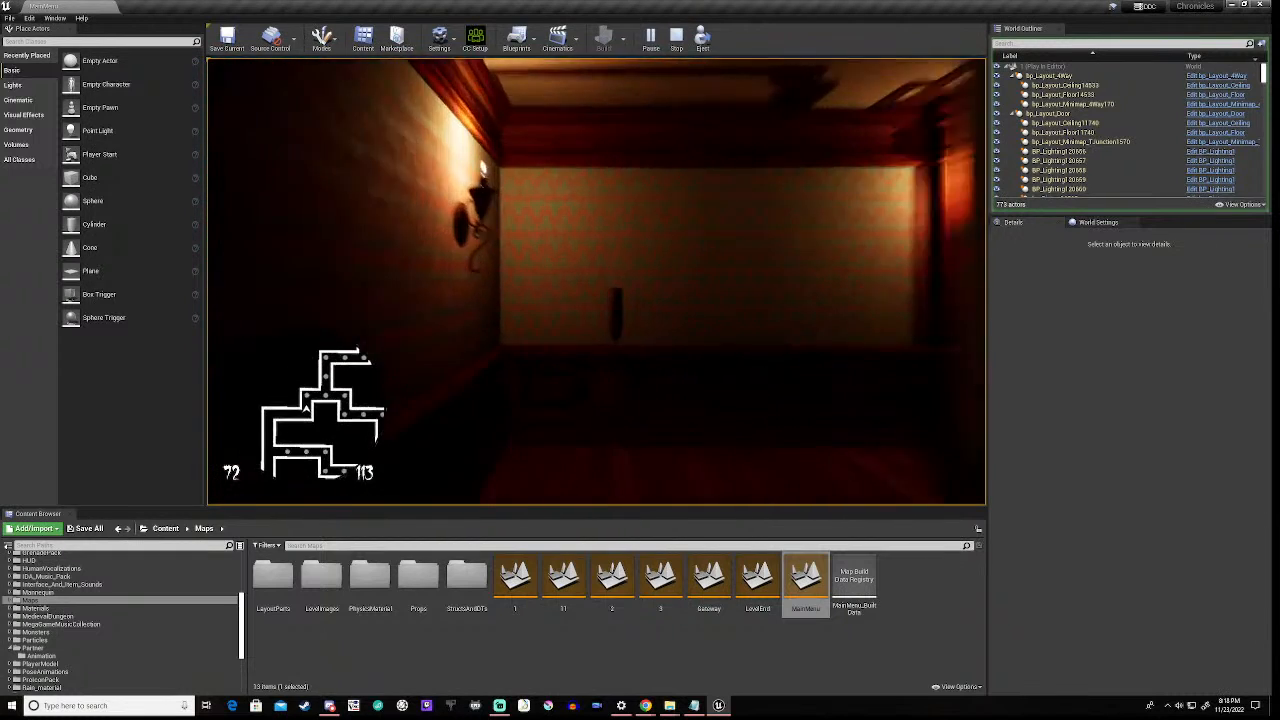
pyautogui.press('w')
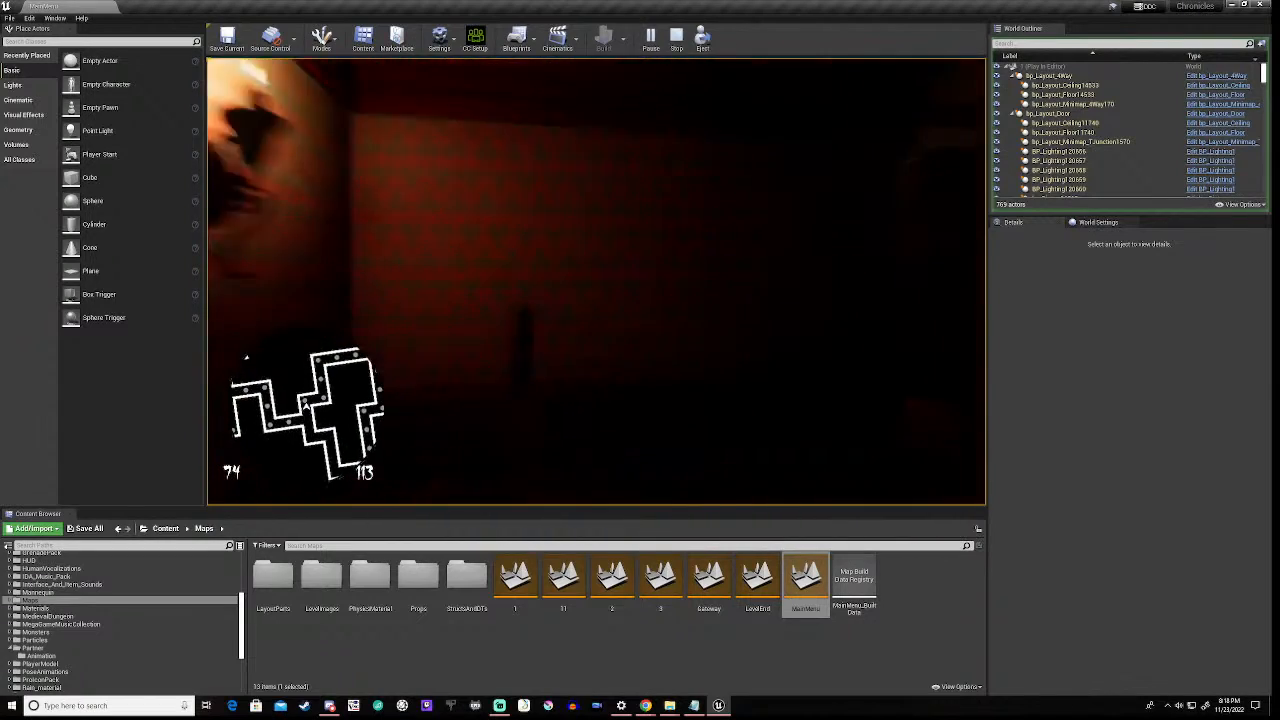
pyautogui.press('w')
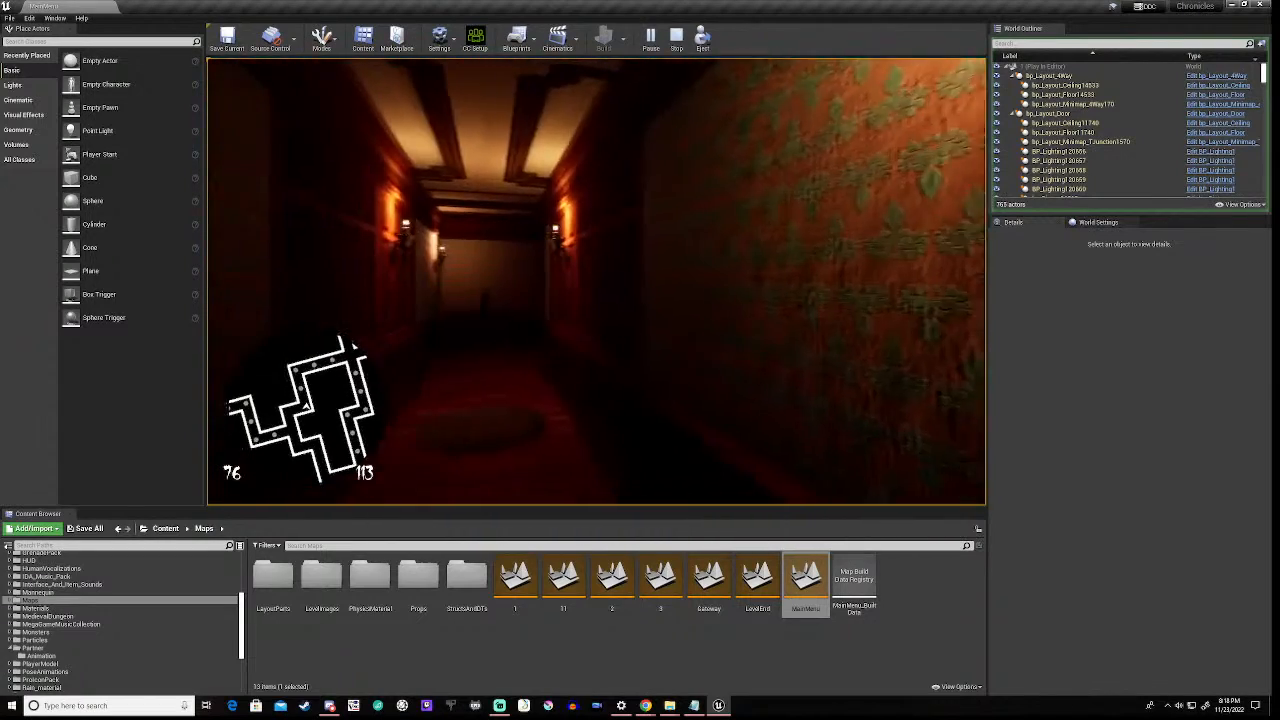
pyautogui.press('w')
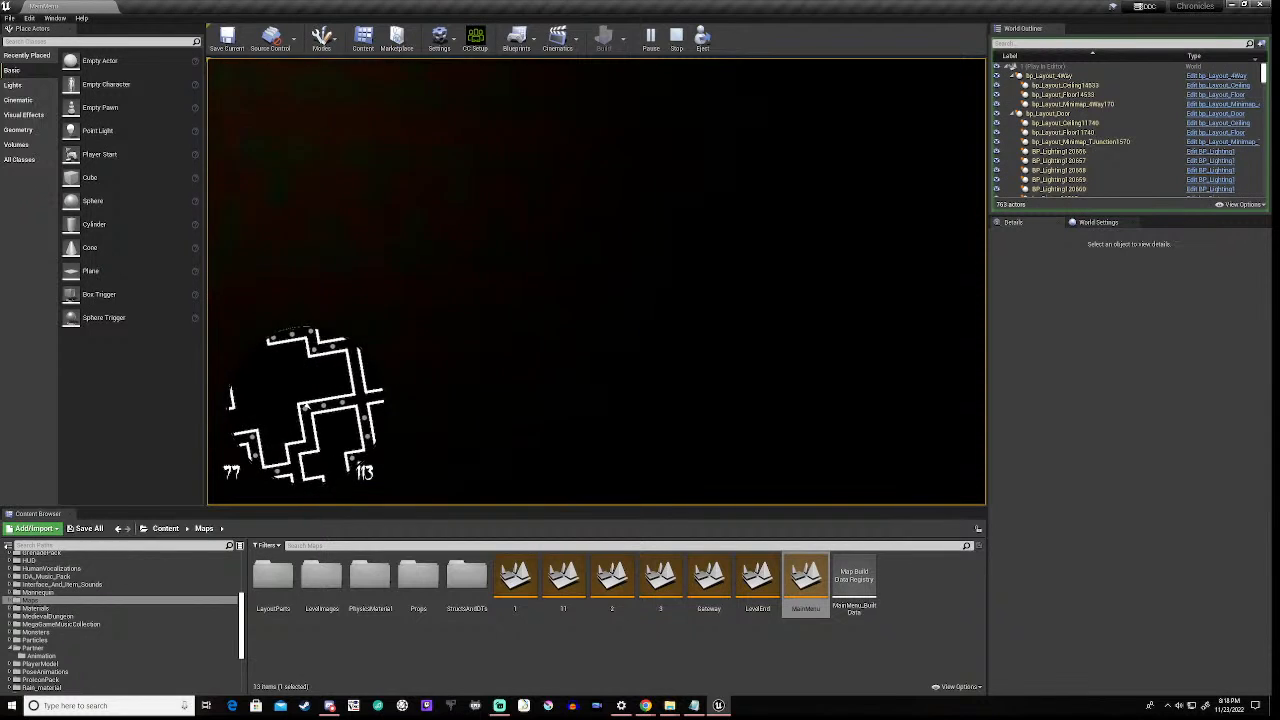
pyautogui.press('w')
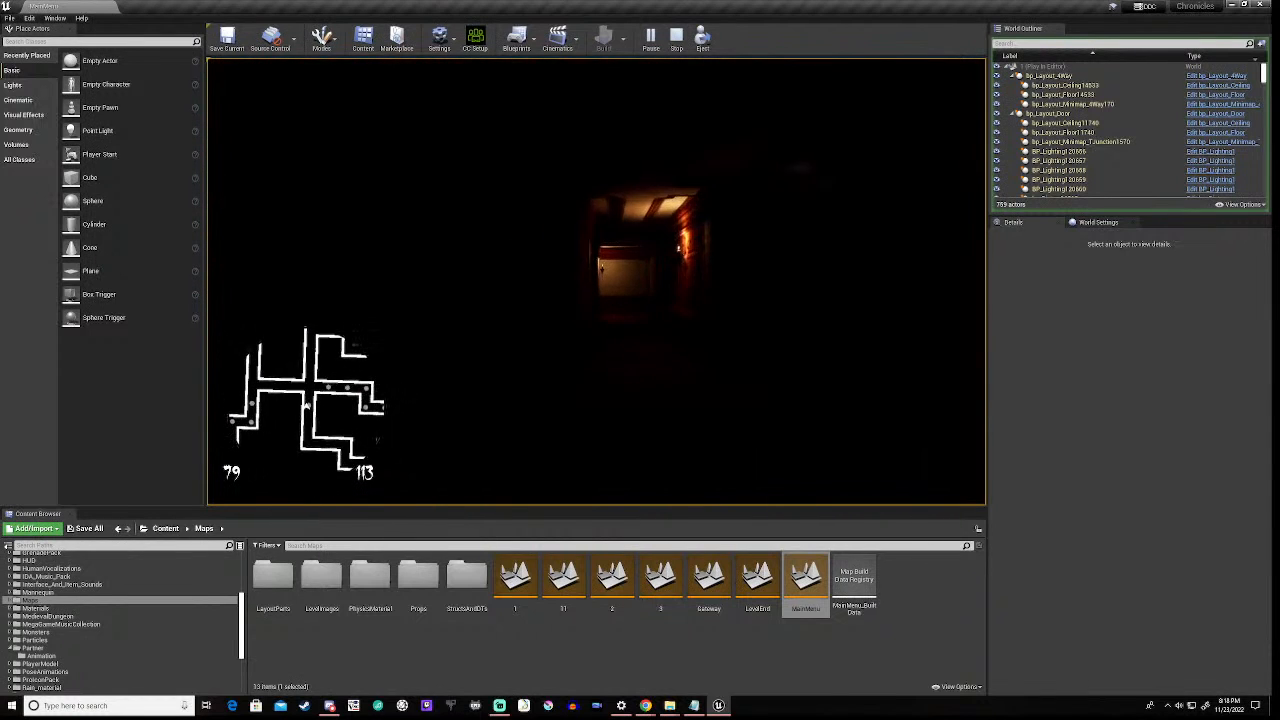
# - Clear the pickups from the winding corridor beyond the four-way crossing, up to the T-junction at its end
pyautogui.press('w')
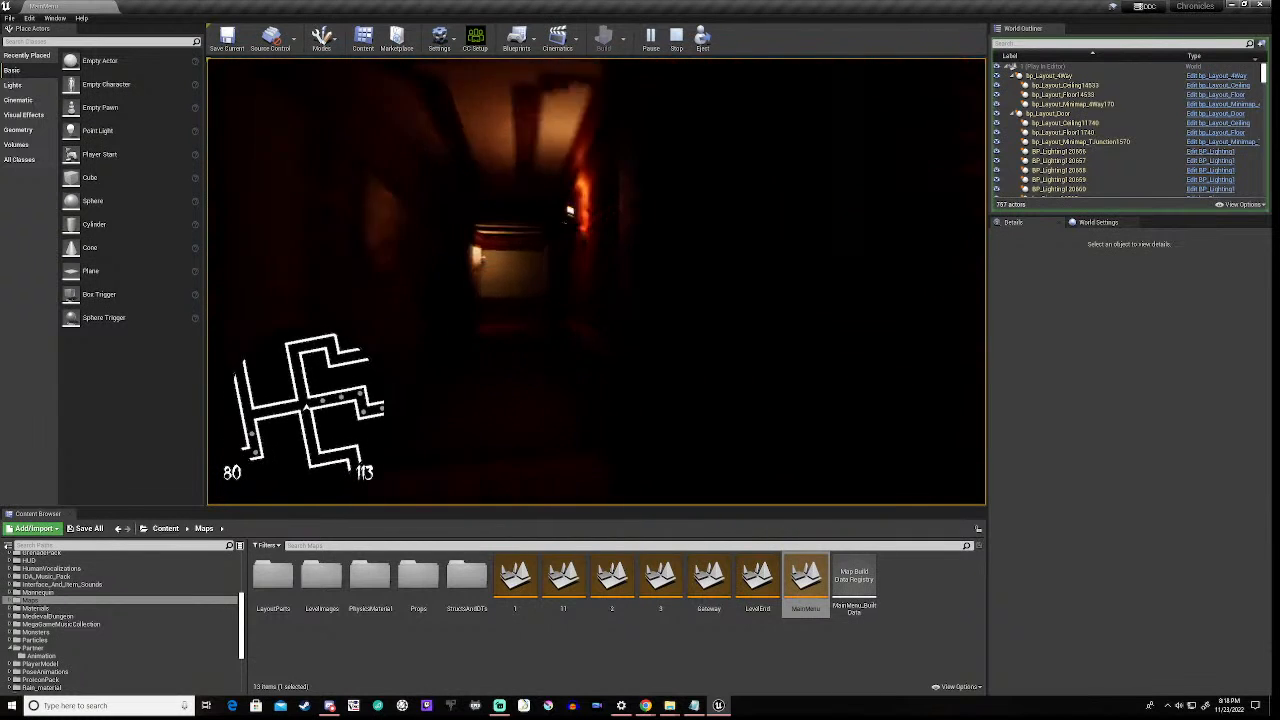
pyautogui.press('w')
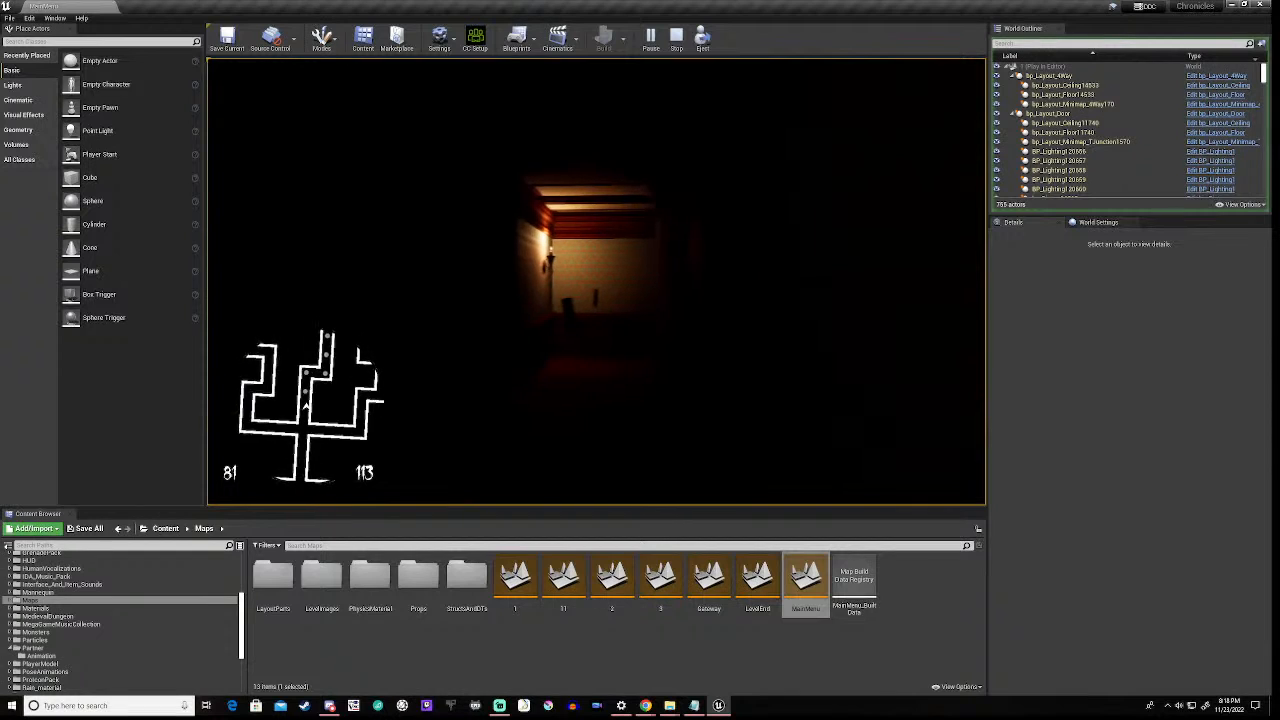
pyautogui.press('w')
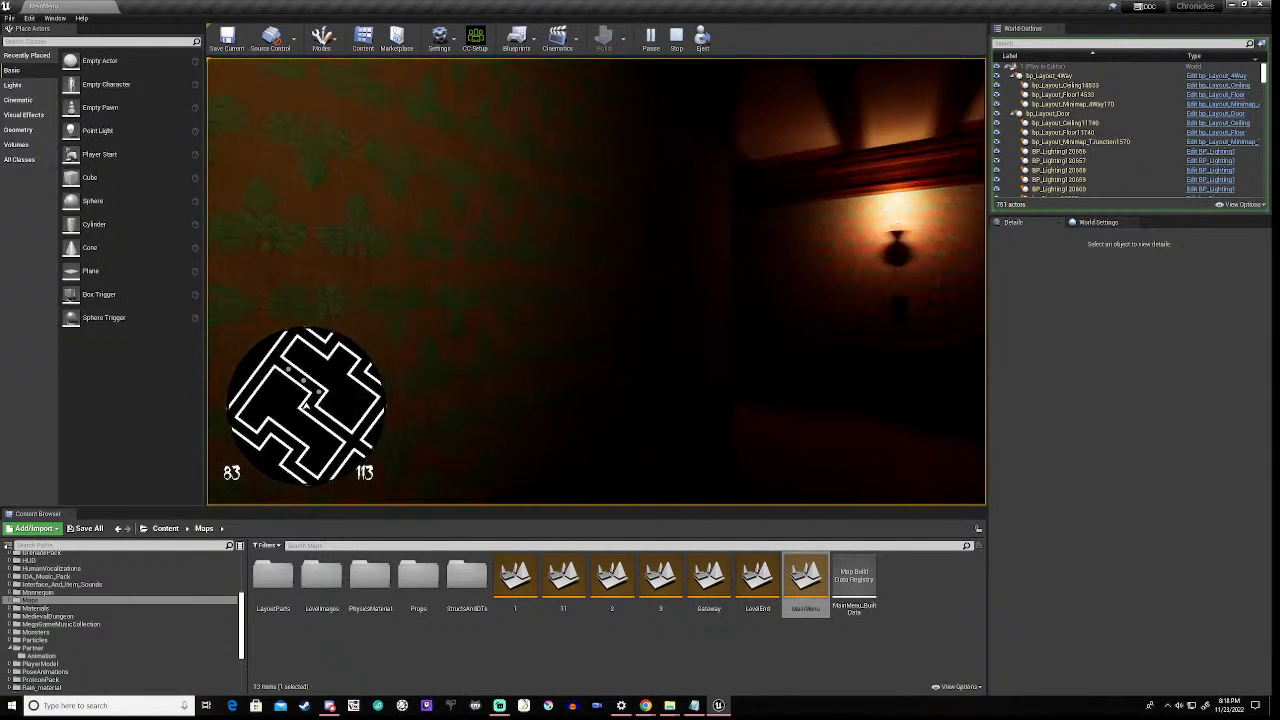
pyautogui.press('w')
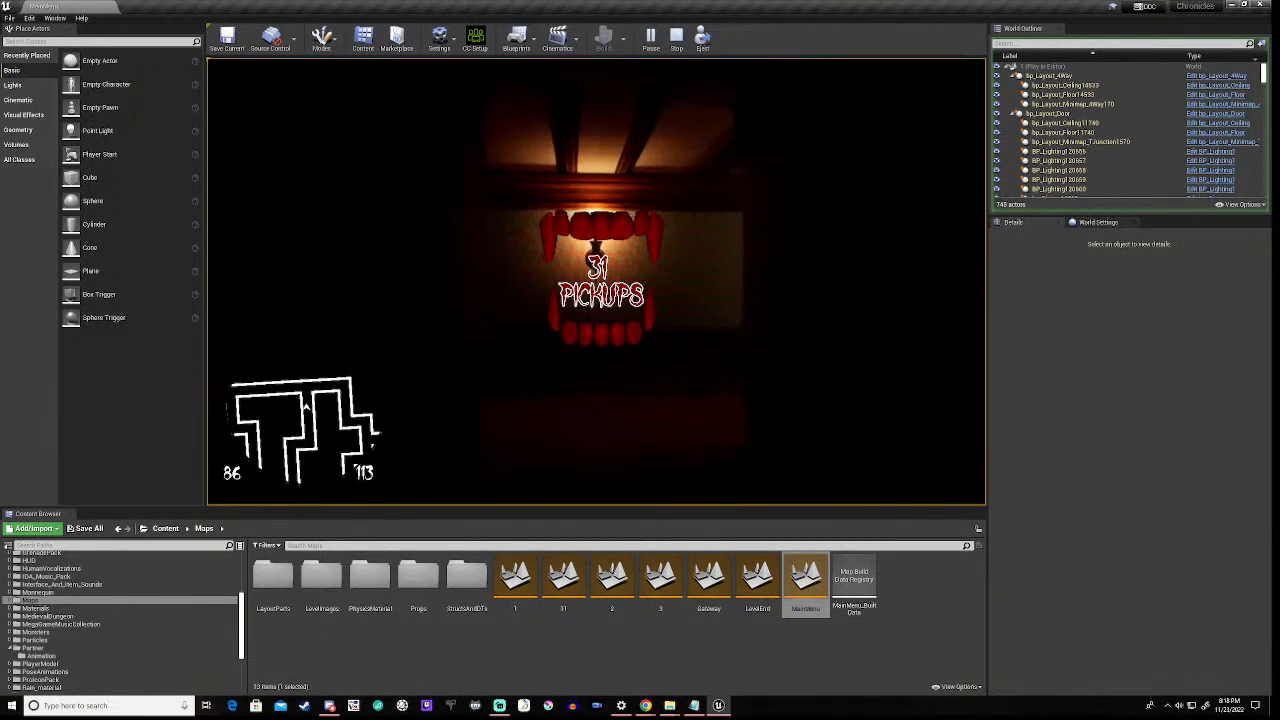
# - Pass through the cleared corridors to the next row of pickups, collect them and break the boards before the wood-panelled T-junction
pyautogui.press('w')
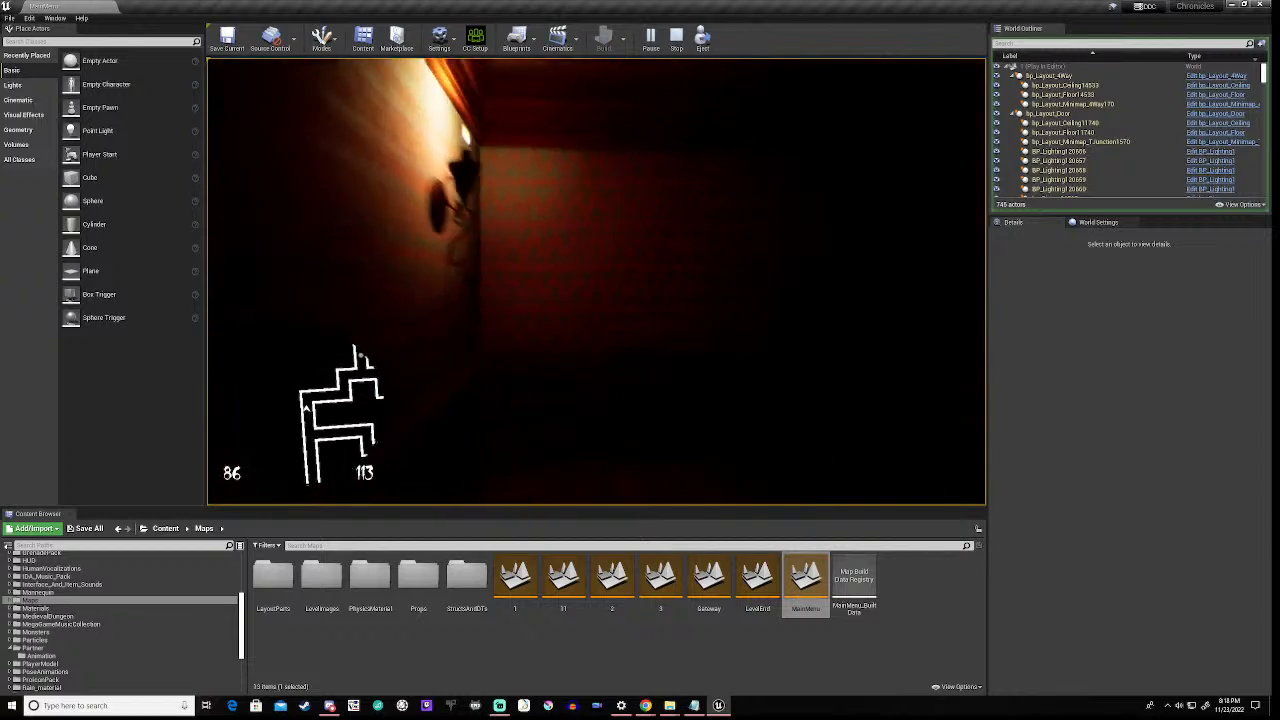
pyautogui.press('w')
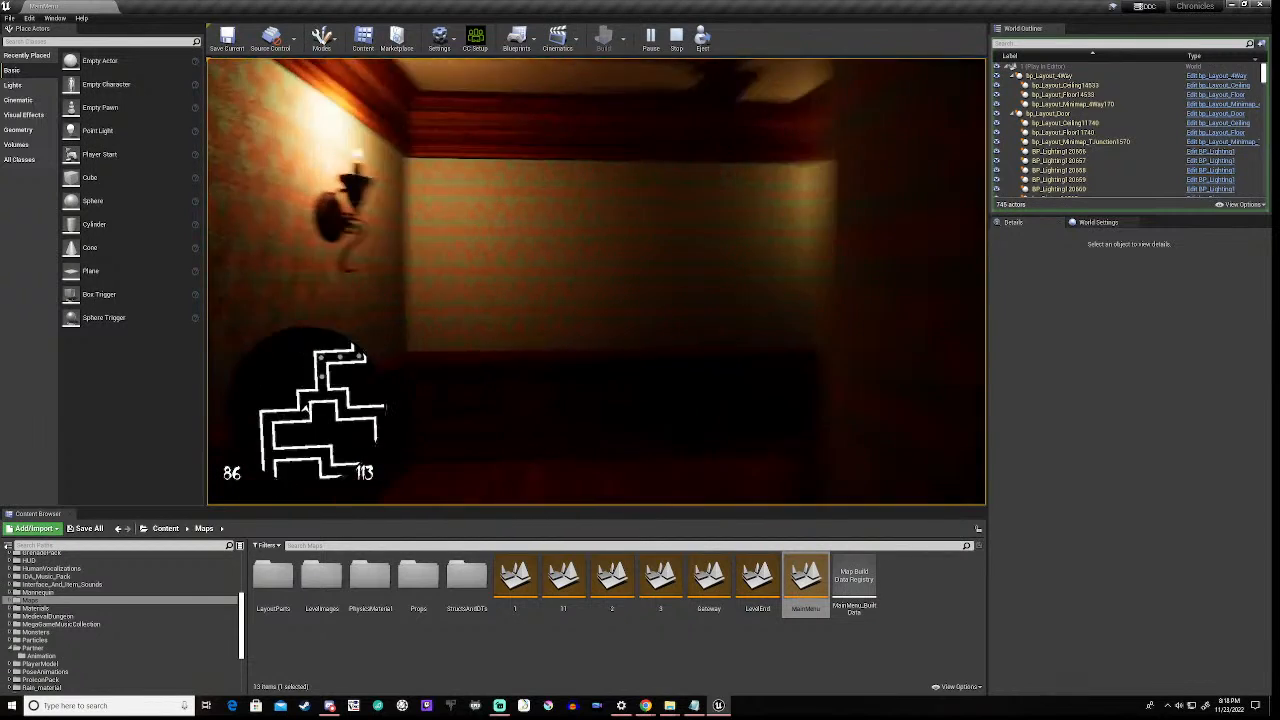
pyautogui.press('w')
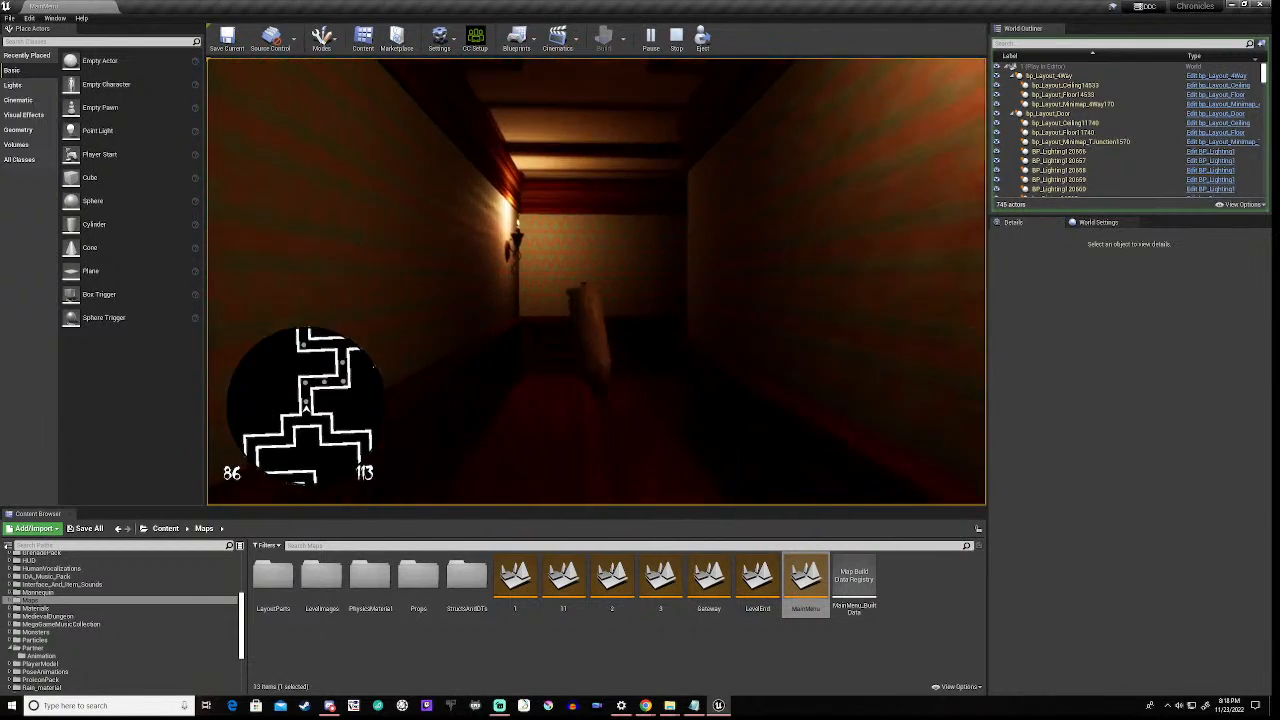
pyautogui.press('w')
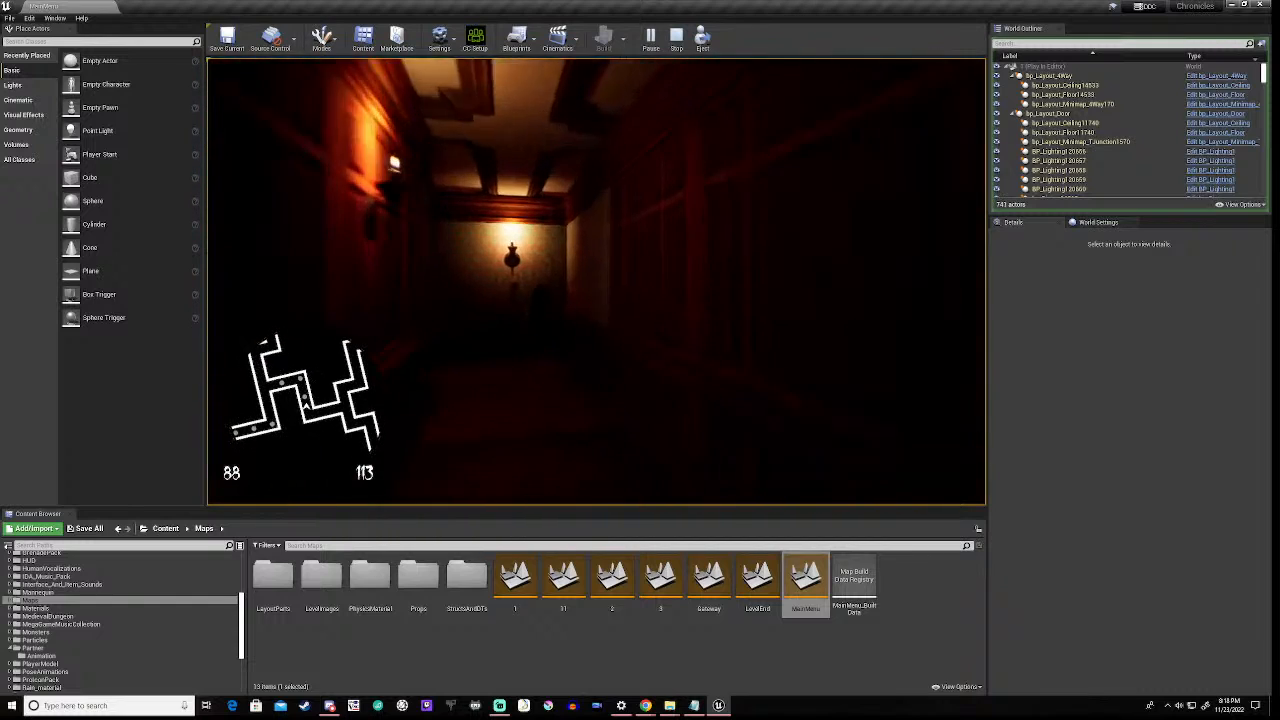
pyautogui.press('w')
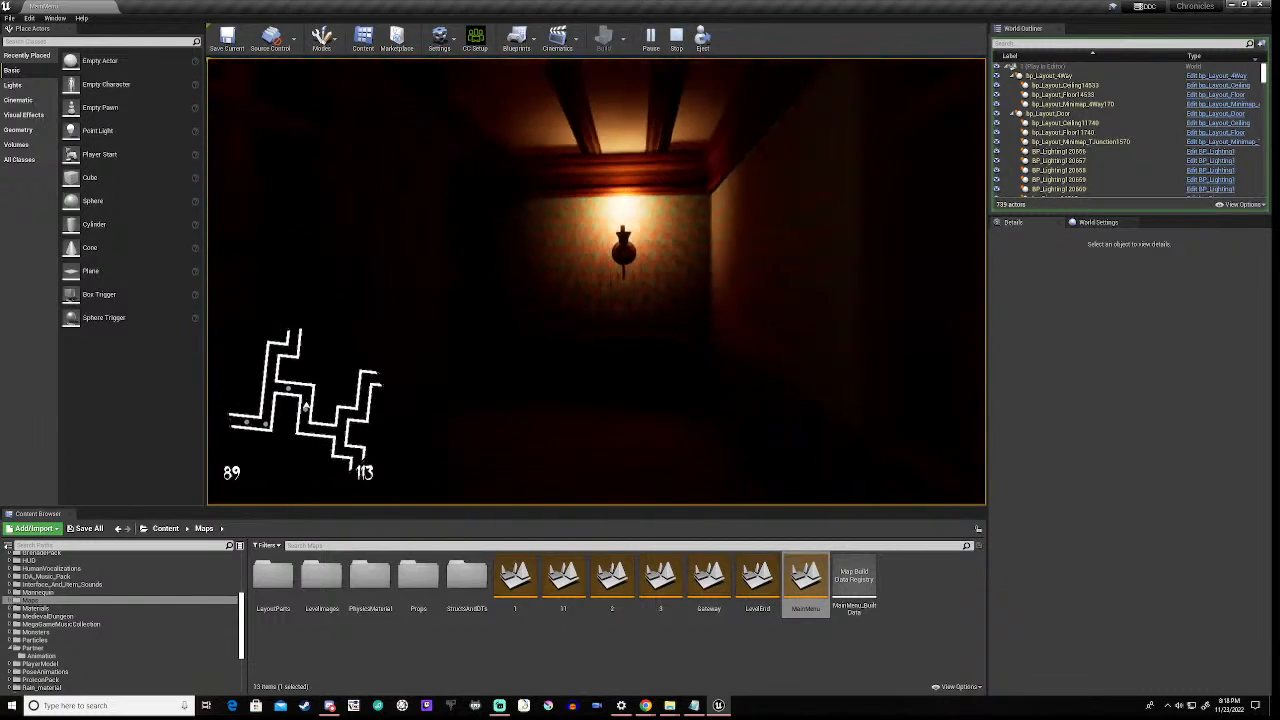
pyautogui.press('w')
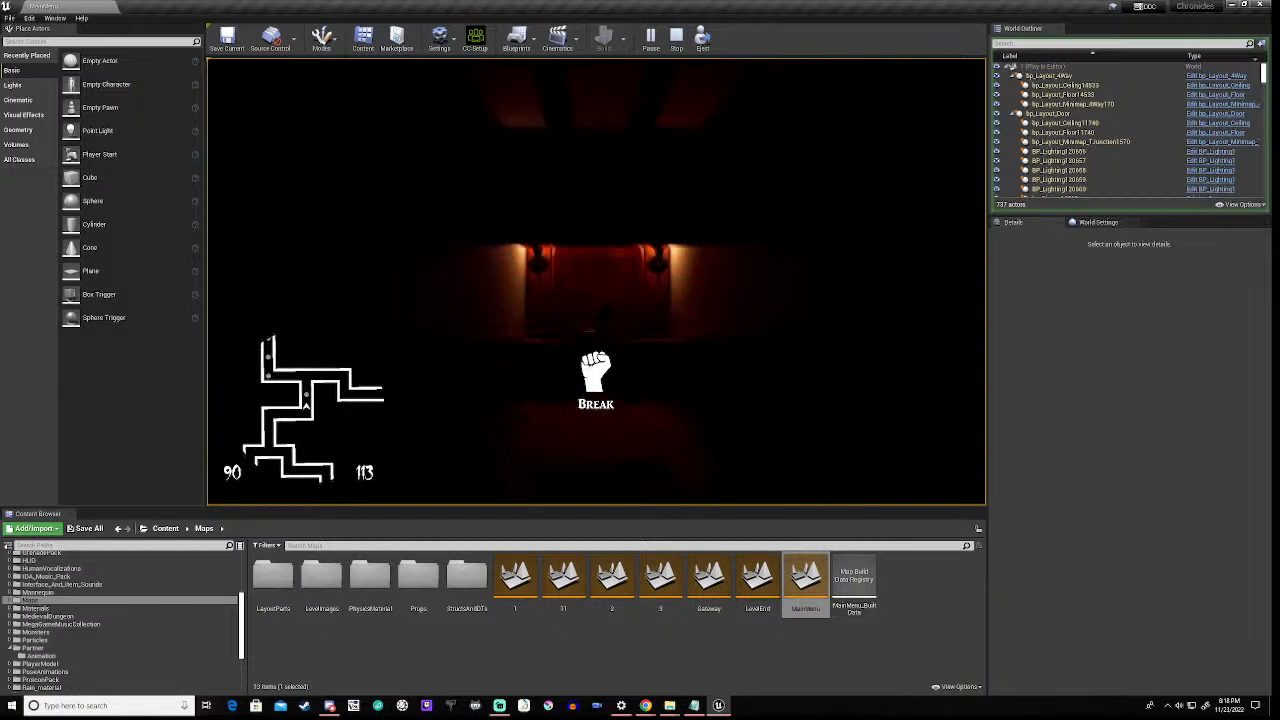
pyautogui.press('w')
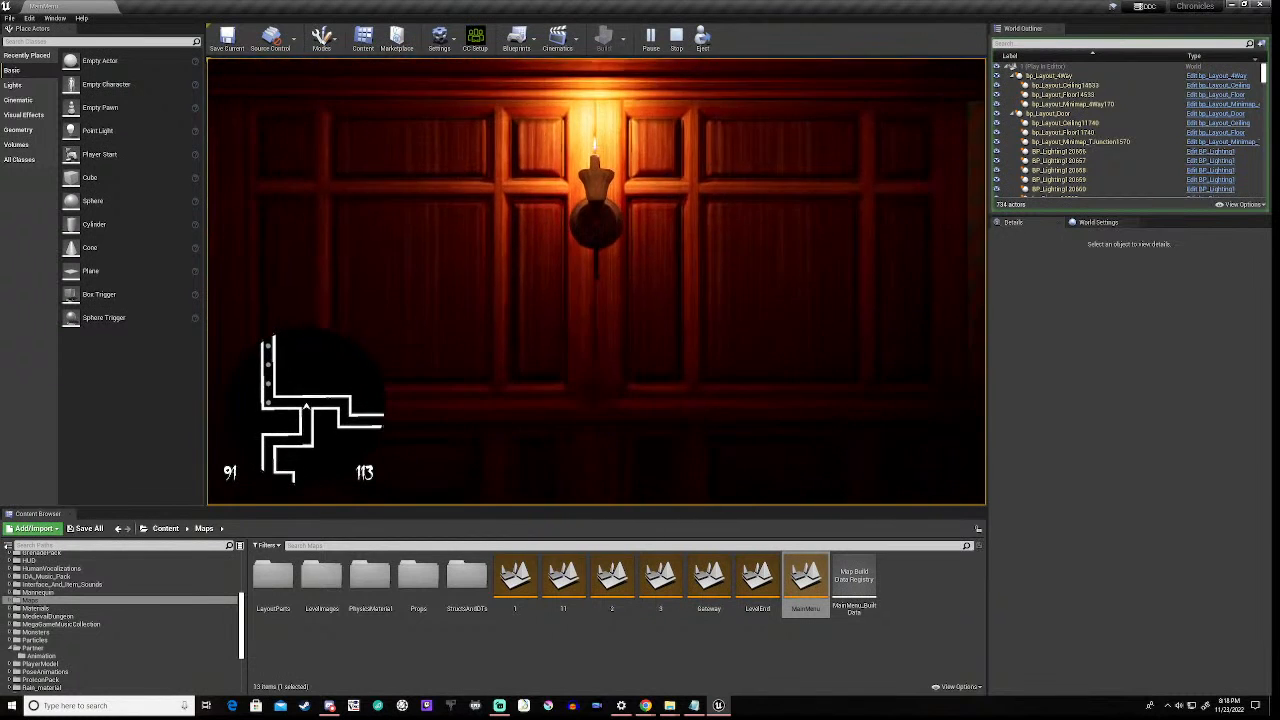
# - Collect the pickups along the straight corridor past the panelled T-junction and break through the boarded barrier at its end
pyautogui.press('w')
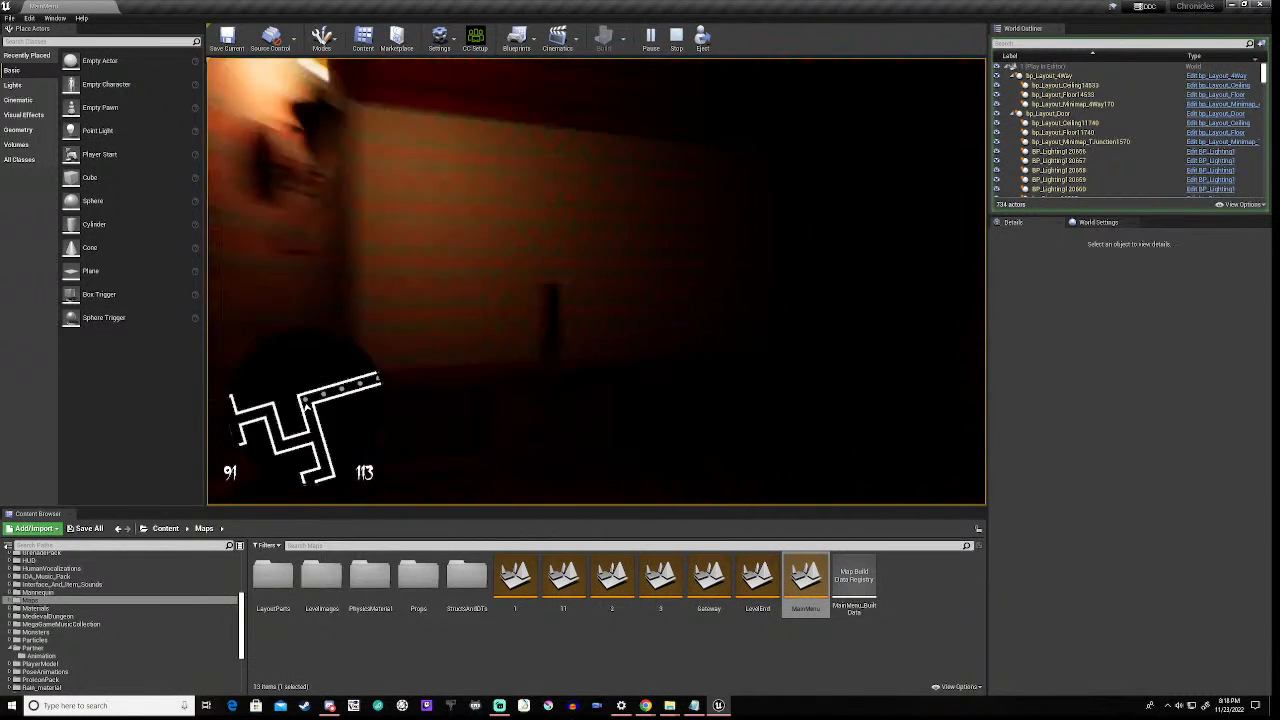
pyautogui.press('w')
pyautogui.press('w')
pyautogui.press('w')
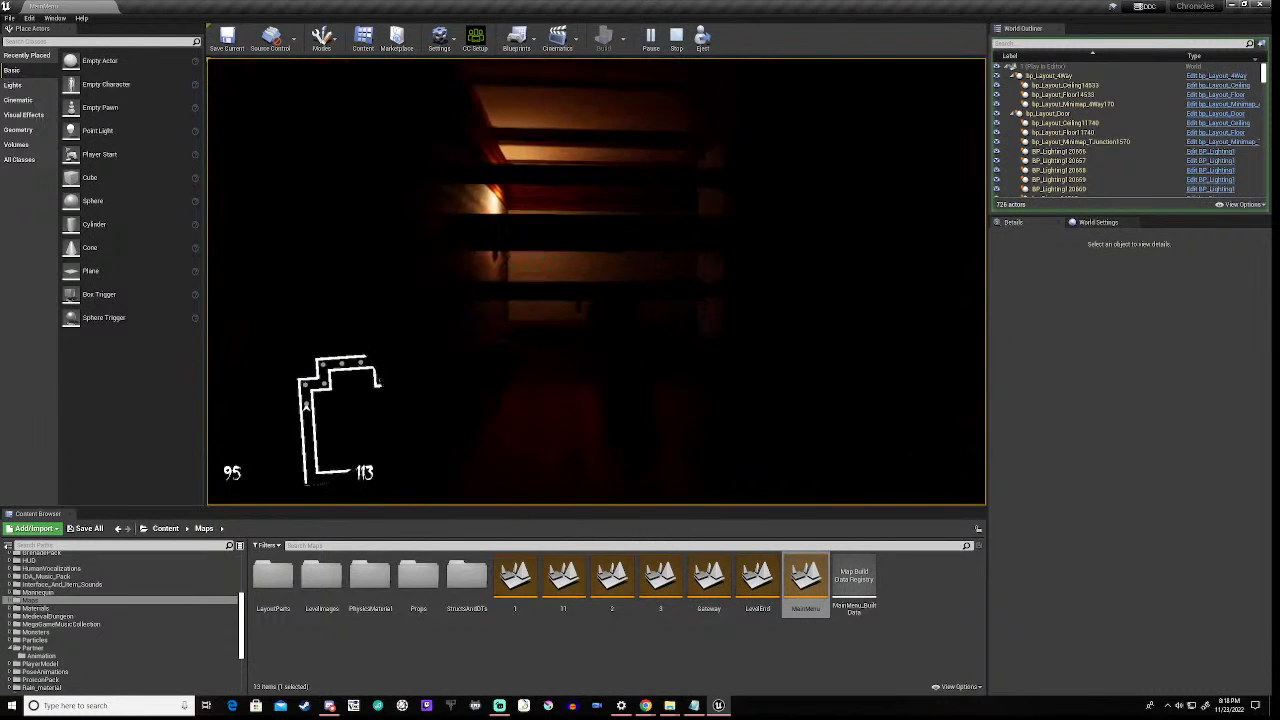
pyautogui.press('w')
pyautogui.press('e')
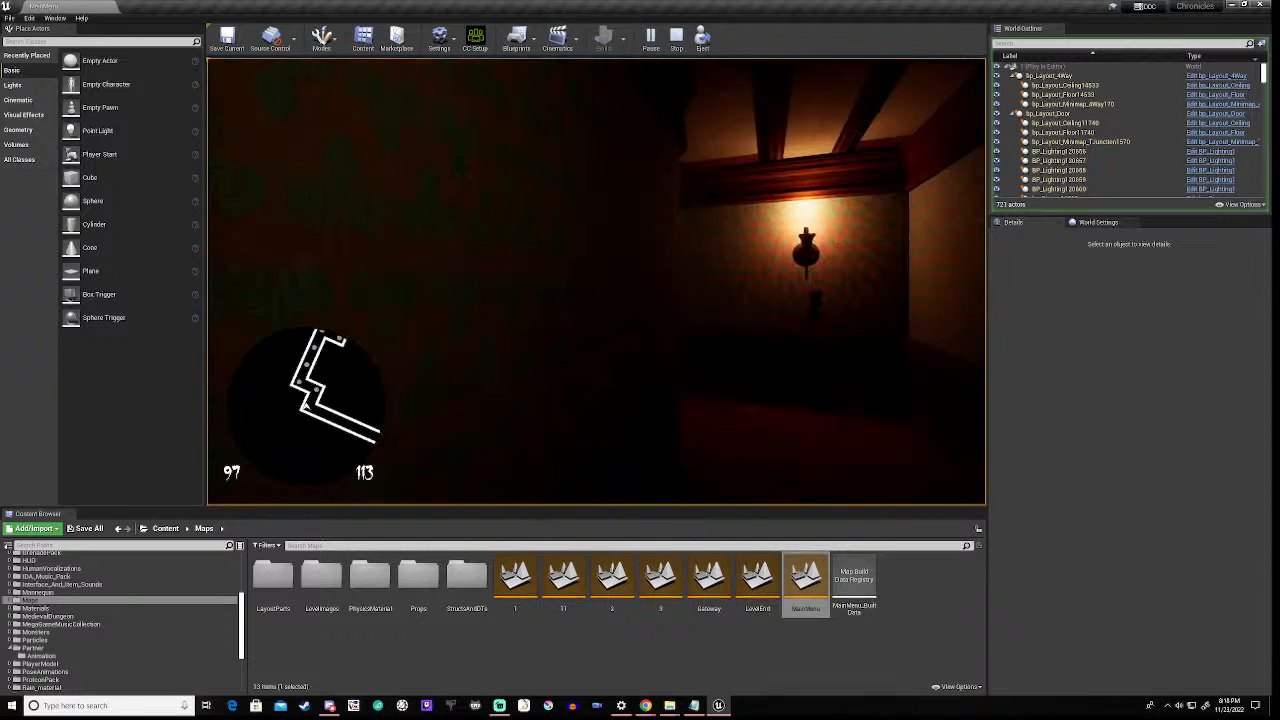
# - Collect the pickups along the stepped corridors and carpeted hallway beyond the barrier, up to the next side junction
pyautogui.press('w')
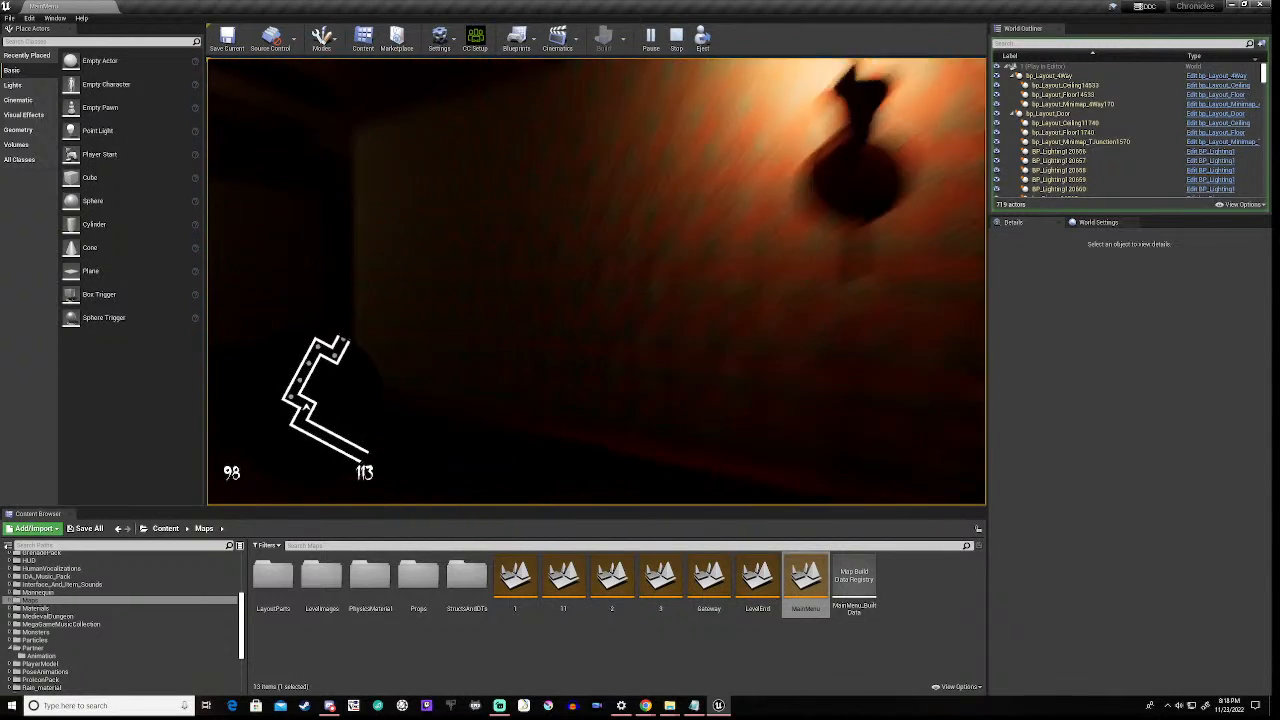
pyautogui.press('w')
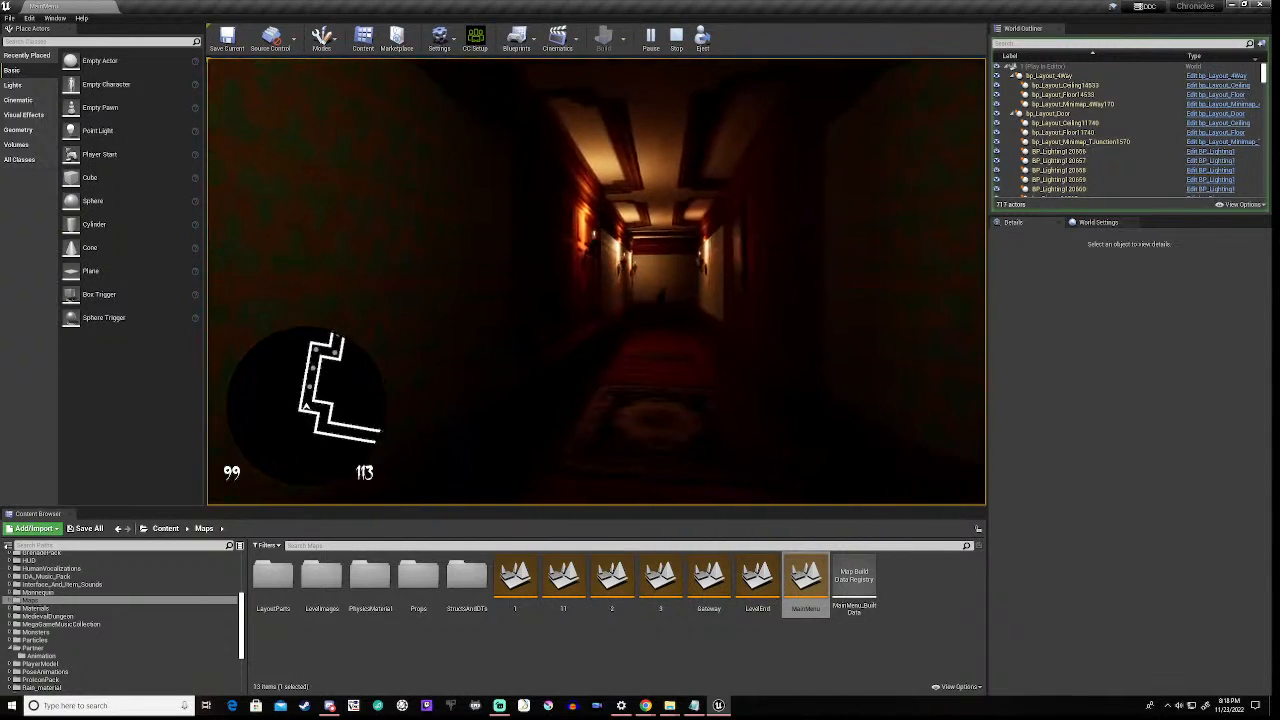
pyautogui.press('w')
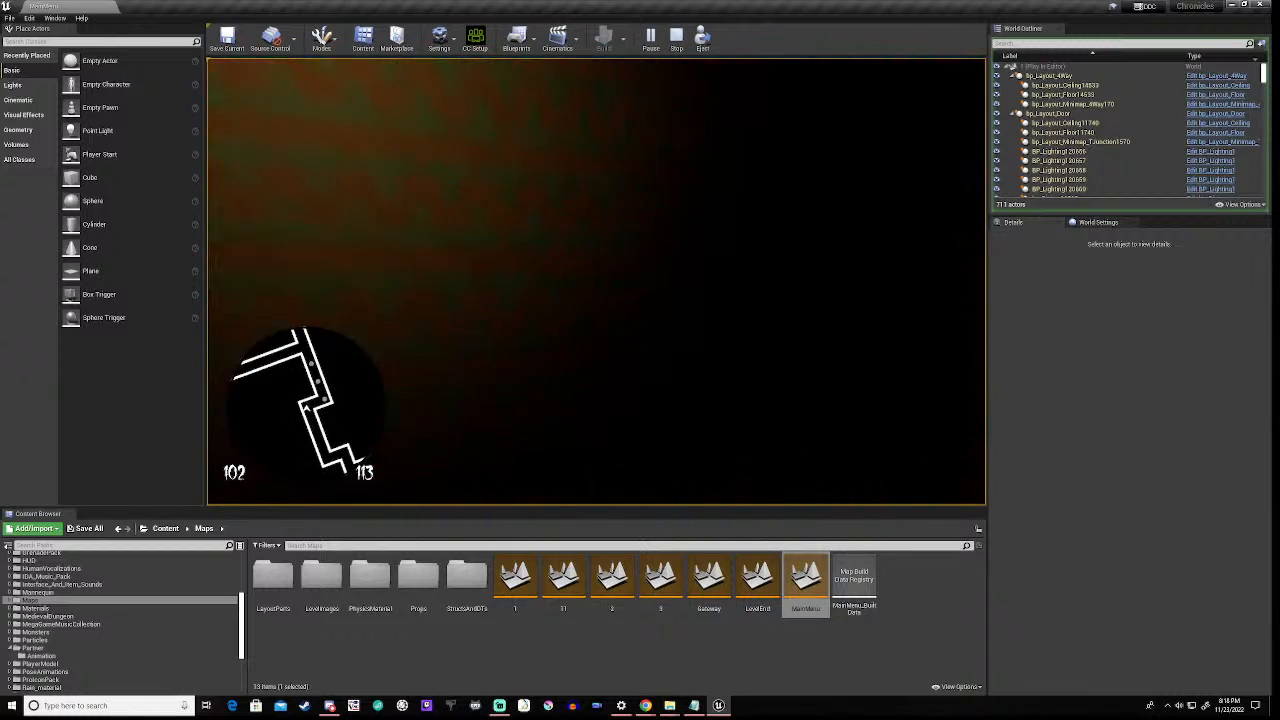
pyautogui.press('w')
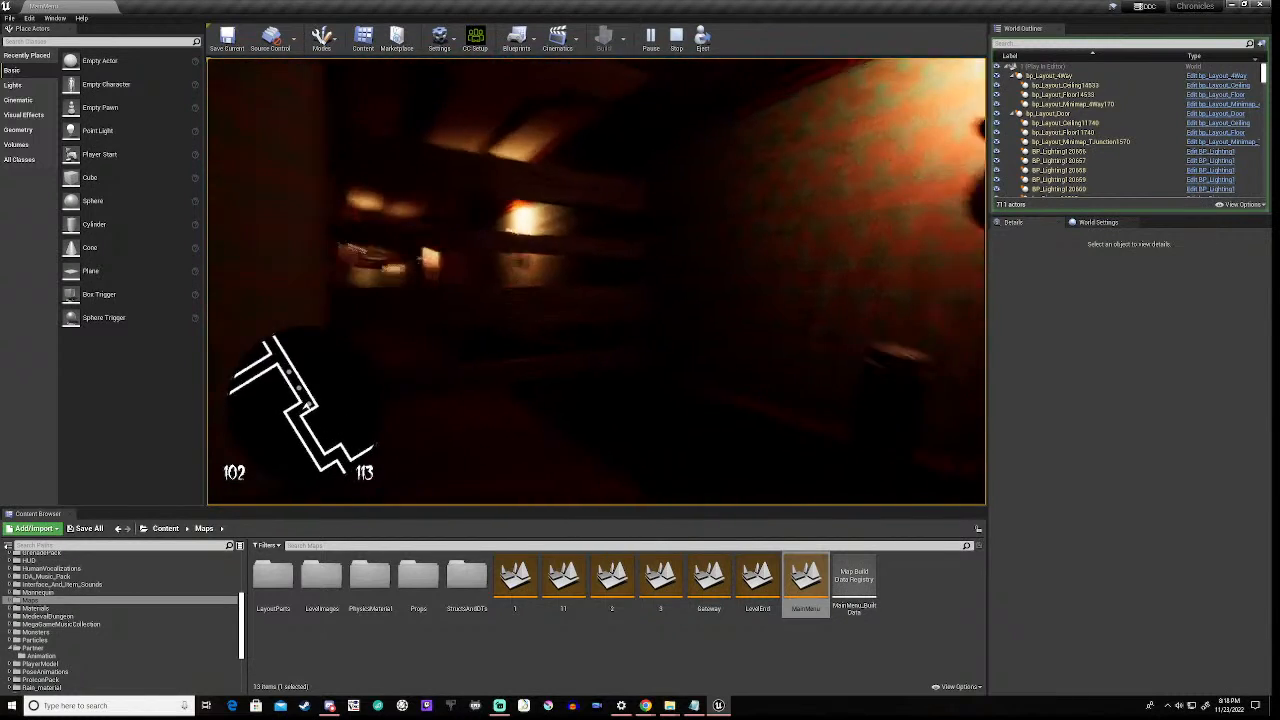
pyautogui.press('w')
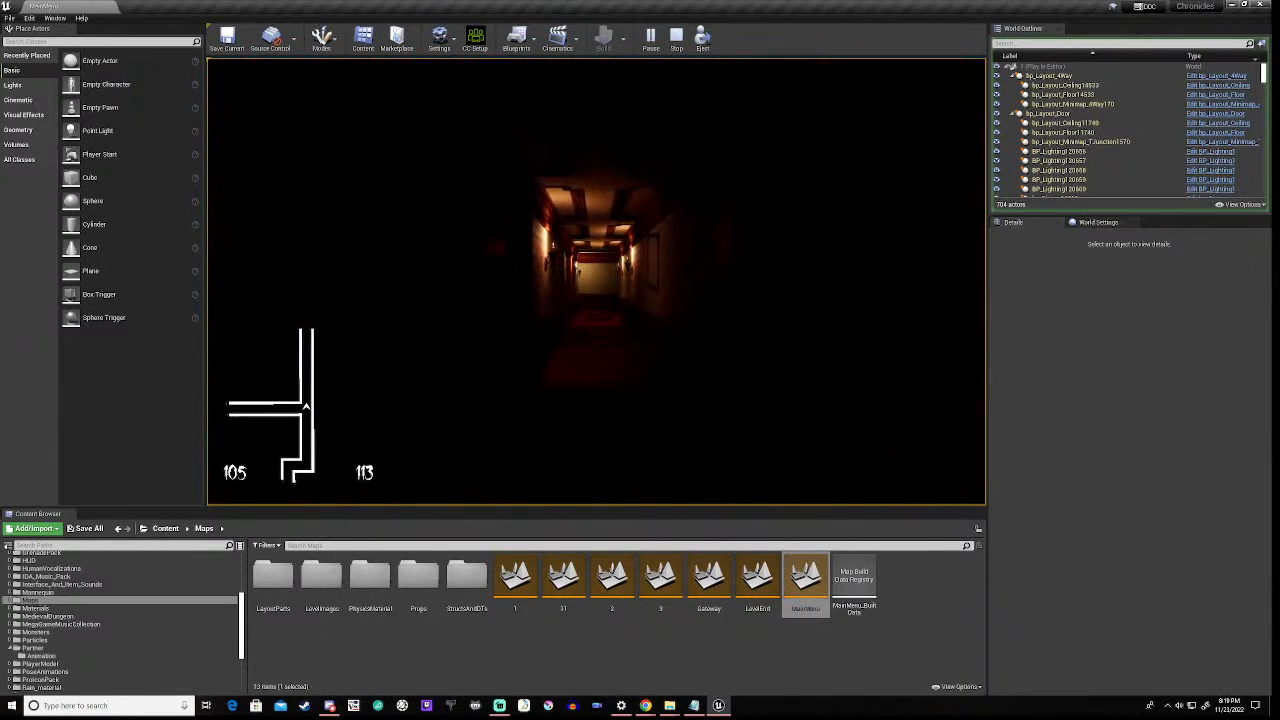
# - Cross the emptied hallways to the remaining pickups, complete the Minute Stake level and close its results
pyautogui.press('w')
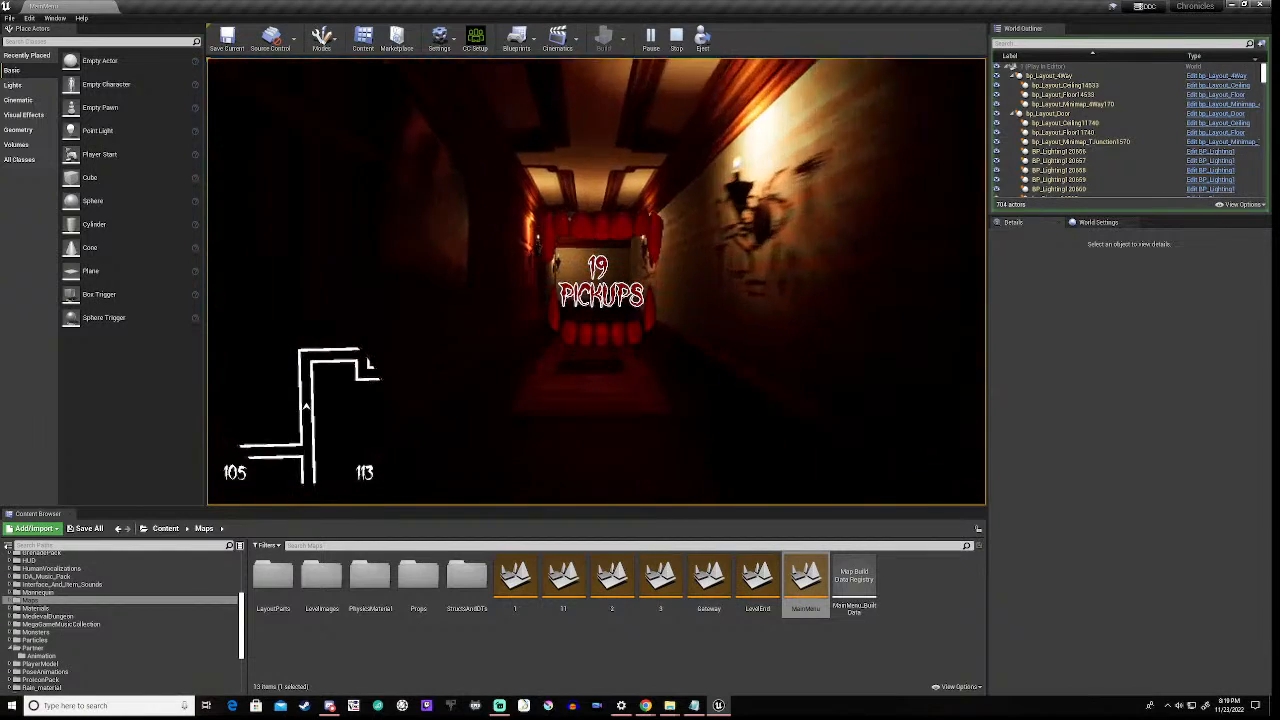
pyautogui.press('w')
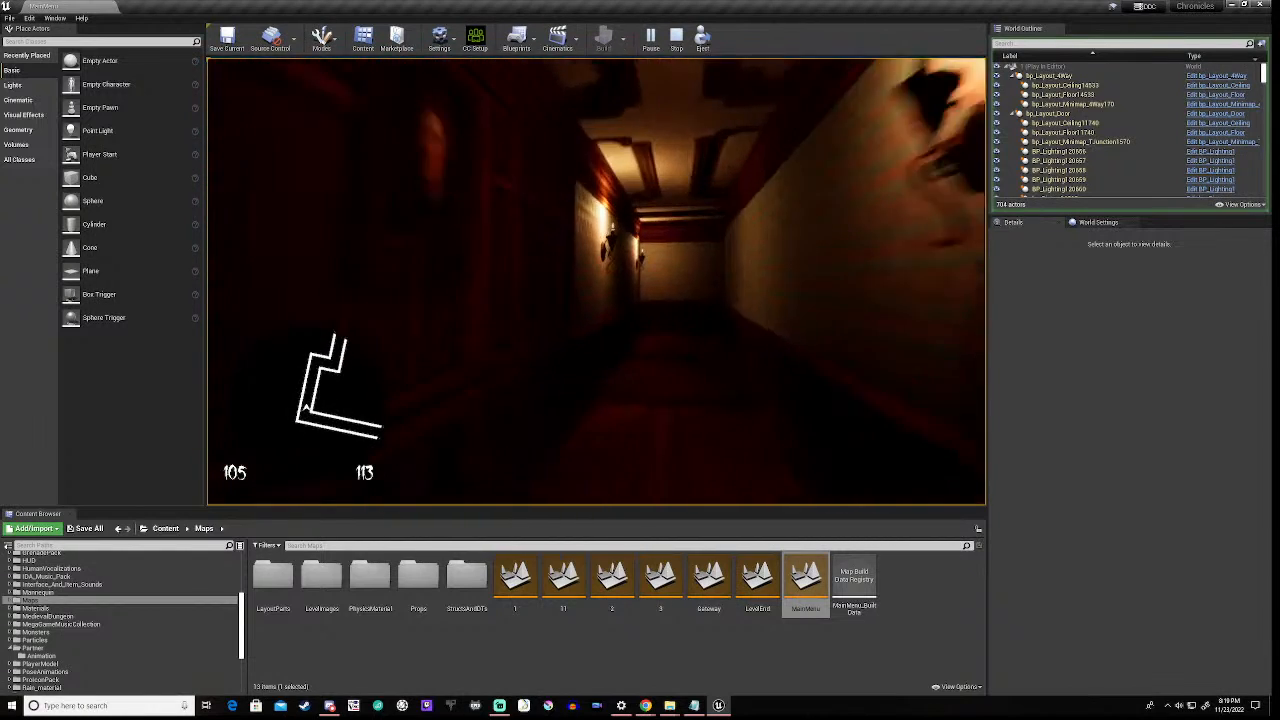
pyautogui.press('w')
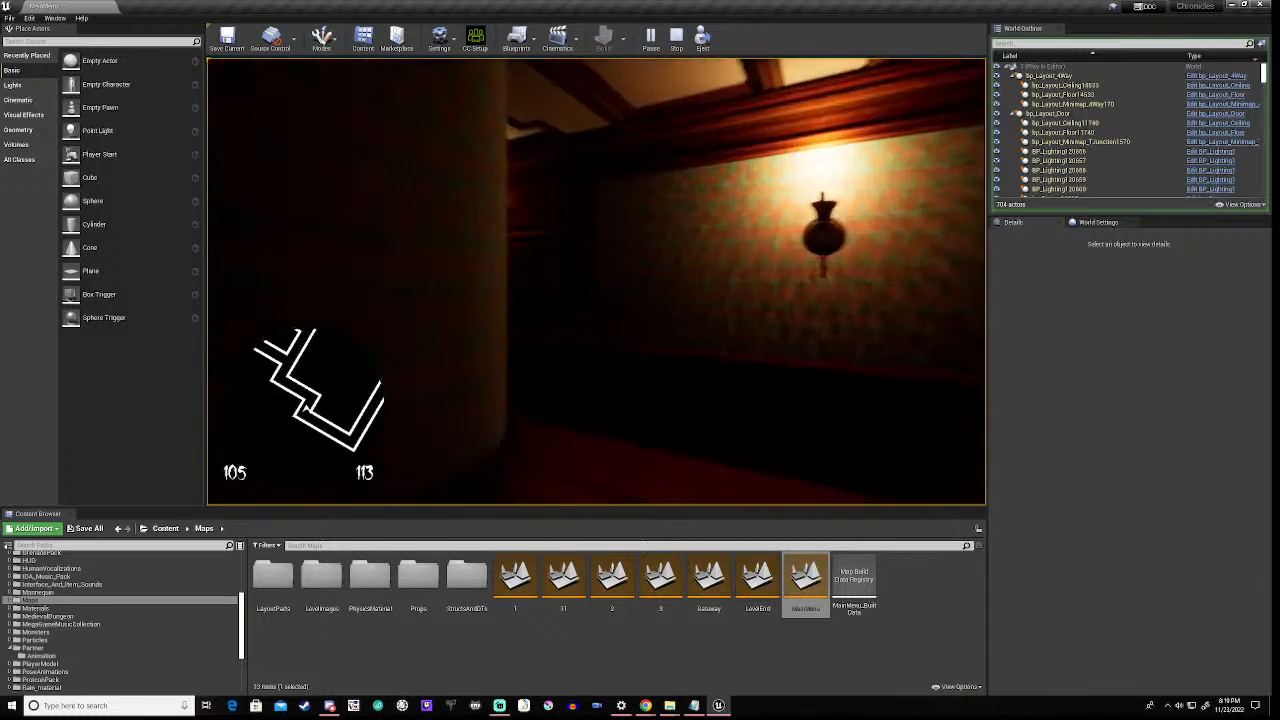
pyautogui.press('w')
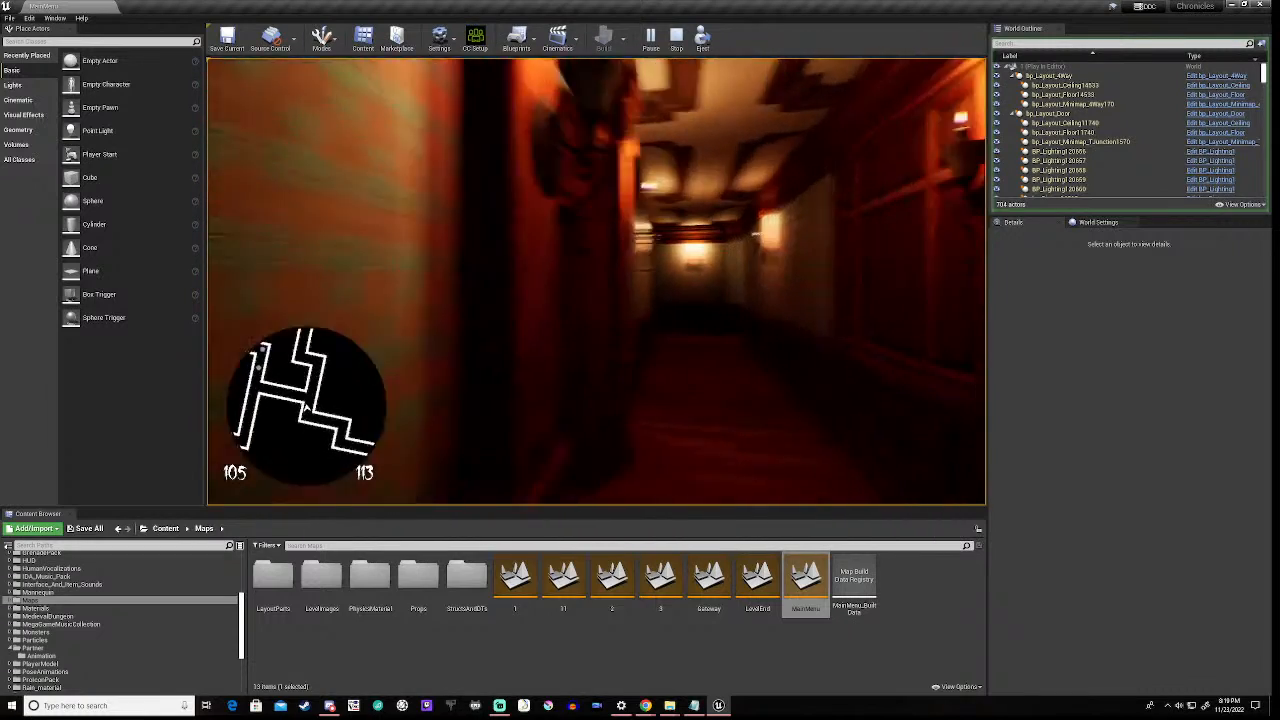
pyautogui.press('w')
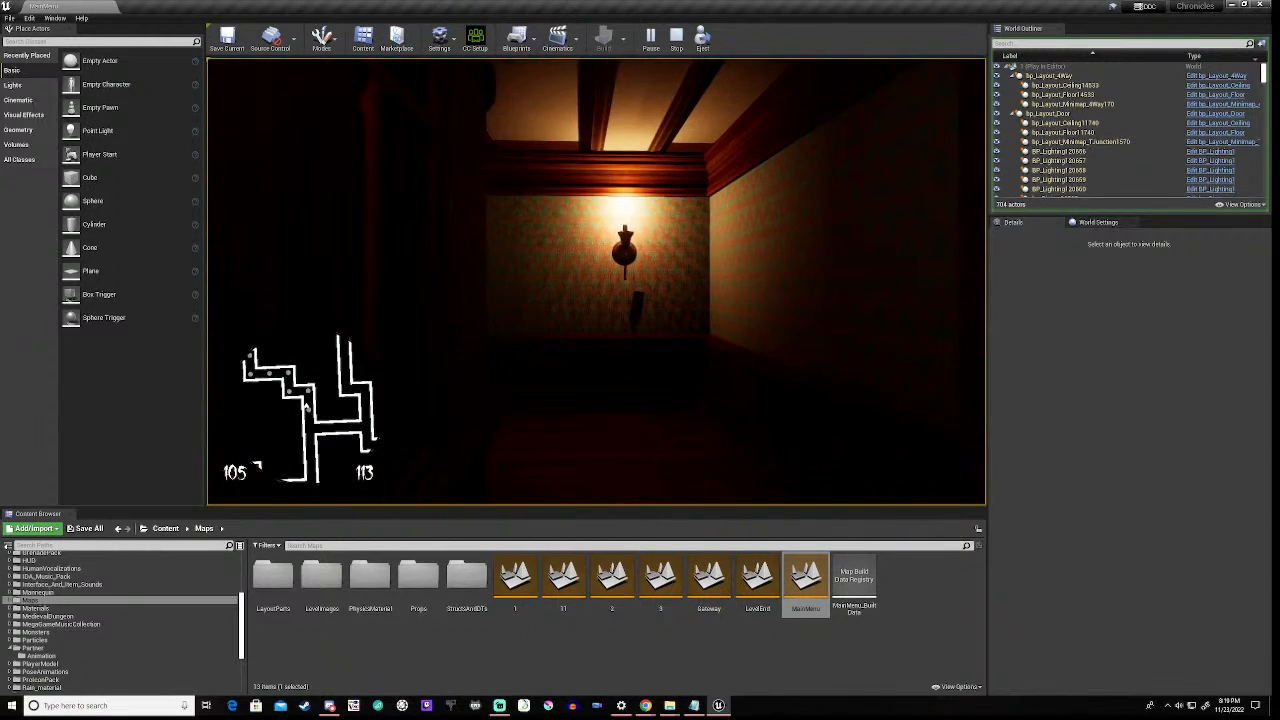
pyautogui.press('w')
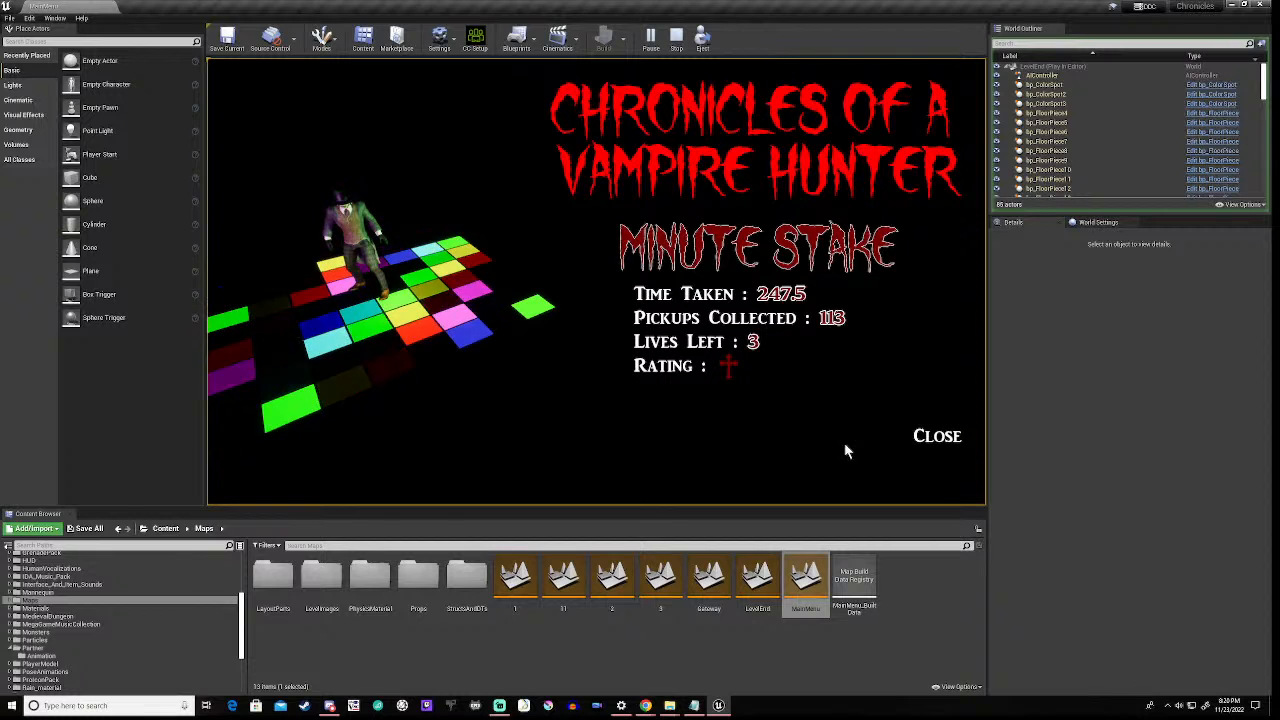
pyautogui.click(941, 441)
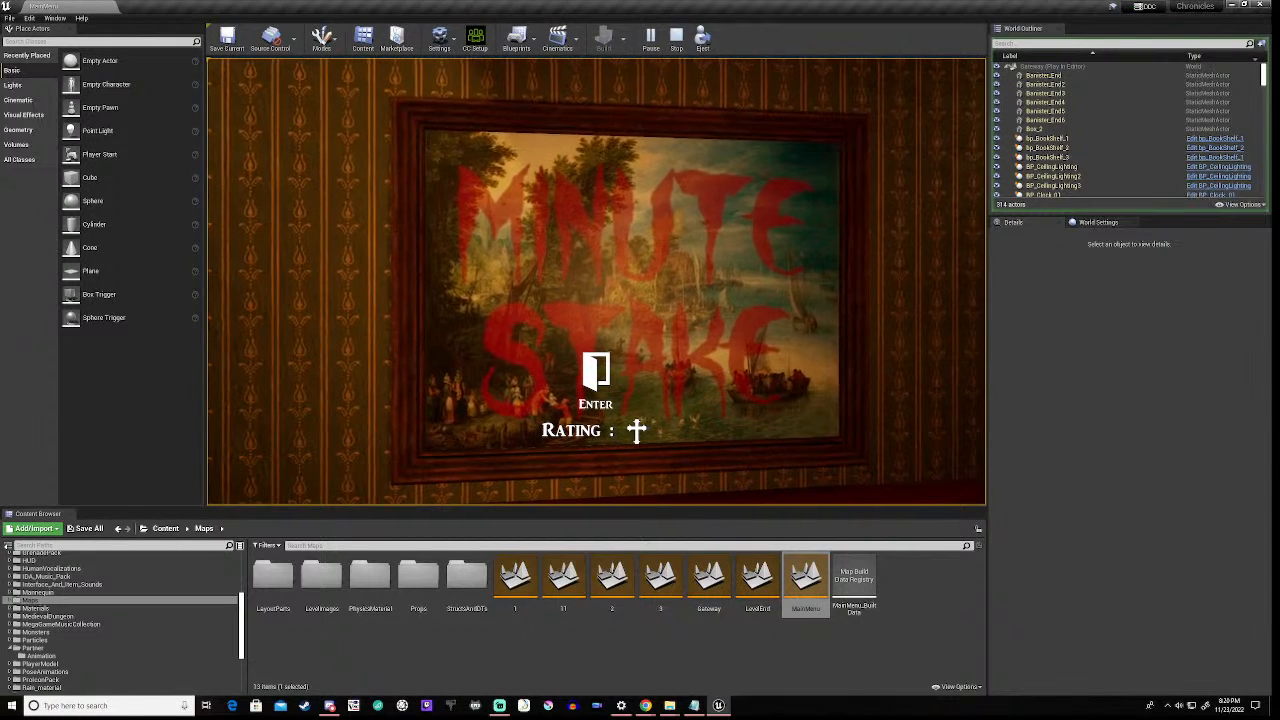
# - Re-enter Minute Stake and collect the pickups along the opening corridor and around its first corner
pyautogui.press('e')
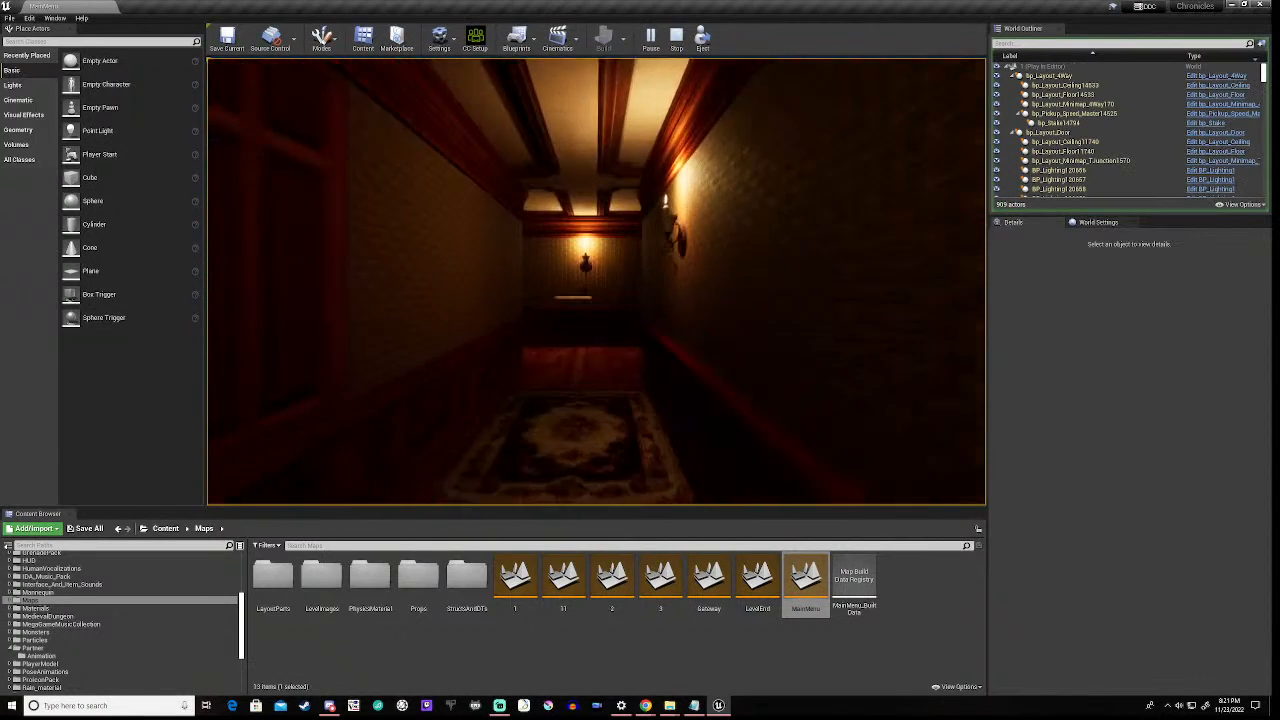
pyautogui.press('w')
pyautogui.press('w')
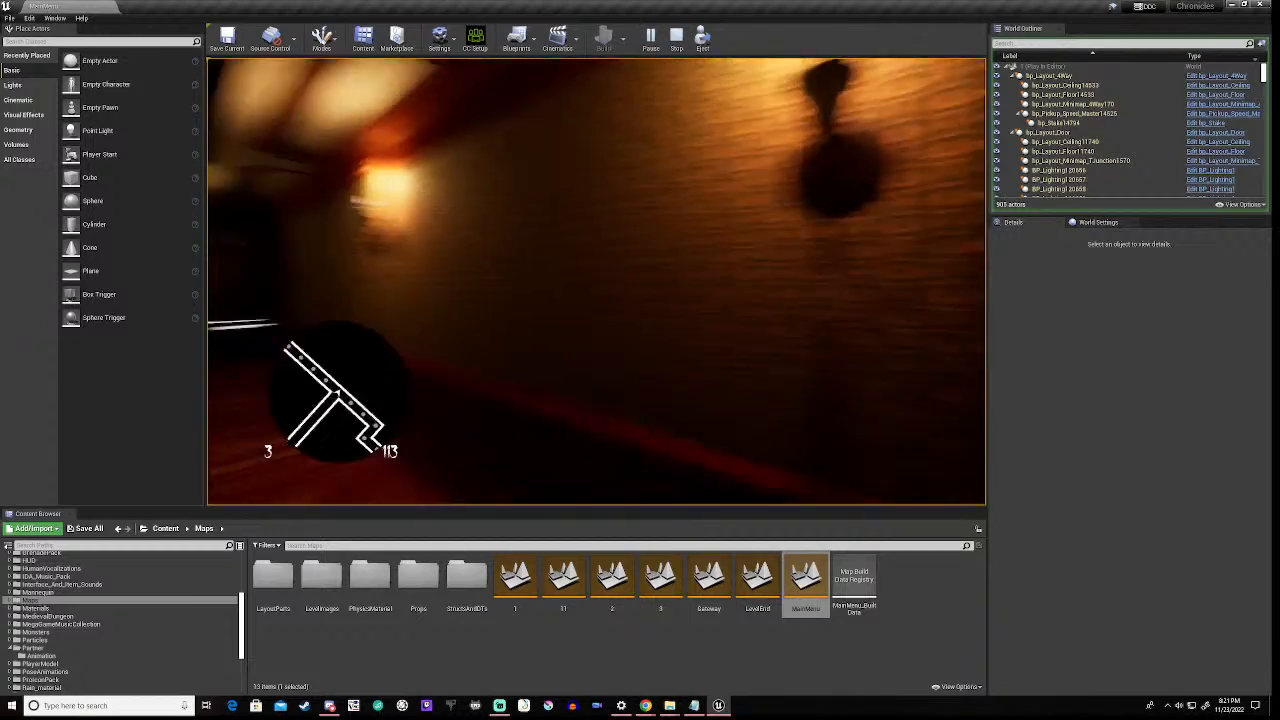
pyautogui.press('w')
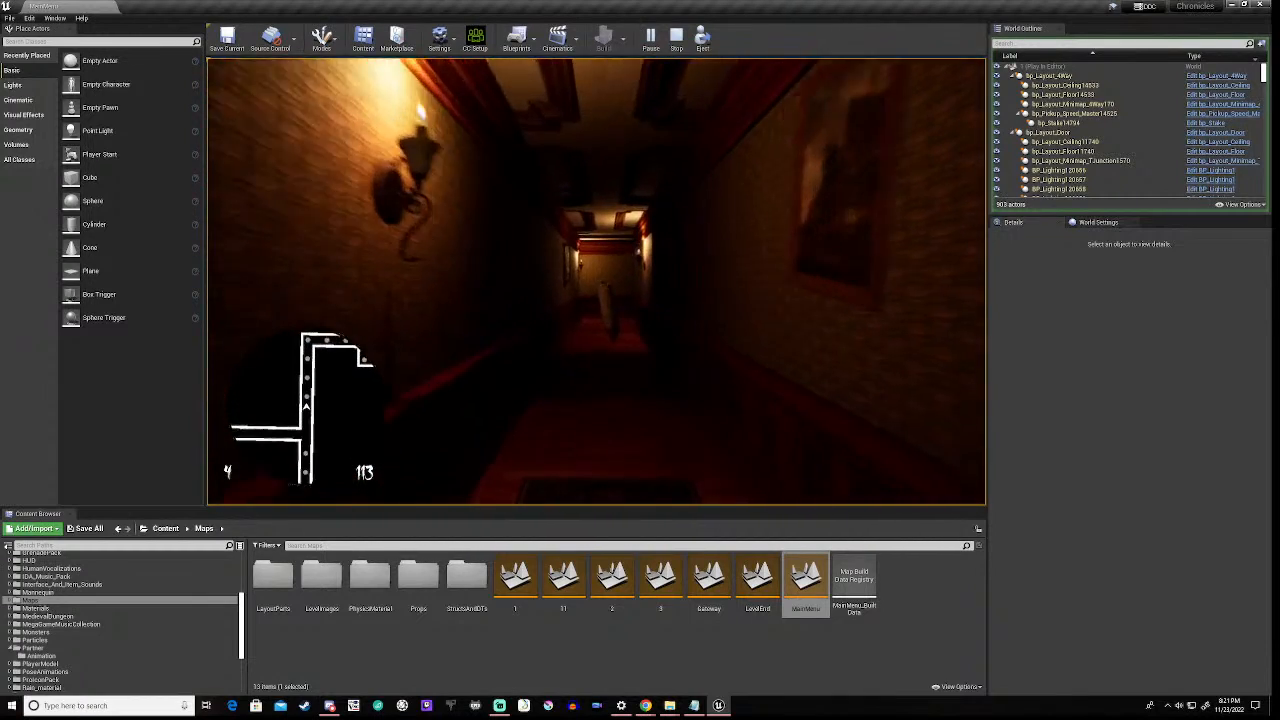
pyautogui.press('w')
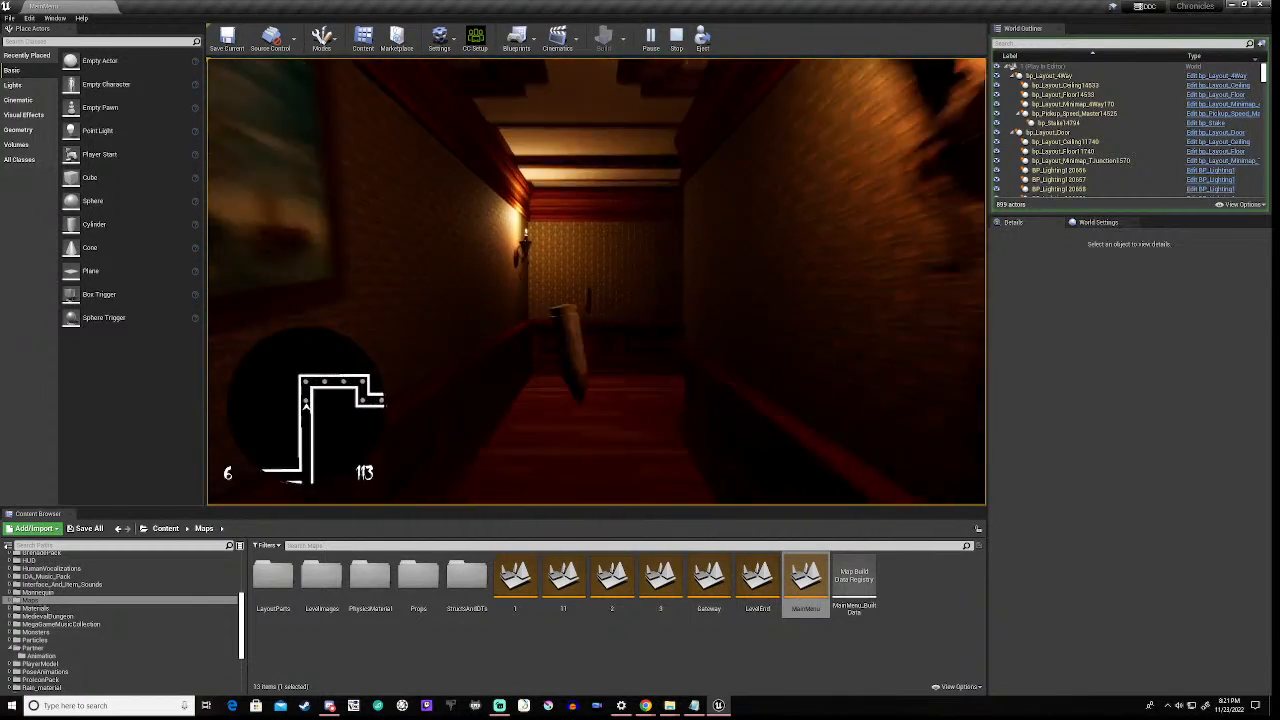
pyautogui.press('w')
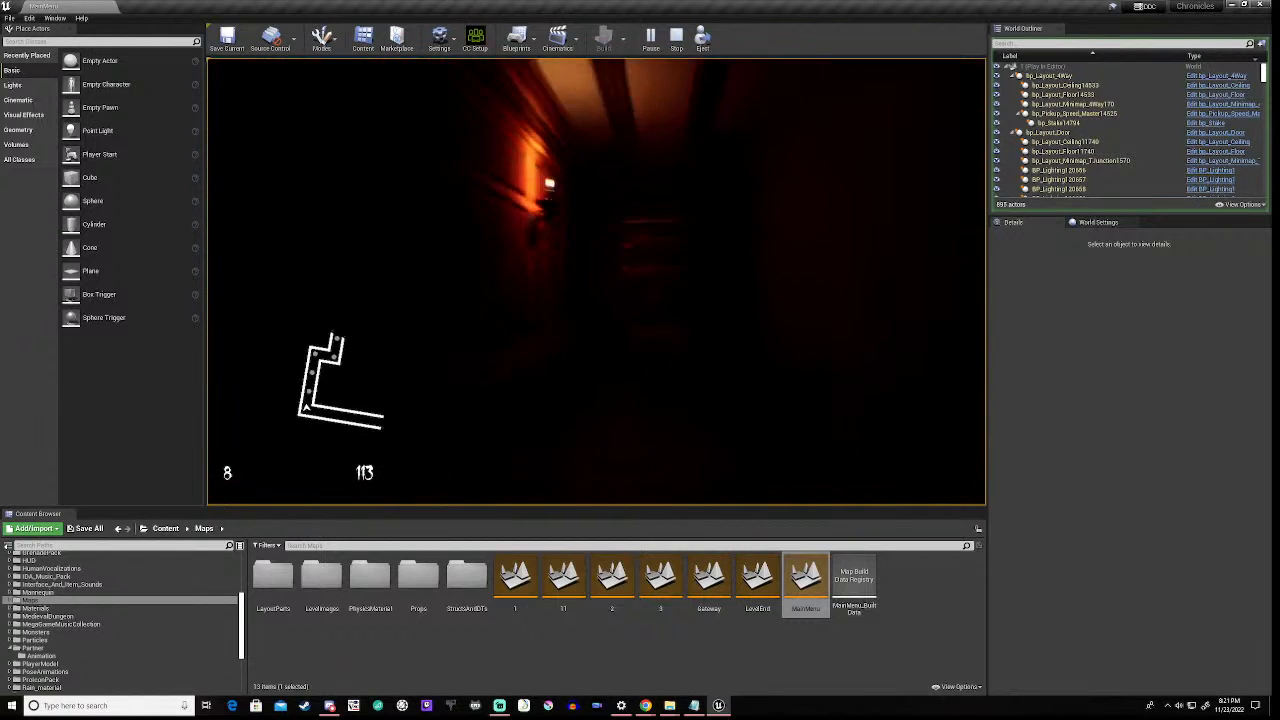
# - Collect the pickups through the first stepped corridors and past the wood-panelled junction that follows them
pyautogui.press('w')
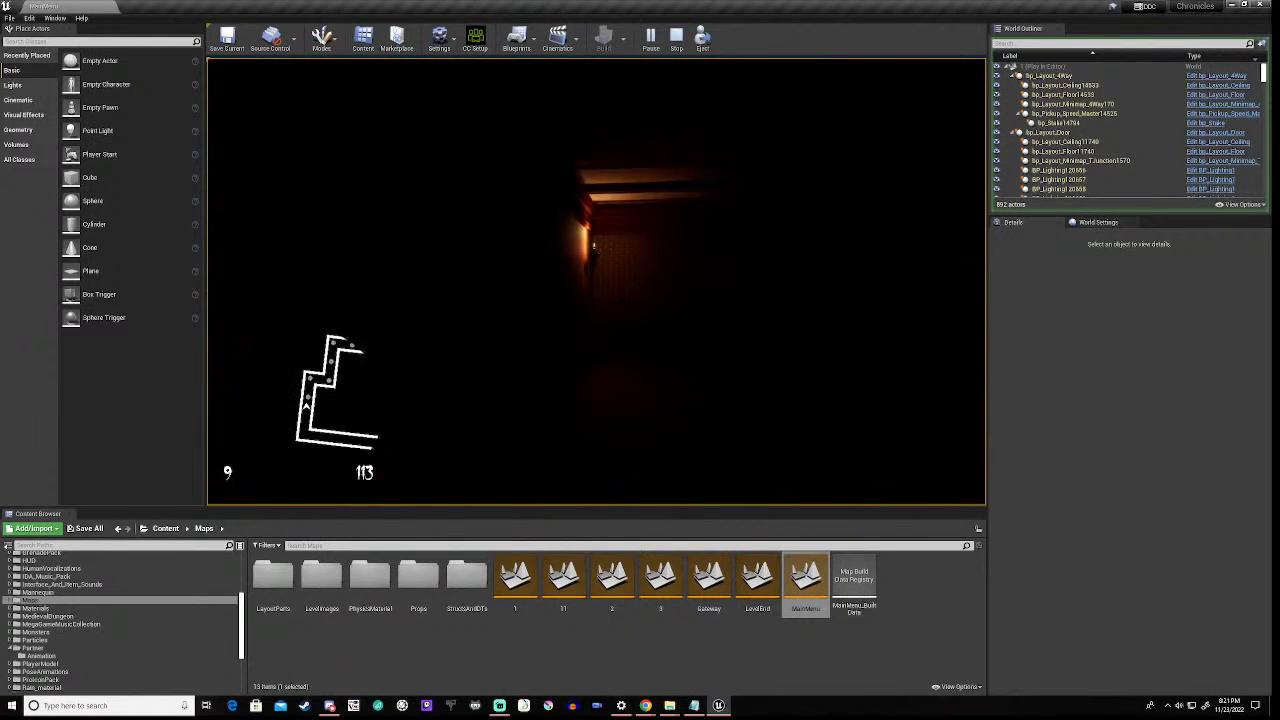
pyautogui.press('w')
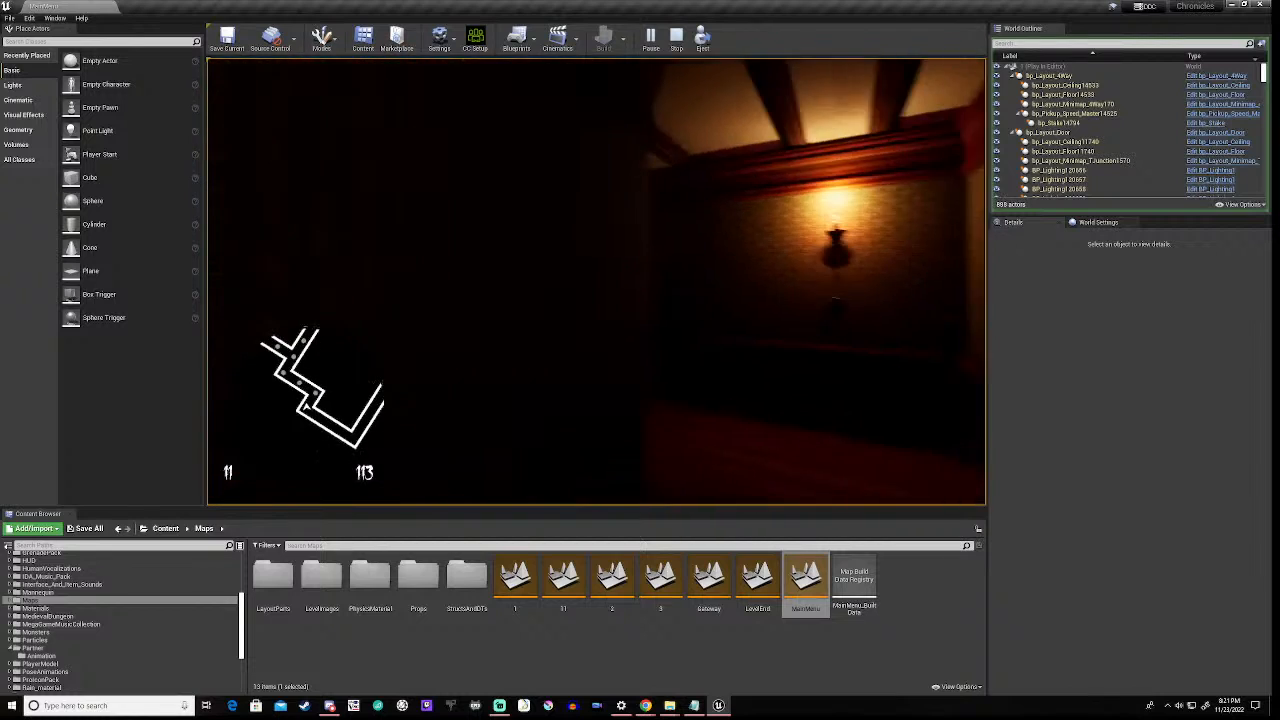
pyautogui.press('w')
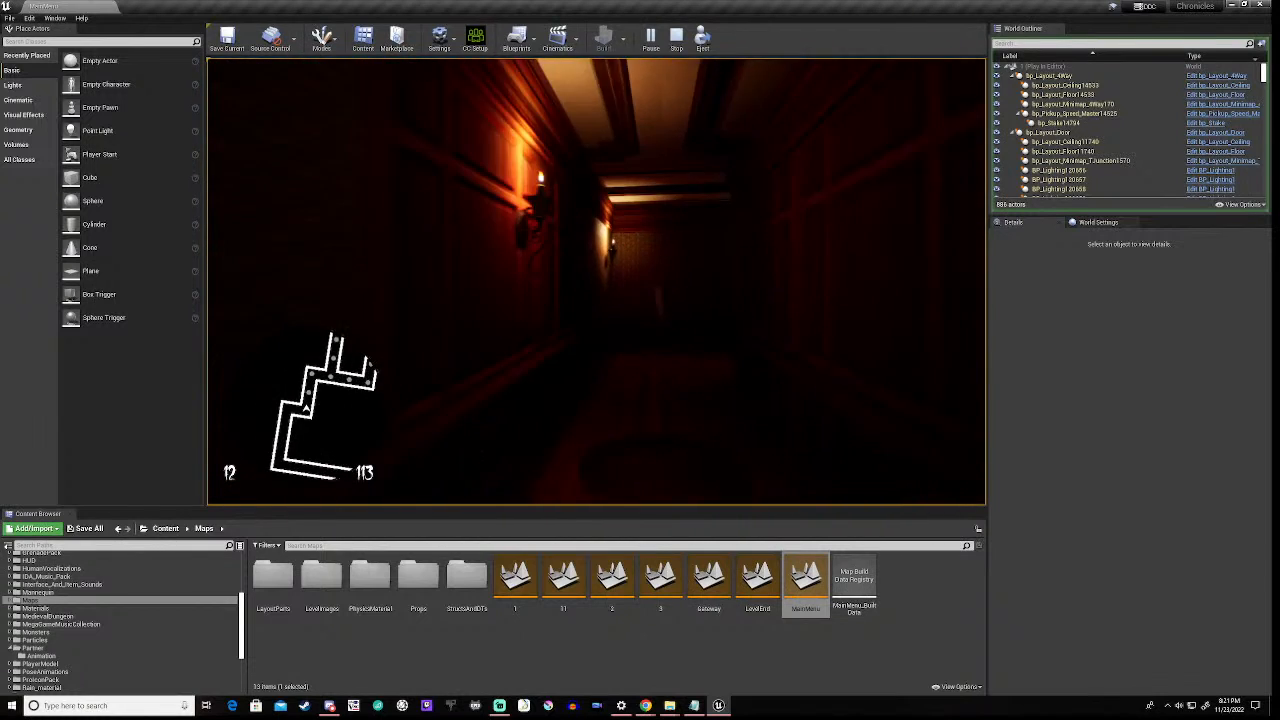
pyautogui.press('w')
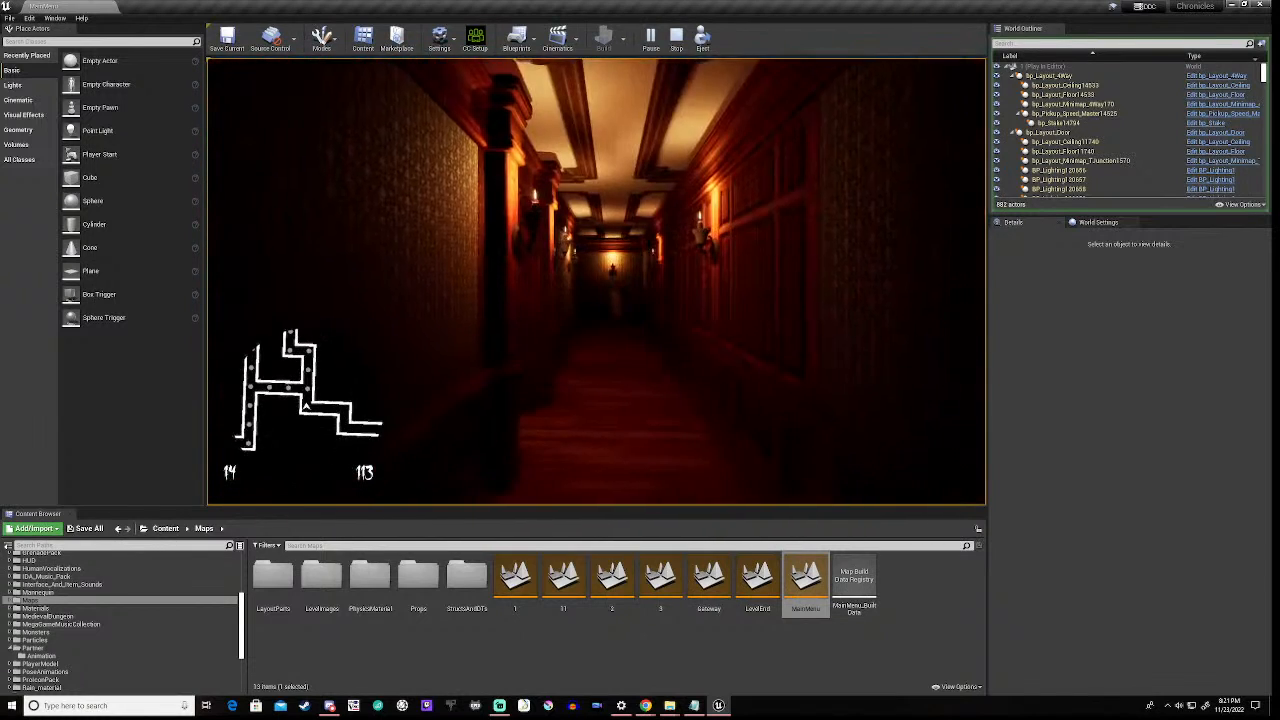
pyautogui.press('w')
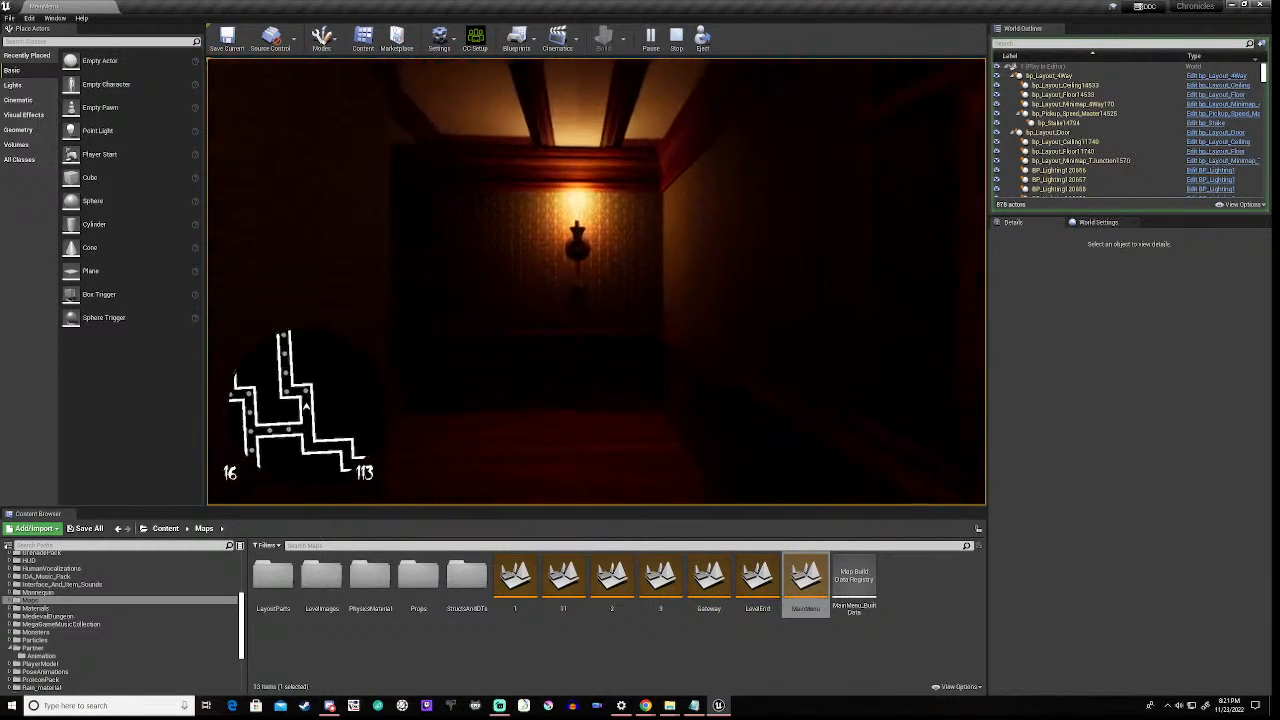
# - Round the bend, clear the pickups in the rug-lined hallway and continue to the arched door at the next junction
pyautogui.press('w')
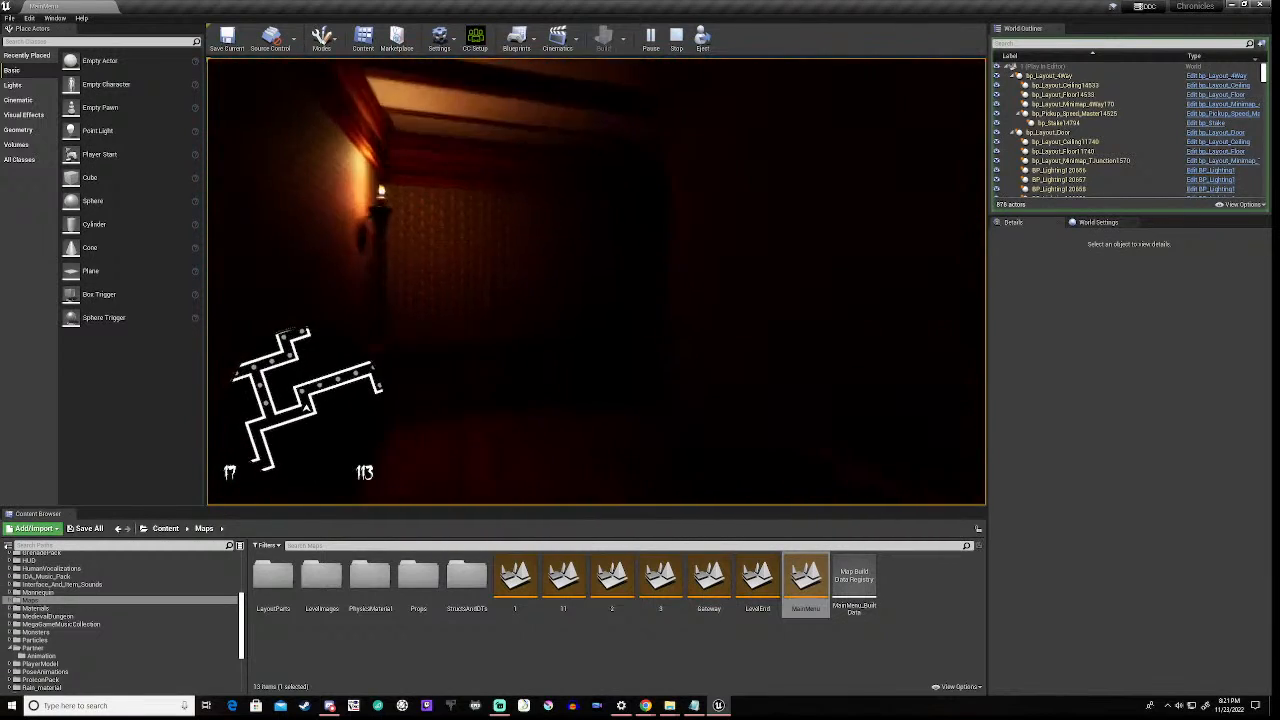
pyautogui.press('w')
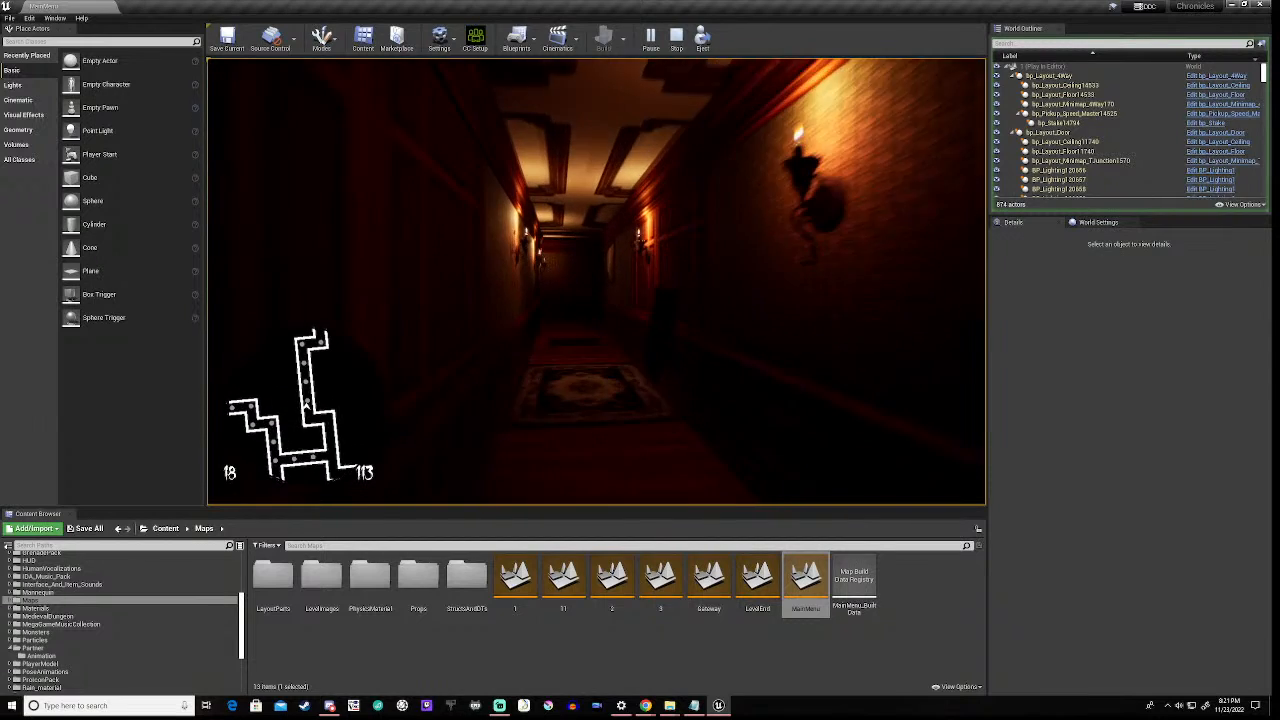
pyautogui.press('w')
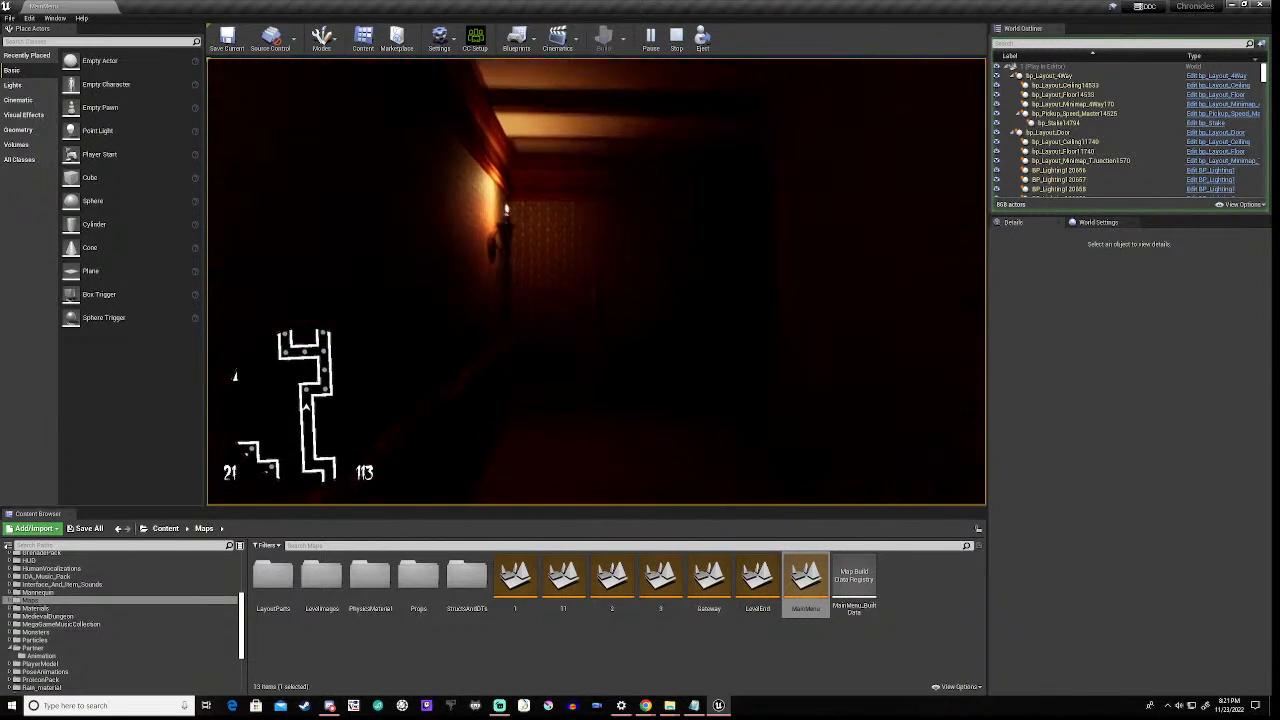
pyautogui.press('w')
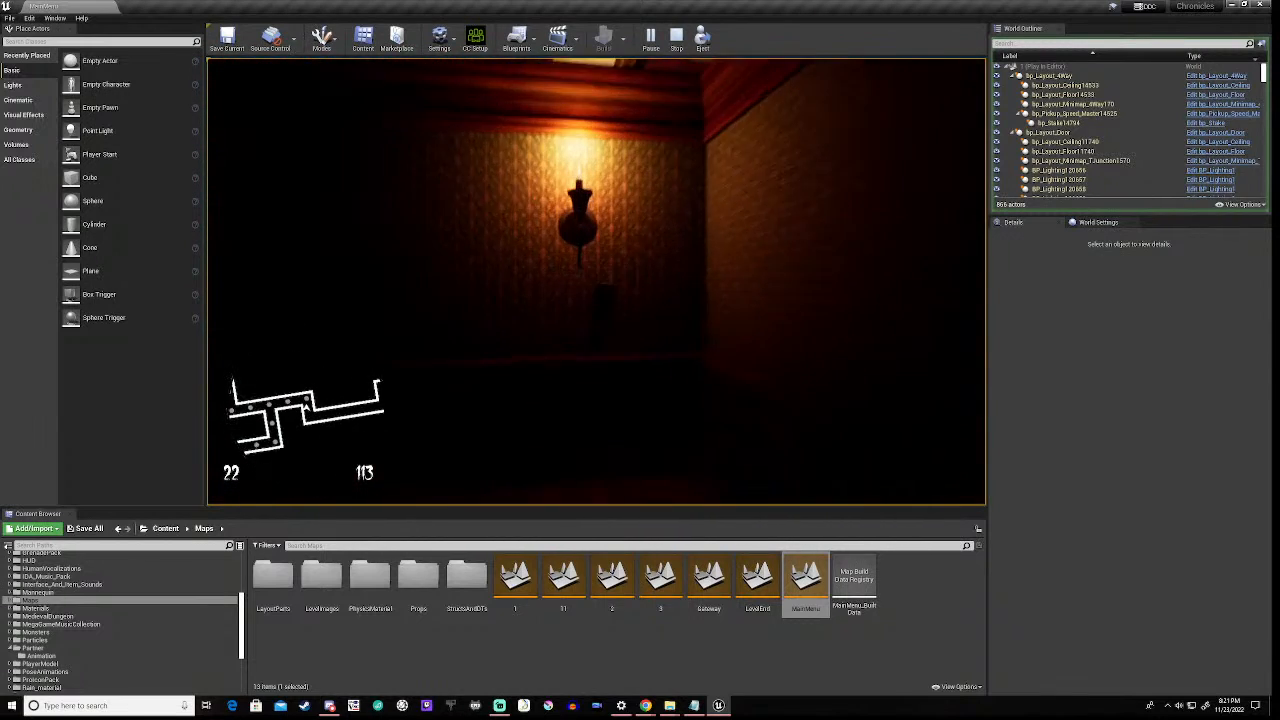
pyautogui.press('w')
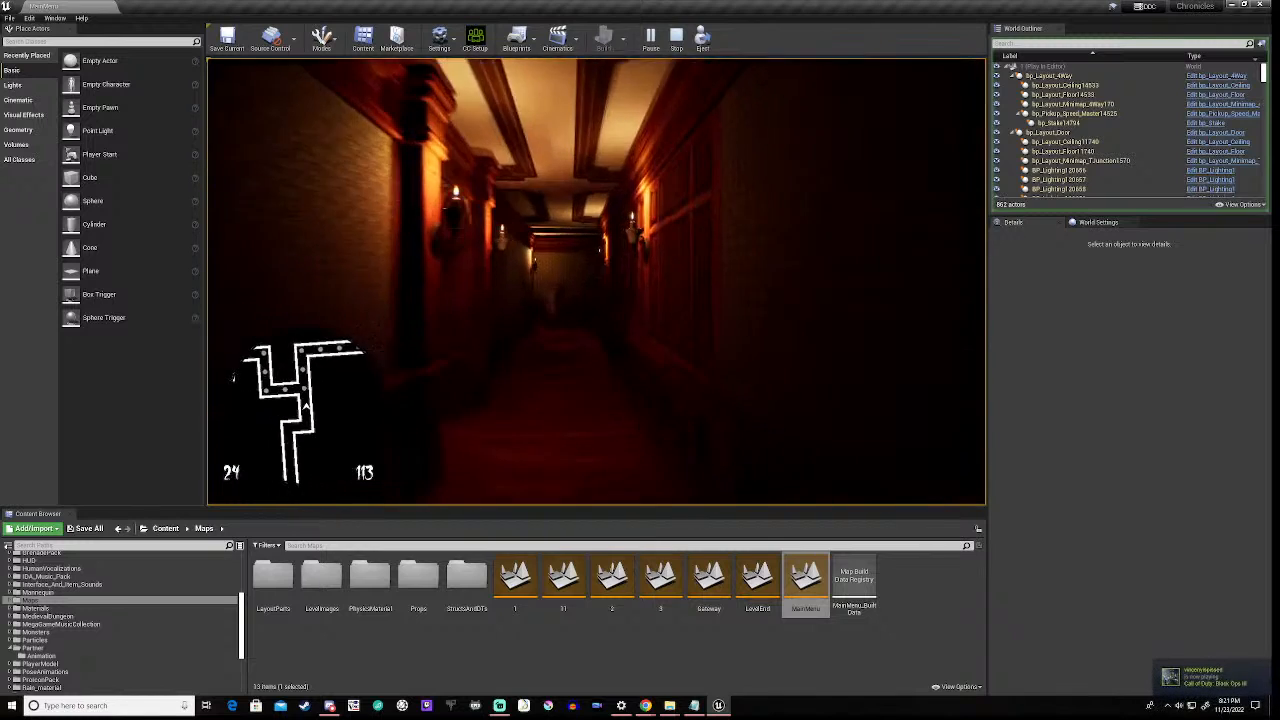
pyautogui.press('w')
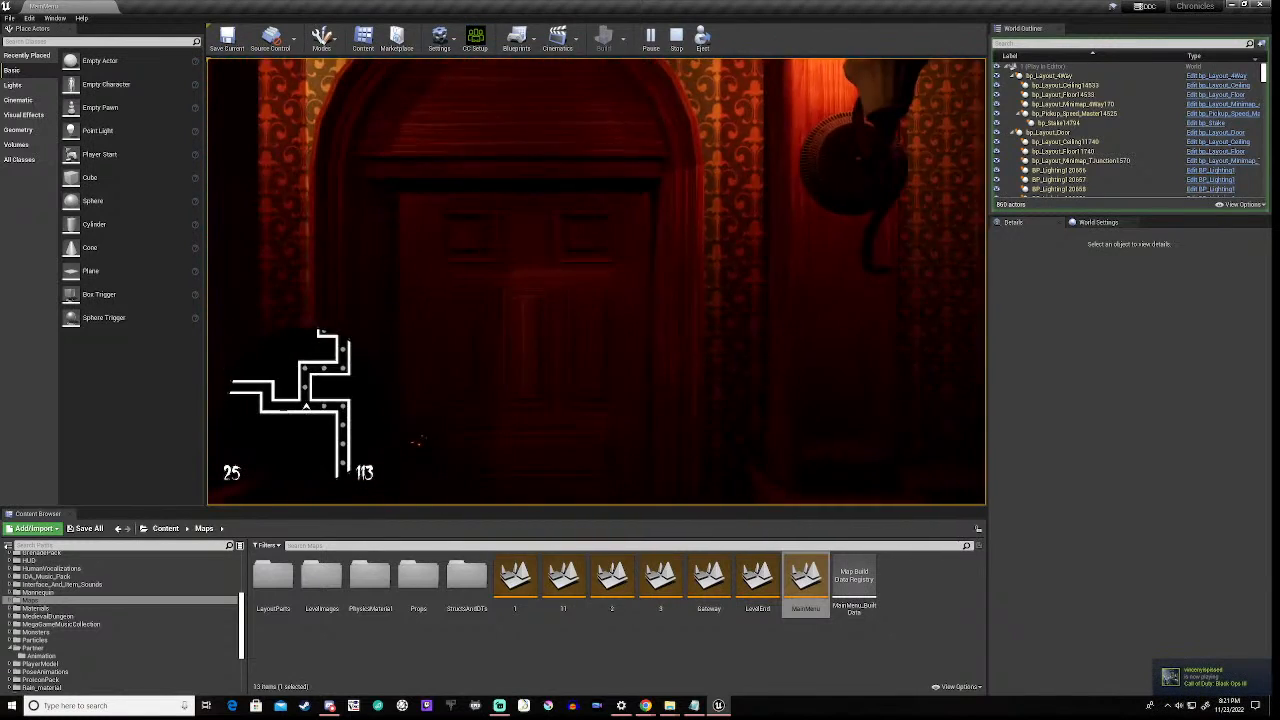
# - Break through the boarded barrier beside the arched door and collect the pickups up to the wood-panelled T-junction
pyautogui.press('w')
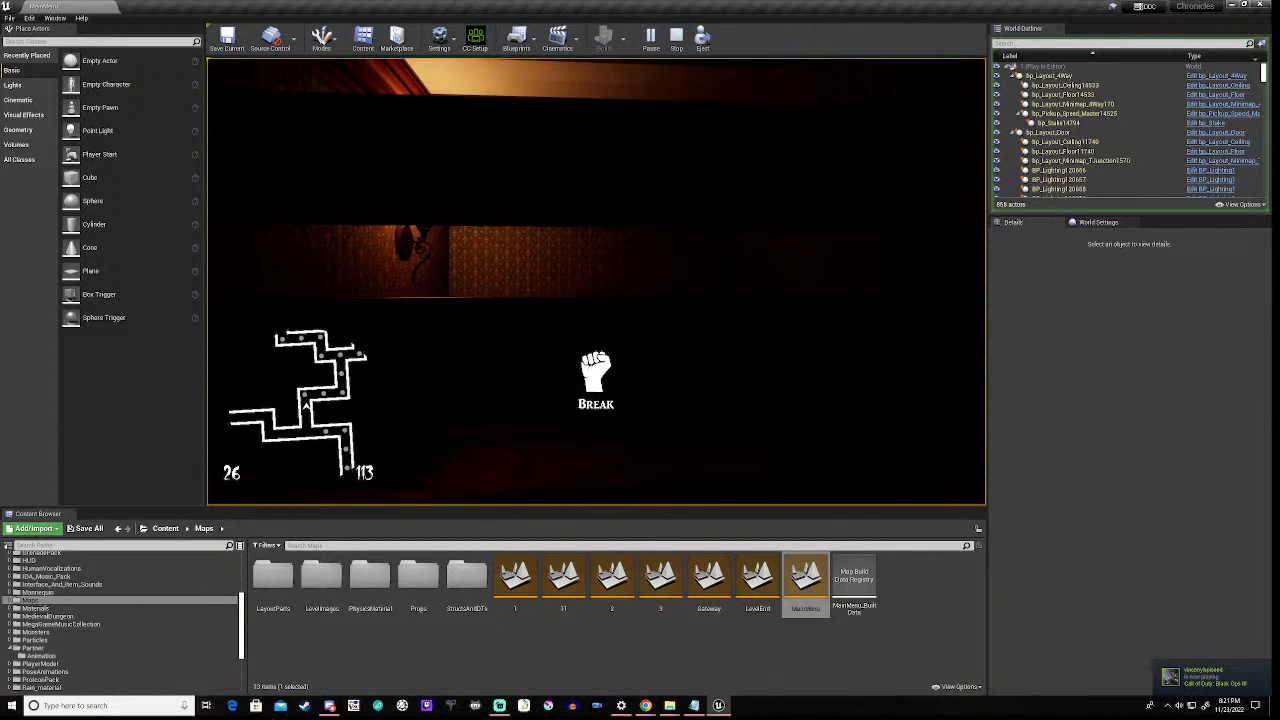
pyautogui.press('w')
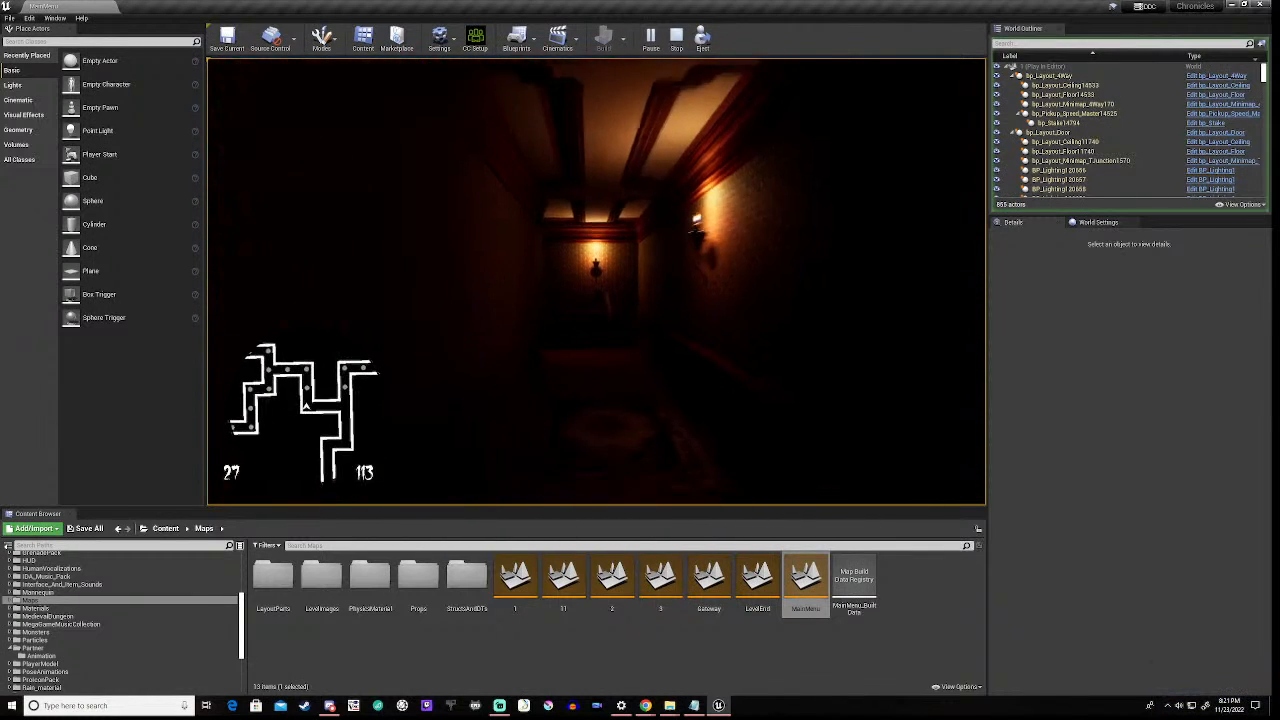
pyautogui.press('w')
pyautogui.press('w')
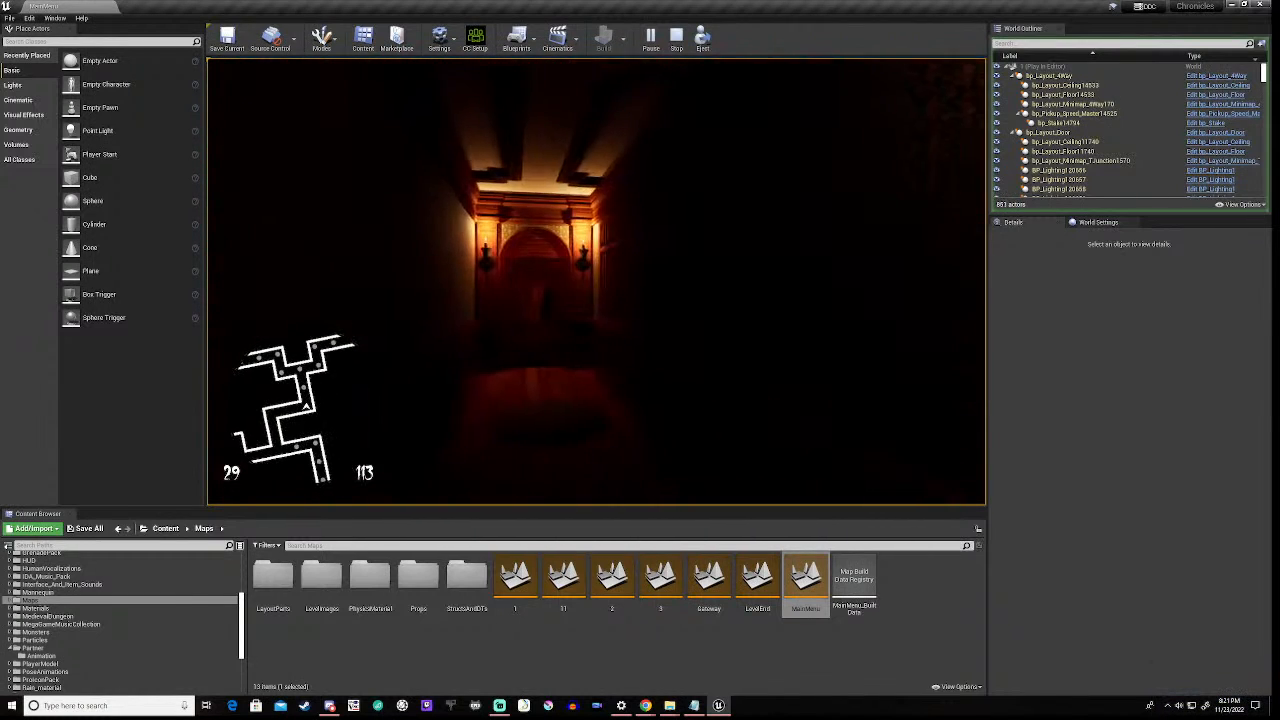
pyautogui.press('w')
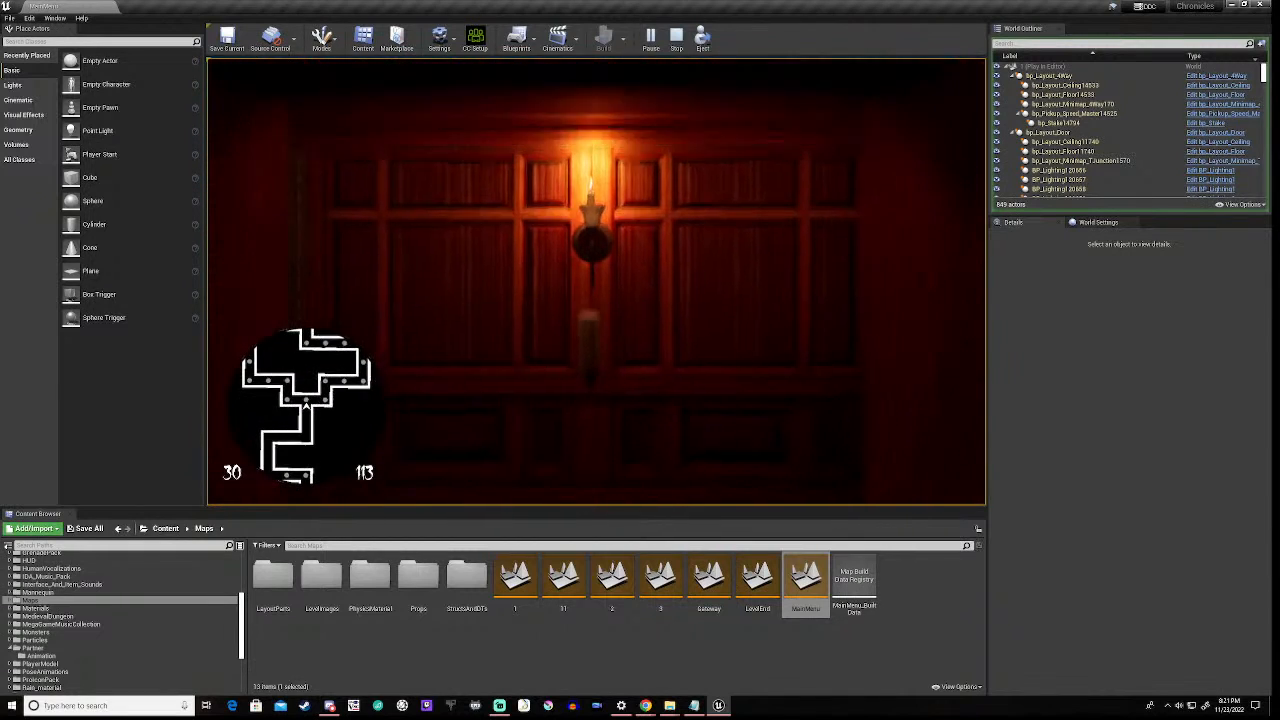
# - Take one branch of the panelled T-junction and collect its pickups up to the four-way crossing
pyautogui.press('w')
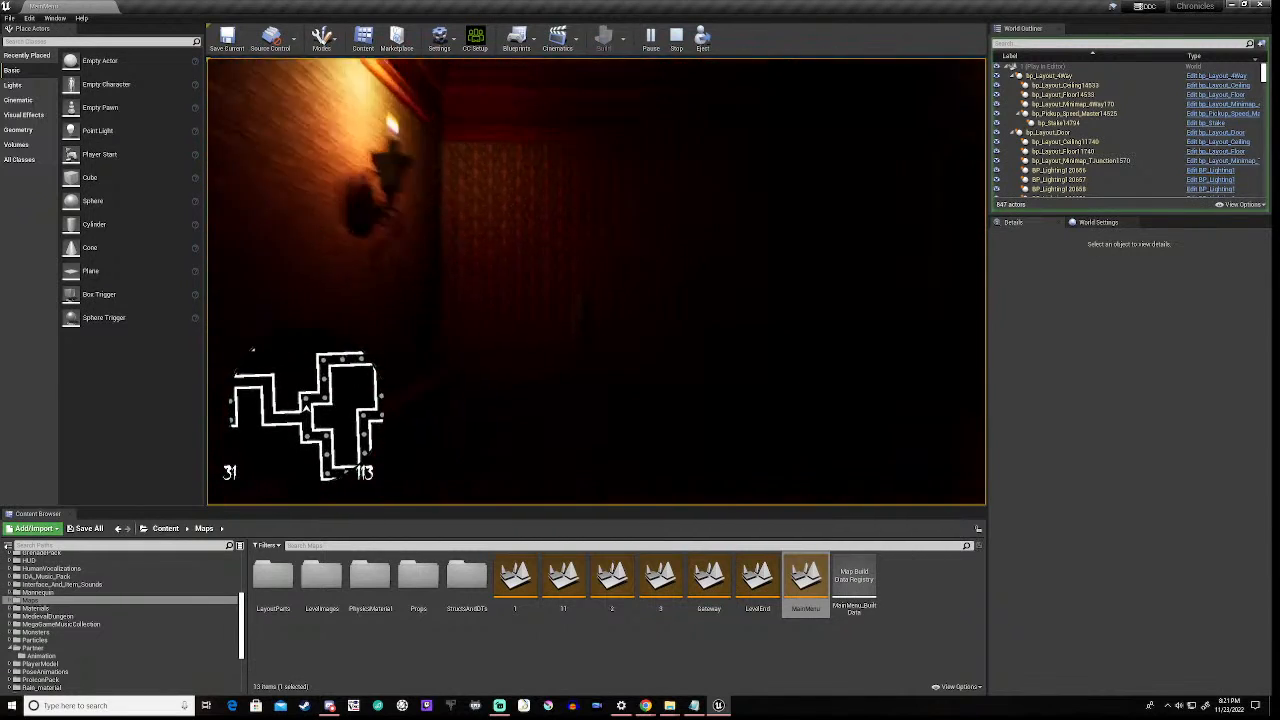
pyautogui.press('w')
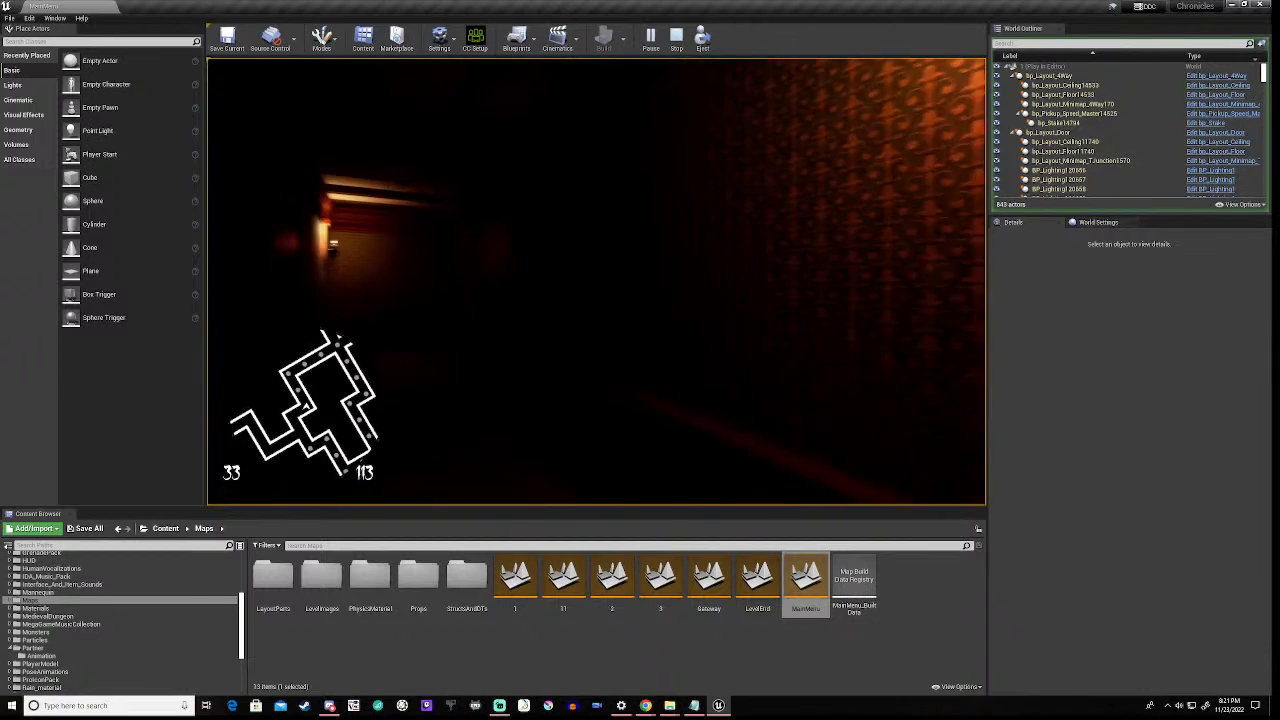
pyautogui.press('w')
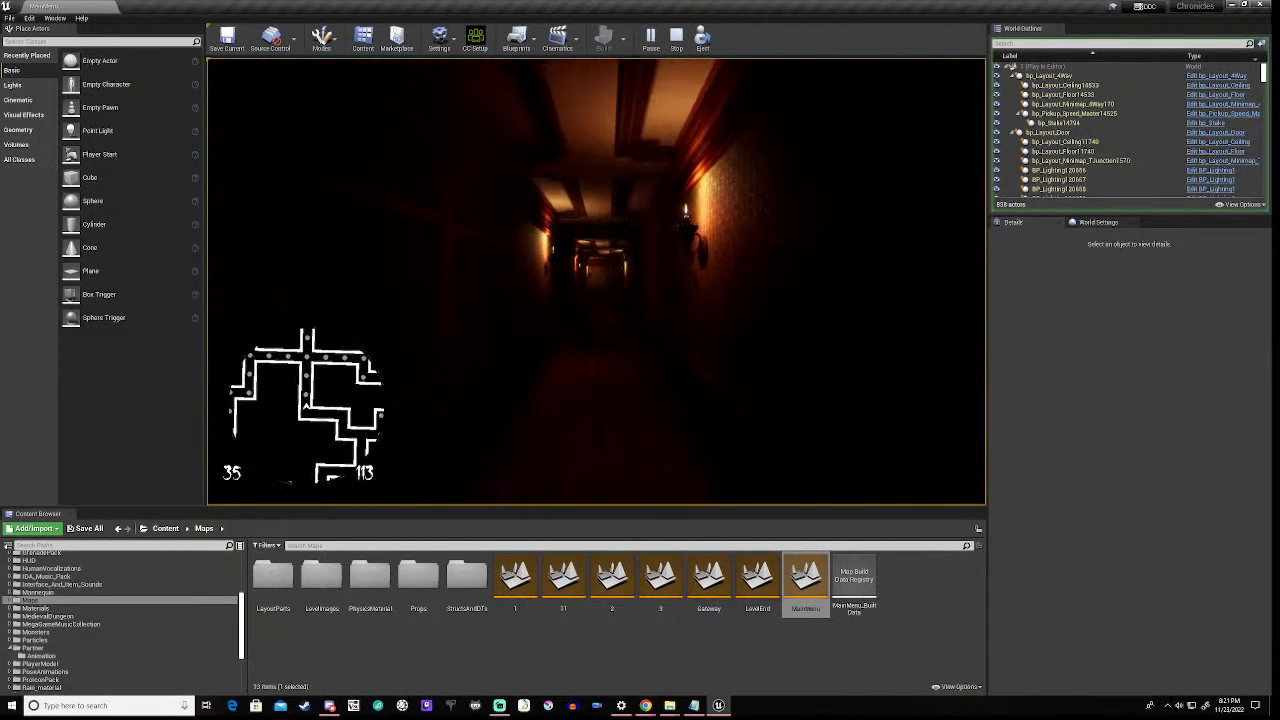
pyautogui.press('w')
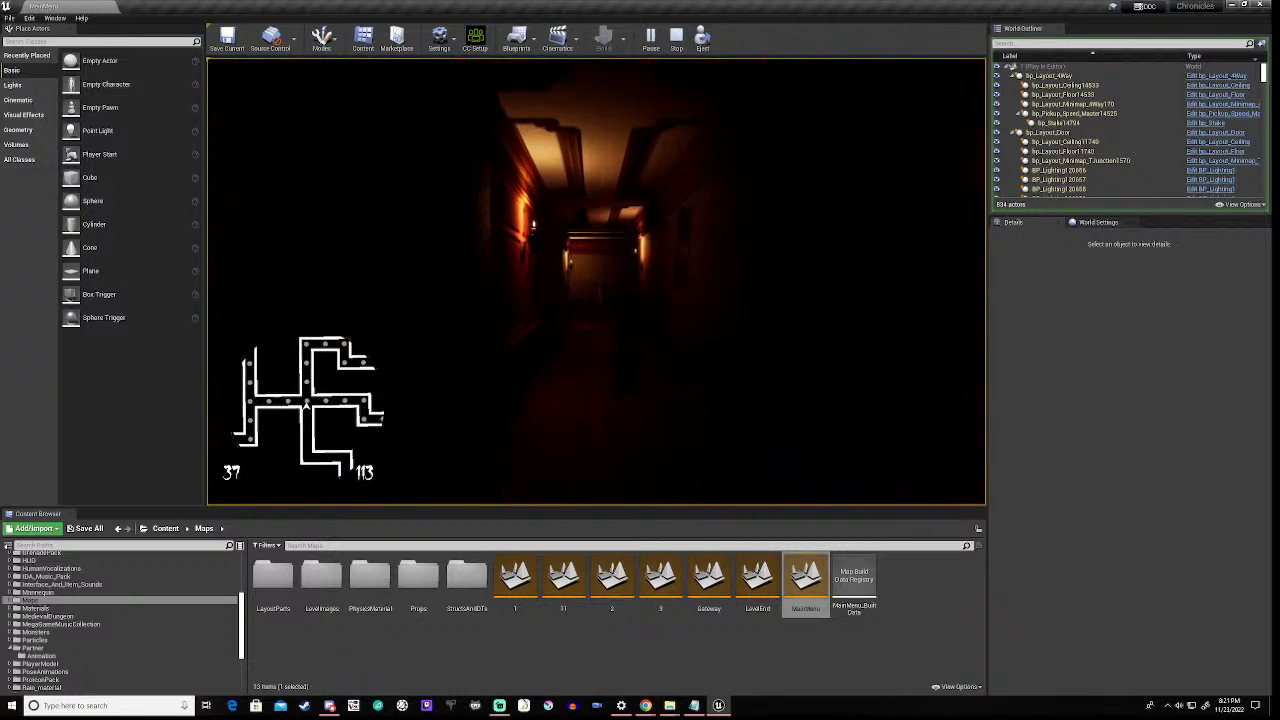
# - Go straight over the four-way crossing and collect the pickups around the winding corridors beyond it
pyautogui.press('w')
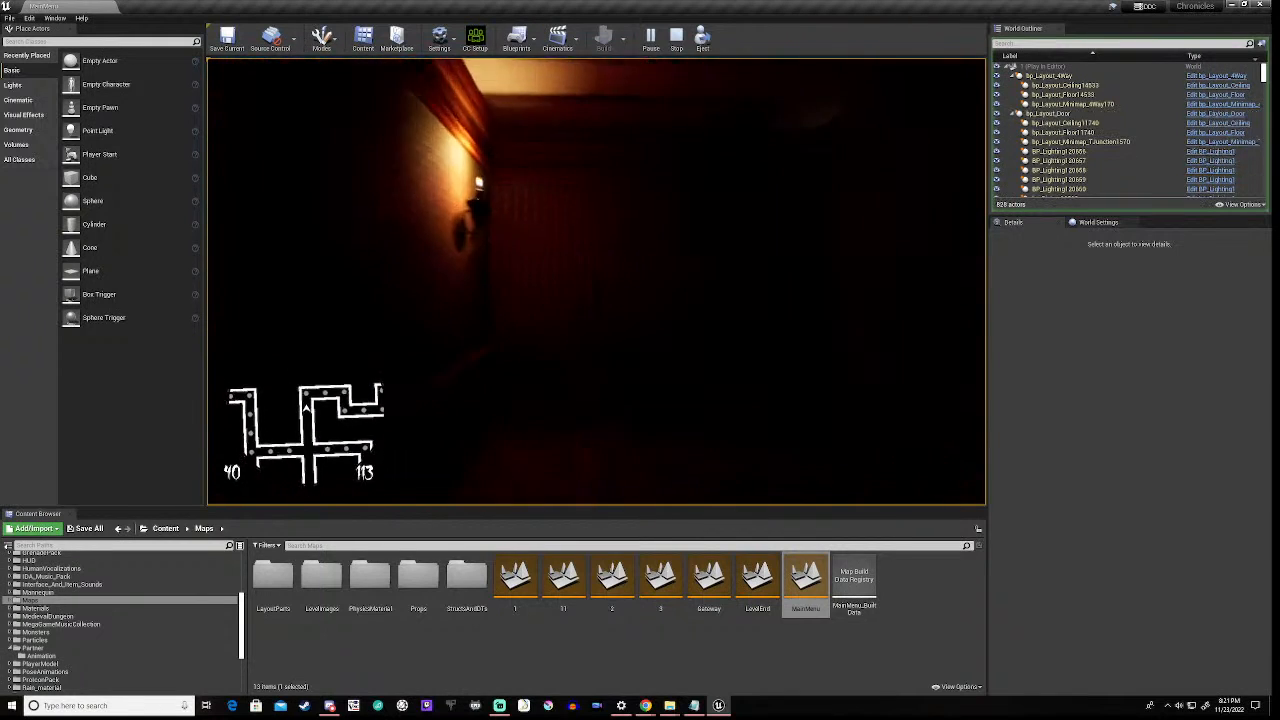
pyautogui.press('w')
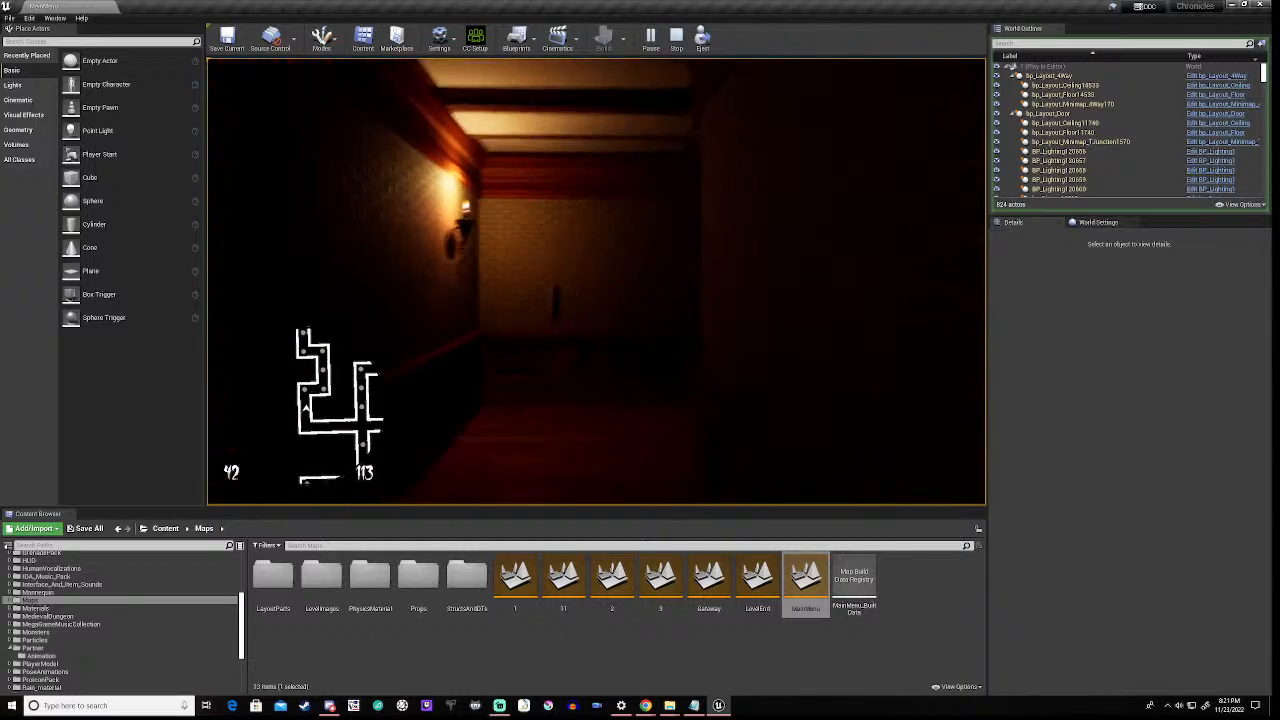
pyautogui.press('w')
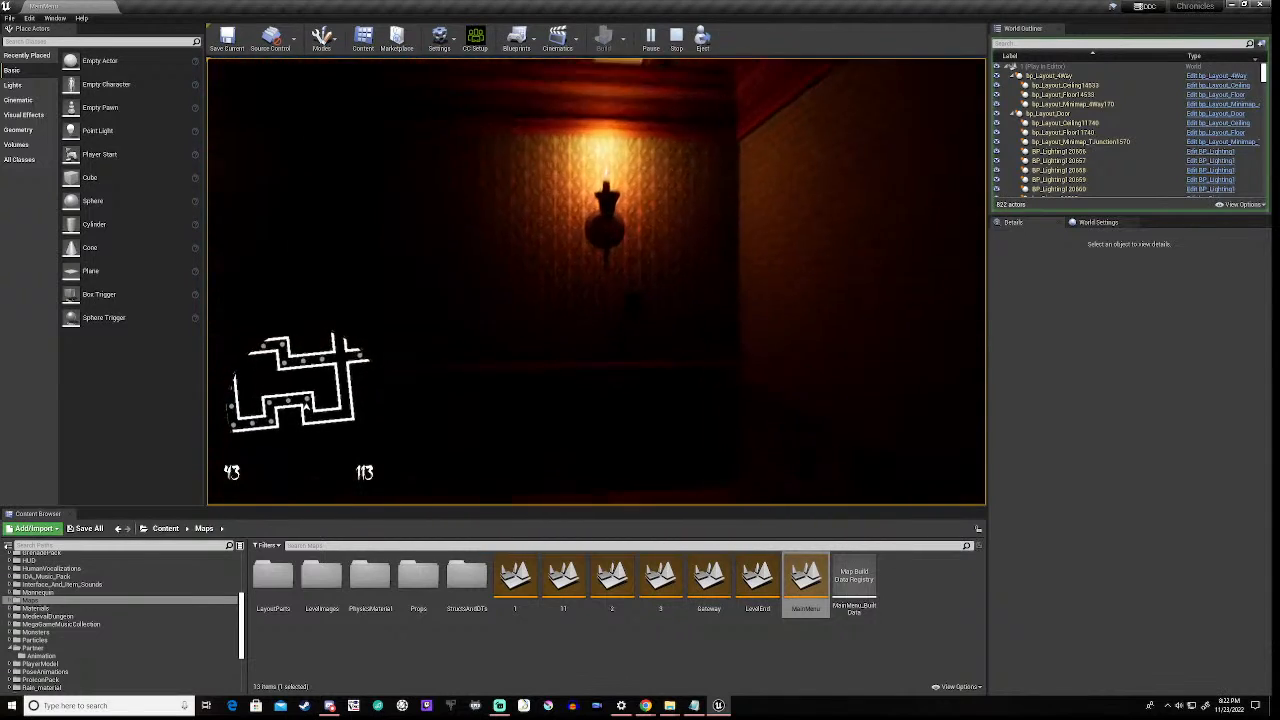
pyautogui.press('w')
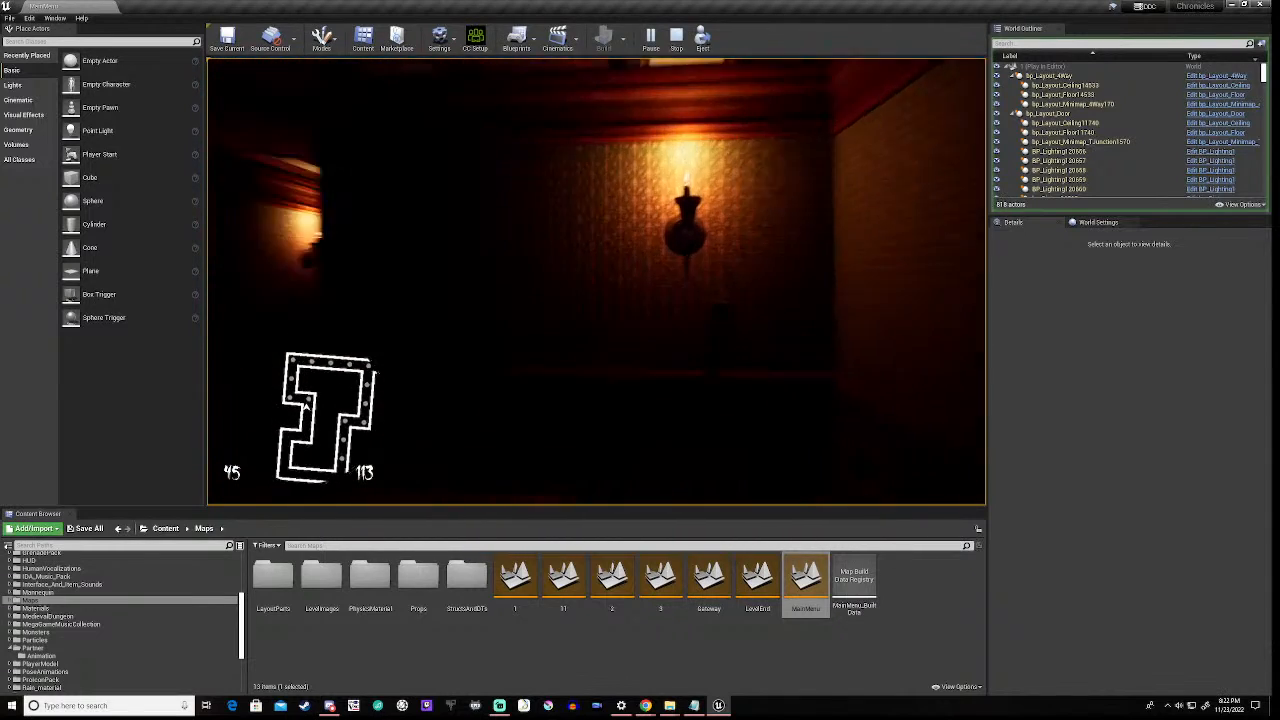
pyautogui.press('w')
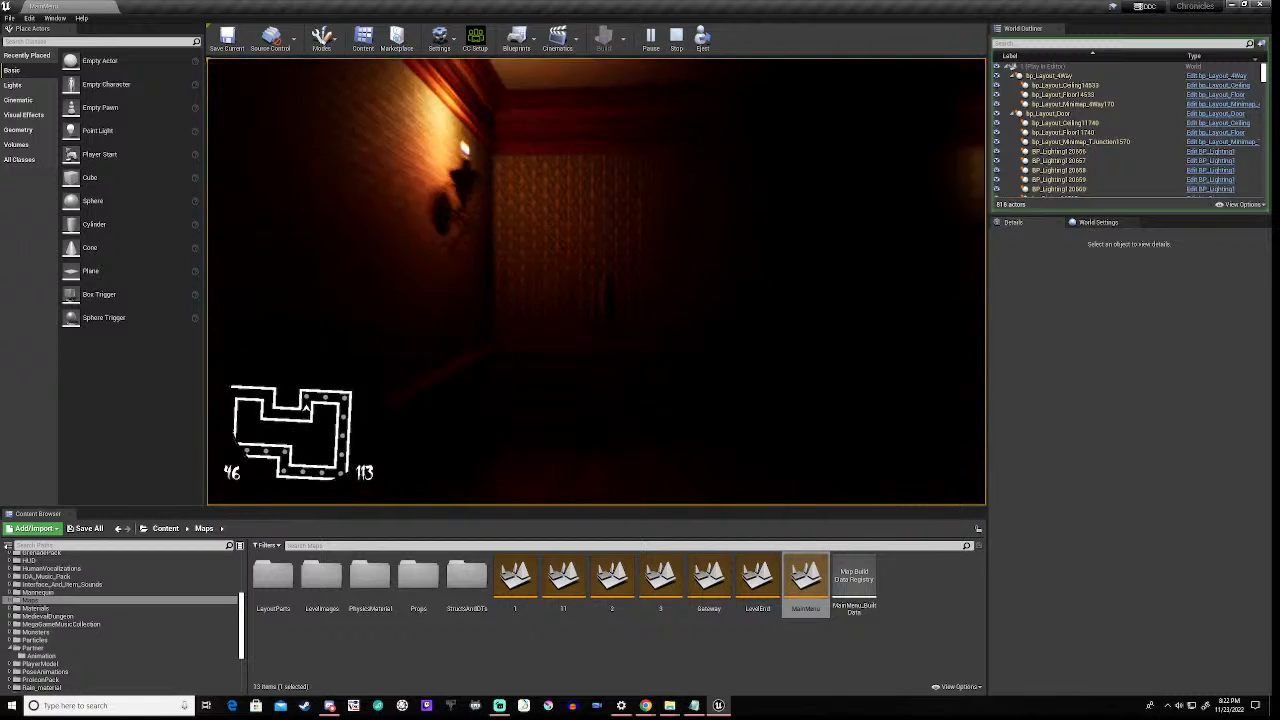
pyautogui.press('w')
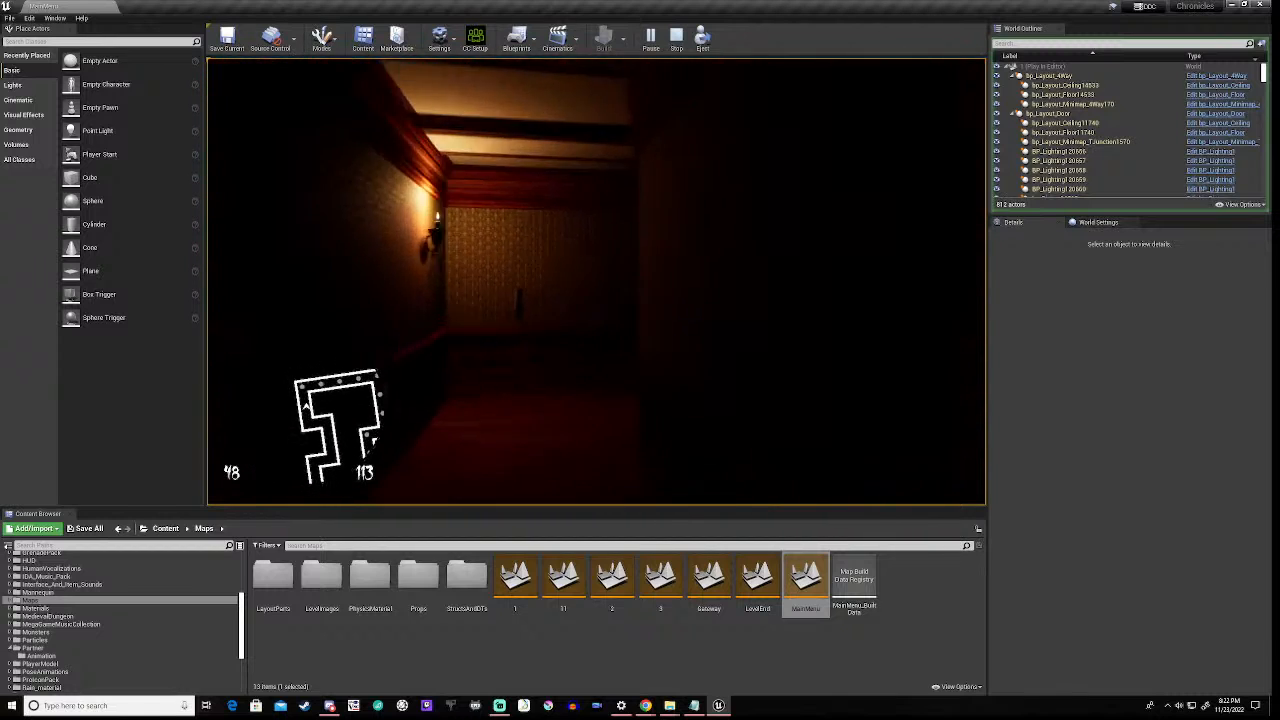
# - Clear the pickups along the long hallway and stepped passage, then cross the next four-way crossing to the arched door at its far junction
pyautogui.press('w')
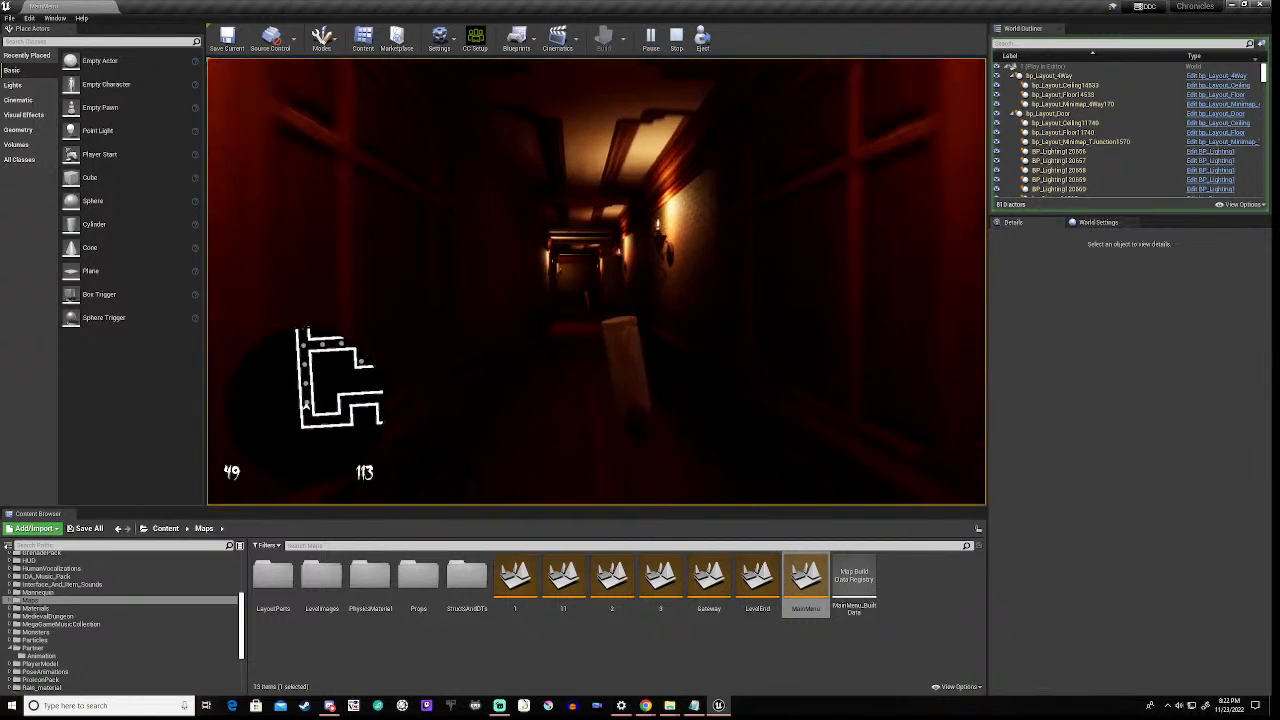
pyautogui.press('w')
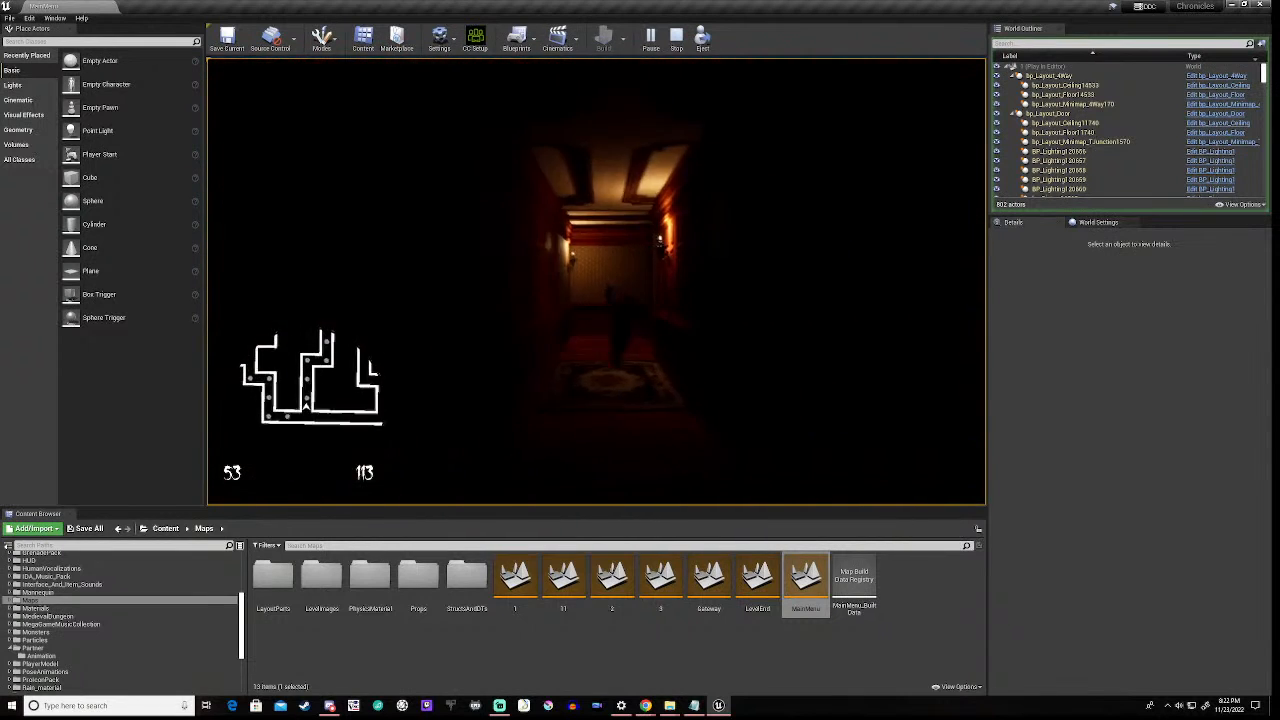
pyautogui.press('w')
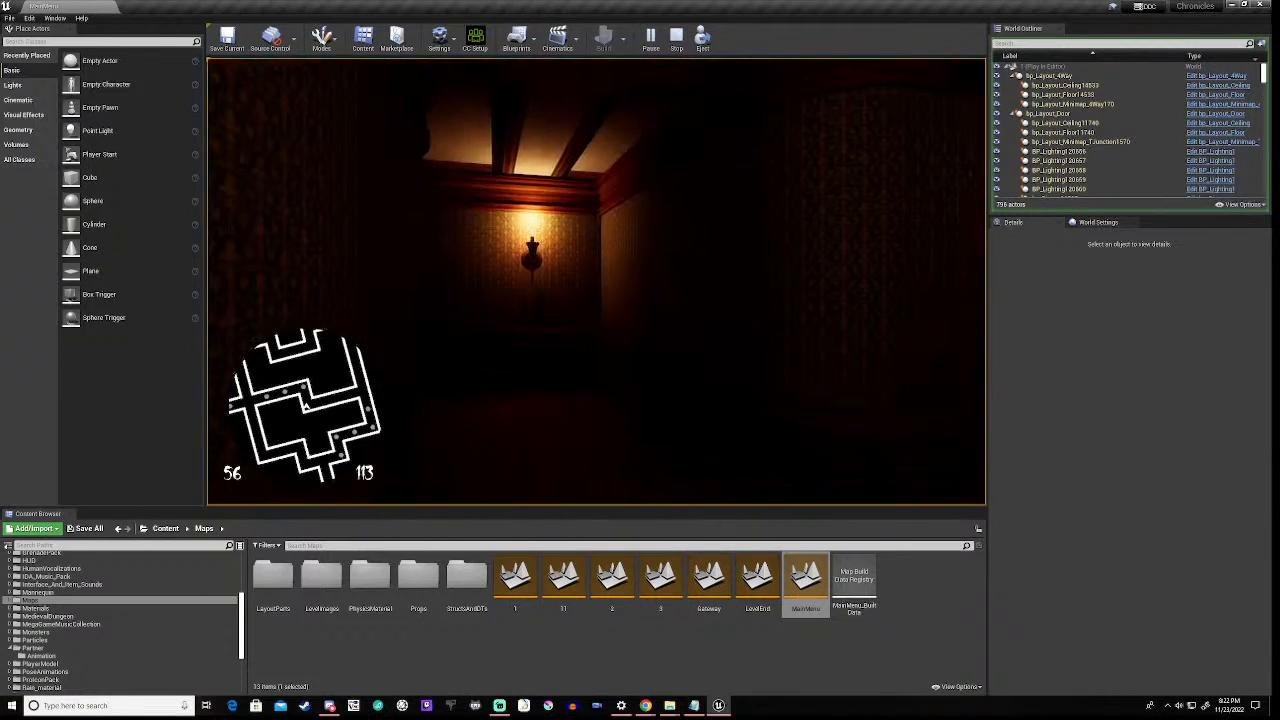
pyautogui.press('w')
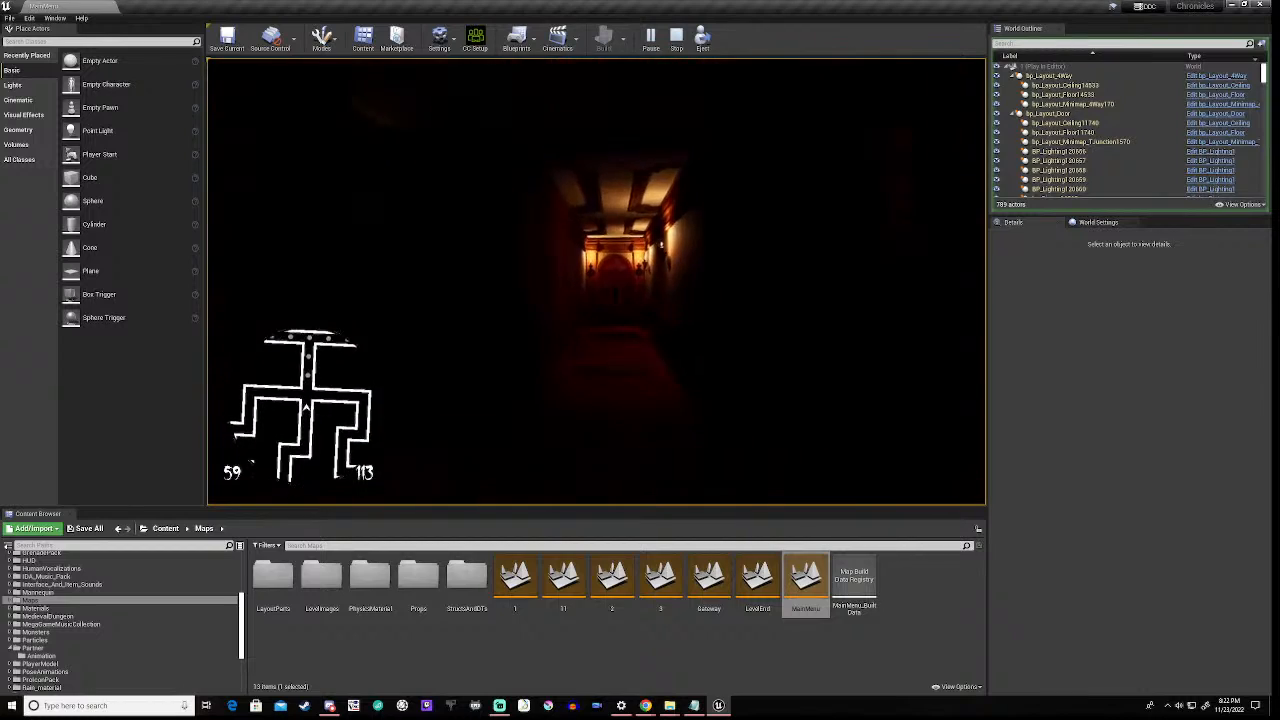
pyautogui.press('w')
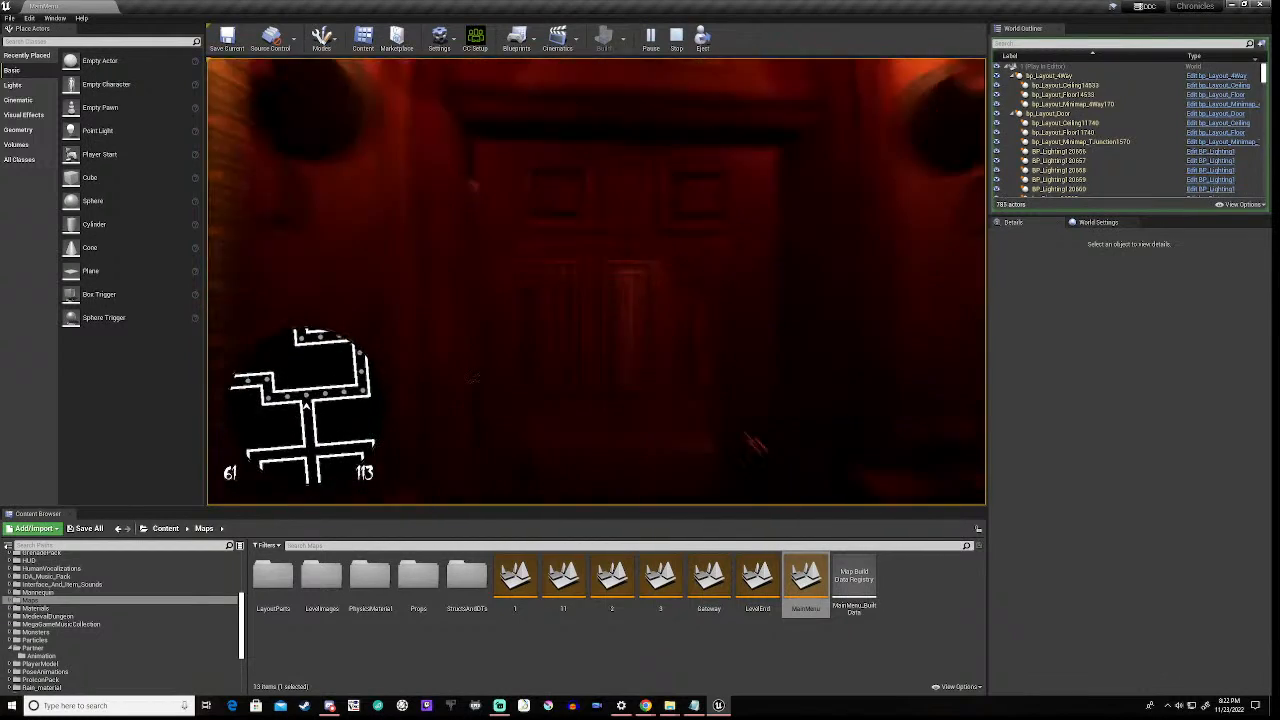
# - Turn off at the arched door's junction and collect the pickups along the stepped corridors up to the boarded barrier
pyautogui.press('w')
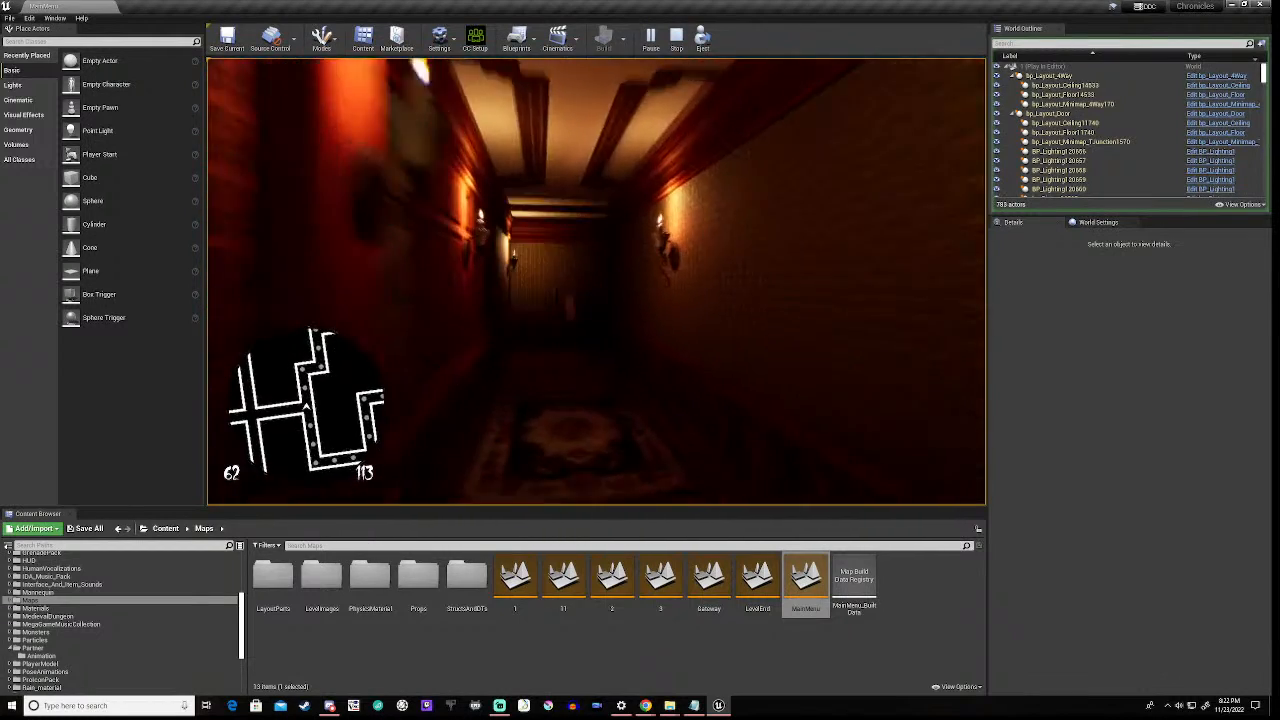
pyautogui.press('w')
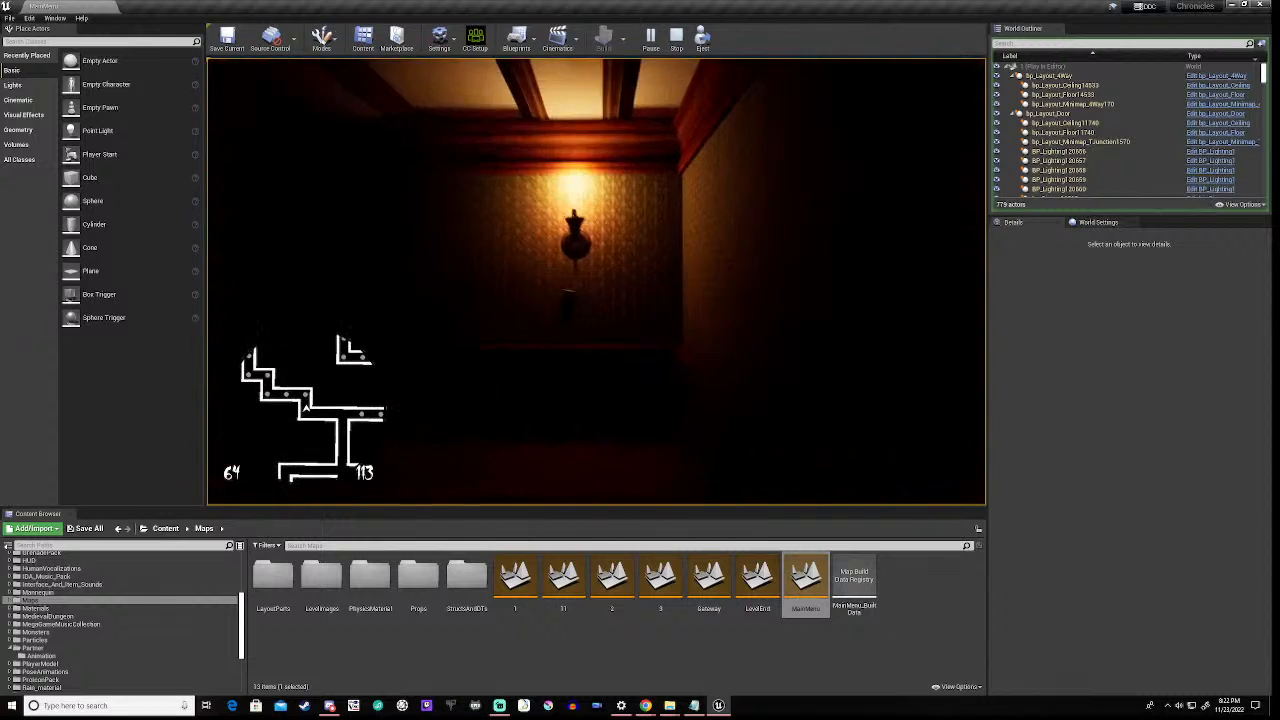
pyautogui.press('w')
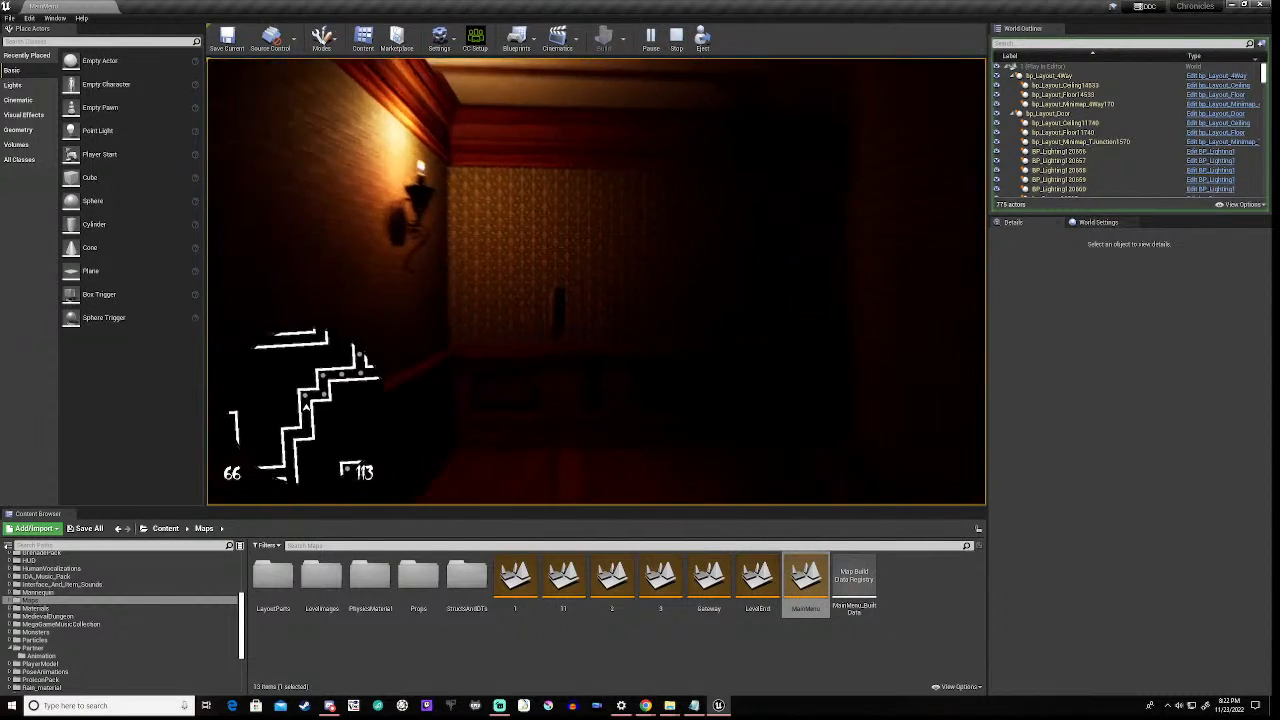
pyautogui.press('w')
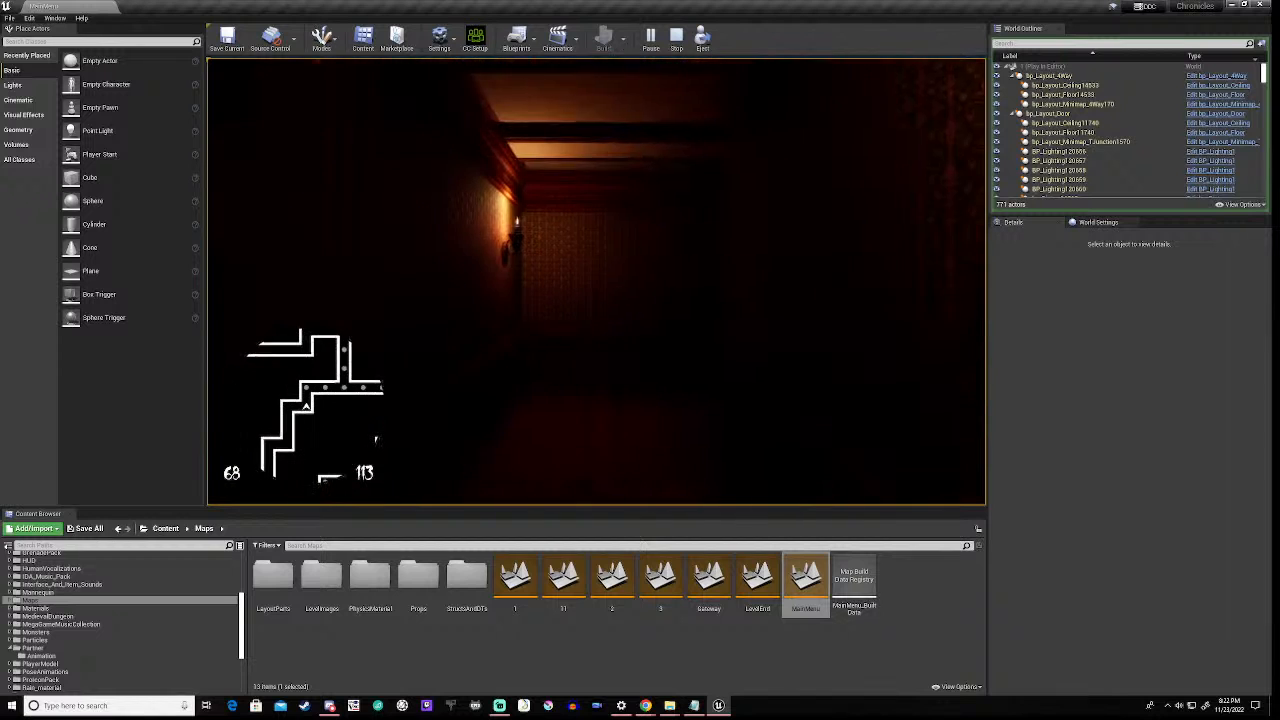
pyautogui.press('w')
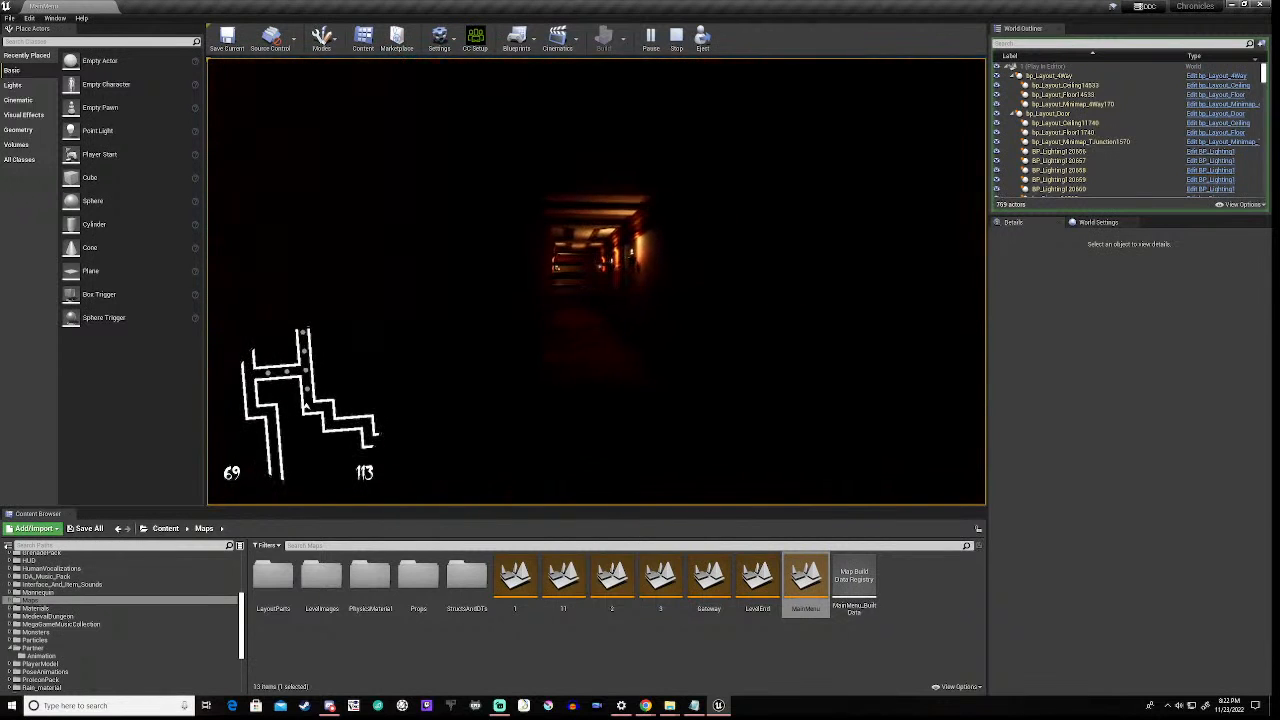
pyautogui.press('w')
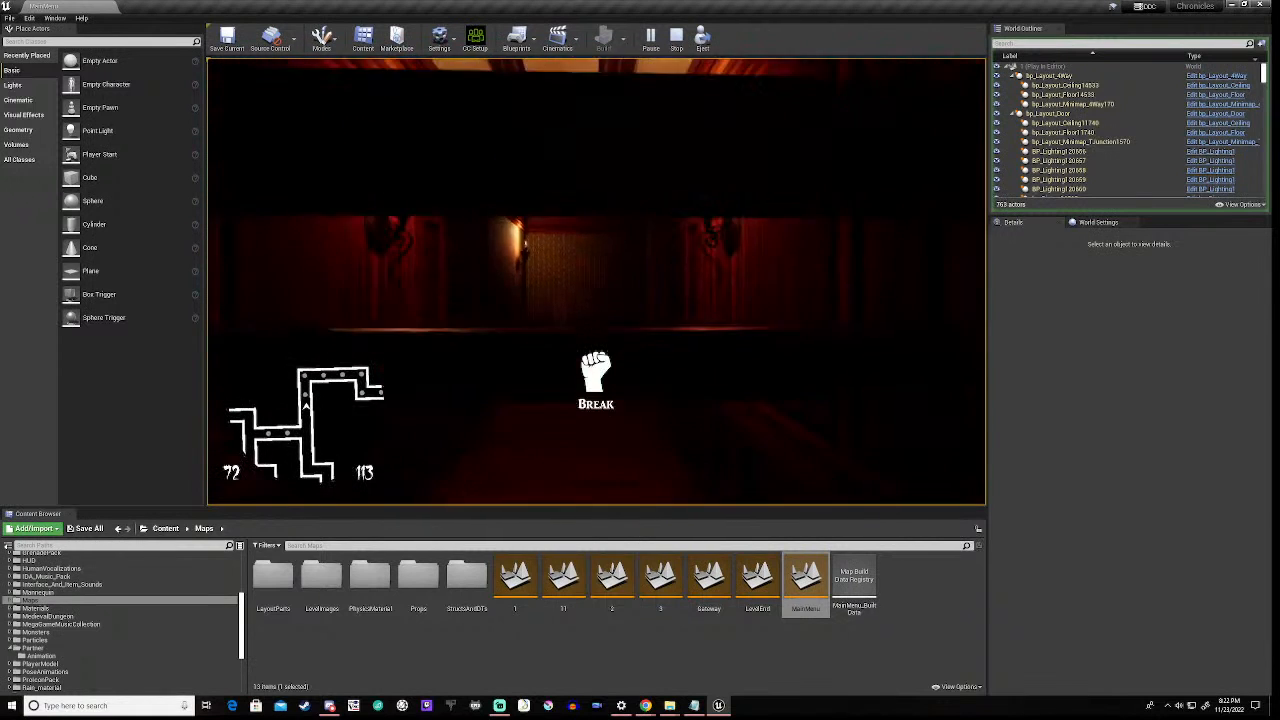
# - Break through the barriers and collect the pickups in the corridors beyond, up to the arched door at the end of the short connecting passage
pyautogui.press('w')
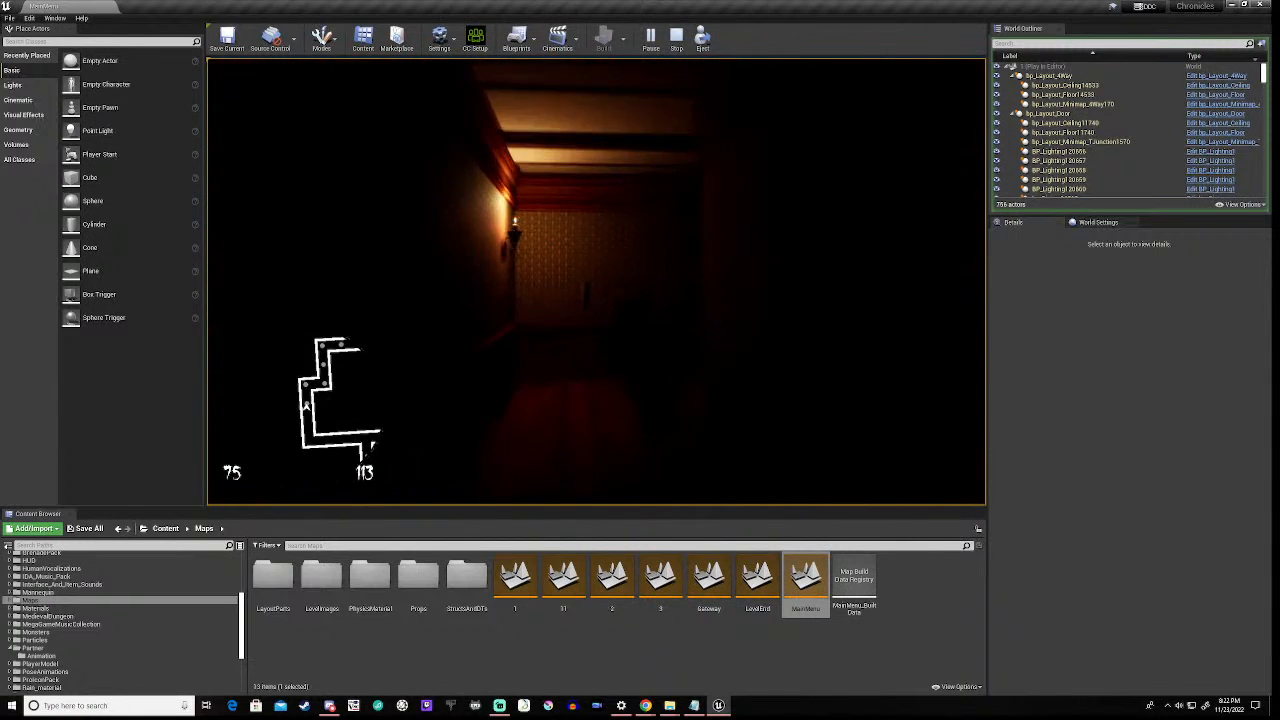
pyautogui.press('w')
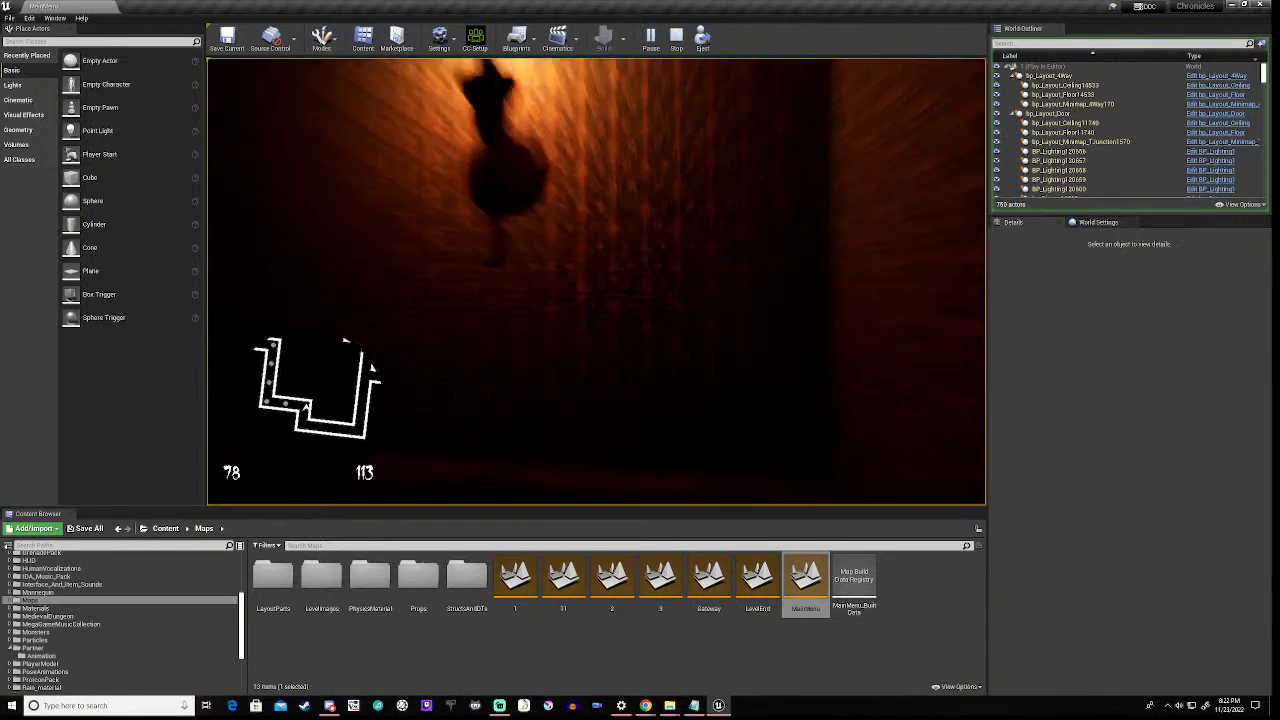
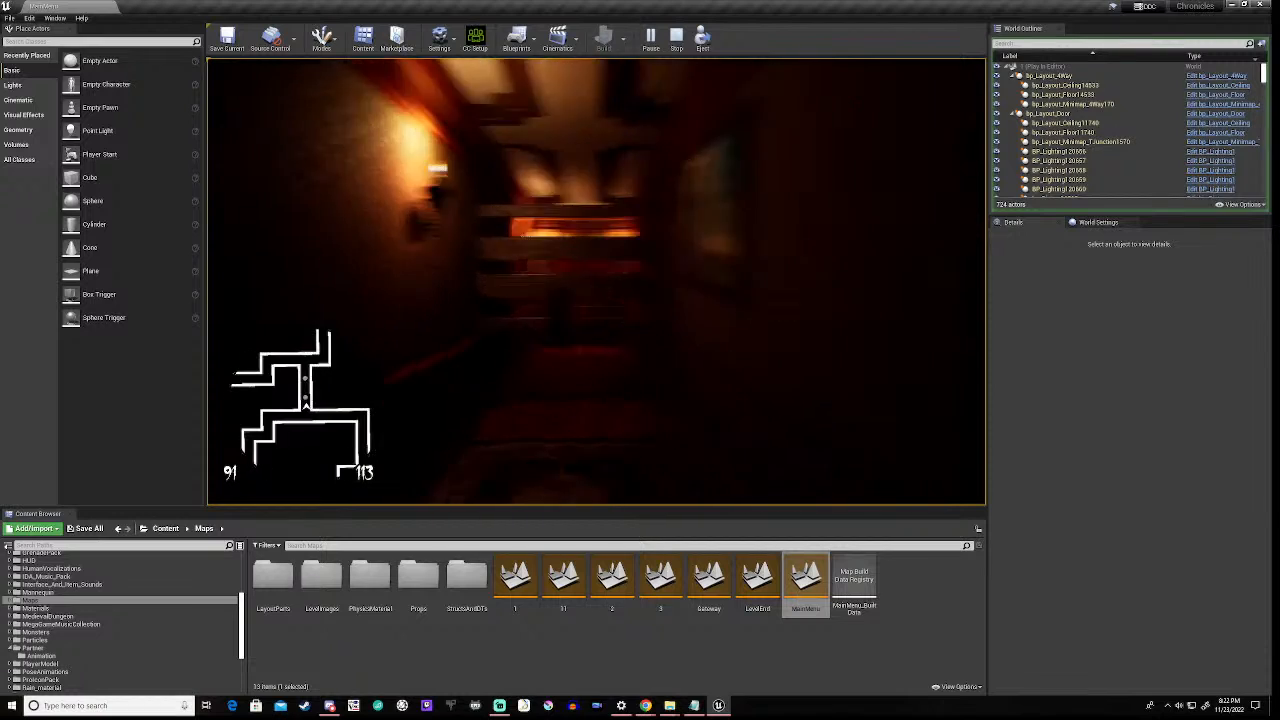
pyautogui.press('e')
pyautogui.press('w')
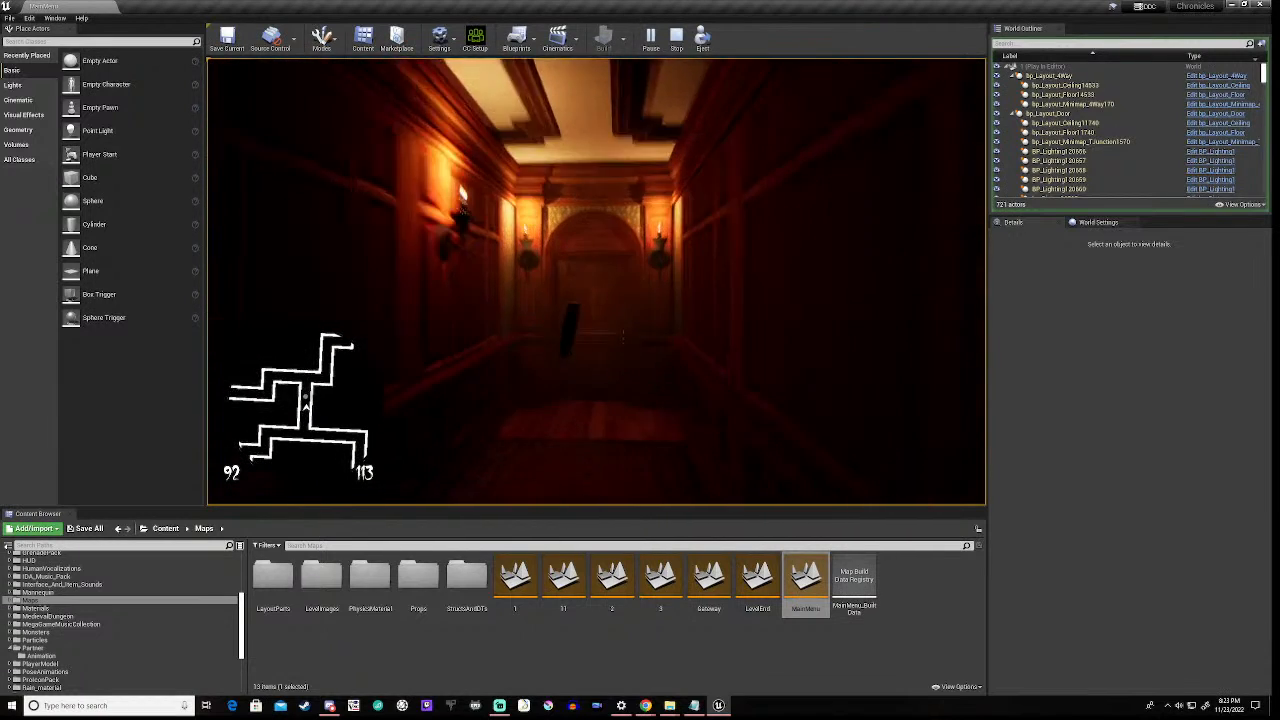
pyautogui.press('w')
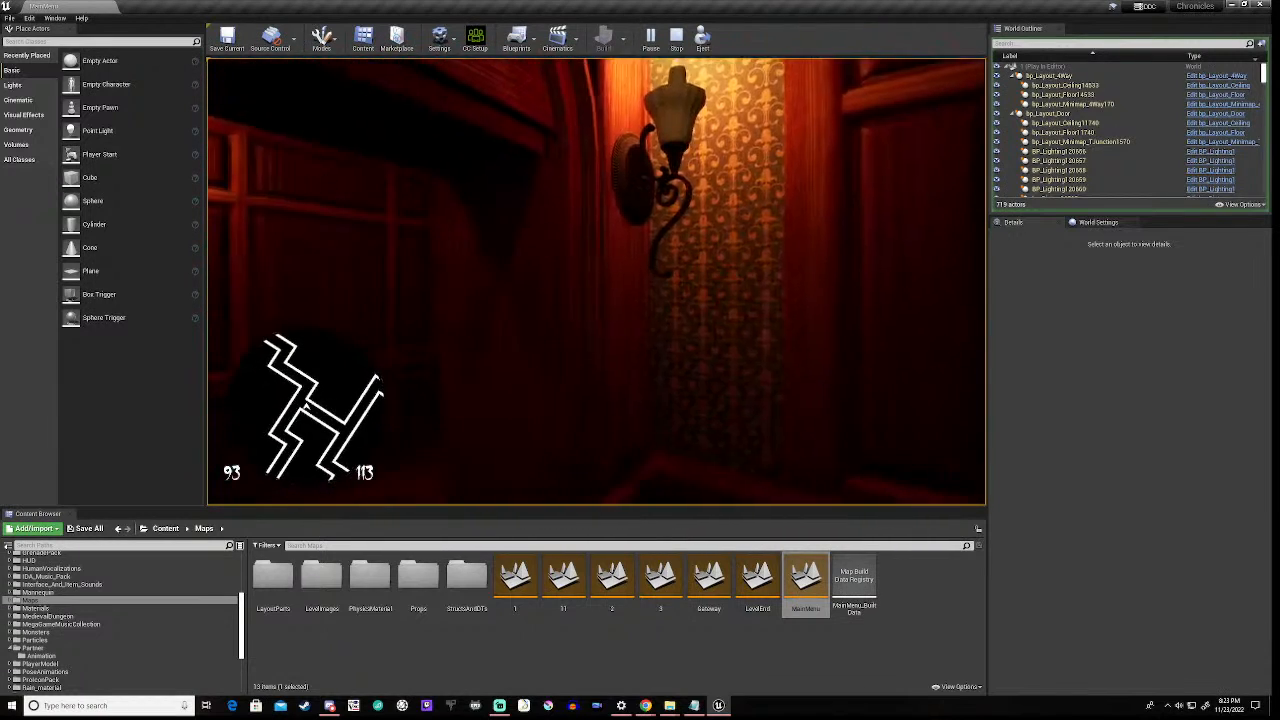
# - Follow the cleared corridors from the arched door and the long hallway to the side junction where uncollected pickups begin
pyautogui.press('w')
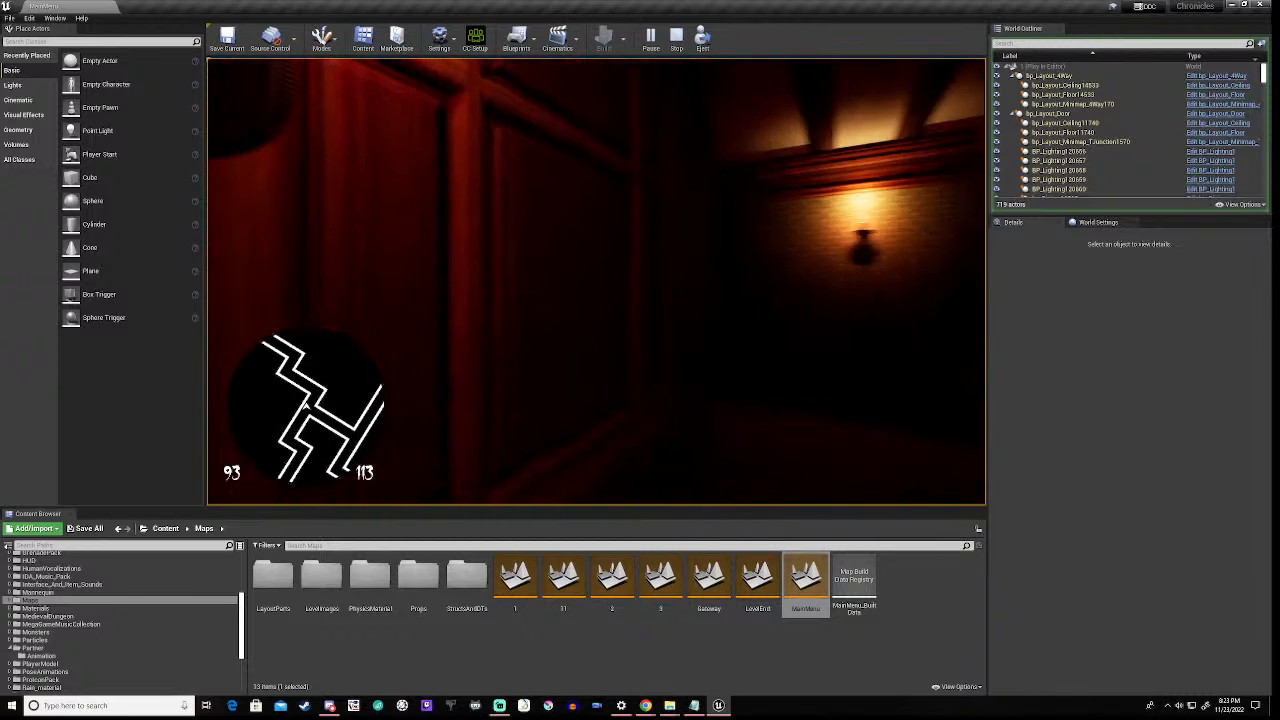
pyautogui.press('w')
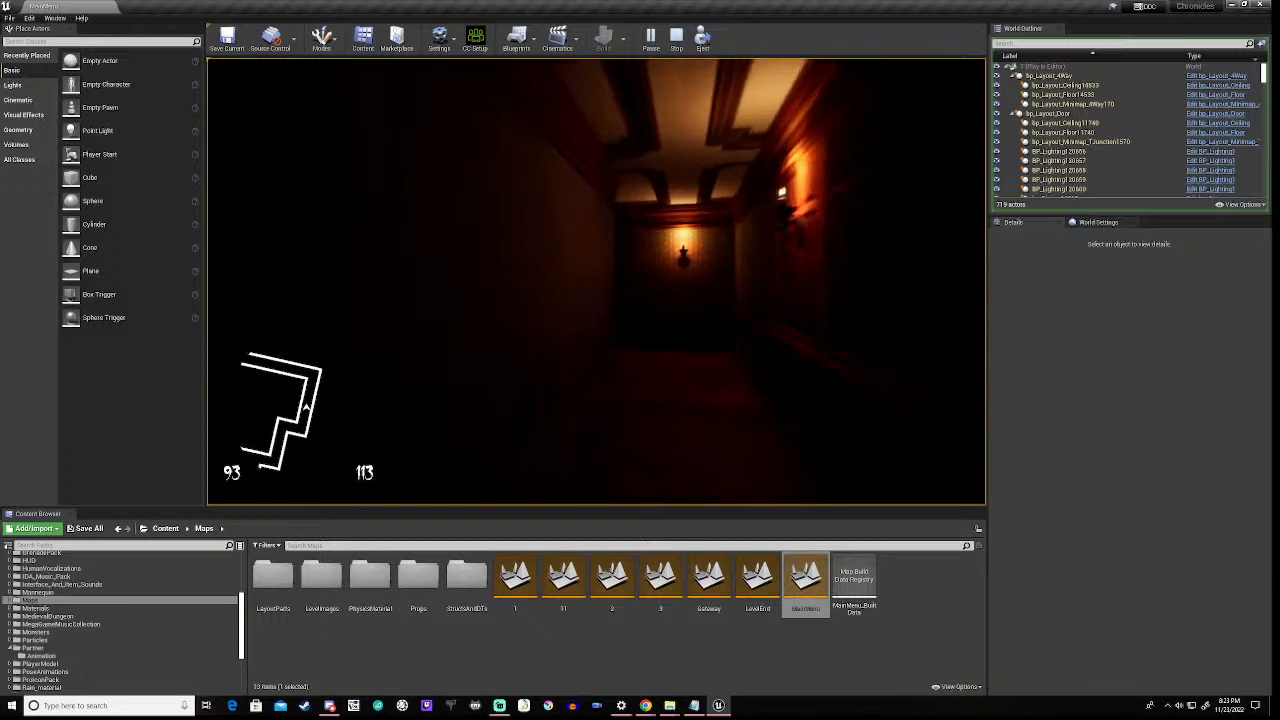
pyautogui.press('w')
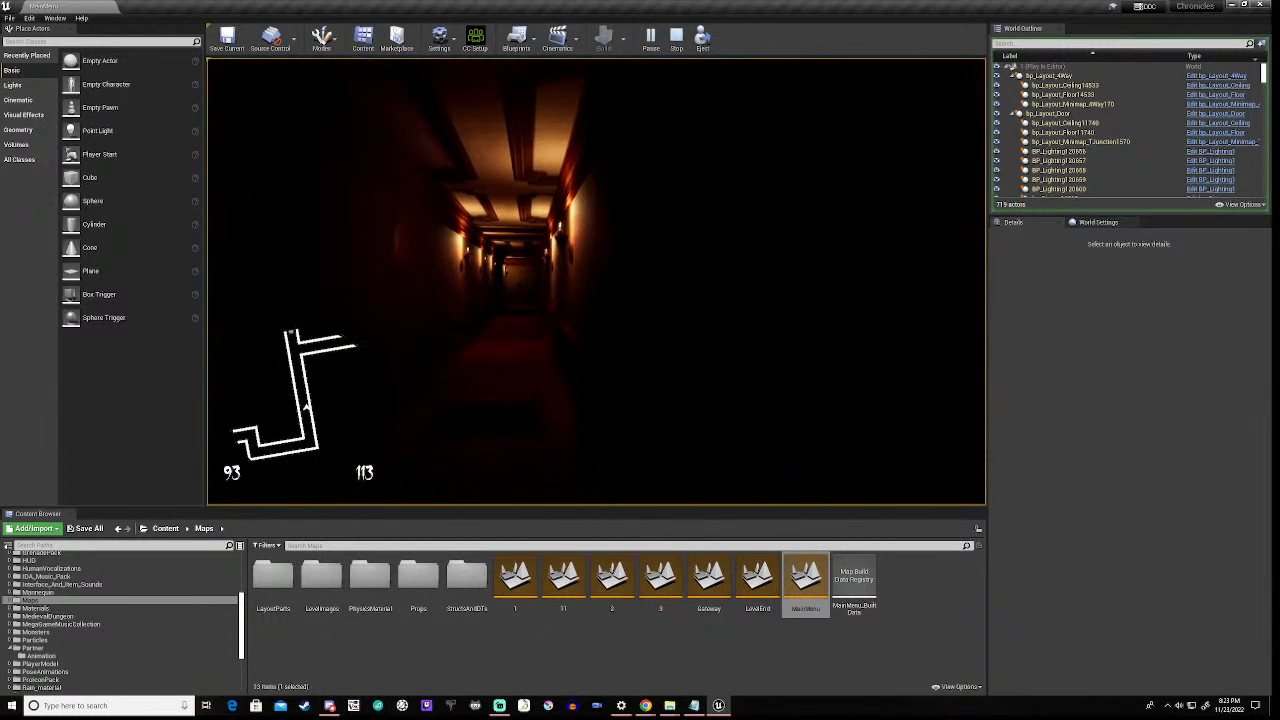
pyautogui.press('w')
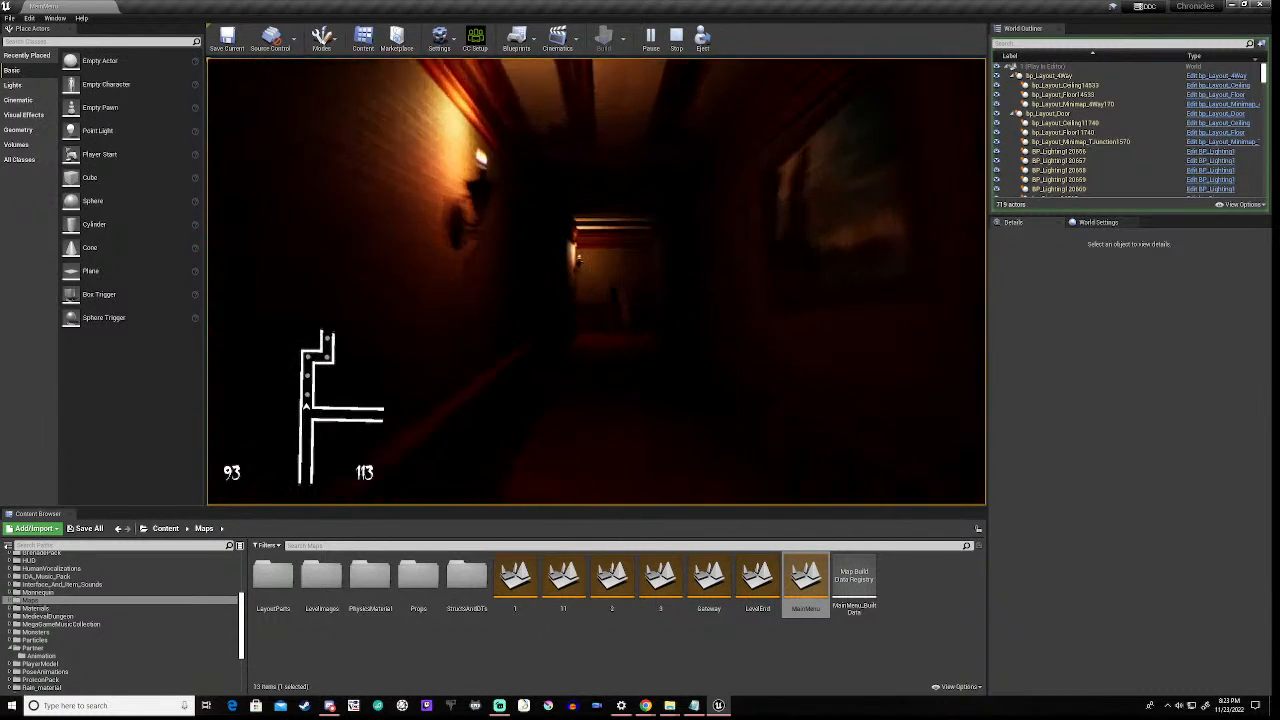
# - Clear the pickups along the winding corridors past the side junction and through the wood-panelled T-junction at their end
pyautogui.press('w')
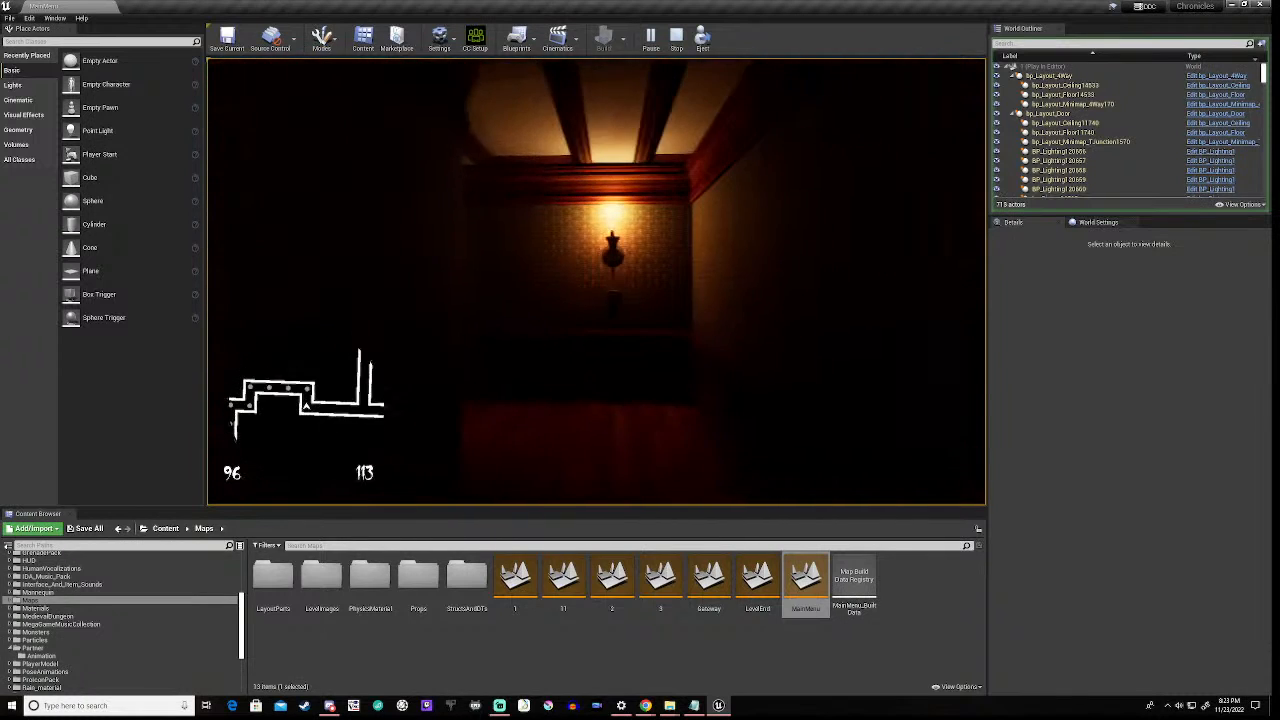
pyautogui.press('w')
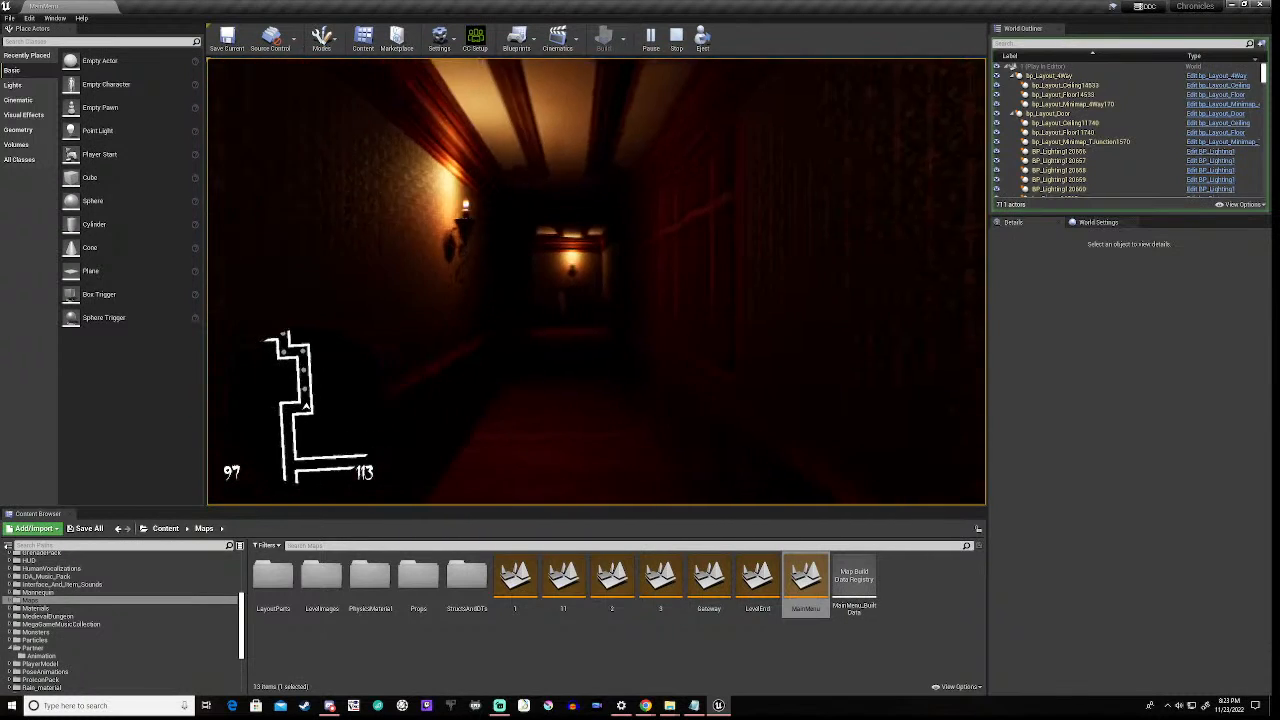
pyautogui.press('w')
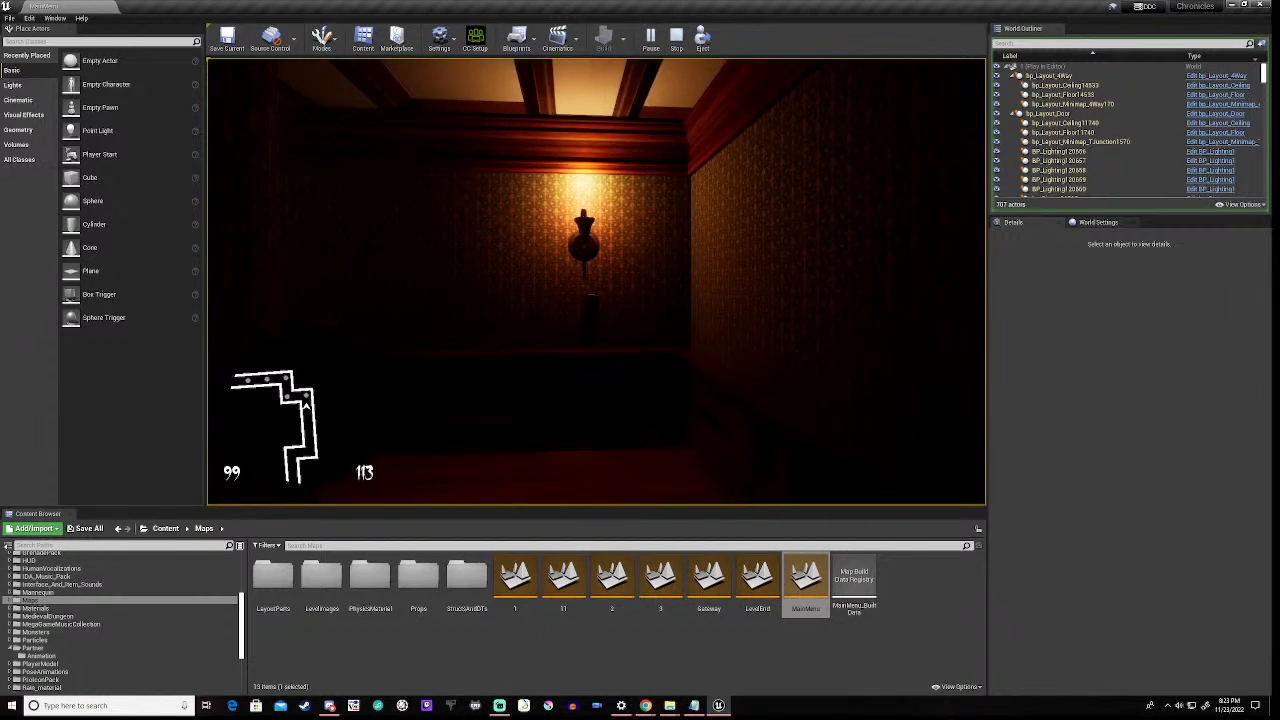
pyautogui.press('w')
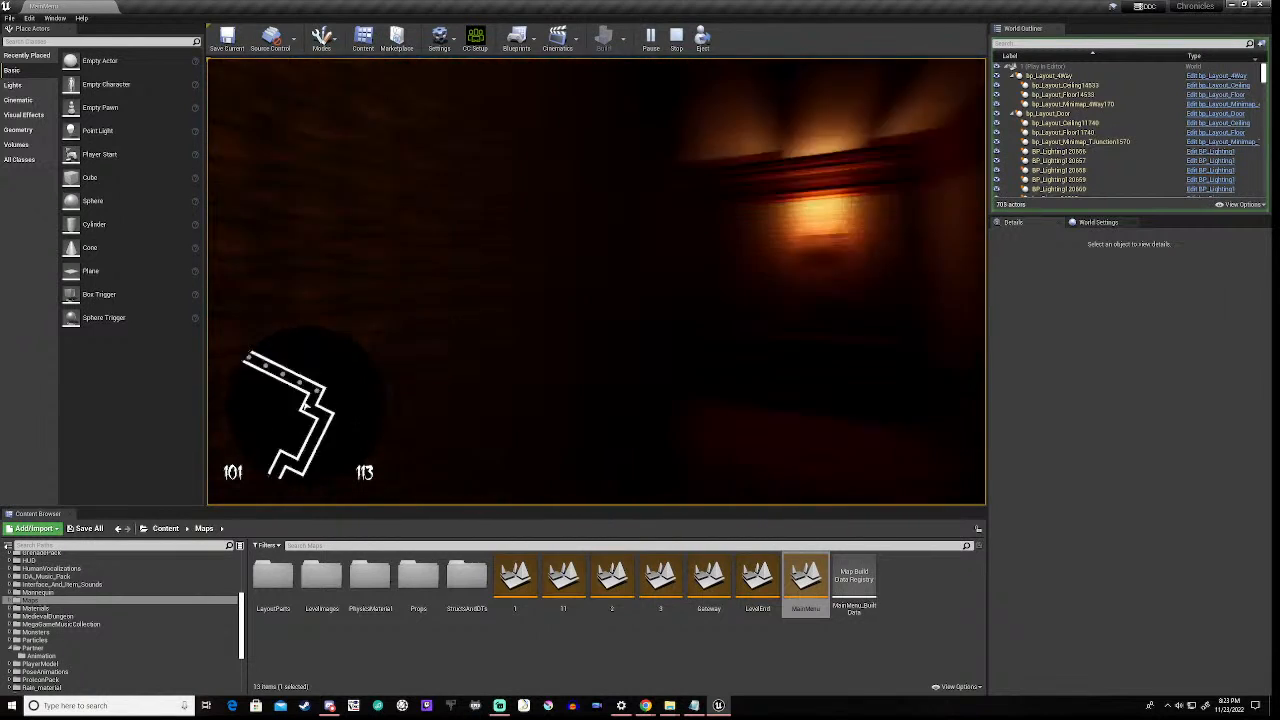
pyautogui.press('w')
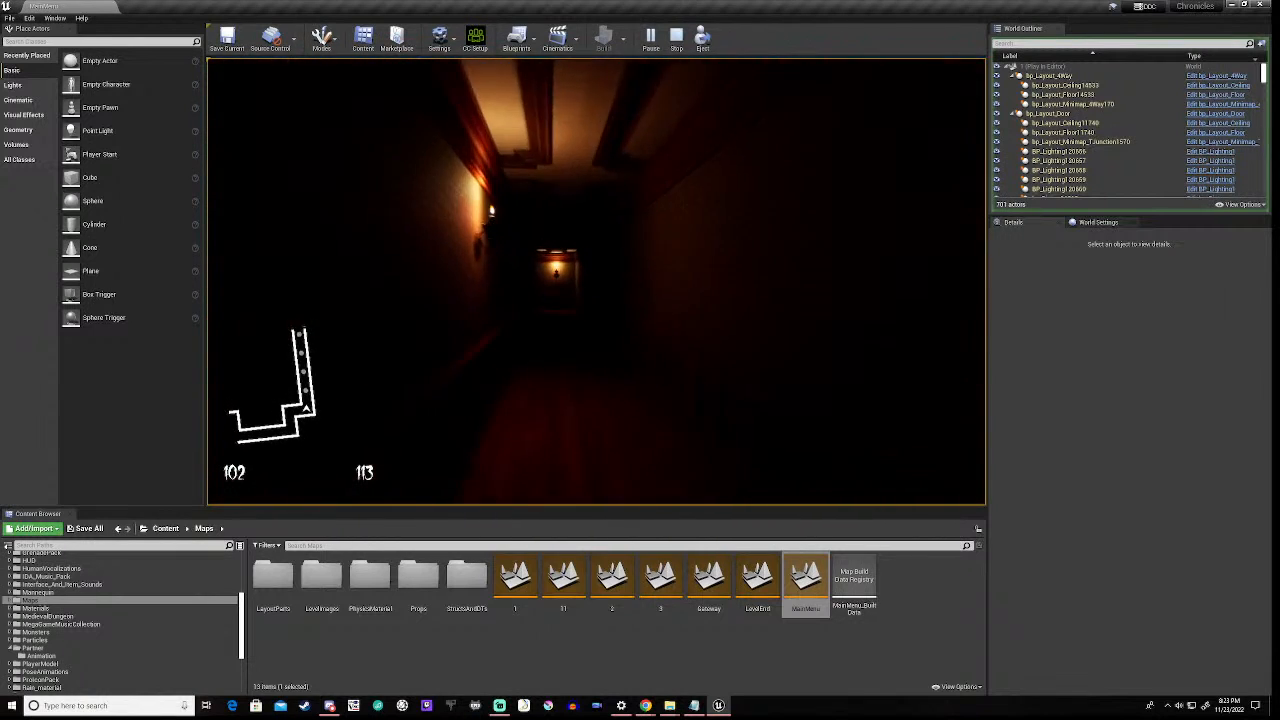
pyautogui.press('w')
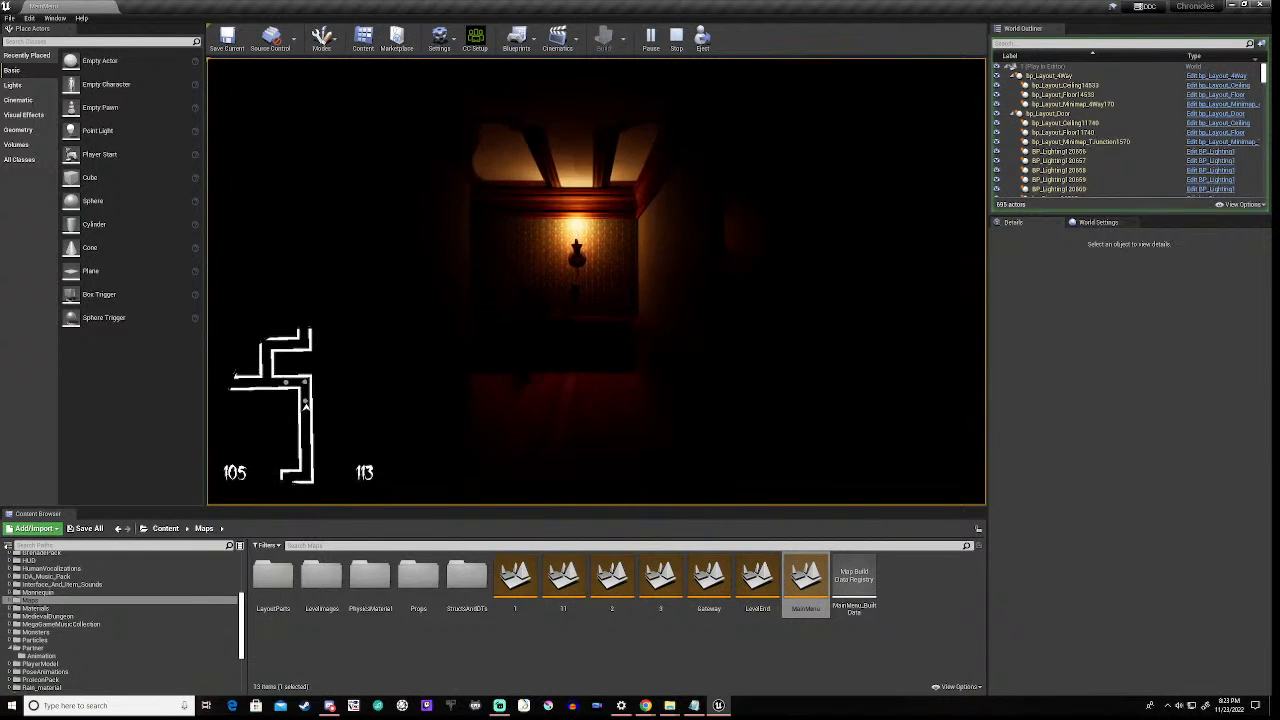
pyautogui.press('w')
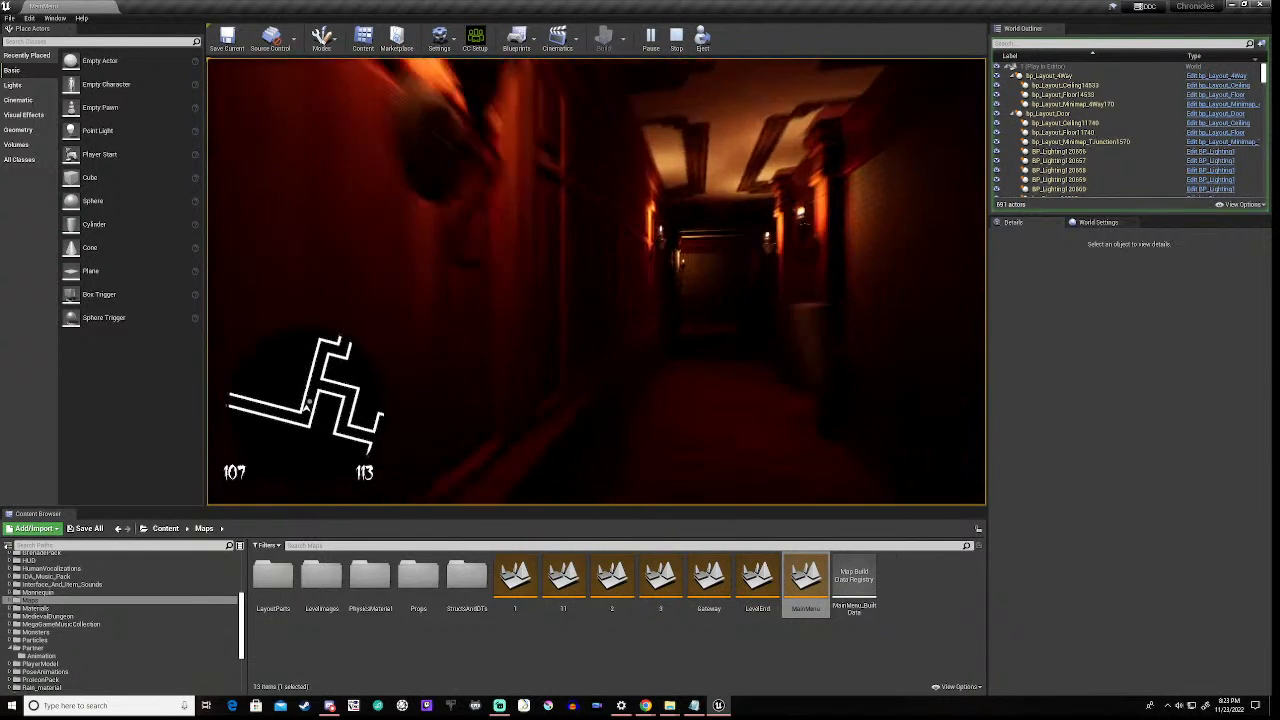
pyautogui.press('w')
pyautogui.press('w')
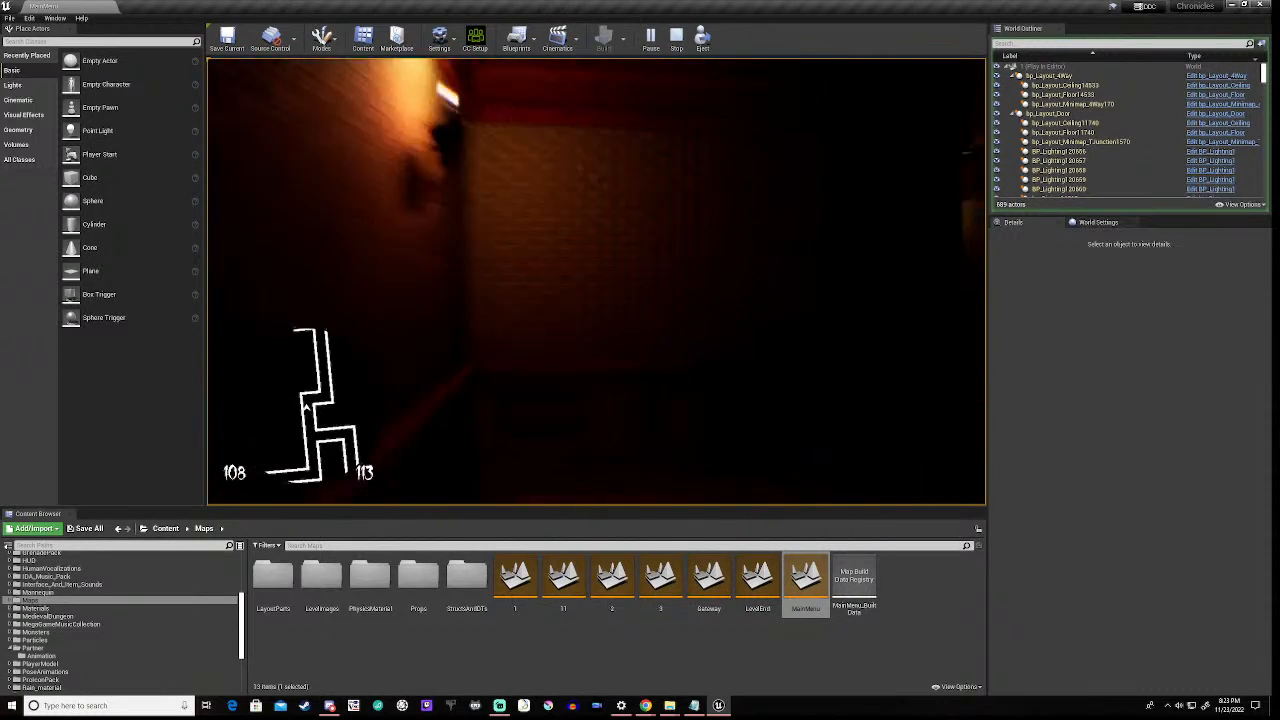
# - Search the cleared corridors and junctions for the remaining pickups, using the minimap
pyautogui.press('w')
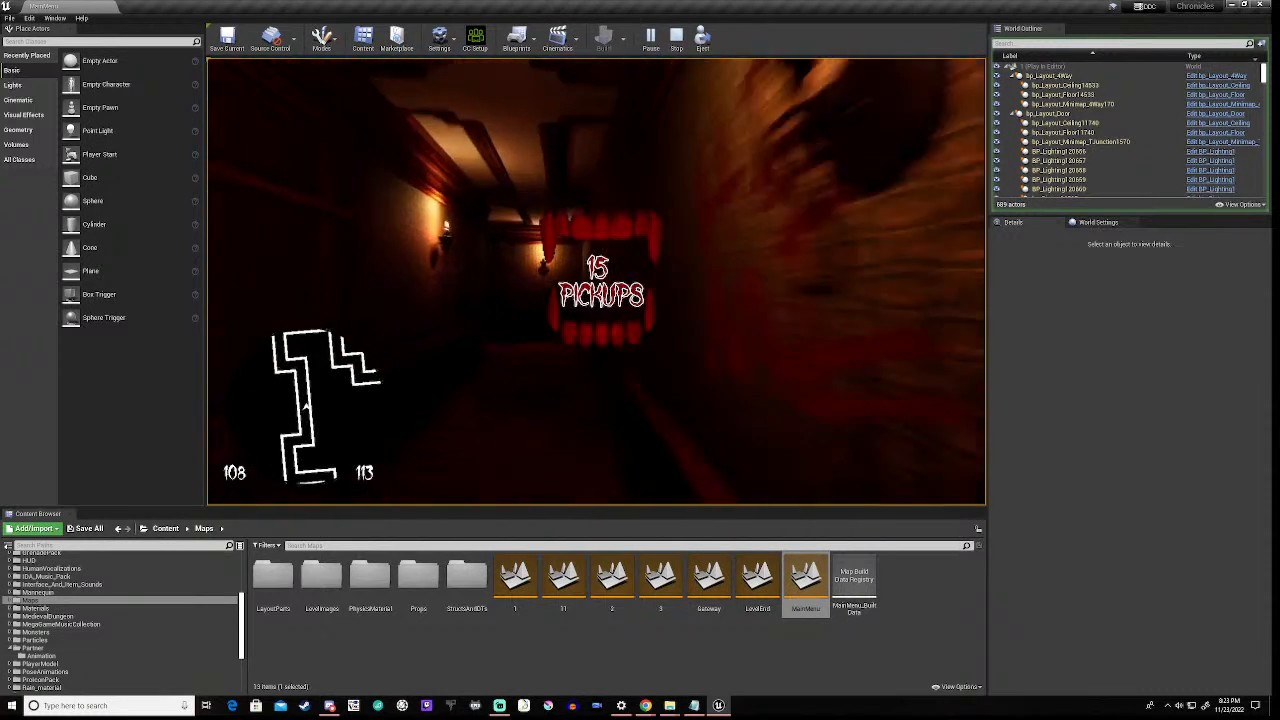
pyautogui.press('w')
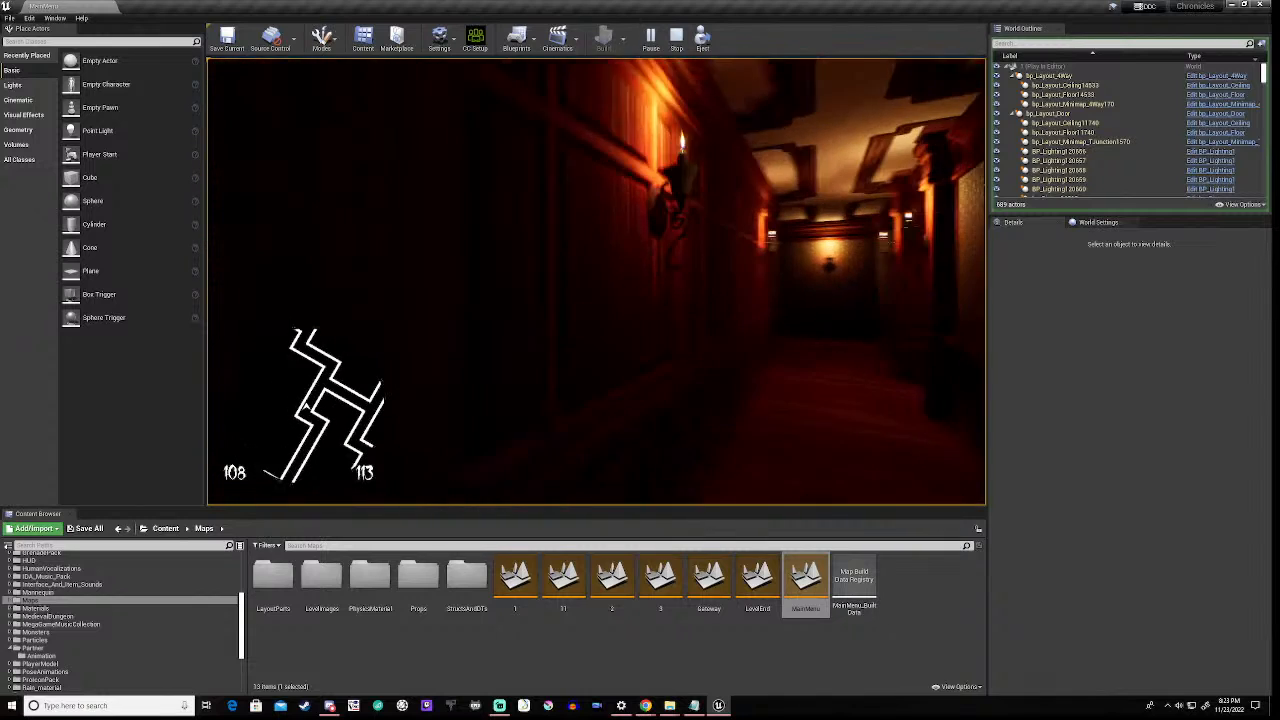
pyautogui.press('w')
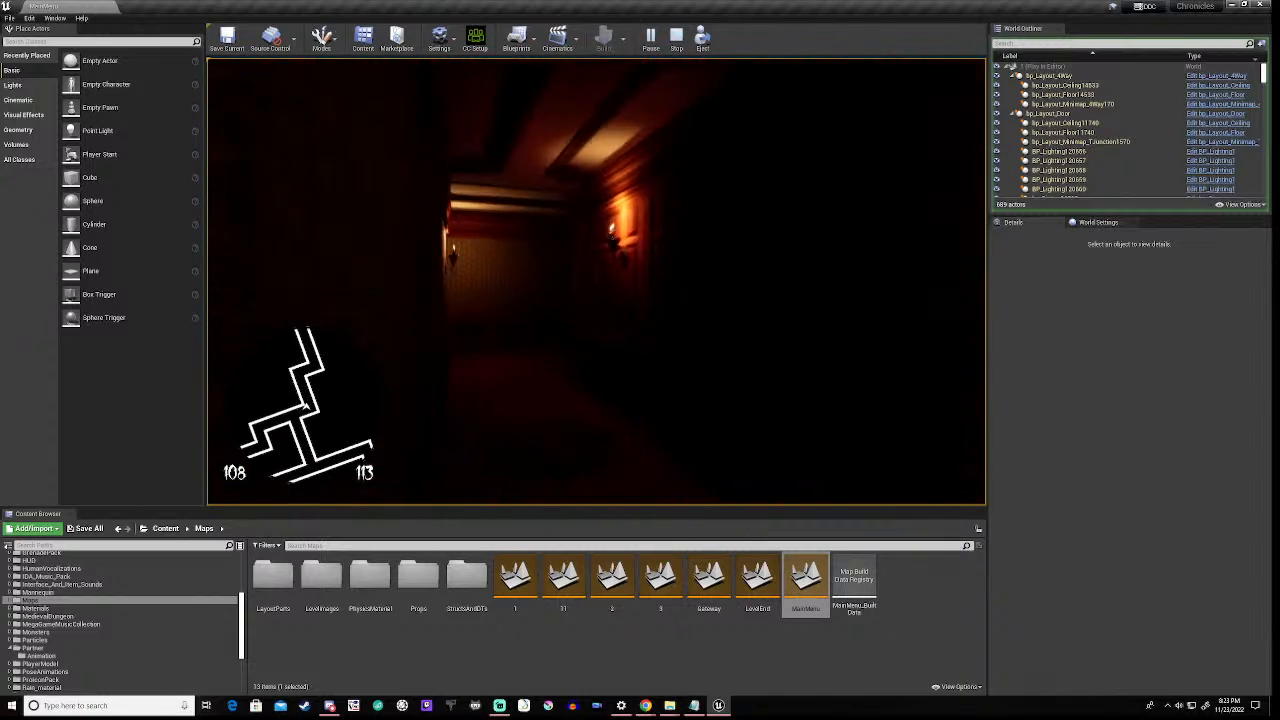
pyautogui.press('w')
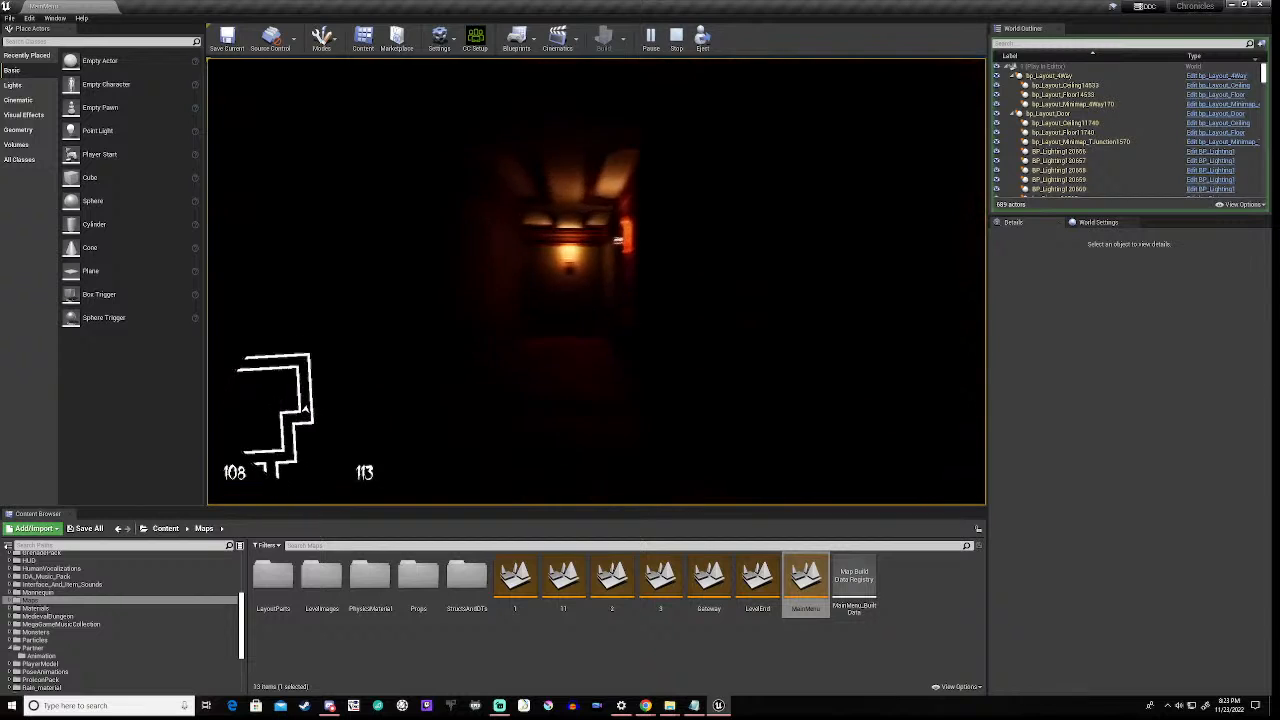
pyautogui.press('w')
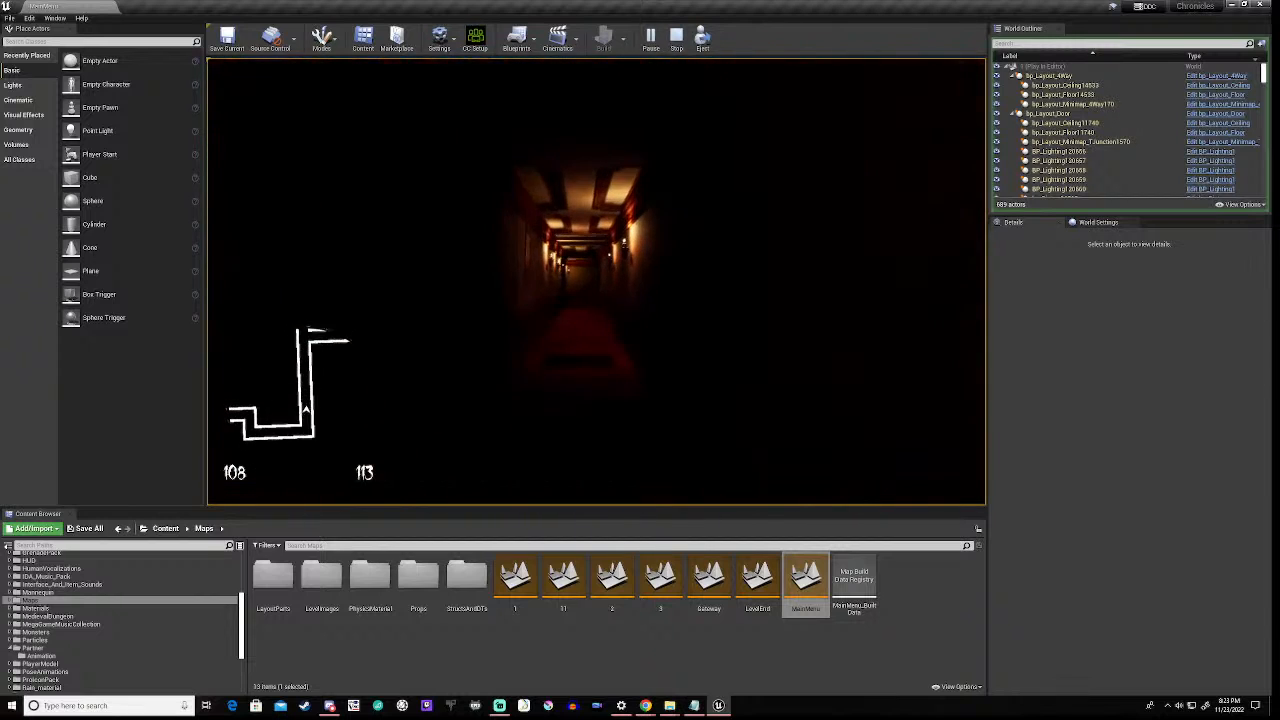
pyautogui.press('w')
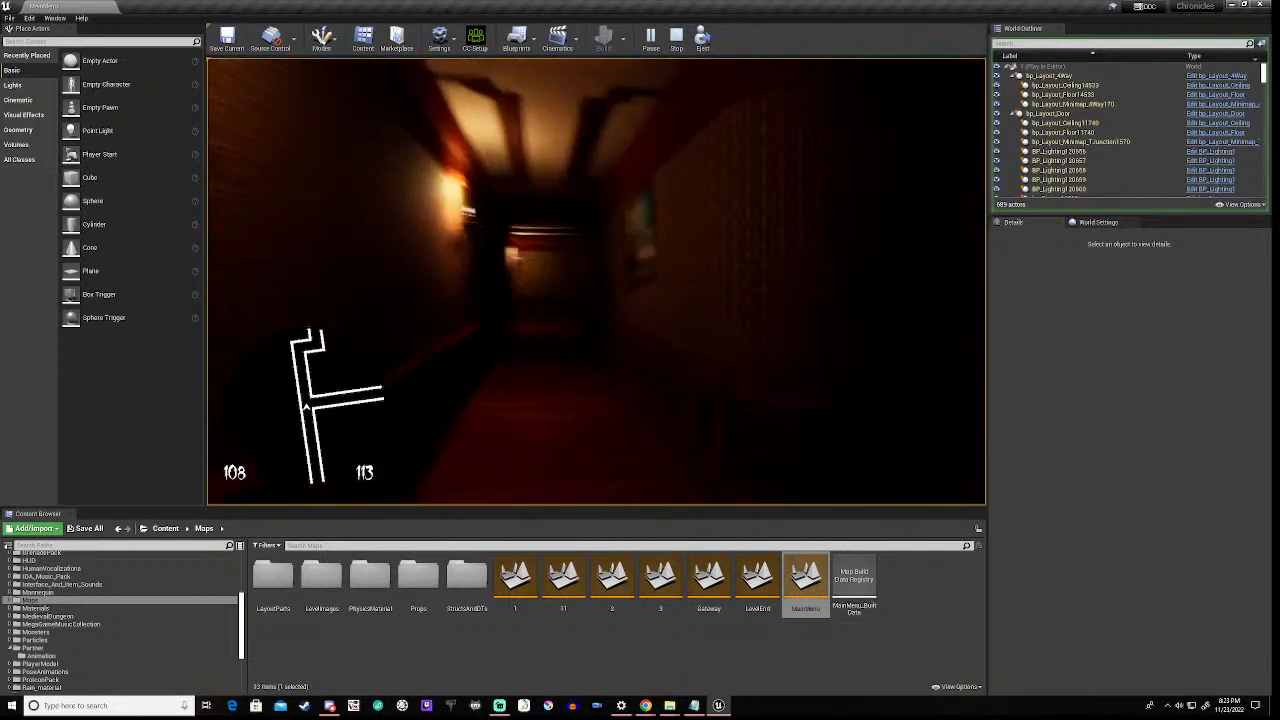
pyautogui.press('d')
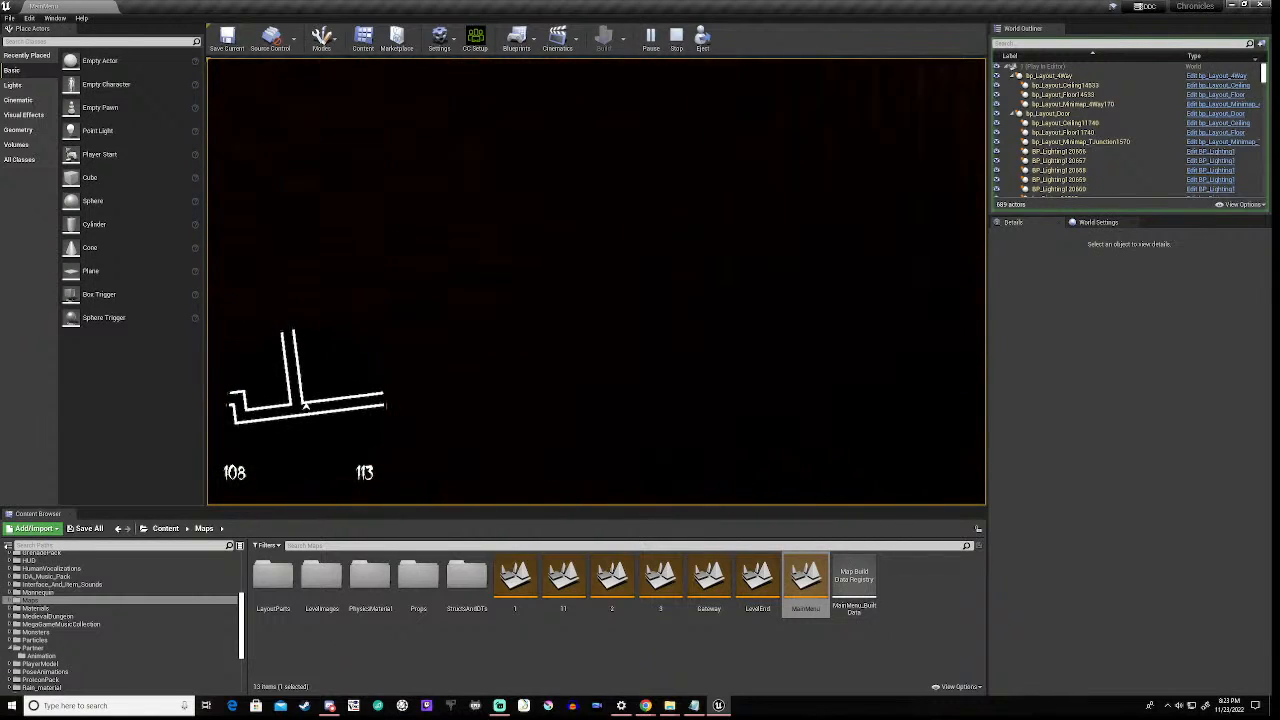
pyautogui.press('a')
pyautogui.press('w')
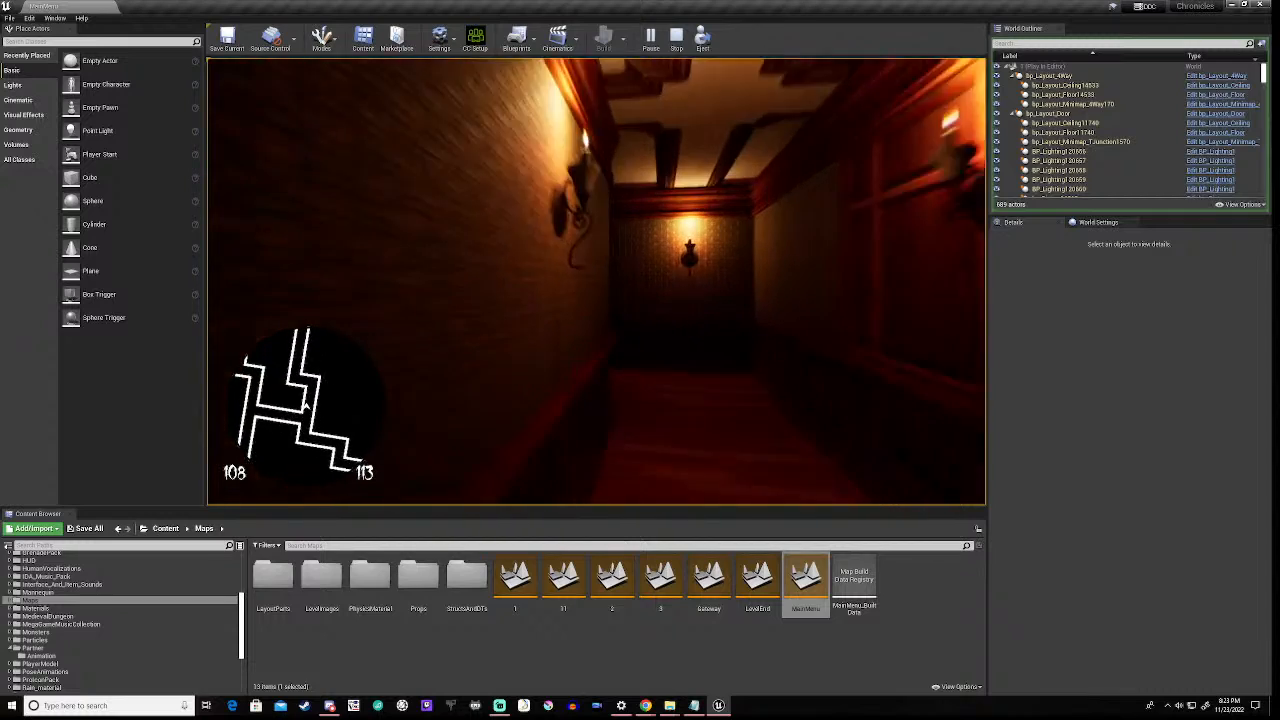
pyautogui.press('w')
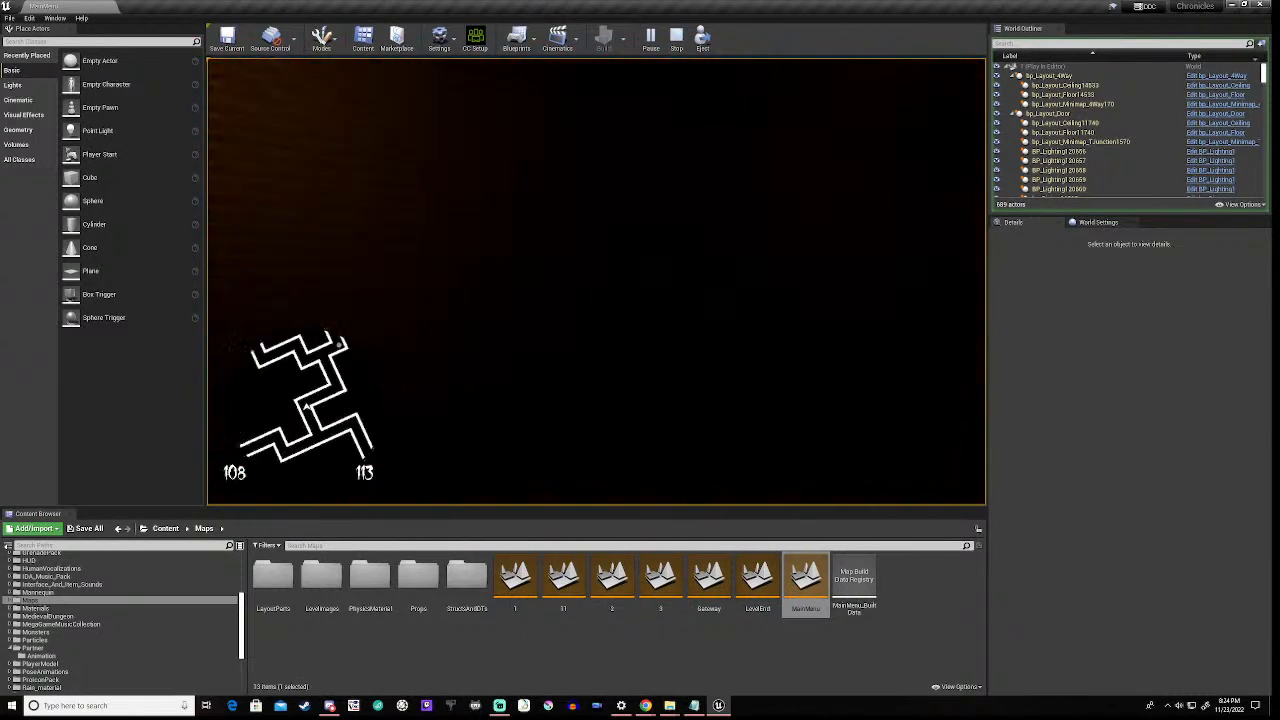
# - Turn off at the junction facing the arched door and collect the remaining pickups up to the boarded barrier
pyautogui.press('w')
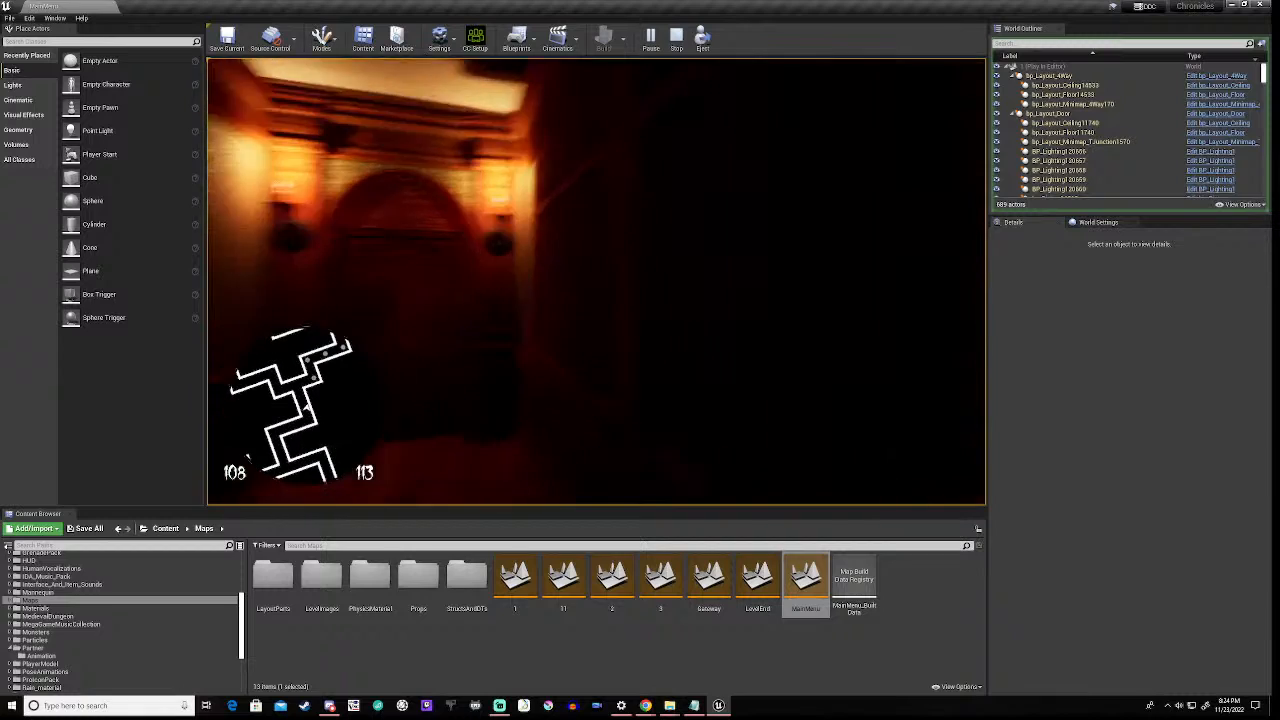
pyautogui.press('w')
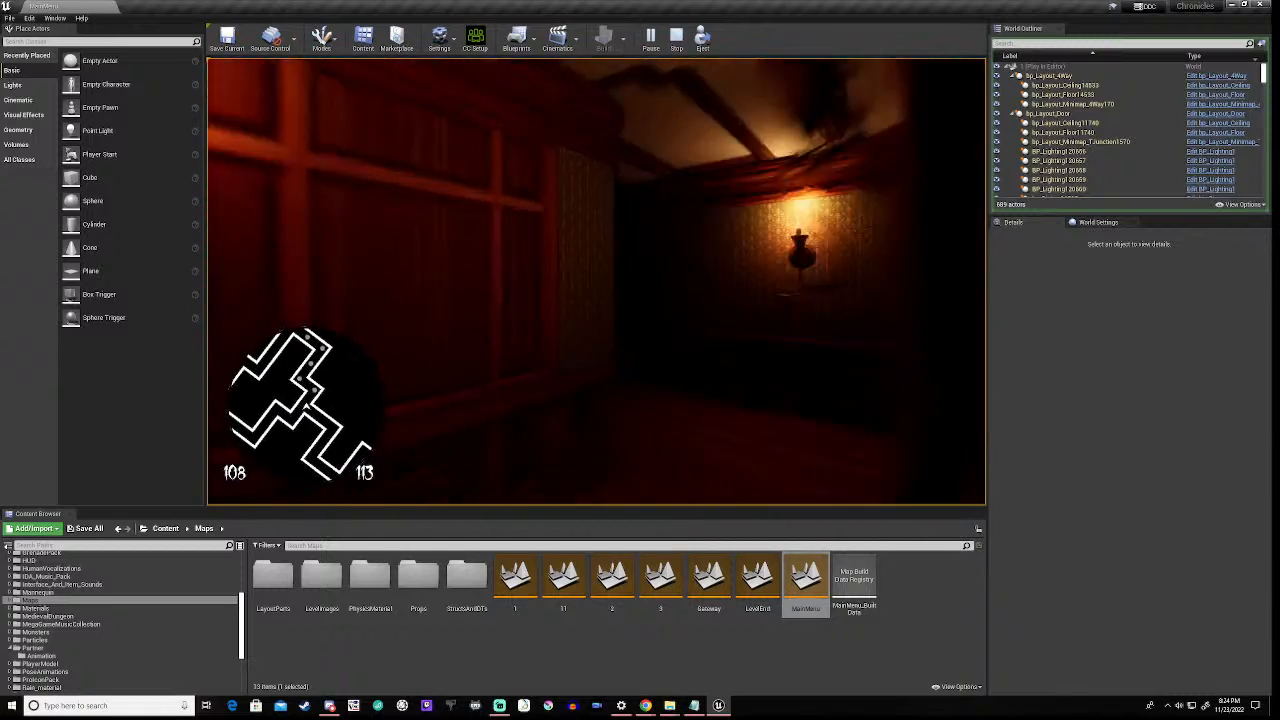
pyautogui.press('w')
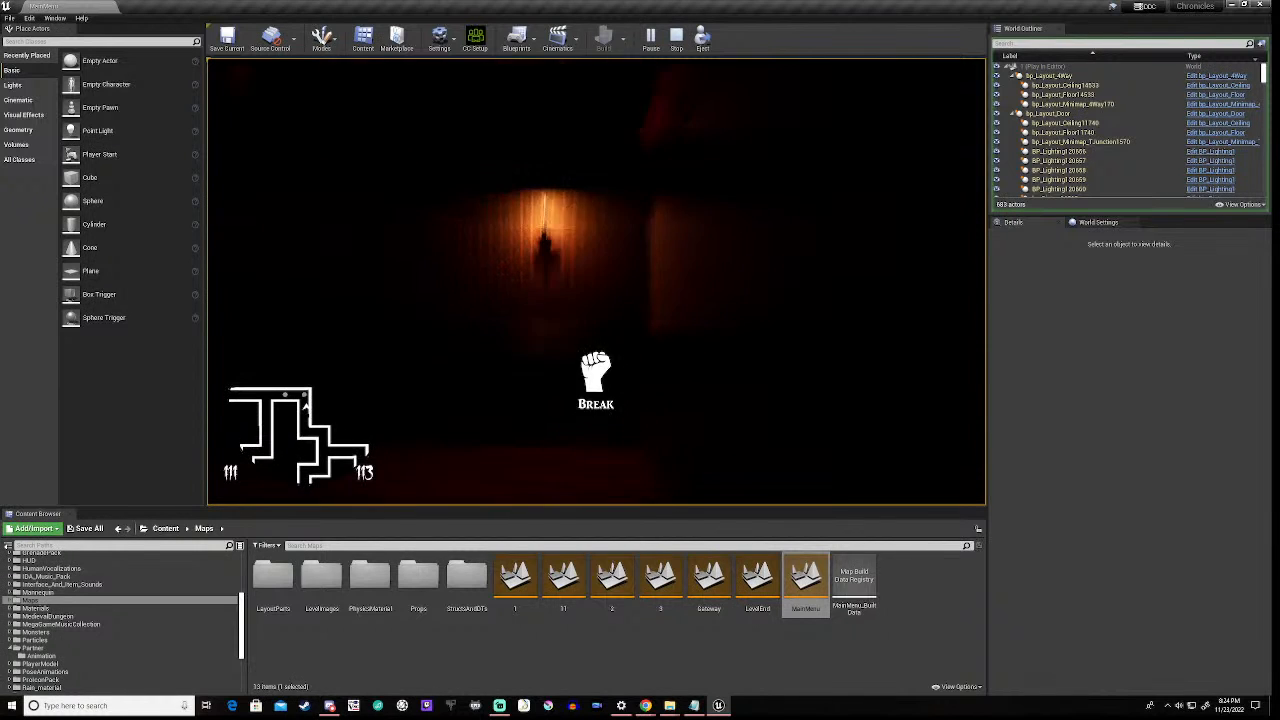
# - Collect the last two pickups around the boarded barrier and along the long candlelit hallway
pyautogui.press('w')
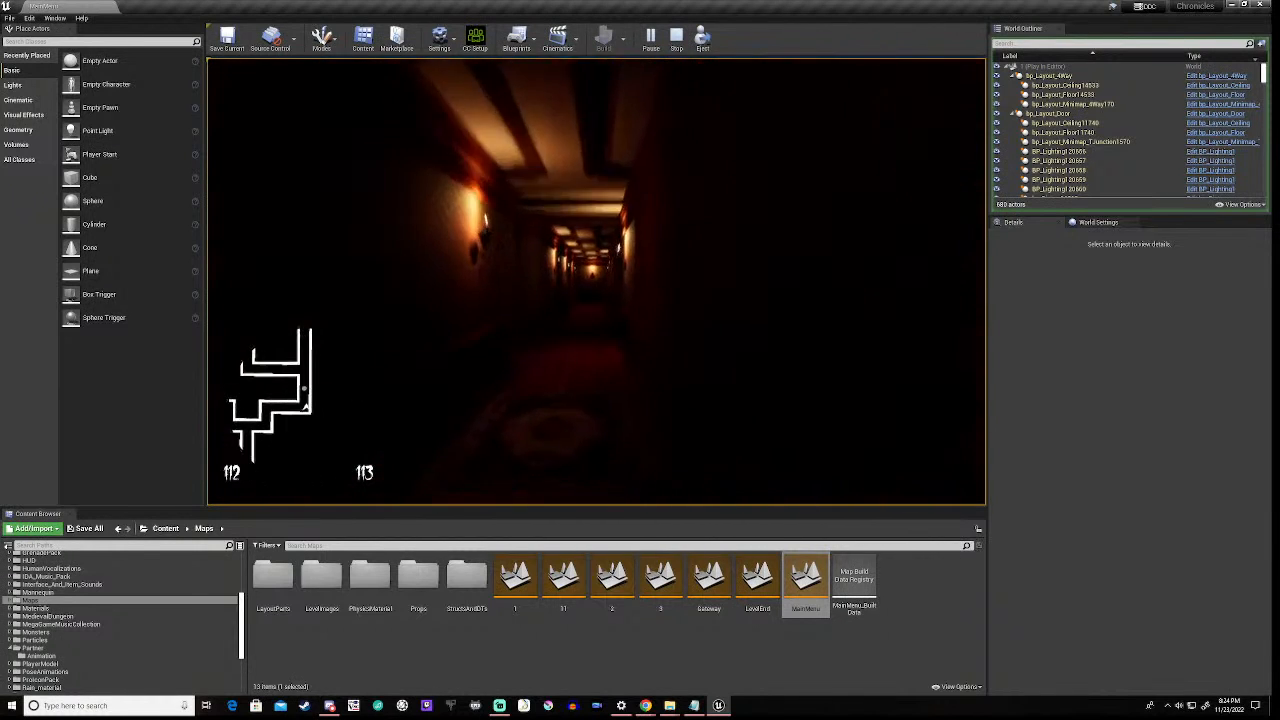
pyautogui.press('w')
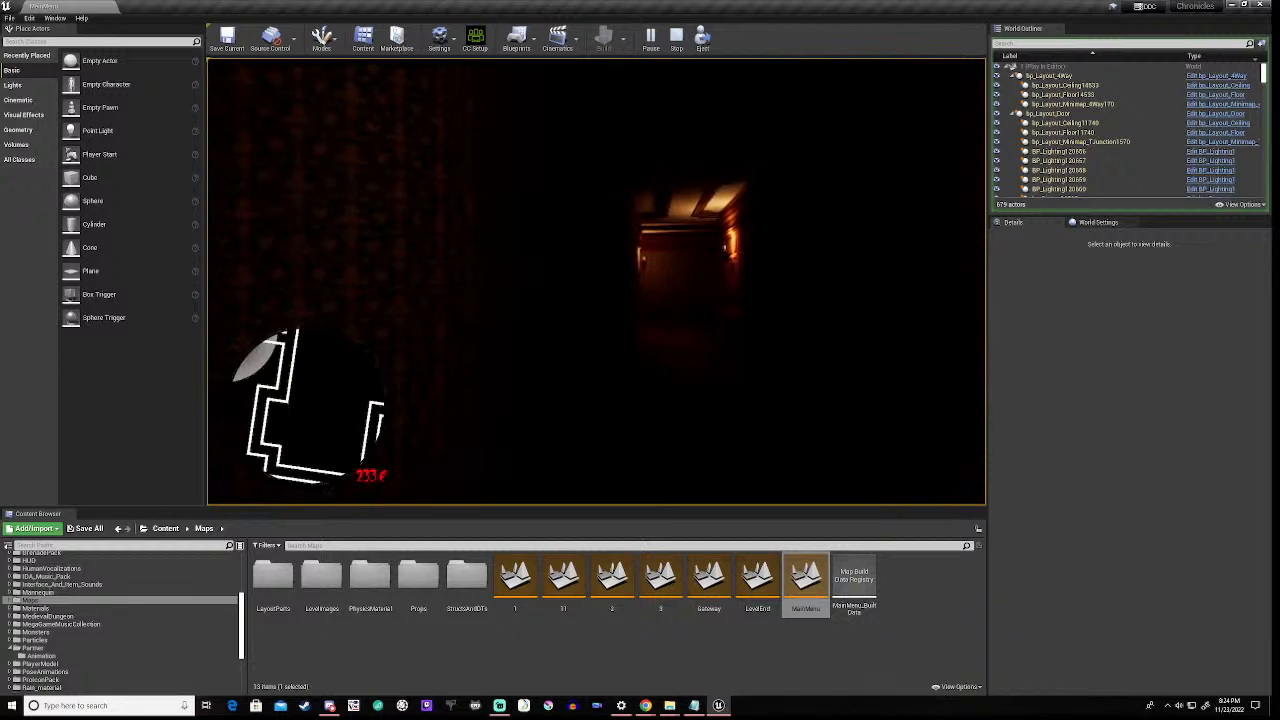
# - Run through the winding corridors during the red countdown to the wood-panelled hallway facing the arched doorway
pyautogui.press('w')
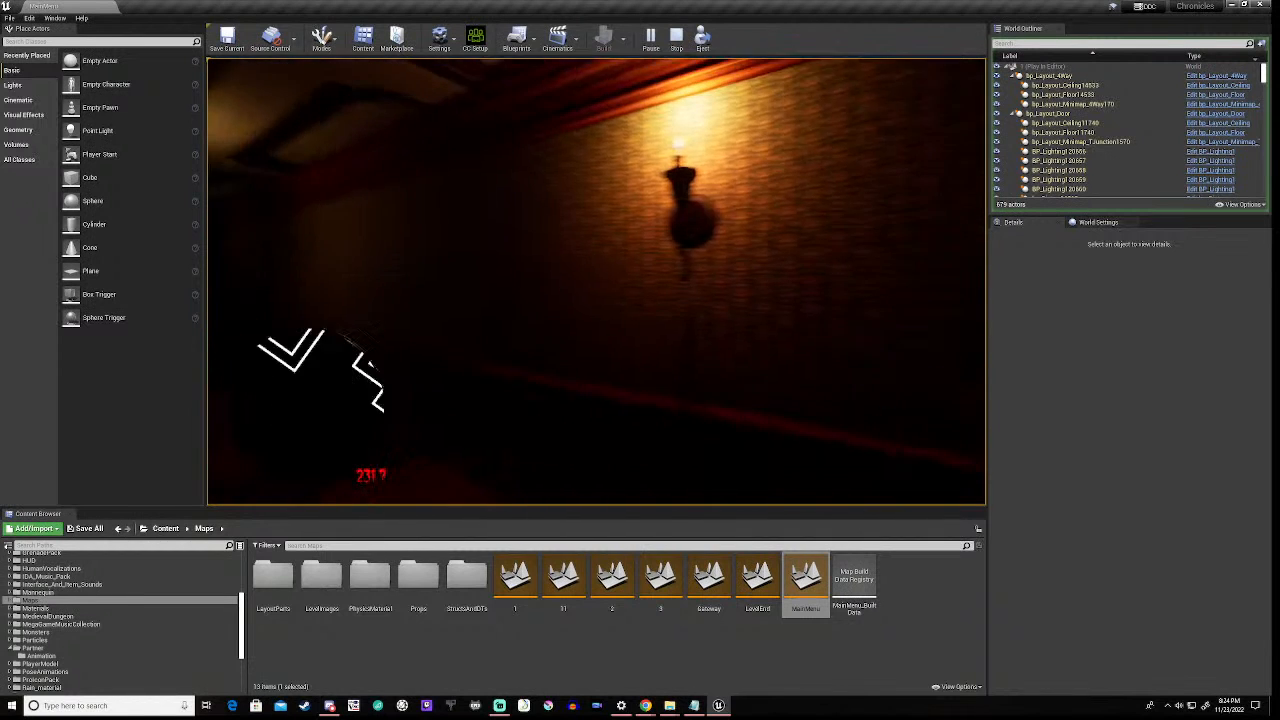
pyautogui.press('w')
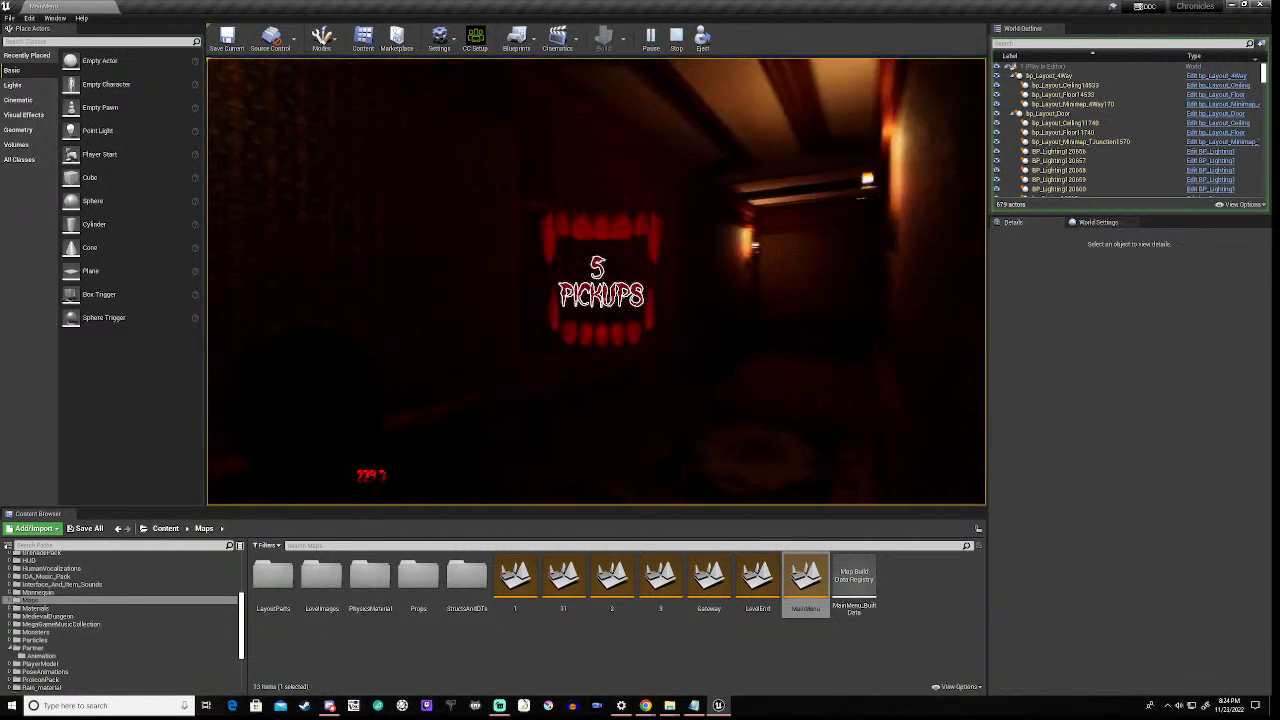
pyautogui.press('w')
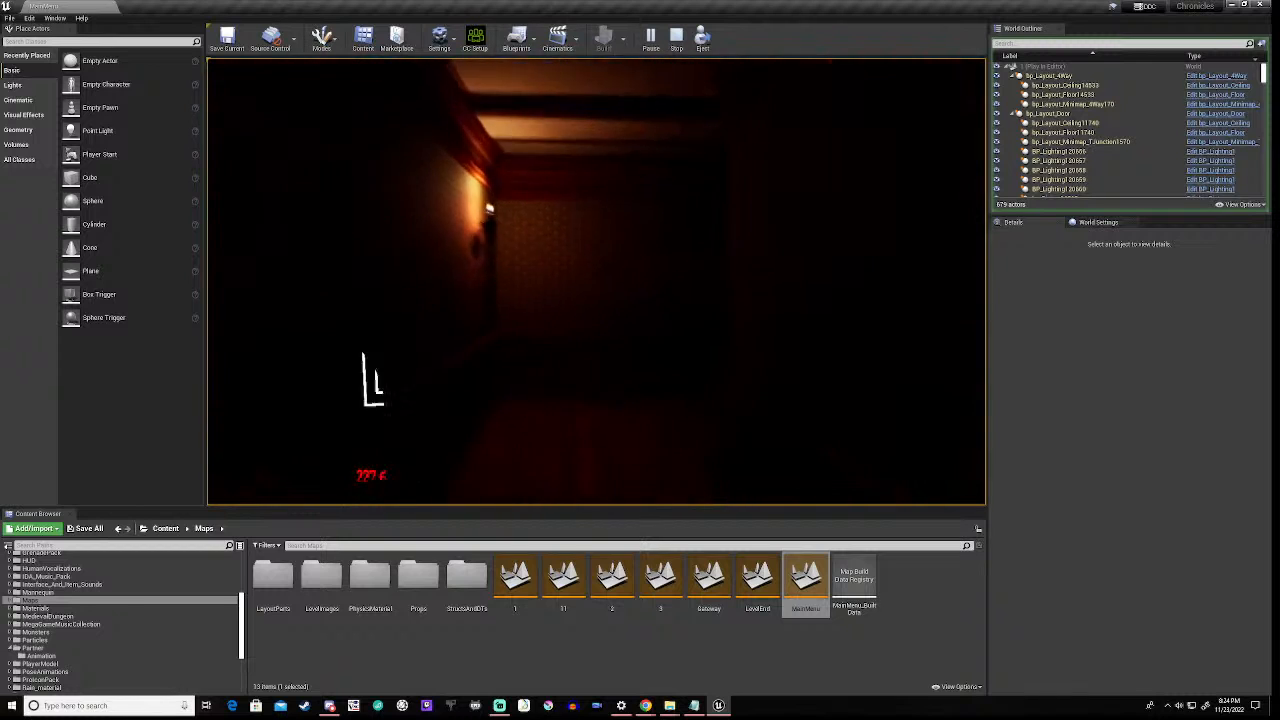
pyautogui.press('w')
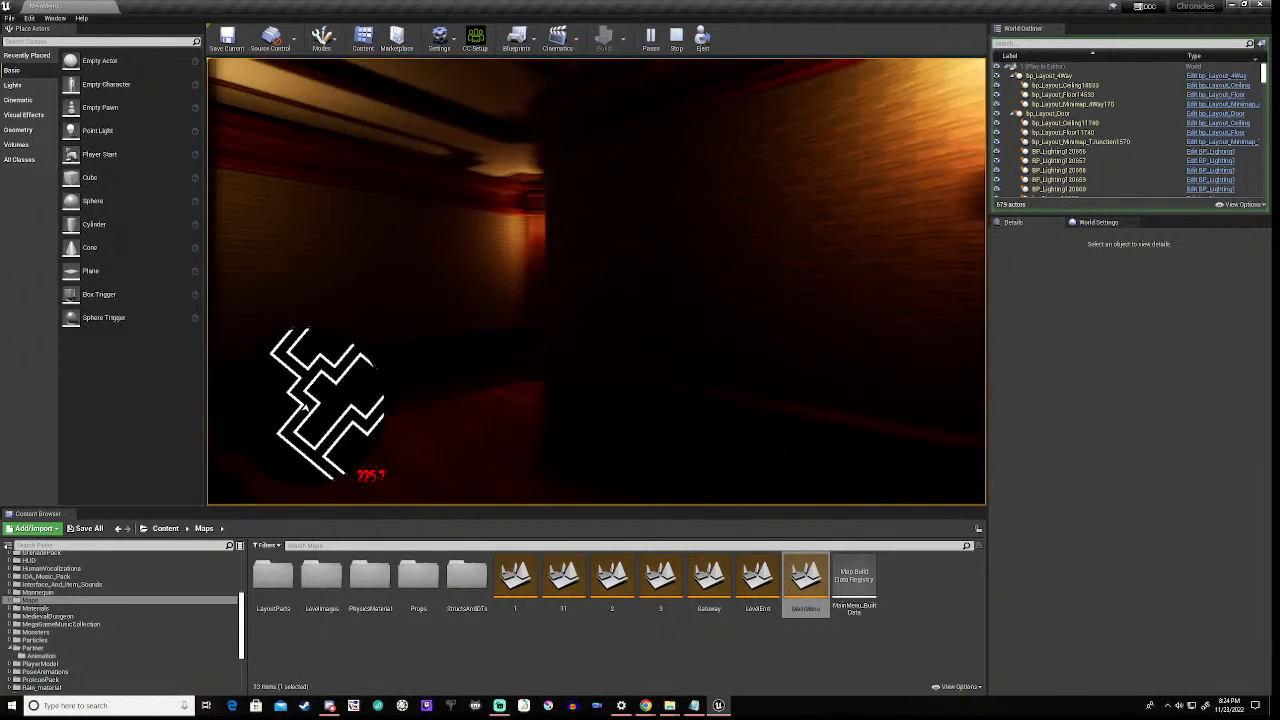
pyautogui.press('w')
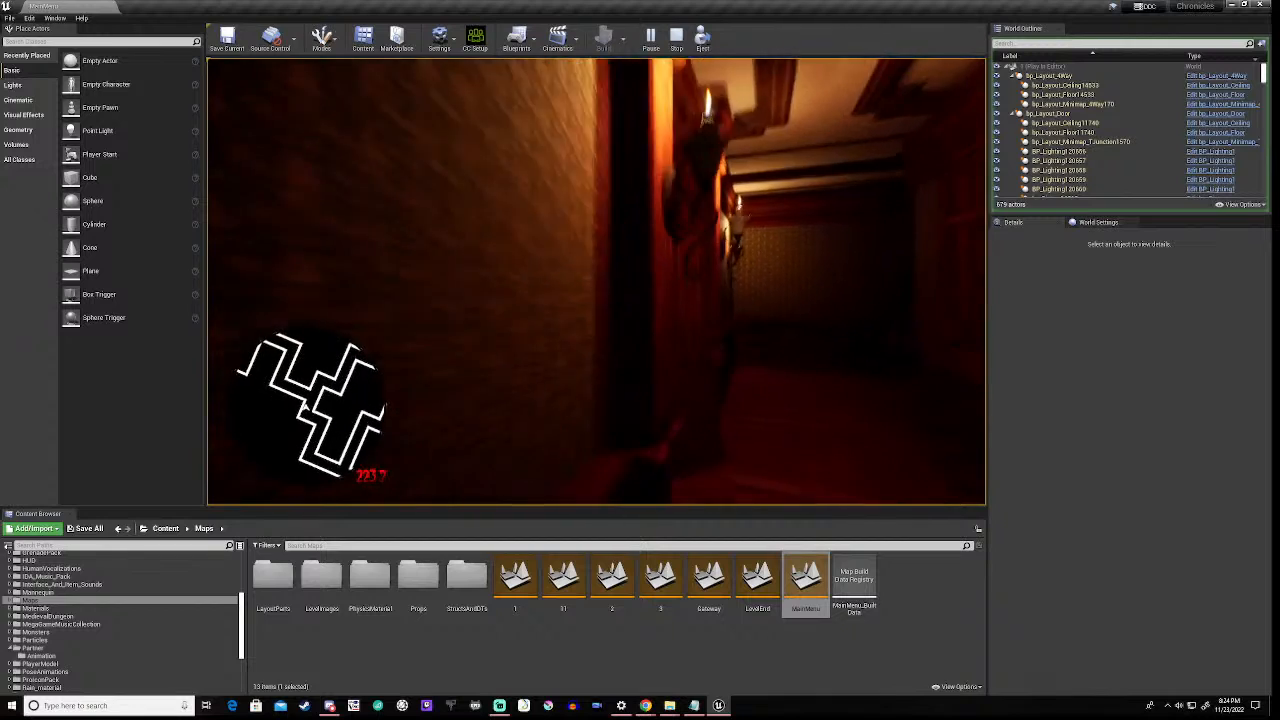
pyautogui.press('w')
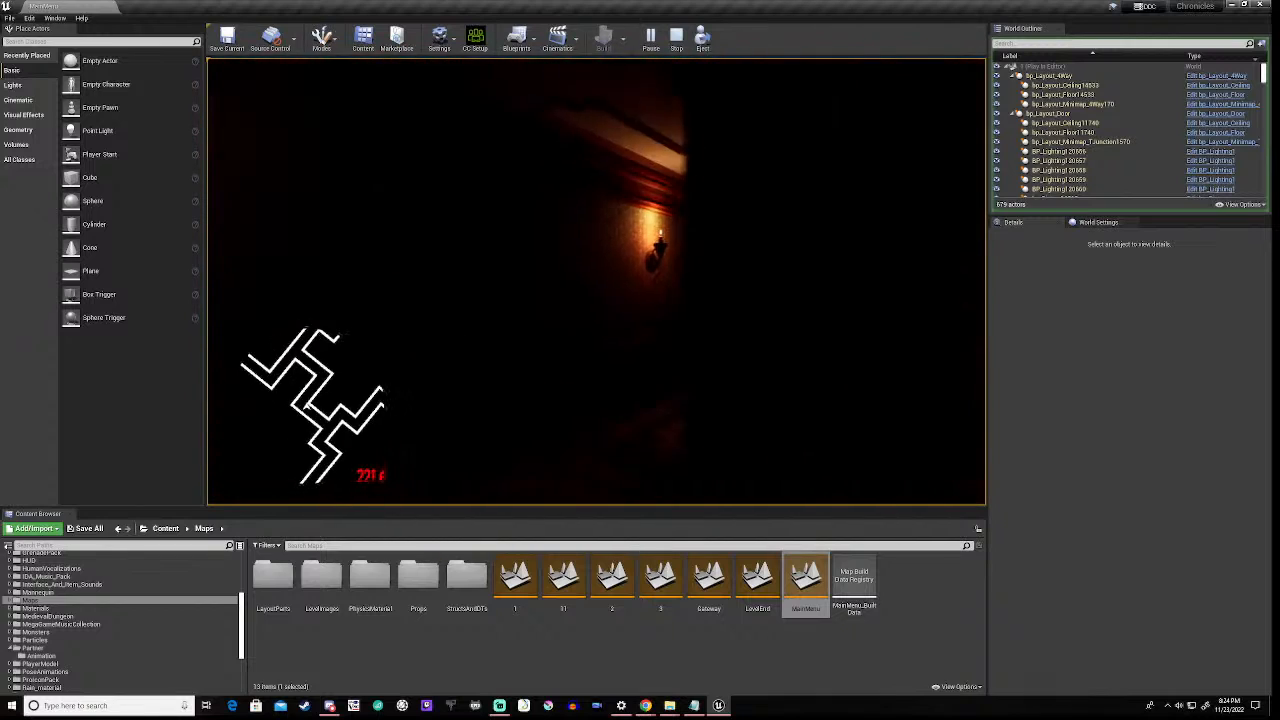
pyautogui.press('w')
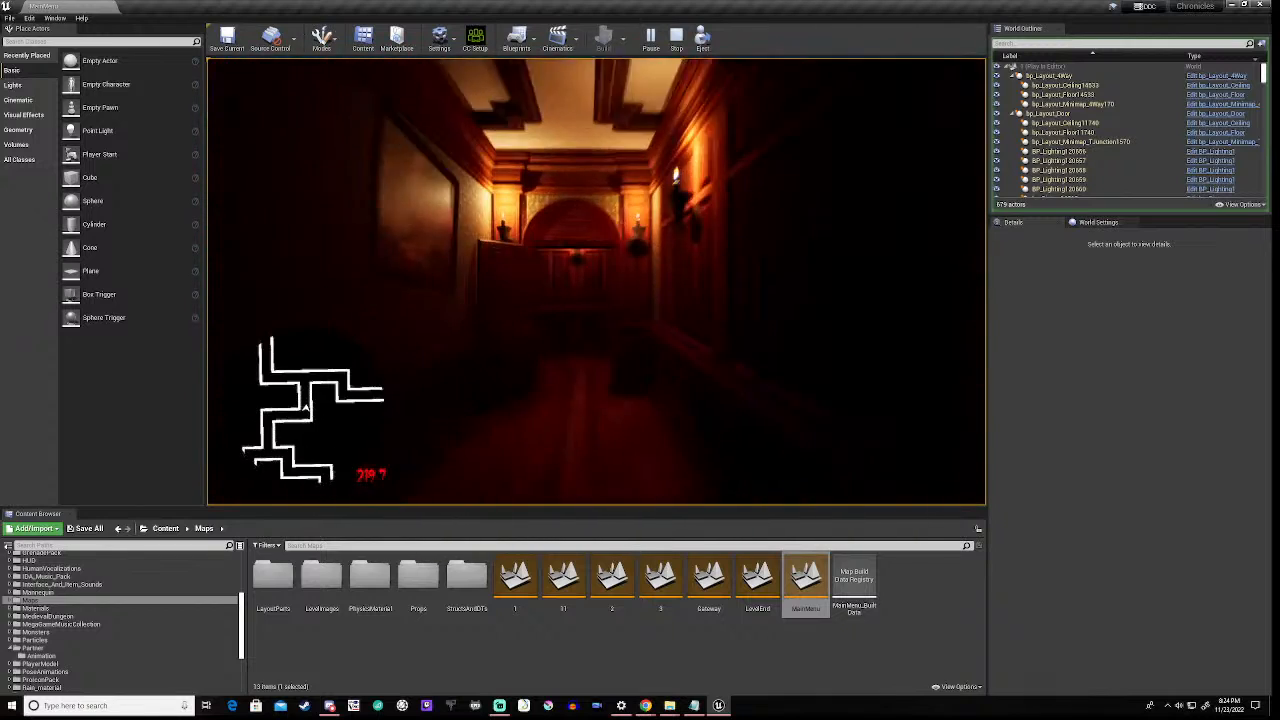
# - Play-test the maze level by walking through the corridors to the red portal and entering it
pyautogui.press('w')
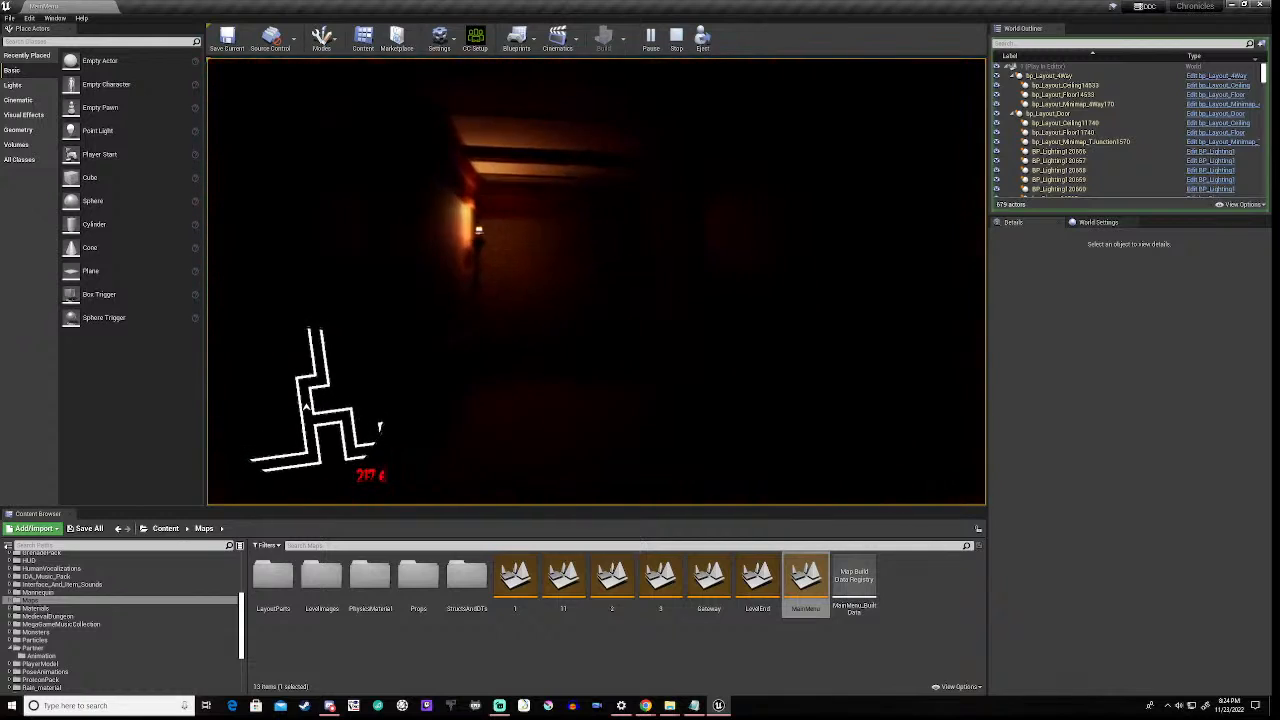
pyautogui.press('w')
pyautogui.press('w')
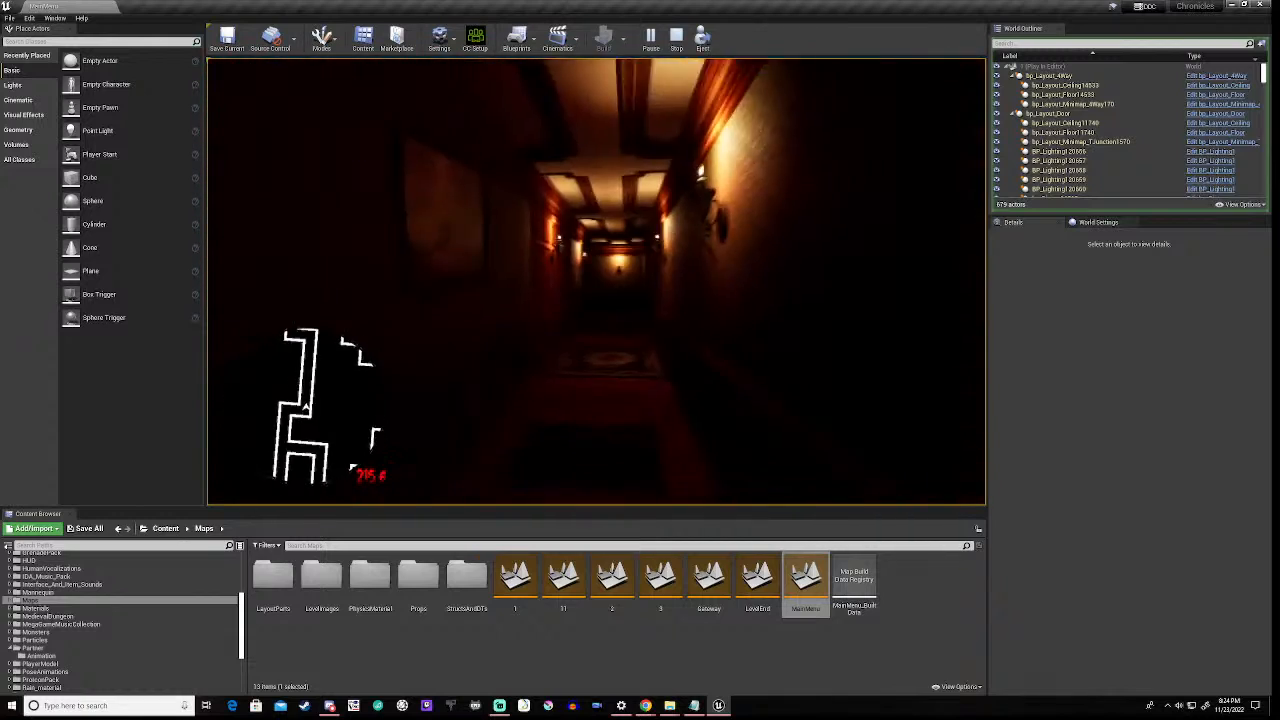
pyautogui.press('w')
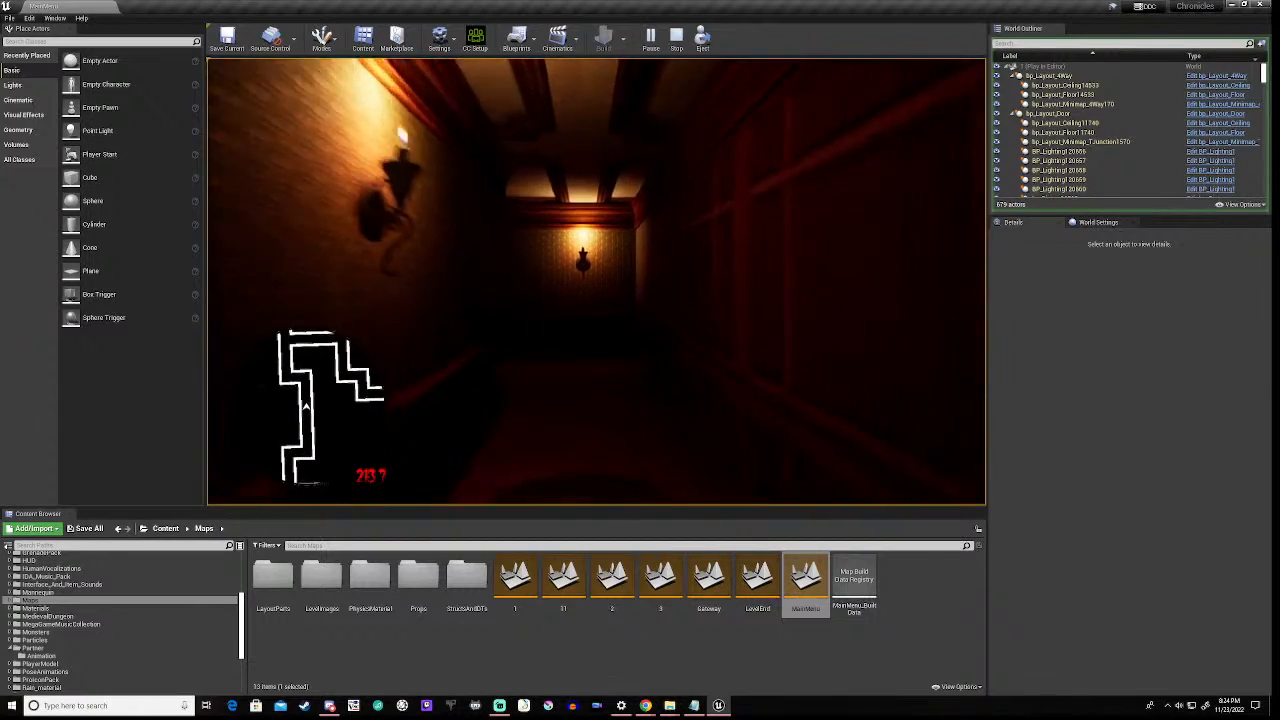
pyautogui.press('w')
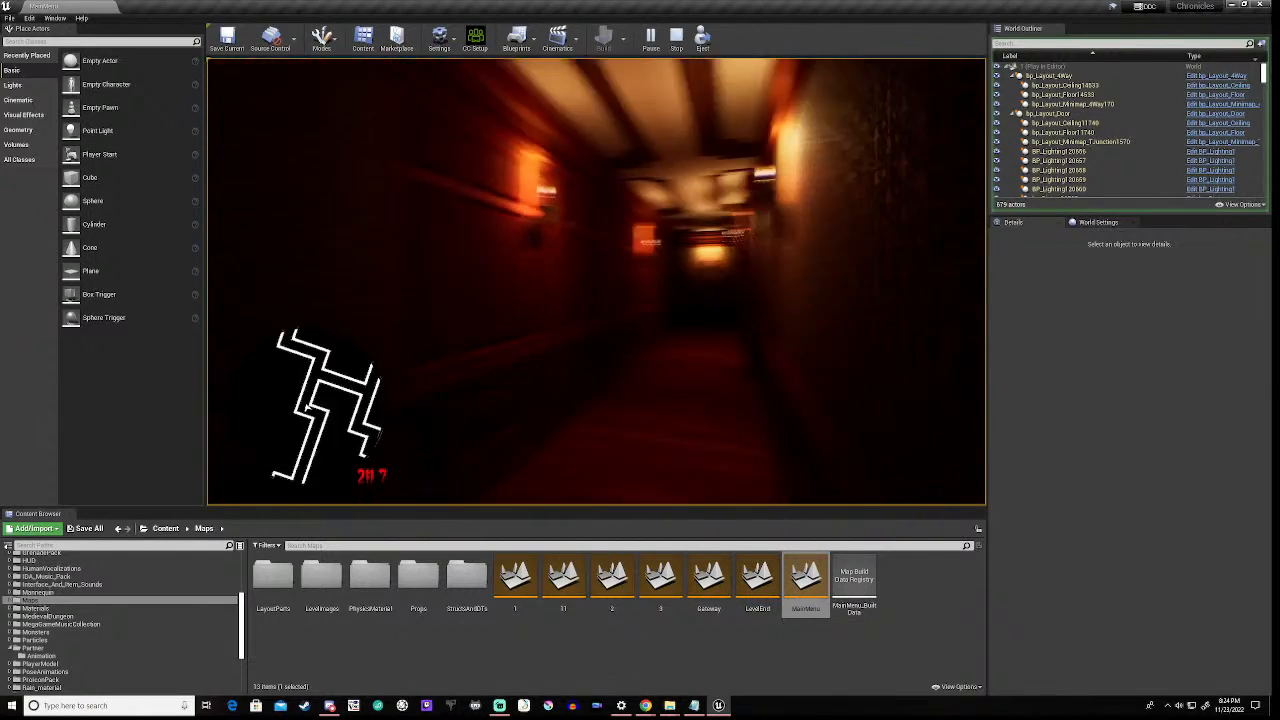
pyautogui.press('w')
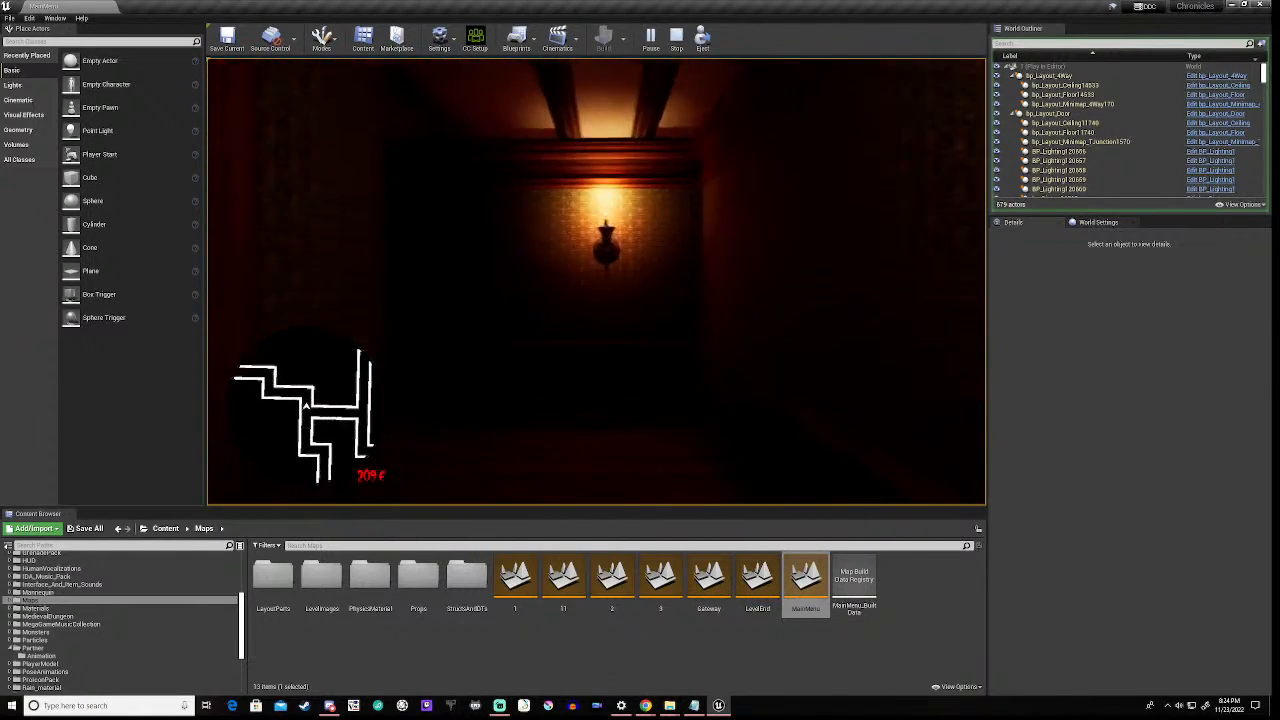
pyautogui.press('w')
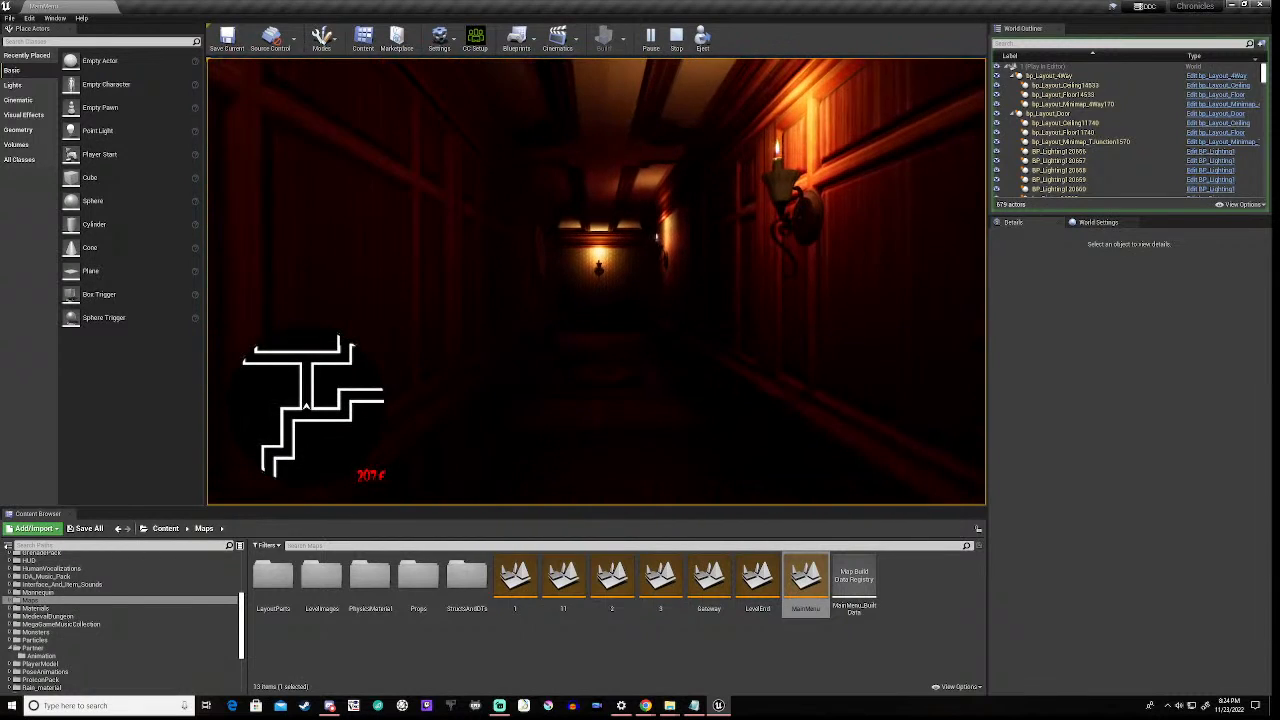
pyautogui.press('w')
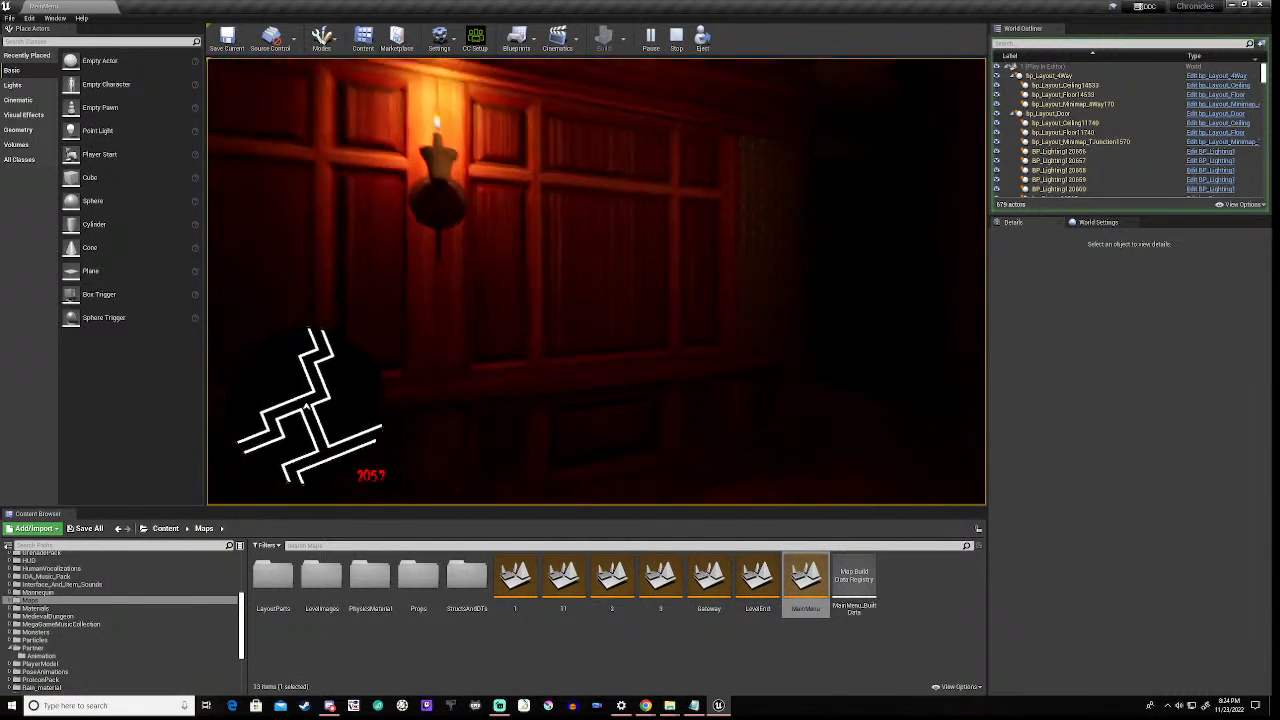
pyautogui.press('w')
pyautogui.press('w')
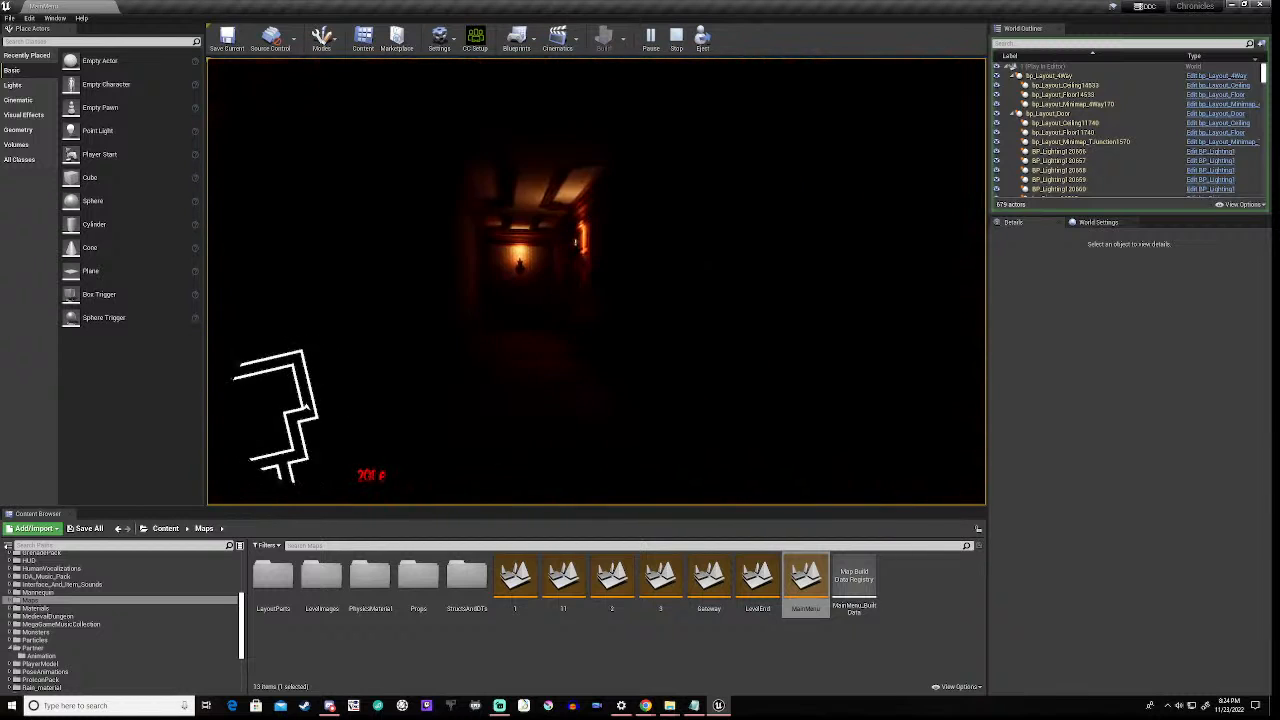
pyautogui.press('w')
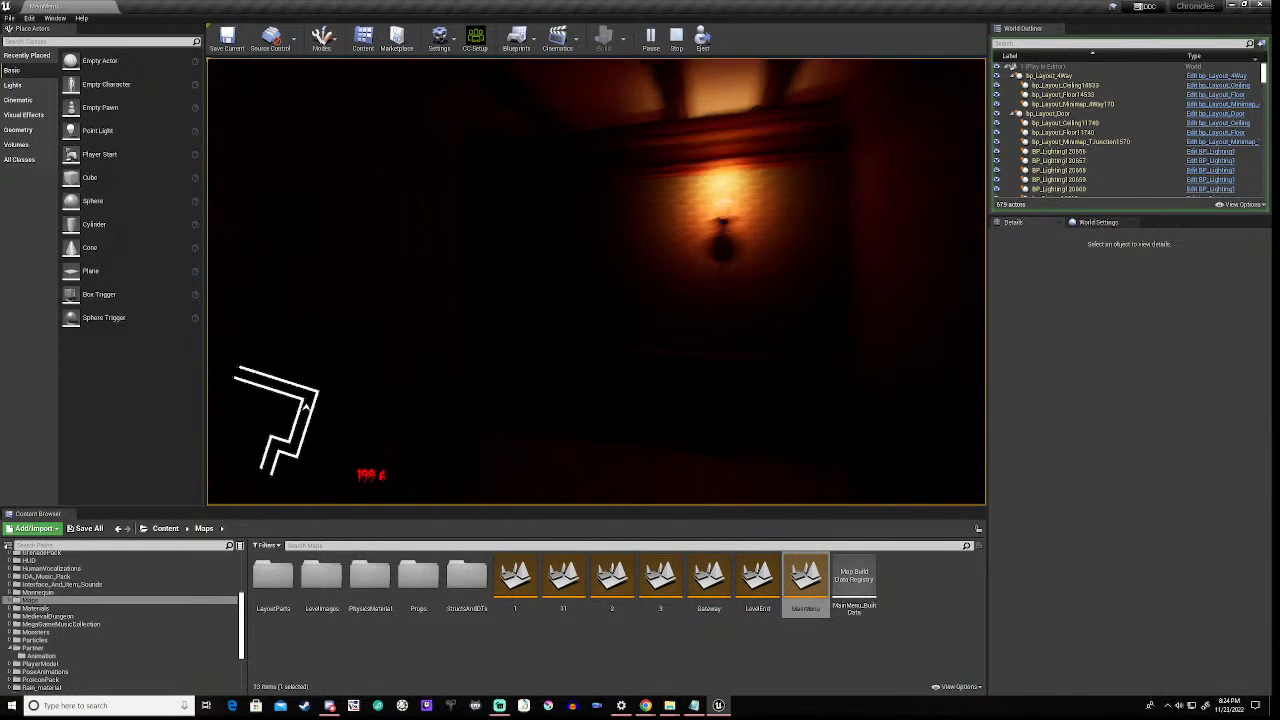
pyautogui.press('w')
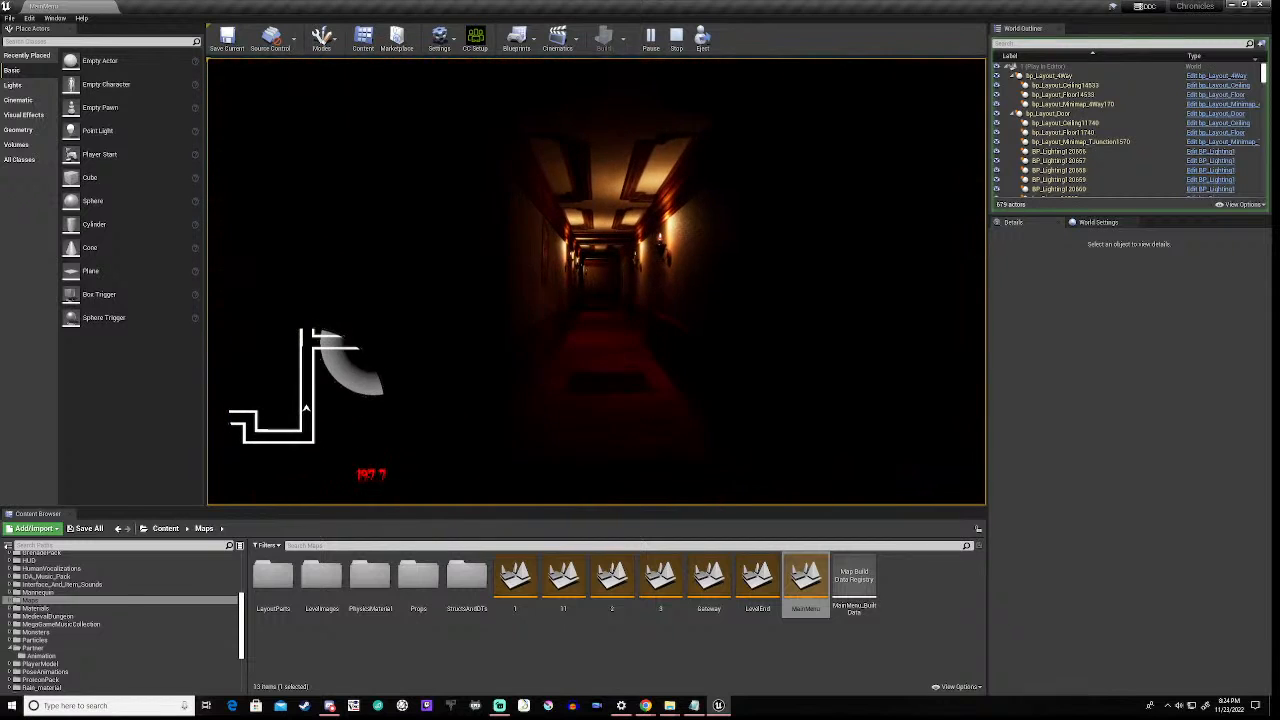
pyautogui.press('w')
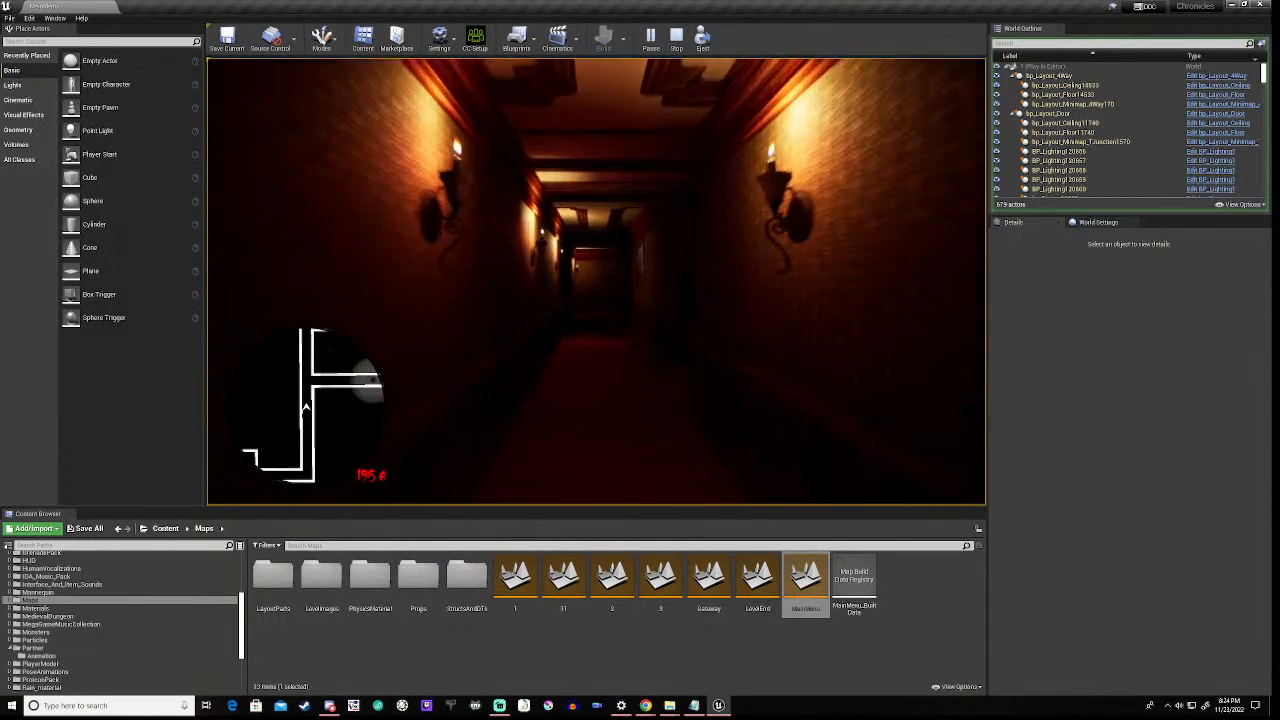
pyautogui.press('w')
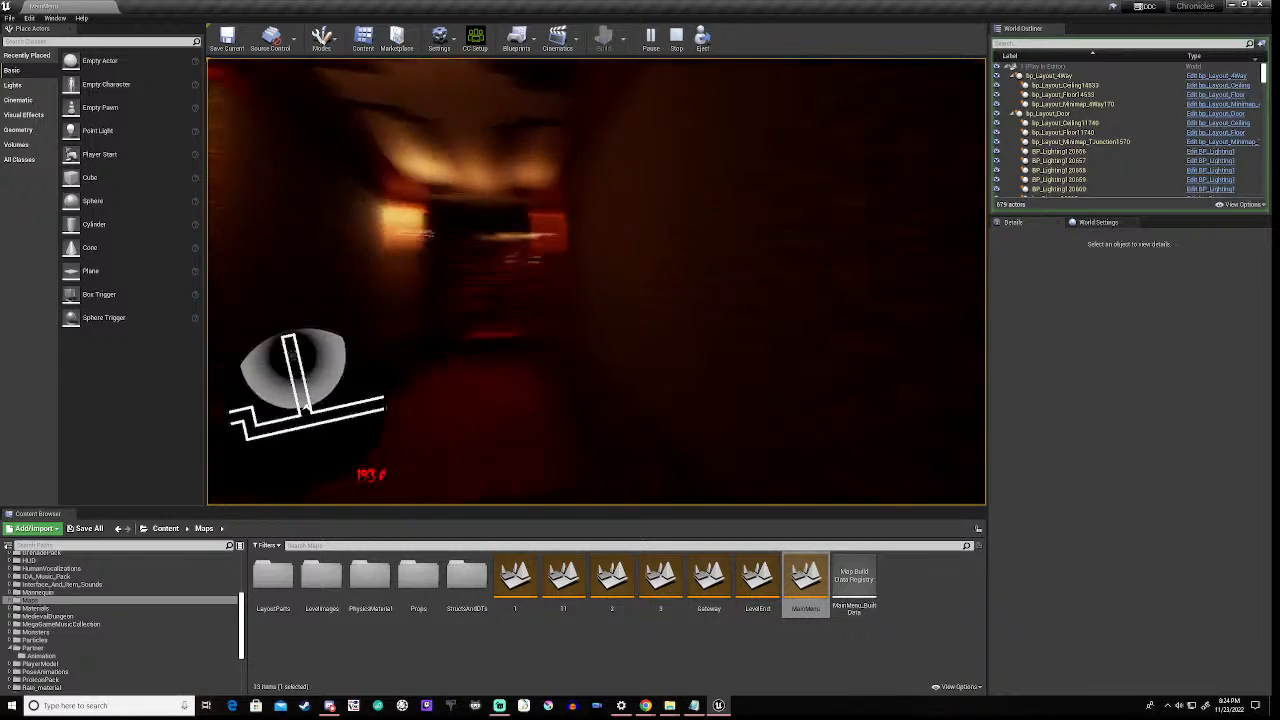
pyautogui.press('w')
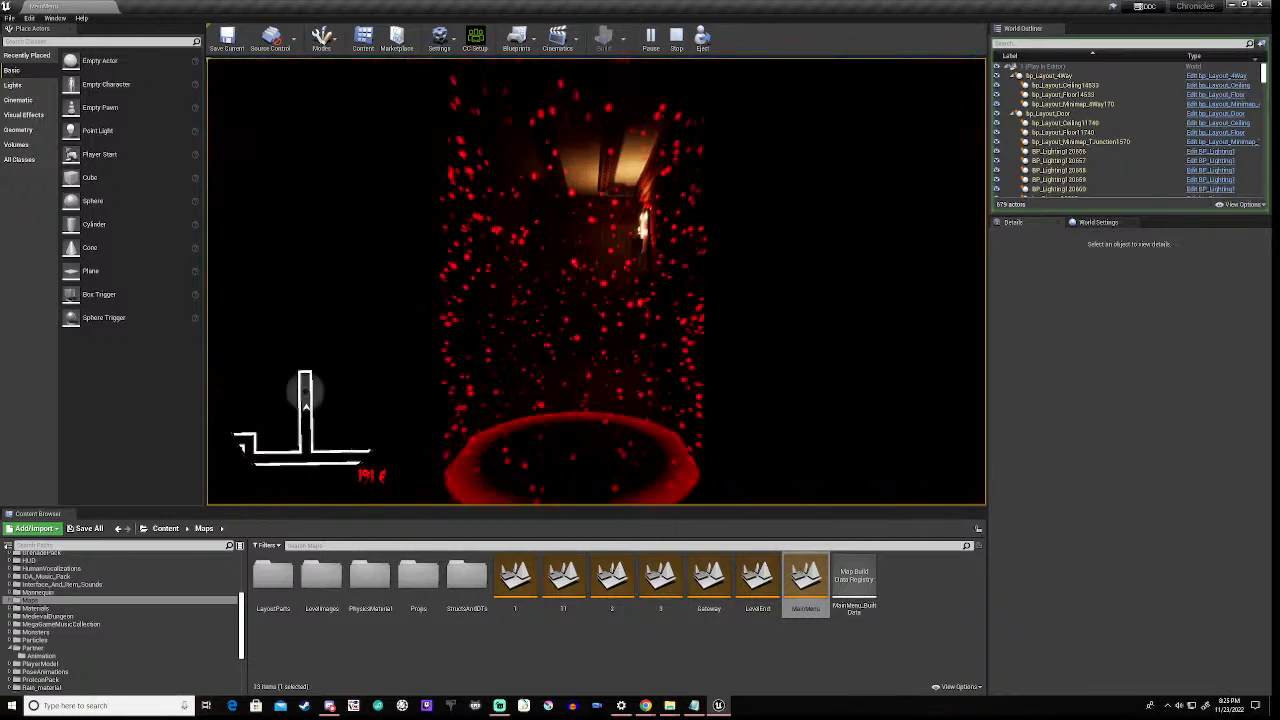
pyautogui.press('w')
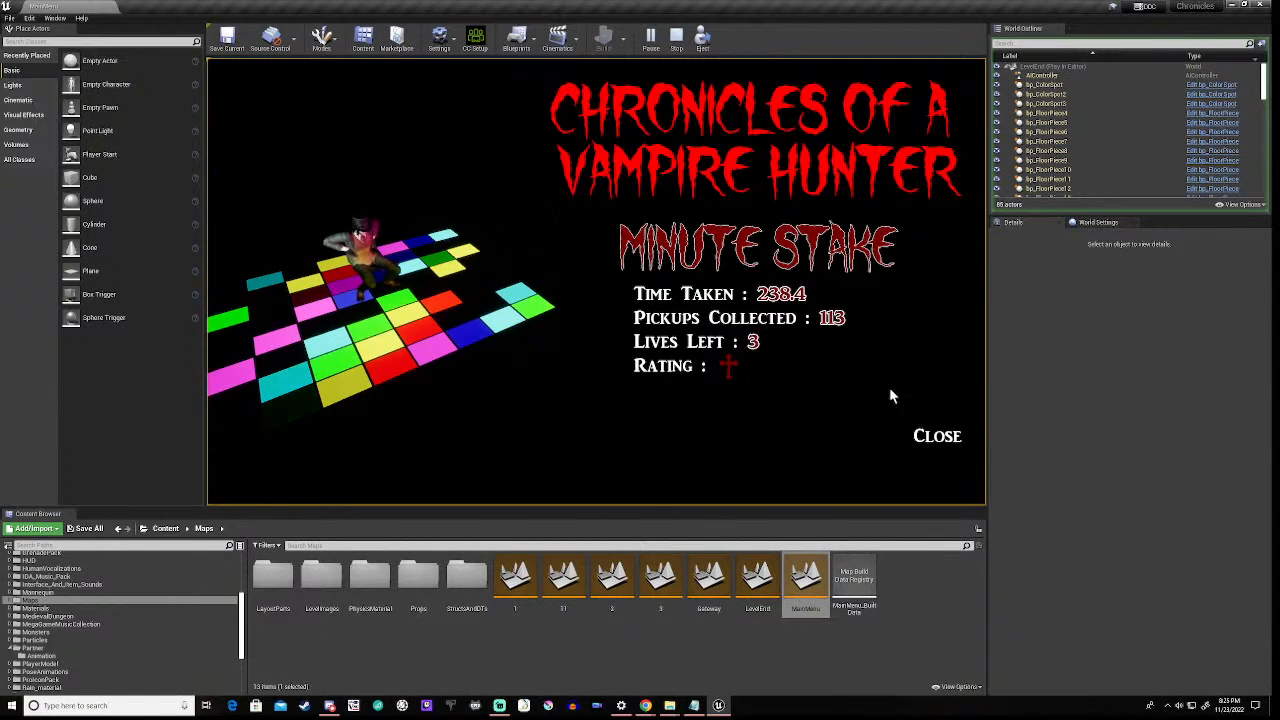
# - Close the Minute Stake level results and end the play session
pyautogui.click(935, 440)
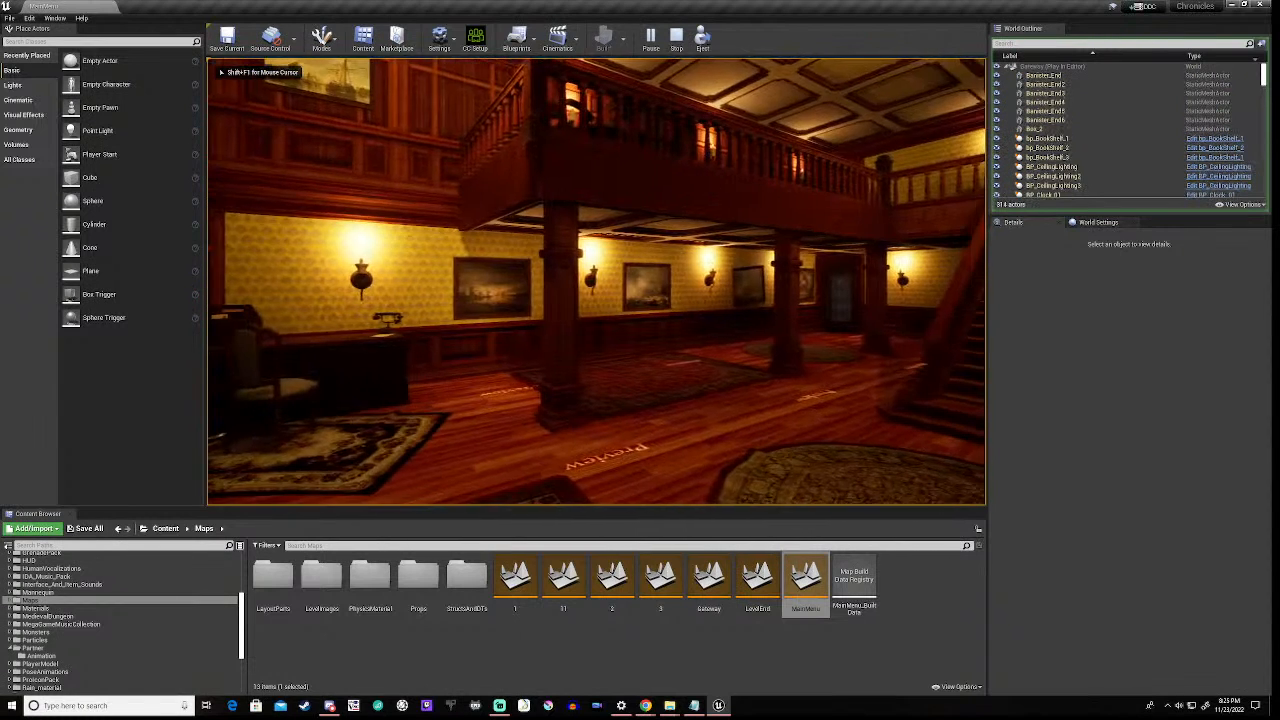
pyautogui.press('Escape')
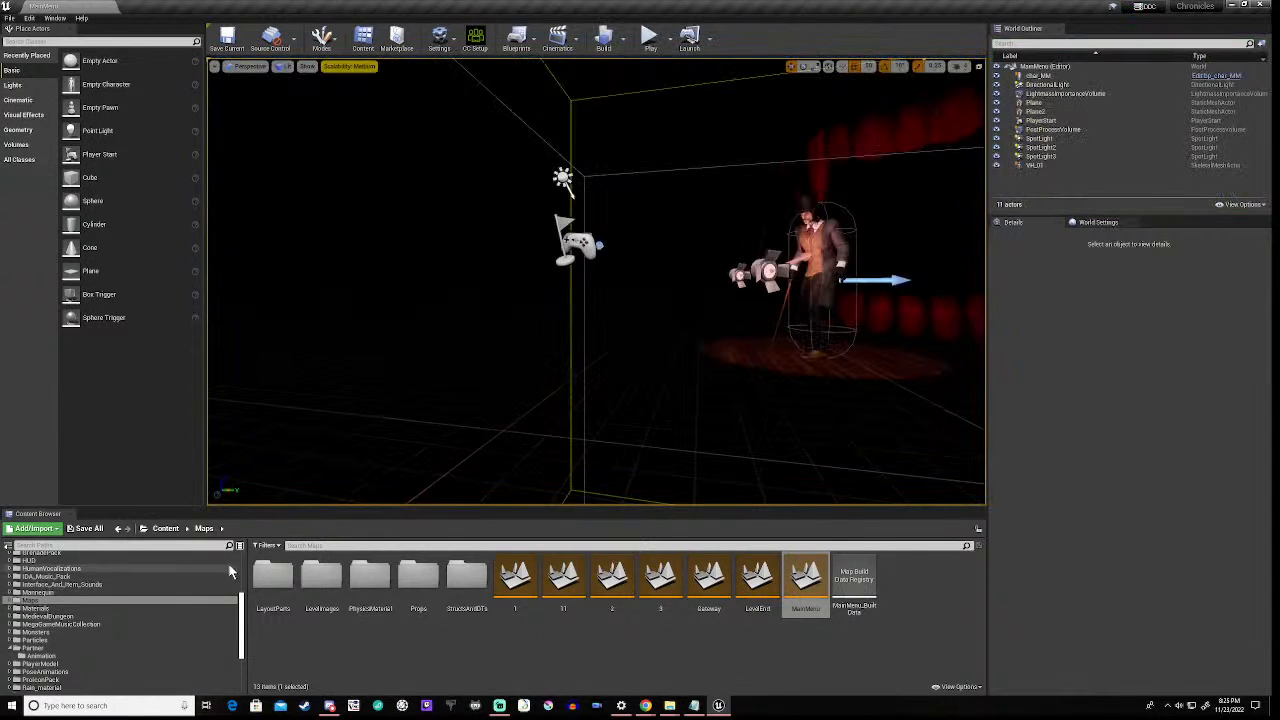
# - Open the pawn_Chronicles blueprint from the Blueprints folder inside FirstPersonBP
pyautogui.scroll(5, 242, 565)
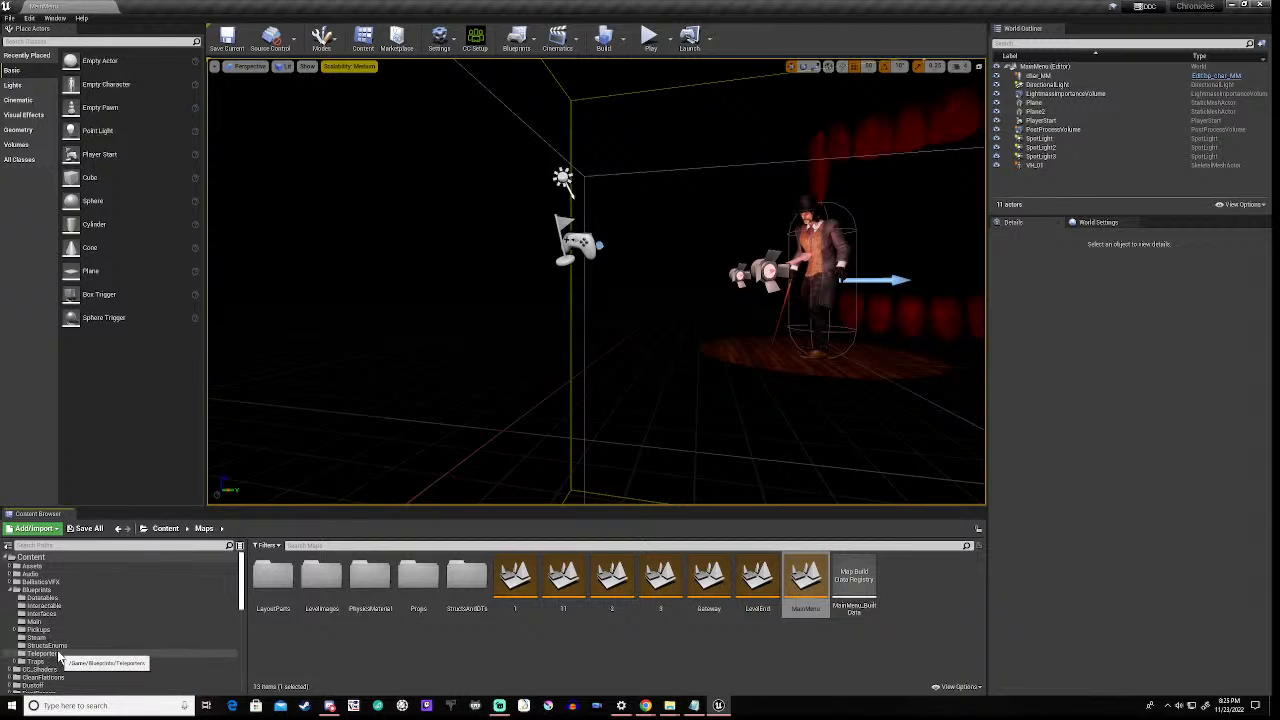
pyautogui.click(42, 653)
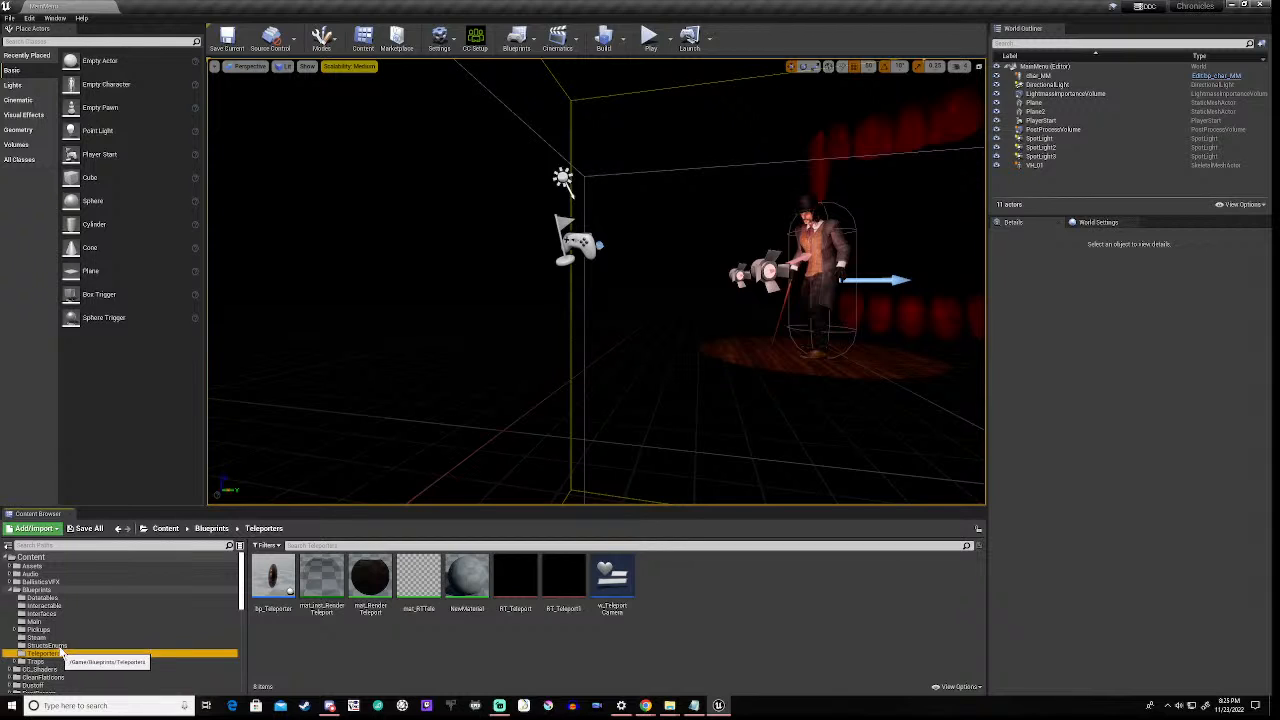
pyautogui.scroll(-4, 62, 652)
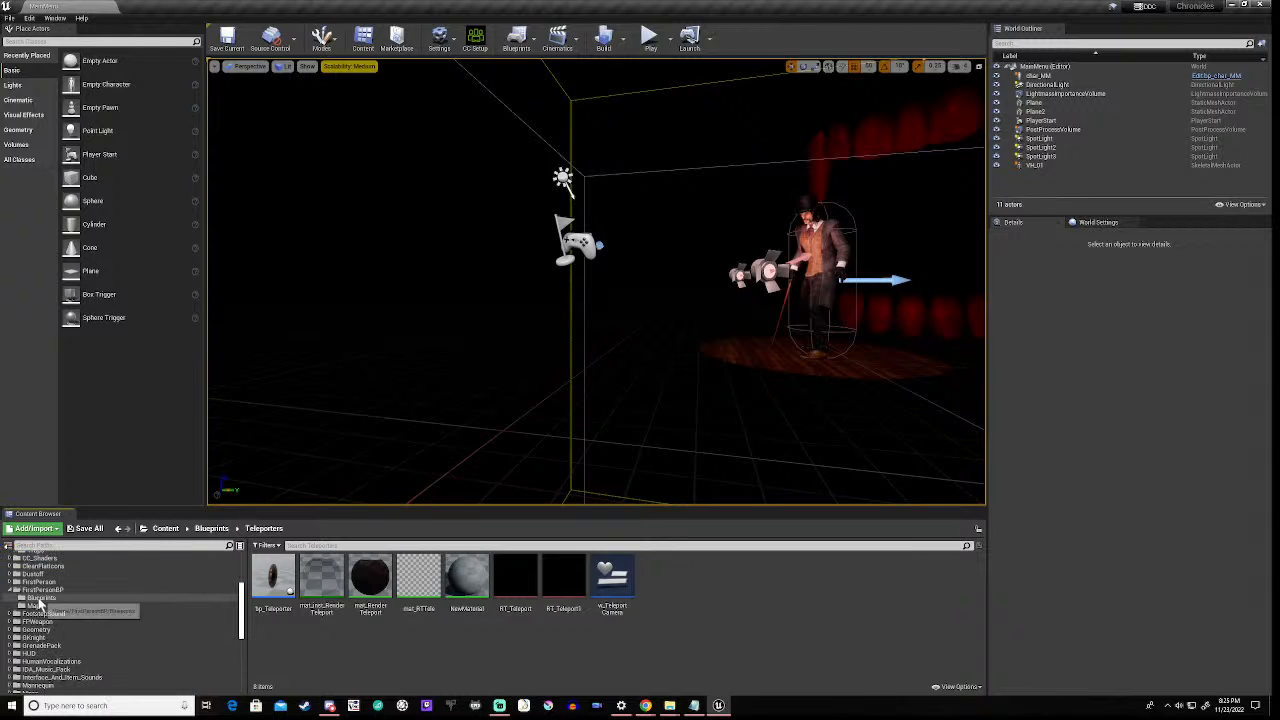
pyautogui.click(38, 600)
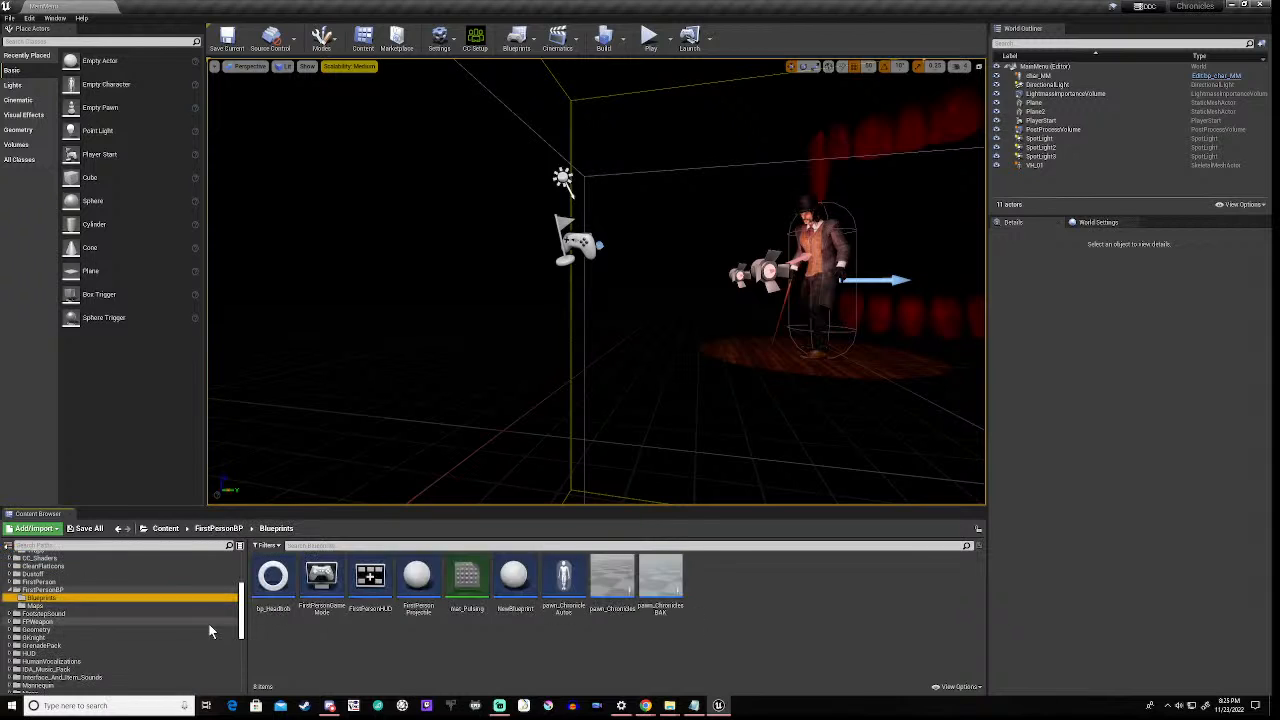
pyautogui.doubleClick(613, 583)
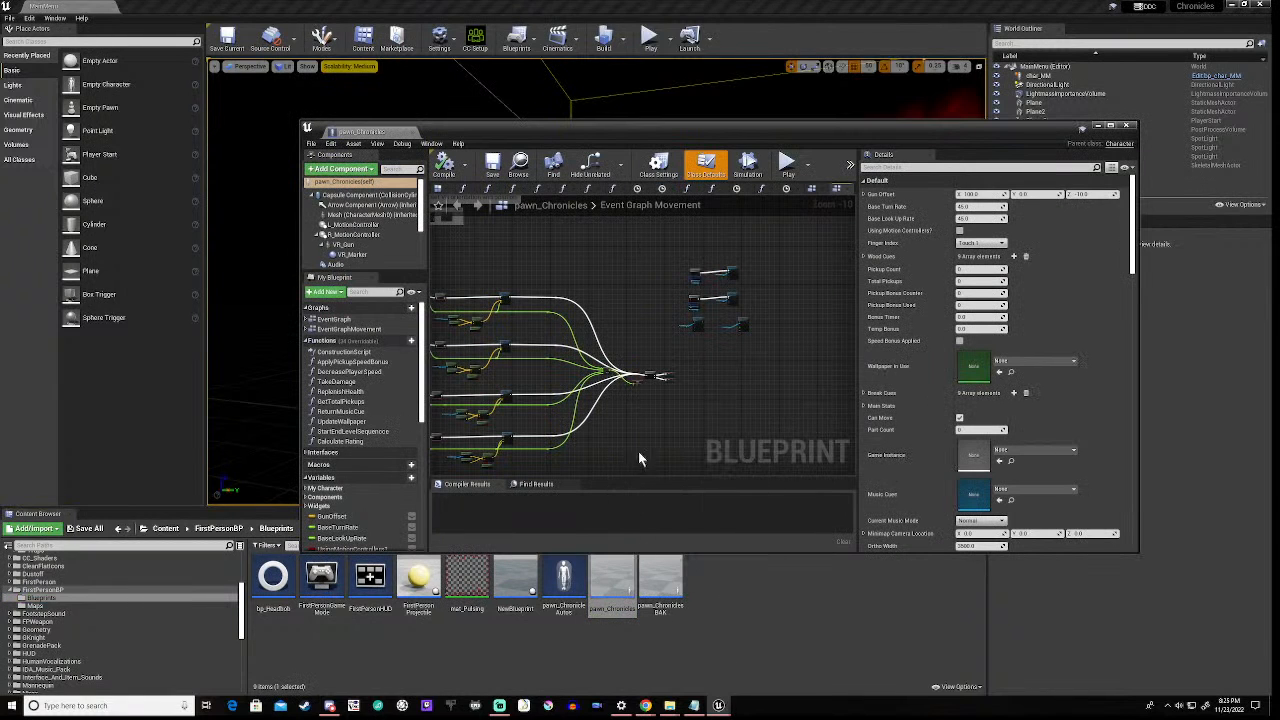
# - Open the StartEndLevelSequence function of pawn_Chronicles and examine its nodes up to the SpawnActor node for the portal
pyautogui.scroll(-2, 580, 320)
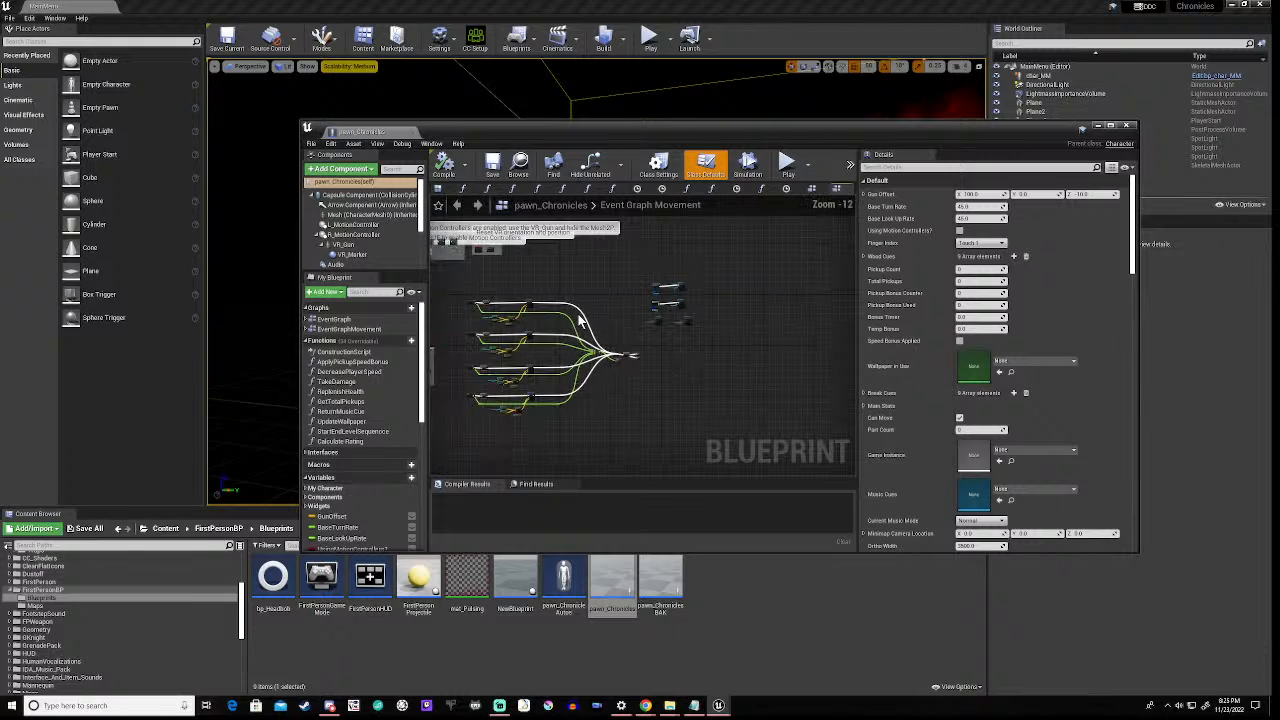
pyautogui.moveTo(474, 274); pyautogui.dragTo(650, 281, button='right')
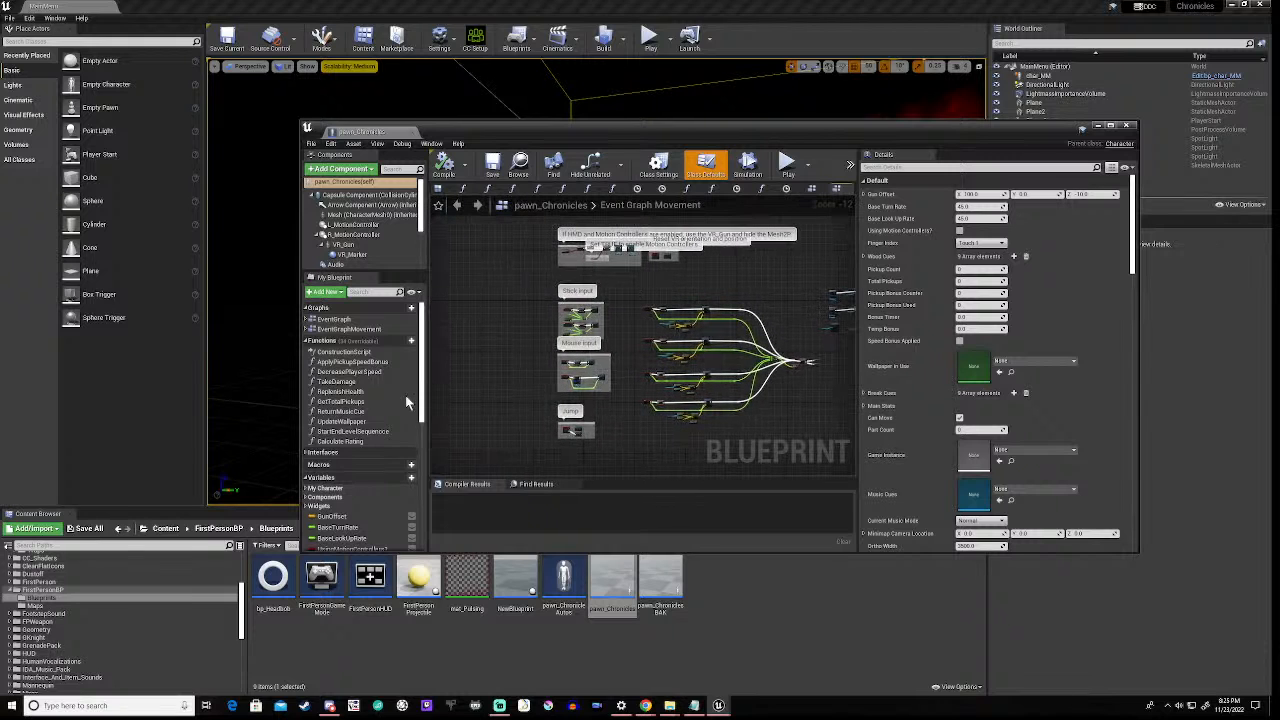
pyautogui.doubleClick(342, 436)
pyautogui.scroll(3, 590, 328)
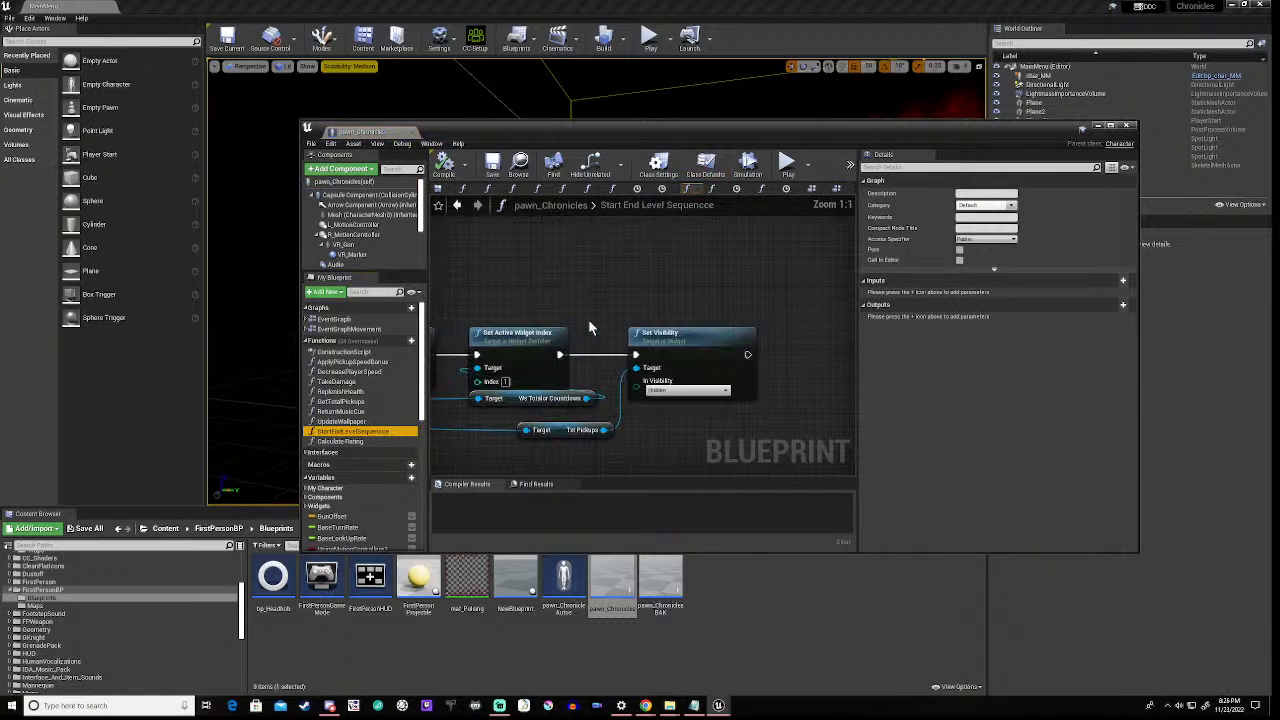
pyautogui.scroll(-3, 588, 319)
pyautogui.scroll(4, 471, 389)
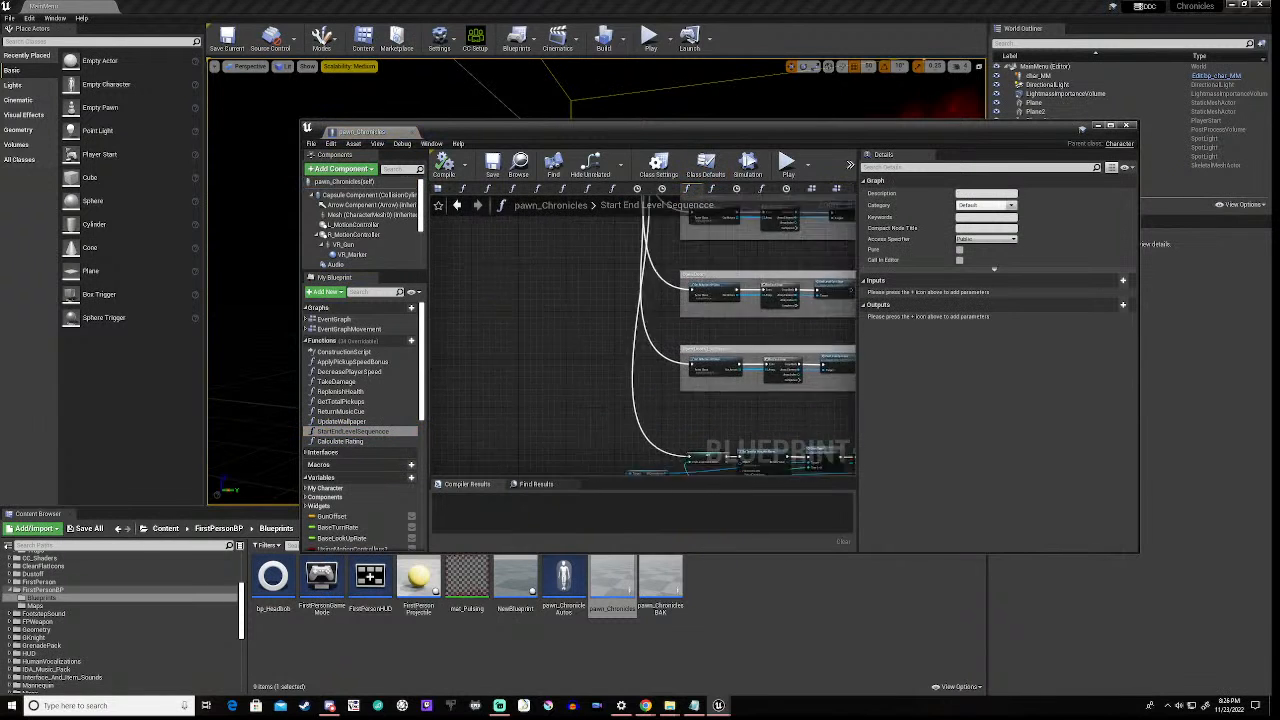
pyautogui.scroll(4, 690, 330)
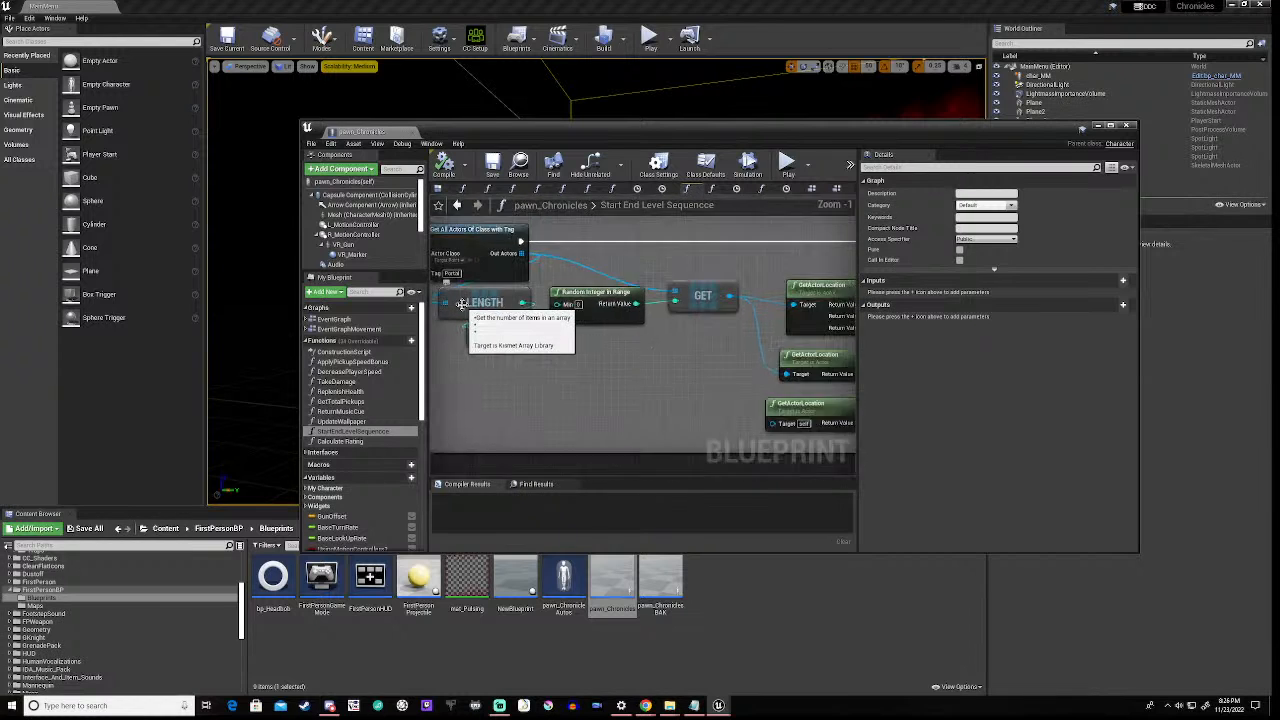
pyautogui.scroll(-3, 463, 306)
pyautogui.scroll(5, 507, 338)
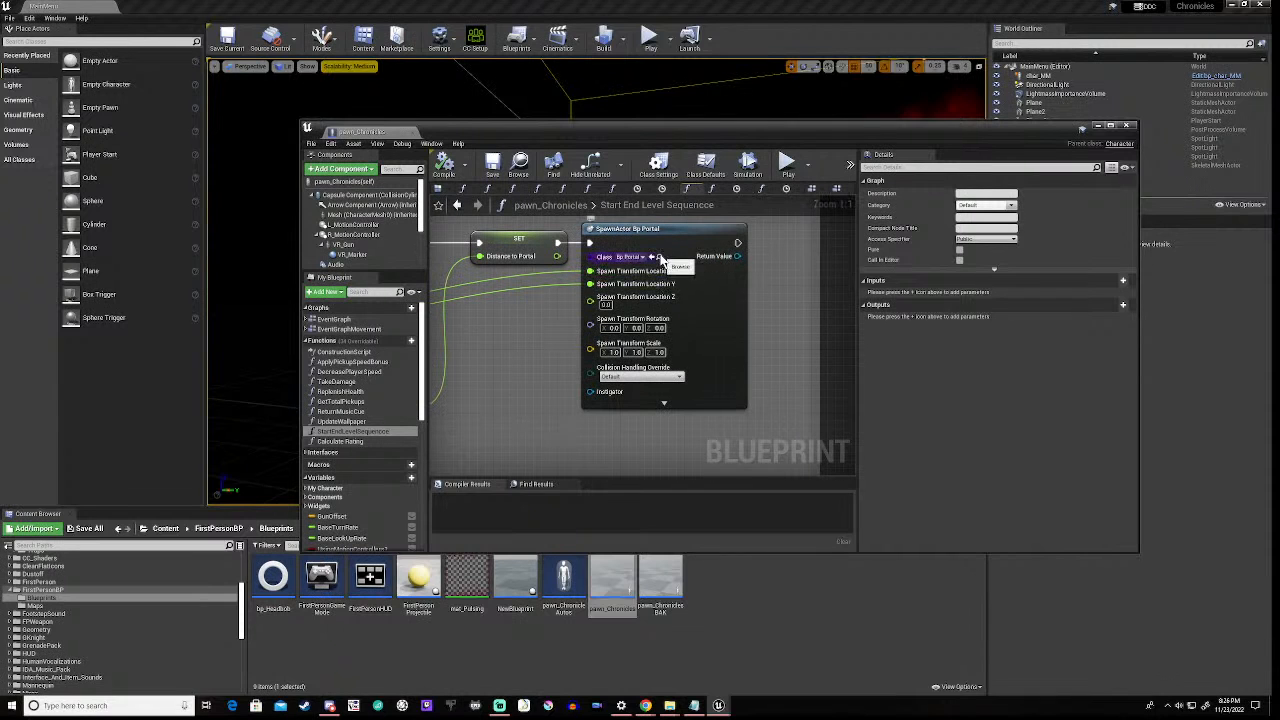
# - Locate the bp_Portal asset from the SpawnActor node's class and open that blueprint
pyautogui.click(660, 258)
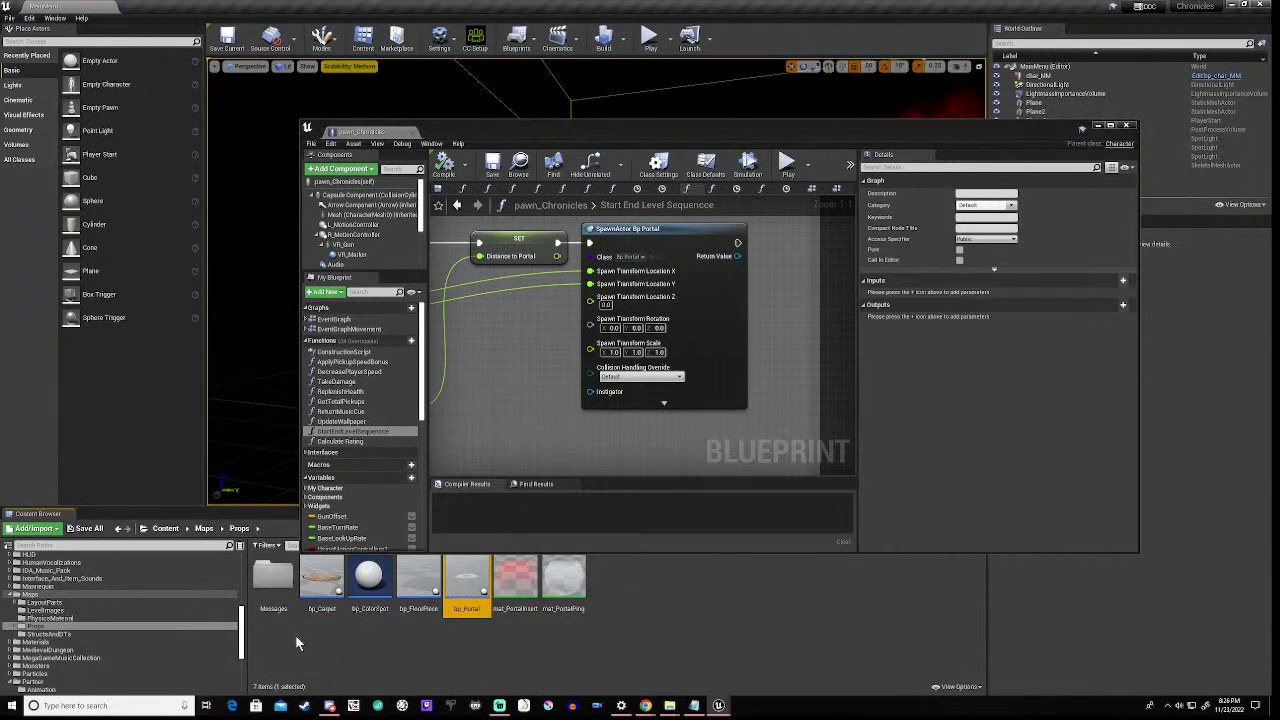
pyautogui.moveTo(472, 588)
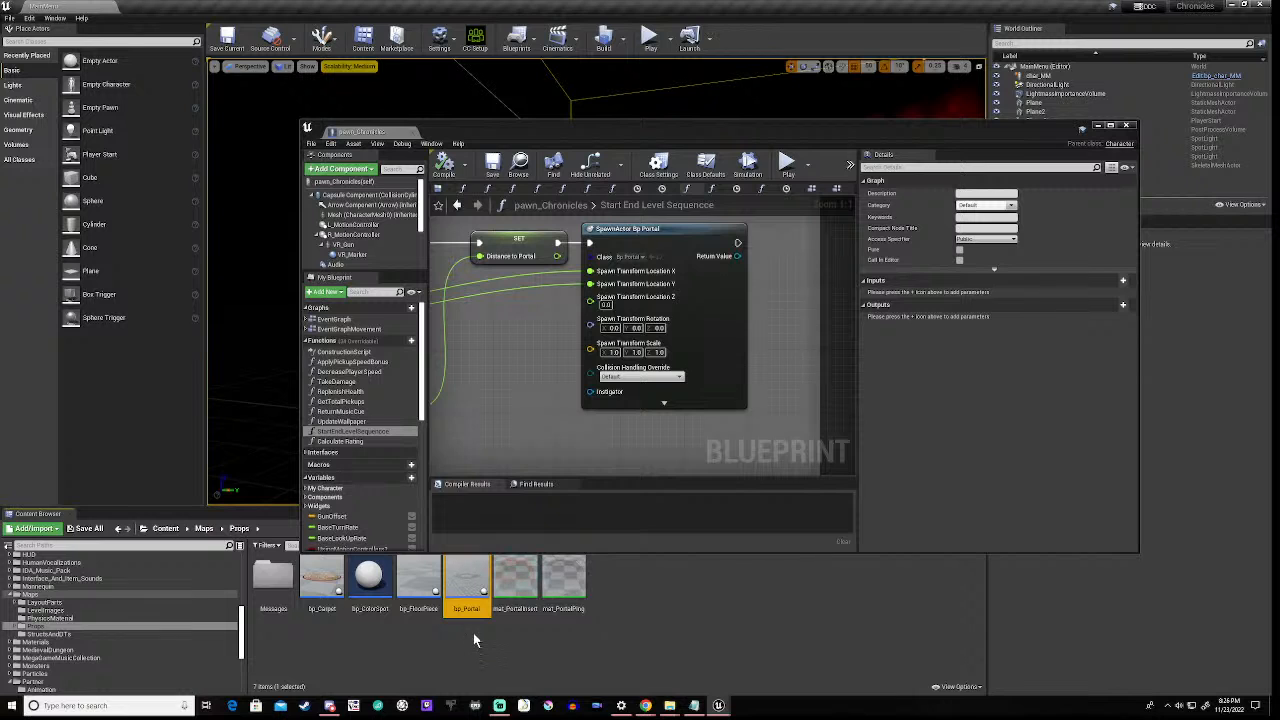
pyautogui.doubleClick(466, 580)
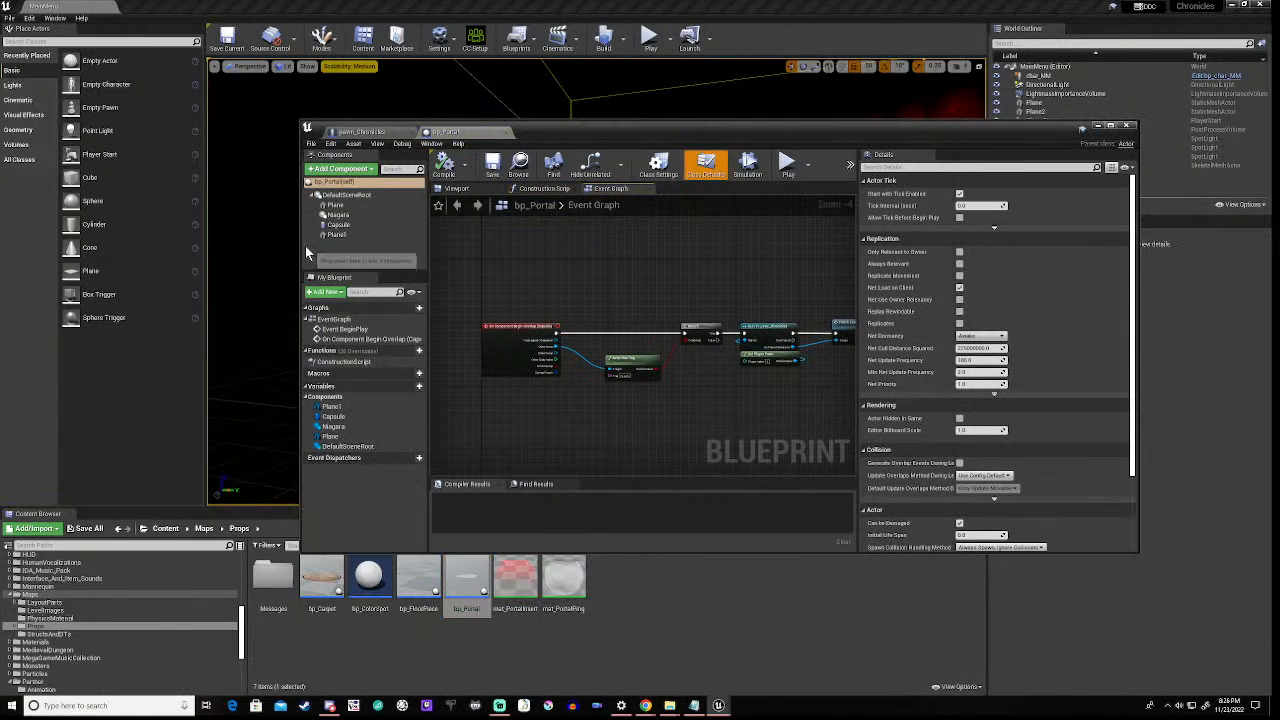
# - Open the P_Teleportation_Converted system used by the portal's Niagara component and show the Sprite Renderer settings of its Particles_of_Time_and_Space emitter
pyautogui.click(347, 218)
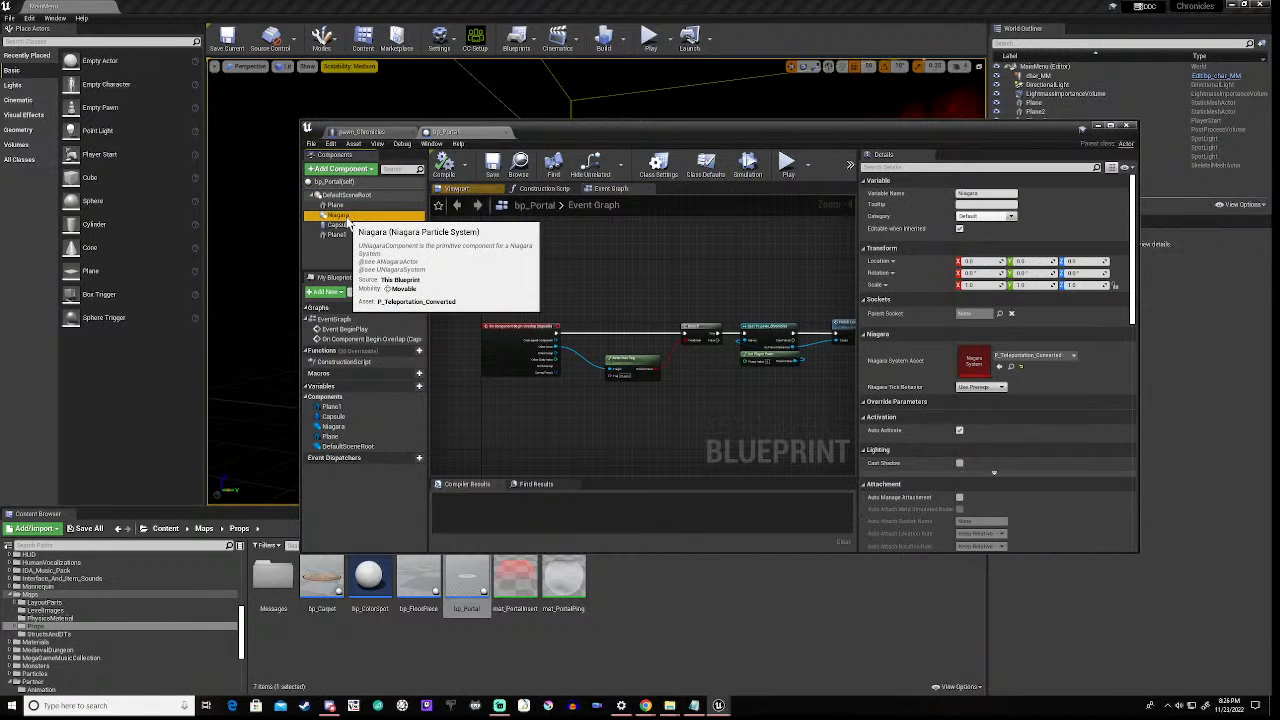
pyautogui.click(1012, 368)
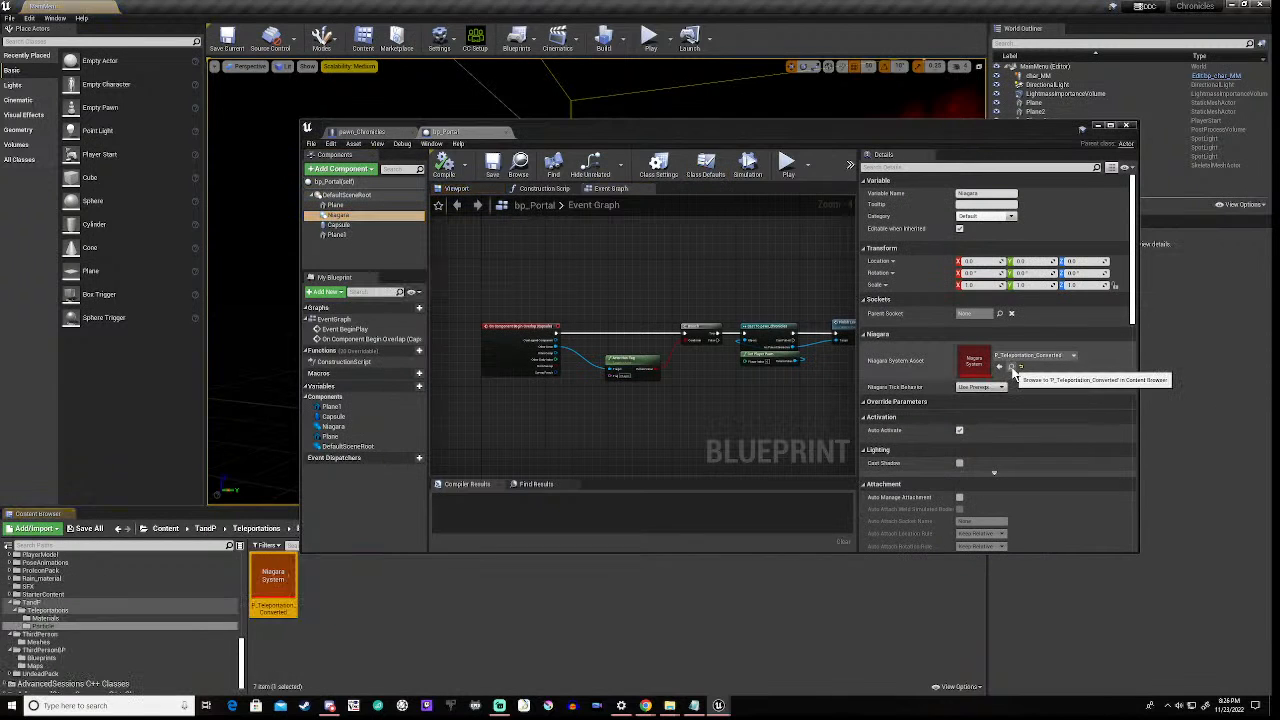
pyautogui.doubleClick(284, 593)
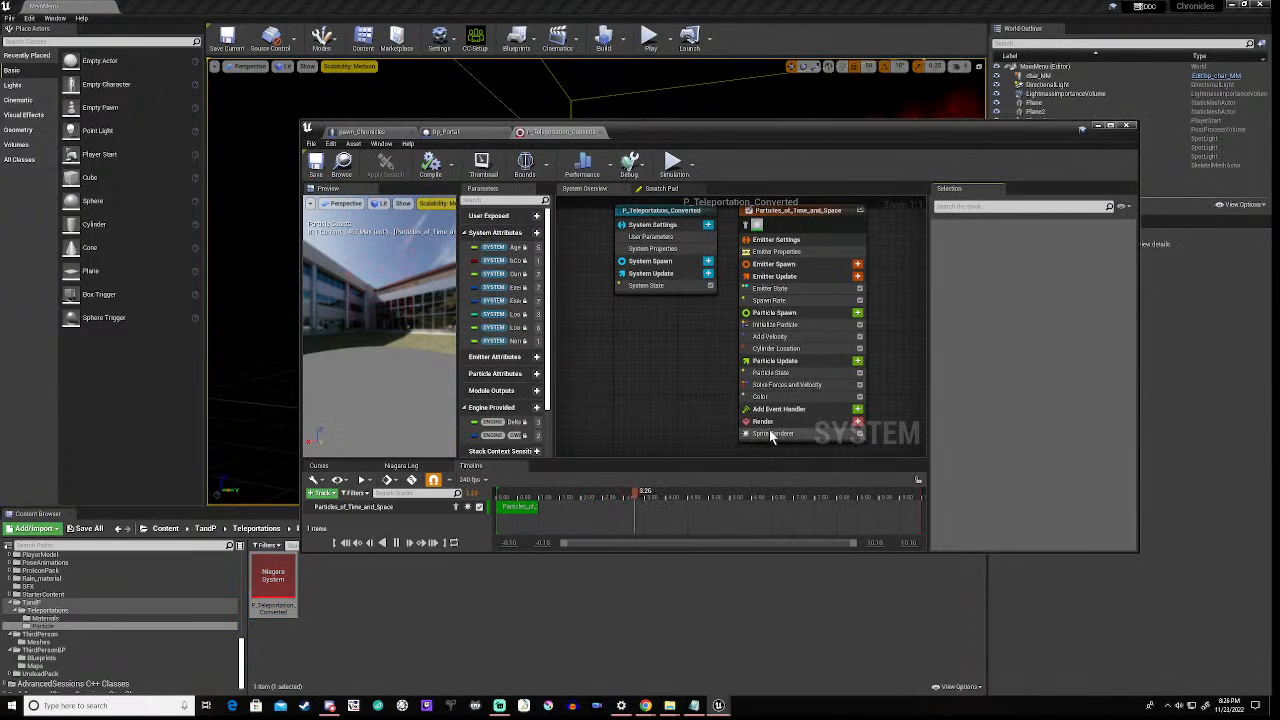
pyautogui.click(775, 435)
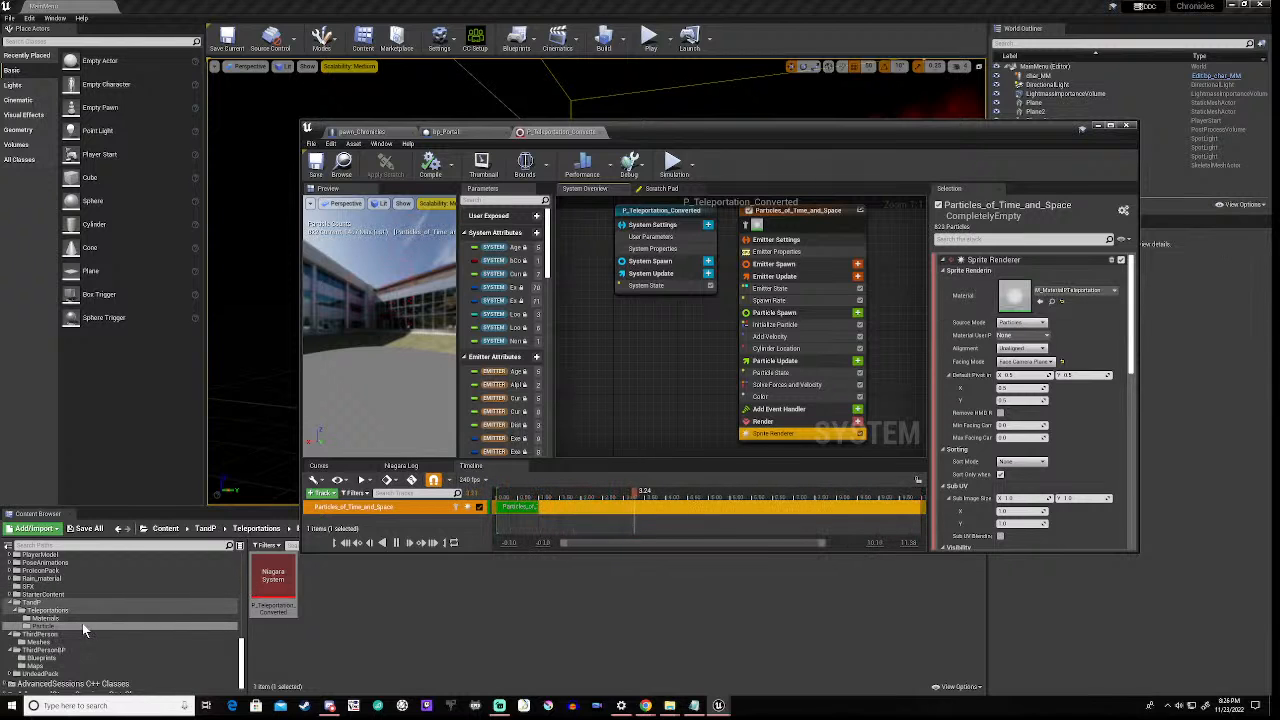
# - Look through the ProIconPack textures by opening the 64x64 folder inside Generic_Icons
pyautogui.click(11, 571)
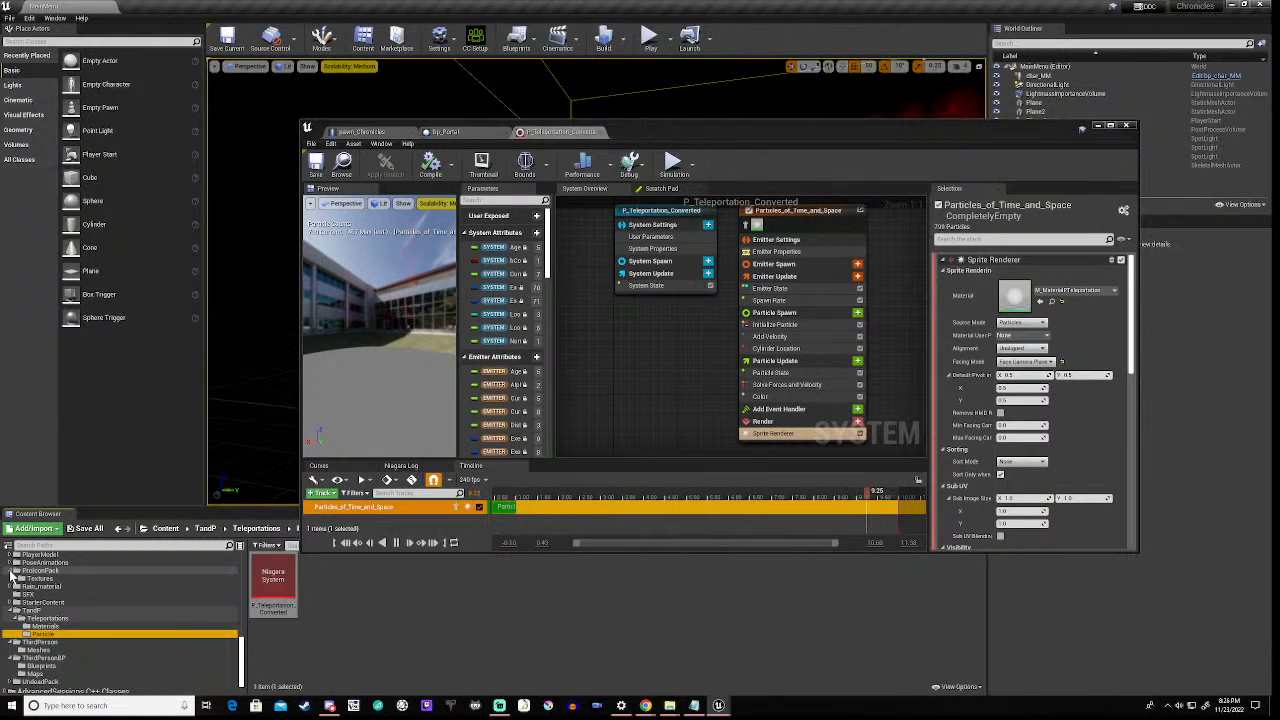
pyautogui.click(17, 580)
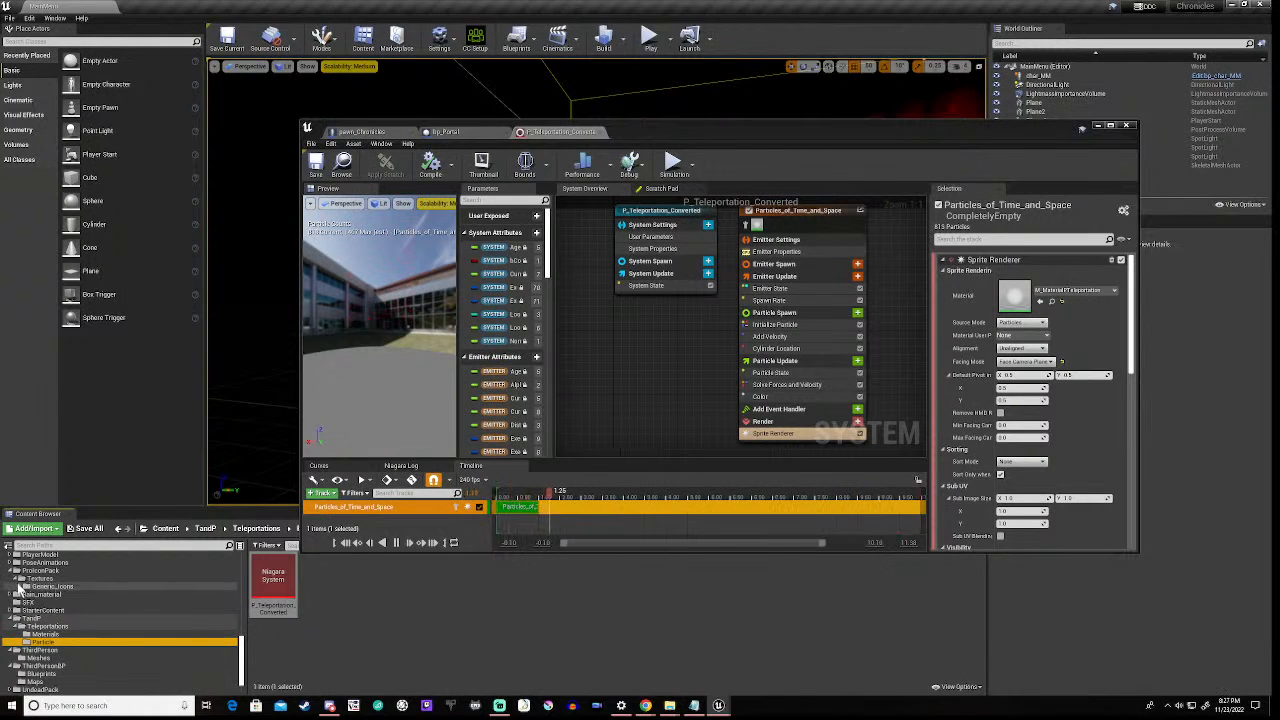
pyautogui.click(20, 587)
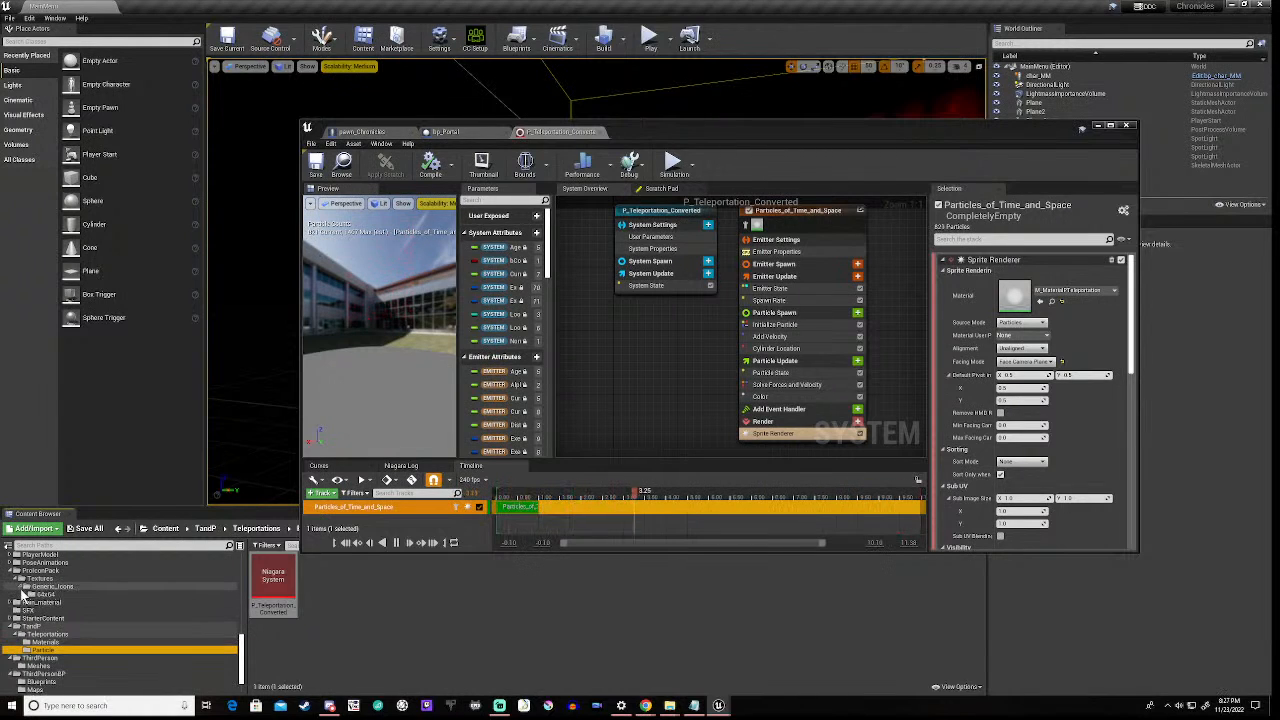
pyautogui.click(48, 595)
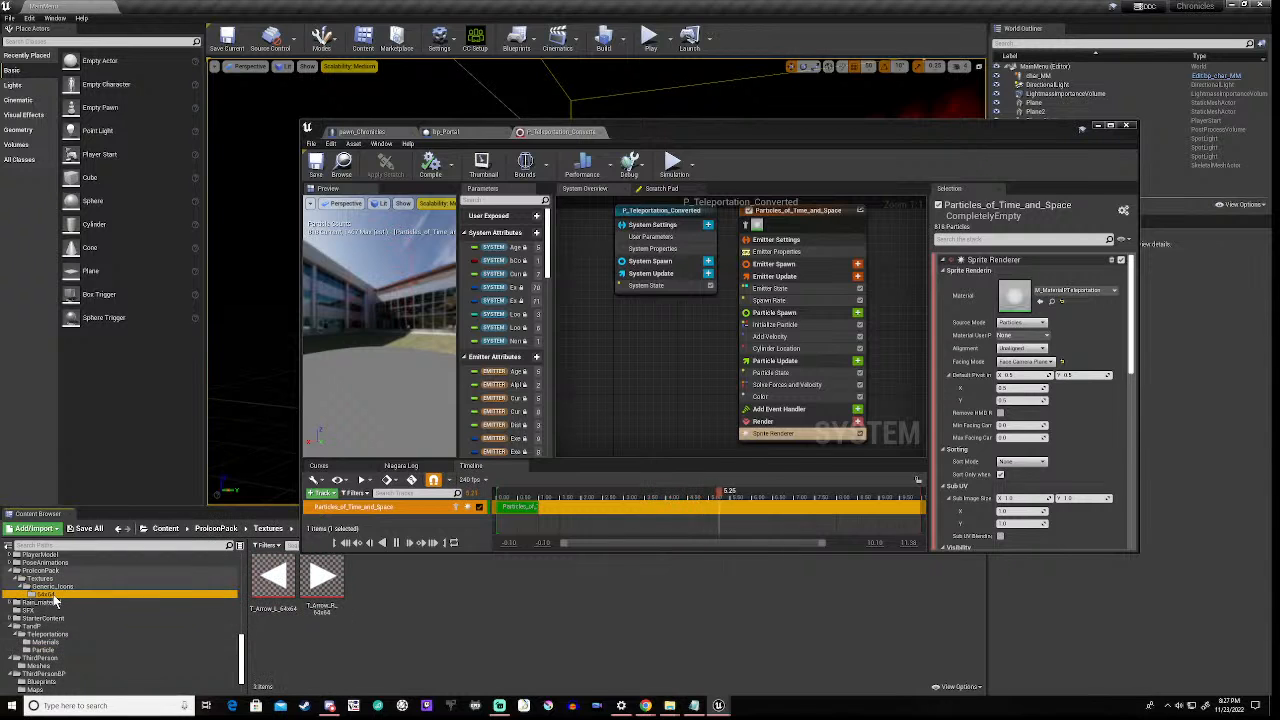
# - Open the icon_common folder of CleanFlatIcons, found within the icon folder of the png_128 textures
pyautogui.scroll(4, 60, 603)
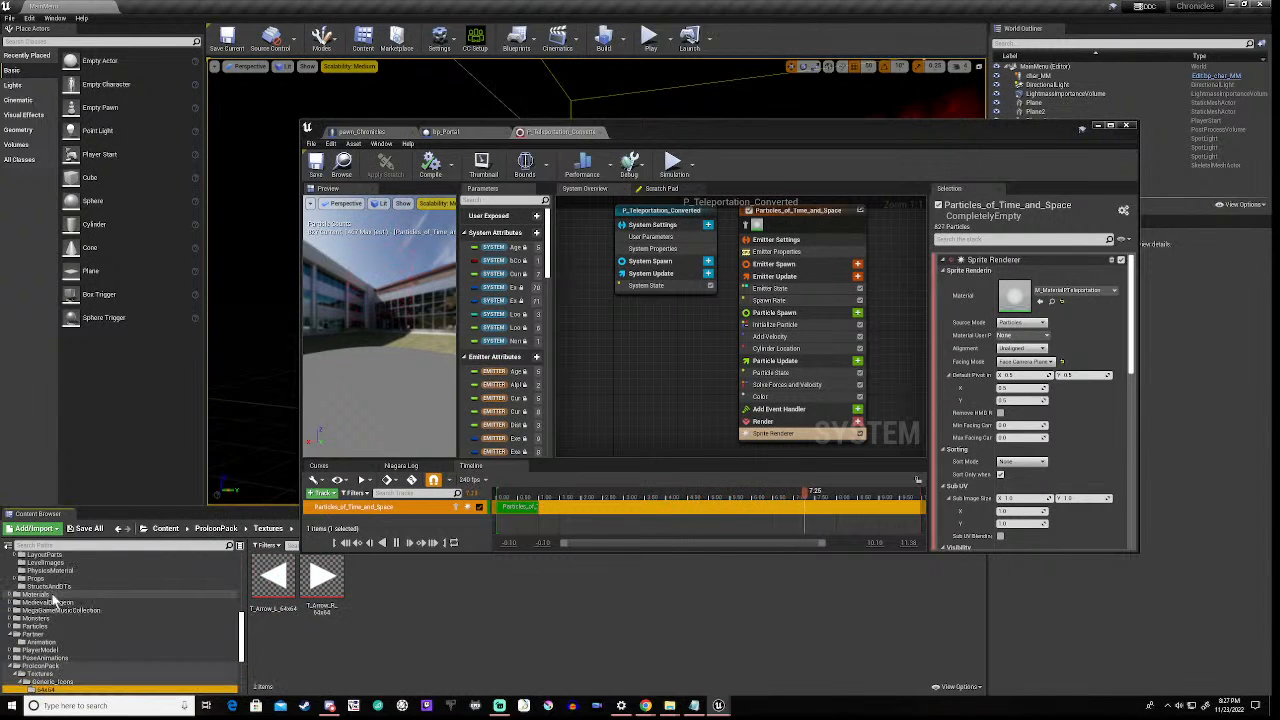
pyautogui.scroll(2, 48, 616)
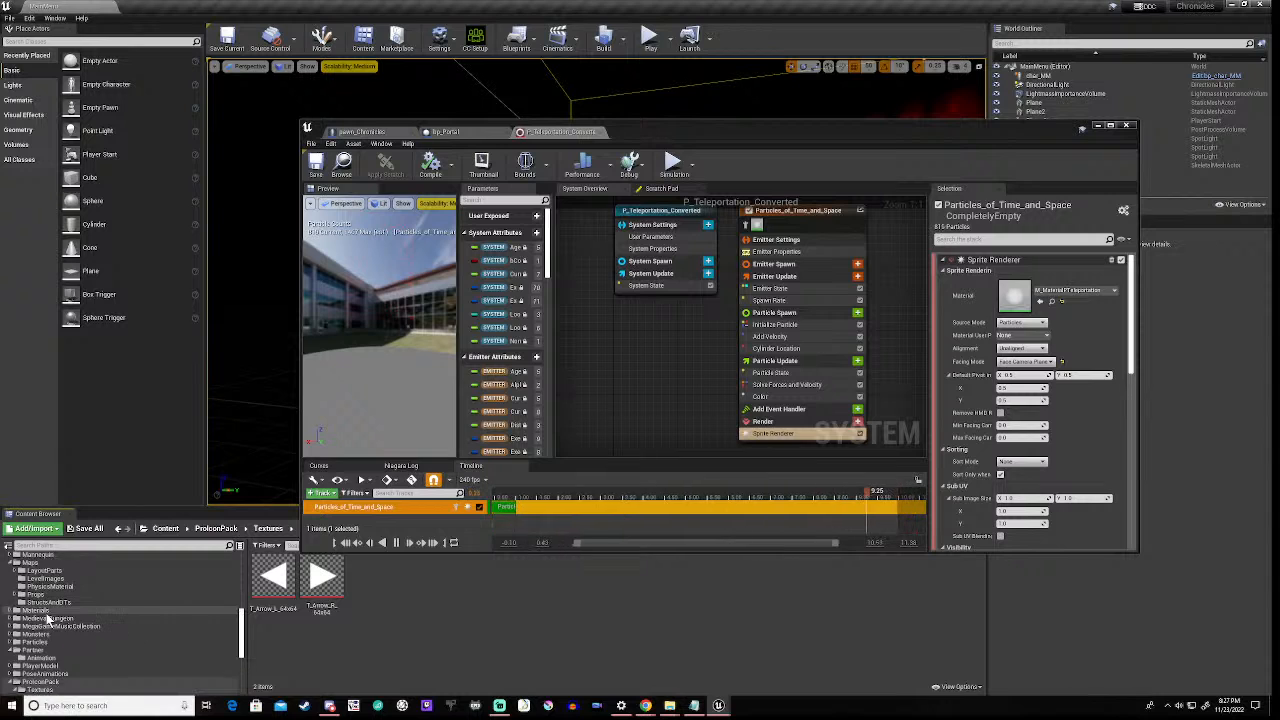
pyautogui.scroll(3, 47, 619)
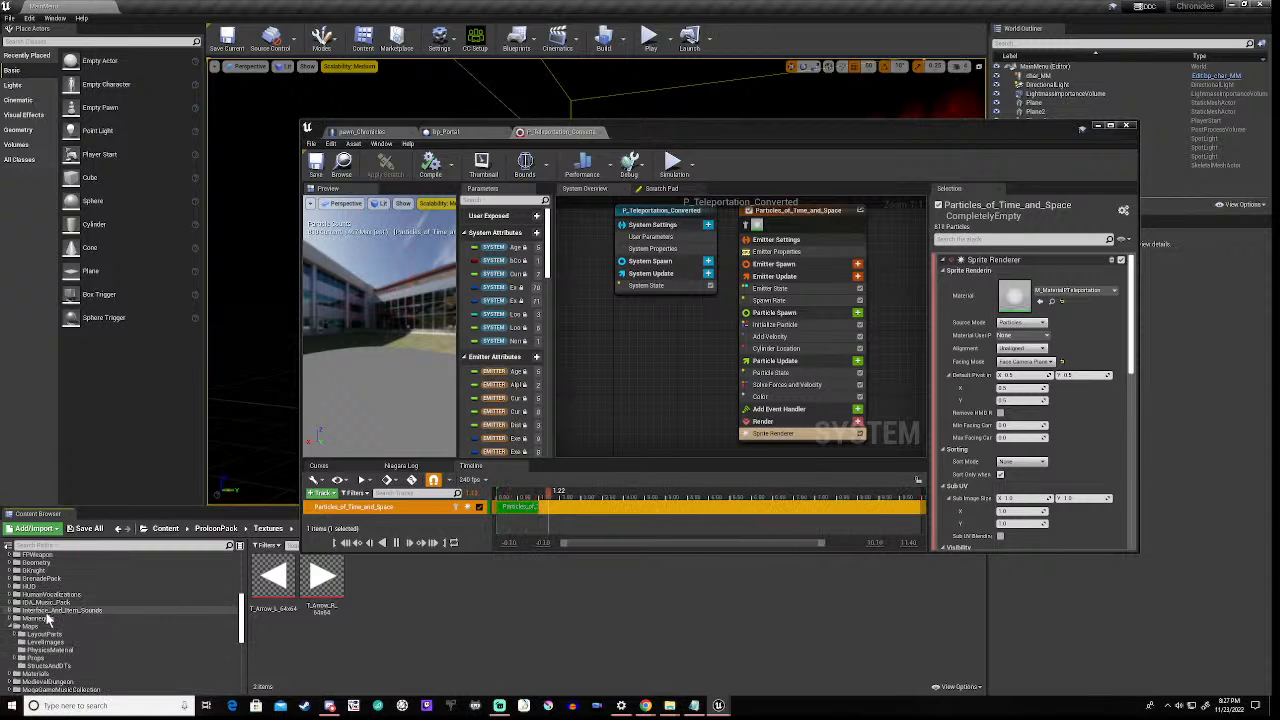
pyautogui.scroll(2, 47, 619)
pyautogui.scroll(1, 47, 619)
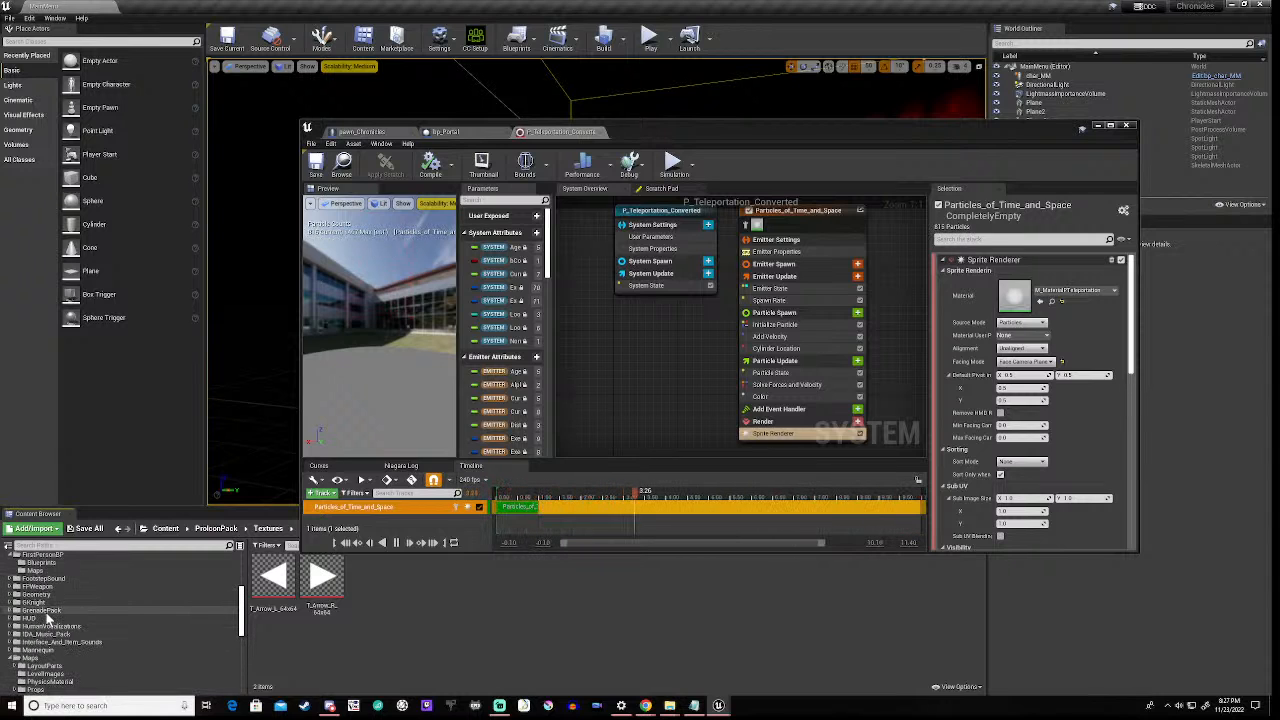
pyautogui.scroll(2, 47, 619)
pyautogui.scroll(2, 20, 601)
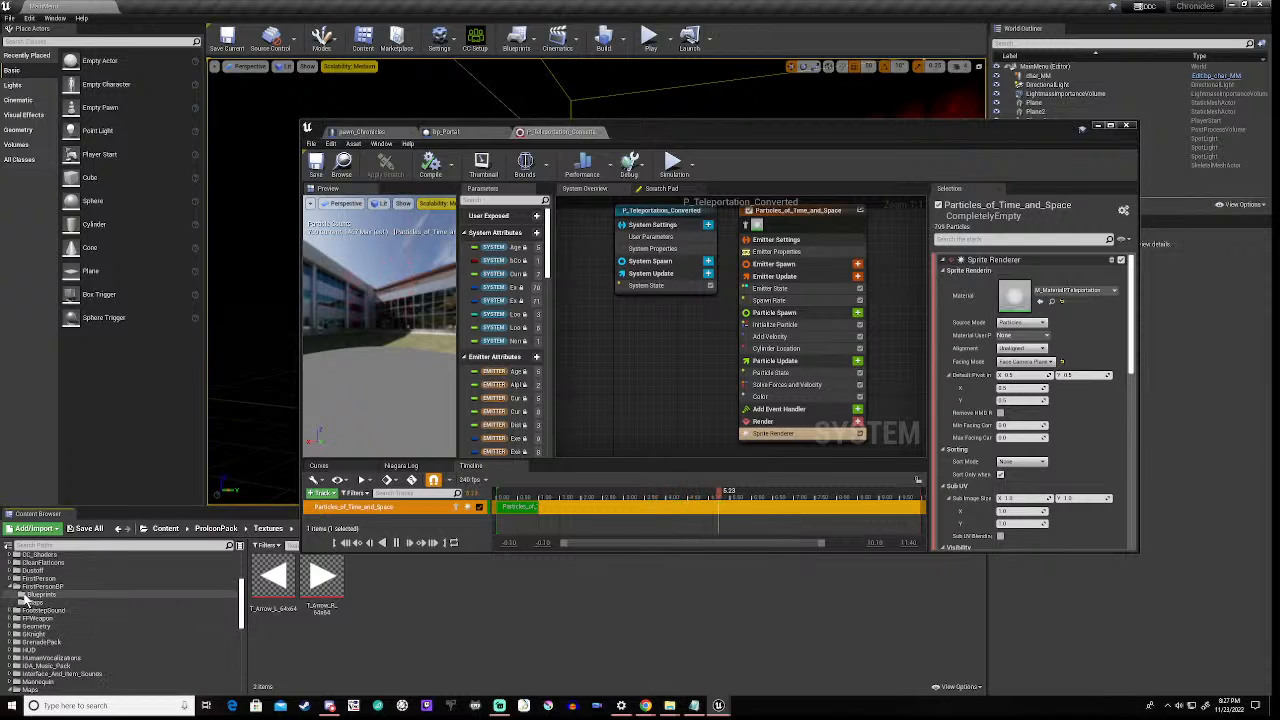
pyautogui.click(12, 595)
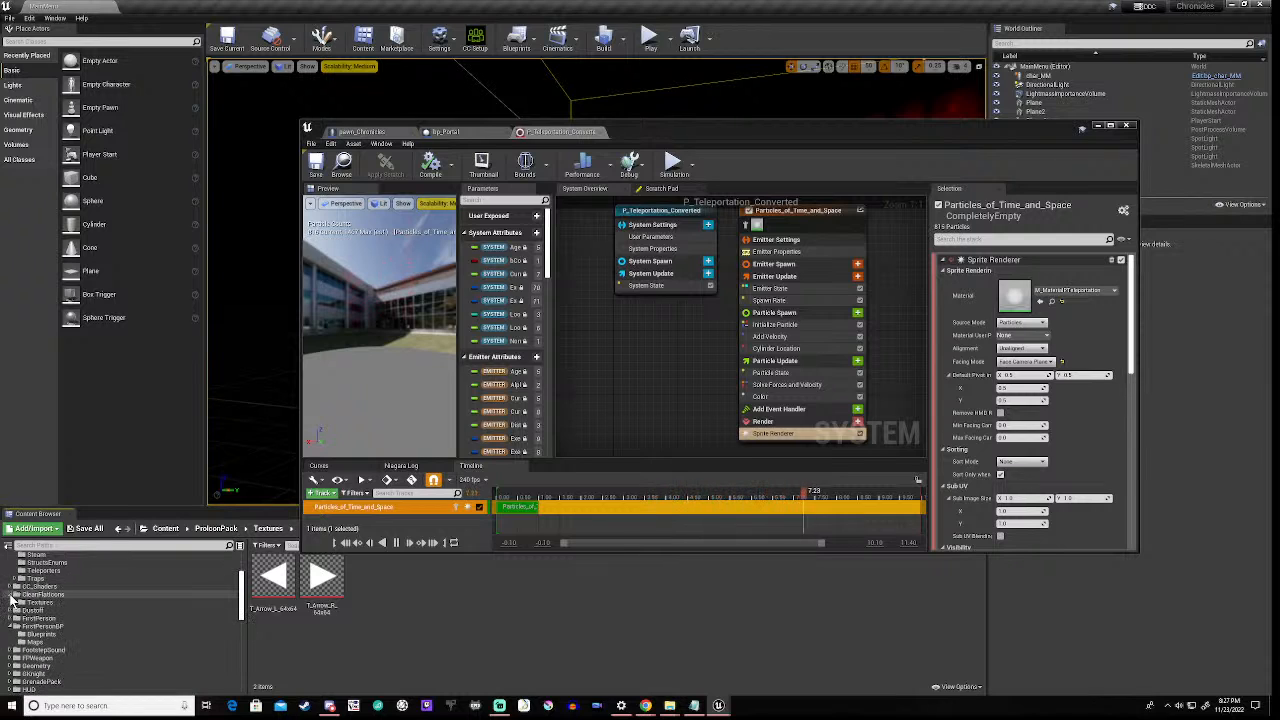
pyautogui.click(15, 602)
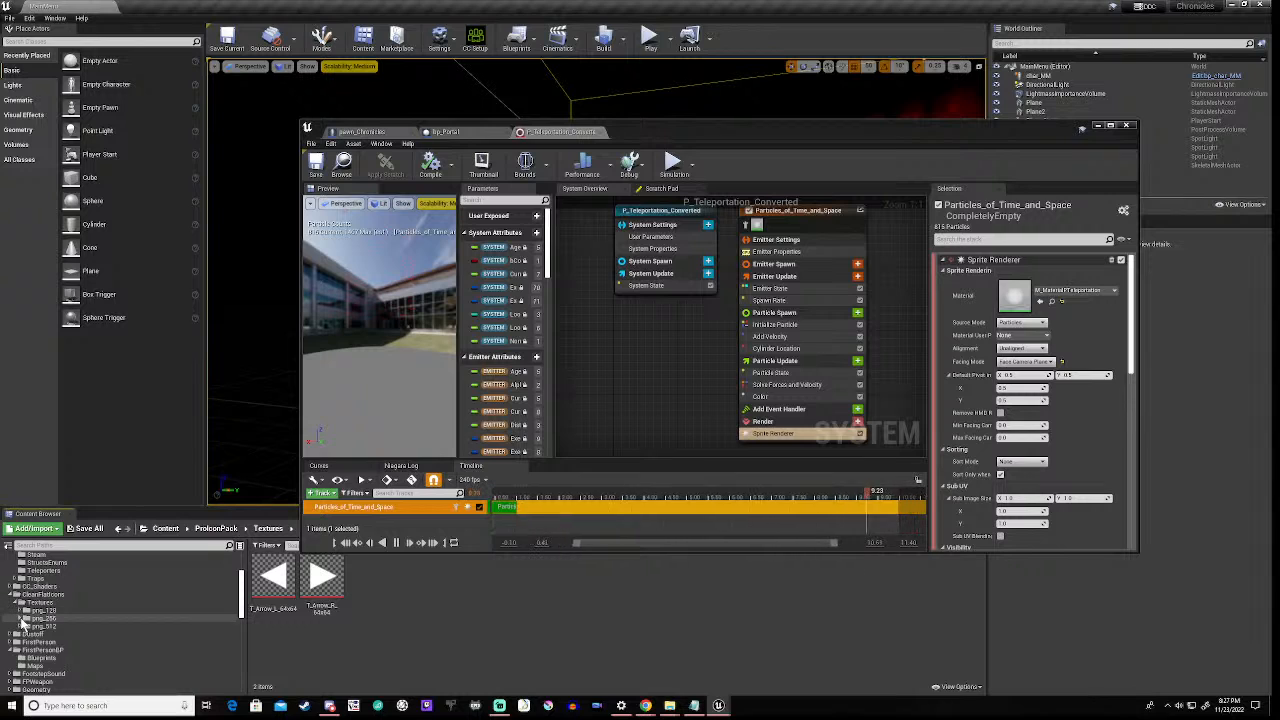
pyautogui.click(22, 611)
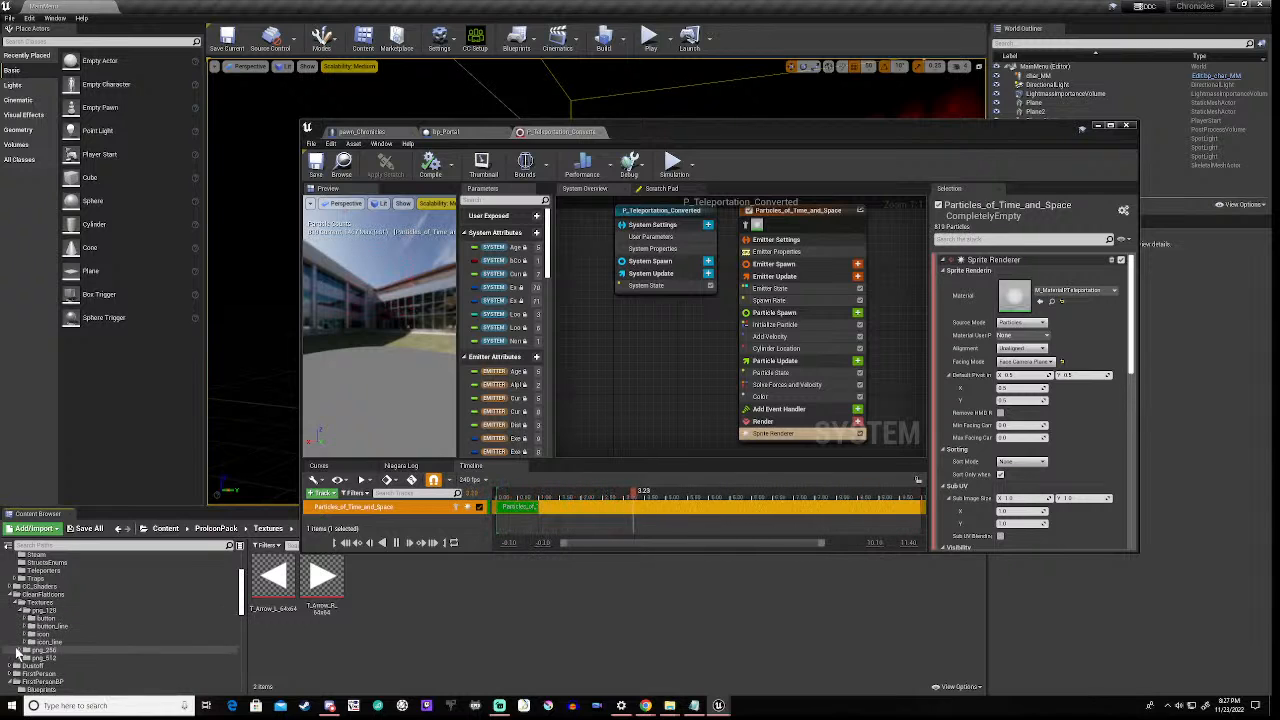
pyautogui.click(36, 636)
pyautogui.click(25, 637)
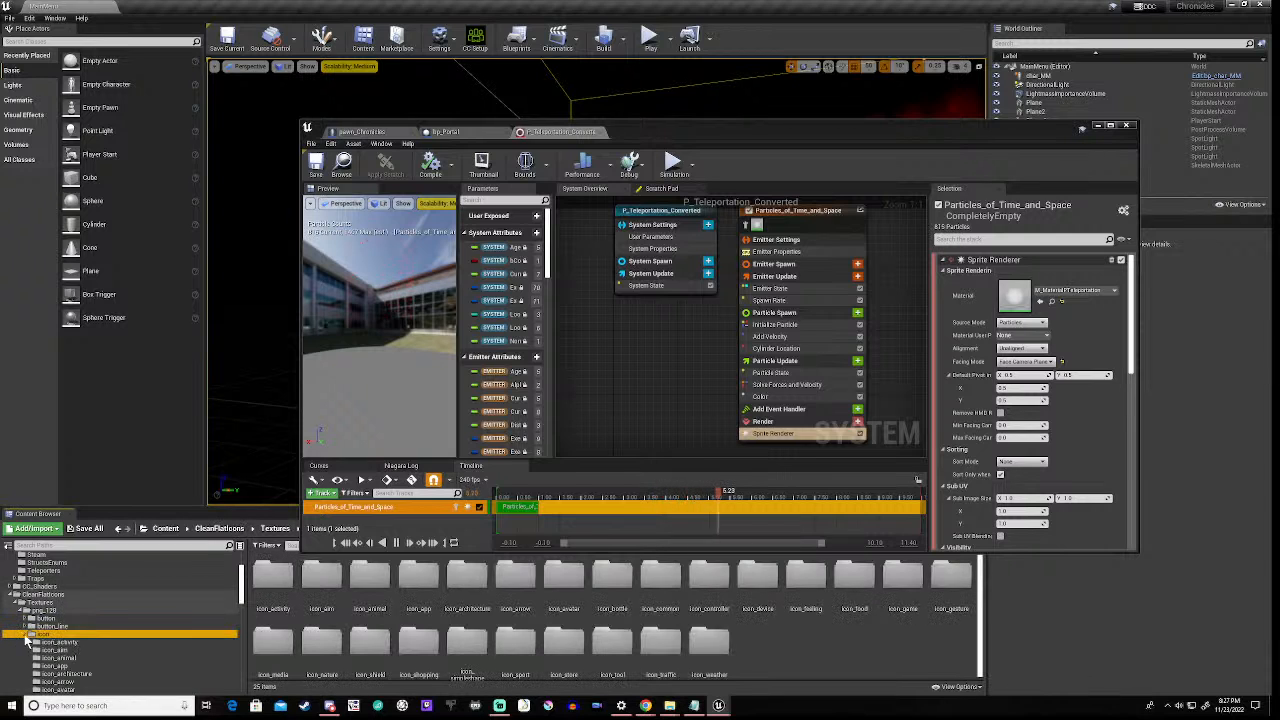
pyautogui.scroll(-5, 70, 615)
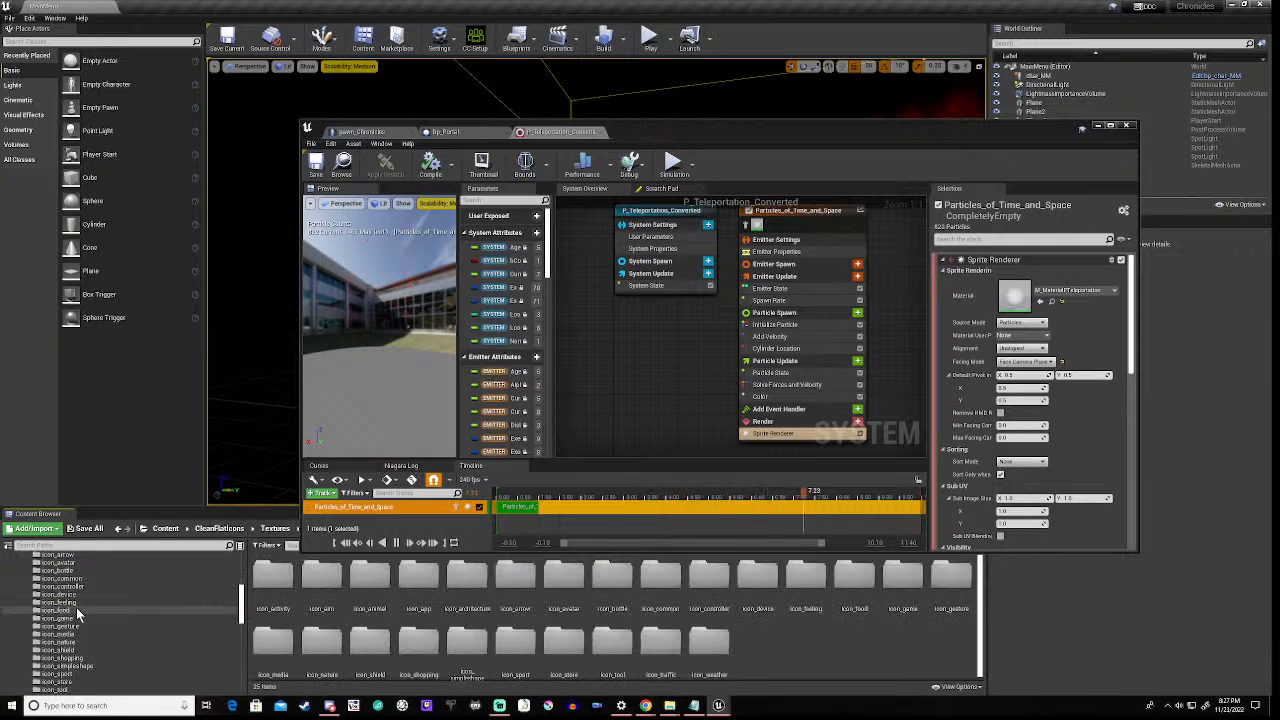
pyautogui.click(70, 579)
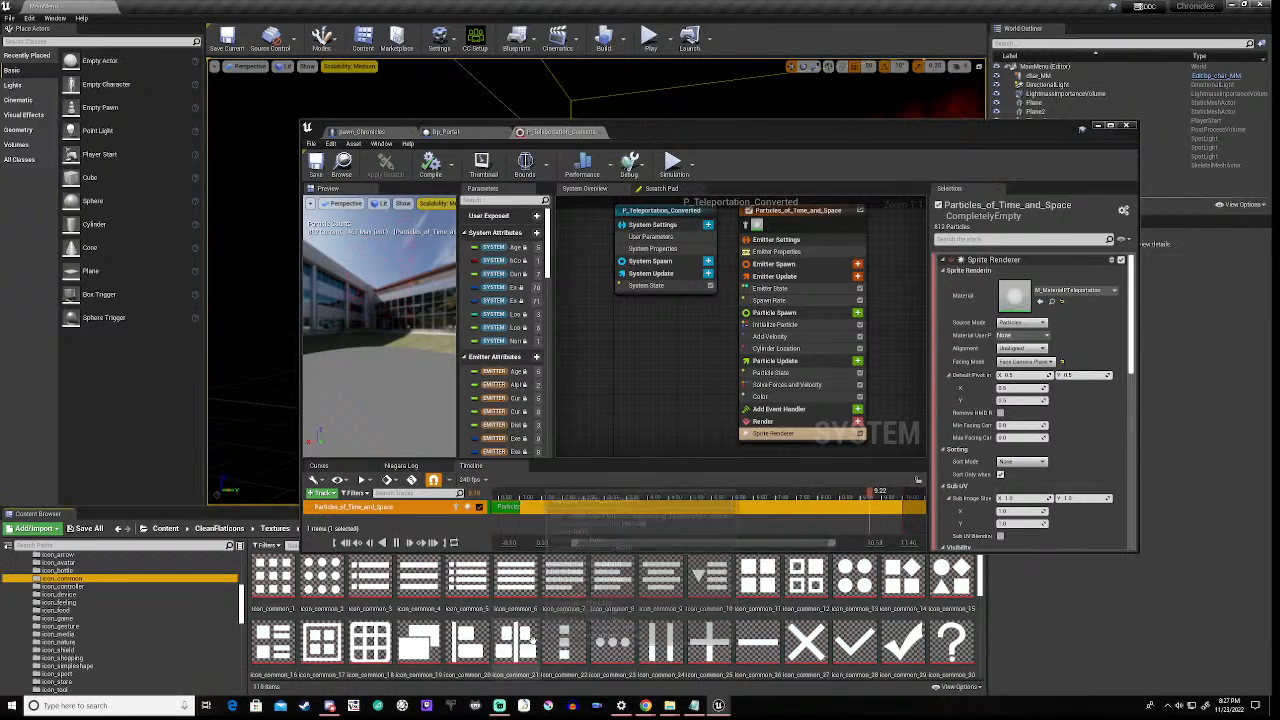
# - Create a material from the icon_common_101 cross texture, keeping its default name
pyautogui.scroll(-2, 532, 638)
pyautogui.scroll(-5, 532, 640)
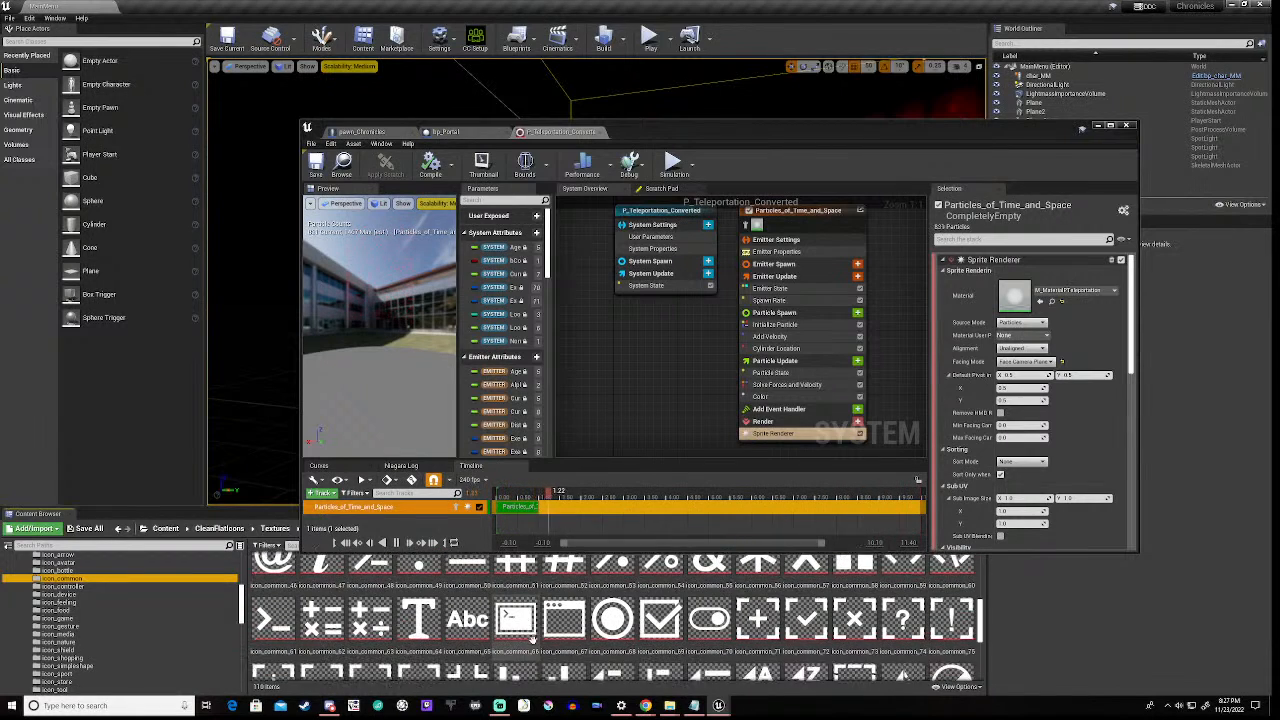
pyautogui.scroll(-4, 533, 640)
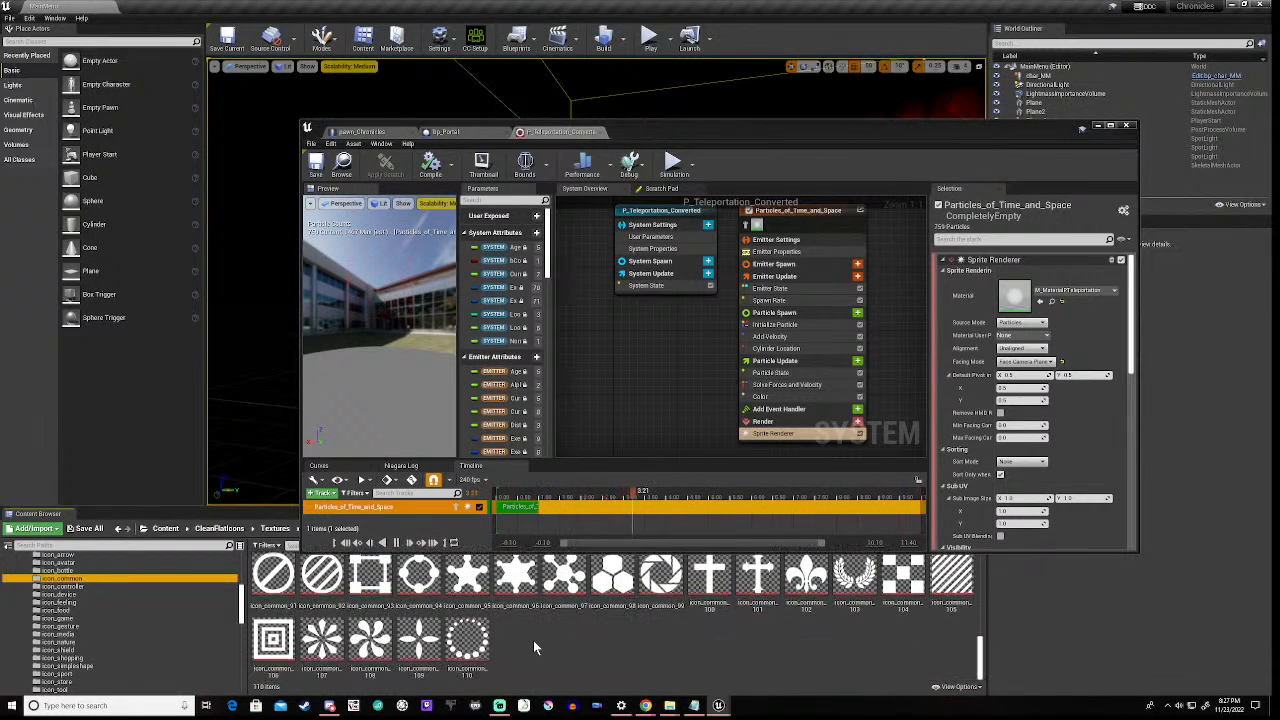
pyautogui.scroll(1, 717, 660)
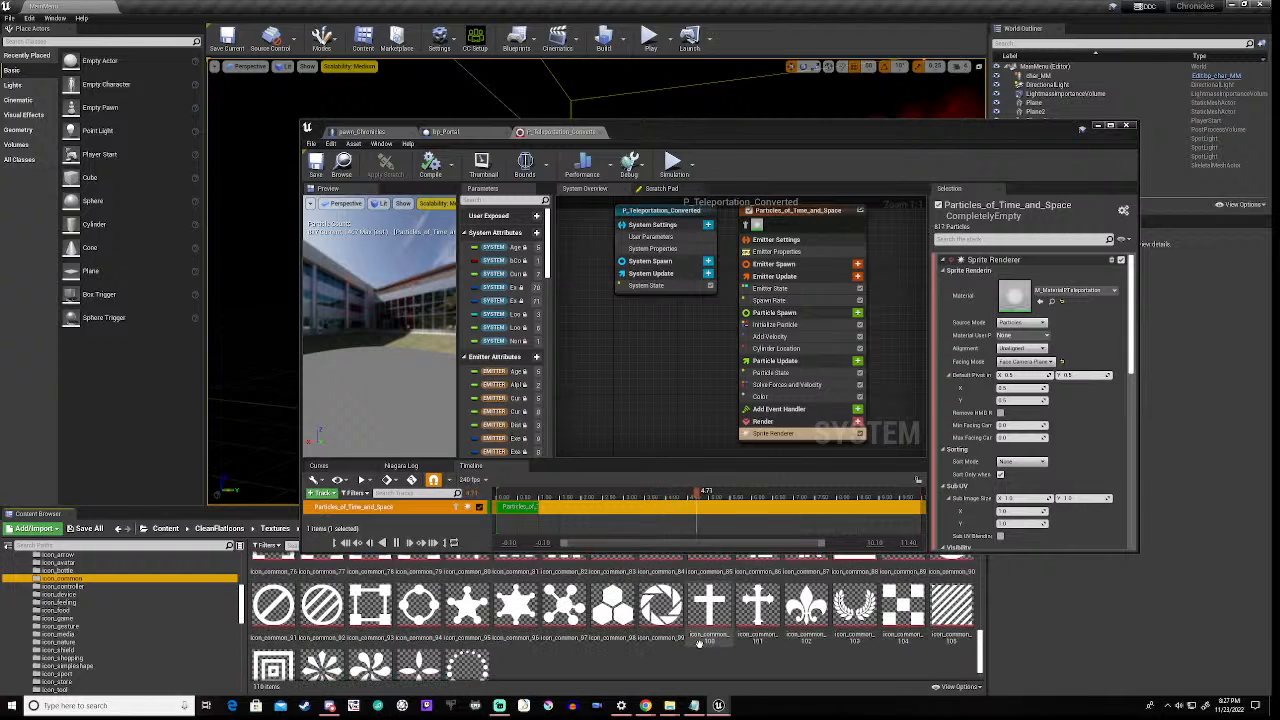
pyautogui.rightClick(749, 610)
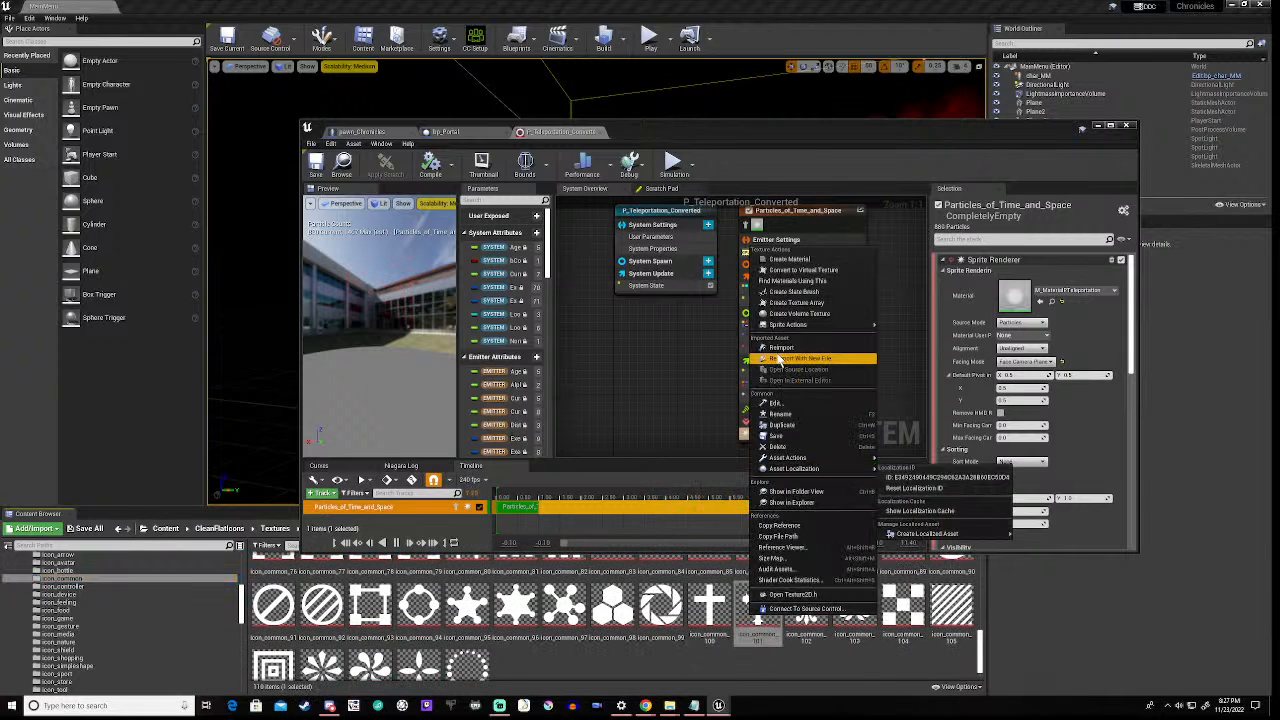
pyautogui.click(792, 261)
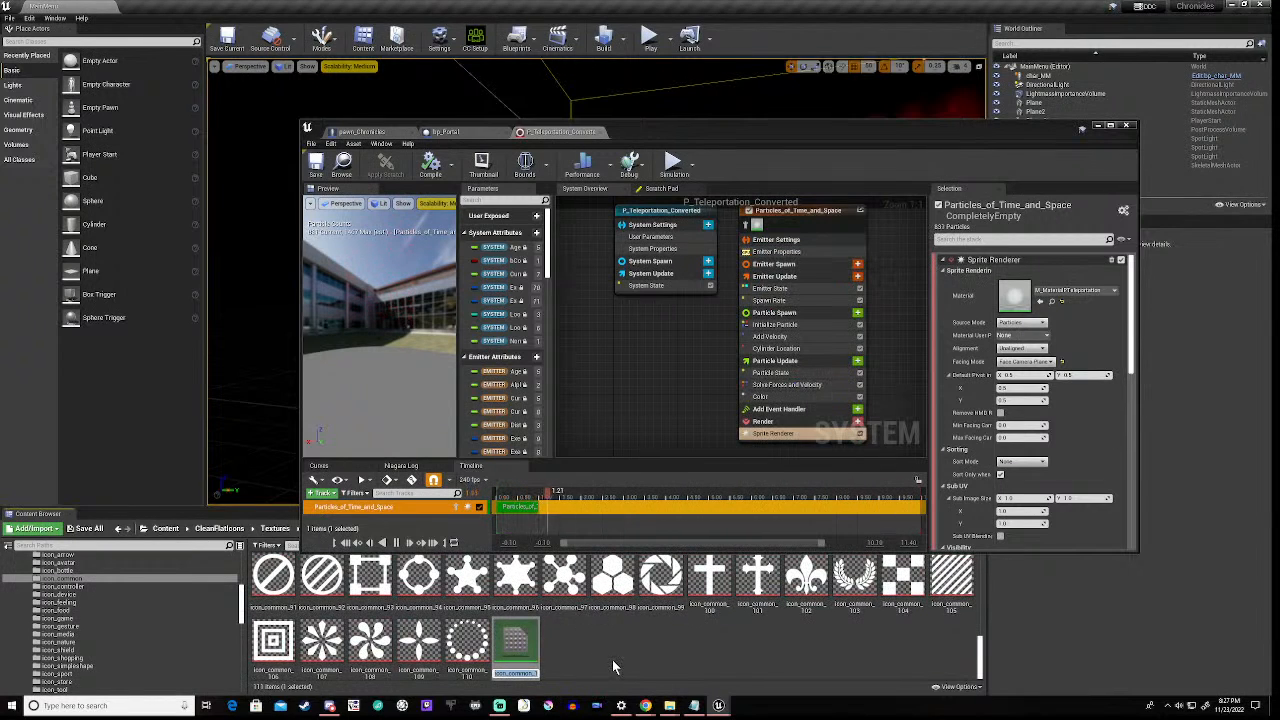
pyautogui.press('Return')
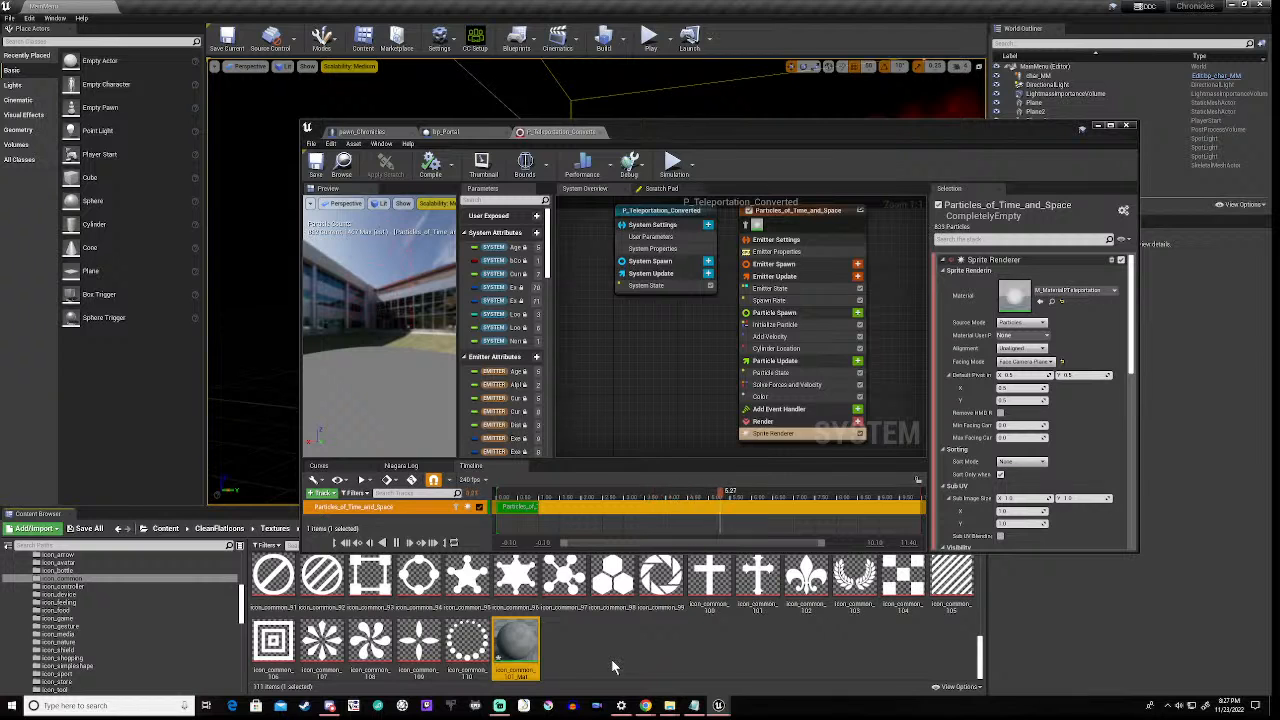
# - Open the new icon_common_101_Mat material and set its Blend Mode to Translucent
pyautogui.moveTo(504, 641)
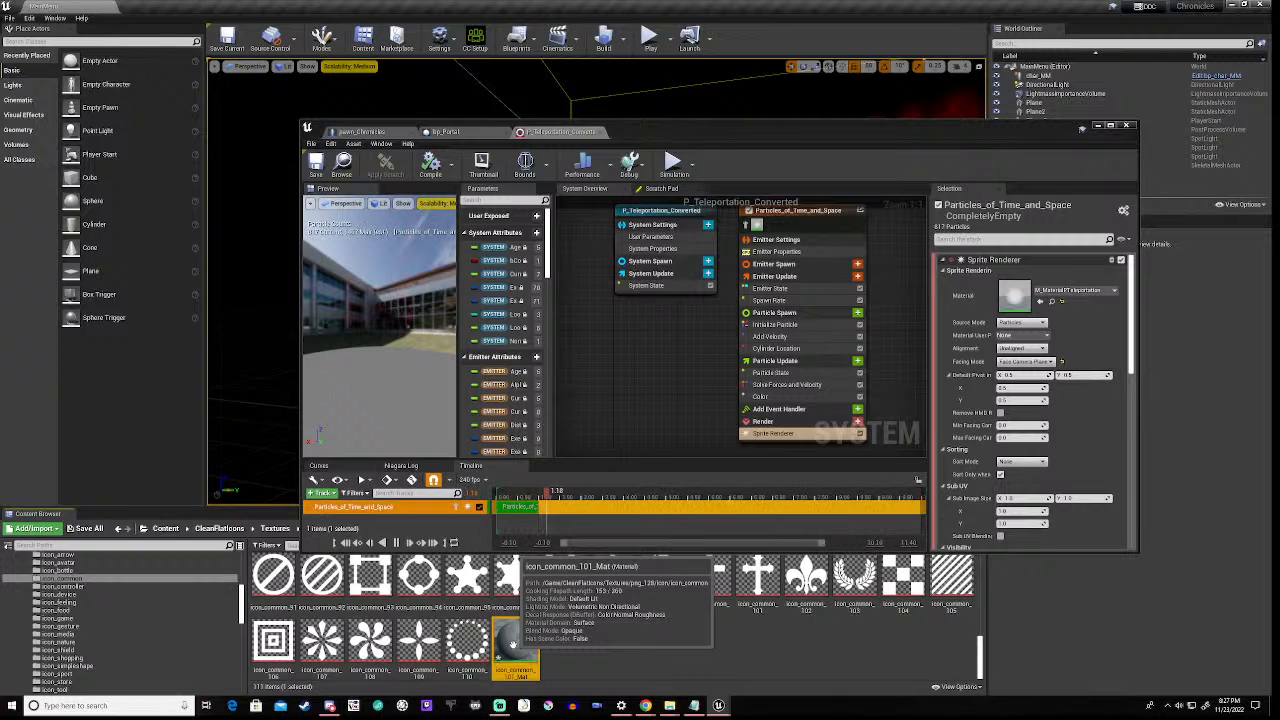
pyautogui.doubleClick(513, 643)
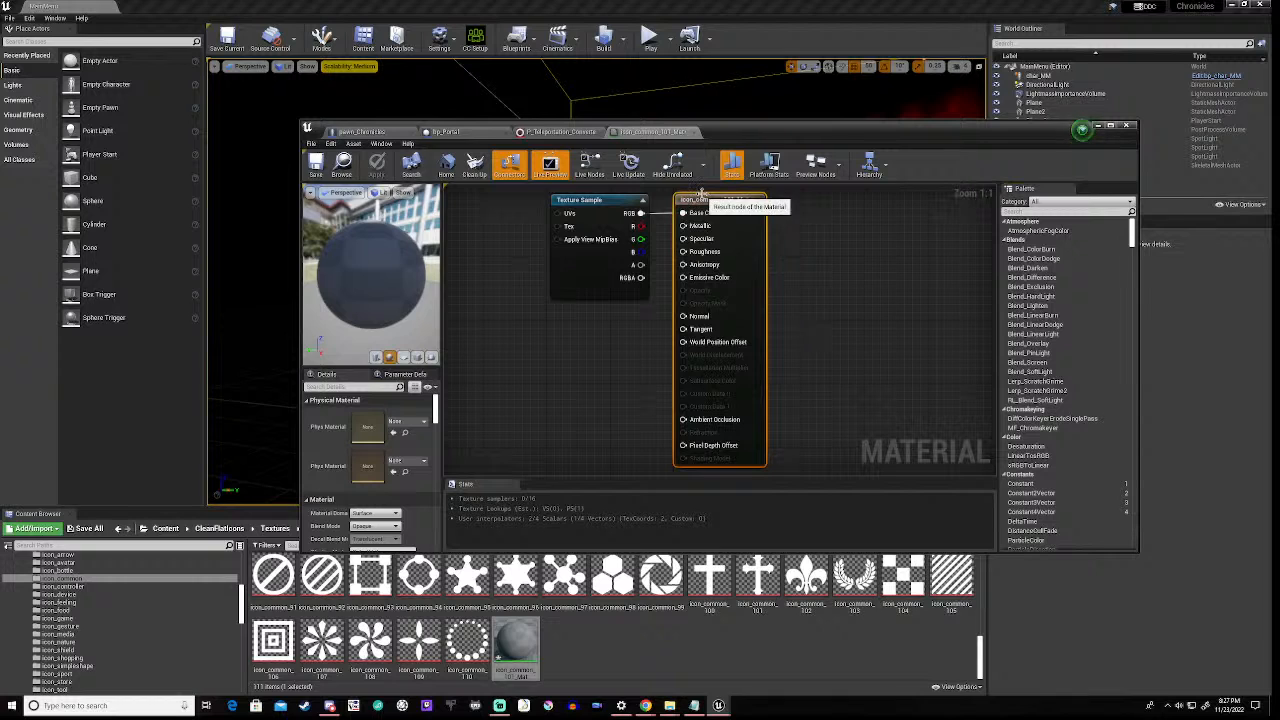
pyautogui.scroll(-3, 368, 462)
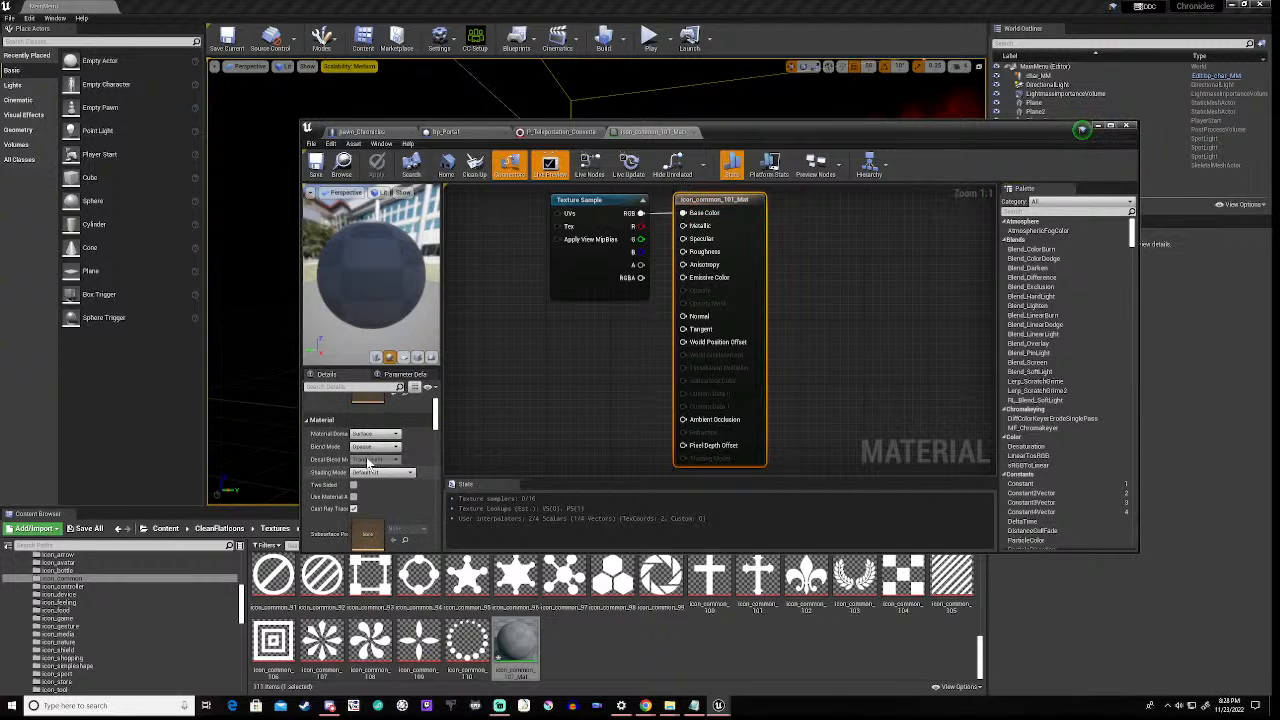
pyautogui.click(375, 446)
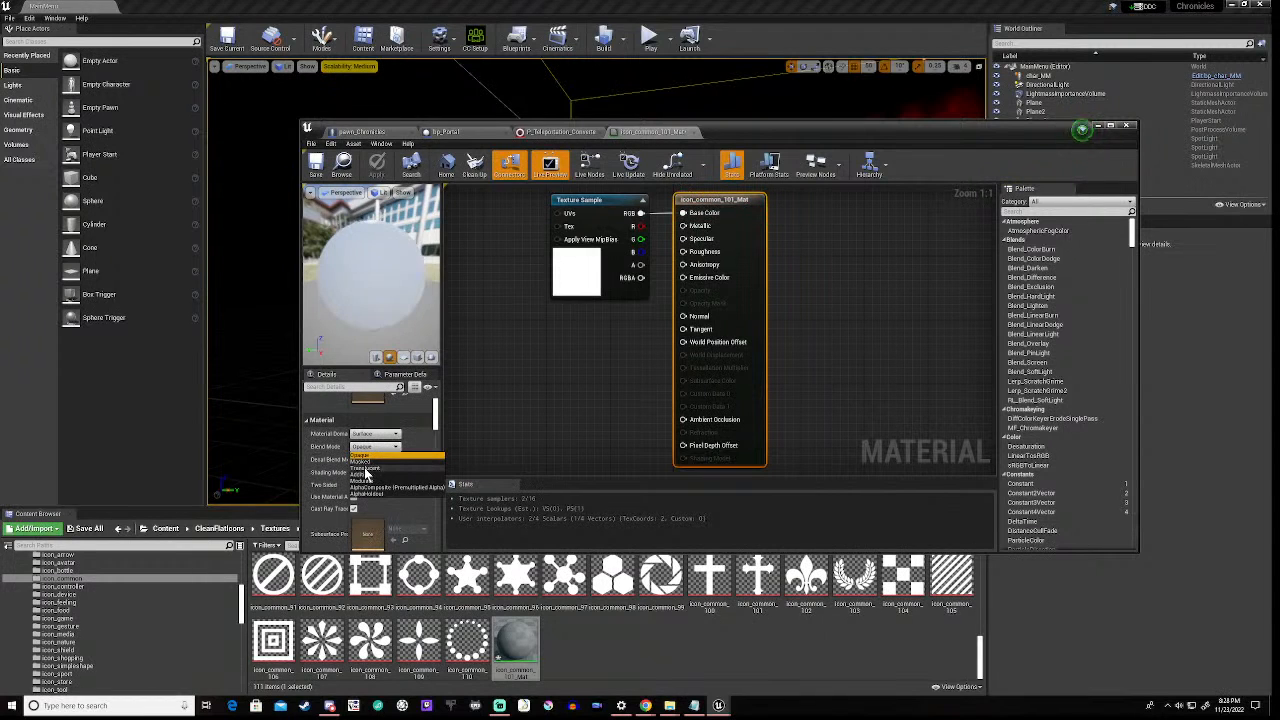
pyautogui.click(364, 468)
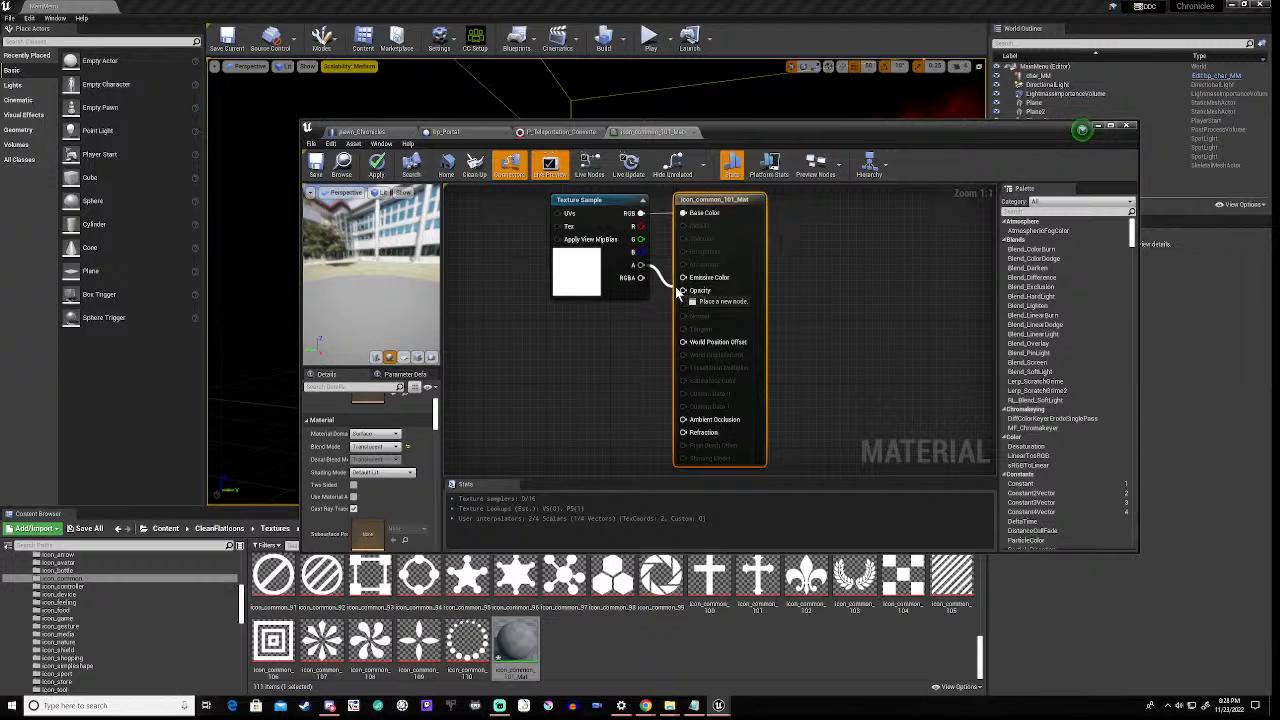
# - Connect the Texture Sample's alpha output to the material's Opacity input and select the Texture Sample node
pyautogui.moveTo(678, 291); pyautogui.dragTo(683, 293)
pyautogui.scroll(-5, 660, 313)
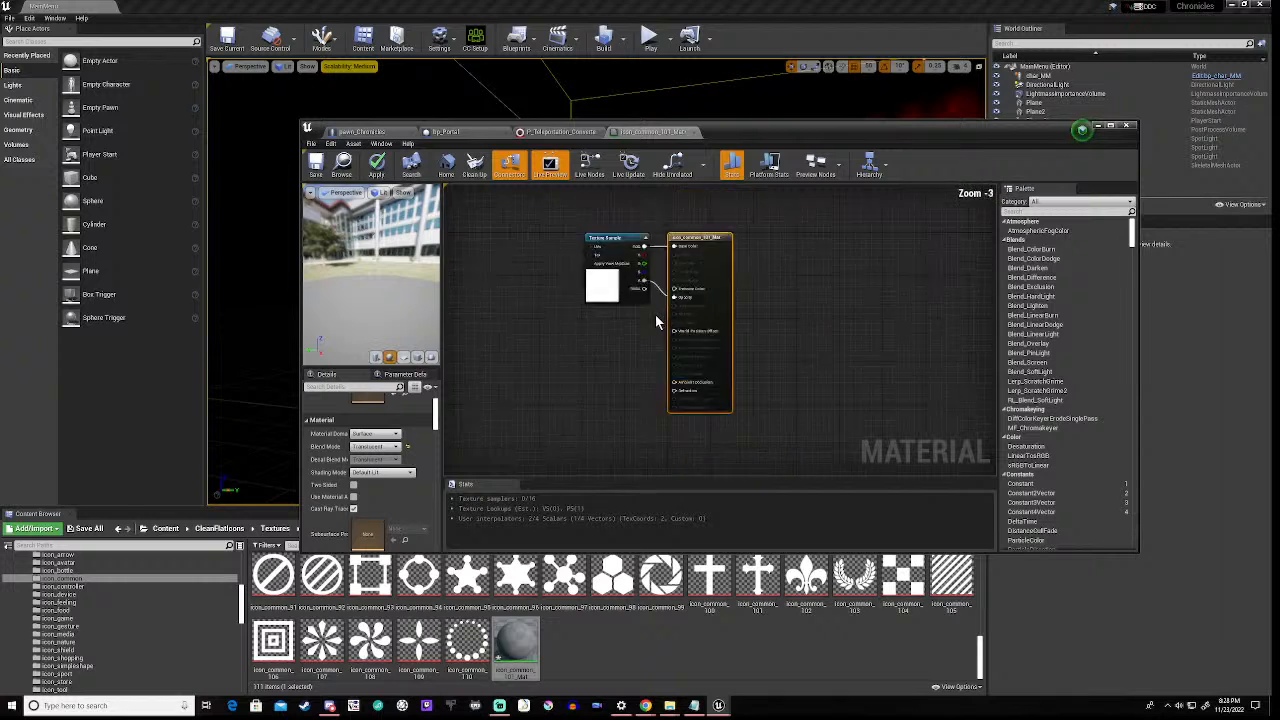
pyautogui.moveTo(749, 320); pyautogui.dragTo(791, 346, button='right')
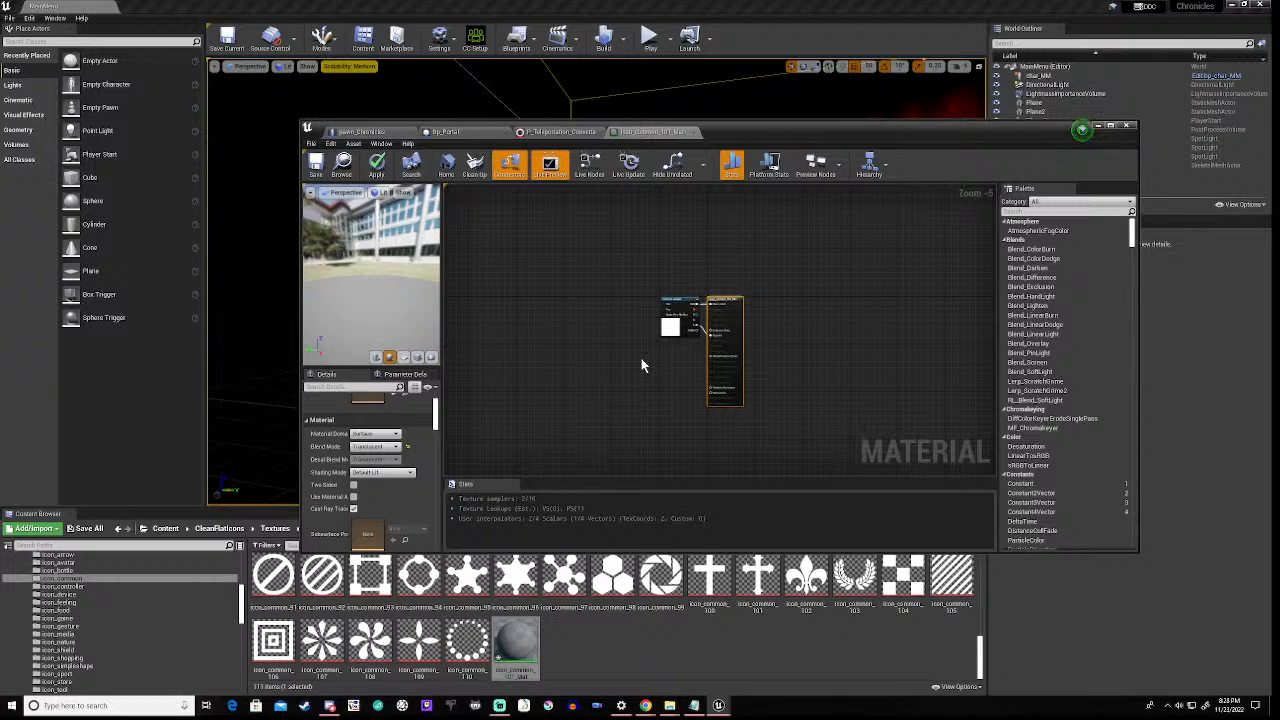
pyautogui.scroll(5, 674, 347)
pyautogui.click(662, 302)
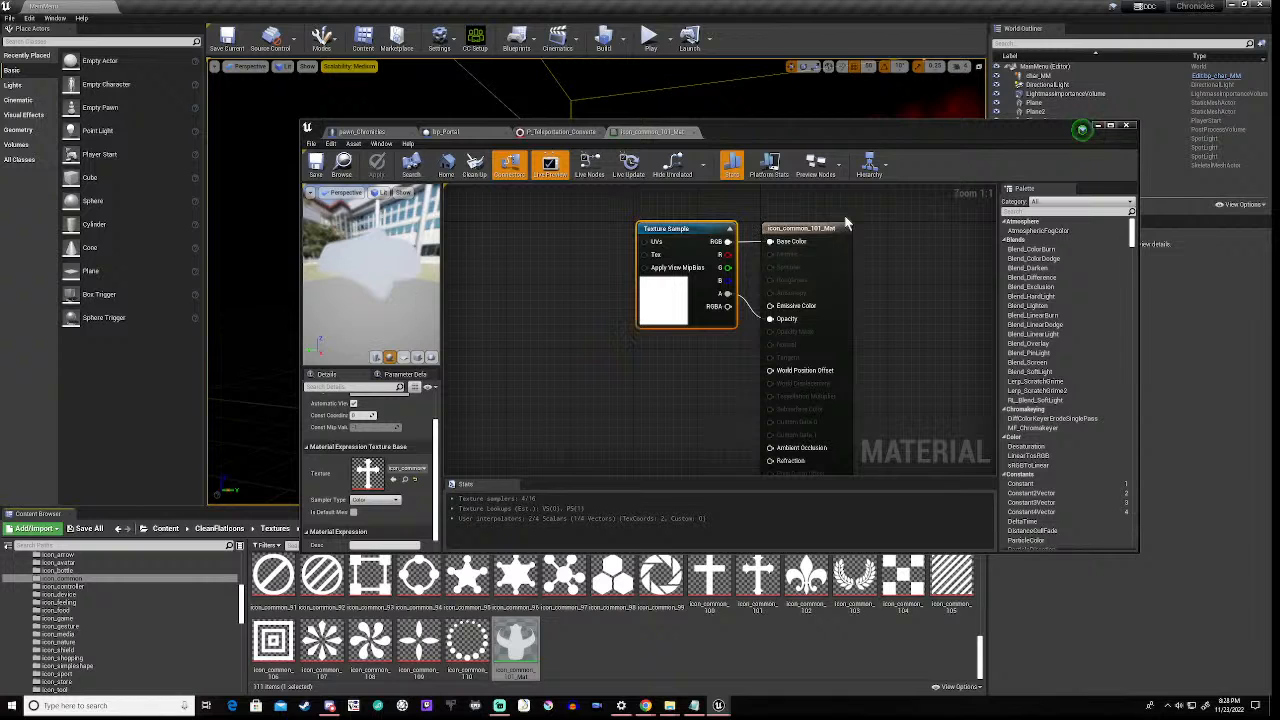
# - Assign icon_common_101_Mat as the Sprite Renderer material in P_Teleportation_Converted and save the system
pyautogui.click(445, 132)
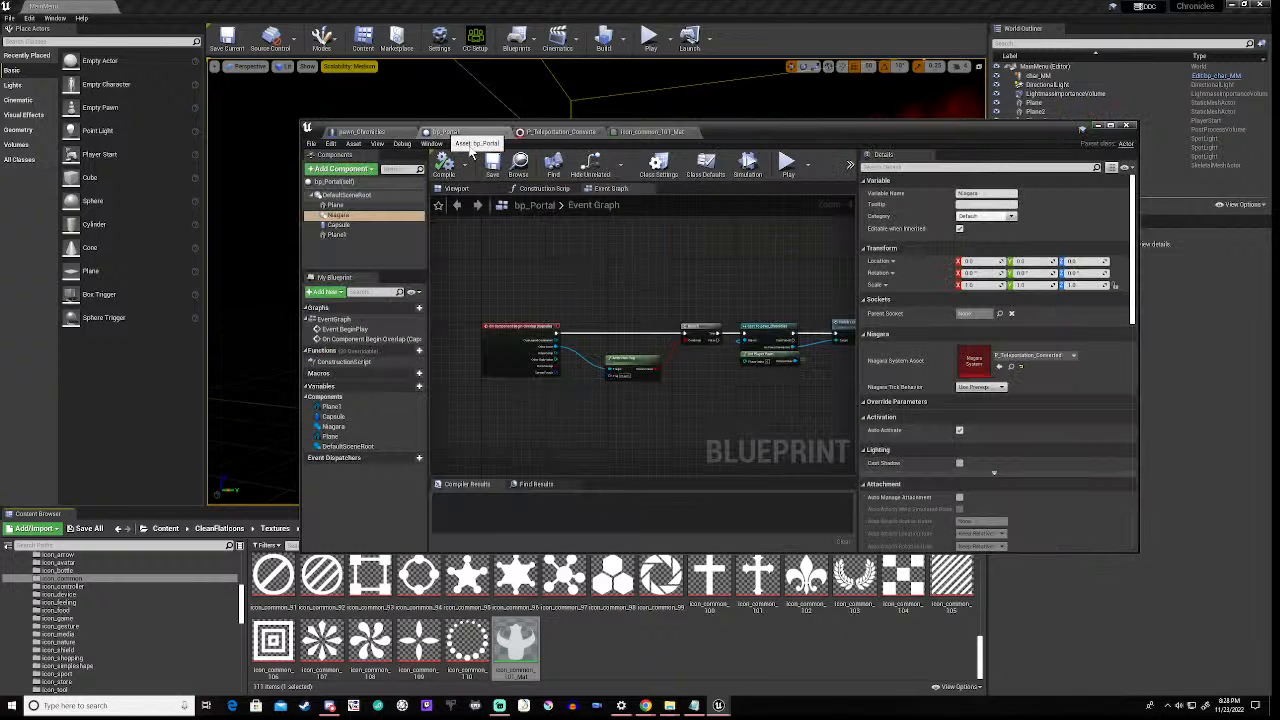
pyautogui.click(549, 136)
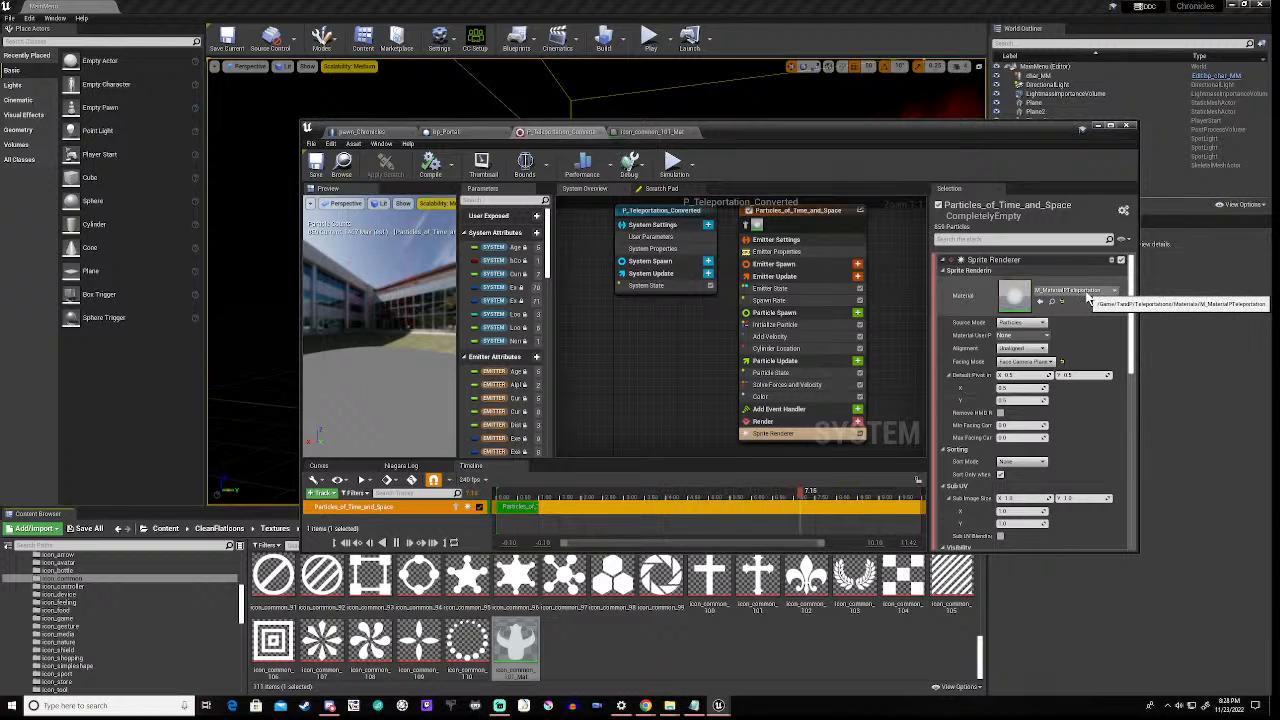
pyautogui.moveTo(516, 645); pyautogui.dragTo(1017, 313)
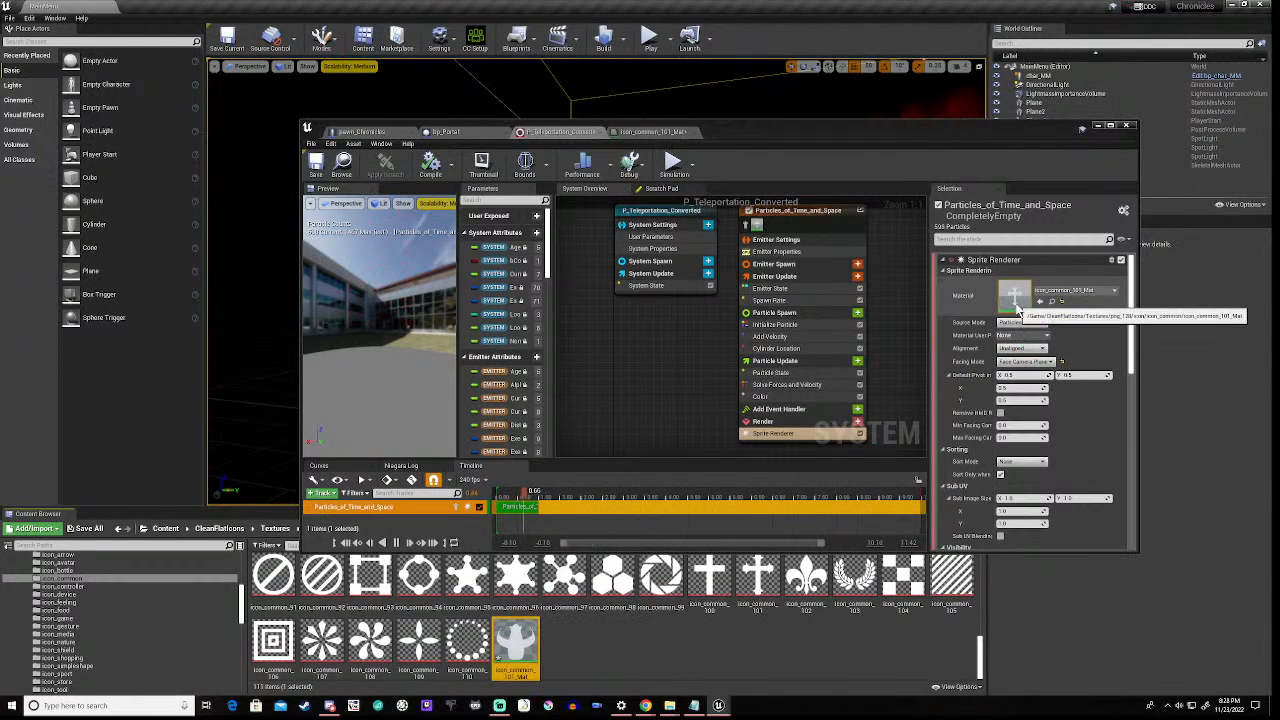
pyautogui.click(314, 166)
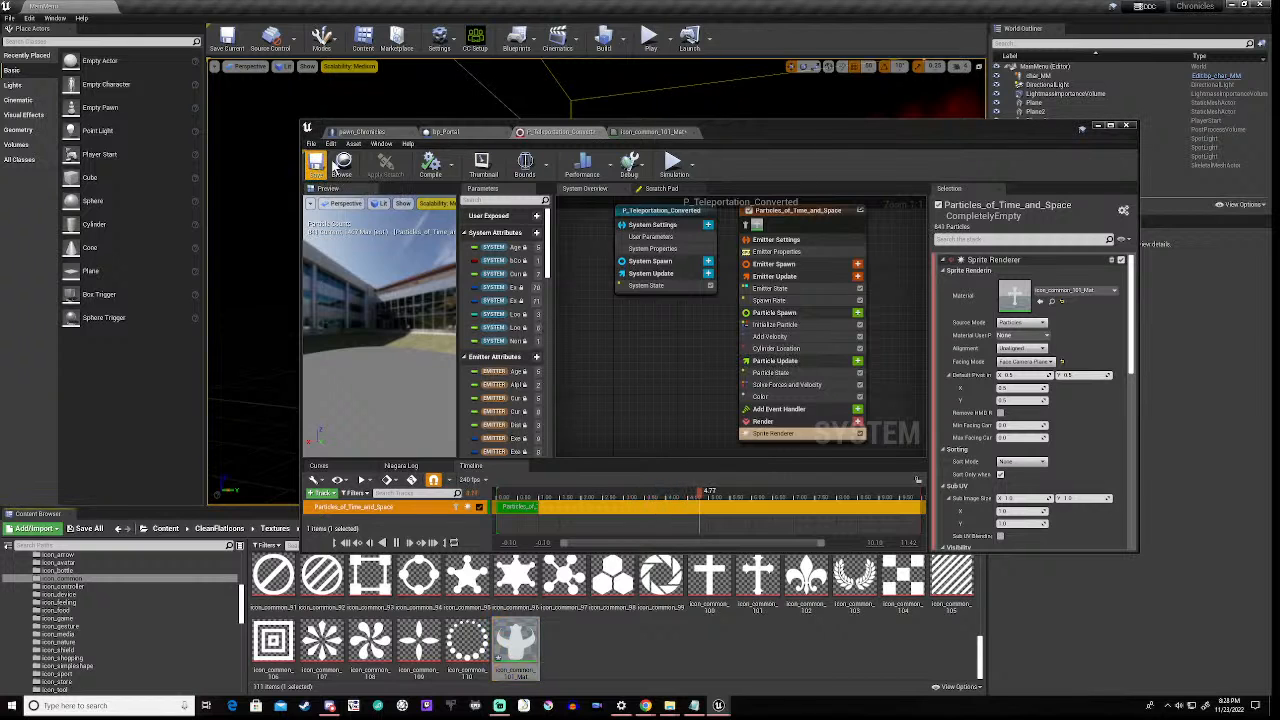
# - Show the bp_Portal blueprint's 3D preview to check the portal's particle effect
pyautogui.click(442, 132)
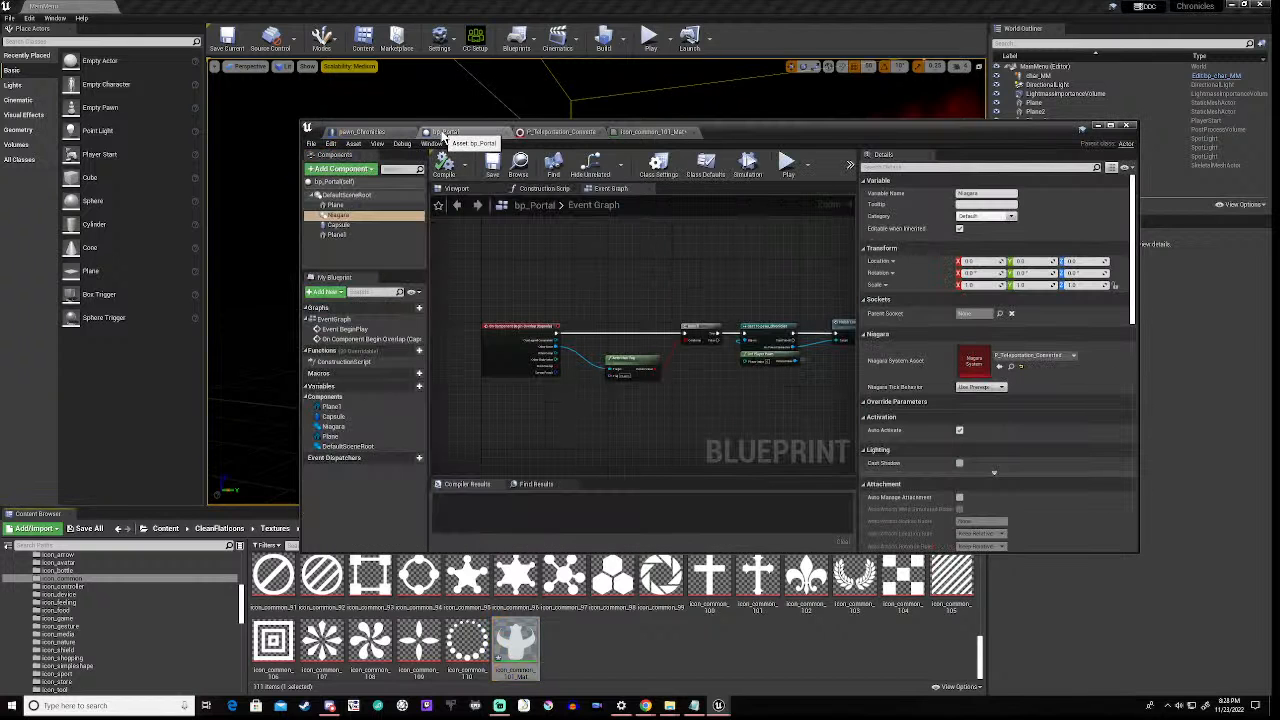
pyautogui.click(460, 189)
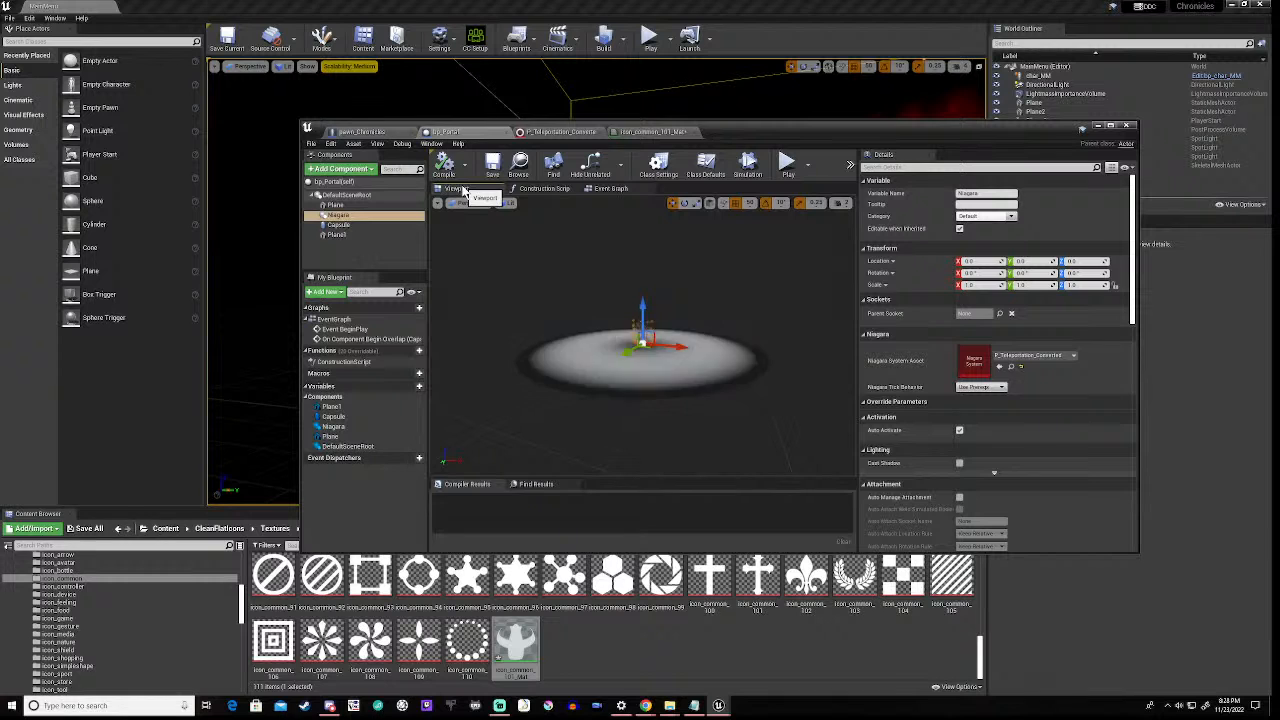
# - Examine the portal's teleportation particles from near and far in the bp_Portal preview
pyautogui.scroll(5, 641, 336)
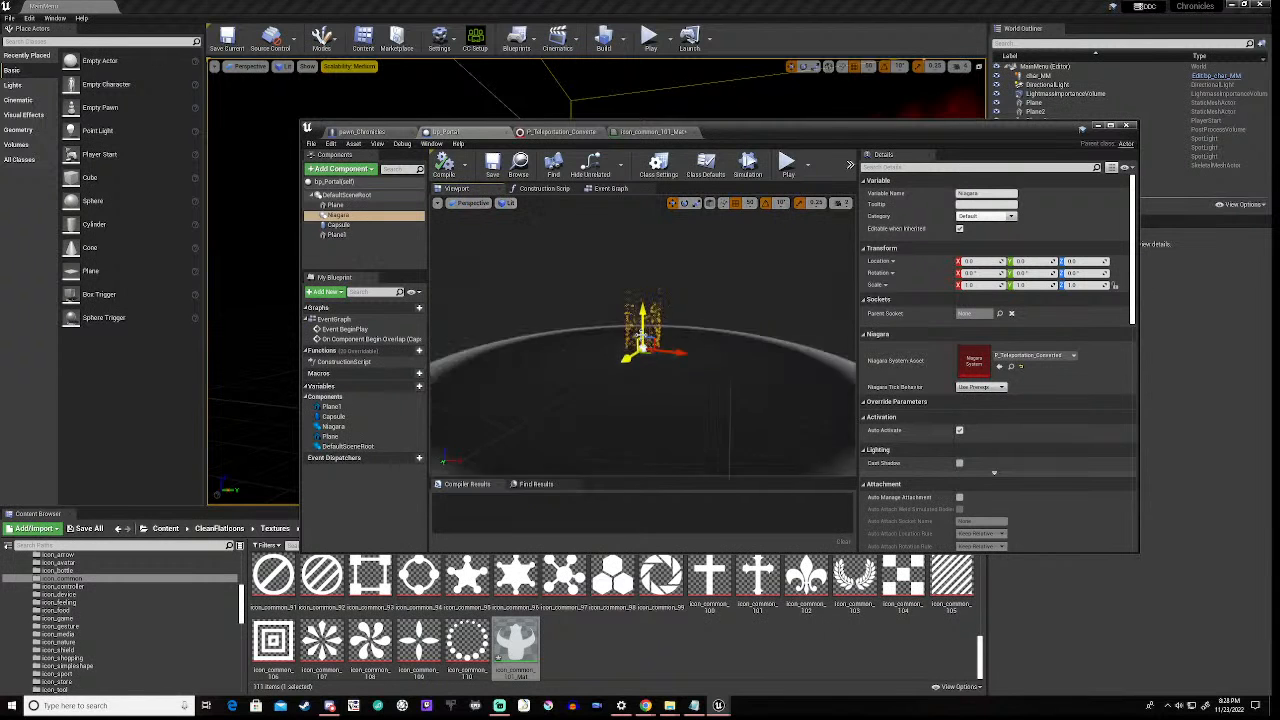
pyautogui.scroll(3, 641, 336)
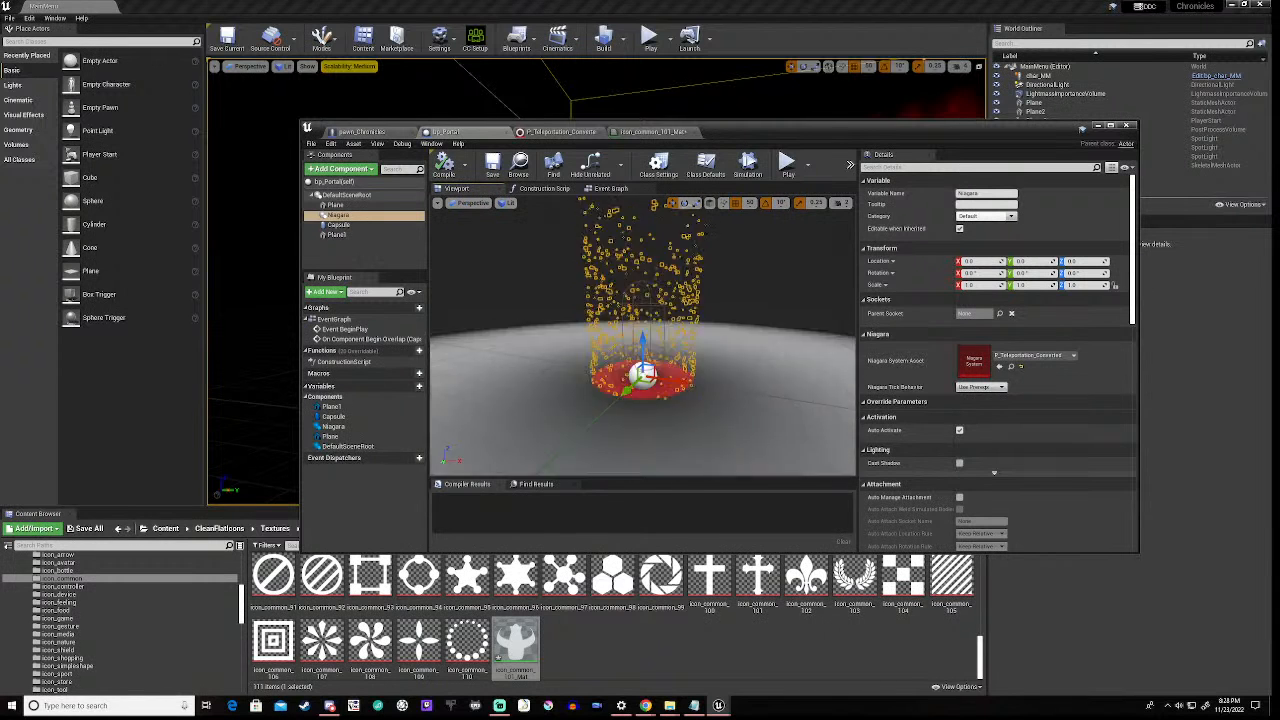
pyautogui.scroll(-5, 641, 336)
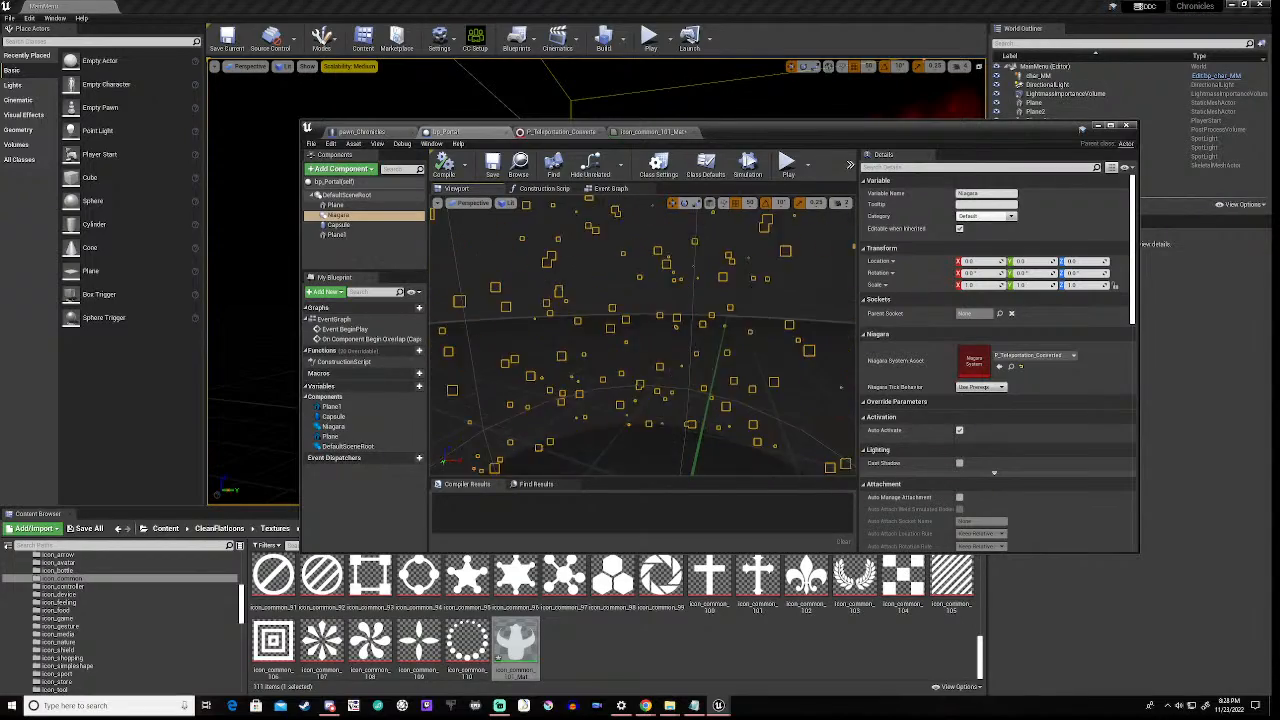
pyautogui.scroll(-2, 641, 336)
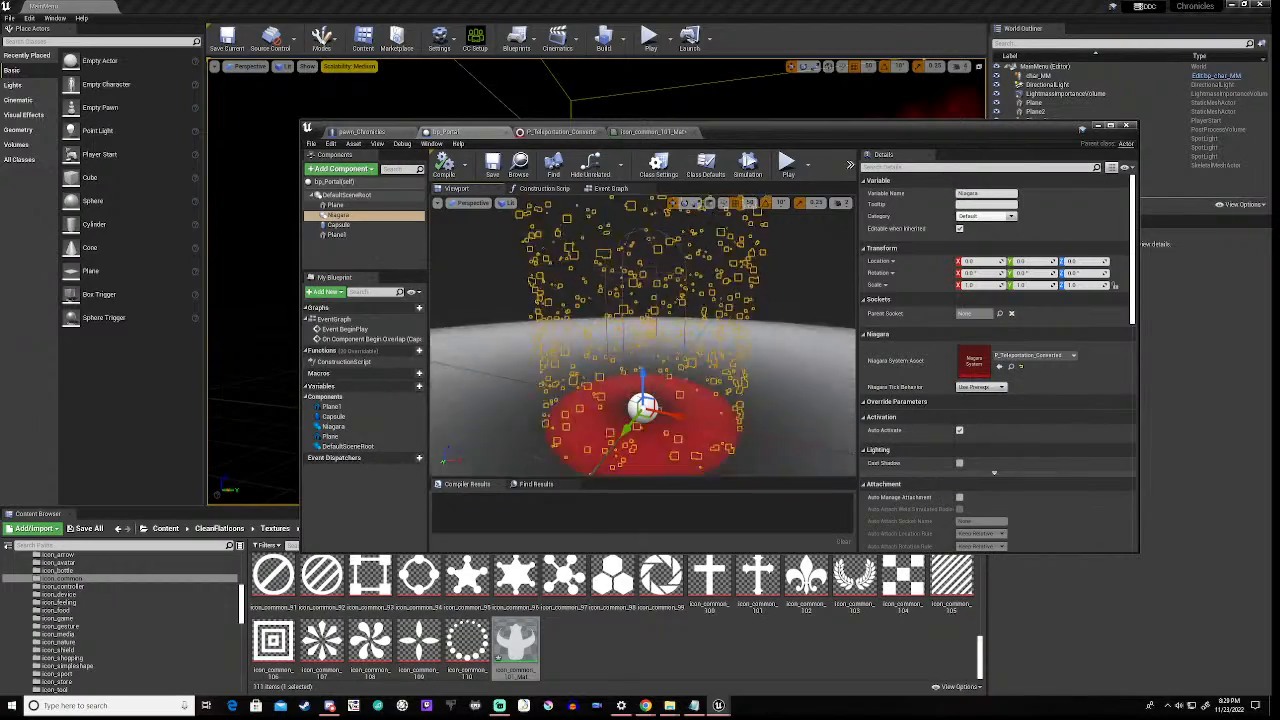
pyautogui.scroll(-6, 643, 338)
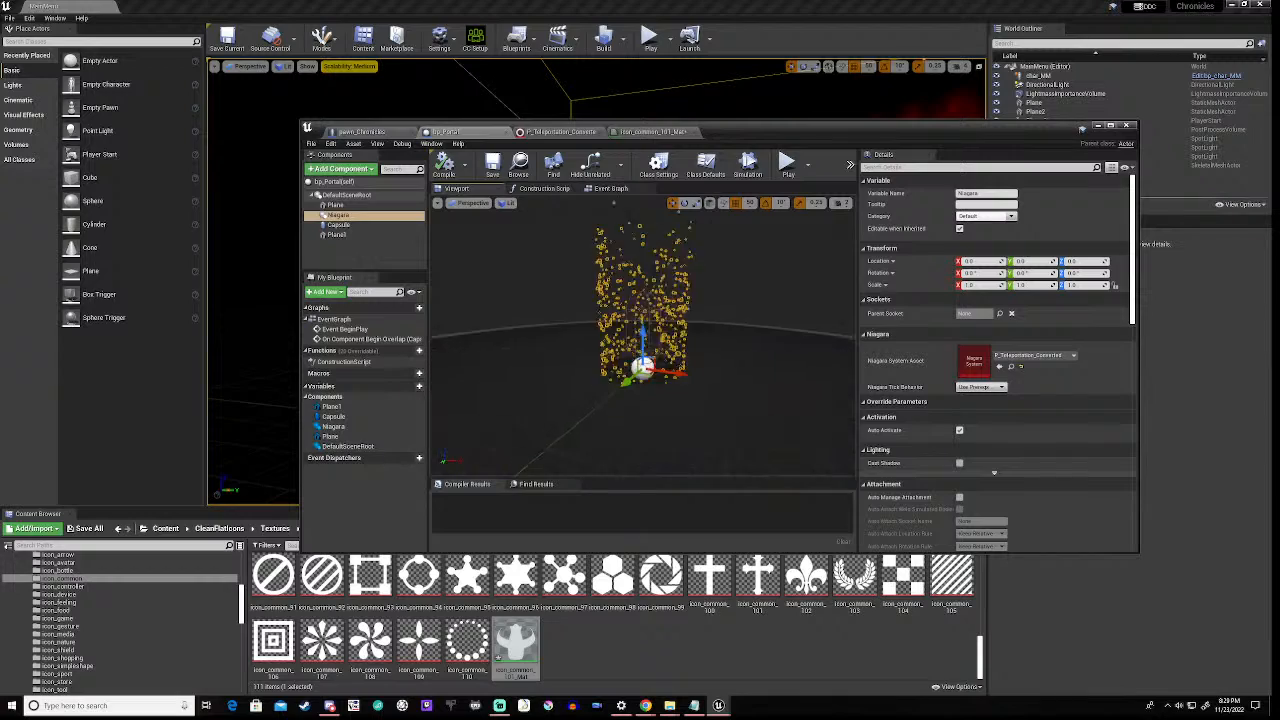
pyautogui.moveTo(643, 330)
pyautogui.mouseDown()
pyautogui.moveTo(600, 318)
pyautogui.moveTo(570, 365)
pyautogui.moveTo(600, 325)
pyautogui.moveTo(630, 350)
pyautogui.moveTo(630, 292)
pyautogui.moveTo(630, 310)
pyautogui.mouseUp()
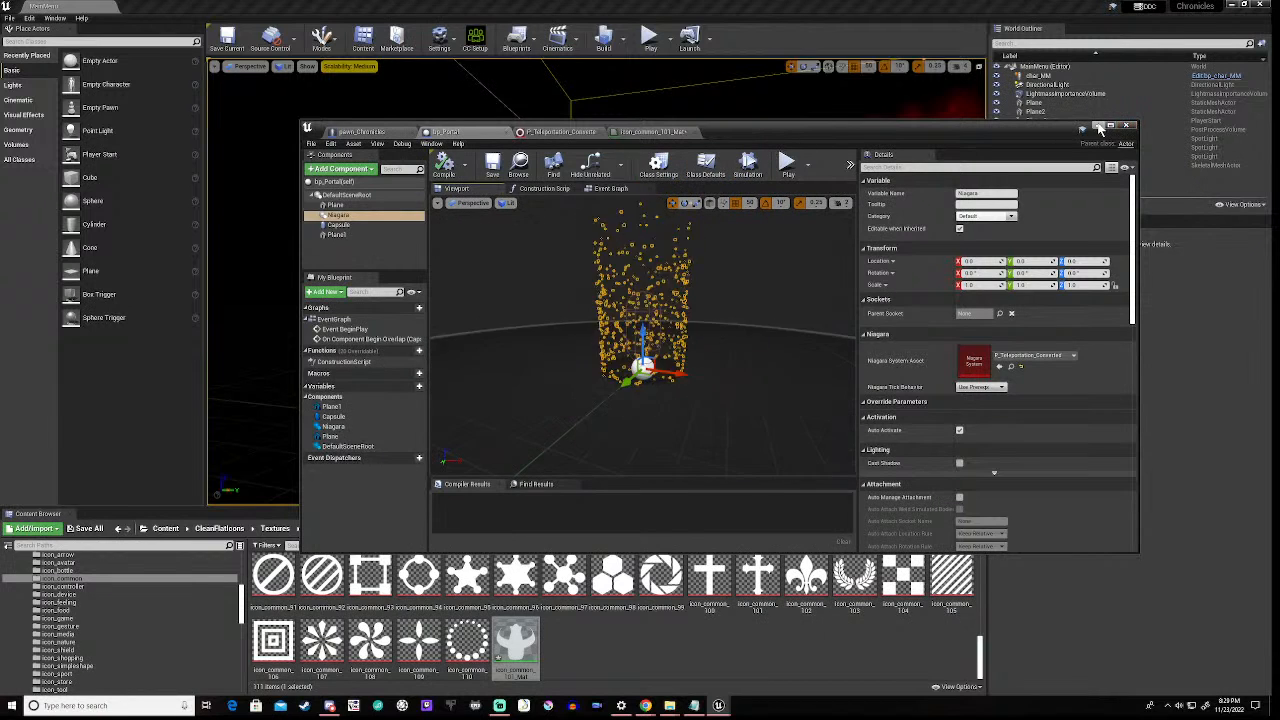
# - Minimize the bp_Portal editor window, collapse the CleanFlatIcons folder and open the Maps/Props content folder
pyautogui.click(1097, 127)
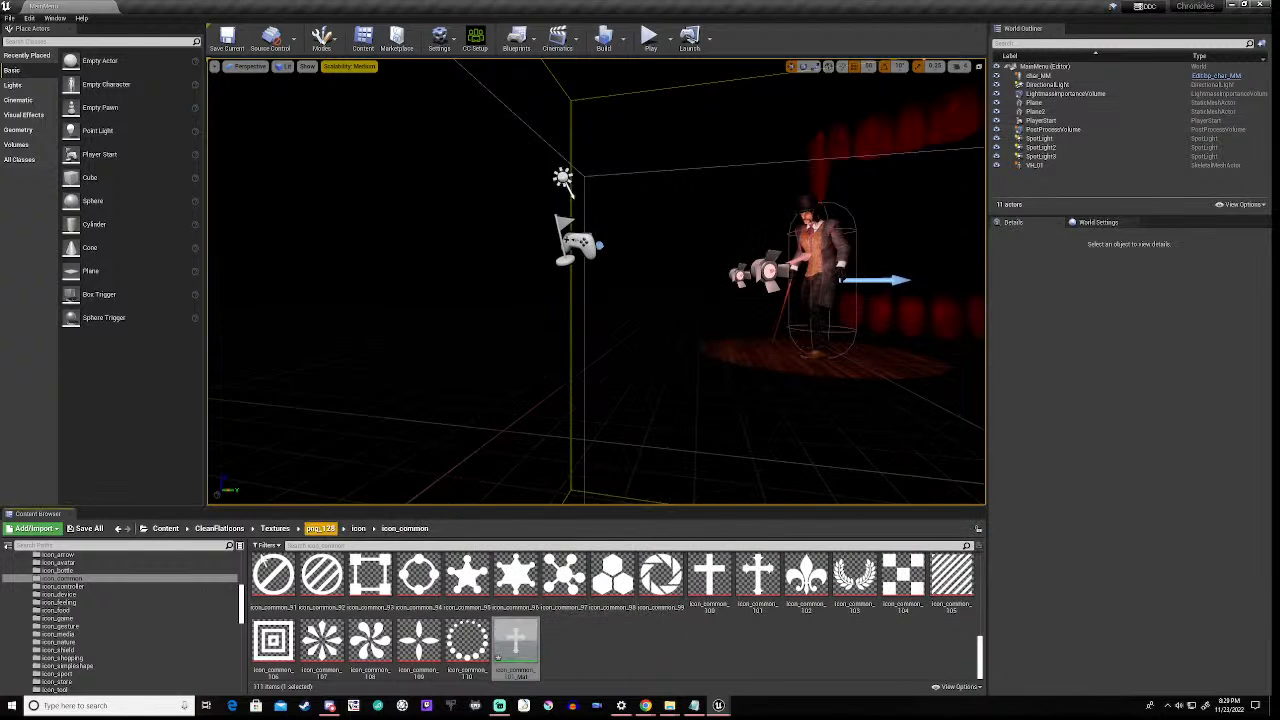
pyautogui.scroll(5, 56, 618)
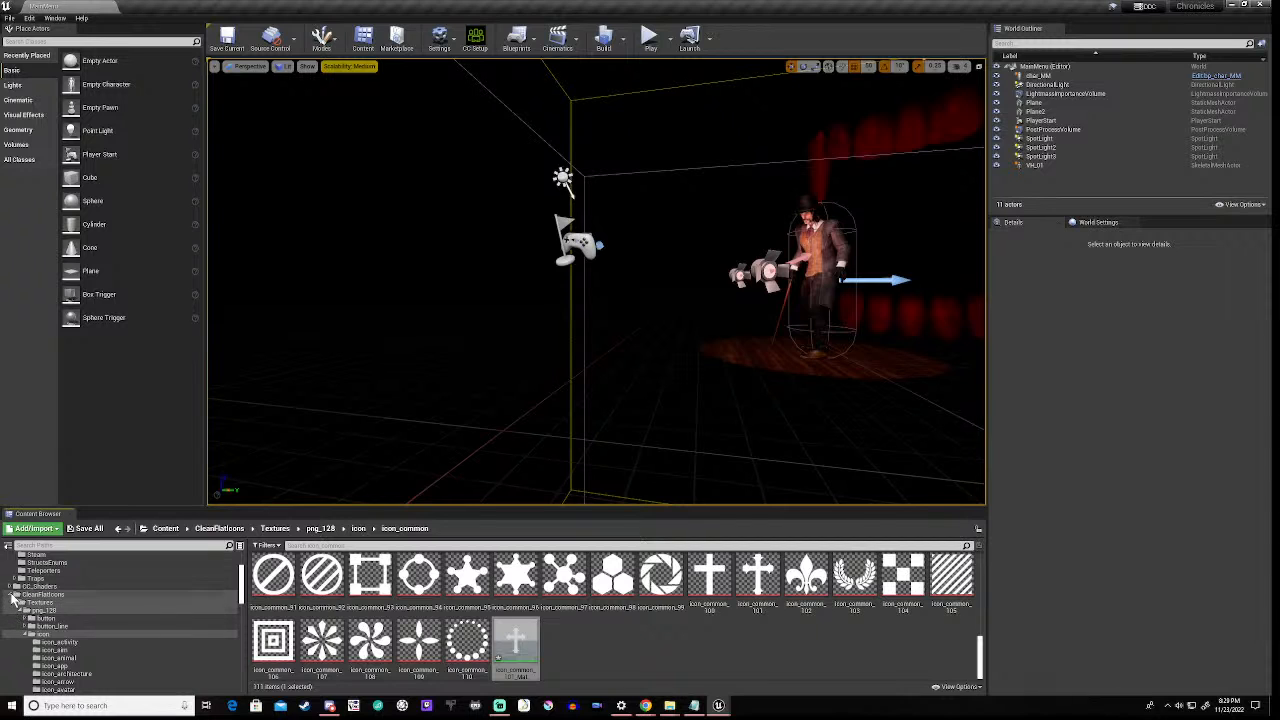
pyautogui.click(14, 595)
pyautogui.scroll(-3, 78, 618)
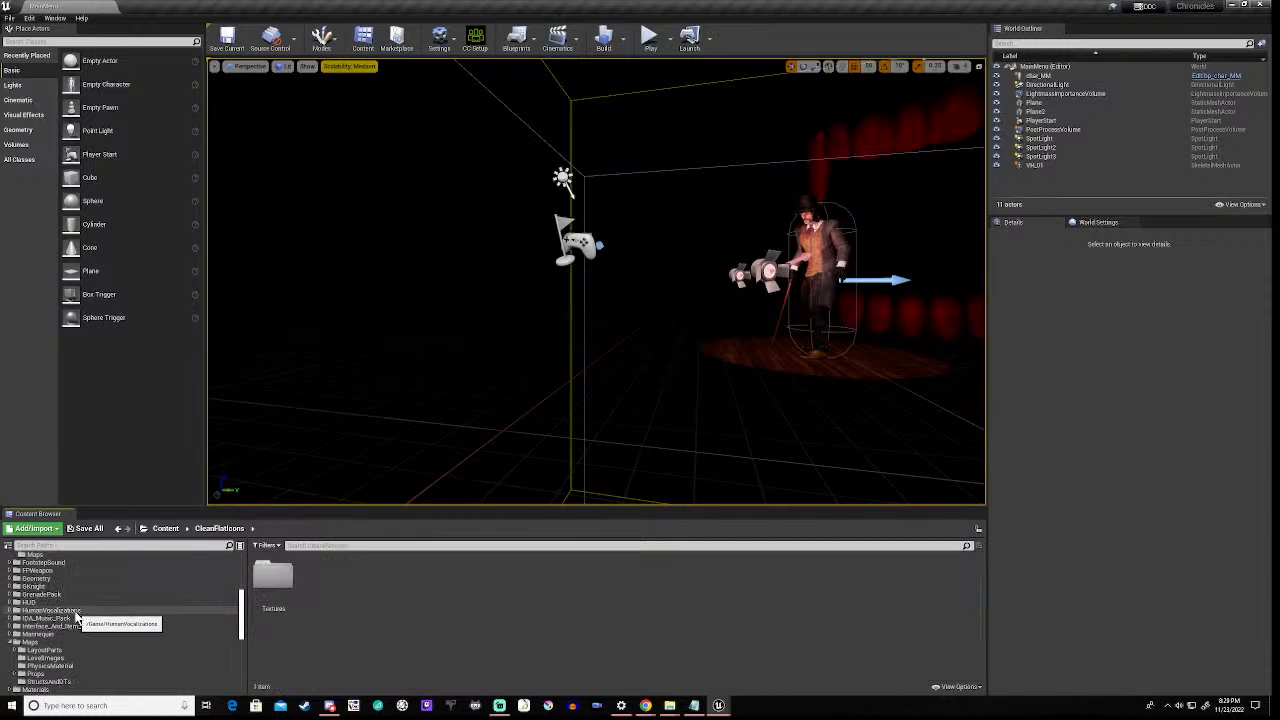
pyautogui.scroll(-4, 77, 618)
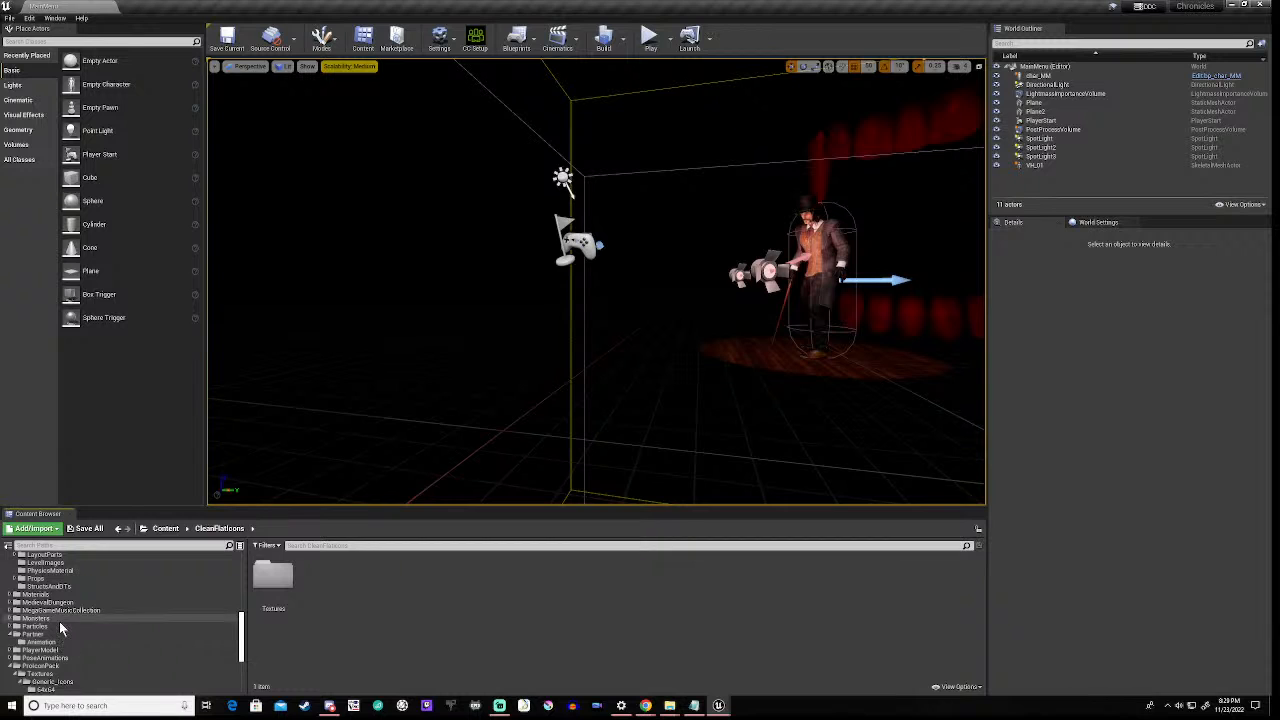
pyautogui.scroll(-1, 60, 628)
pyautogui.scroll(-2, 60, 630)
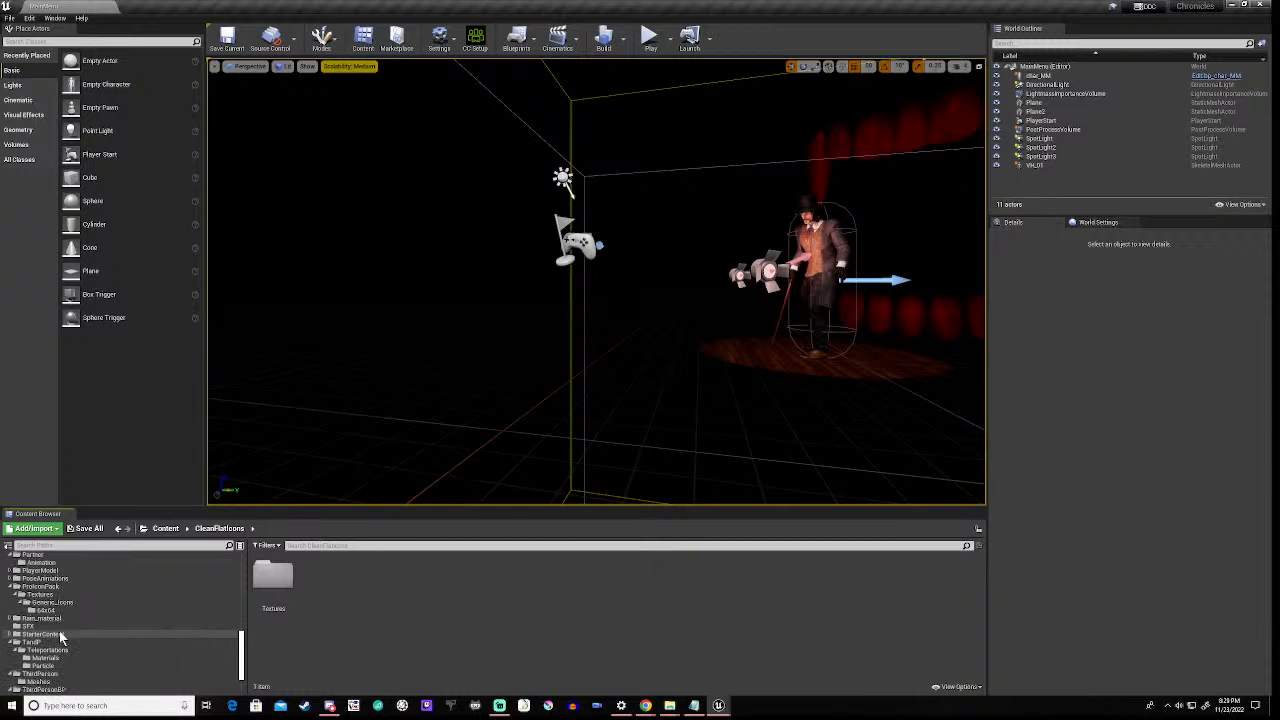
pyautogui.scroll(5, 60, 637)
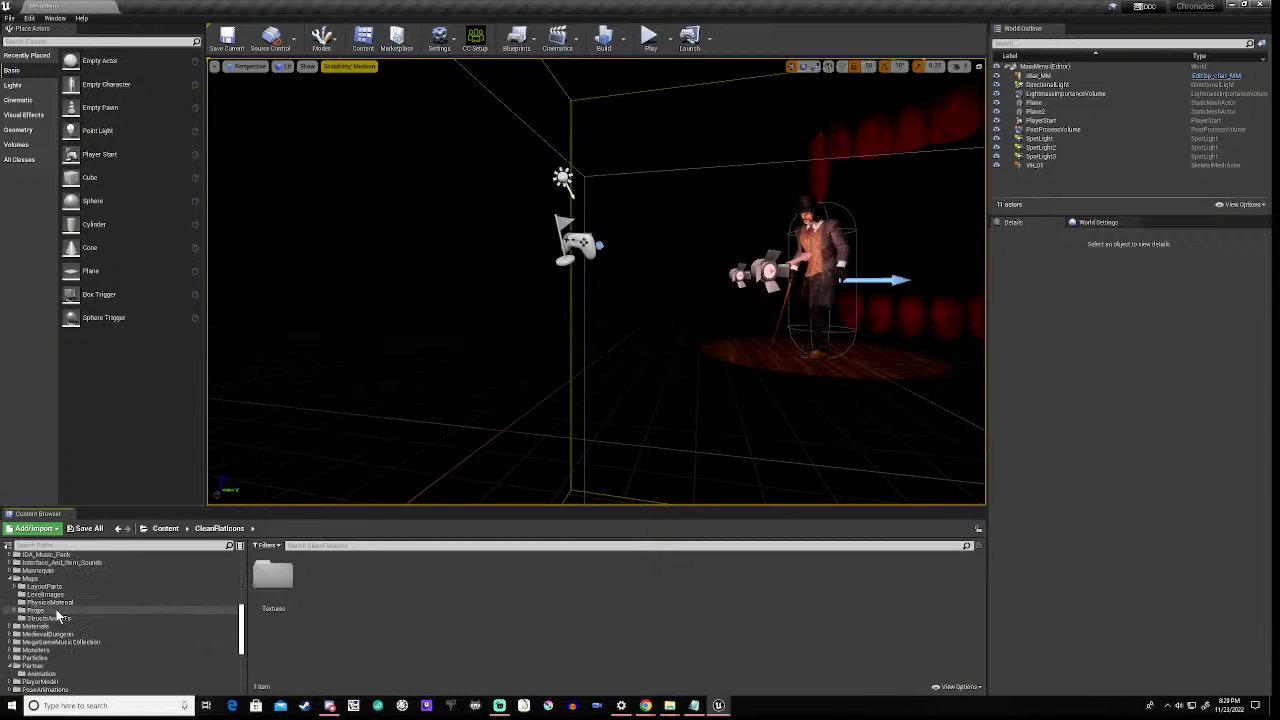
pyautogui.click(50, 610)
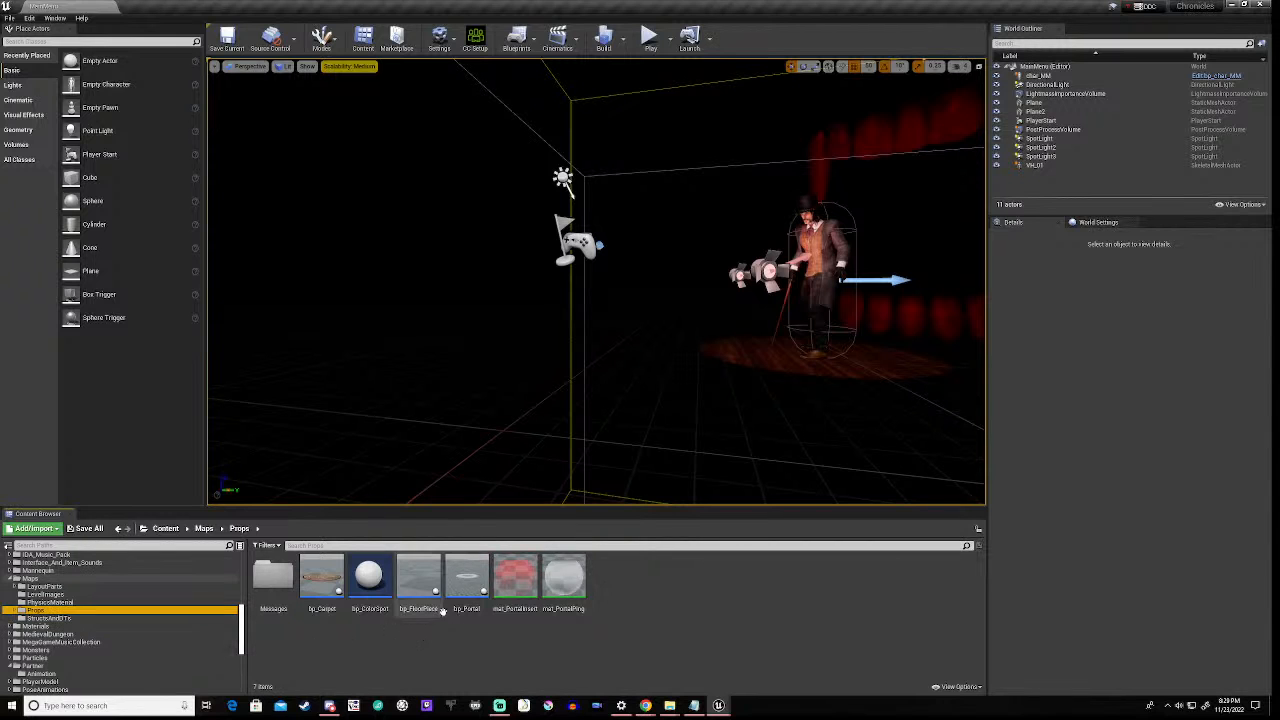
# - Place a bp_Portal in the MainMenu level beside the character's stage and inspect its particles with nothing selected
pyautogui.moveTo(470, 582)
pyautogui.moveTo(470, 582); pyautogui.dragTo(482, 360)
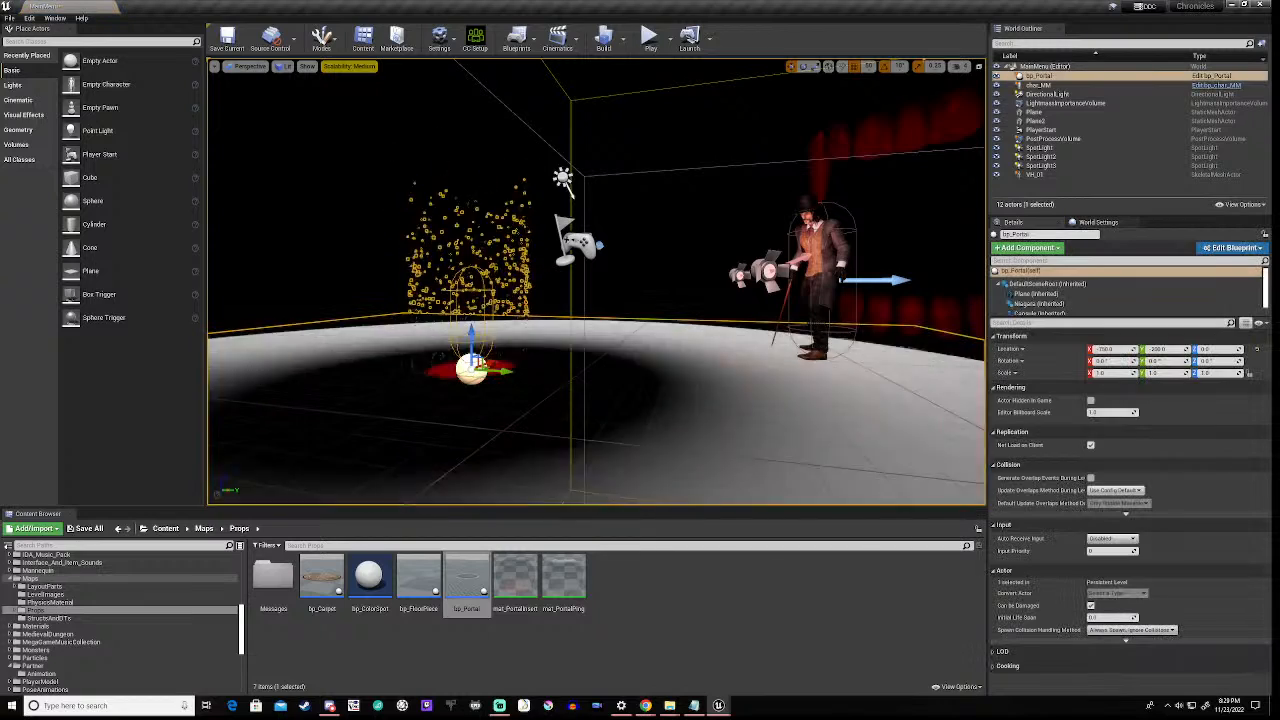
pyautogui.click(744, 361)
pyautogui.scroll(5, 433, 320)
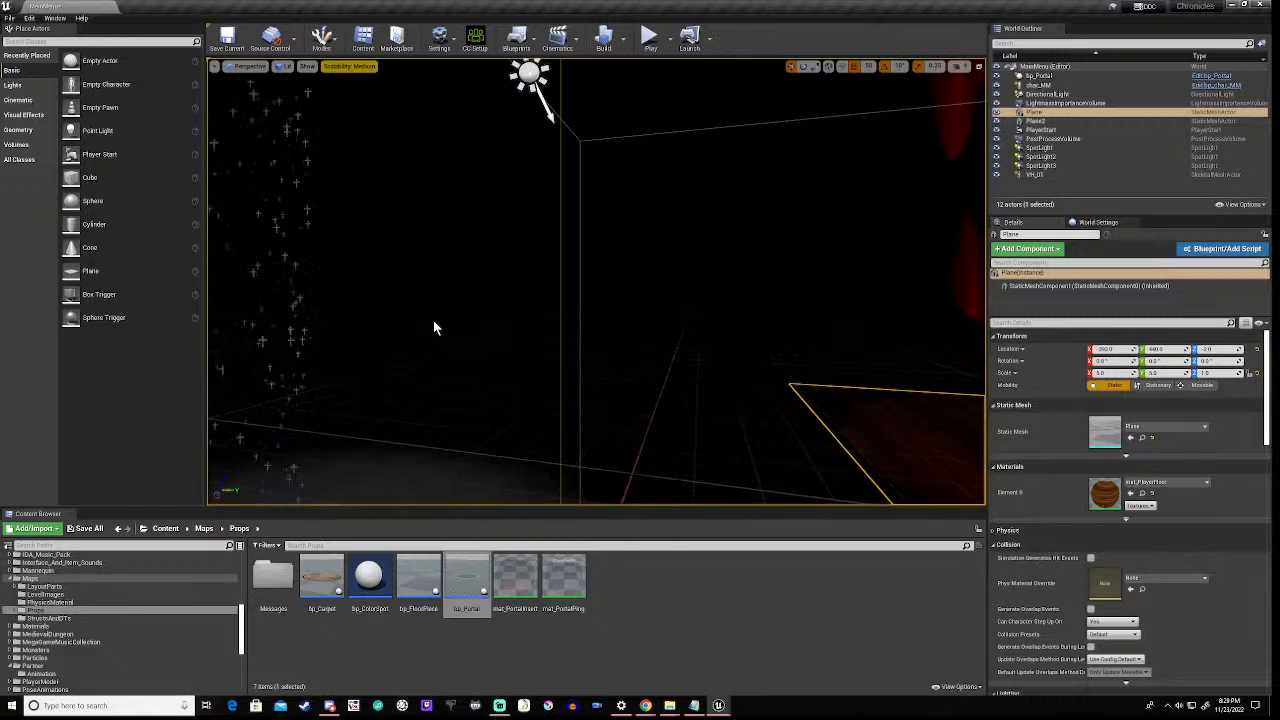
pyautogui.click(433, 327)
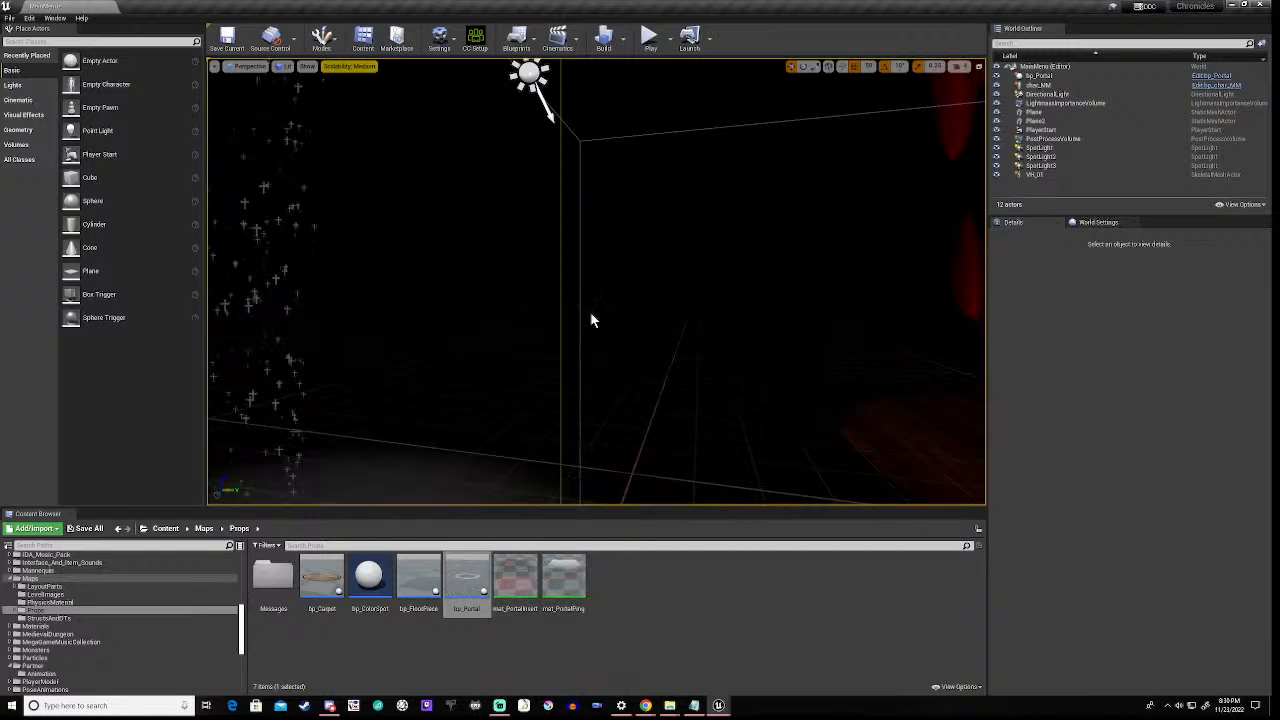
# - Return to P_Teleportation_Converted, locate its Sprite Renderer material in the content folders and open icon_common_101_Mat for editing
pyautogui.moveTo(719, 706)
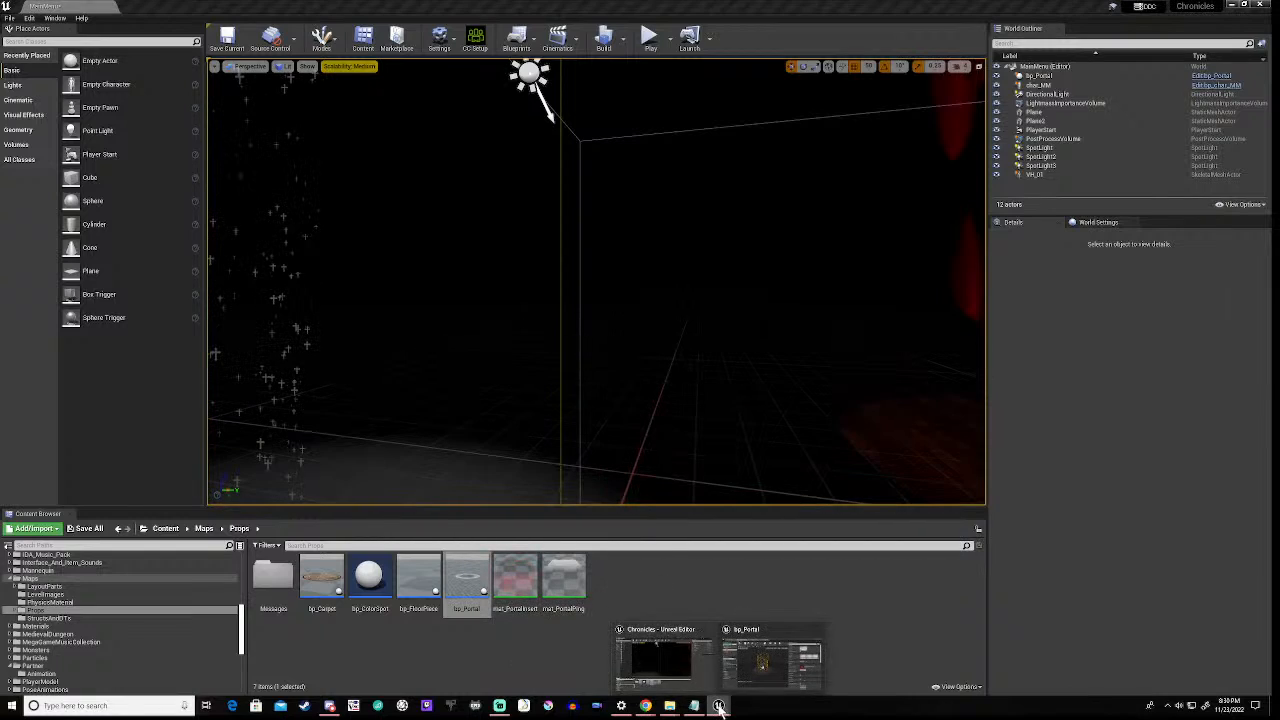
pyautogui.moveTo(762, 632)
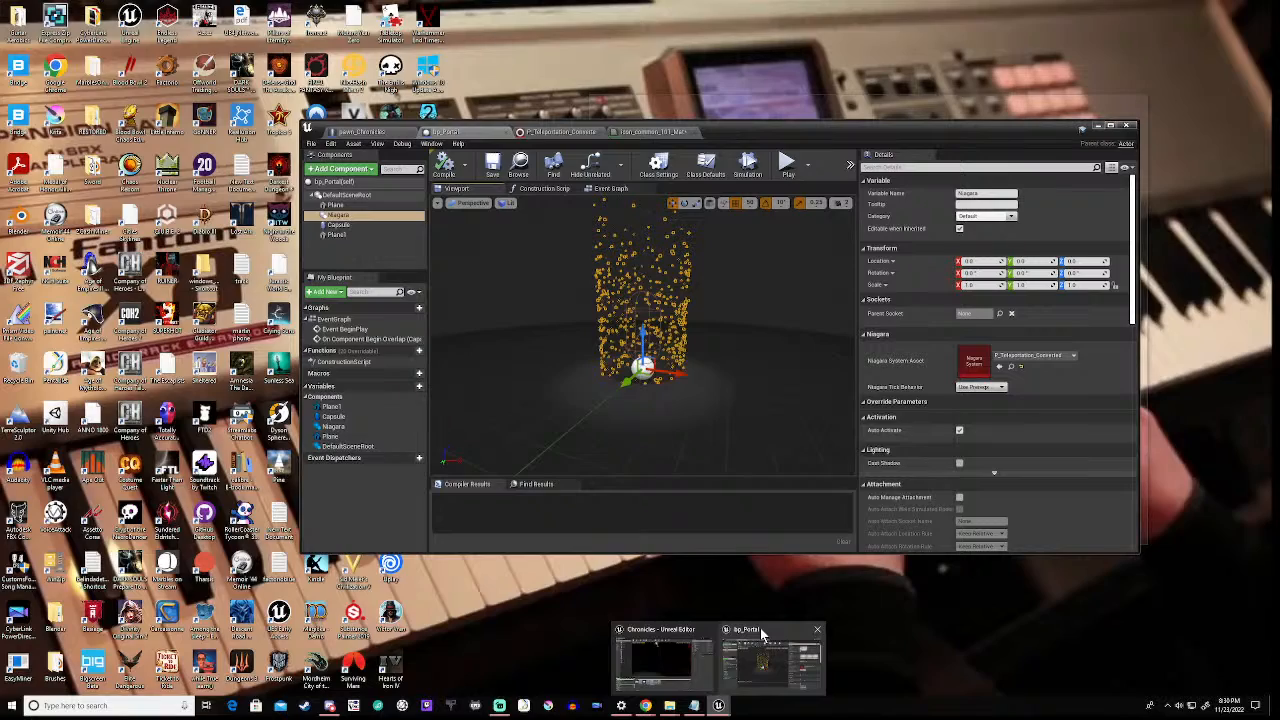
pyautogui.click(762, 640)
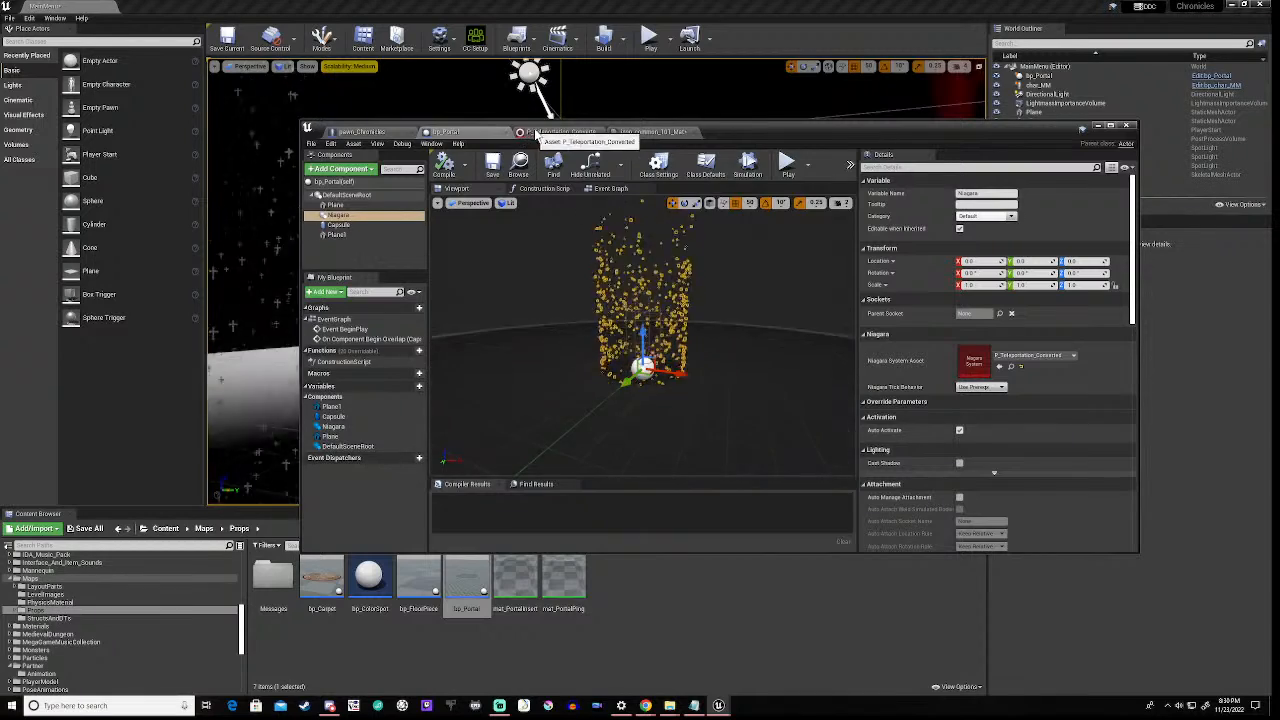
pyautogui.click(550, 132)
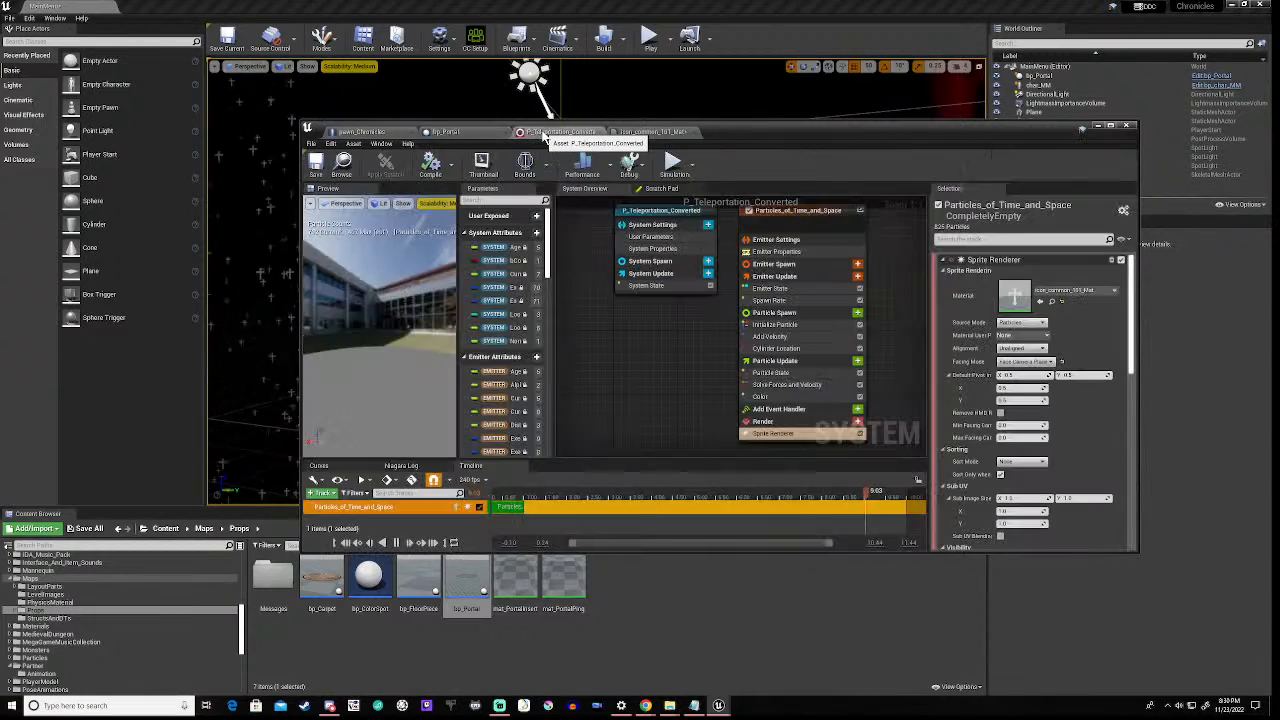
pyautogui.click(1052, 302)
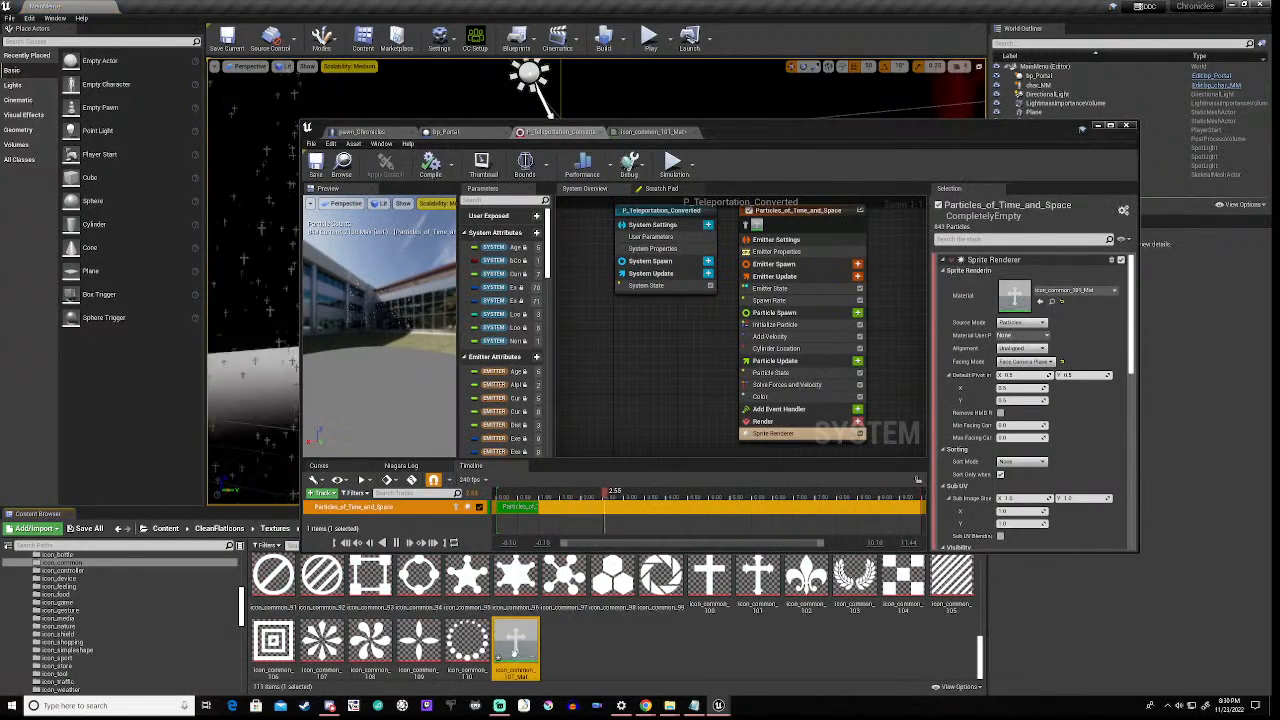
pyautogui.doubleClick(516, 645)
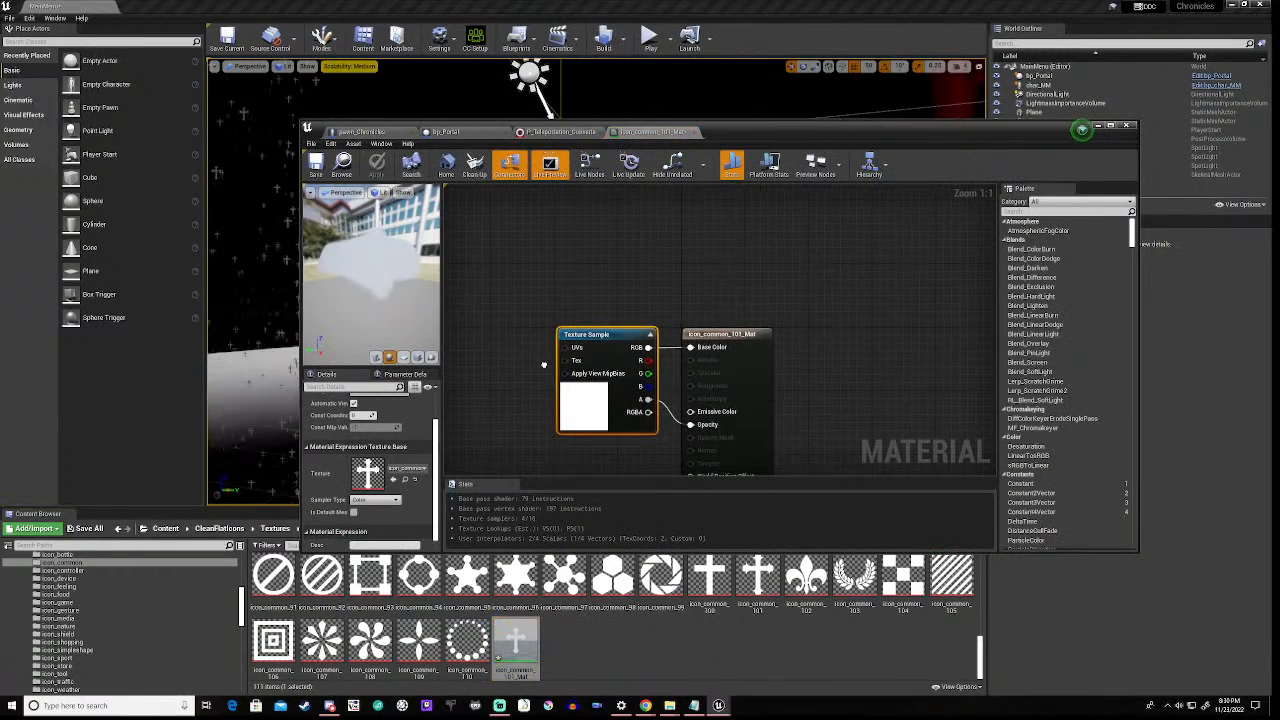
# - Move the Texture Sample node farther from the material output and add a Constant3Vector node above it
pyautogui.moveTo(594, 341); pyautogui.dragTo(519, 340)
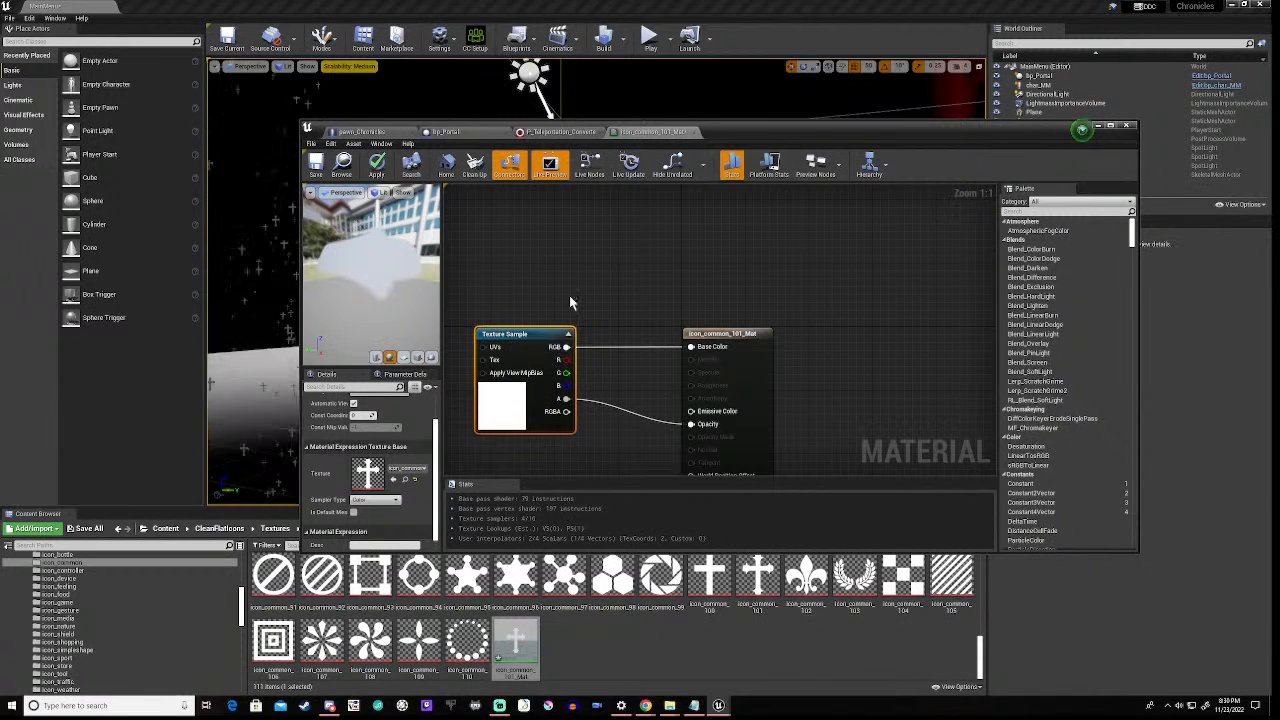
pyautogui.moveTo(570, 302); pyautogui.dragTo(676, 295, button='right')
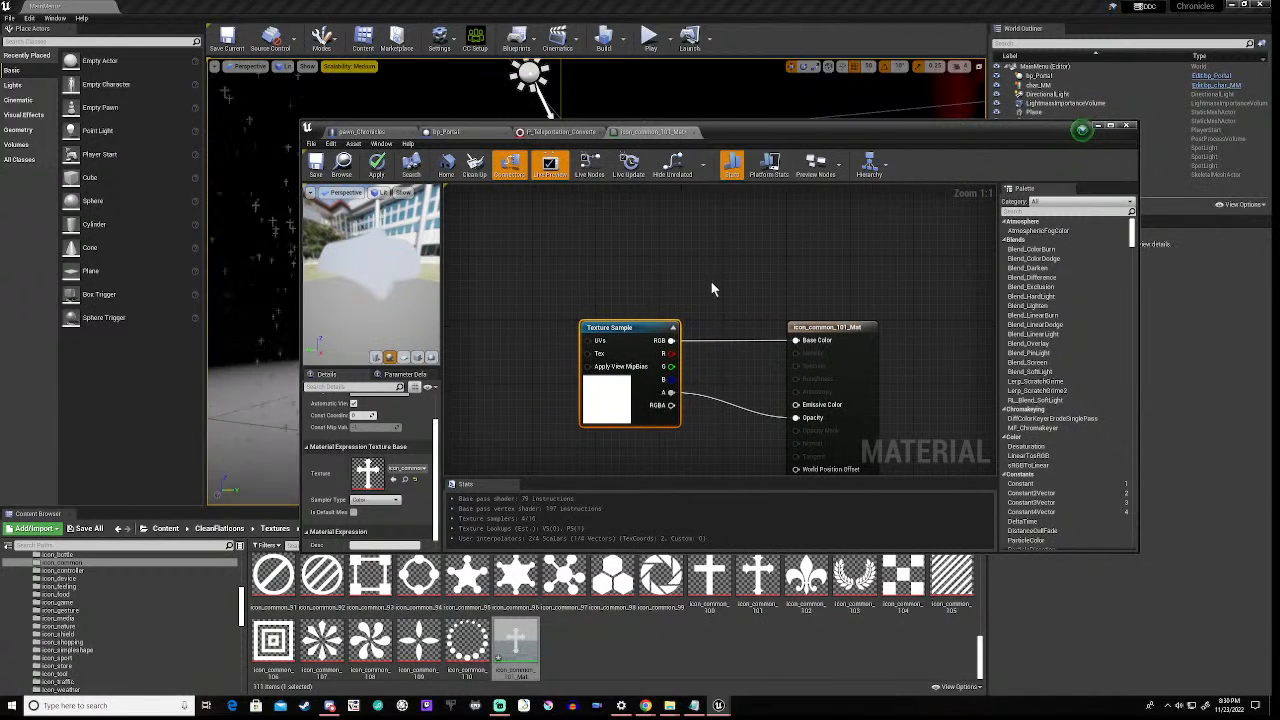
pyautogui.rightClick(572, 267)
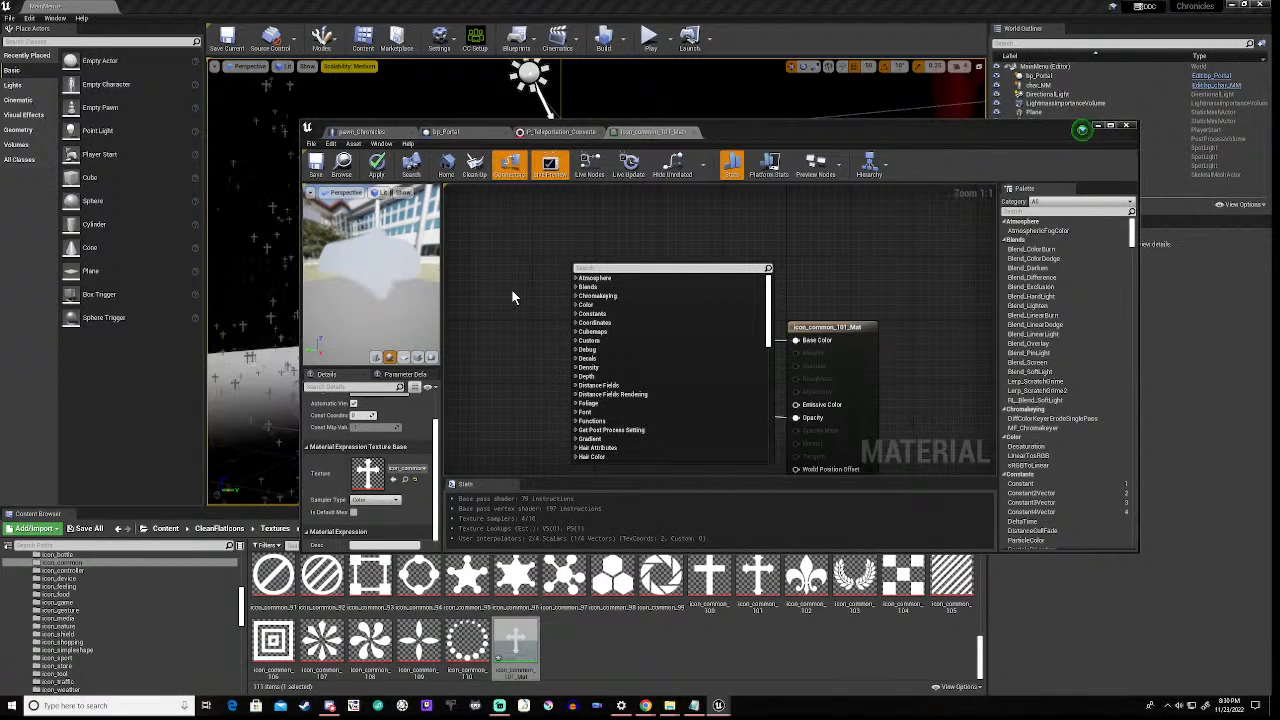
pyautogui.write('vector')
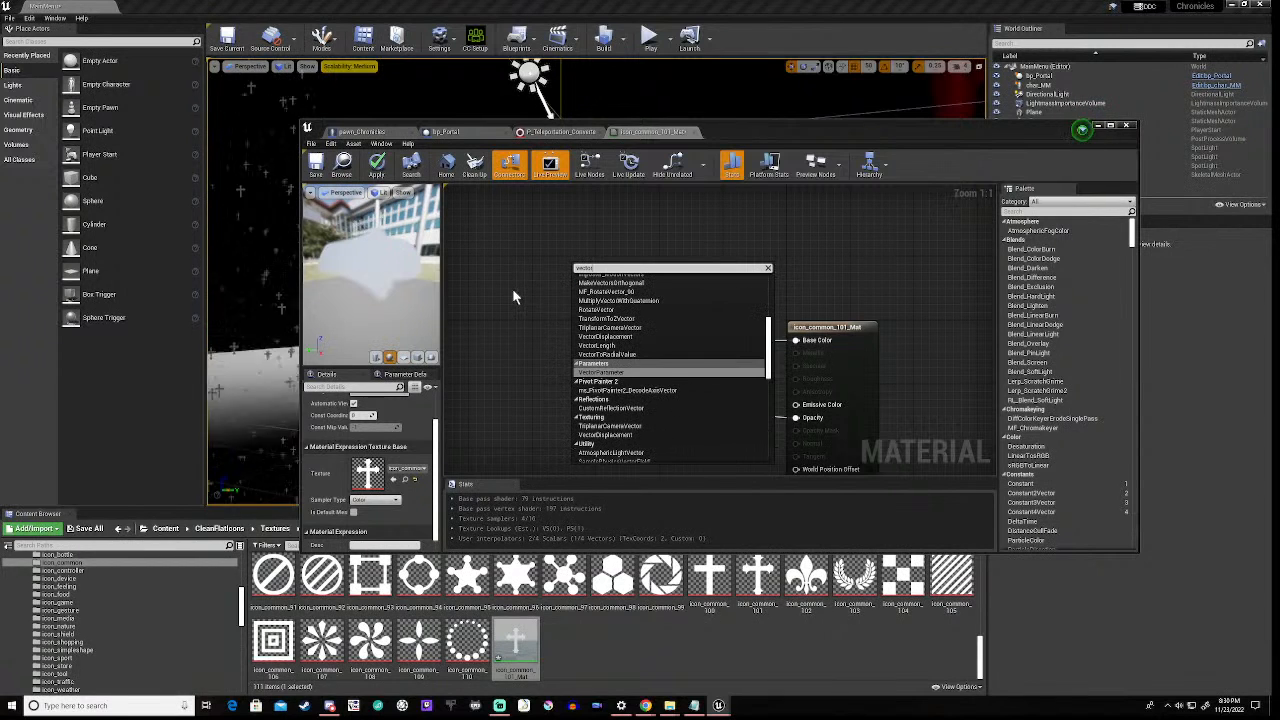
pyautogui.scroll(5, 715, 355)
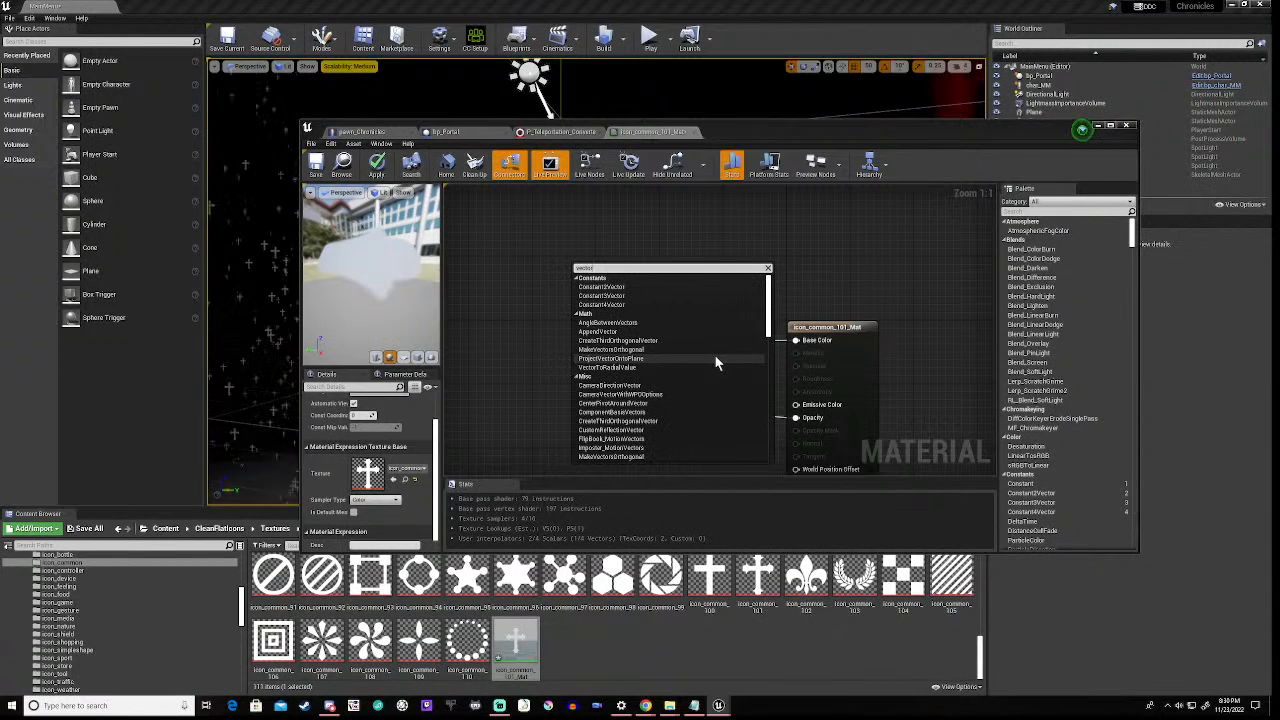
pyautogui.click(601, 296)
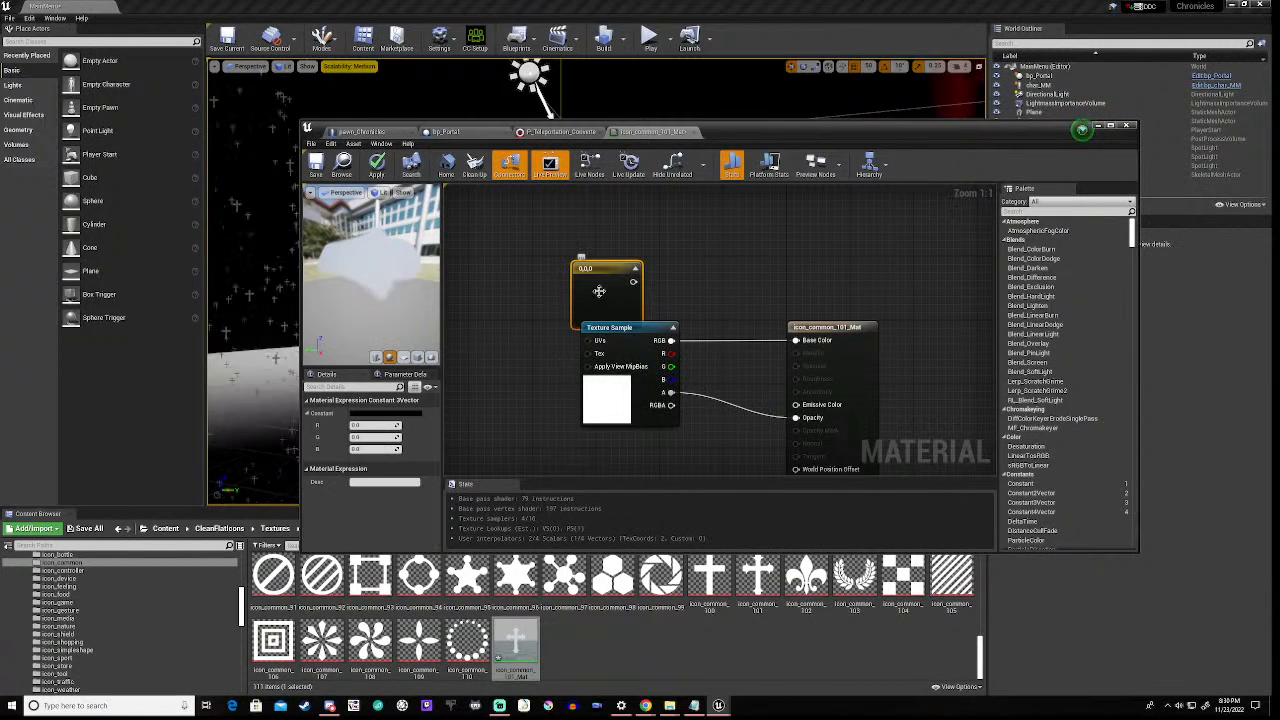
pyautogui.moveTo(610, 274); pyautogui.dragTo(633, 214)
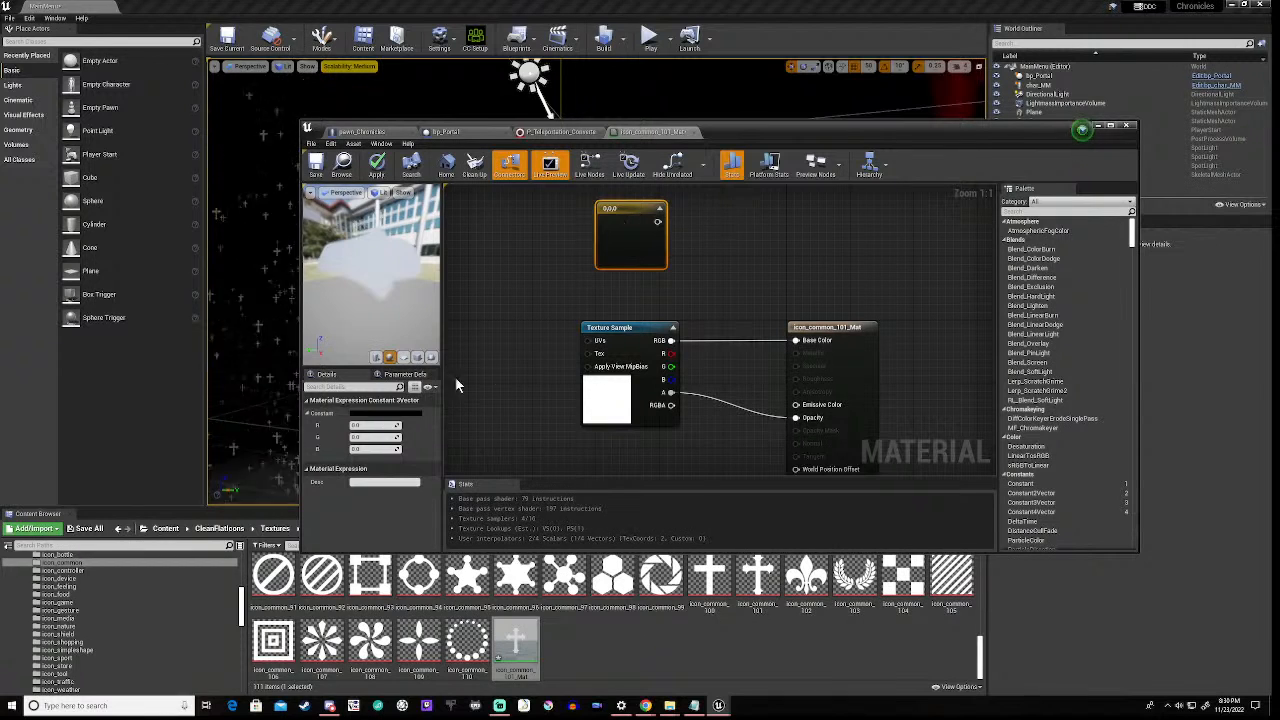
# - Set the Constant3Vector's colour to R 1, G 0.3 and B 0.3
pyautogui.click(372, 425)
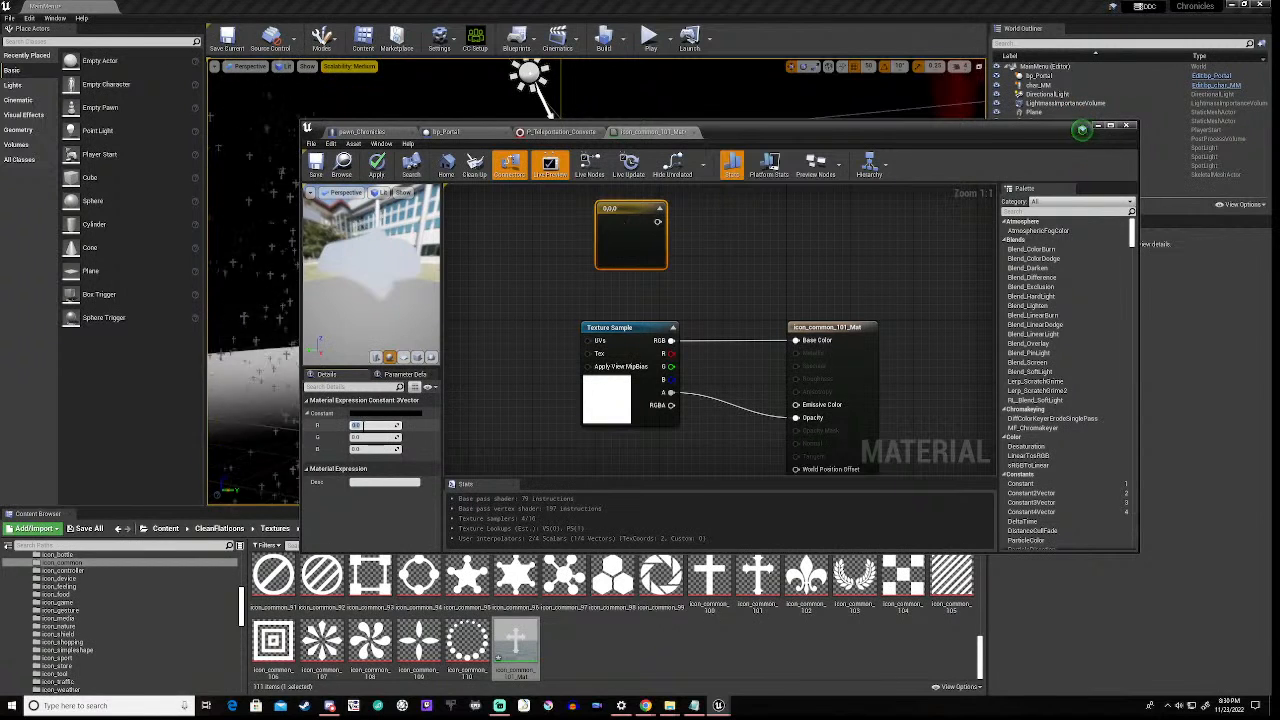
pyautogui.write('1')
pyautogui.press('Return')
pyautogui.click(365, 437)
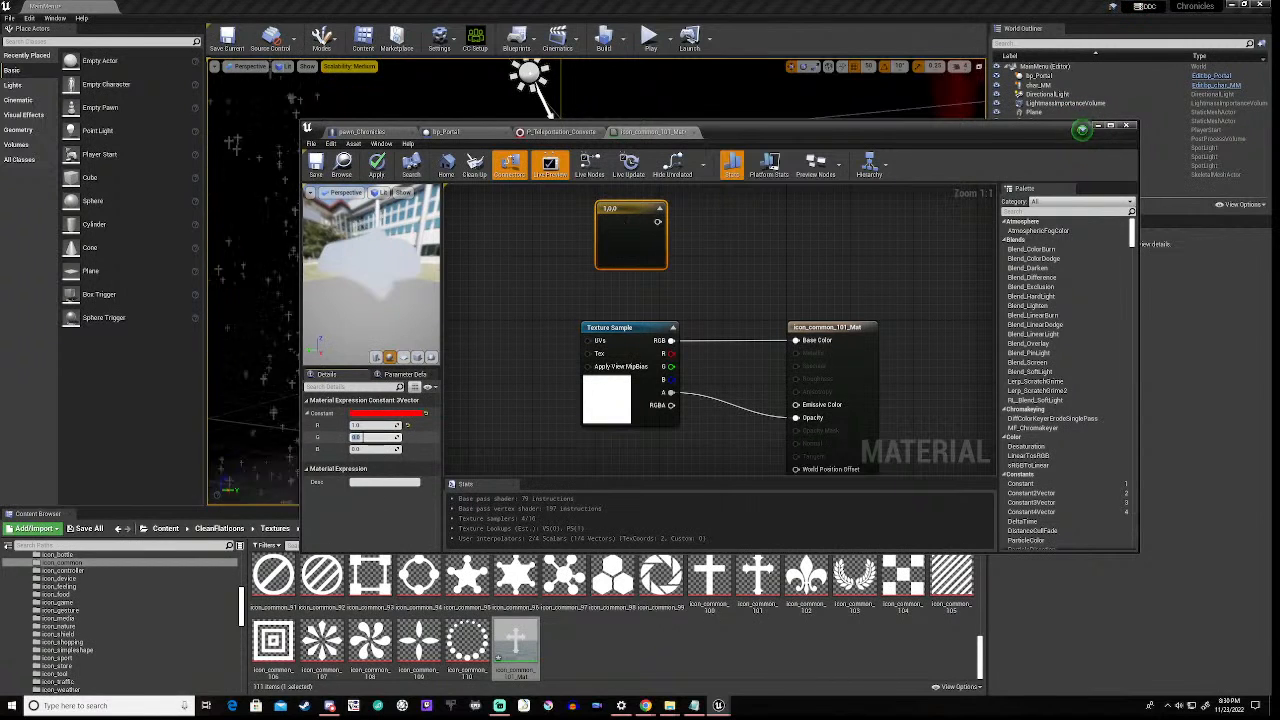
pyautogui.write('0.3')
pyautogui.press('Tab')
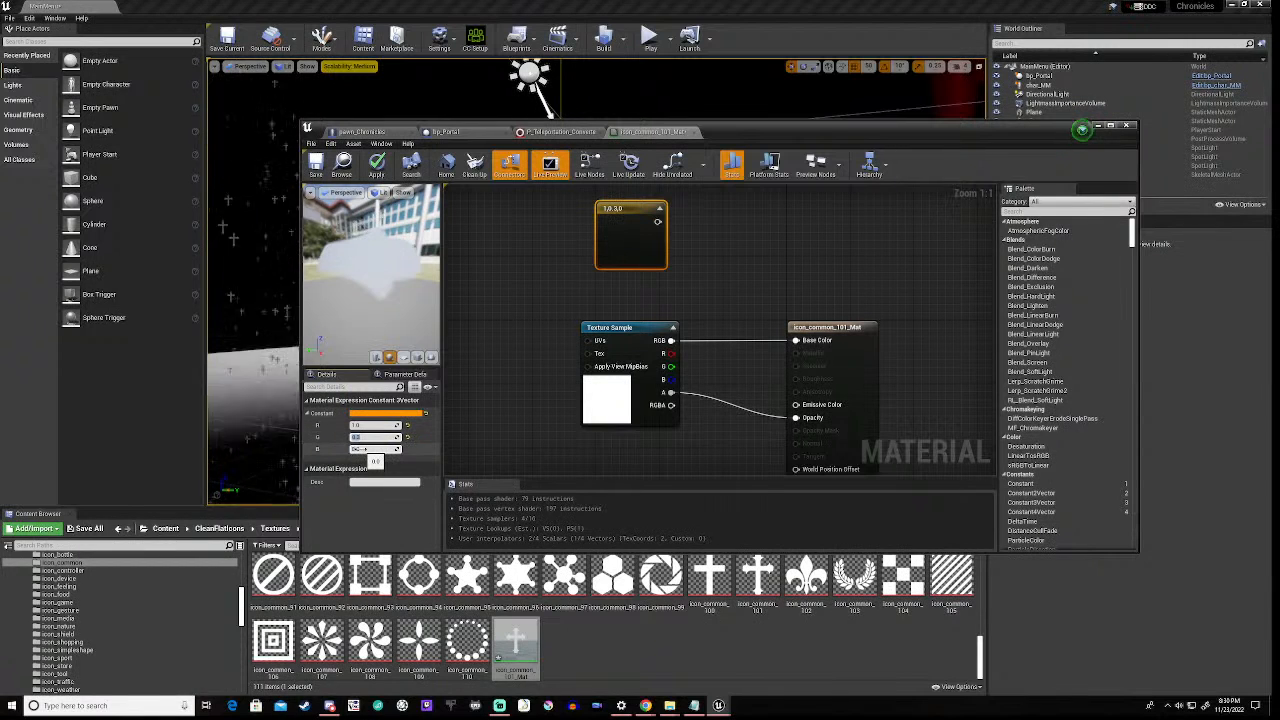
pyautogui.write('0.3')
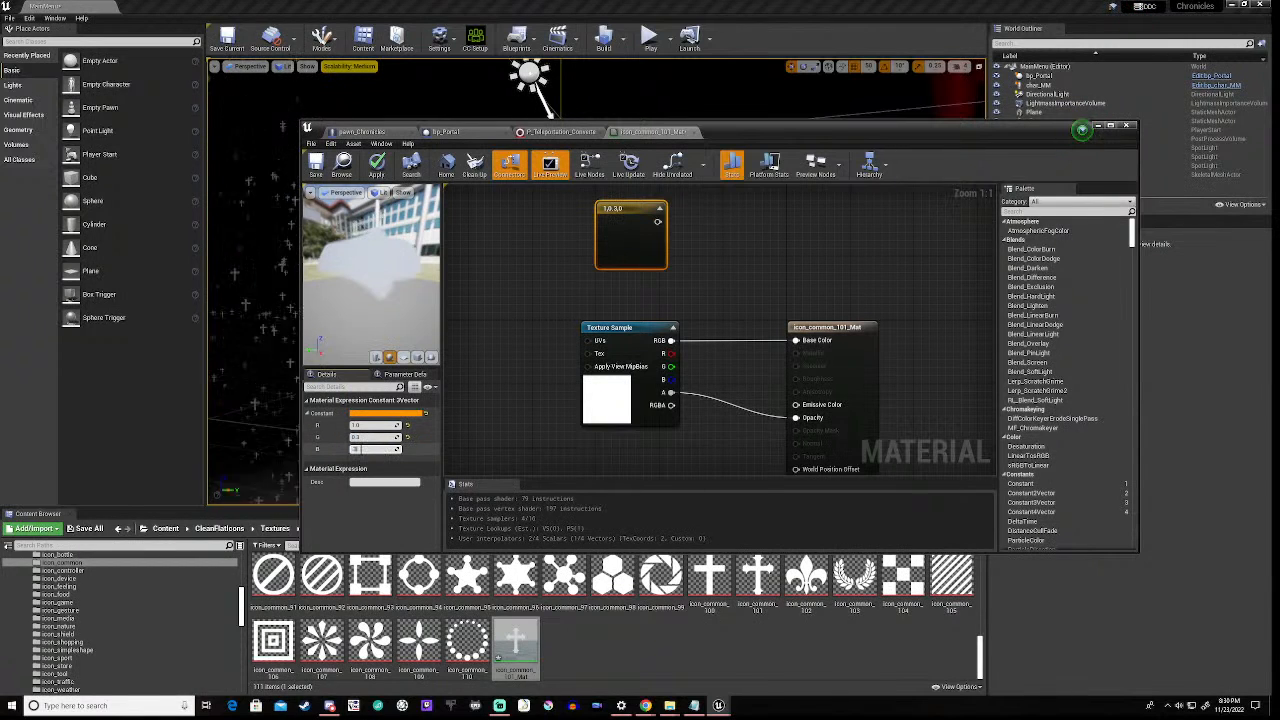
pyautogui.press('Return')
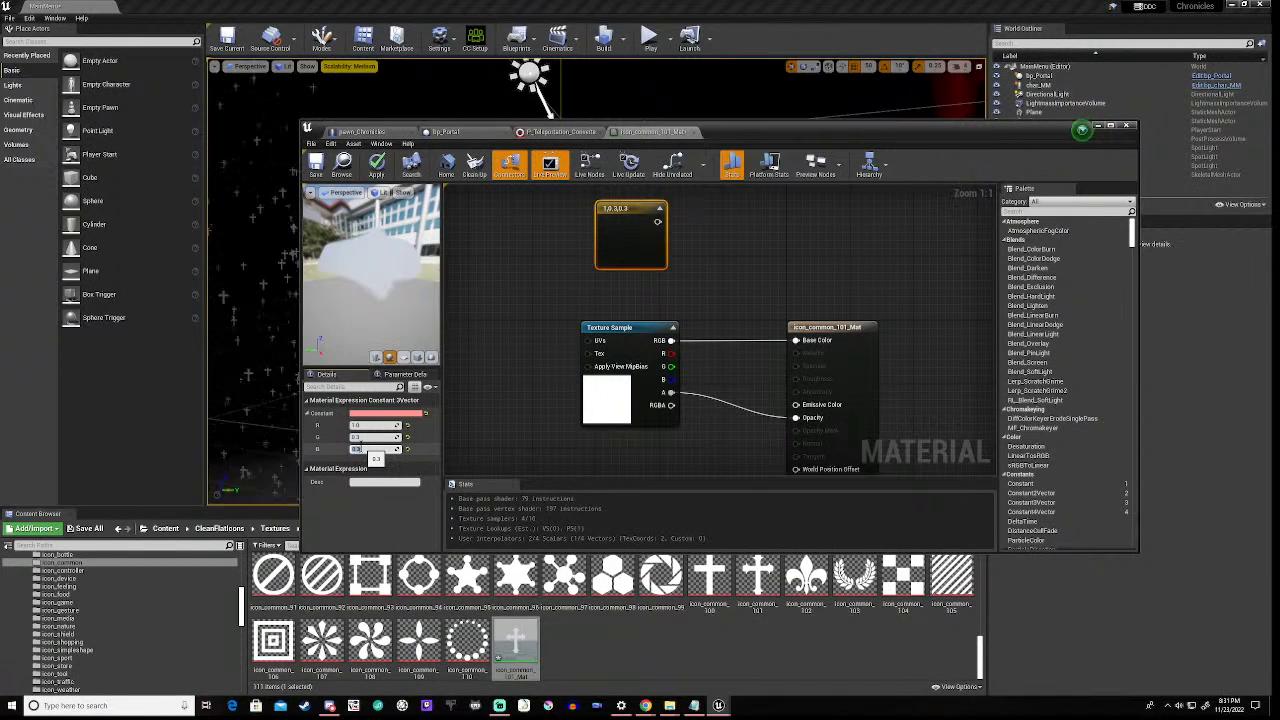
# - Set the Constant3Vector to a pure dark red with R 0.74, G 0 and B 0, and deselect the node
pyautogui.write('0')
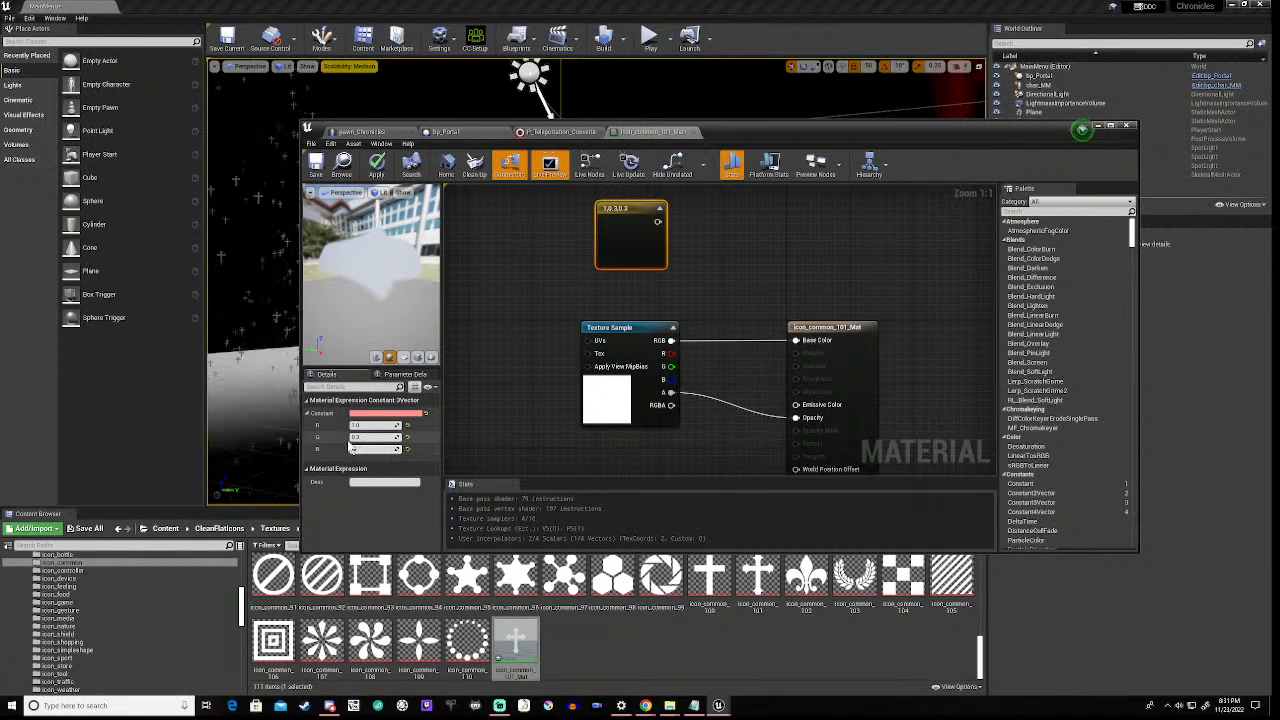
pyautogui.click(360, 437)
pyautogui.write('0')
pyautogui.press('Return')
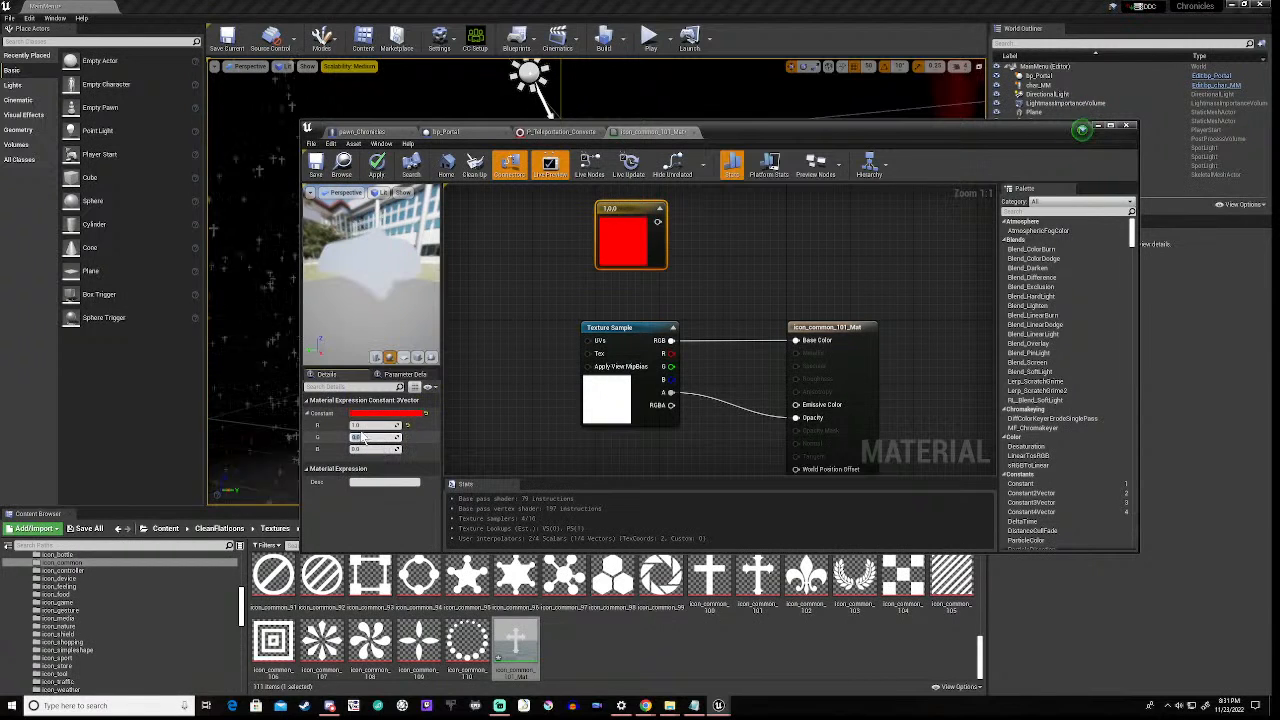
pyautogui.write('0.74')
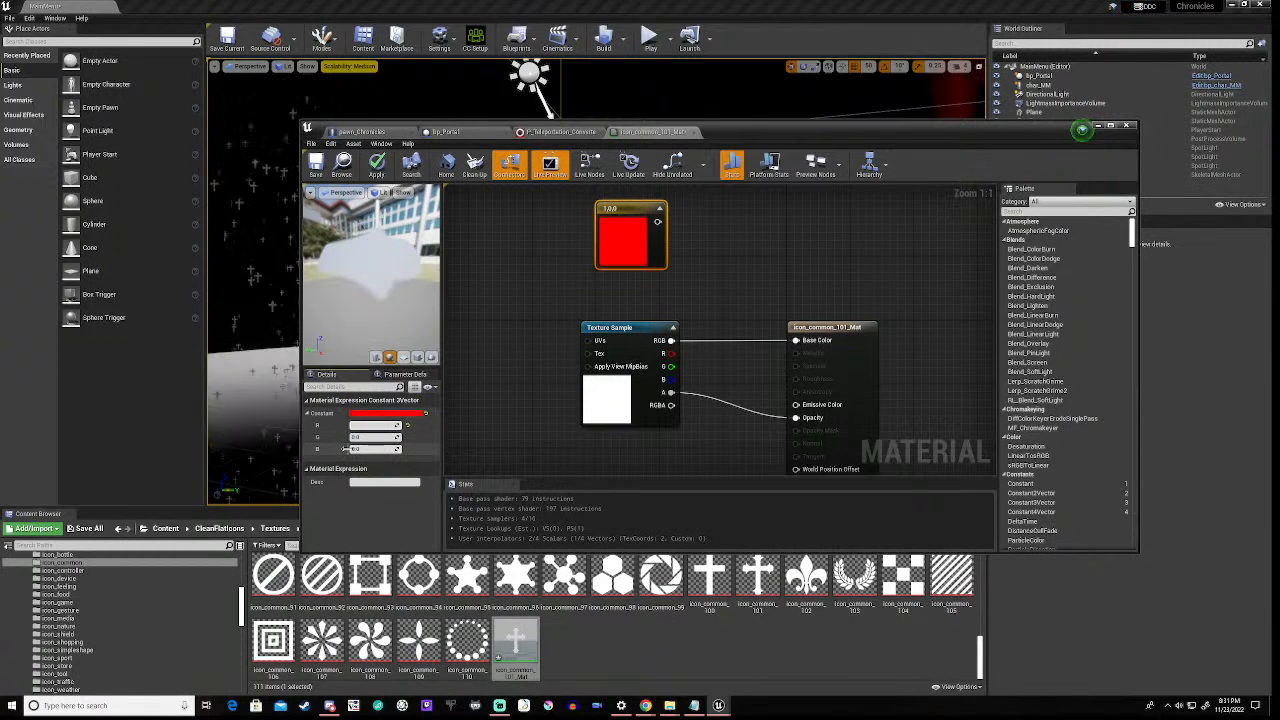
pyautogui.press('Return')
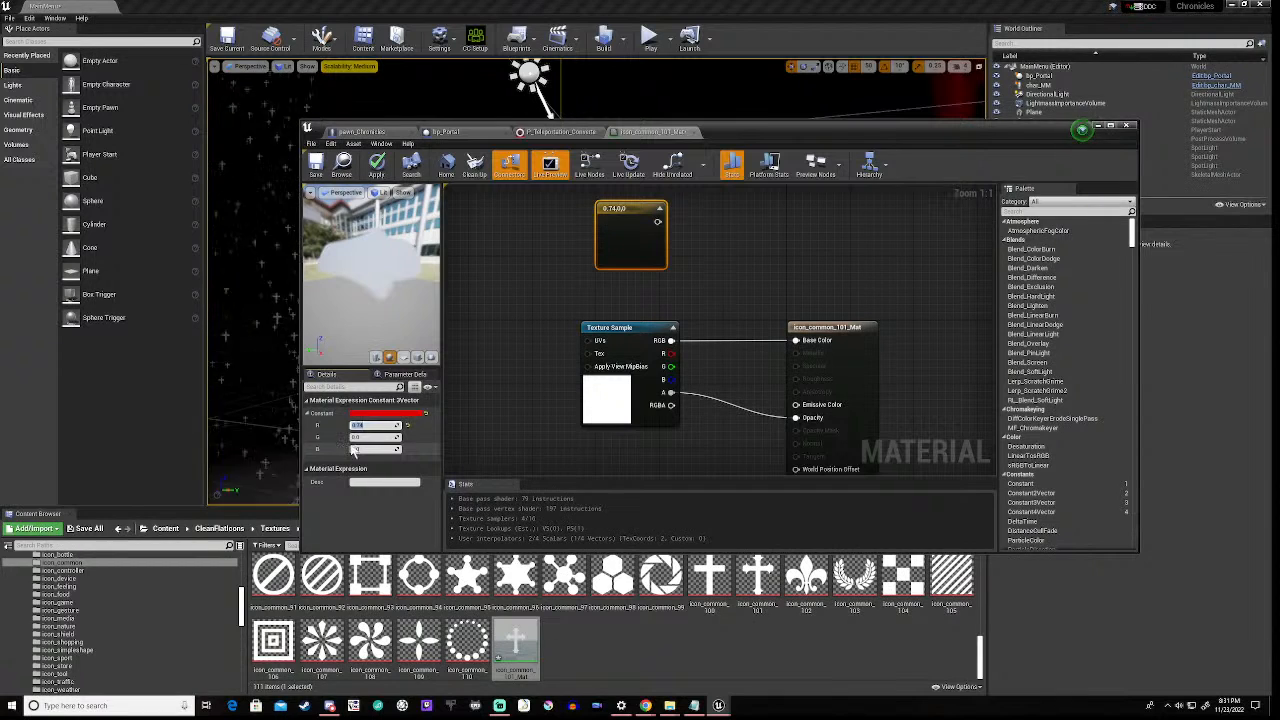
pyautogui.click(536, 374)
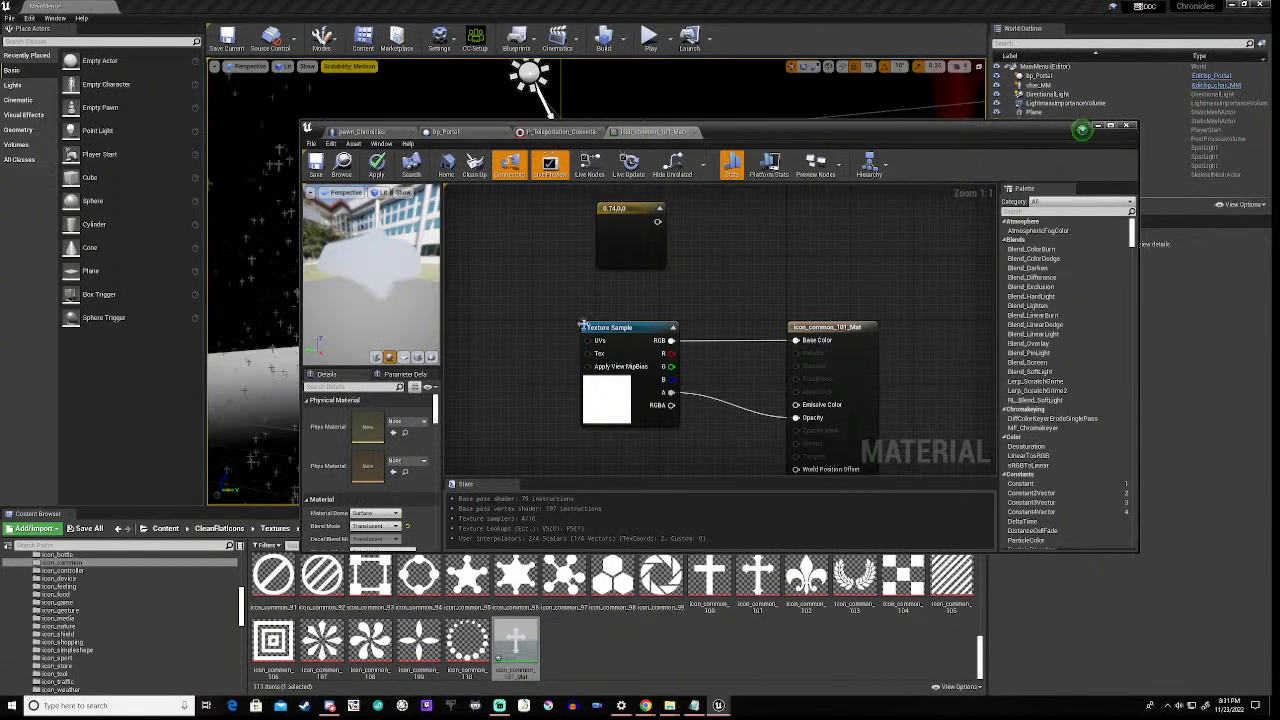
# - Multiply the colour constant by the Texture Sample's RGB, feed the result into Base Color and save the material
pyautogui.moveTo(657, 223); pyautogui.dragTo(695, 256)
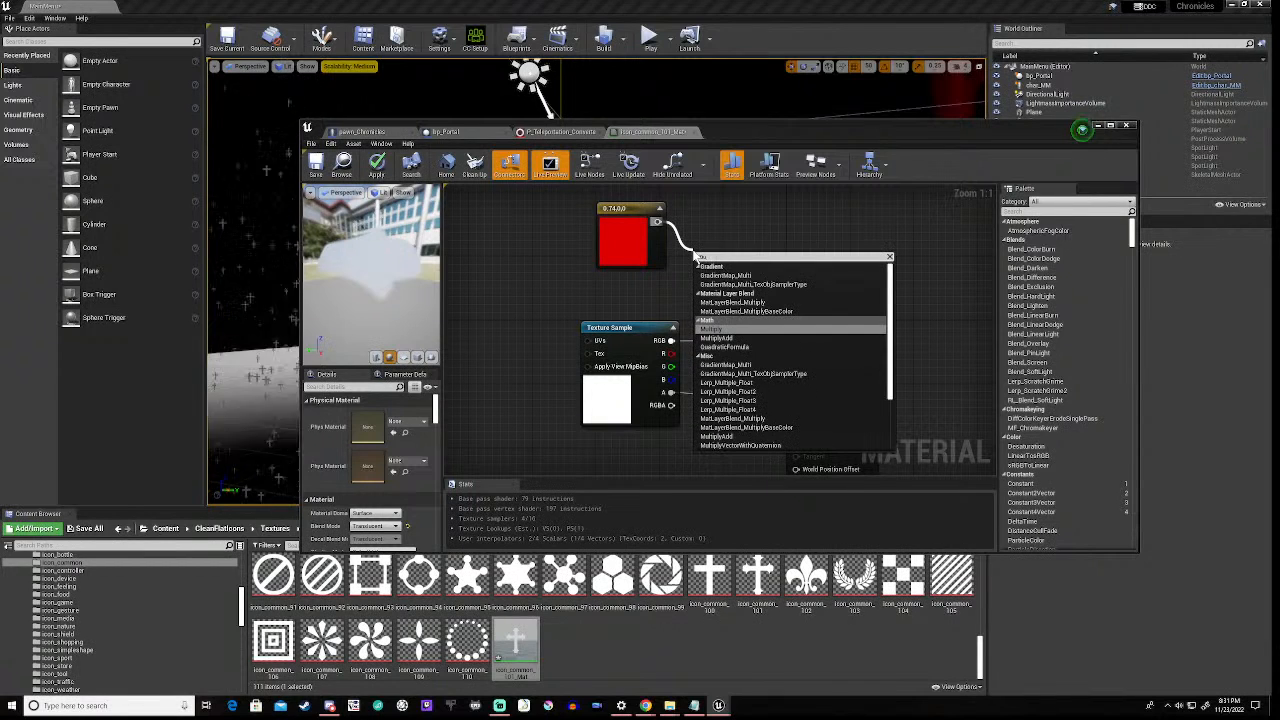
pyautogui.write('Multipl')
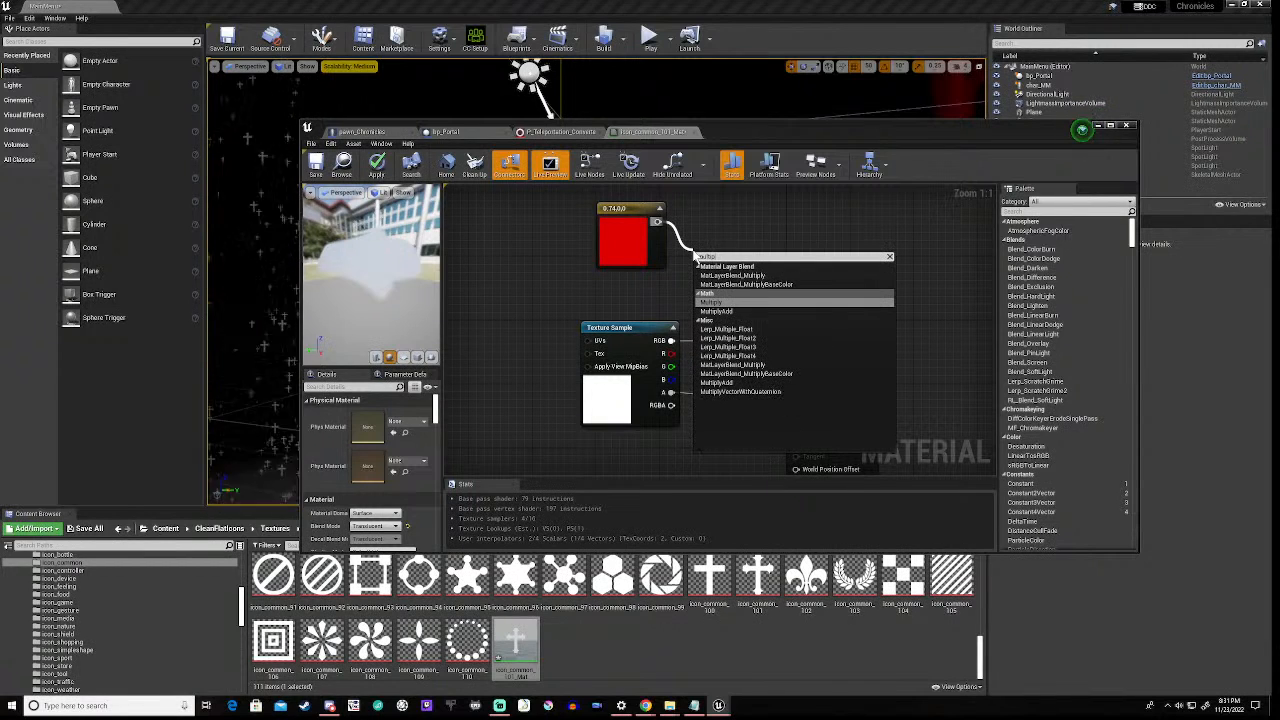
pyautogui.click(726, 302)
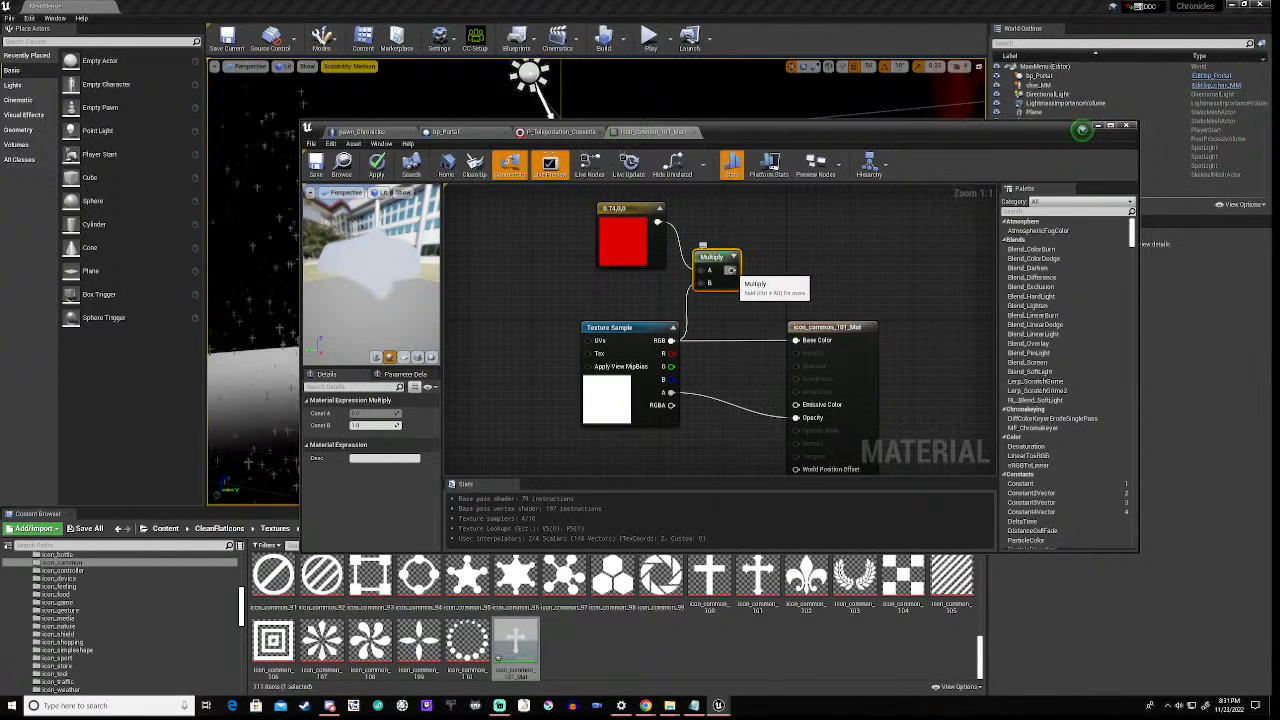
pyautogui.moveTo(798, 345); pyautogui.dragTo(797, 341)
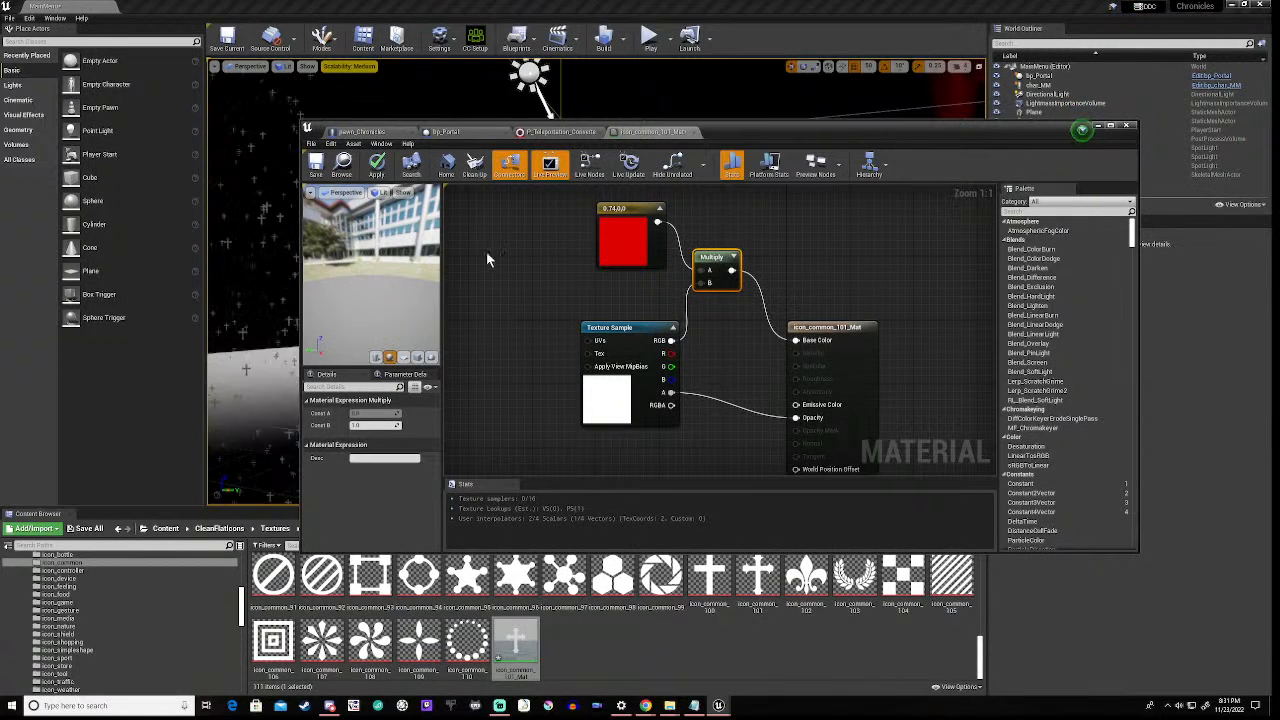
pyautogui.click(315, 167)
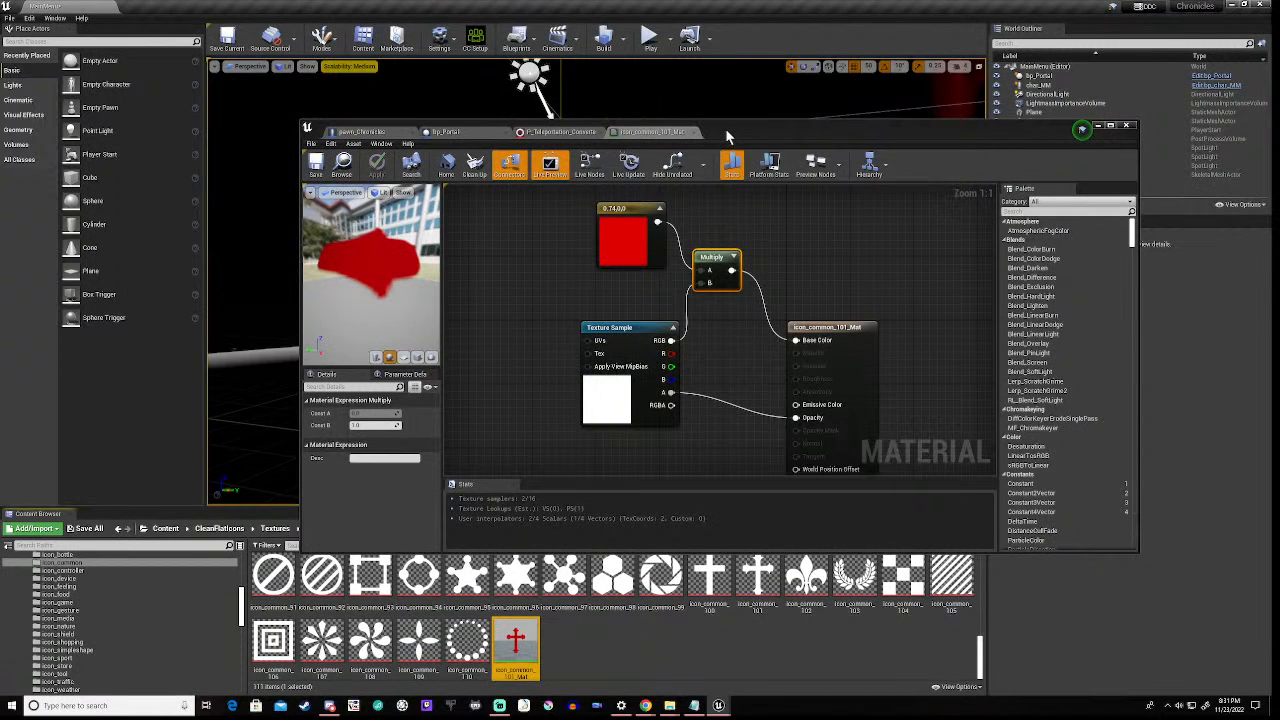
# - Uncover the MainMenu level to inspect the recoloured portal particles, and bring the material editor back
pyautogui.moveTo(725, 128); pyautogui.dragTo(791, 438)
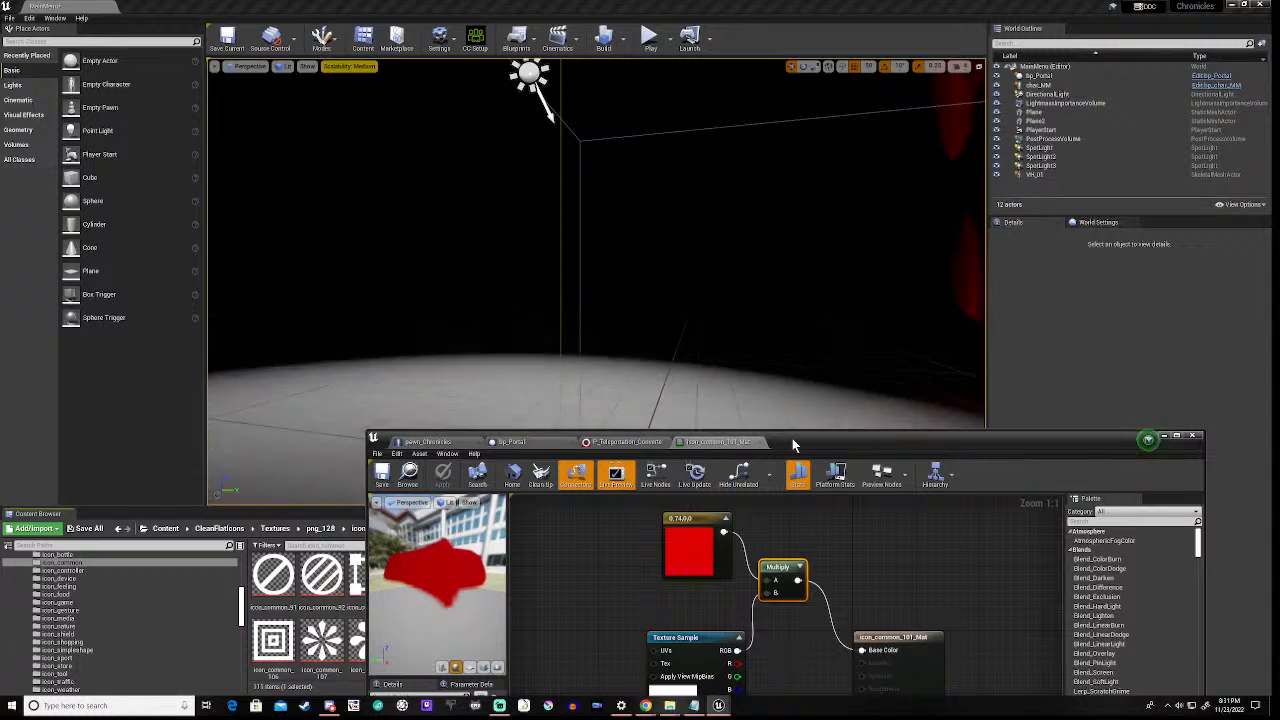
pyautogui.moveTo(792, 445); pyautogui.dragTo(790, 527)
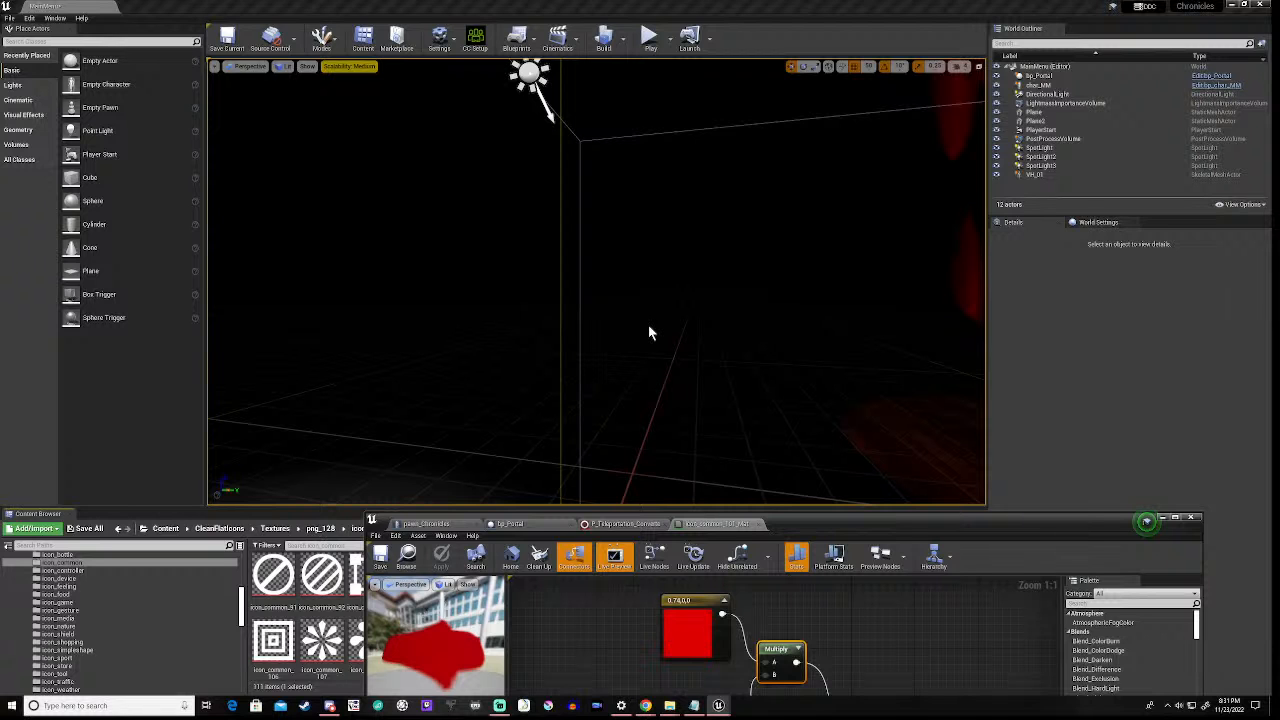
pyautogui.scroll(-2, 648, 324)
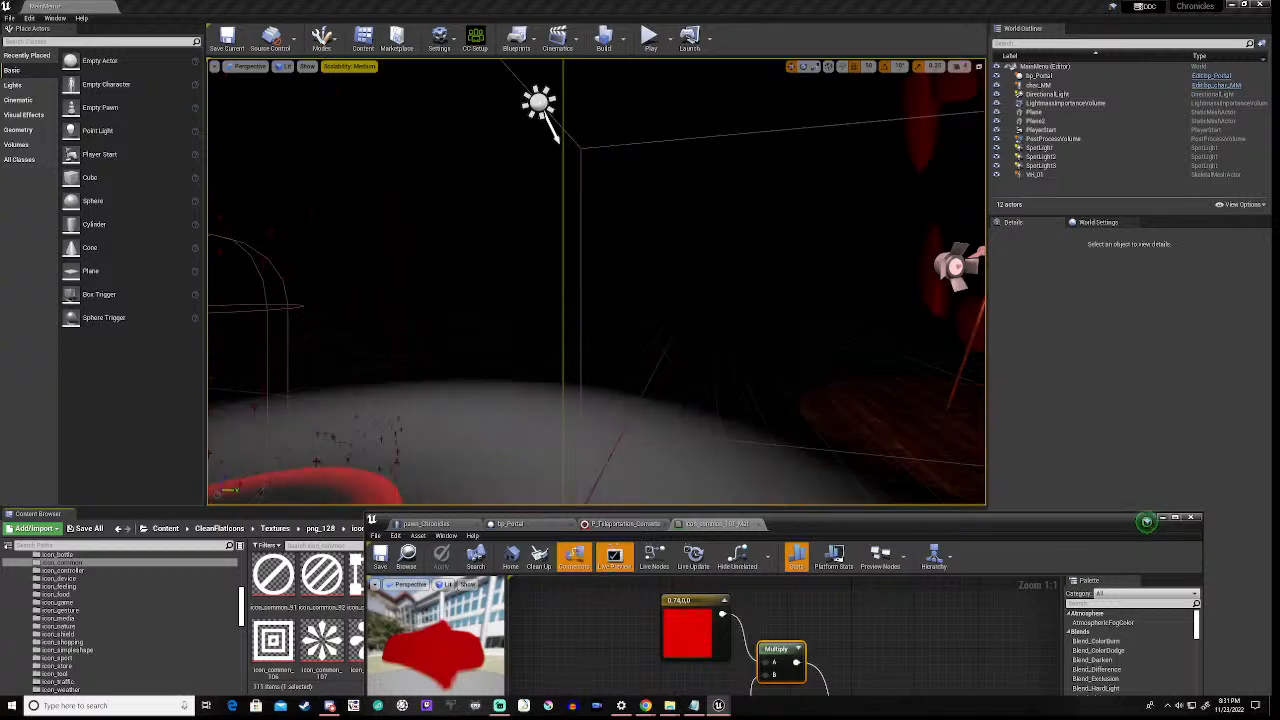
pyautogui.moveTo(847, 518); pyautogui.dragTo(788, 170)
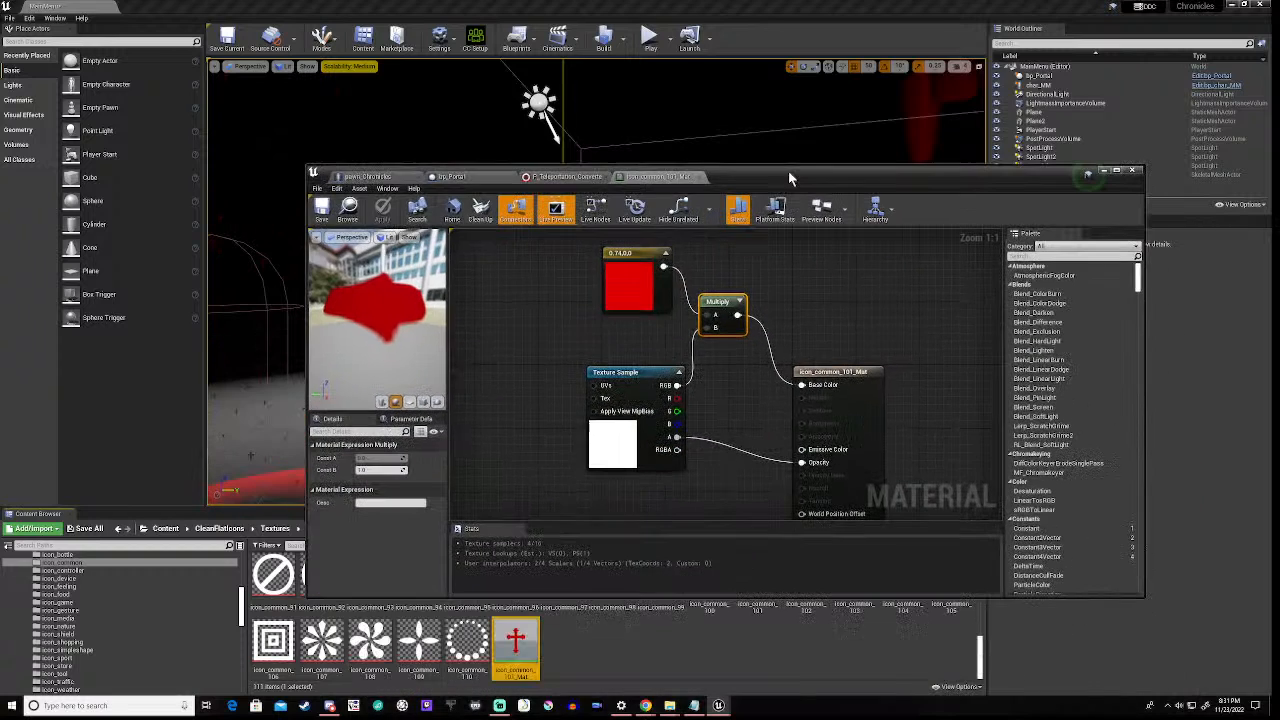
# - In P_Teleportation_Converted, set Initialize Particle's random sprite size to minimum 5 and maximum 10, and check the crosses in the level
pyautogui.click(546, 177)
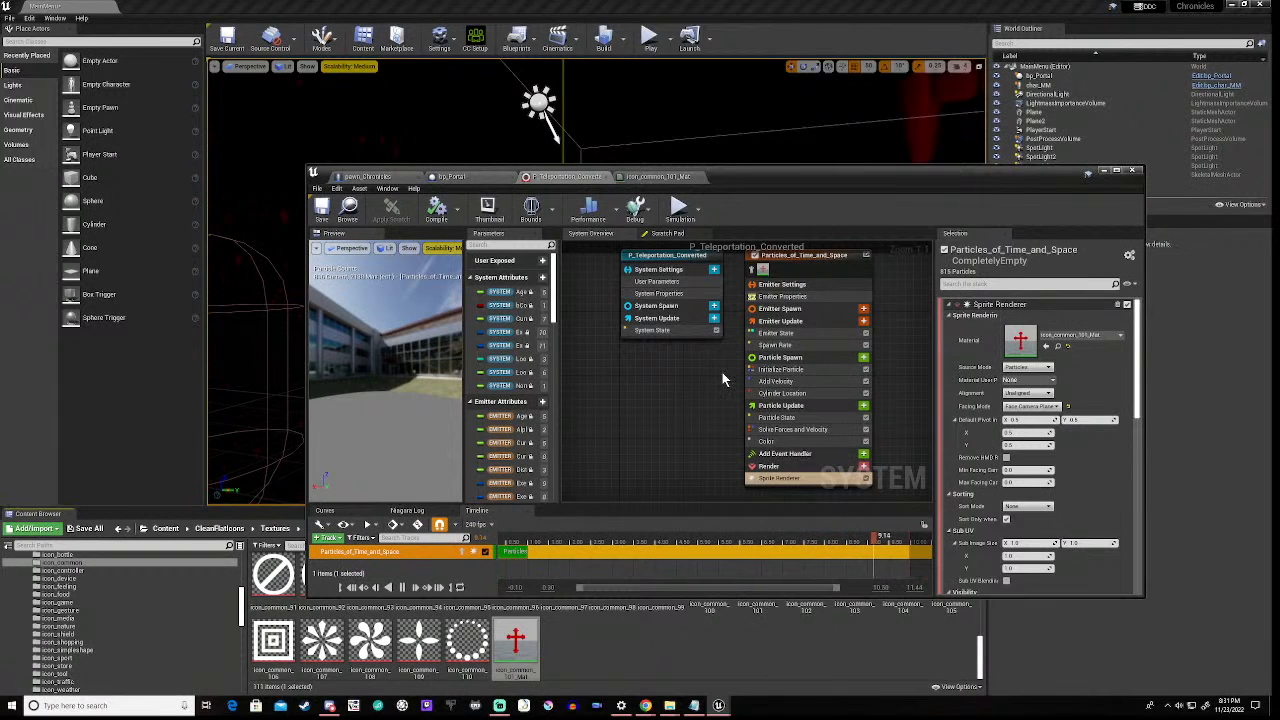
pyautogui.click(795, 370)
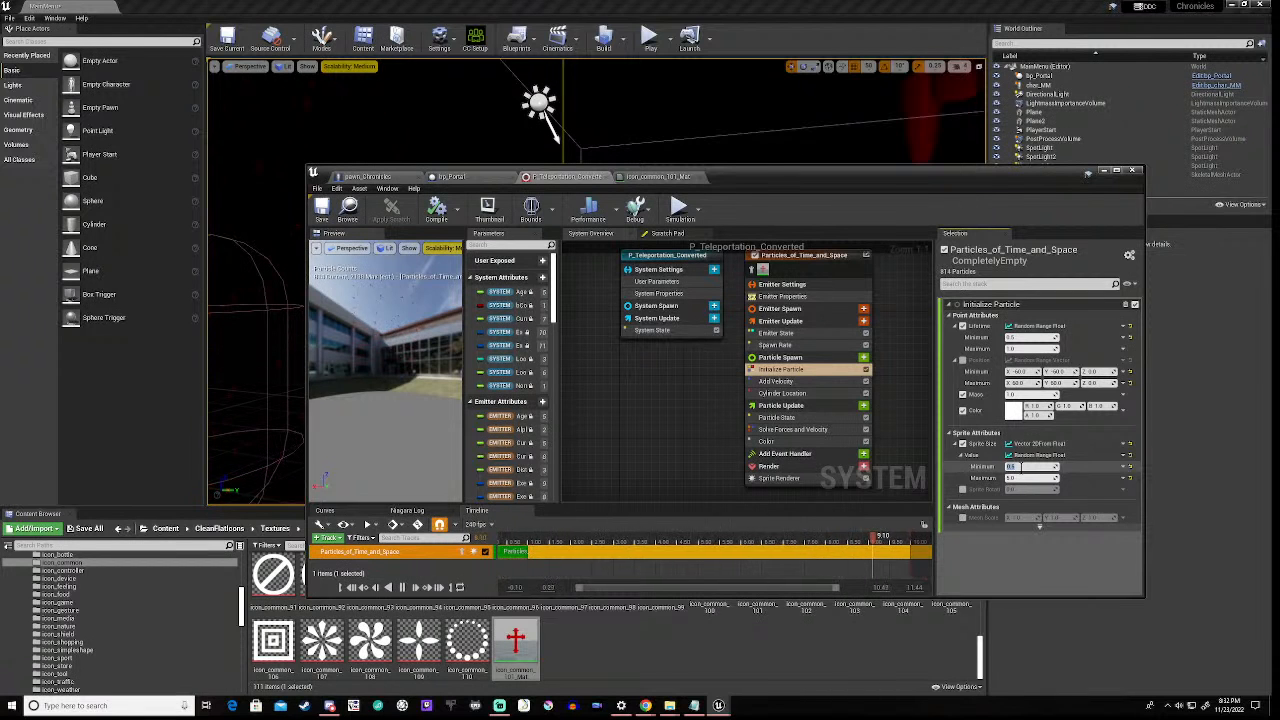
pyautogui.write('5')
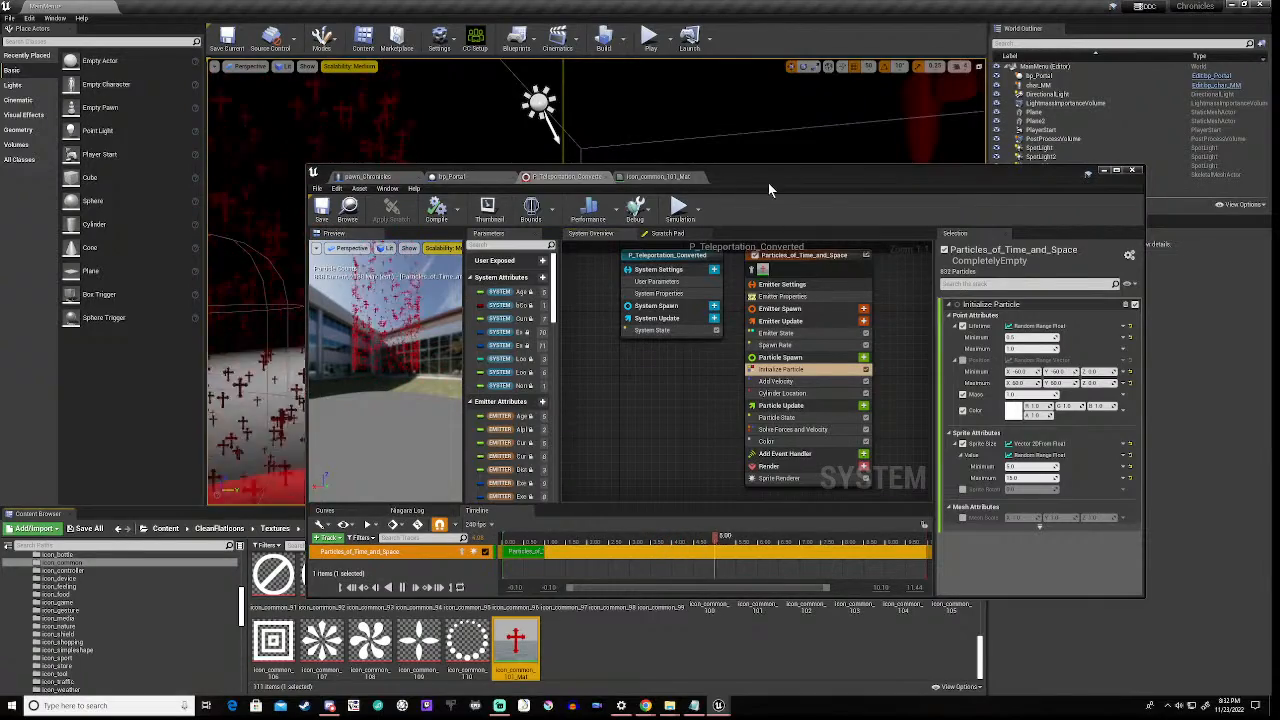
pyautogui.moveTo(783, 172); pyautogui.dragTo(753, 480)
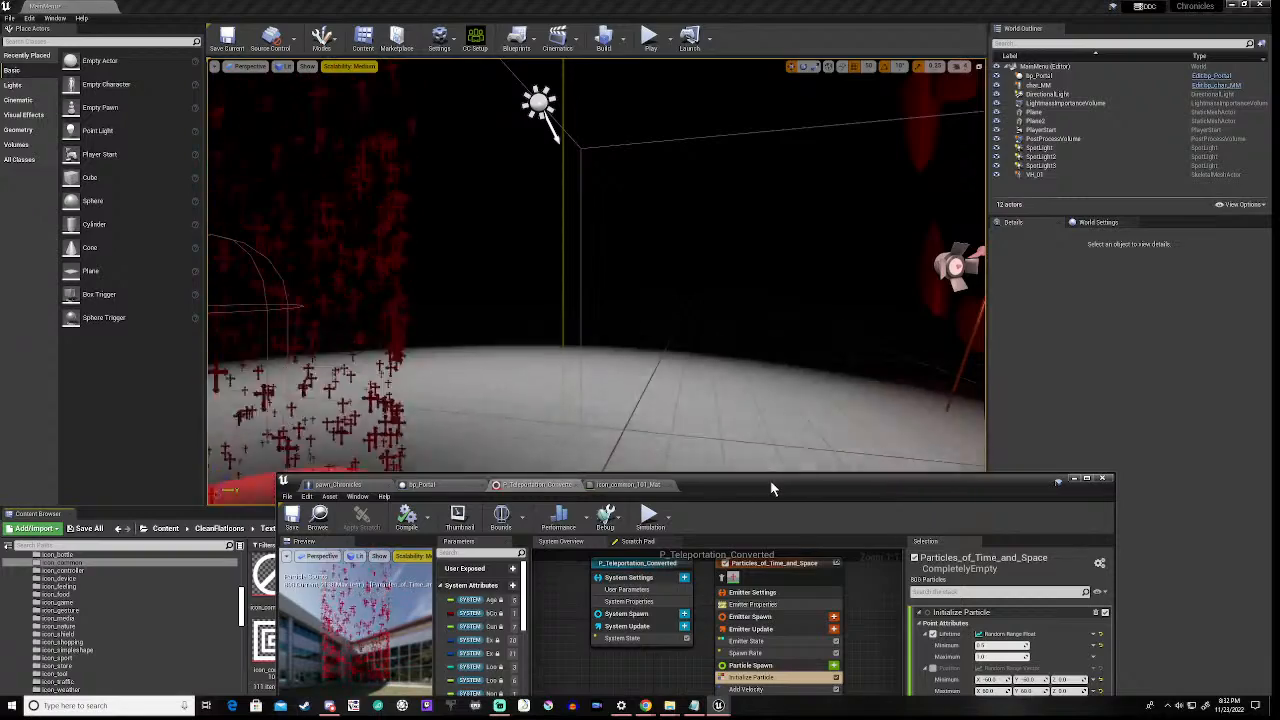
pyautogui.moveTo(770, 480); pyautogui.dragTo(816, 190)
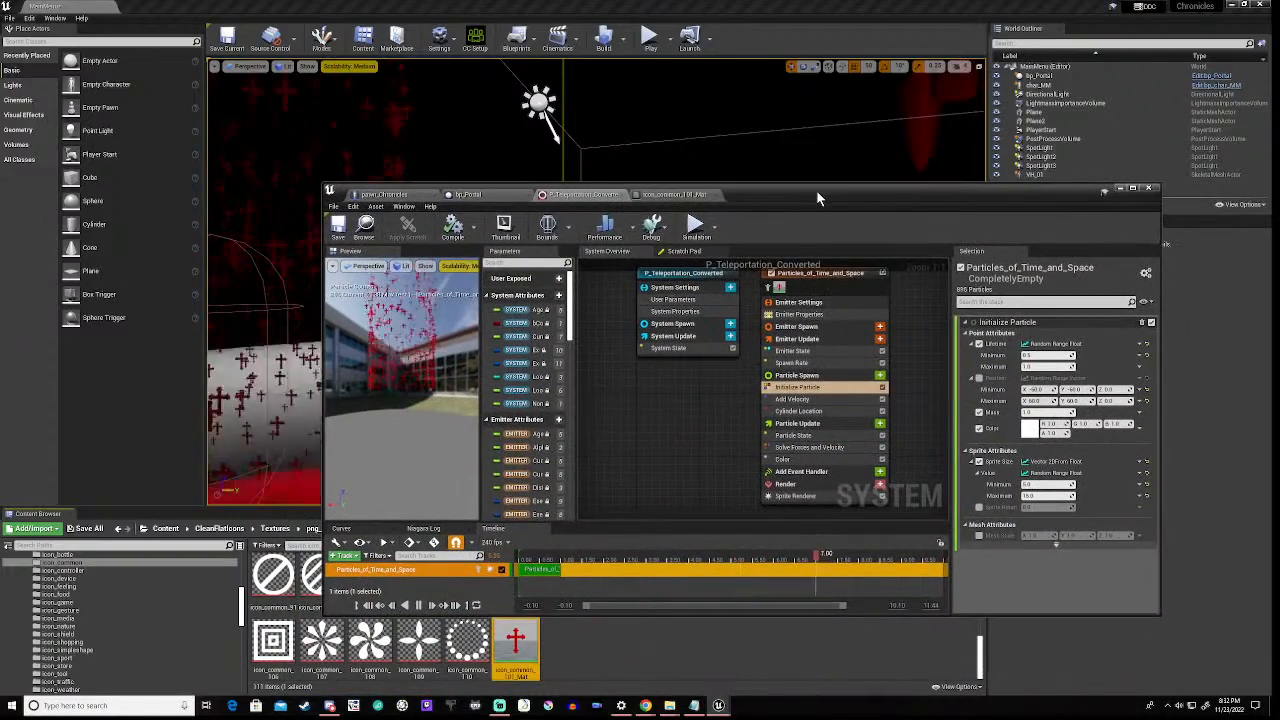
pyautogui.click(752, 405)
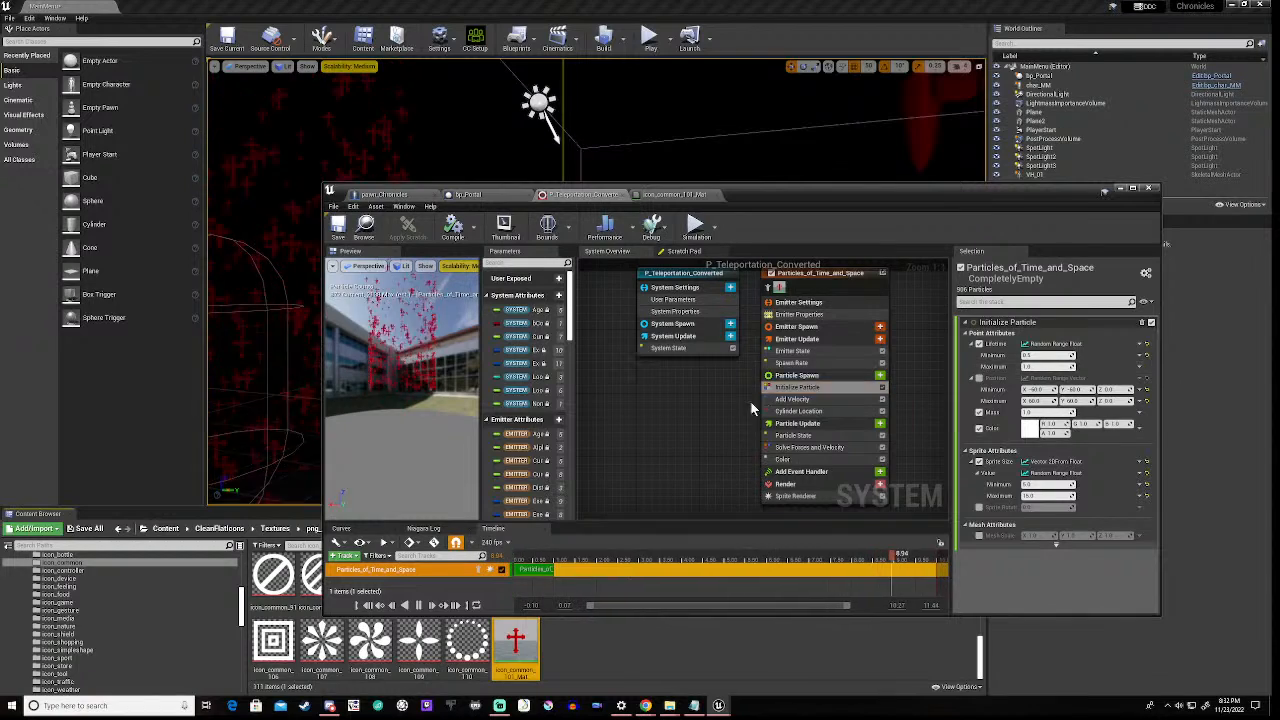
# - Set the emitter's Spawn Rate to 500 and save the particle system
pyautogui.click(794, 364)
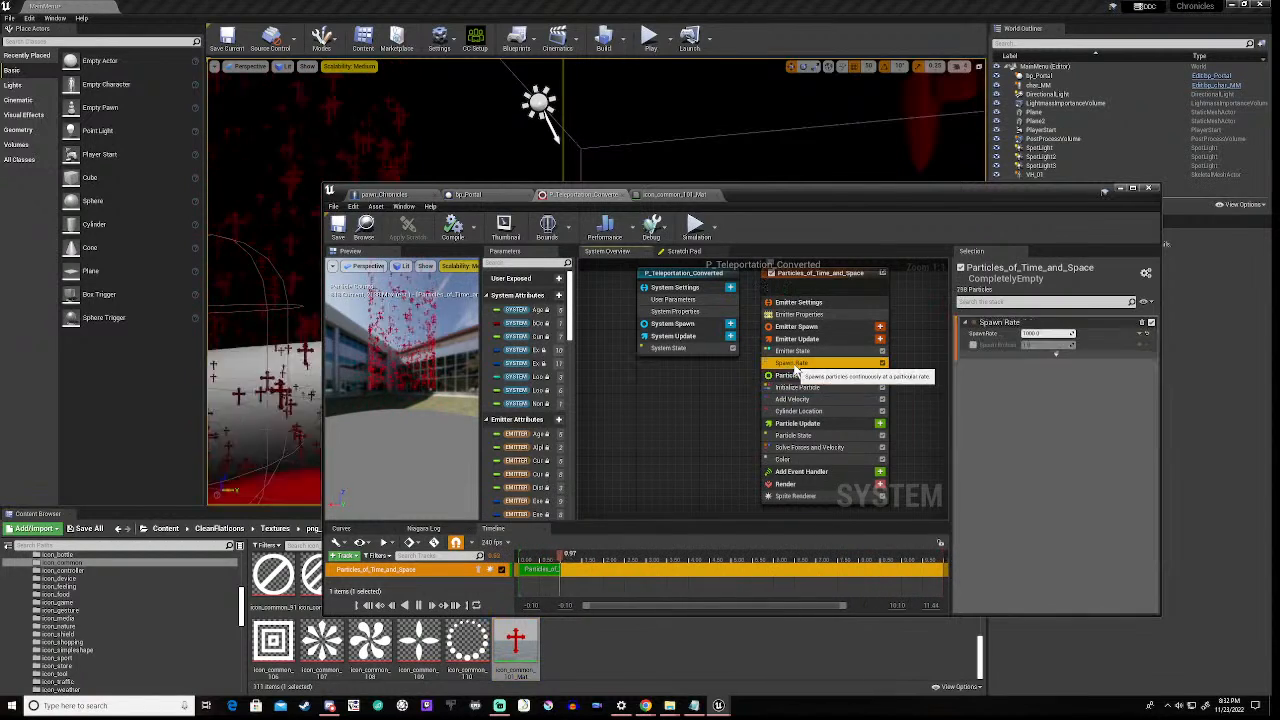
pyautogui.click(1040, 333)
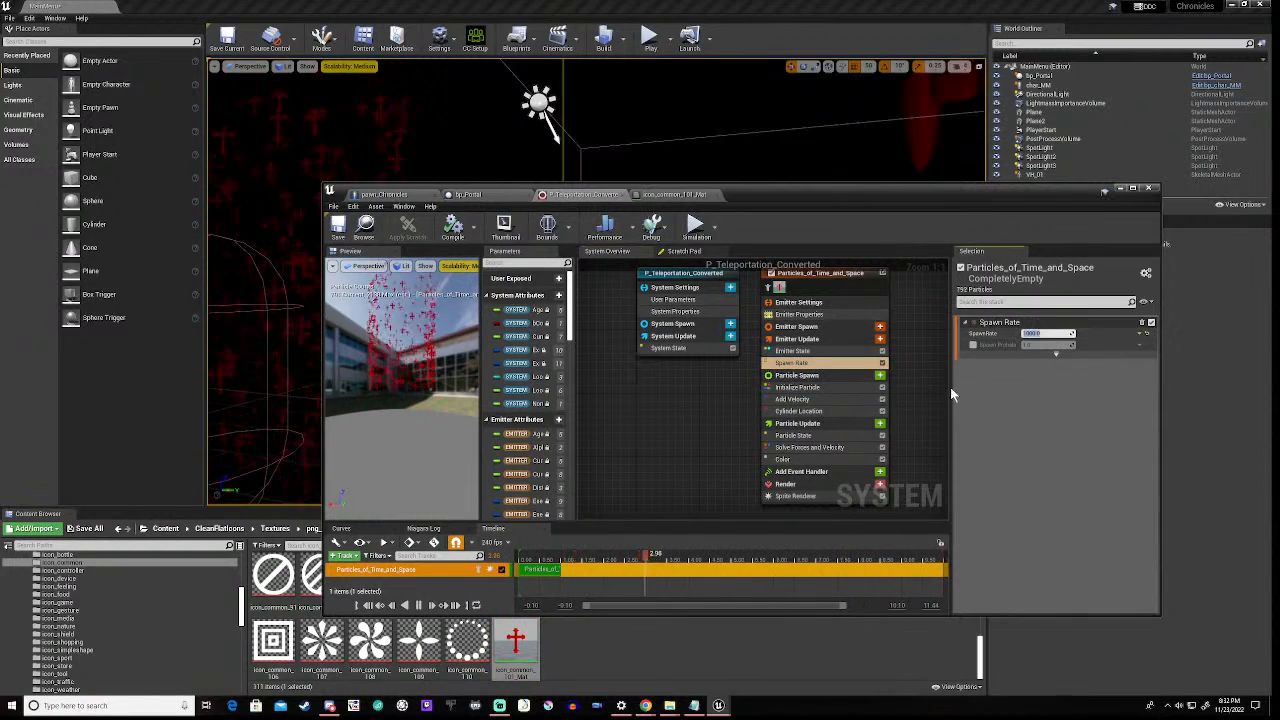
pyautogui.write('5')
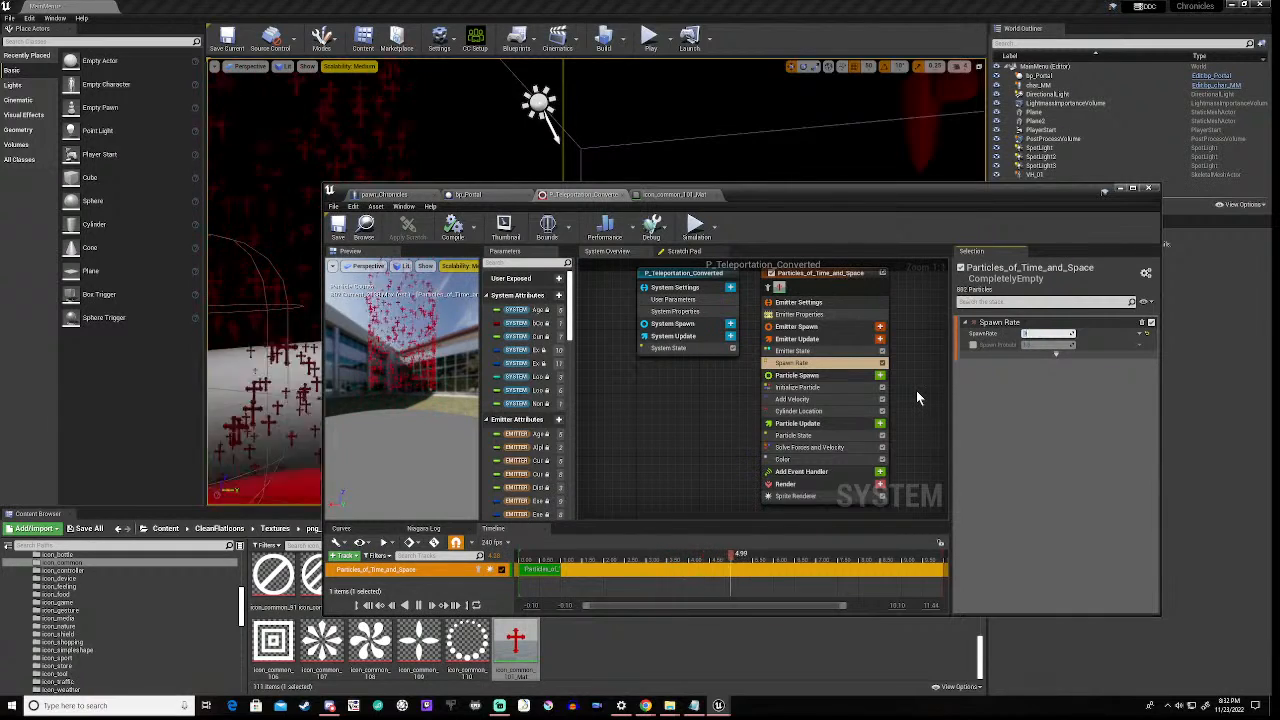
pyautogui.write('00')
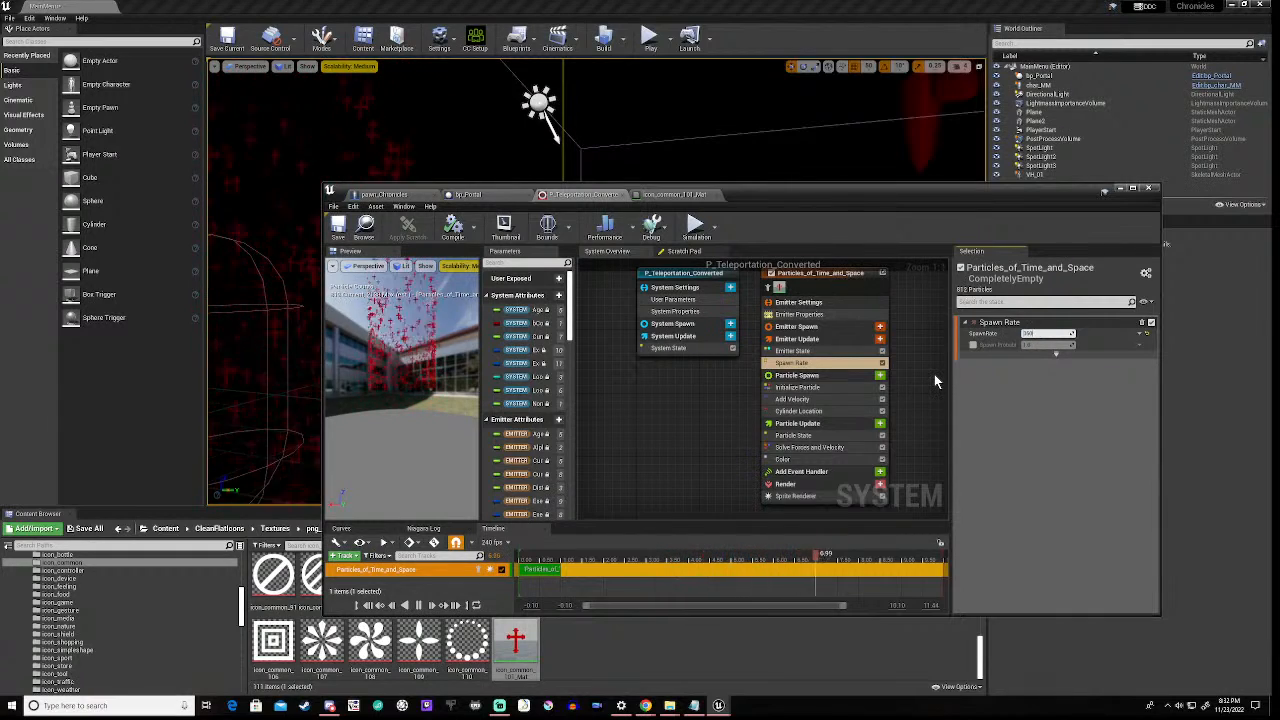
pyautogui.press('BackSpace')
pyautogui.press('BackSpace')
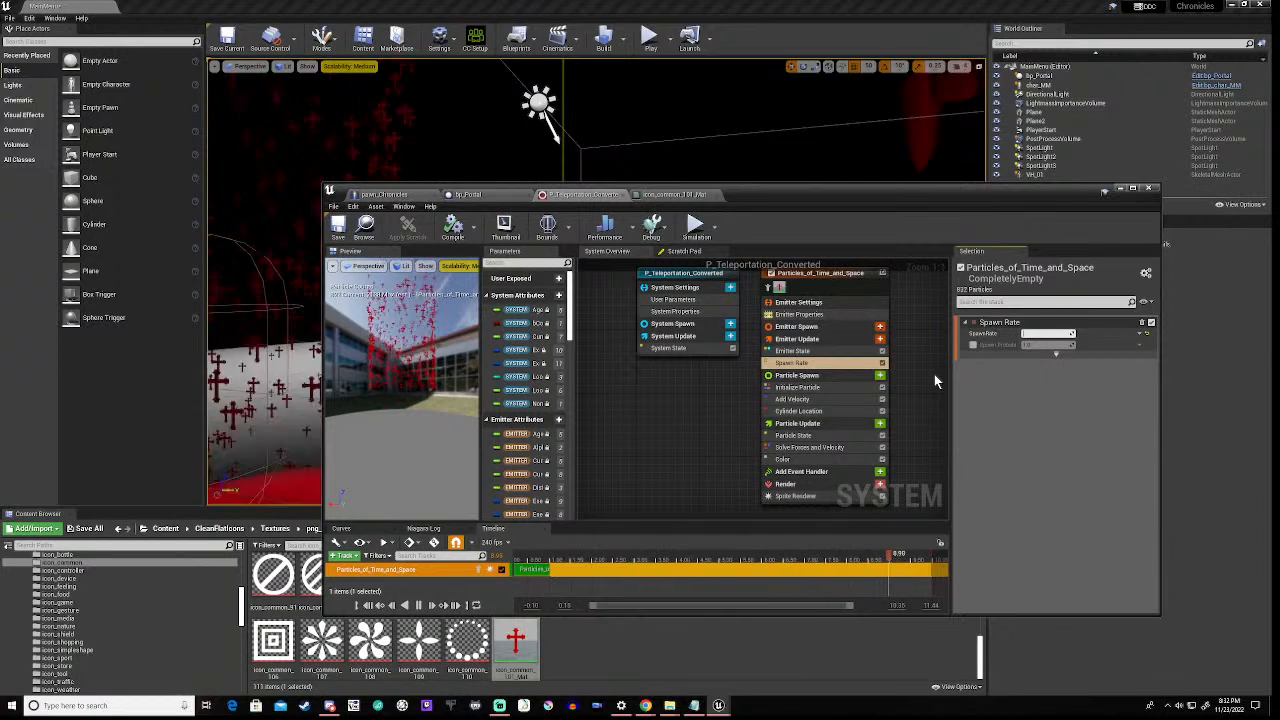
pyautogui.write('500')
pyautogui.press('Return')
pyautogui.click(788, 360)
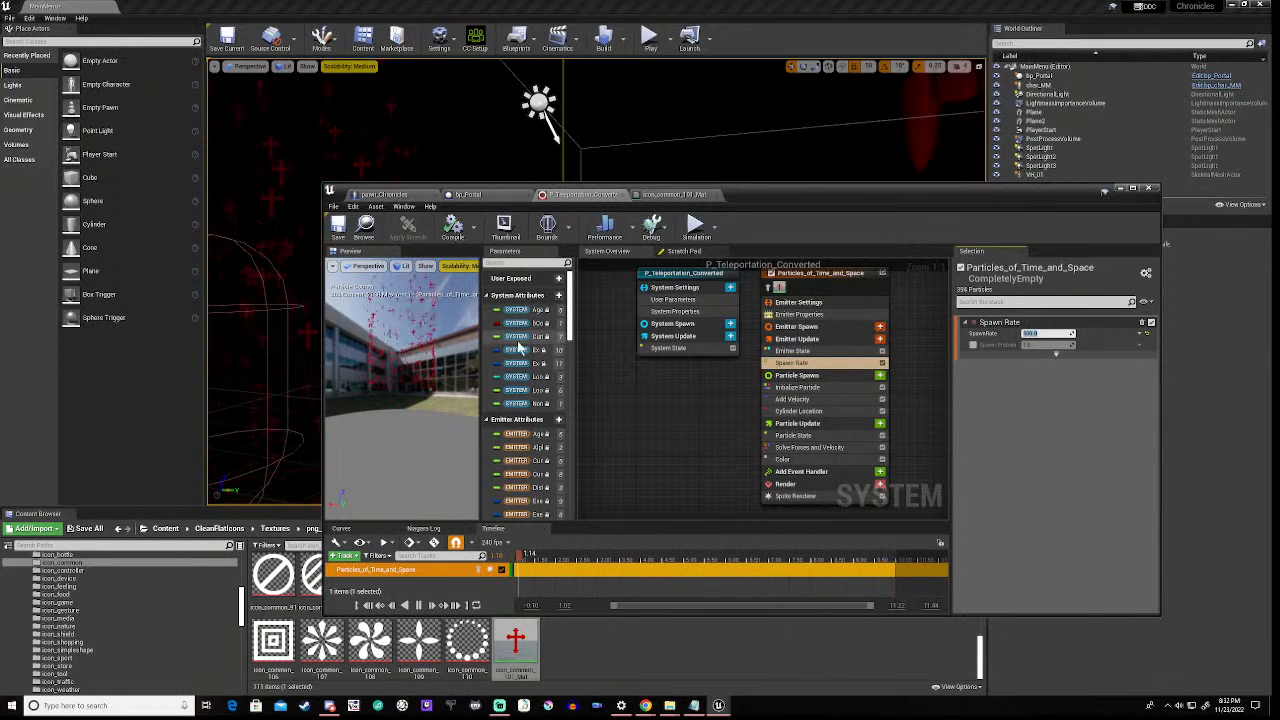
pyautogui.click(338, 228)
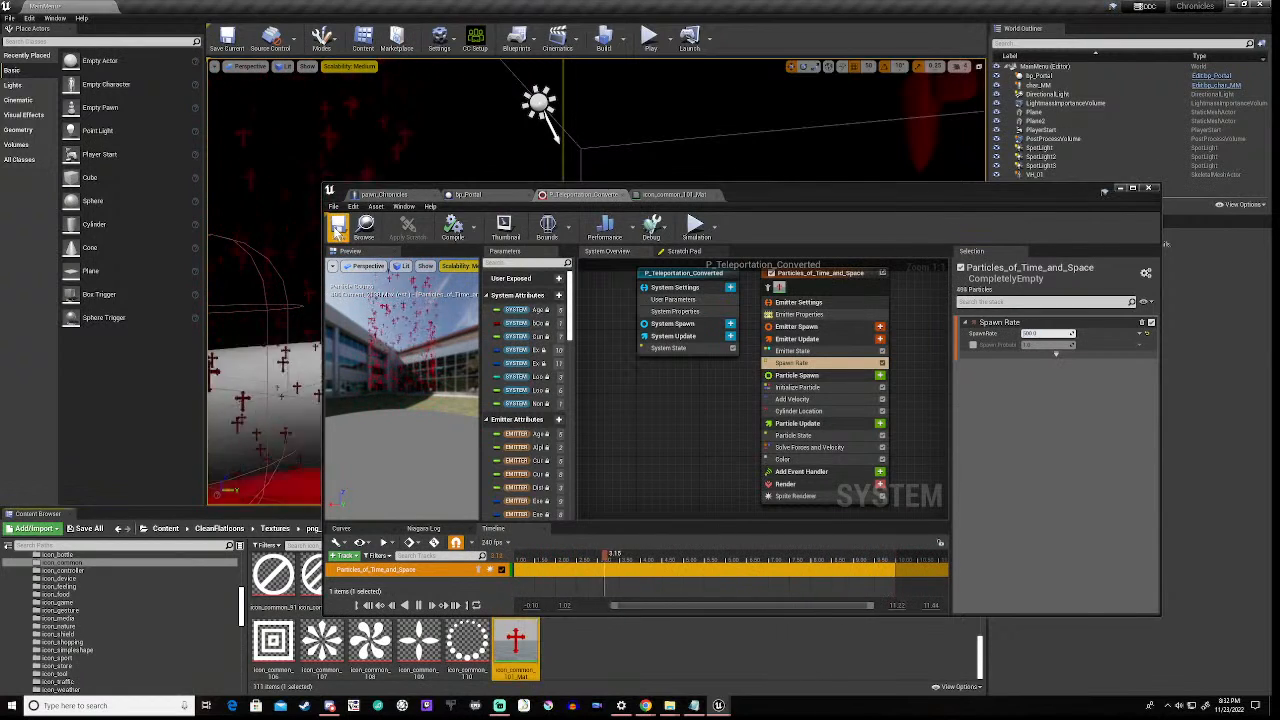
# - Uncover the level and move bp_Portal along its Y axis onto the lit stage floor in front of the character
pyautogui.moveTo(750, 193); pyautogui.dragTo(734, 542)
pyautogui.moveTo(600, 300)
pyautogui.mouseDown(button='right')
pyautogui.moveTo(520, 310)
pyautogui.moveTo(596, 302)
pyautogui.mouseUp(button='right')
pyautogui.press('s')
pyautogui.press('s')
pyautogui.press('s')
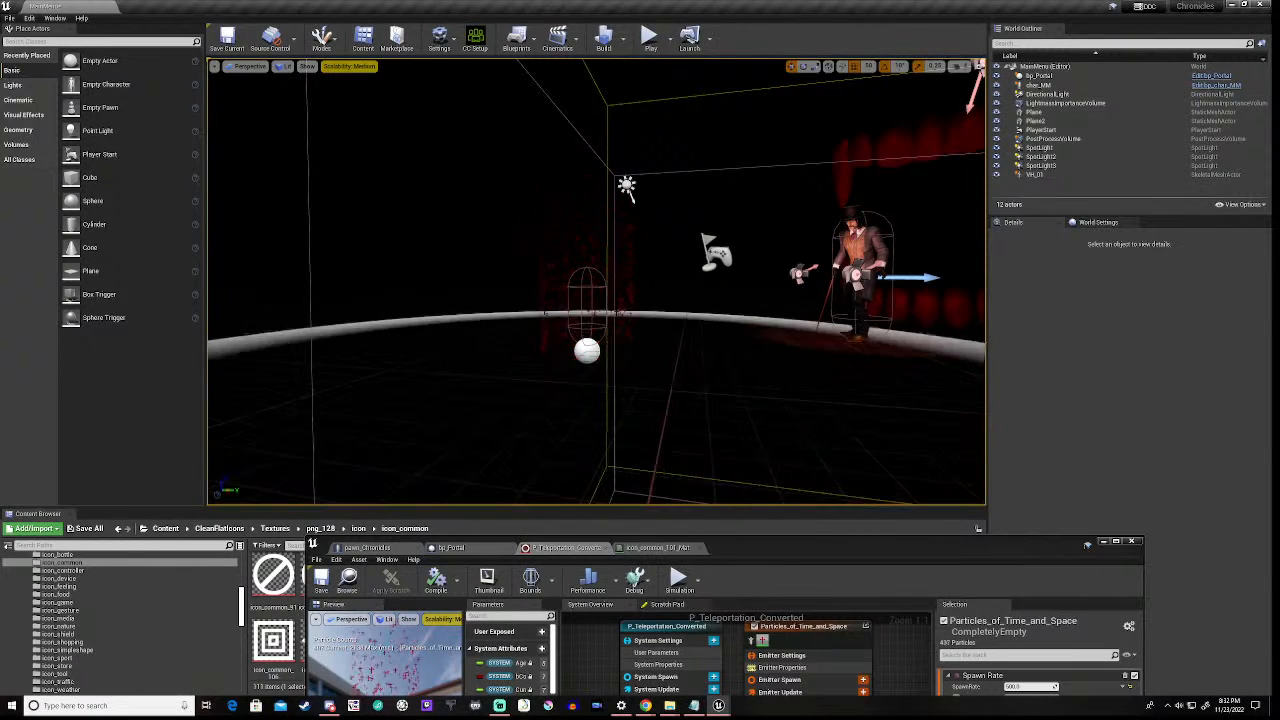
pyautogui.click(587, 340)
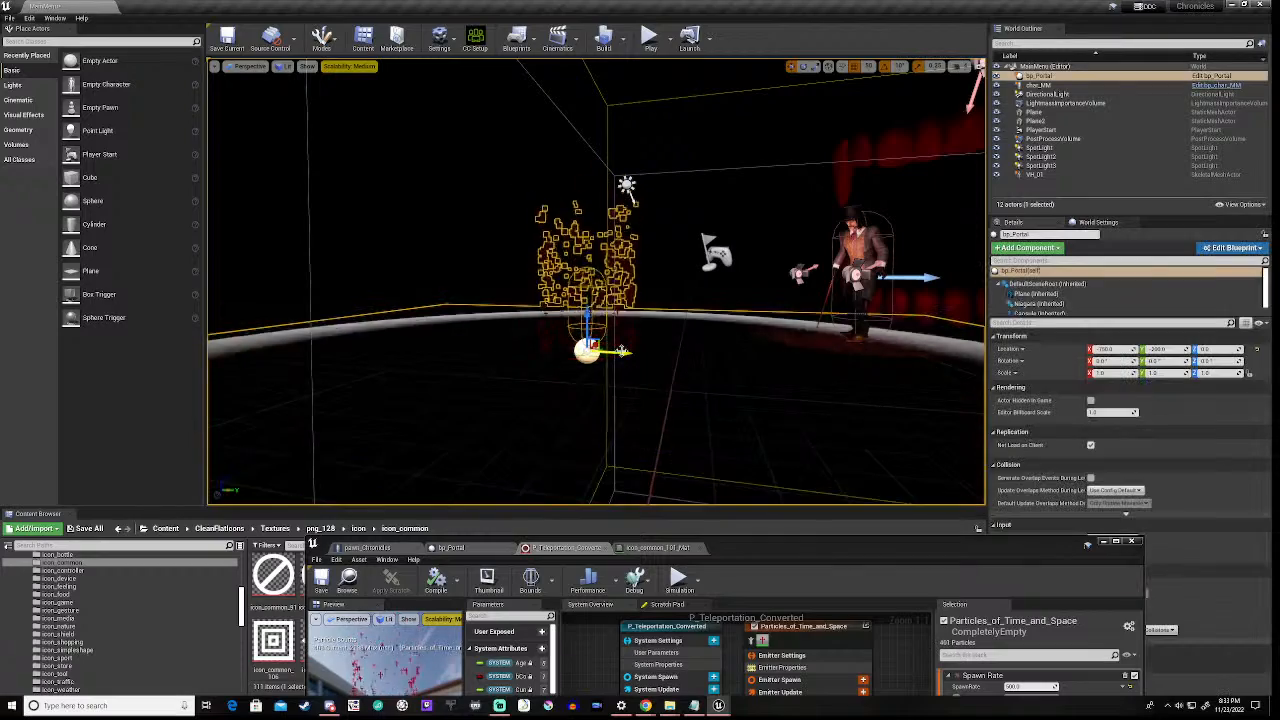
pyautogui.moveTo(618, 350); pyautogui.dragTo(840, 361)
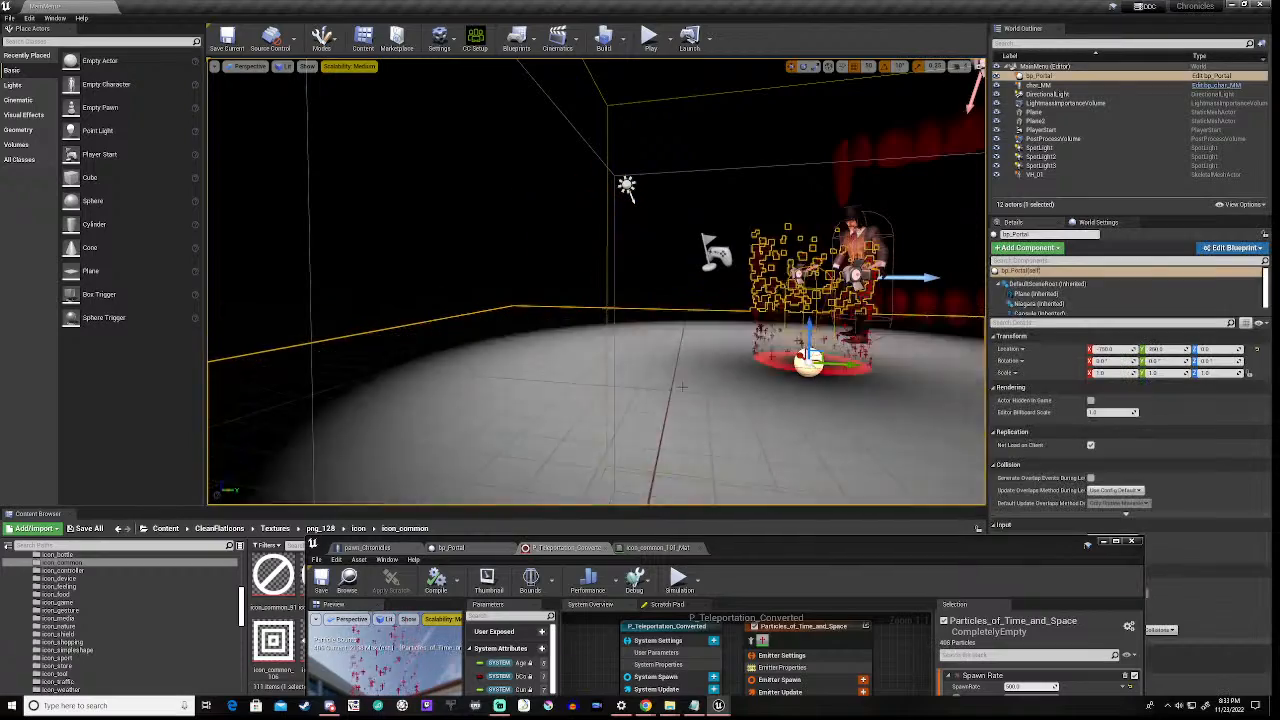
# - Move bp_Portal beside the char_MM character at the edge of the wooden floor and inspect its cross particles up close
pyautogui.moveTo(682, 387); pyautogui.dragTo(750, 400, button='right')
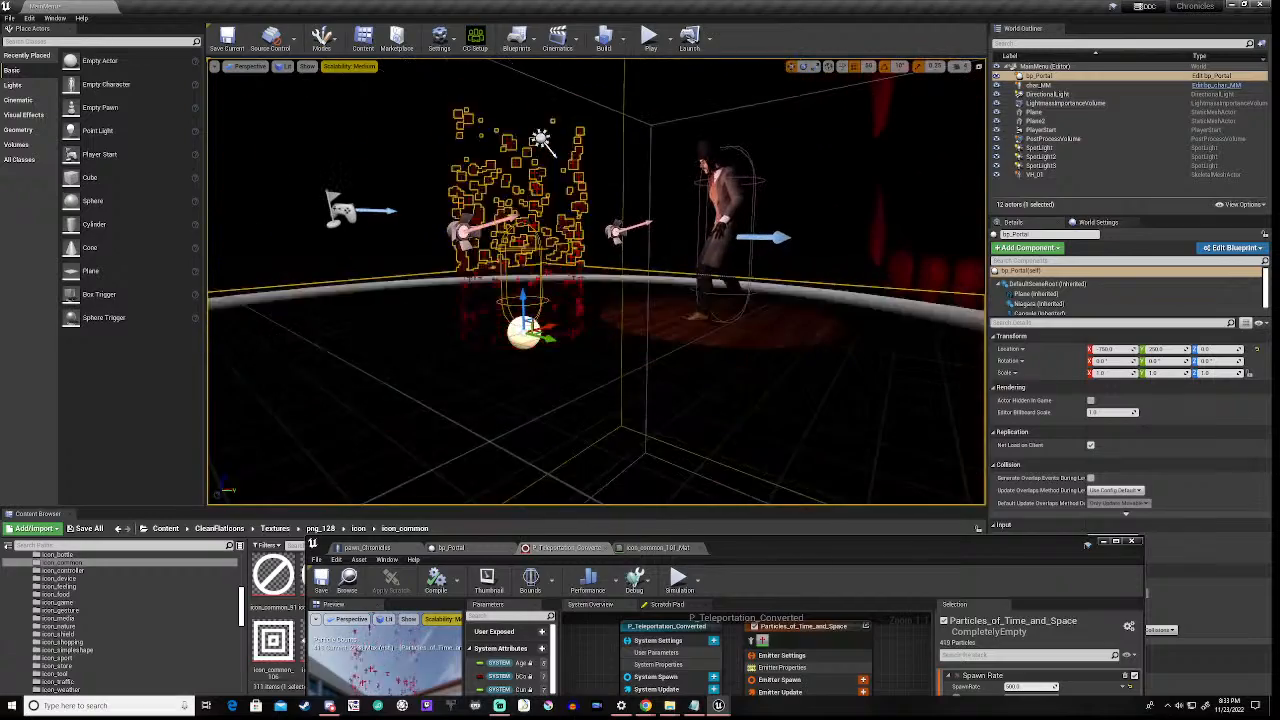
pyautogui.moveTo(549, 326); pyautogui.dragTo(673, 293)
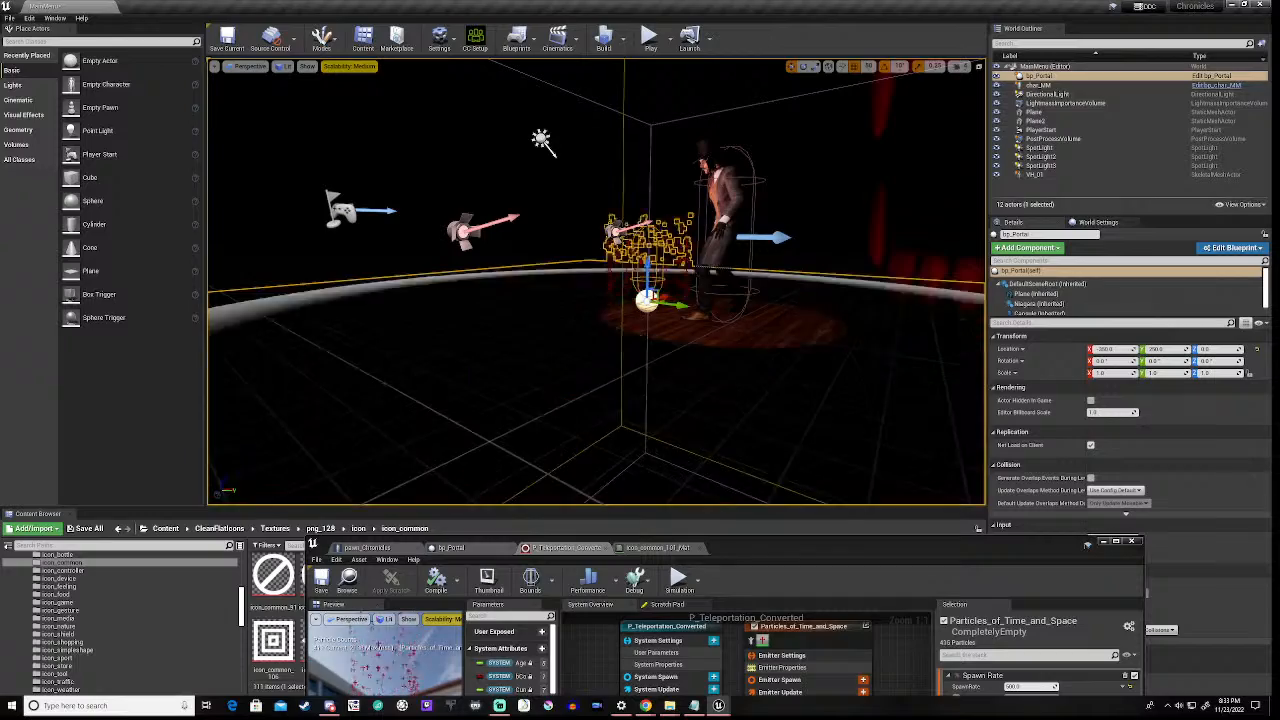
pyautogui.click(723, 216)
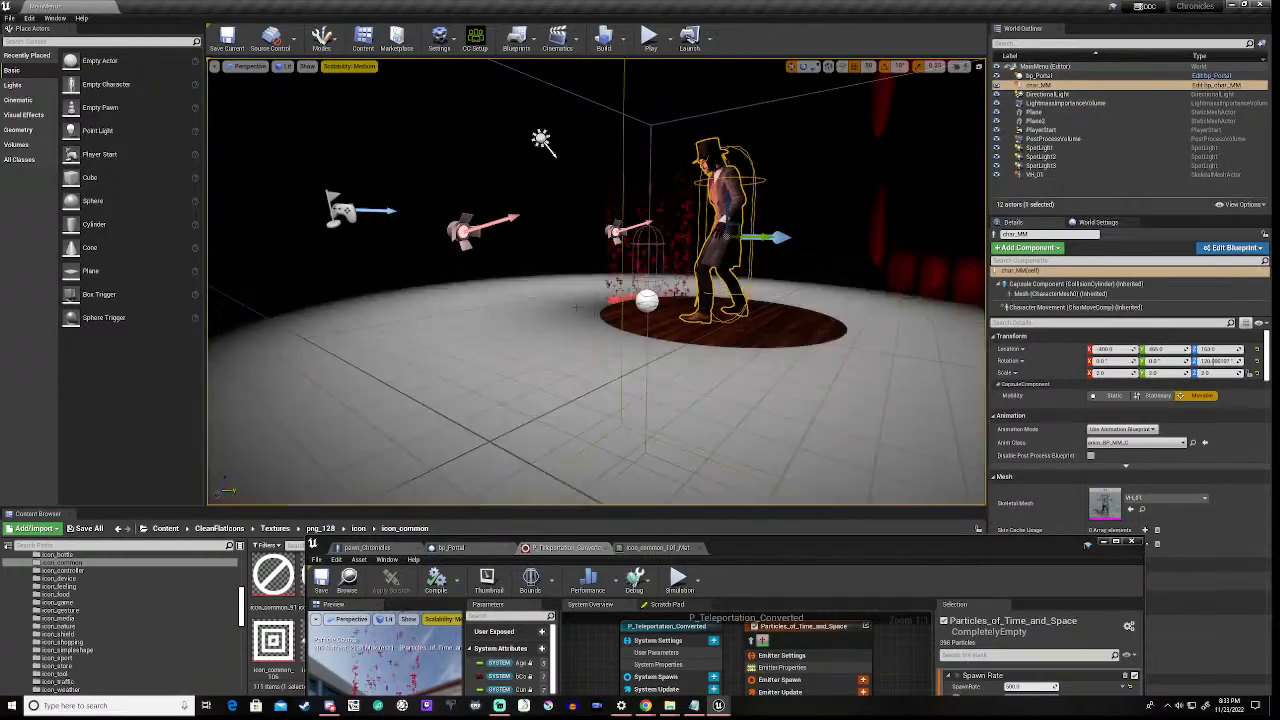
pyautogui.moveTo(723, 216); pyautogui.dragTo(668, 212, button='right')
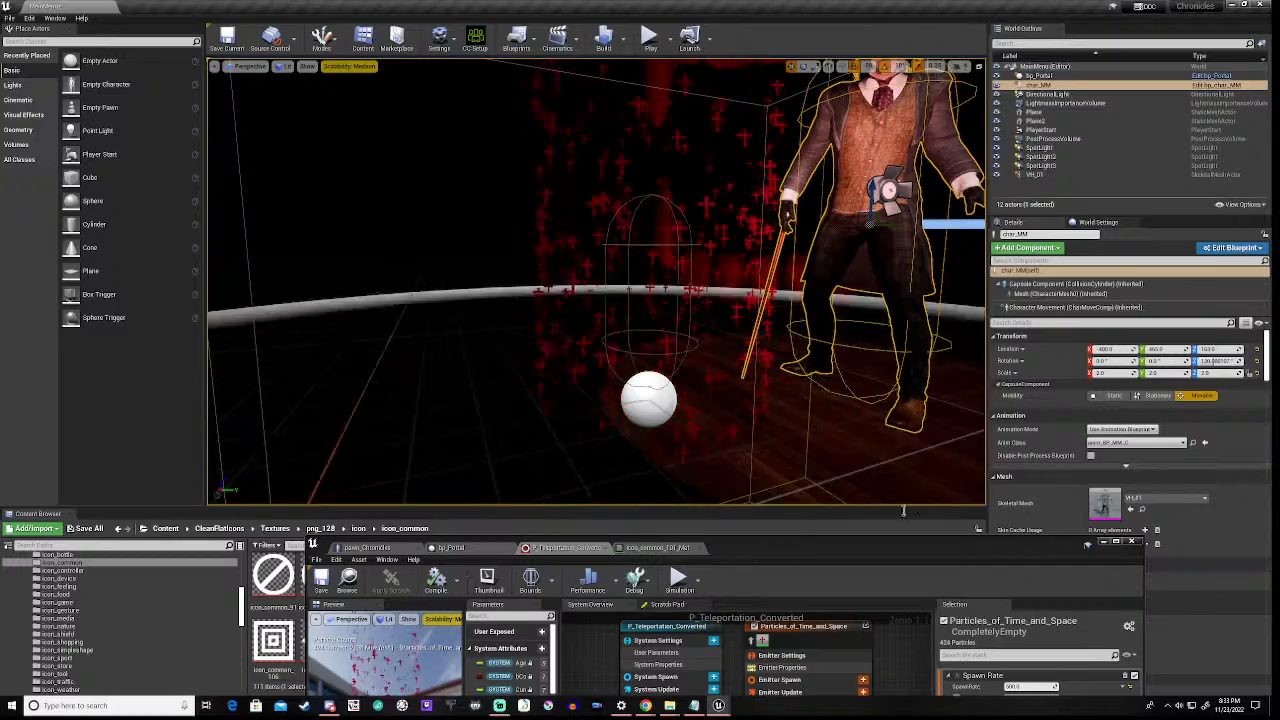
# - In P_Teleportation_Converted, set Initialize Particle's random sprite size to minimum 10 and maximum 25, and view the crosses in the level
pyautogui.moveTo(901, 541); pyautogui.dragTo(890, 216)
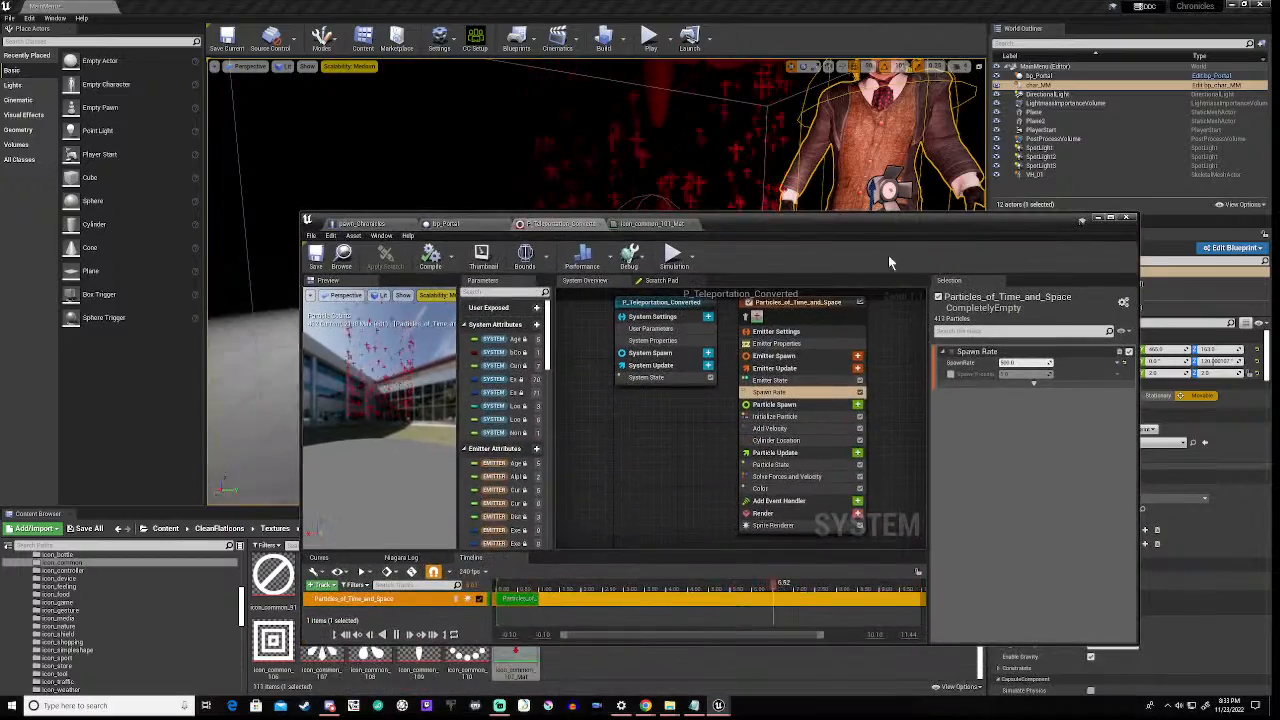
pyautogui.click(766, 416)
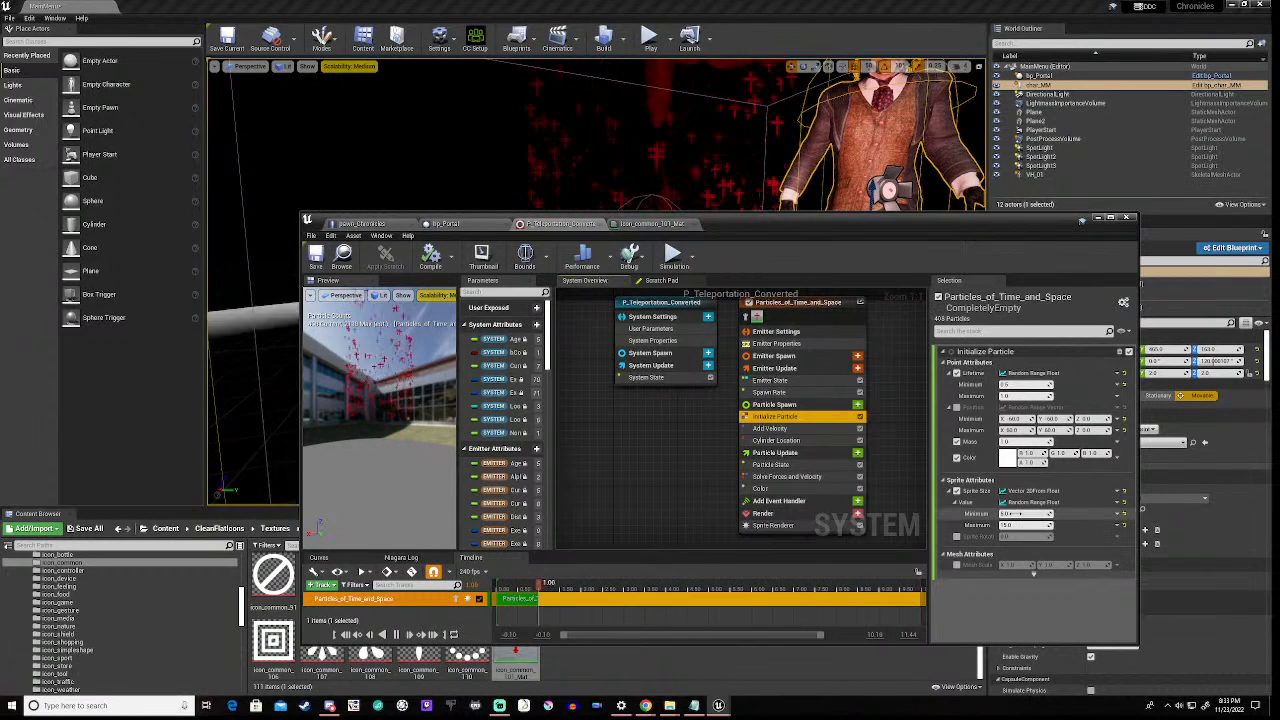
pyautogui.write('1')
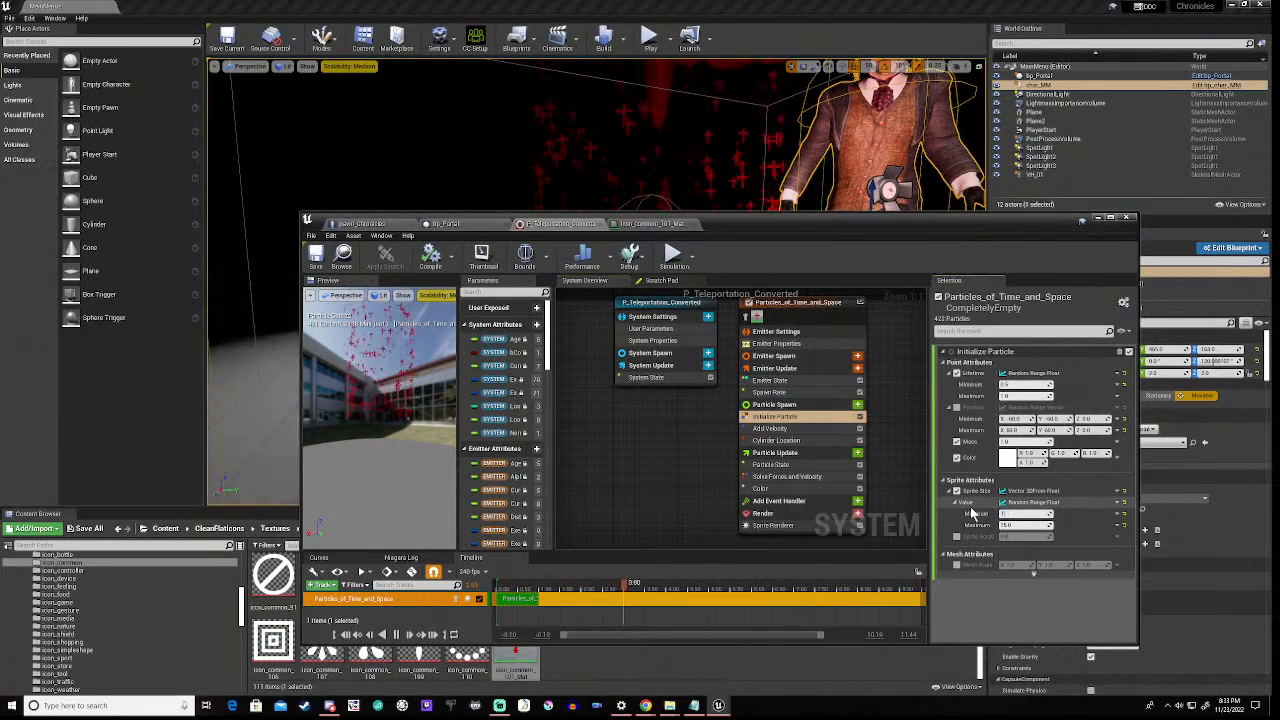
pyautogui.write('0')
pyautogui.click(1009, 525)
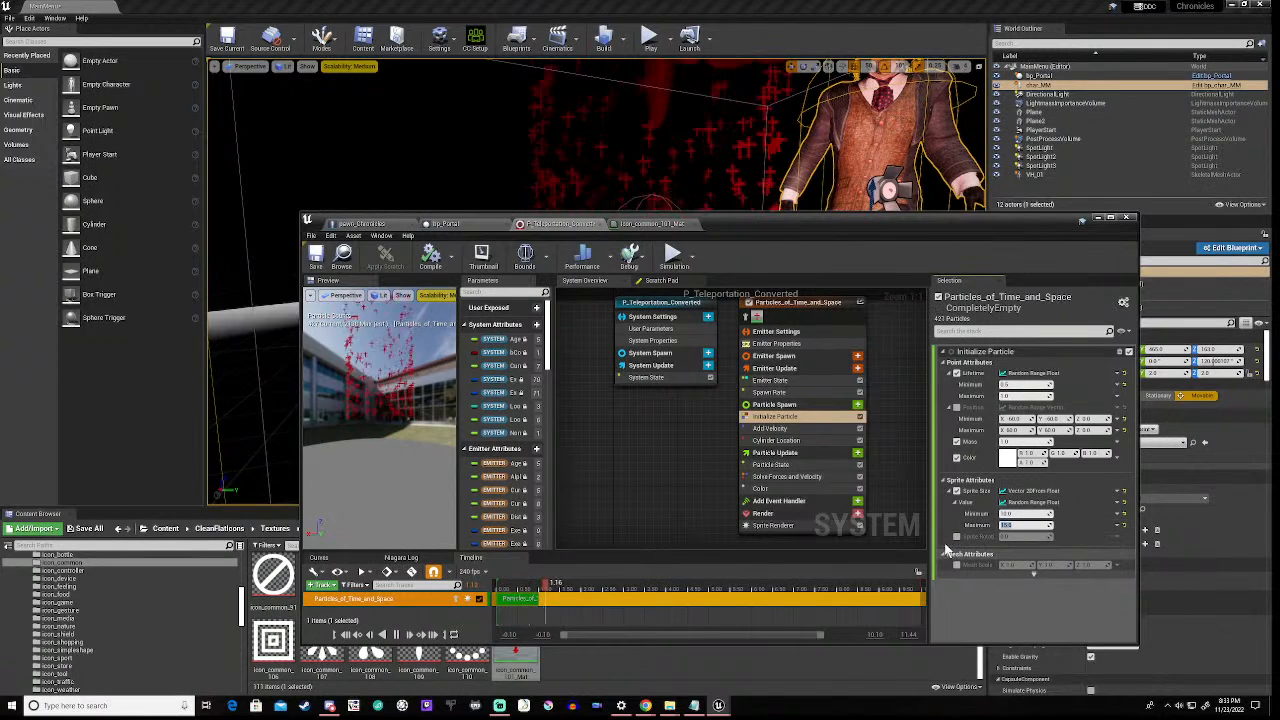
pyautogui.write('25')
pyautogui.press('Return')
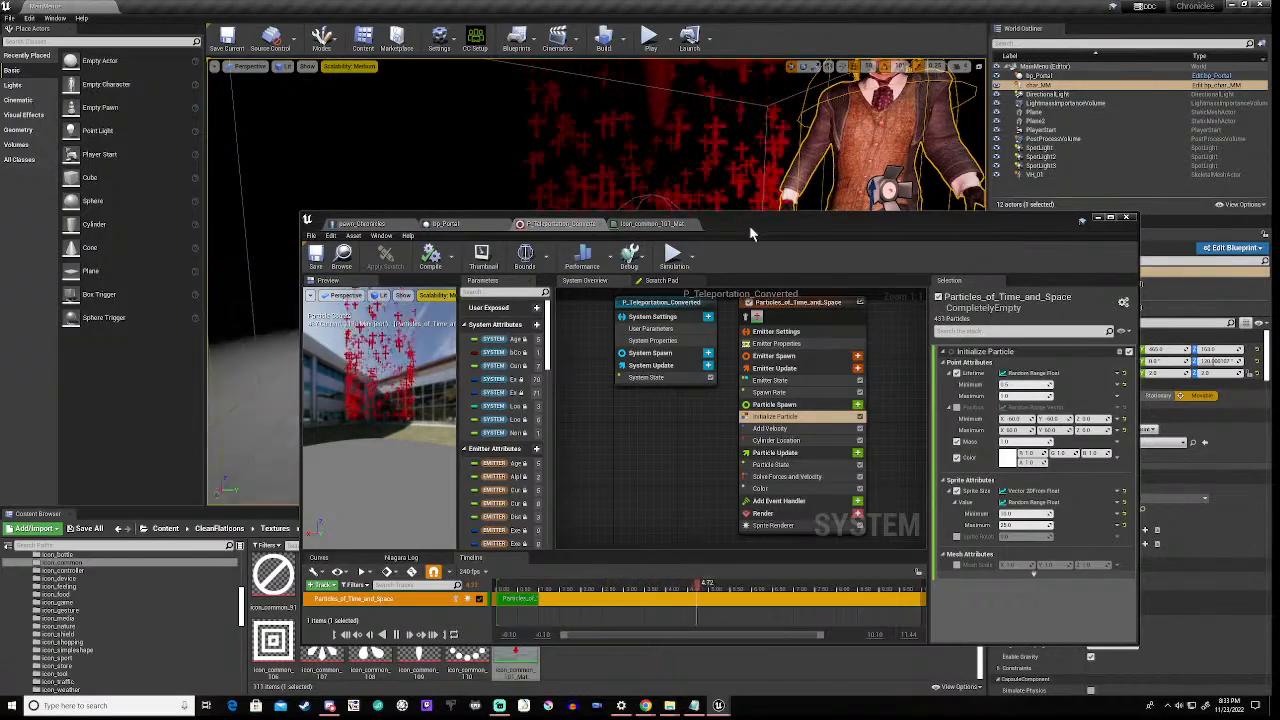
pyautogui.moveTo(752, 231); pyautogui.dragTo(737, 529)
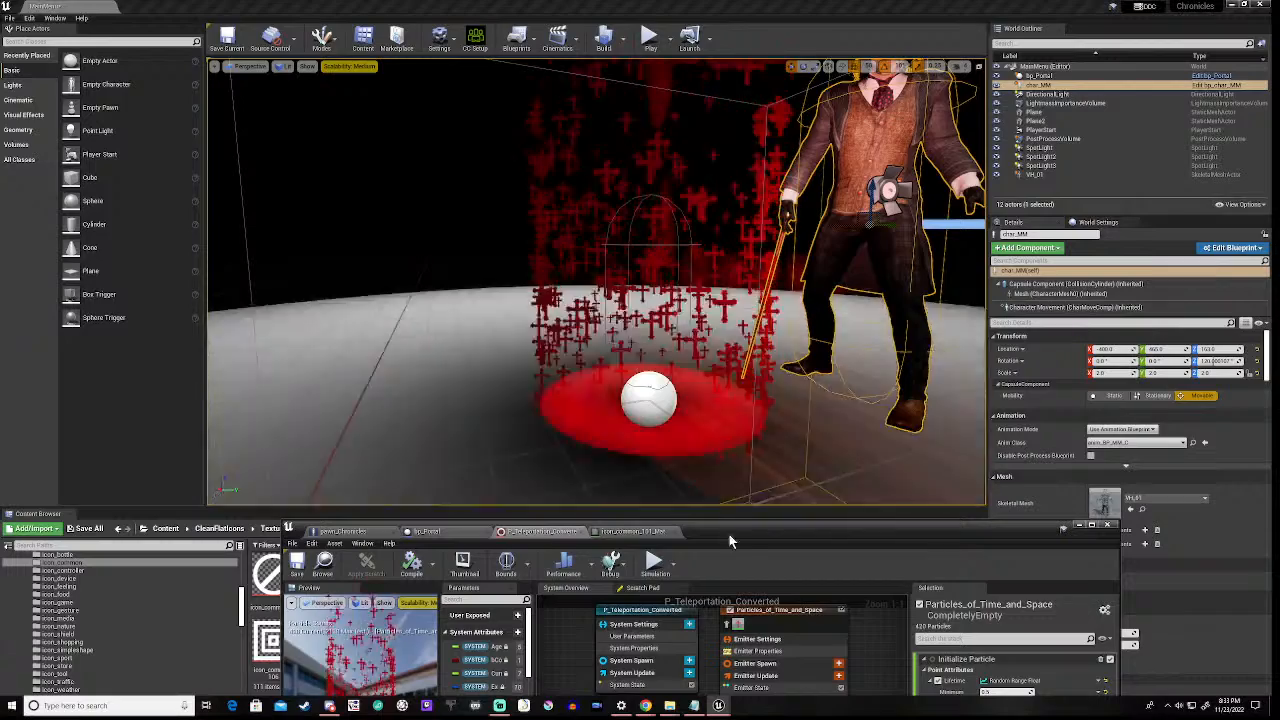
# - Set the Particles_of_Time_and_Space emitter's Spawn Rate to 250 and save the particle system
pyautogui.moveTo(777, 527); pyautogui.dragTo(775, 231)
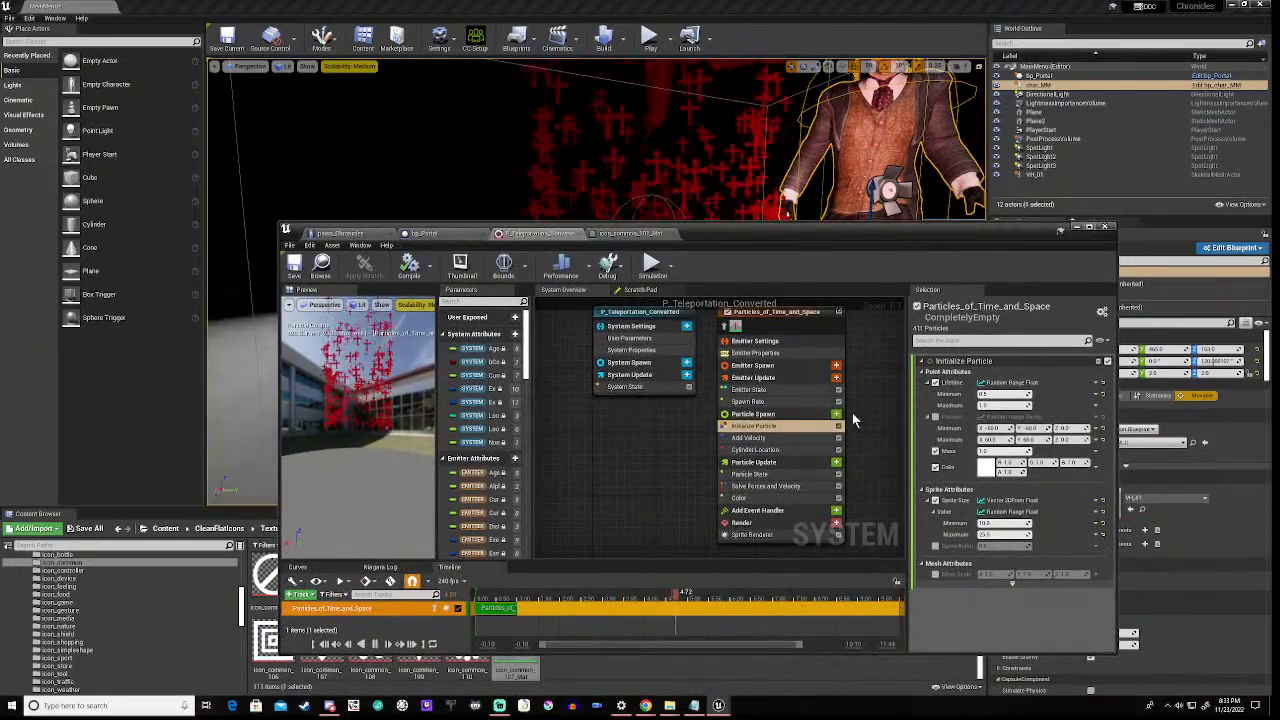
pyautogui.click(778, 402)
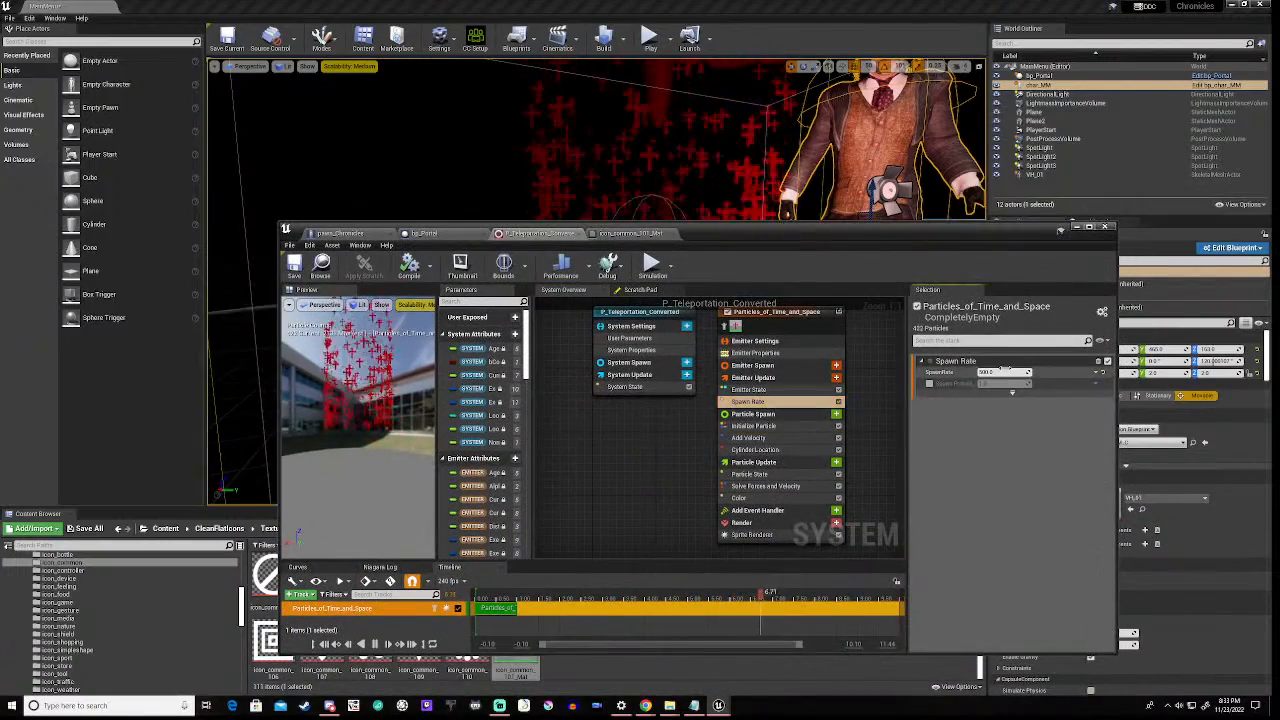
pyautogui.click(987, 373)
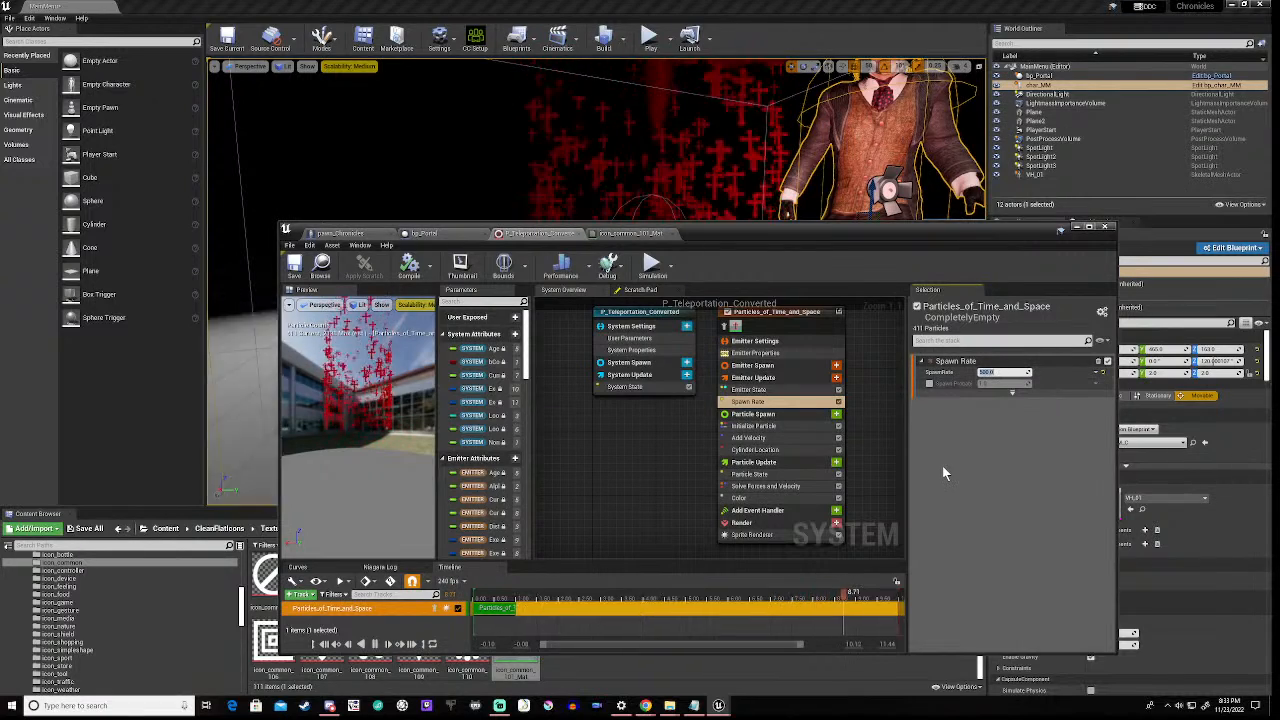
pyautogui.write('250')
pyautogui.press('Return')
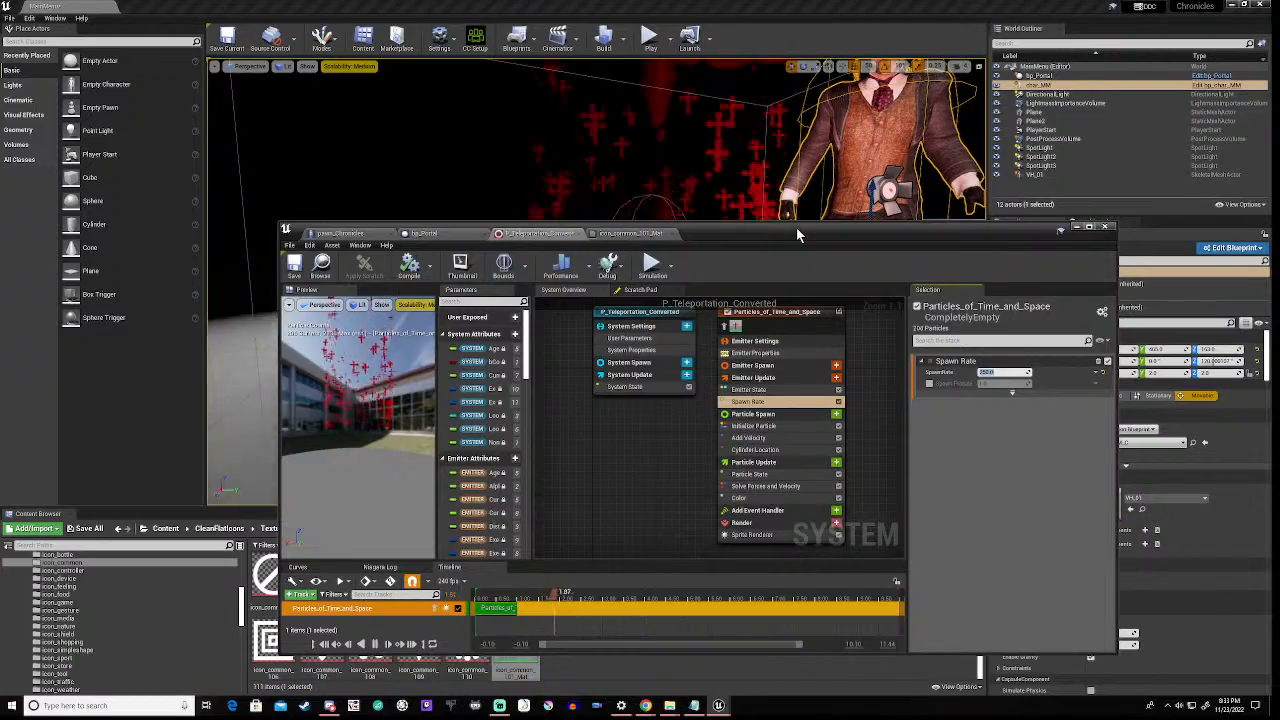
pyautogui.moveTo(796, 229); pyautogui.dragTo(779, 406)
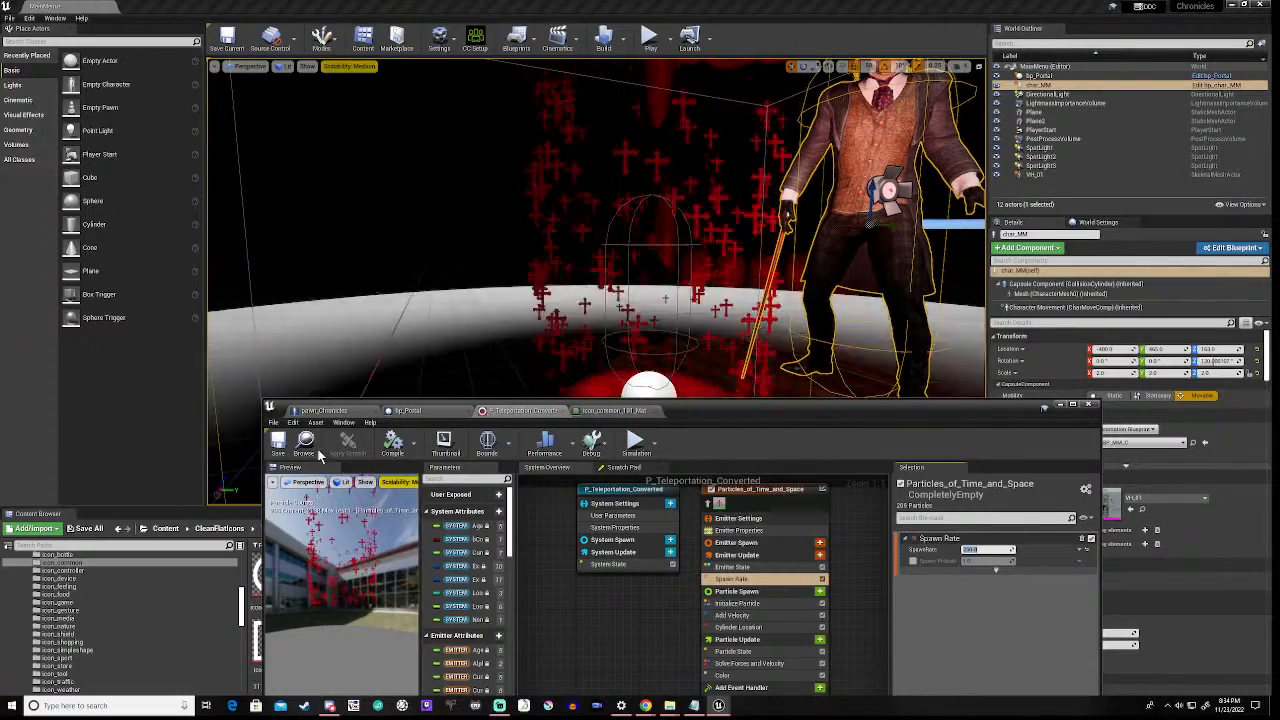
pyautogui.click(280, 450)
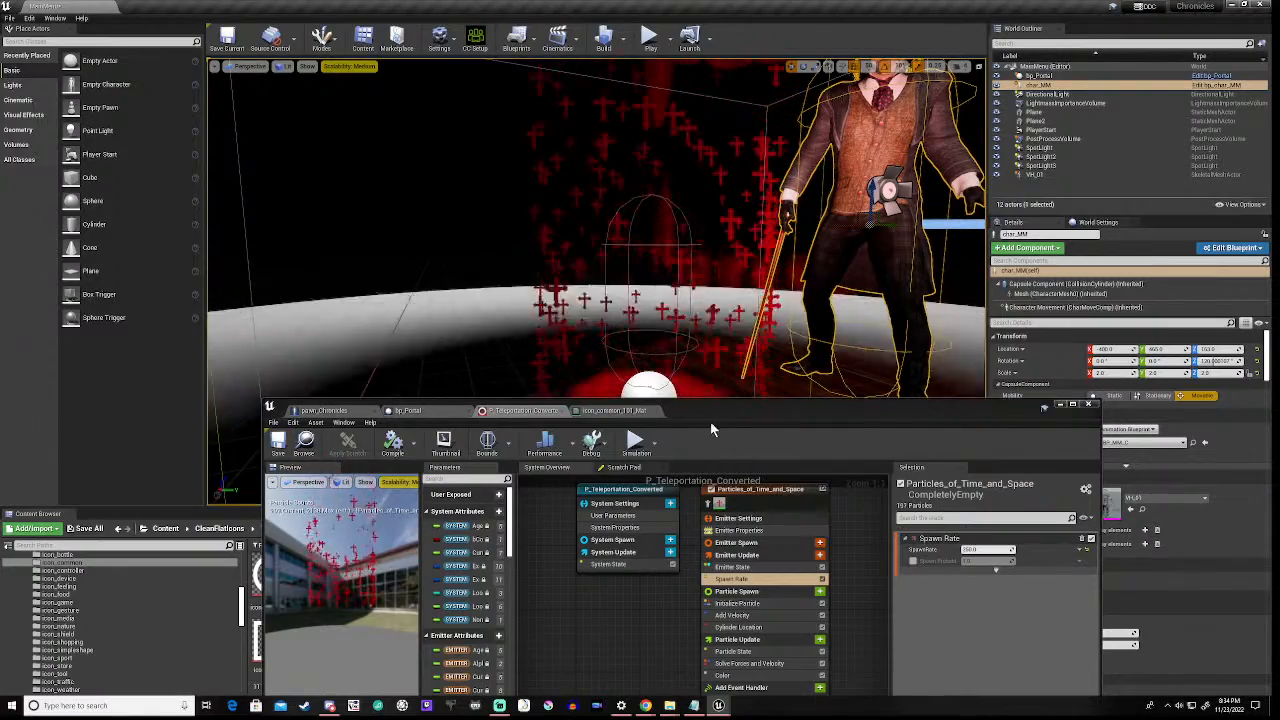
# - Delete bp_Portal from the MainMenu level and minimize the asset editor window
pyautogui.moveTo(741, 405); pyautogui.dragTo(799, 480)
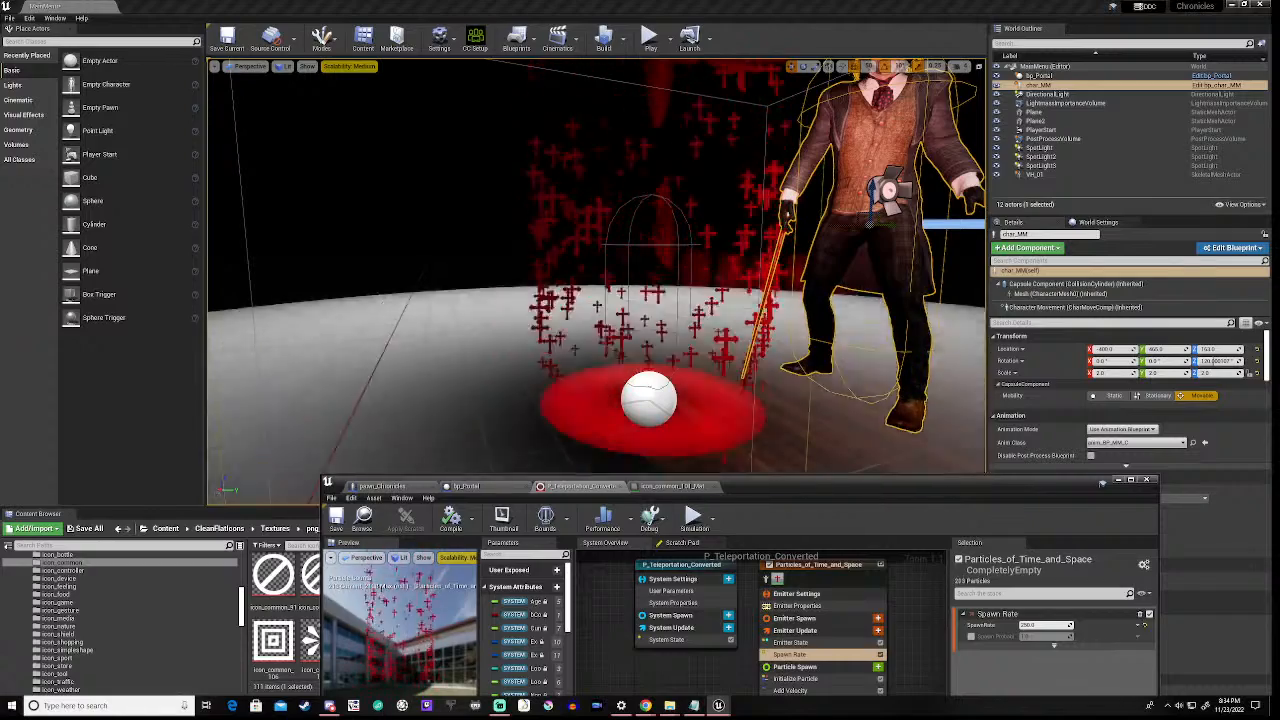
pyautogui.click(649, 399)
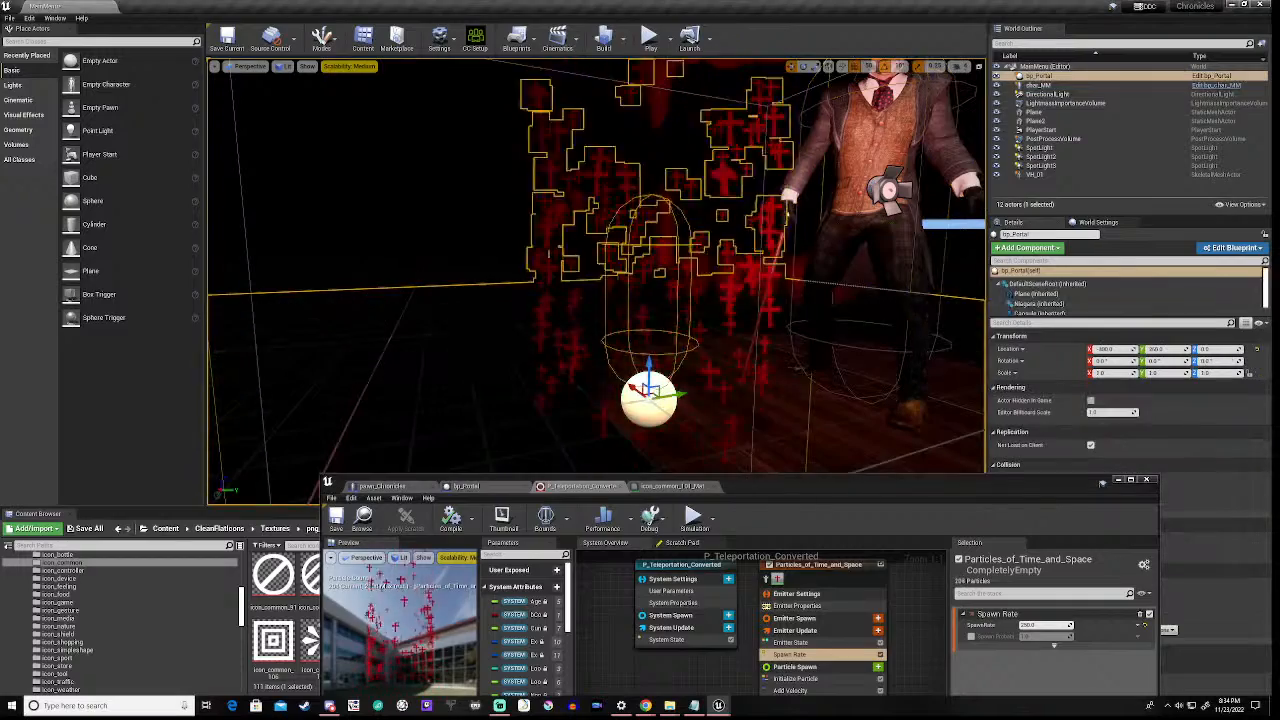
pyautogui.press('Delete')
pyautogui.moveTo(765, 485); pyautogui.dragTo(794, 237)
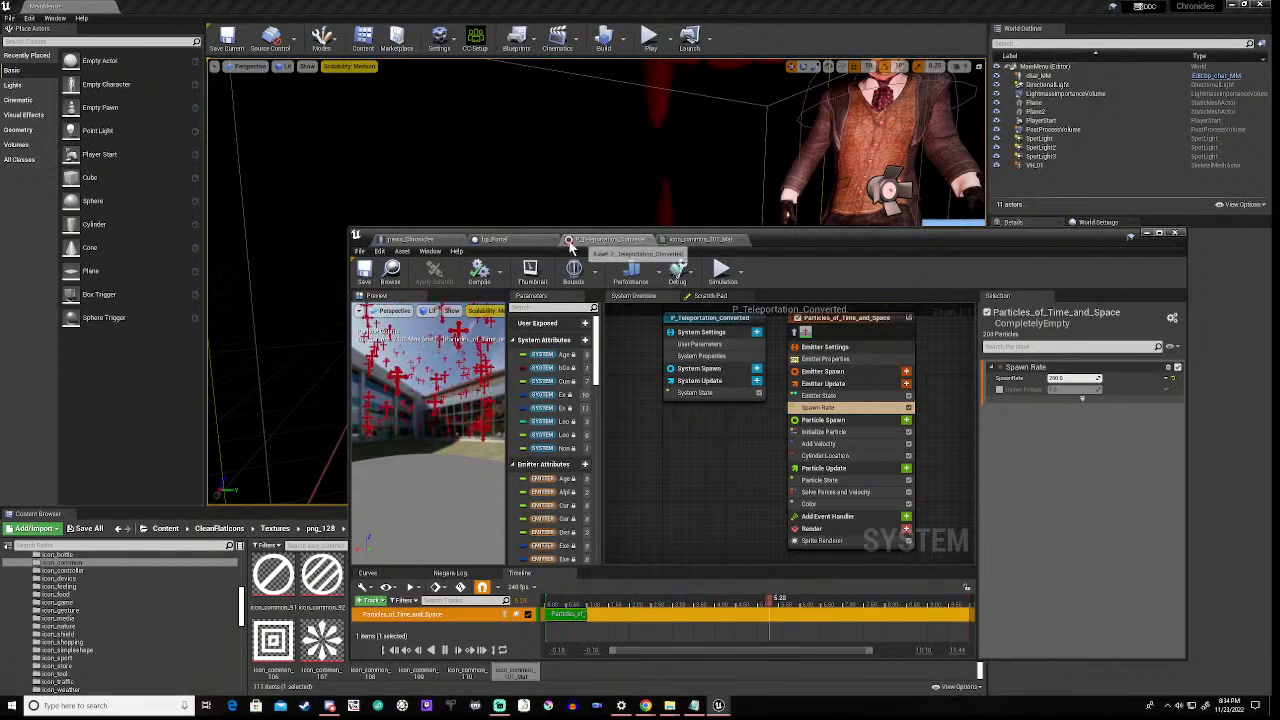
pyautogui.click(1148, 234)
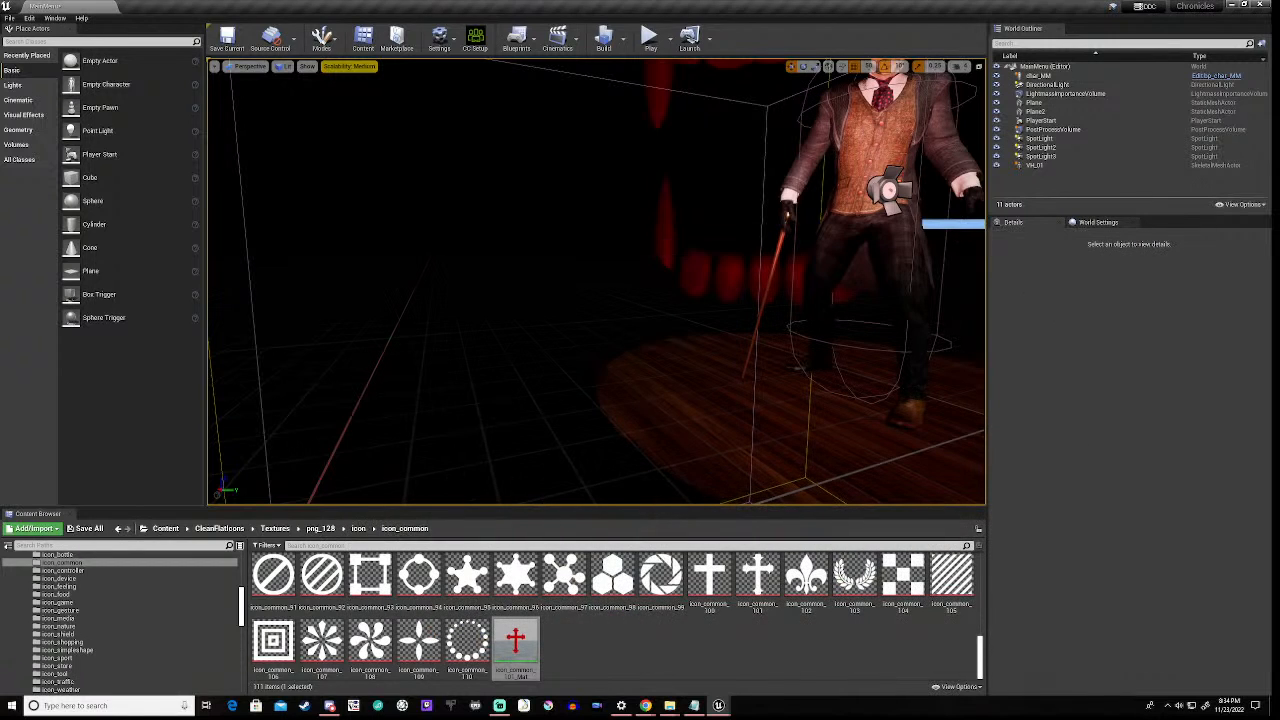
# - Collapse the CleanFlatIcons folder and open the bp_FlameTrap blueprint from the flames folder under Blueprints/Traps
pyautogui.scroll(2, 73, 632)
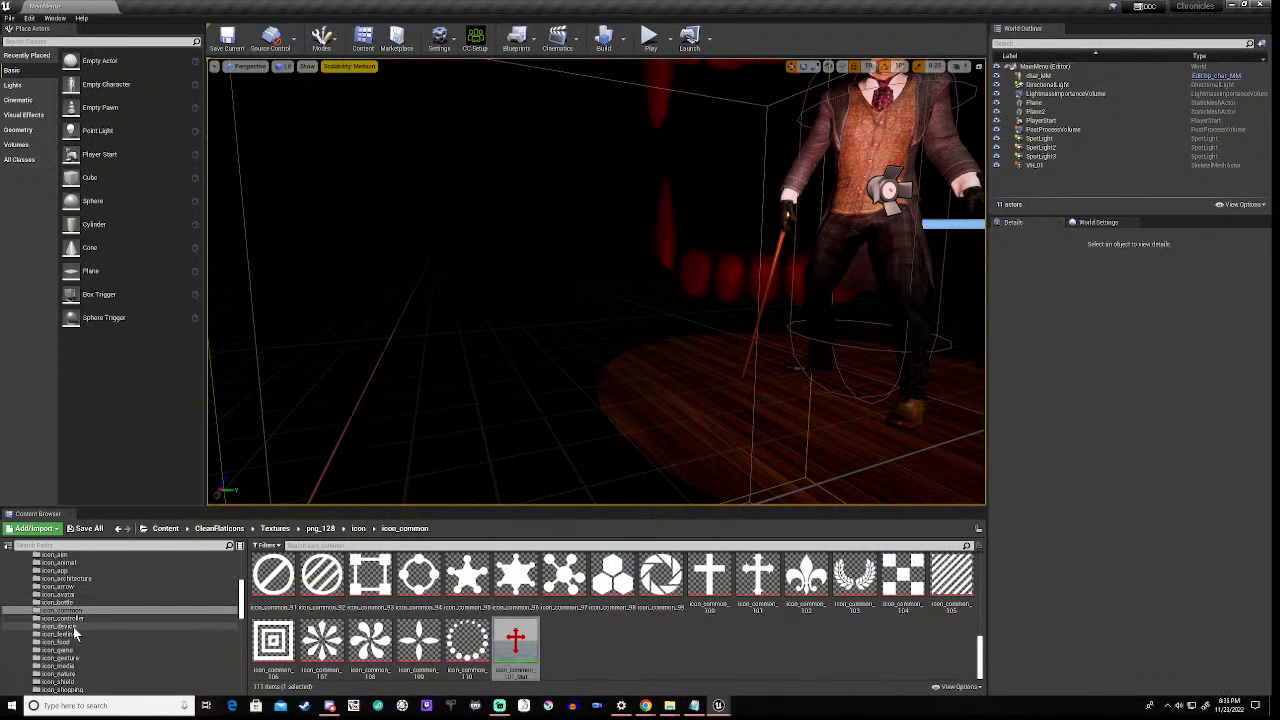
pyautogui.scroll(4, 27, 622)
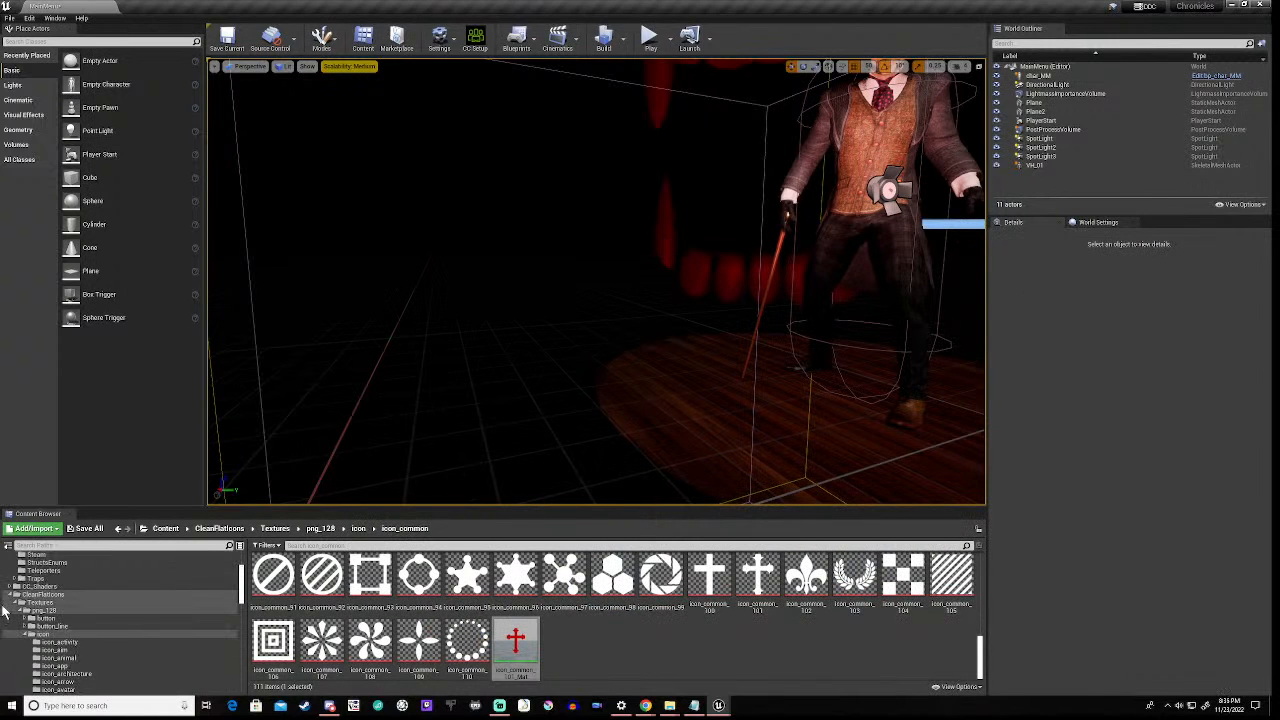
pyautogui.click(10, 595)
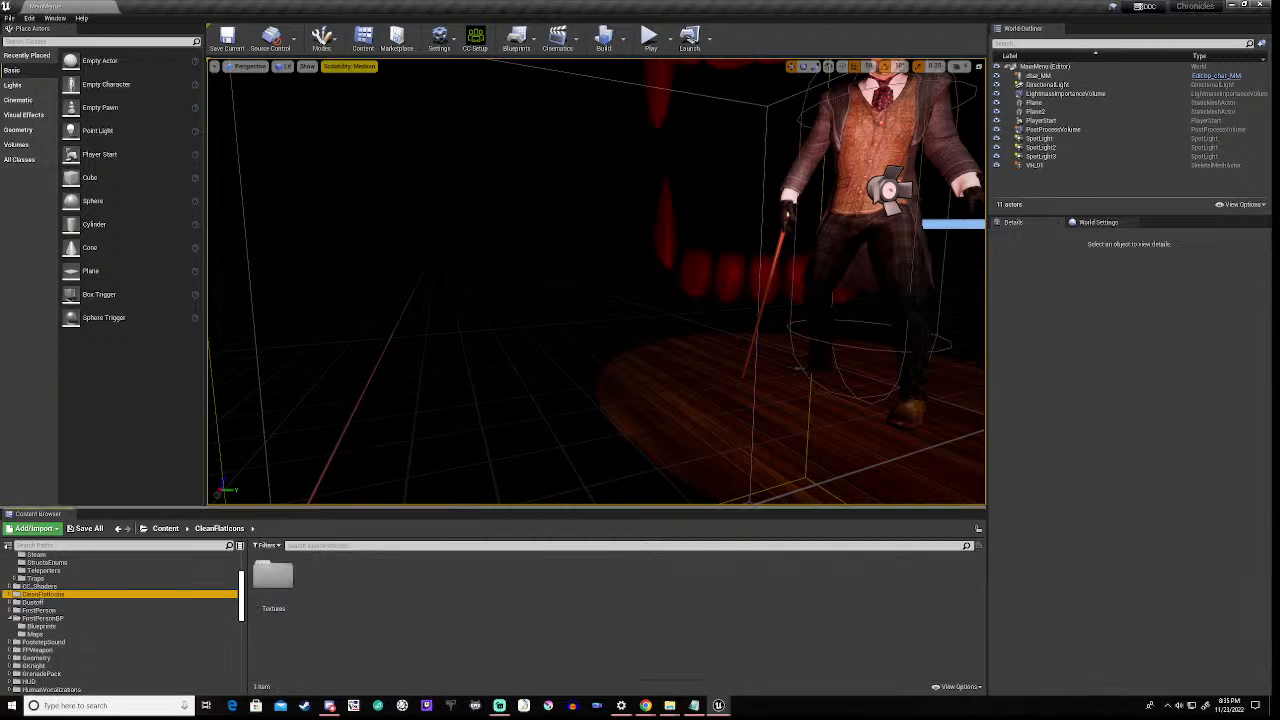
pyautogui.moveTo(562, 420); pyautogui.dragTo(562, 420, button='right')
pyautogui.press('s')
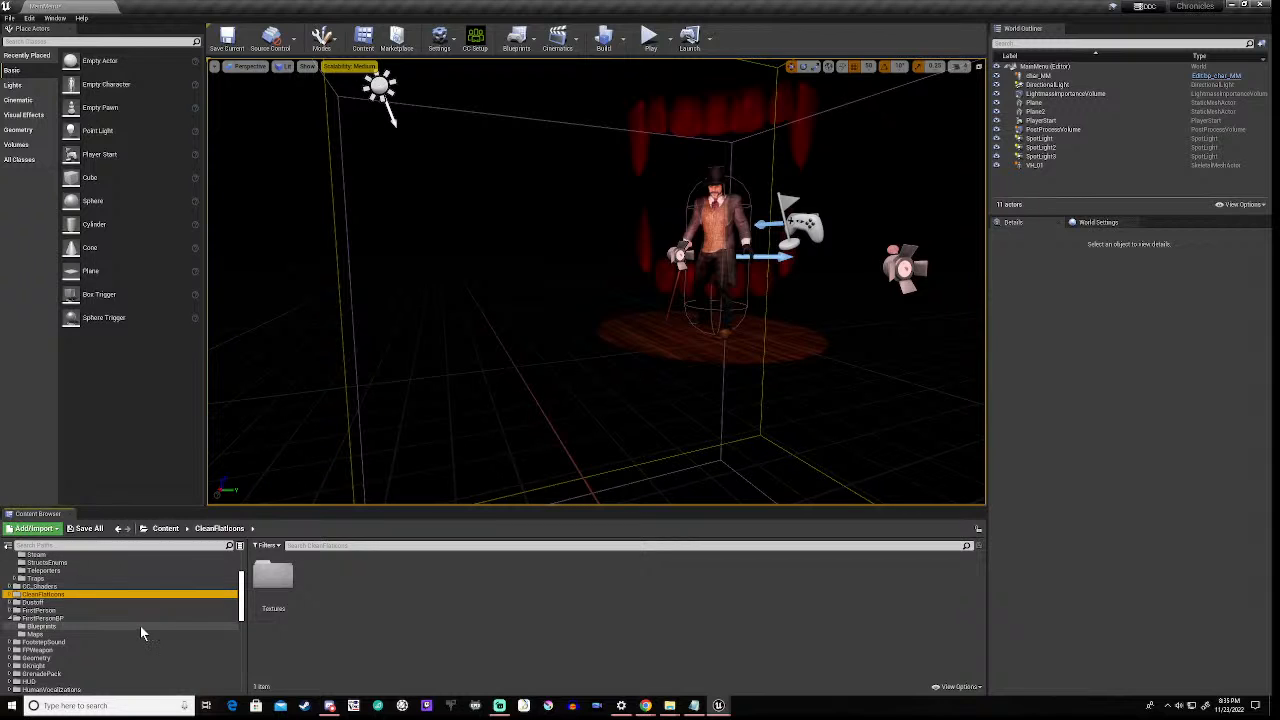
pyautogui.scroll(3, 140, 625)
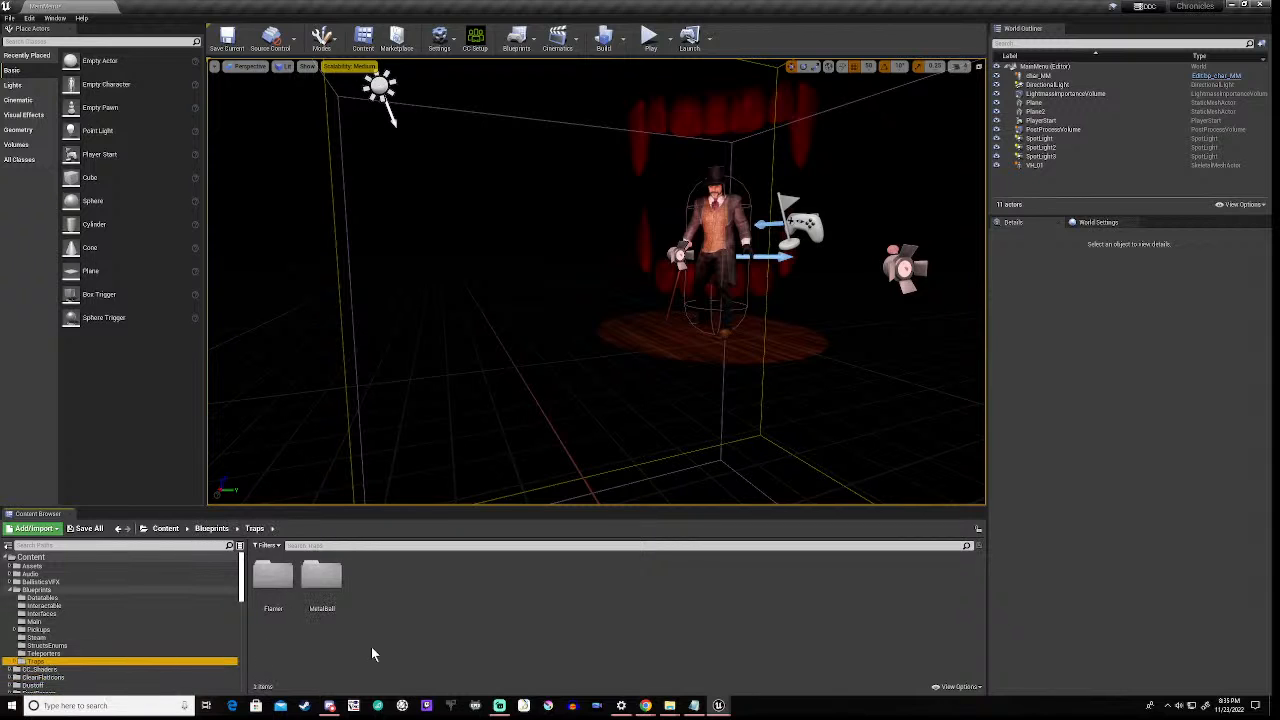
pyautogui.doubleClick(277, 592)
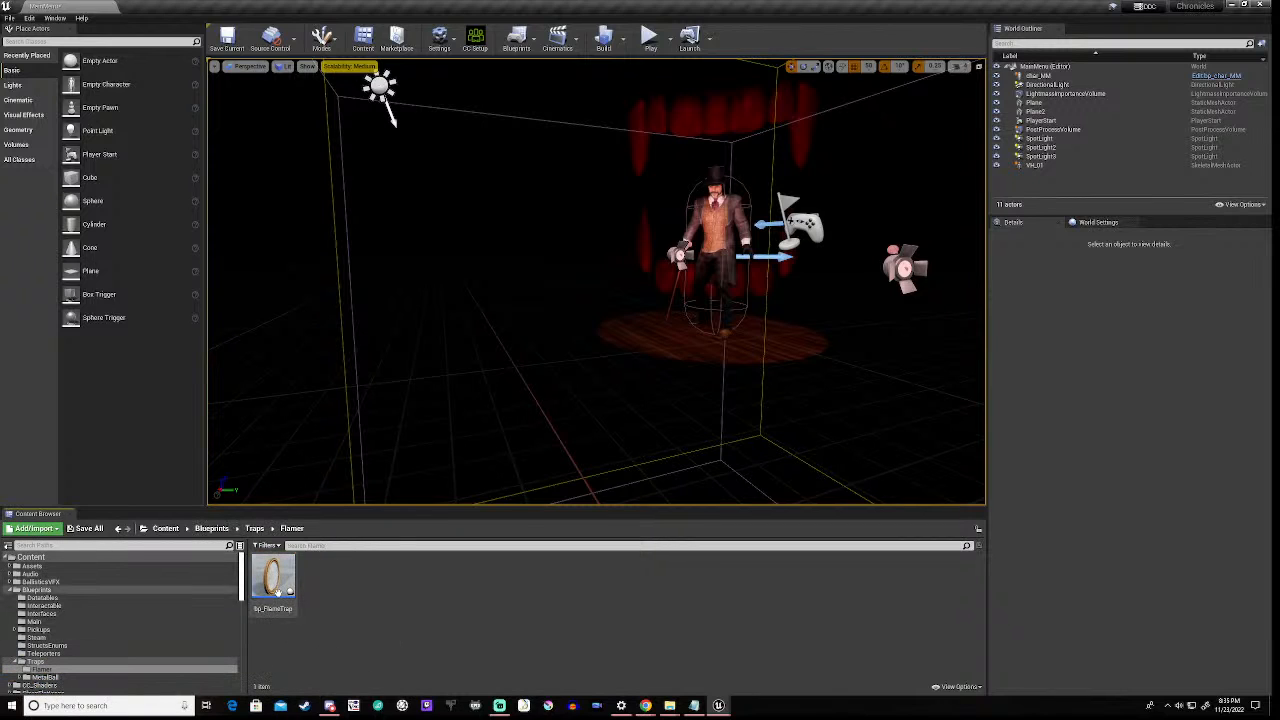
pyautogui.doubleClick(274, 588)
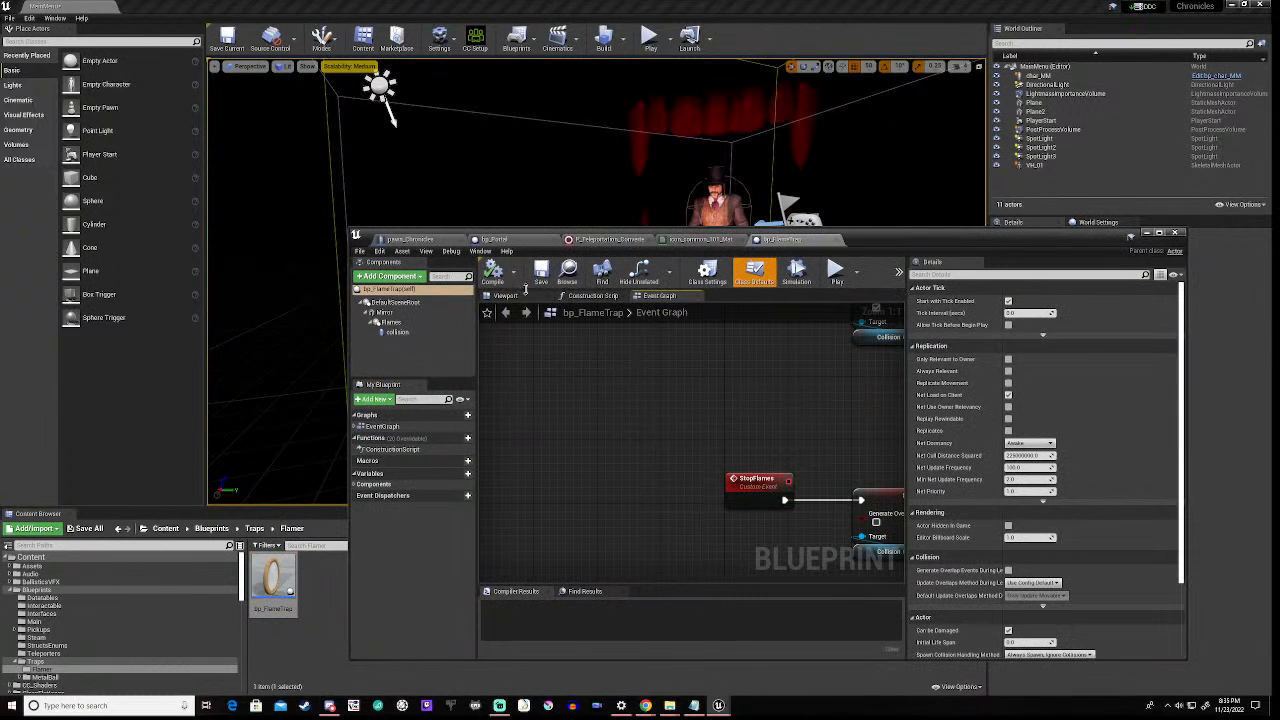
# - Show bp_FlameTrap's 3D preview and frame the whole flame jet with its collision capsule
pyautogui.click(530, 299)
pyautogui.press('w')
pyautogui.moveTo(628, 428); pyautogui.dragTo(628, 428, button='right')
pyautogui.press('s')
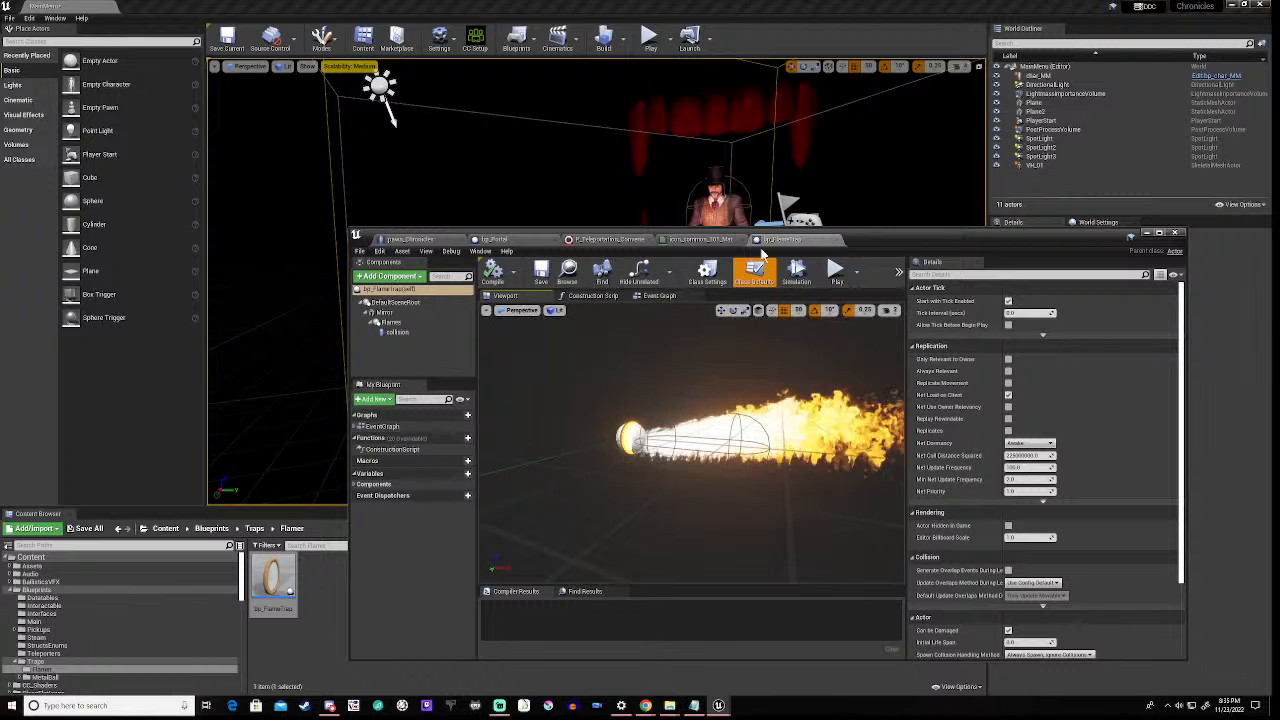
pyautogui.moveTo(882, 233); pyautogui.dragTo(837, 253)
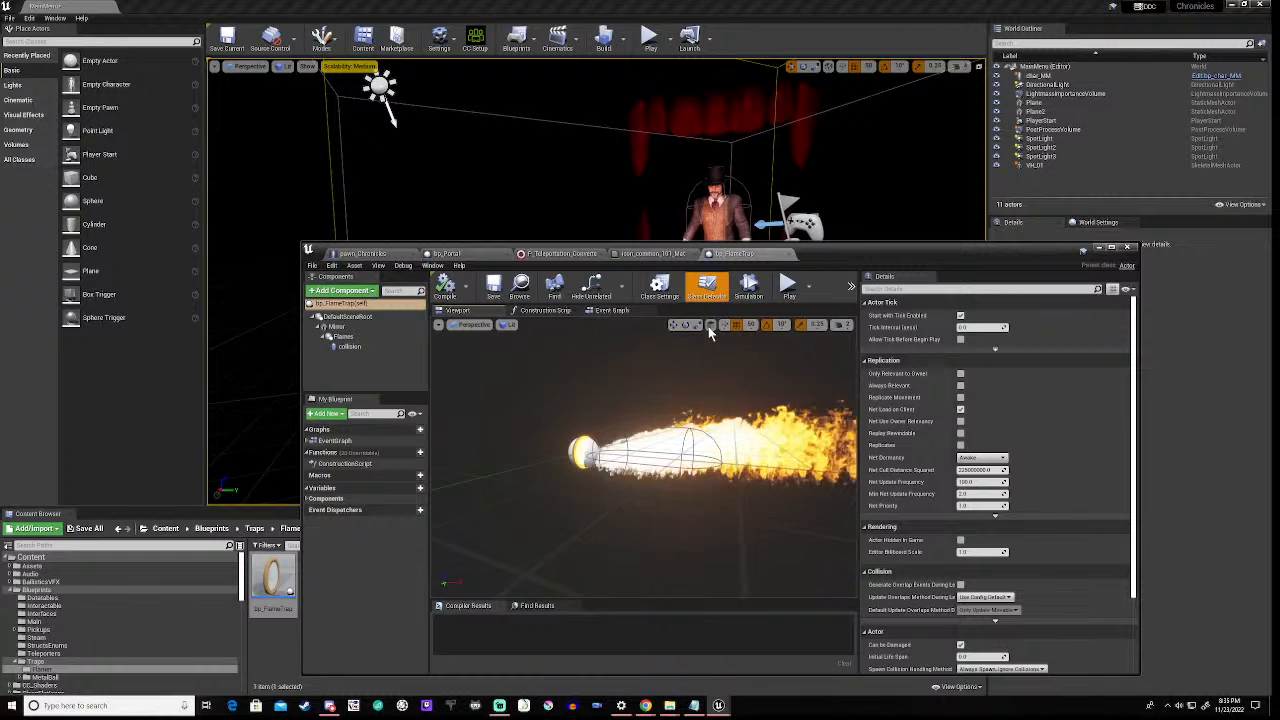
# - Simulate bp_FlameTrap, examine its mirror and flame jet from near and far, and stop the simulation
pyautogui.click(750, 288)
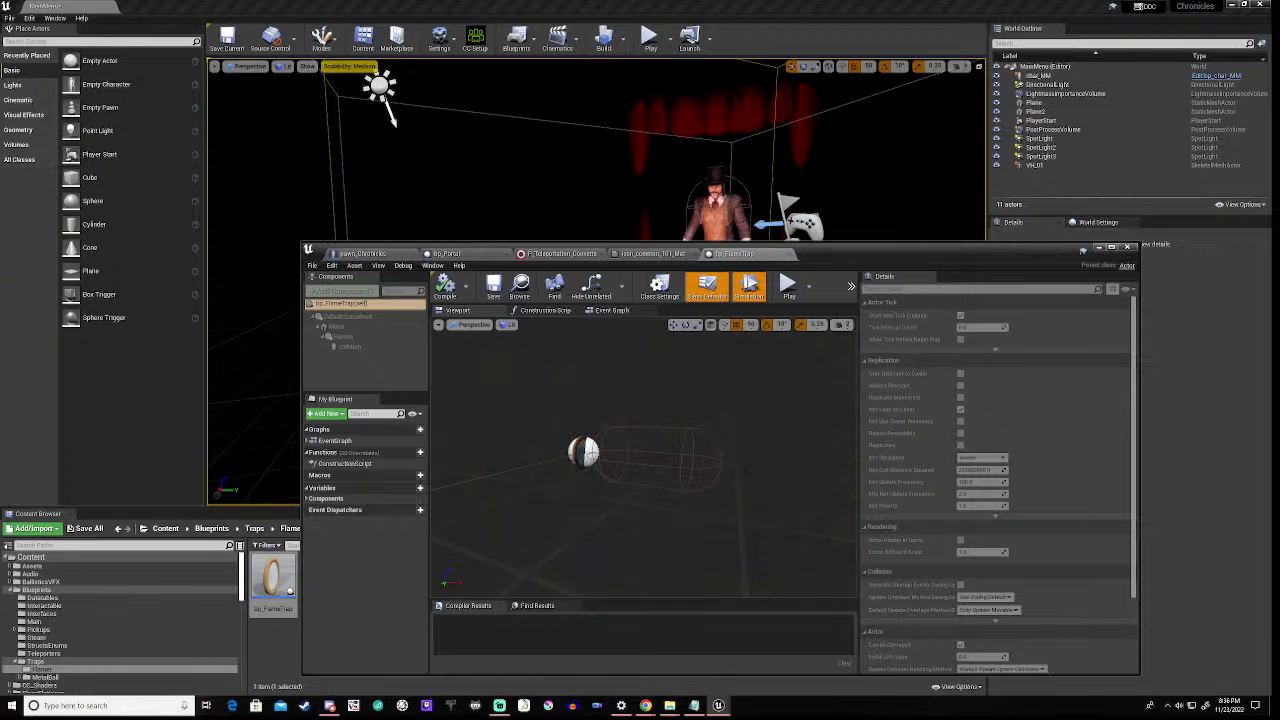
pyautogui.moveTo(590, 455); pyautogui.dragTo(600, 560, button='right')
pyautogui.moveTo(505, 485)
pyautogui.mouseDown(button='right')
pyautogui.moveTo(510, 430)
pyautogui.moveTo(505, 485)
pyautogui.moveTo(530, 485)
pyautogui.moveTo(495, 478)
pyautogui.moveTo(509, 485)
pyautogui.mouseUp(button='right')
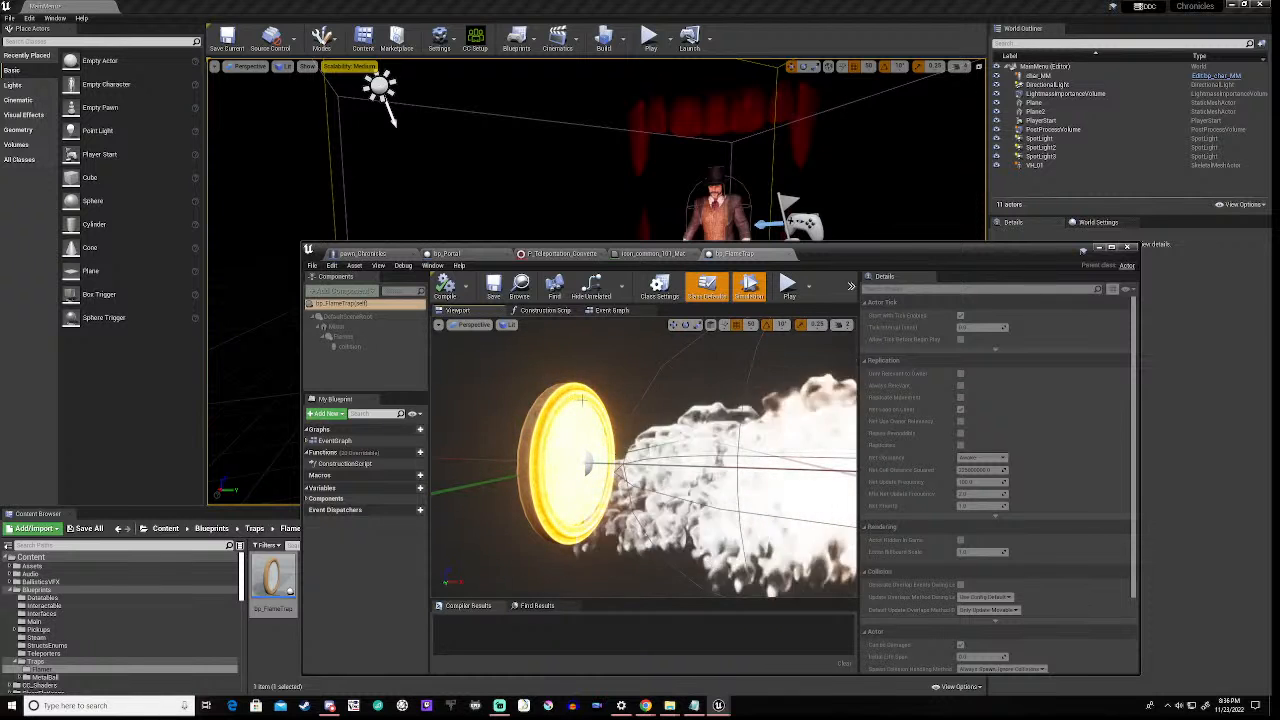
pyautogui.scroll(-5, 569, 467)
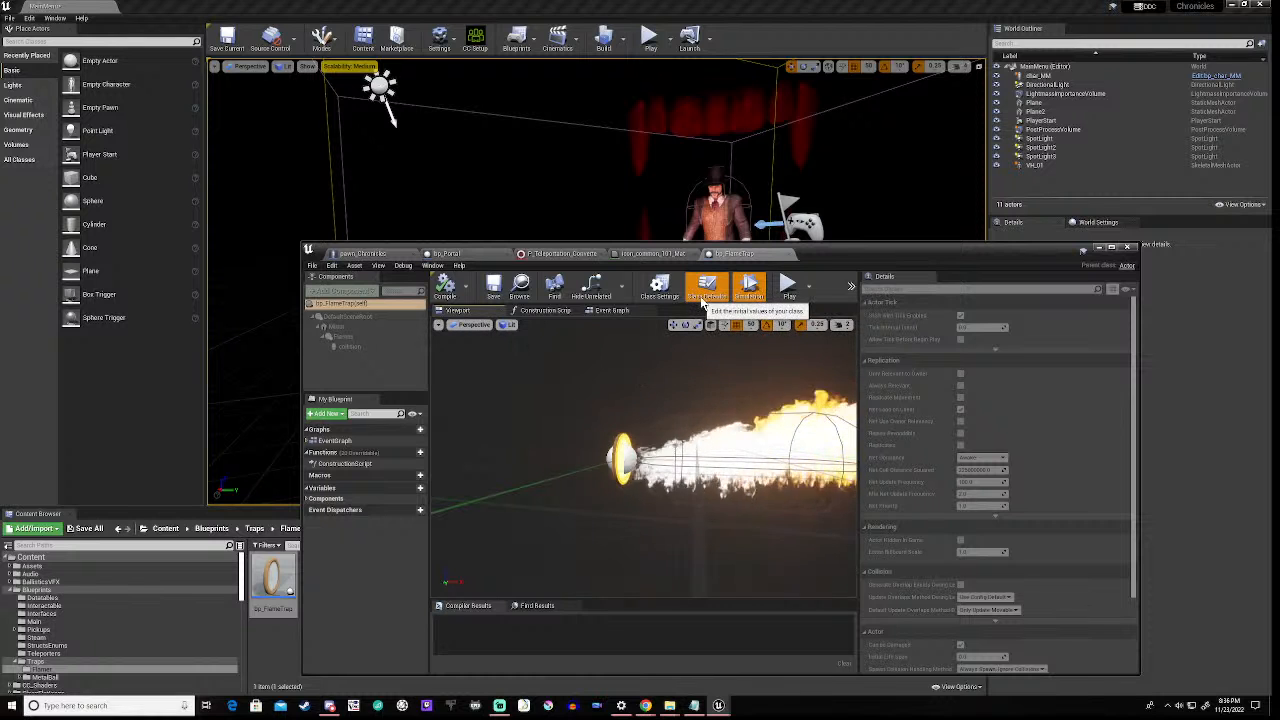
pyautogui.click(749, 288)
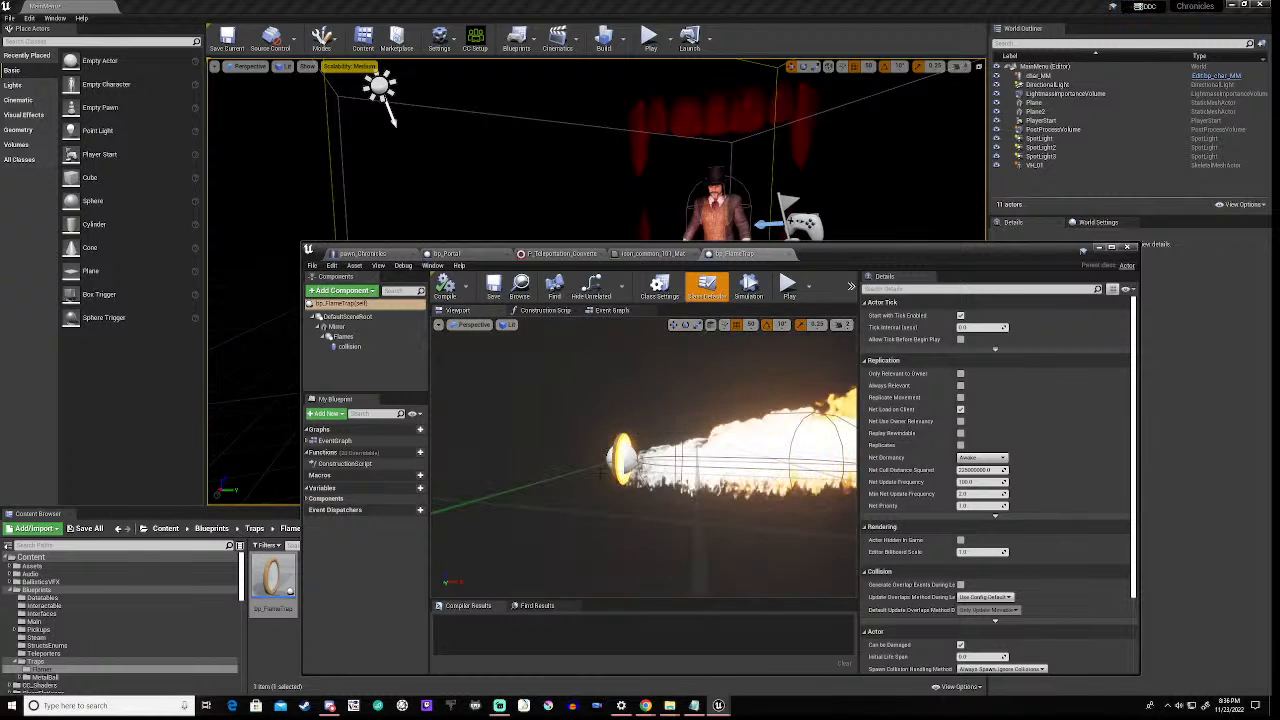
# - Turn off Auto Activate on the Flames component of bp_FlameTrap
pyautogui.scroll(-3, 933, 513)
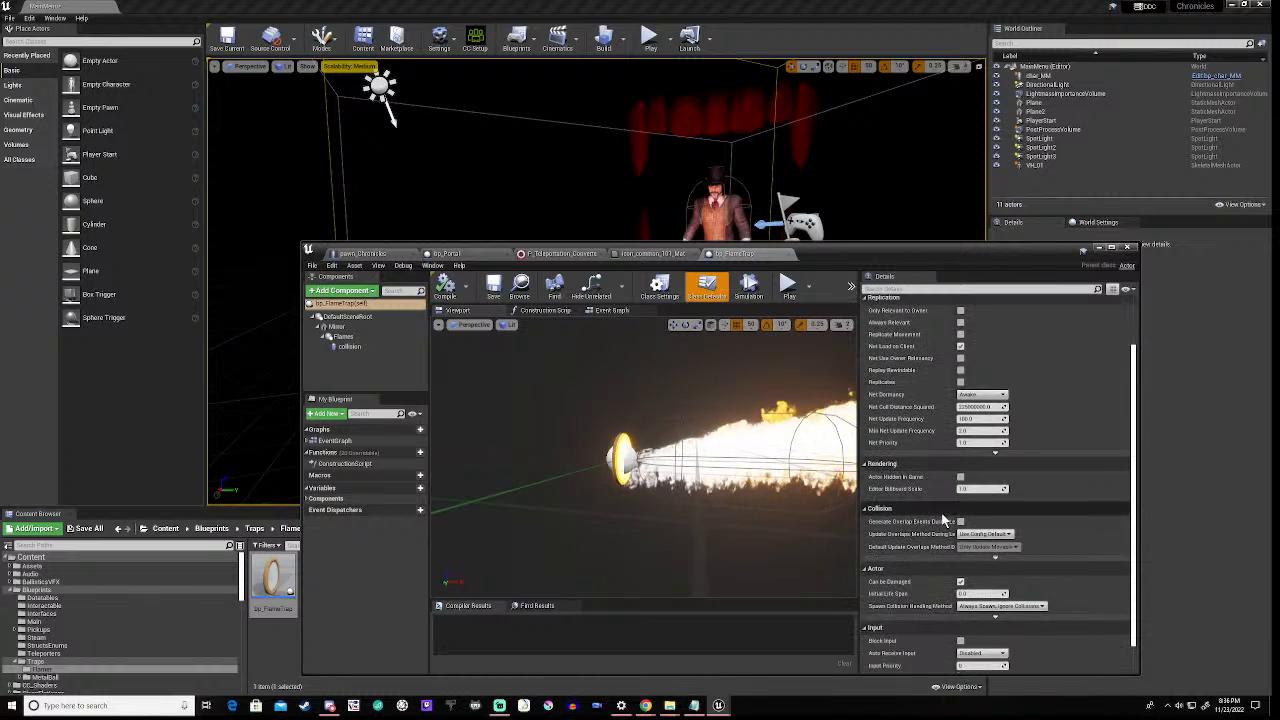
pyautogui.click(345, 339)
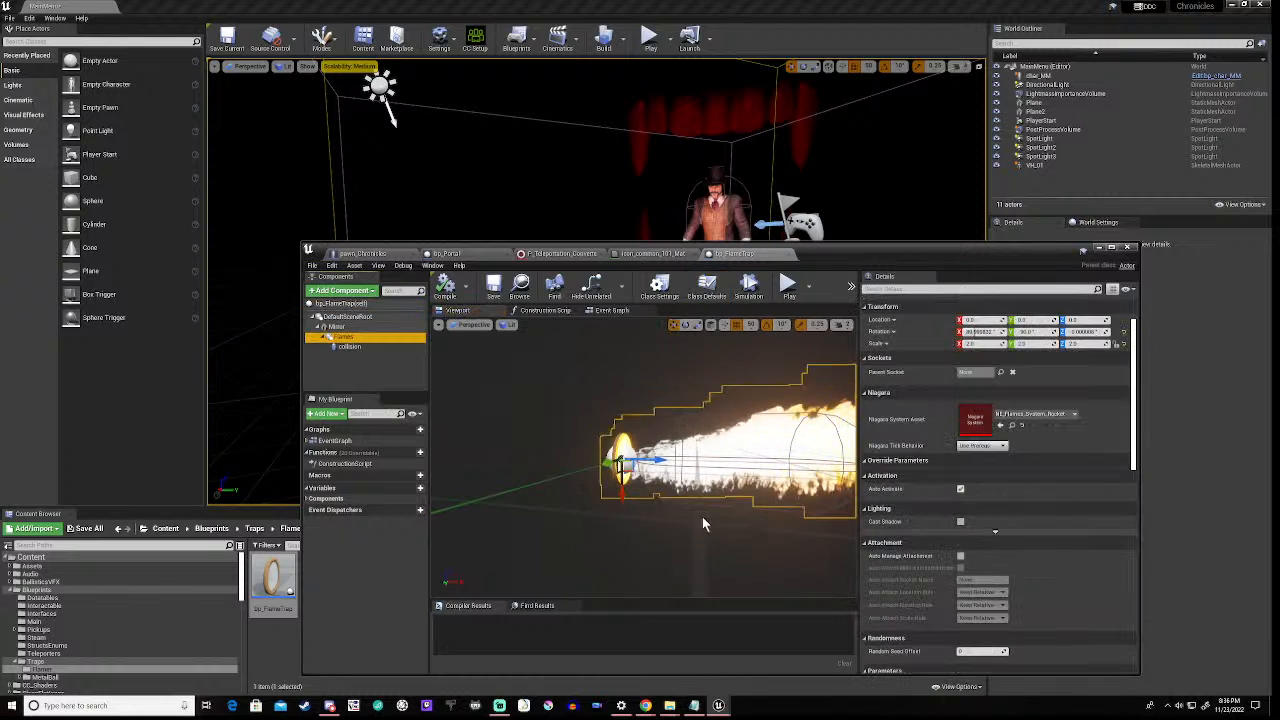
pyautogui.click(960, 489)
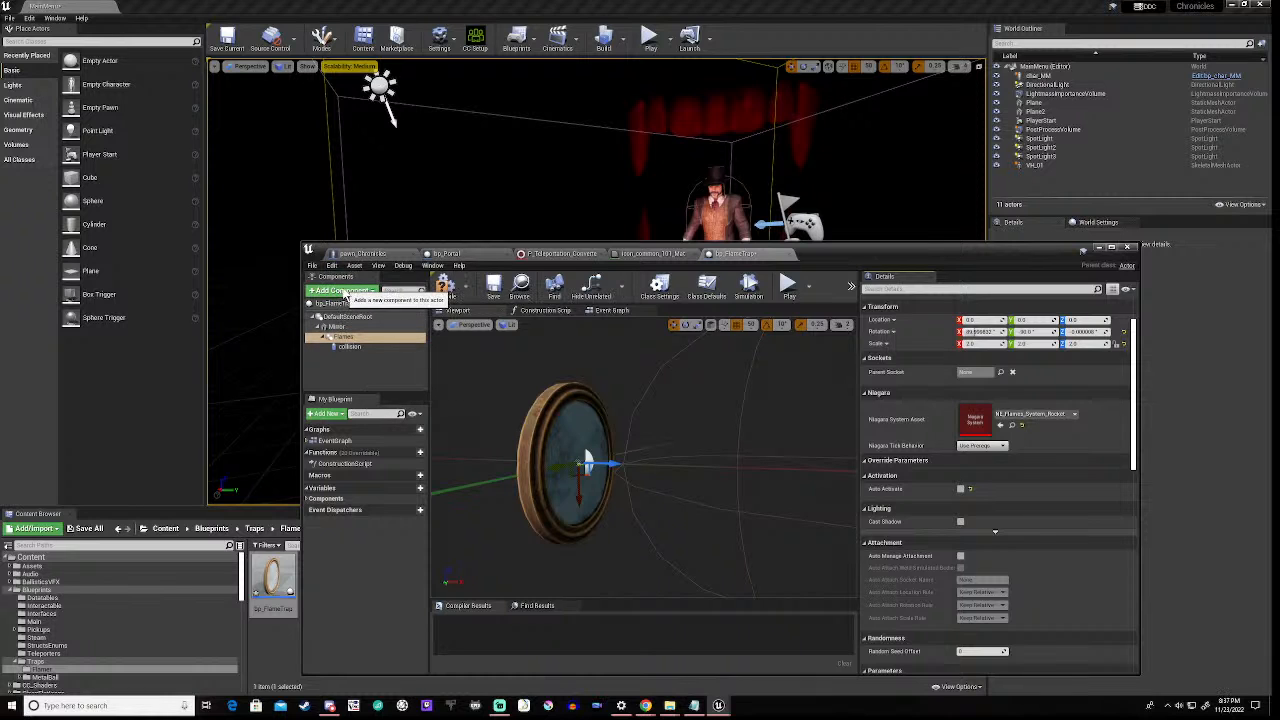
# - Add a Cylinder basic shape component, parent it to the Mirror component, and frame it in the preview
pyautogui.click(340, 291)
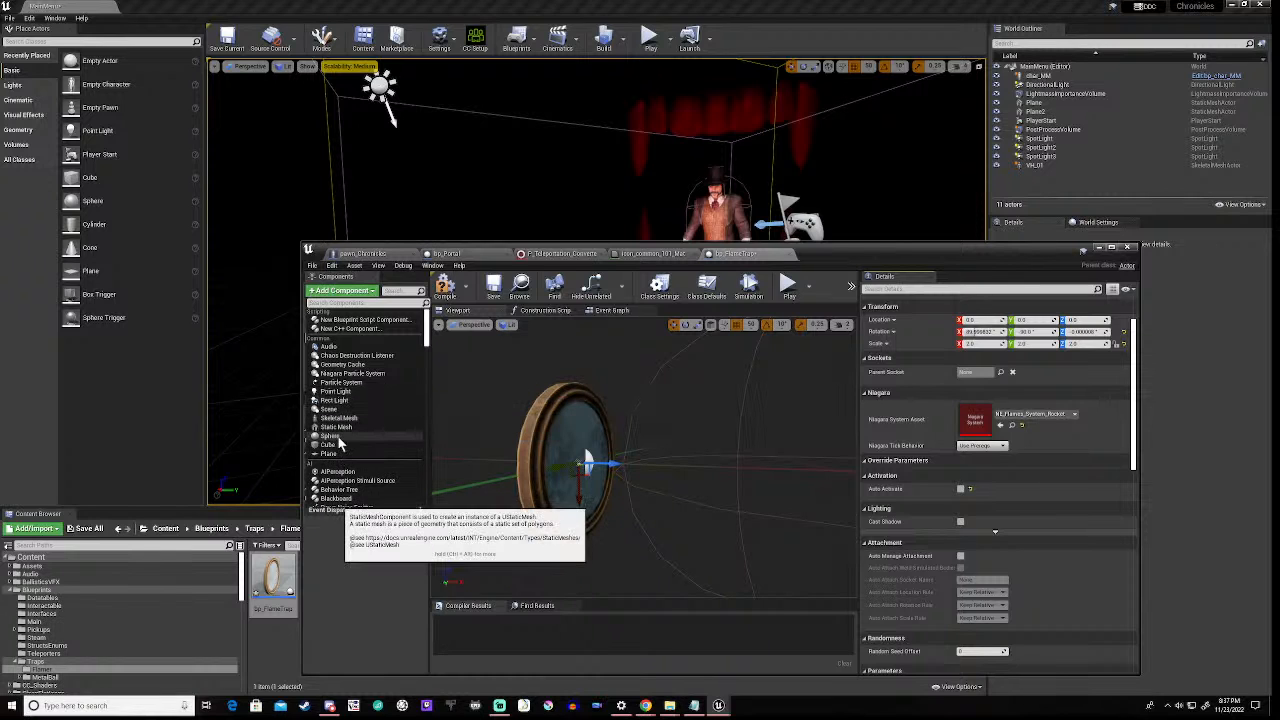
pyautogui.scroll(-4, 338, 443)
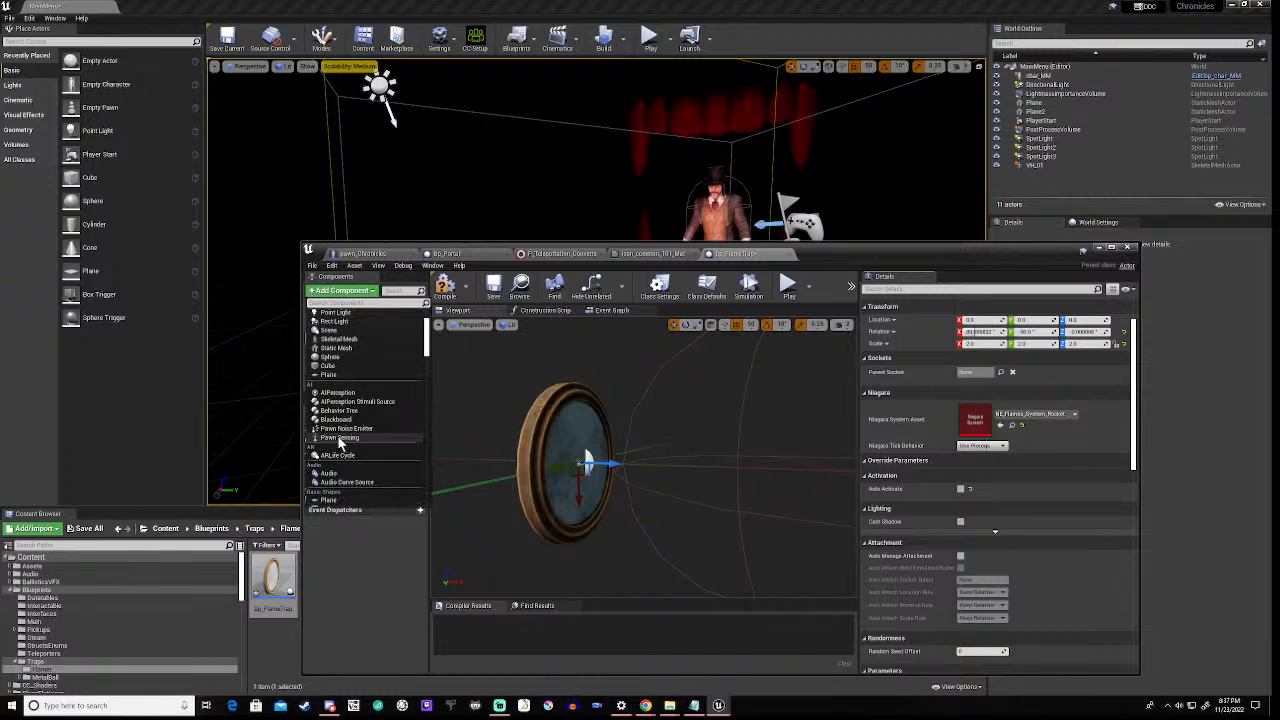
pyautogui.scroll(-1, 338, 443)
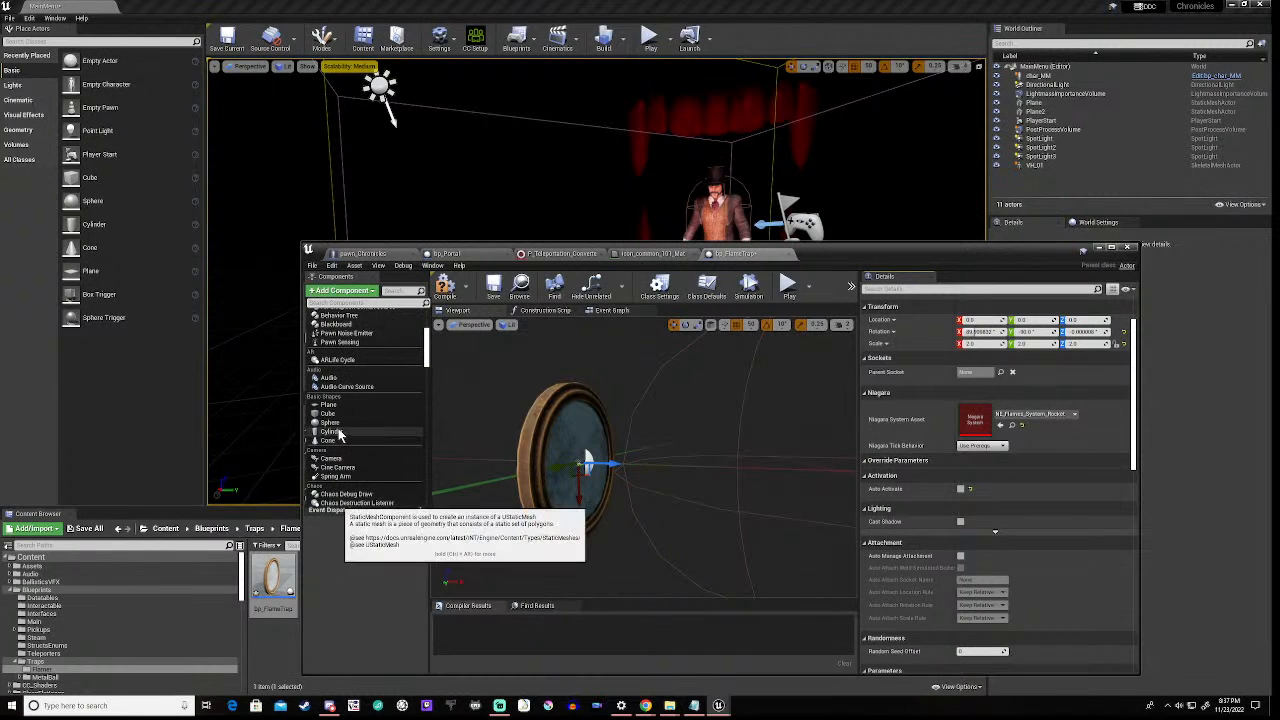
pyautogui.click(338, 433)
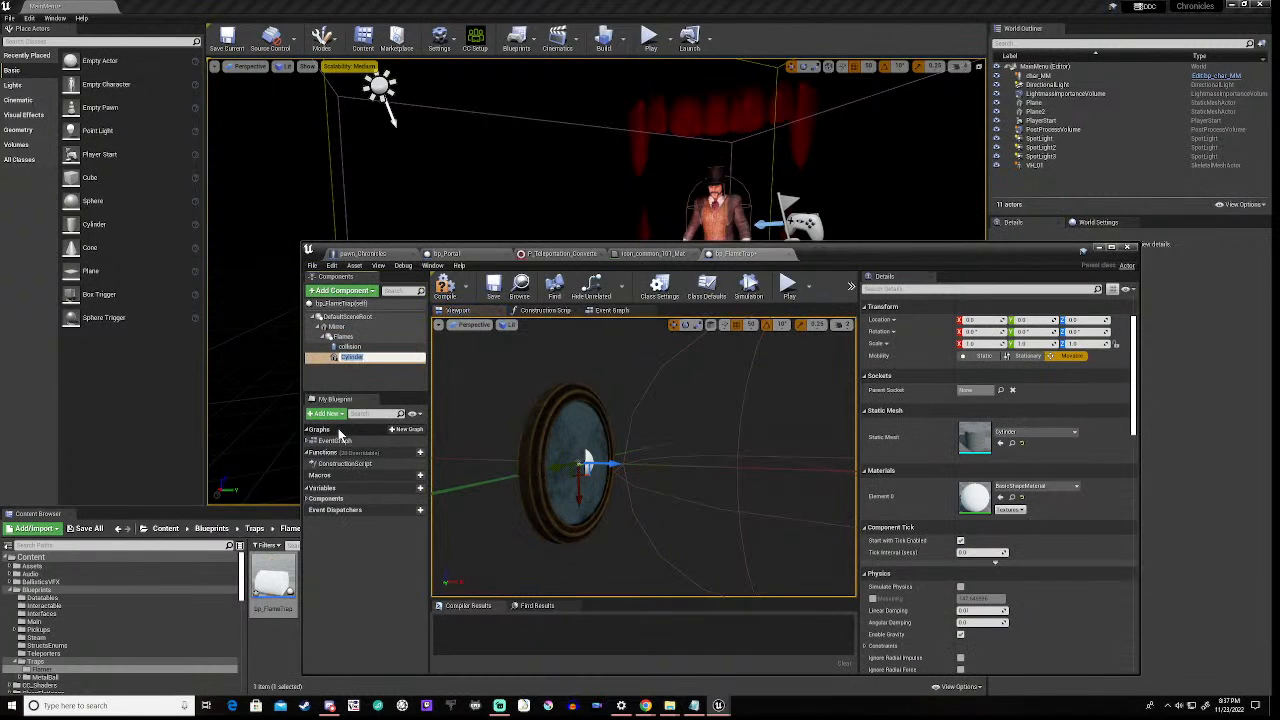
pyautogui.click(350, 382)
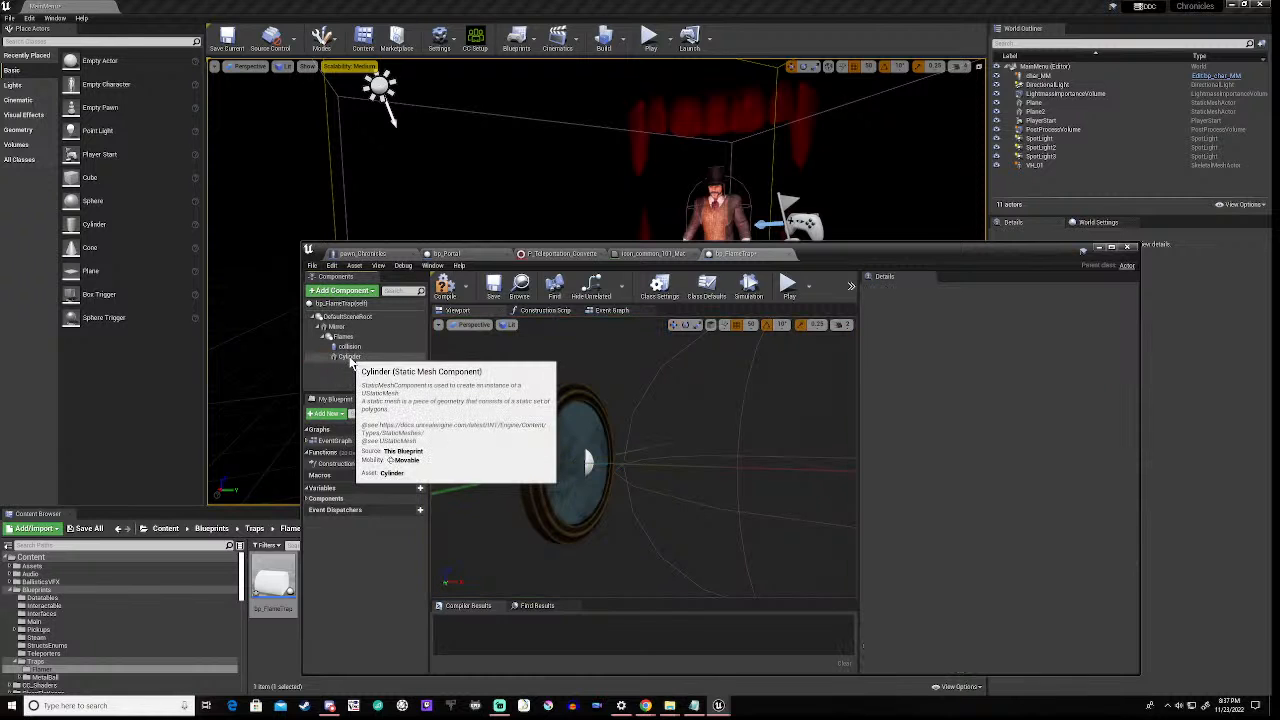
pyautogui.moveTo(350, 360); pyautogui.dragTo(333, 329)
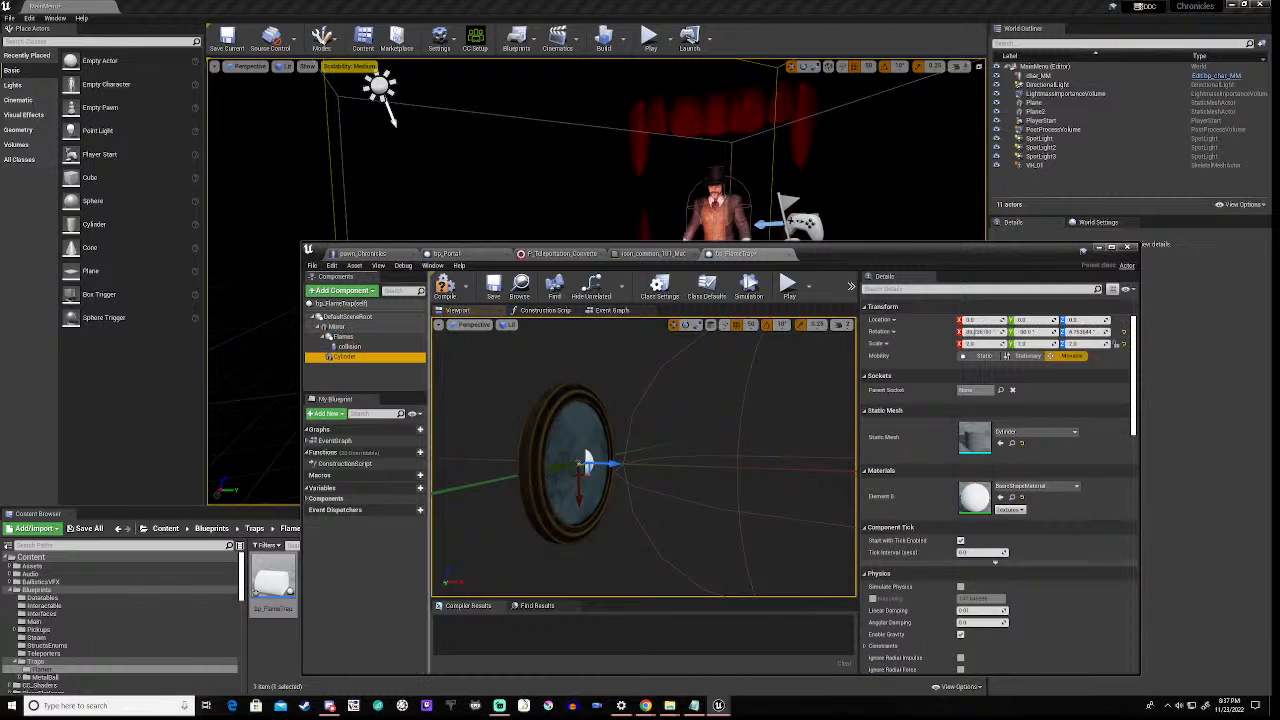
pyautogui.press('f')
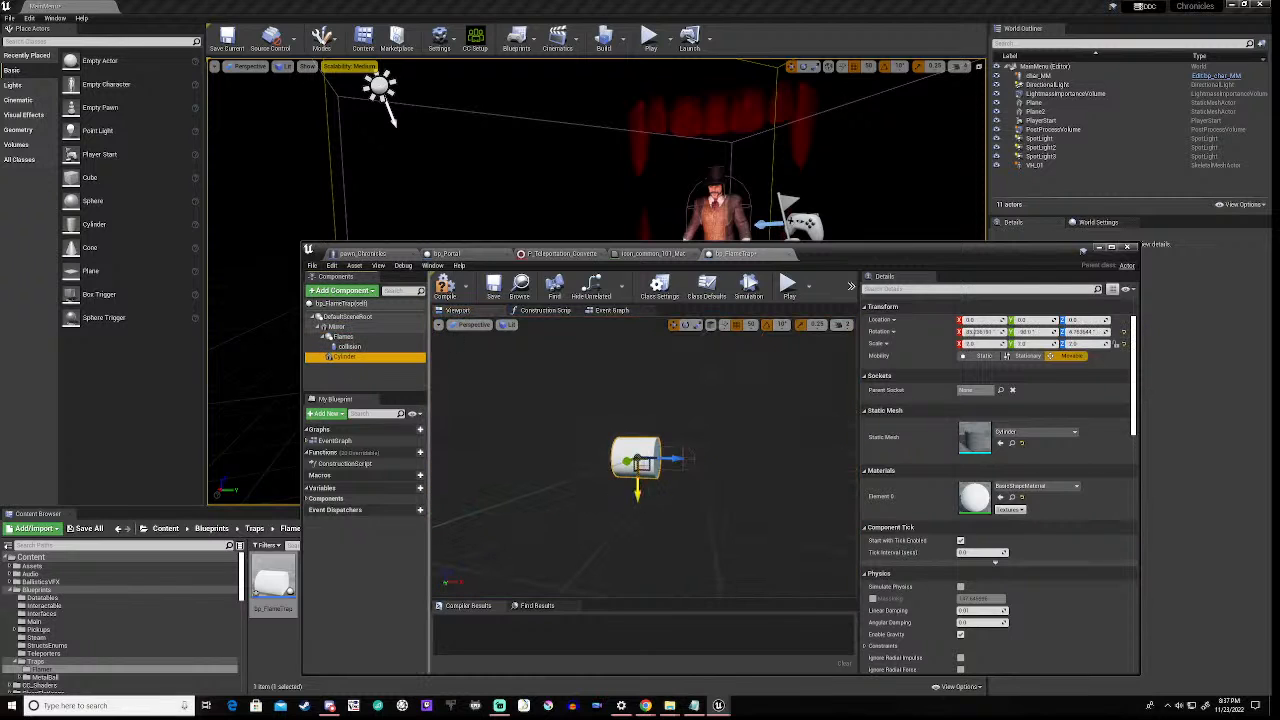
pyautogui.scroll(6, 643, 464)
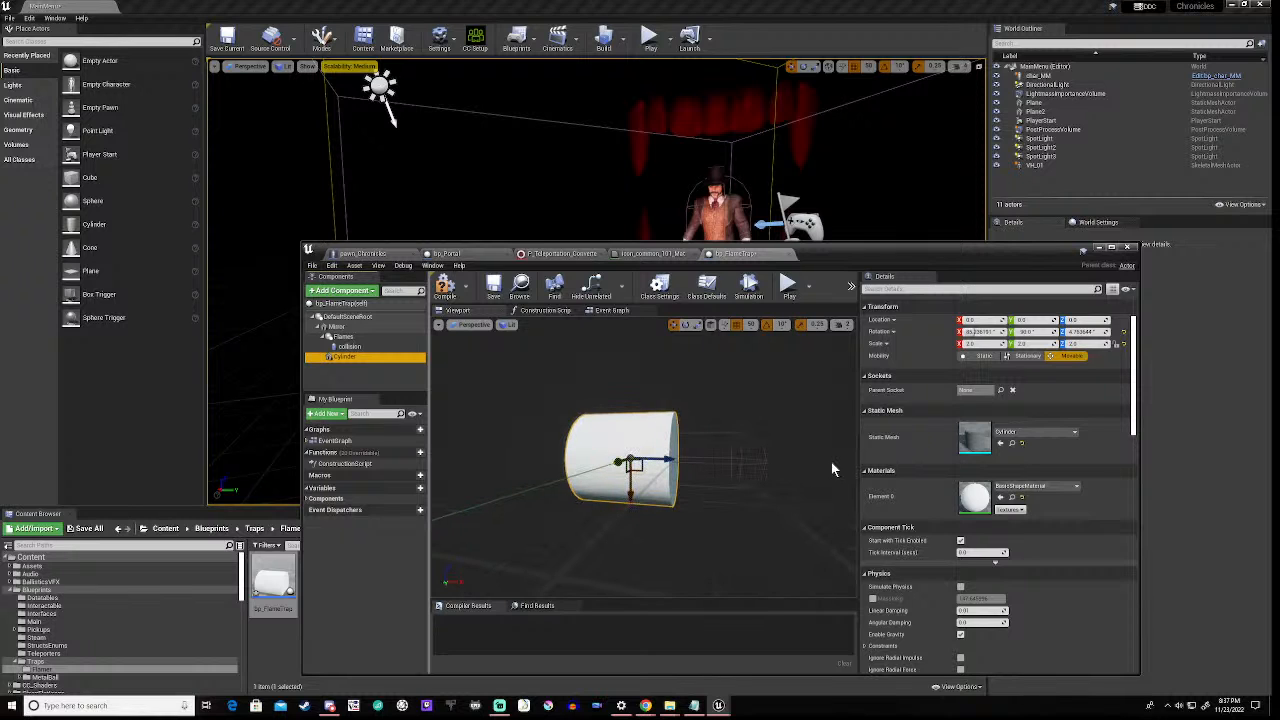
# - Find a black material and assign mat_BlackPlane to the cylinder's Element 0
pyautogui.click(1022, 485)
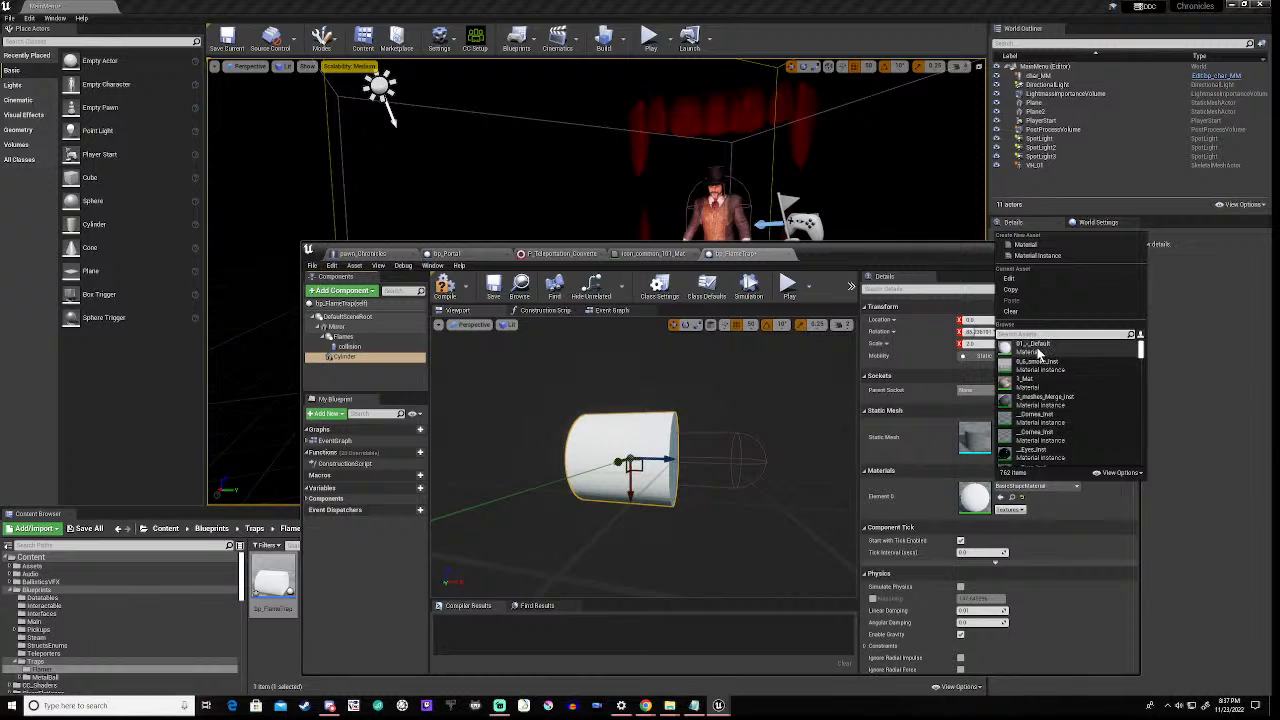
pyautogui.scroll(-4, 1042, 352)
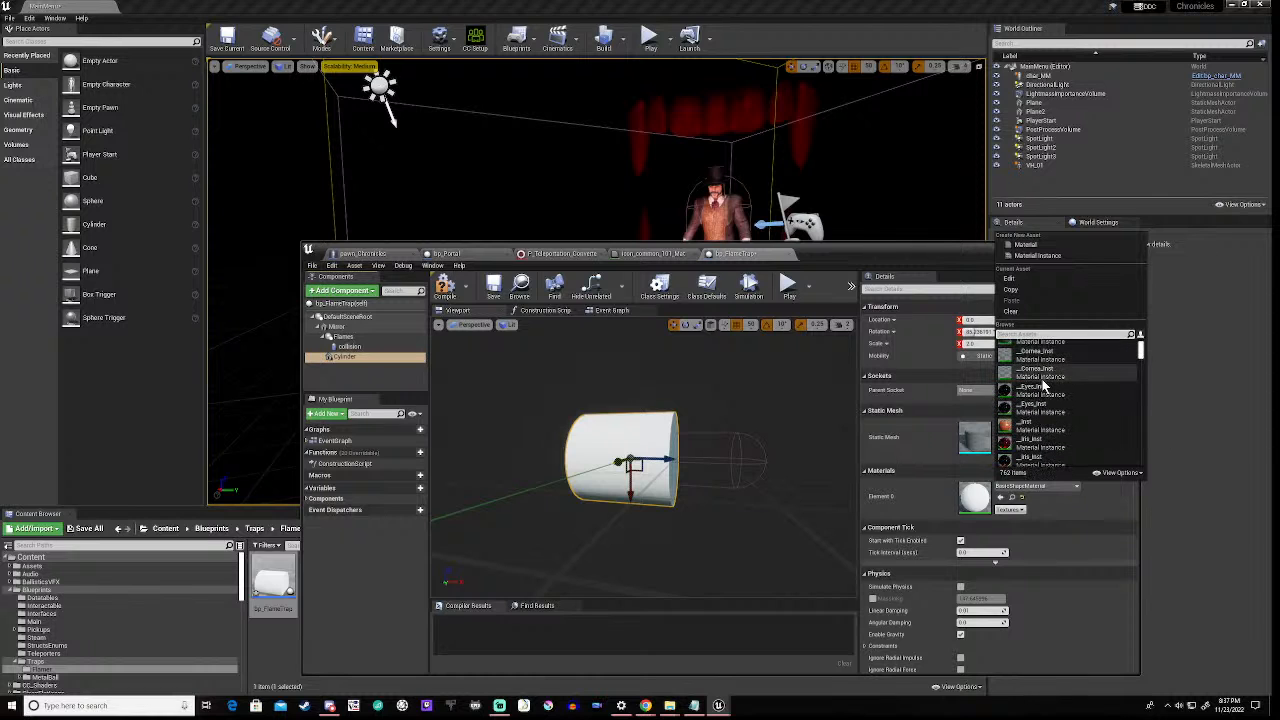
pyautogui.scroll(-2, 1045, 393)
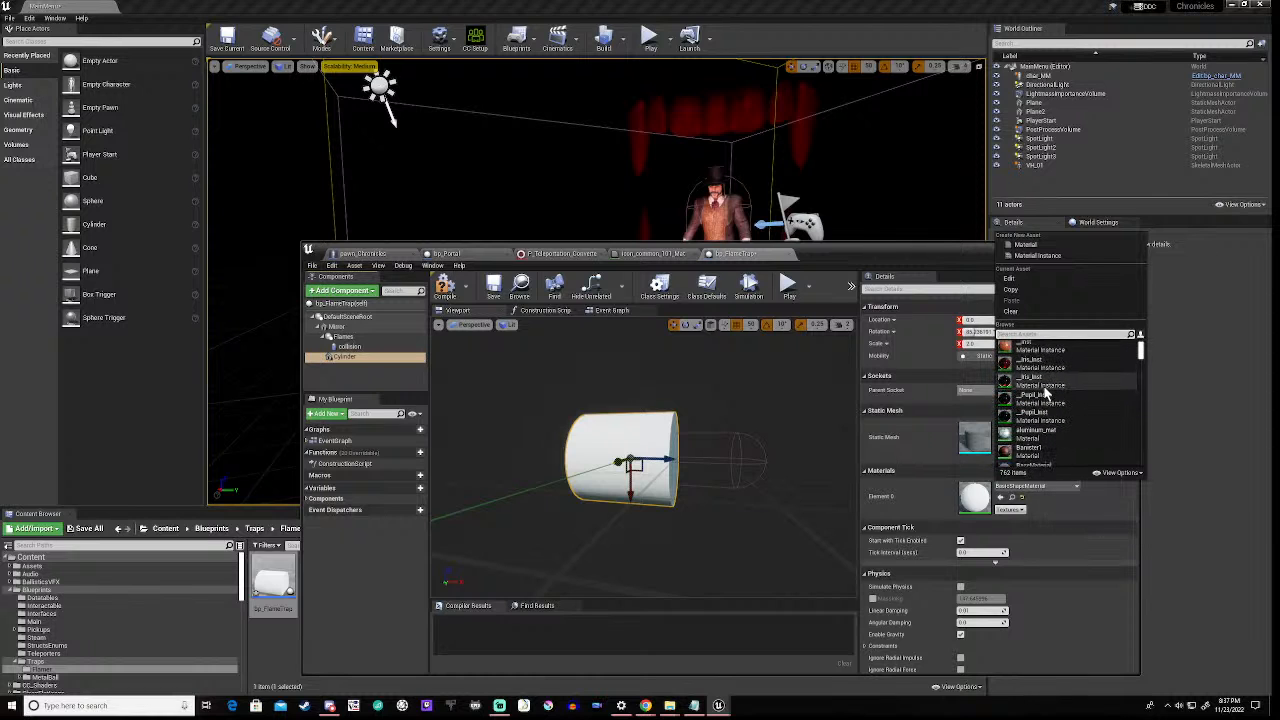
pyautogui.scroll(-2, 1045, 393)
pyautogui.scroll(-2, 1045, 393)
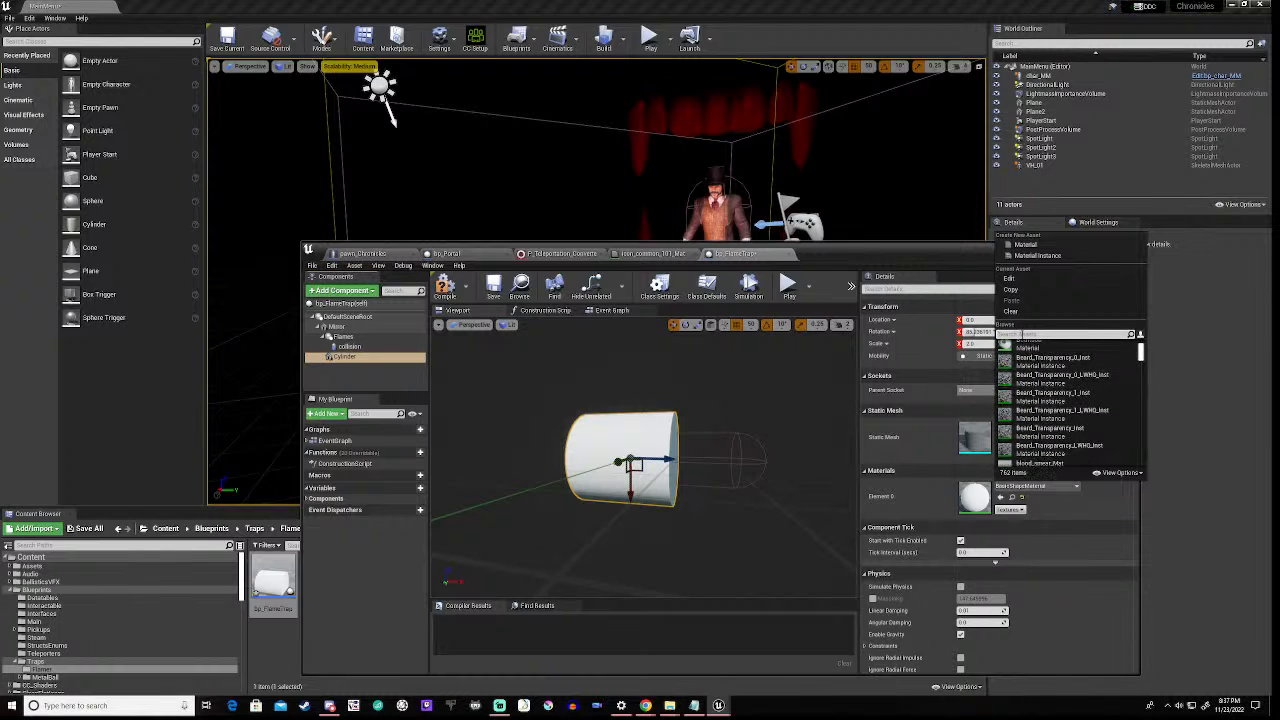
pyautogui.write('black')
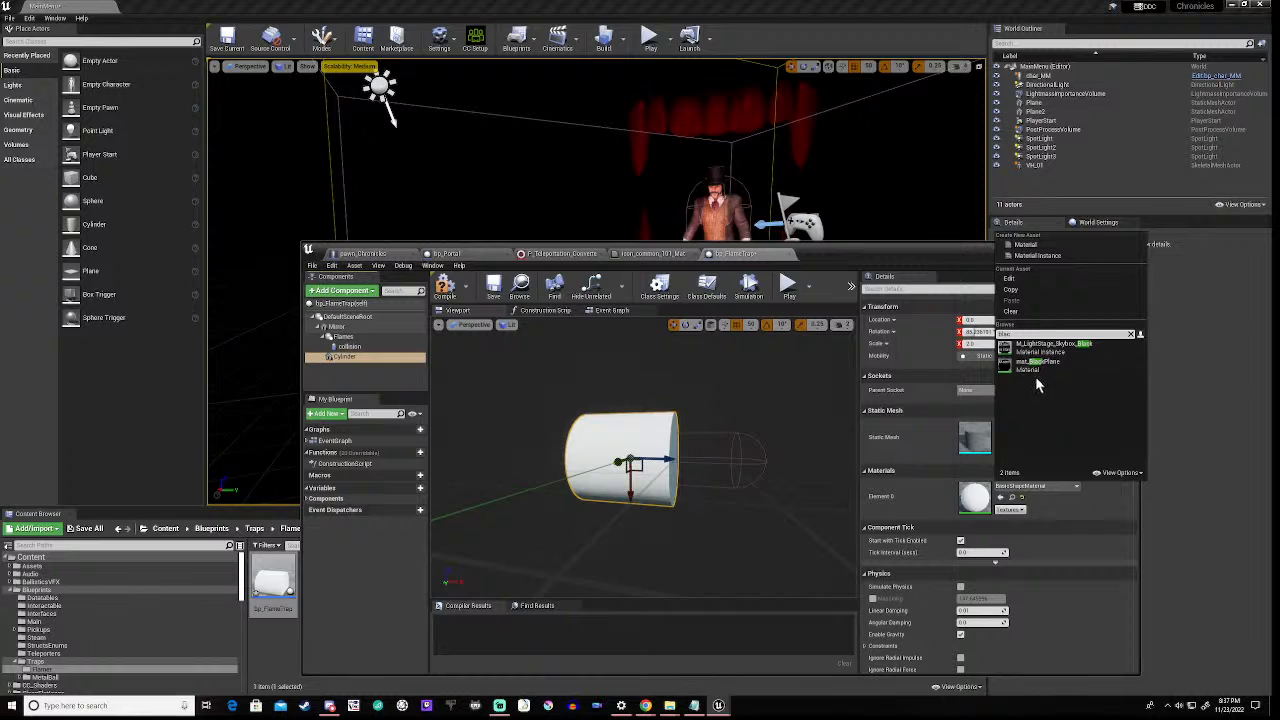
pyautogui.click(1034, 366)
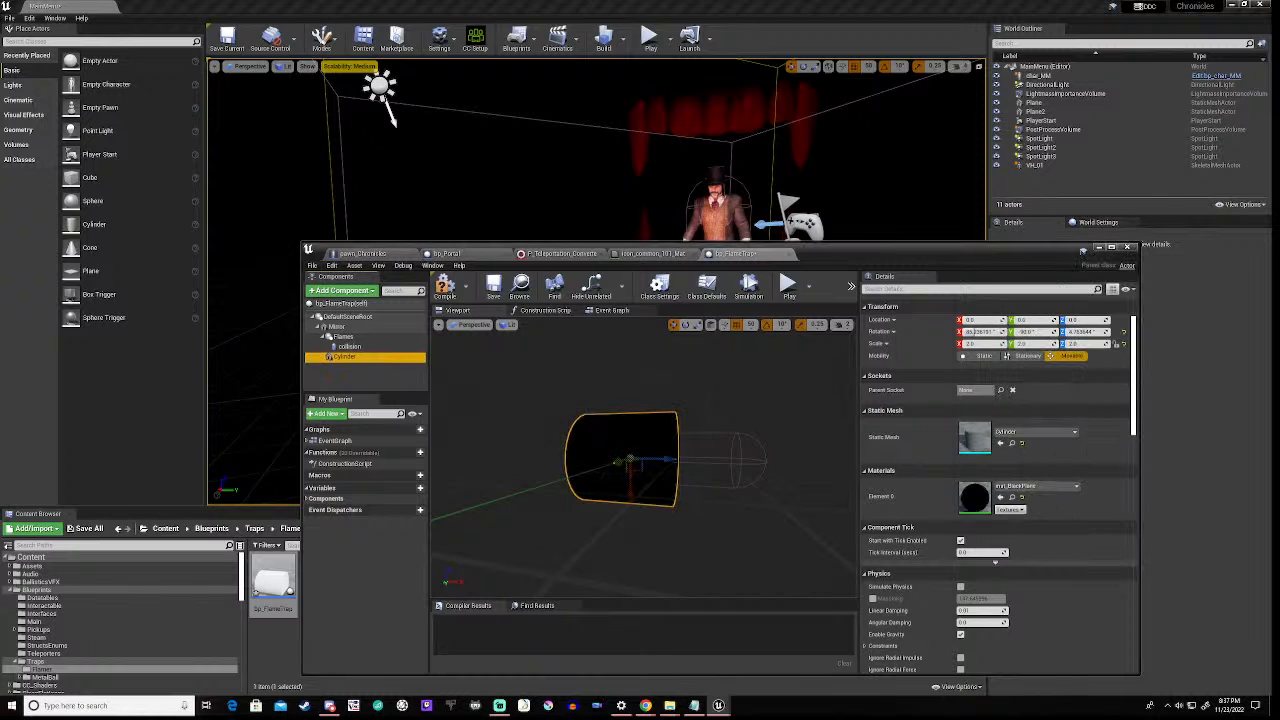
# - Set the cylinder's scale to 1.0 on all three axes
pyautogui.moveTo(619, 532); pyautogui.dragTo(712, 530, button='right')
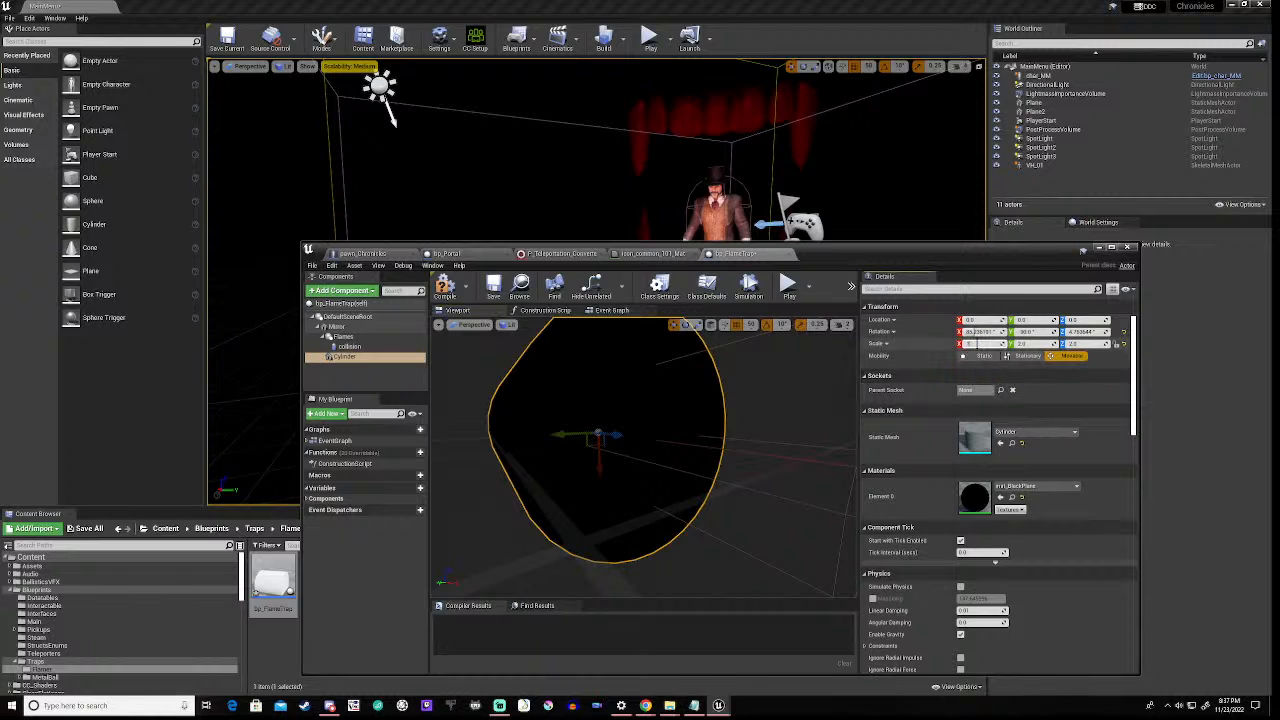
pyautogui.press('Return')
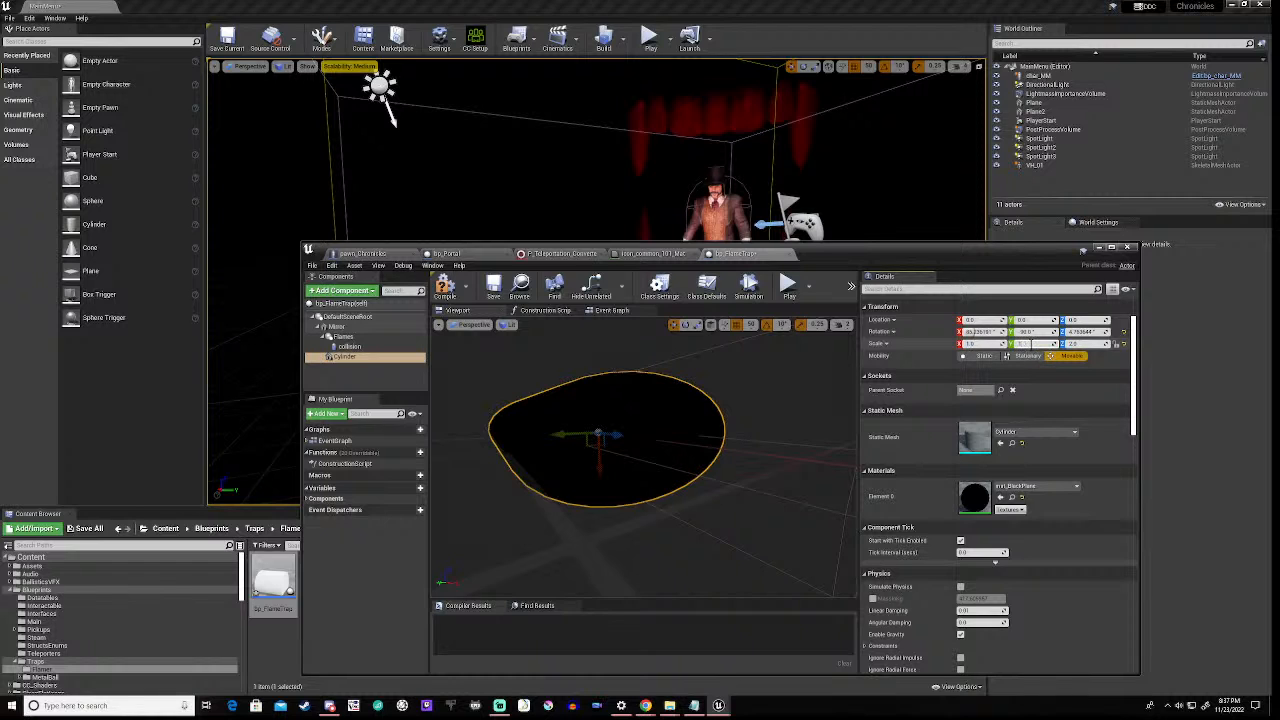
pyautogui.press('Return')
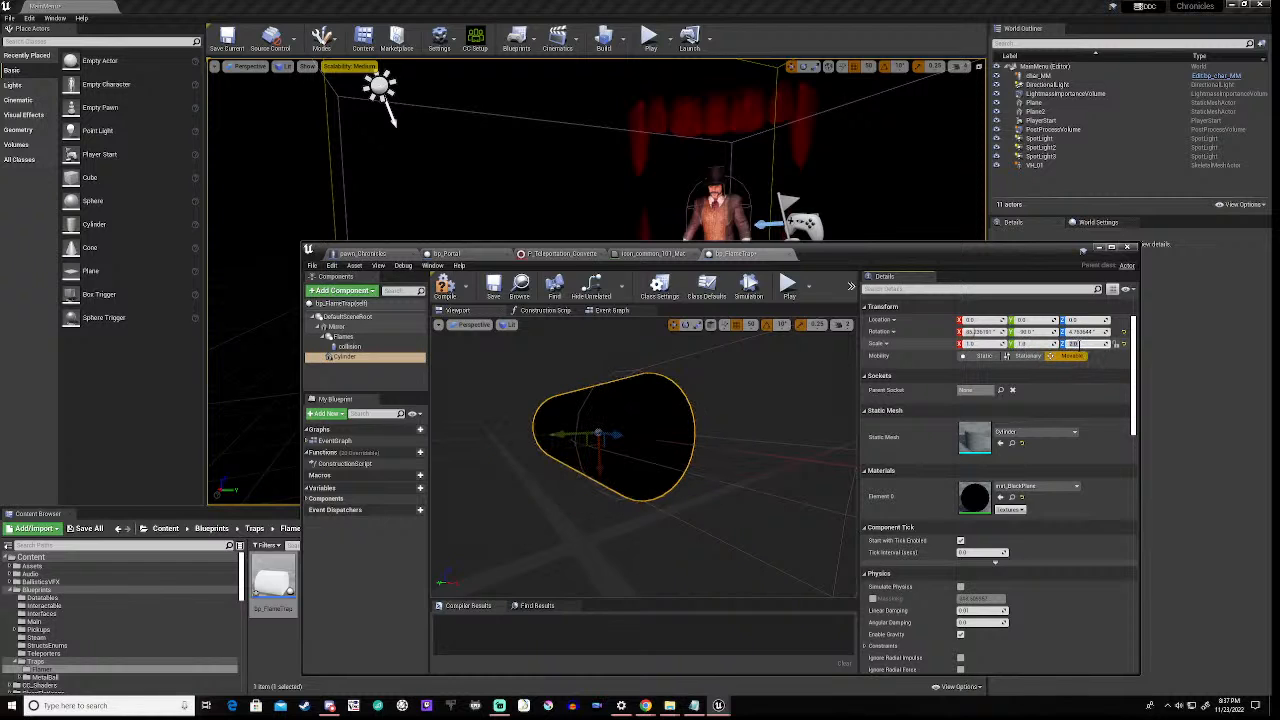
pyautogui.press('Return')
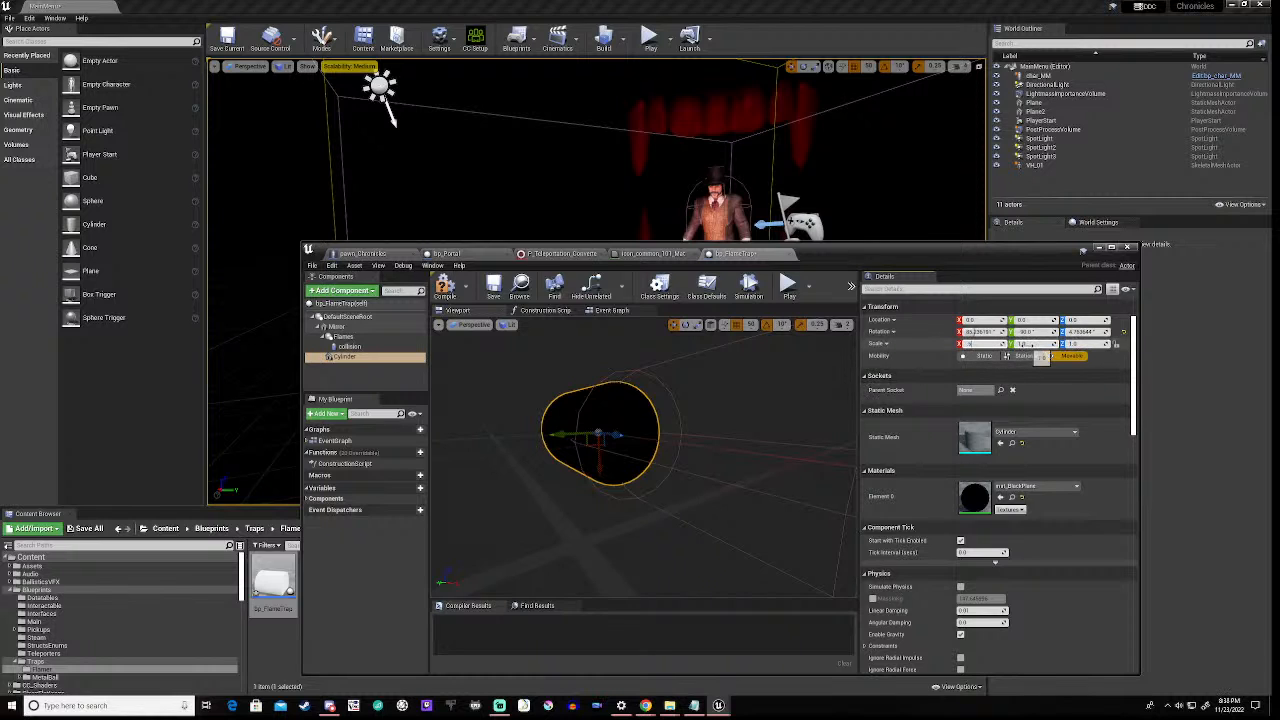
# - Shrink the cylinder to a flat disc with scale X 0.5, Y 0.5 and Z 0.1
pyautogui.press('Return')
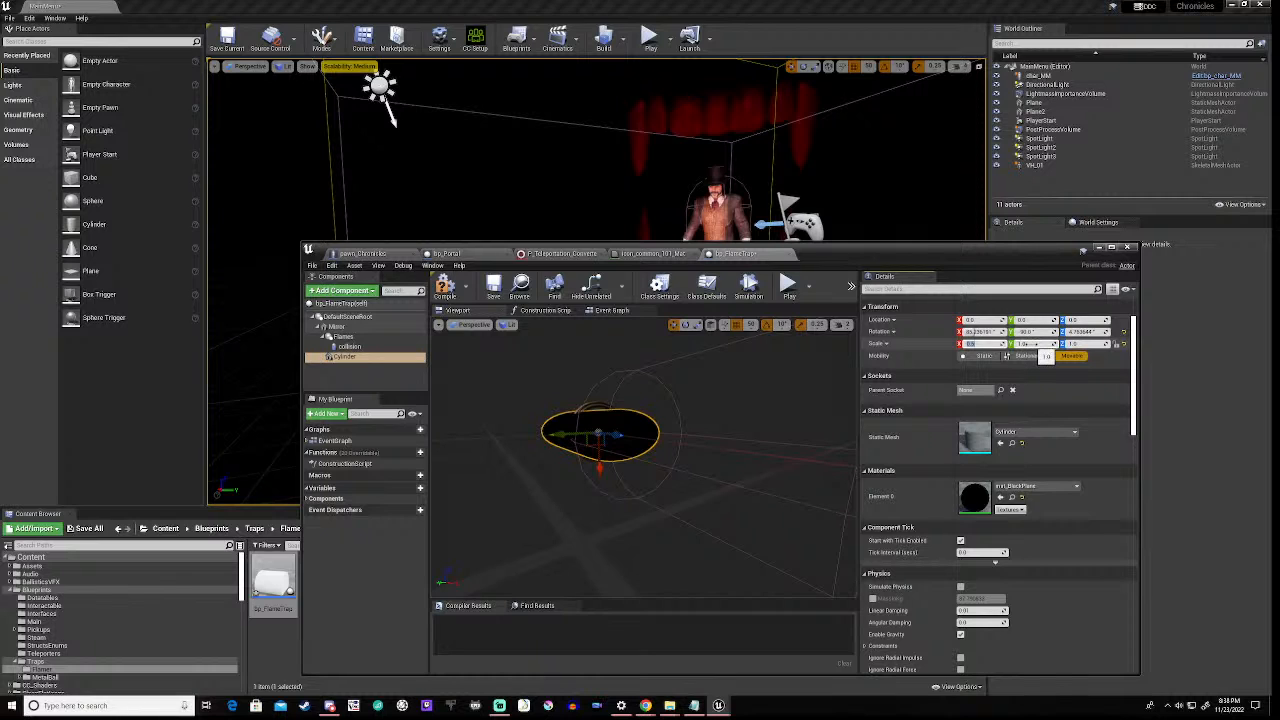
pyautogui.click(1015, 357)
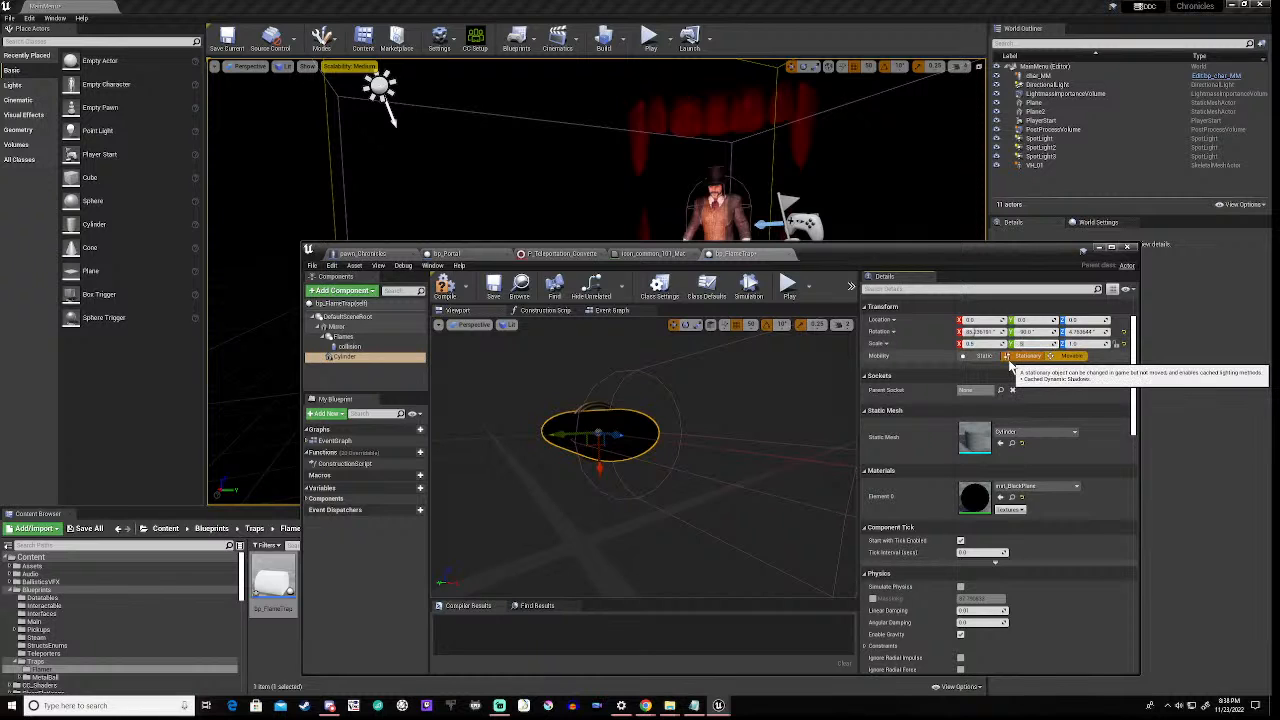
pyautogui.write('0.5')
pyautogui.press('Return')
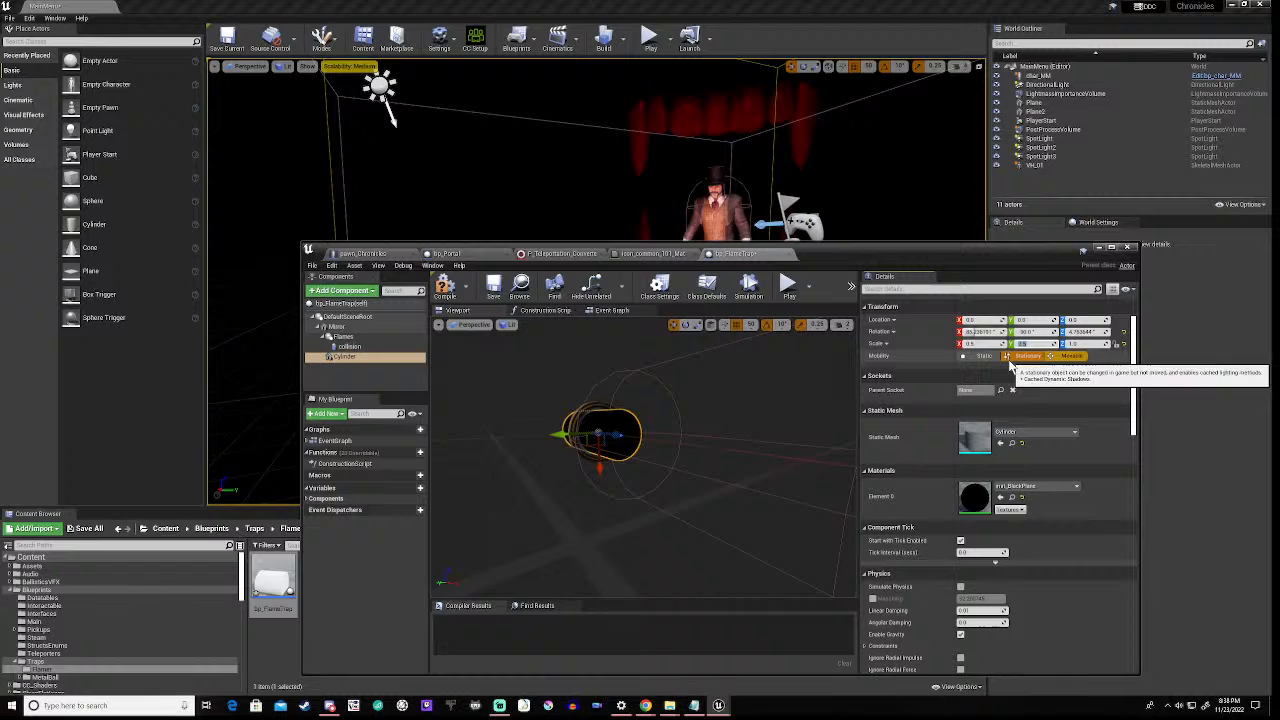
pyautogui.click(1090, 346)
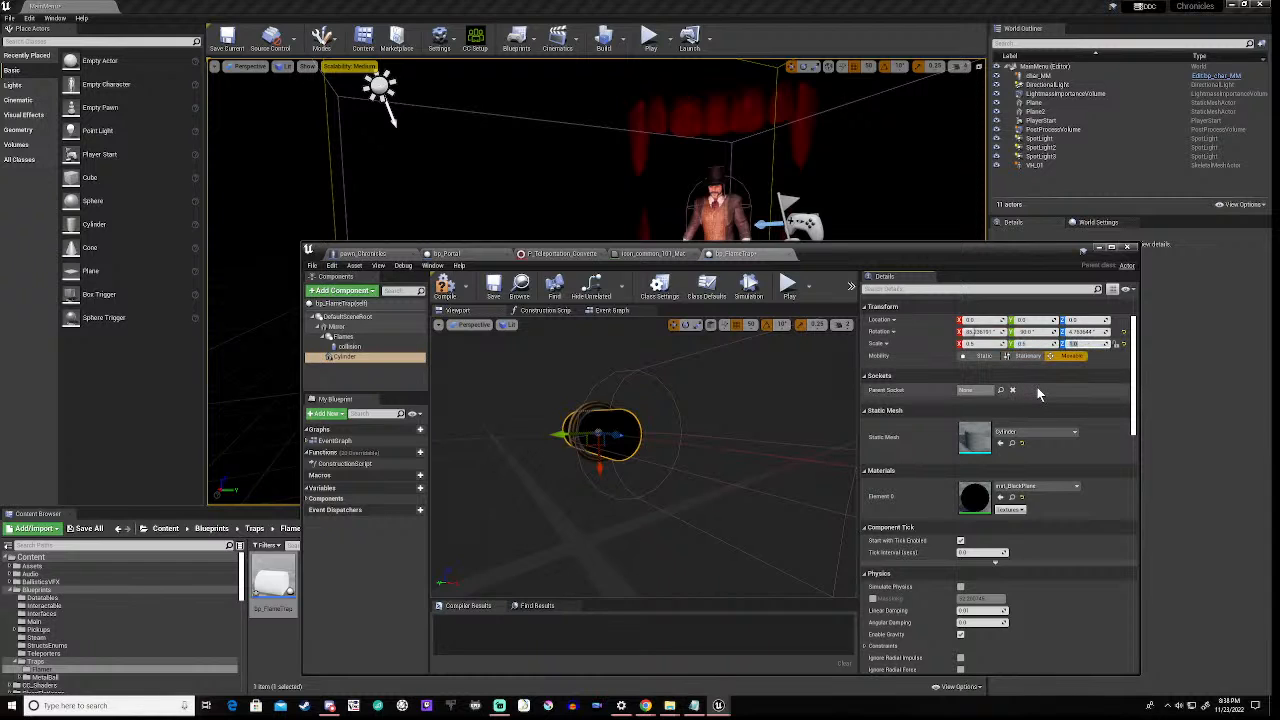
pyautogui.write('0.5')
pyautogui.press('Return')
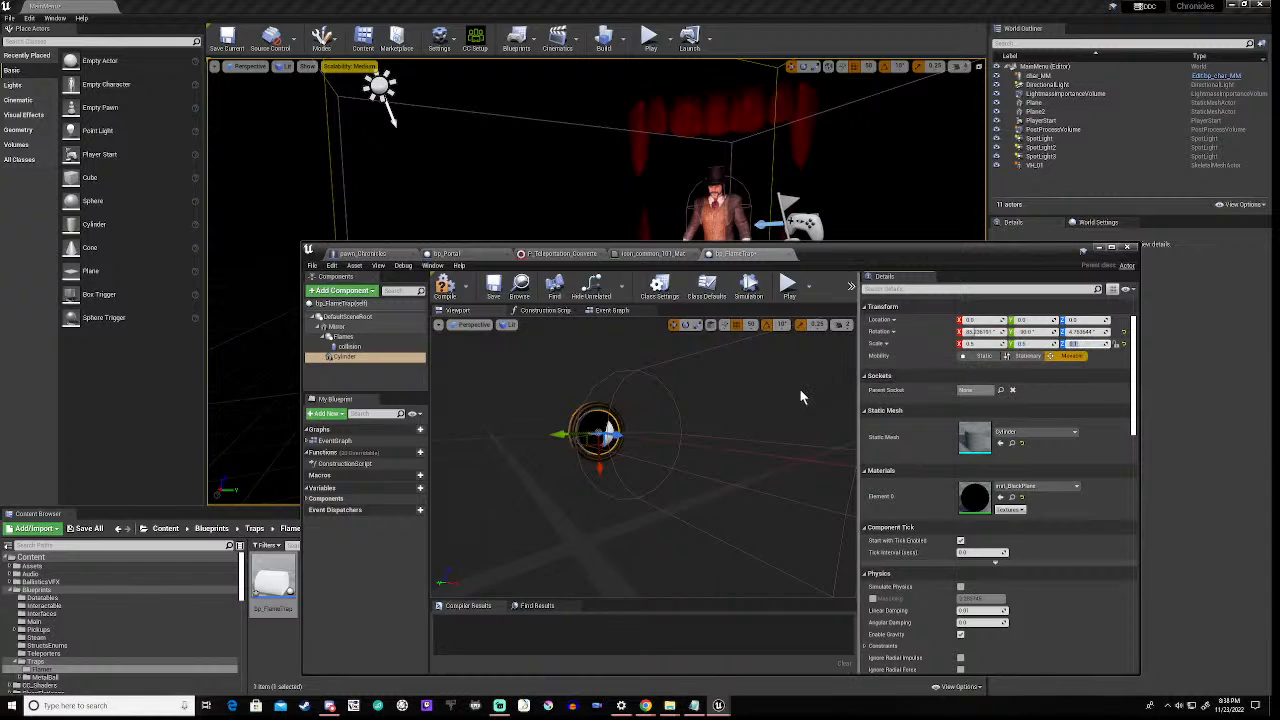
# - Set the preview's position grid snap to 1 and nudge the black disc along its Z axis inside the mirror frame
pyautogui.moveTo(791, 384); pyautogui.dragTo(792, 421, button='right')
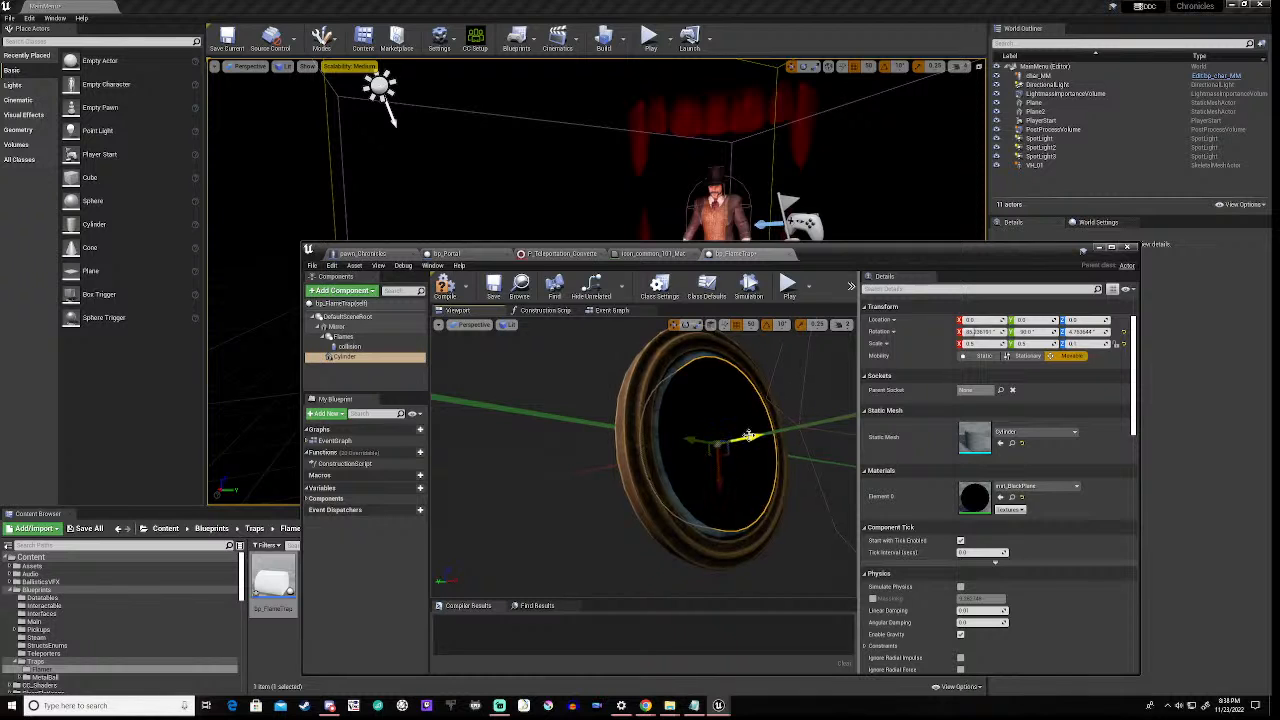
pyautogui.click(751, 325)
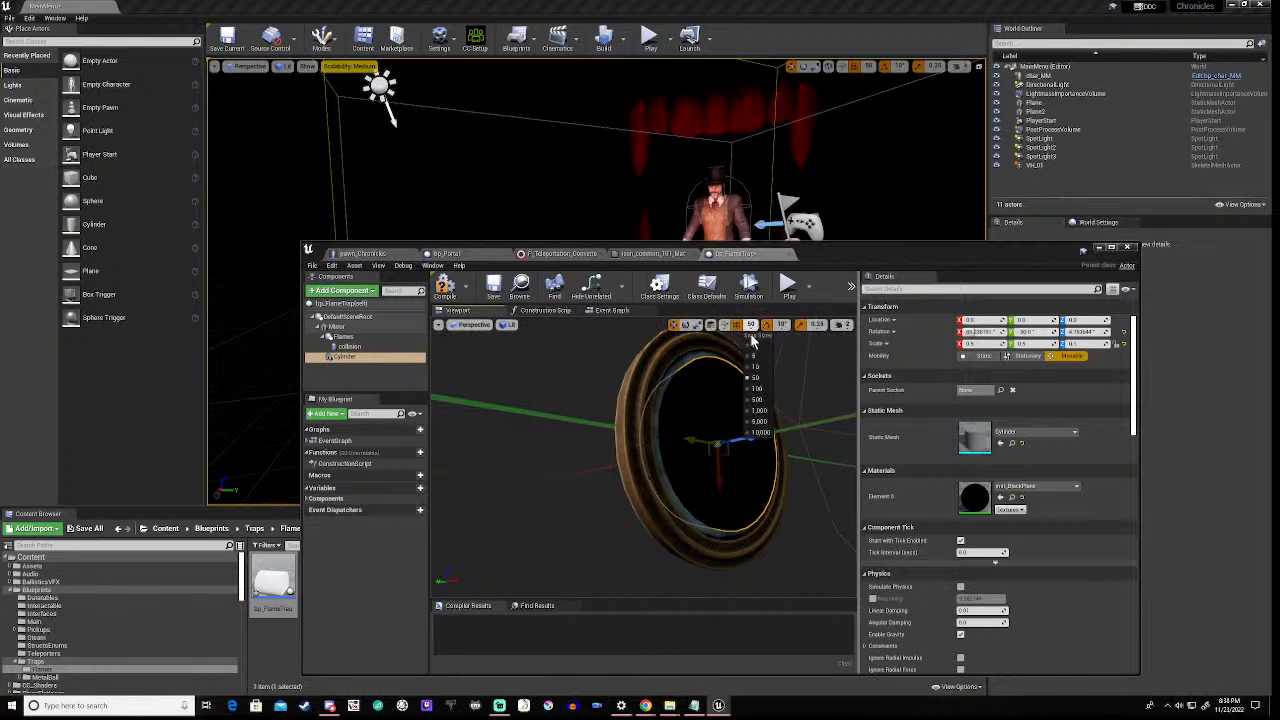
pyautogui.click(754, 346)
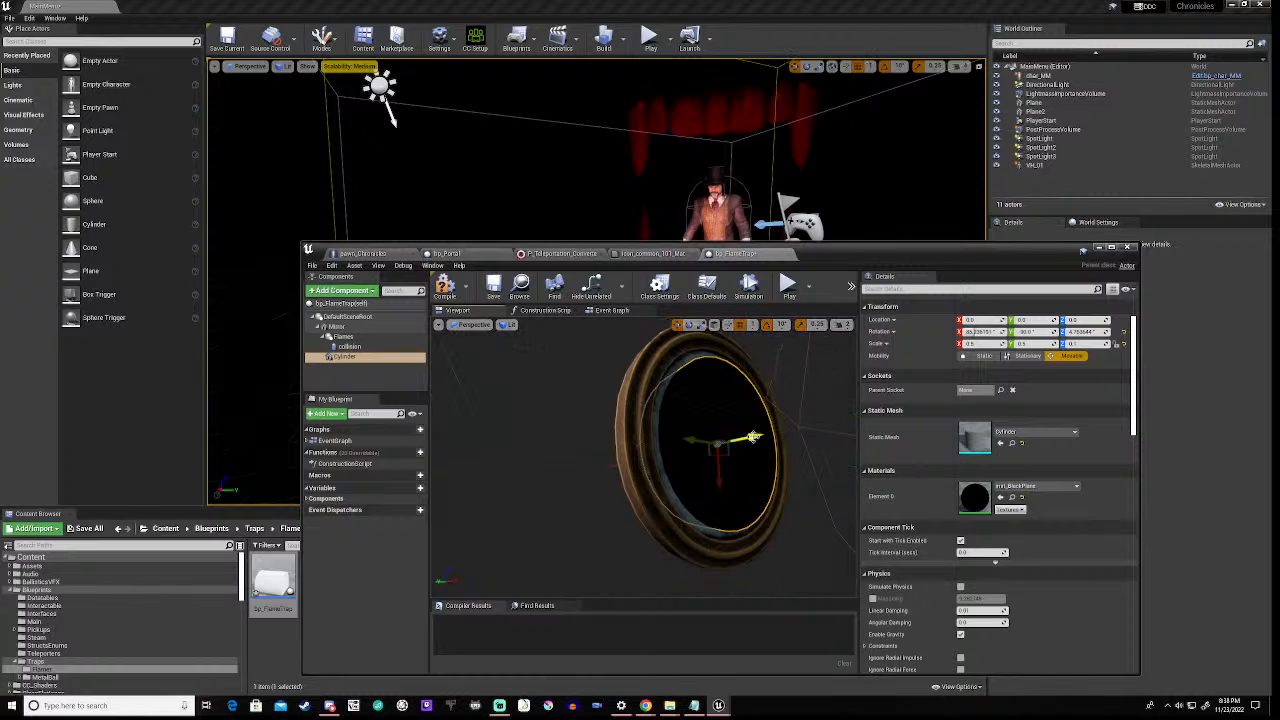
pyautogui.moveTo(754, 436); pyautogui.dragTo(758, 437)
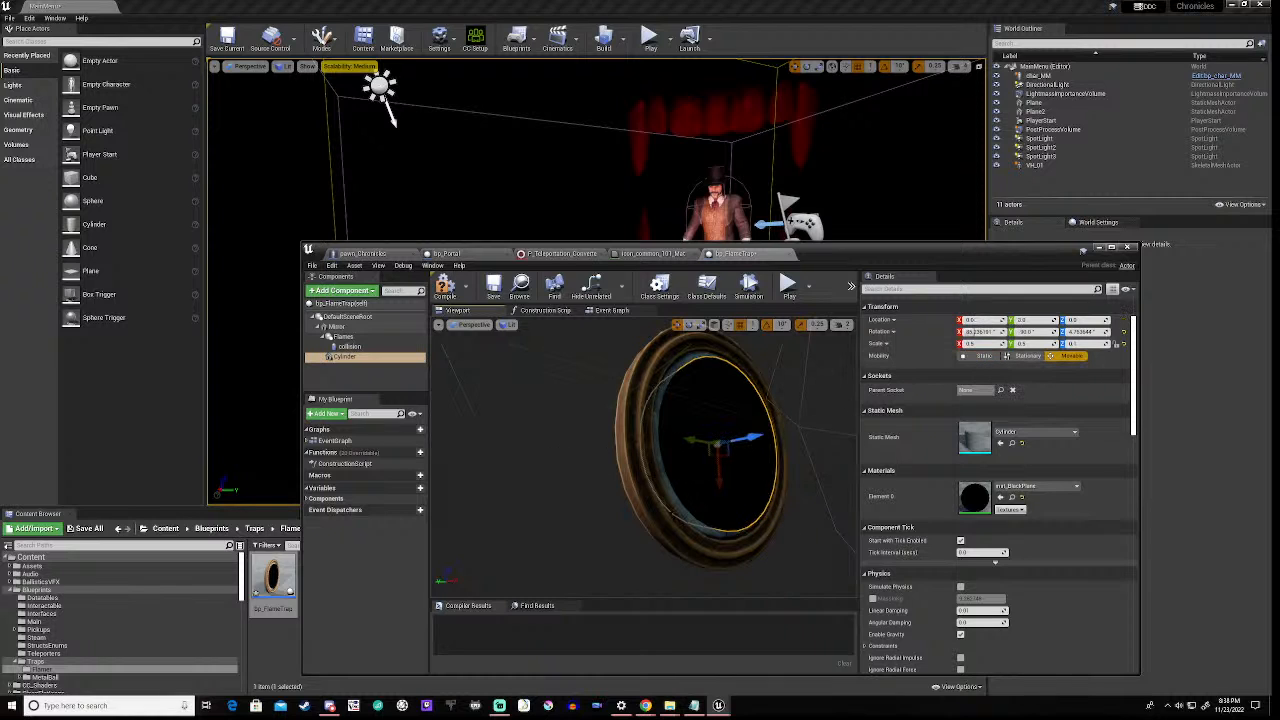
# - Try scaling the black disc freehand along its Y axis with the scale gizmo, and undo the change
pyautogui.press('r')
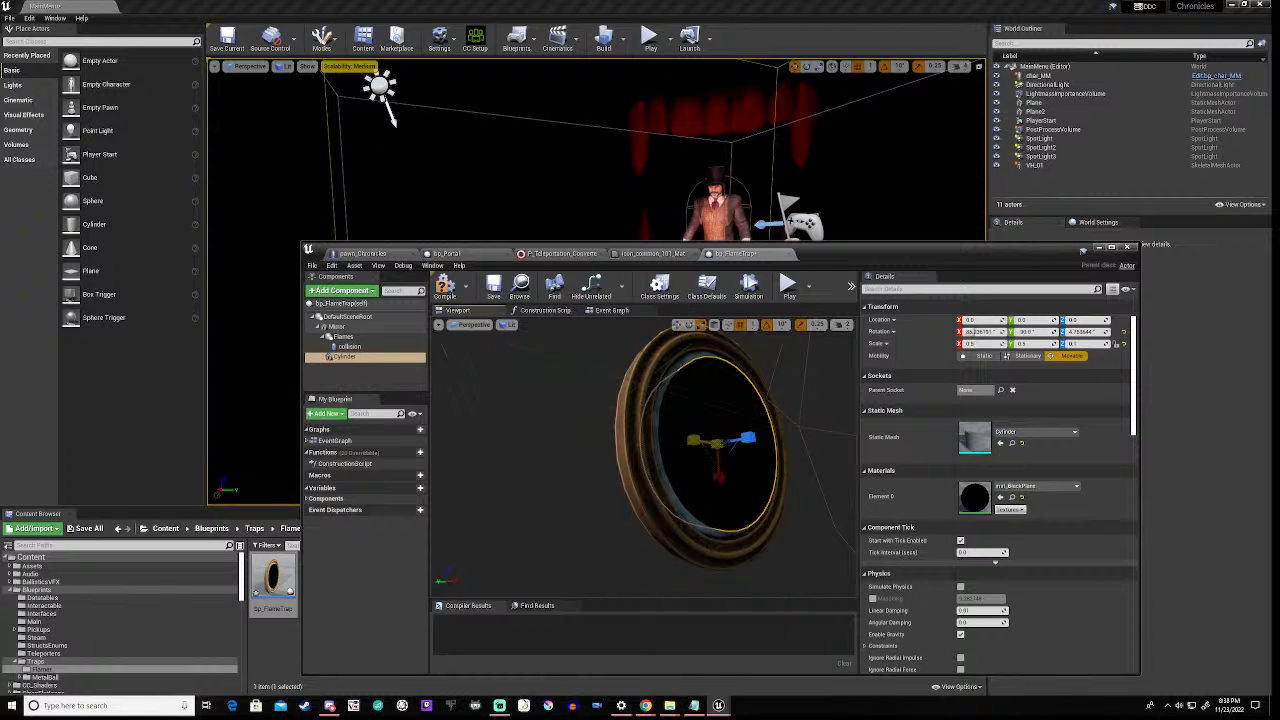
pyautogui.moveTo(693, 441); pyautogui.dragTo(672, 443)
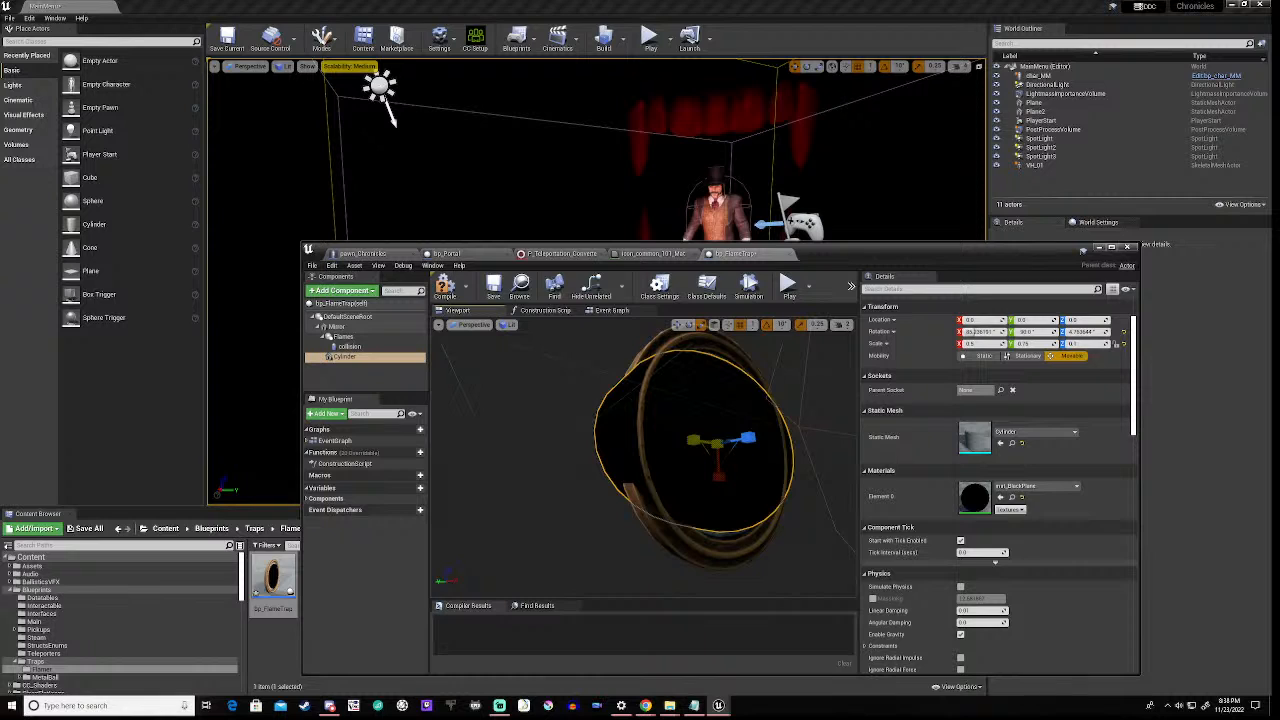
pyautogui.hotkey('ctrl', 'z')
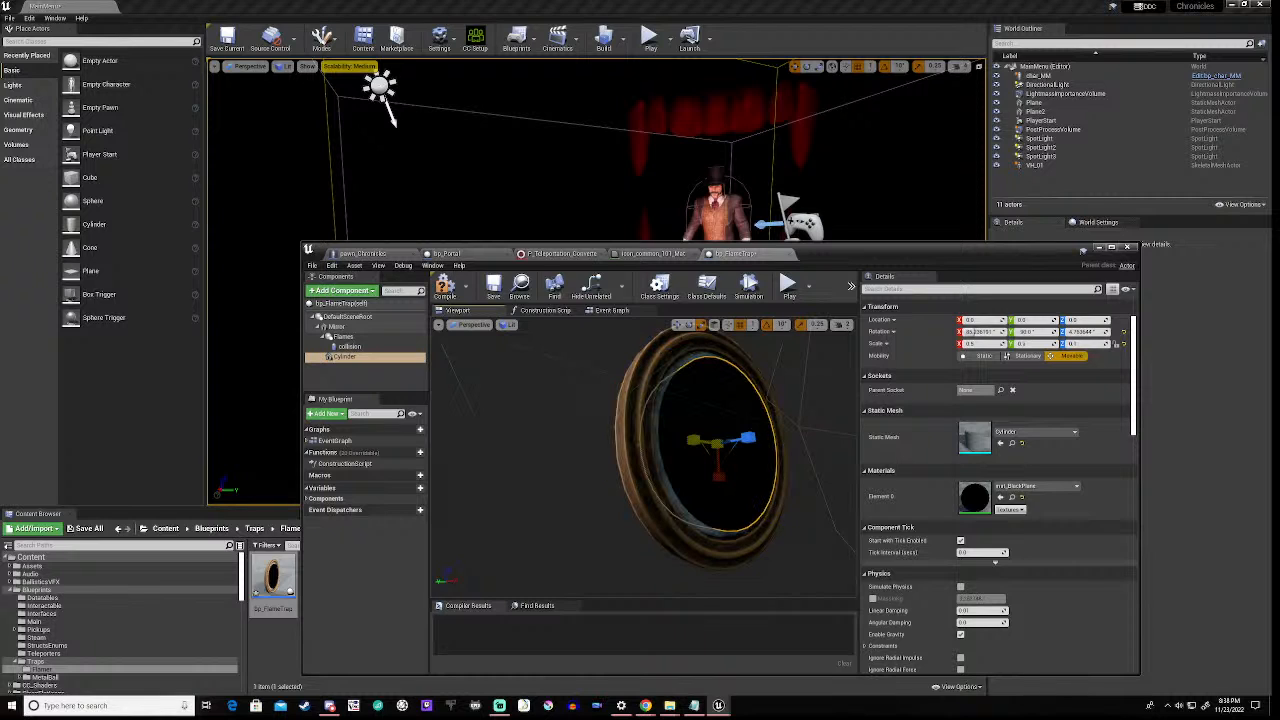
# - Set the black disc's X and Y scale to 0.55 to fill the mirror frame, and compile bp_FlameTrap
pyautogui.click(972, 343)
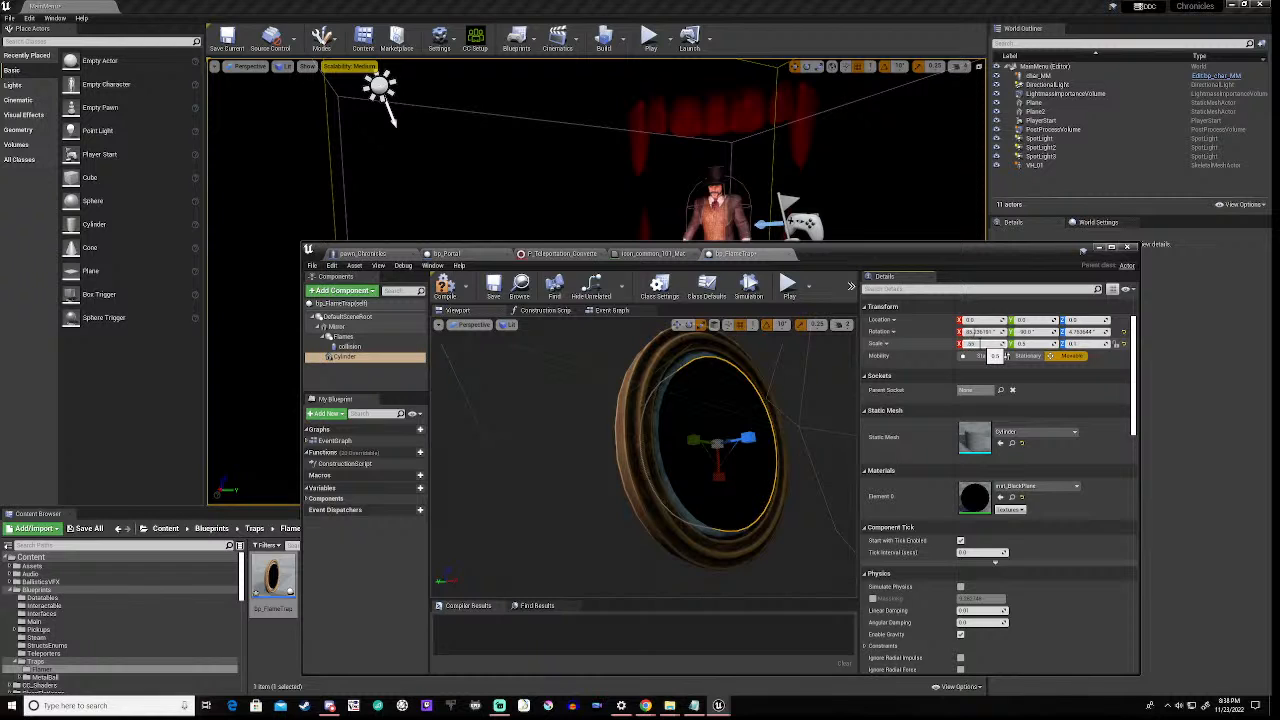
pyautogui.press('Return')
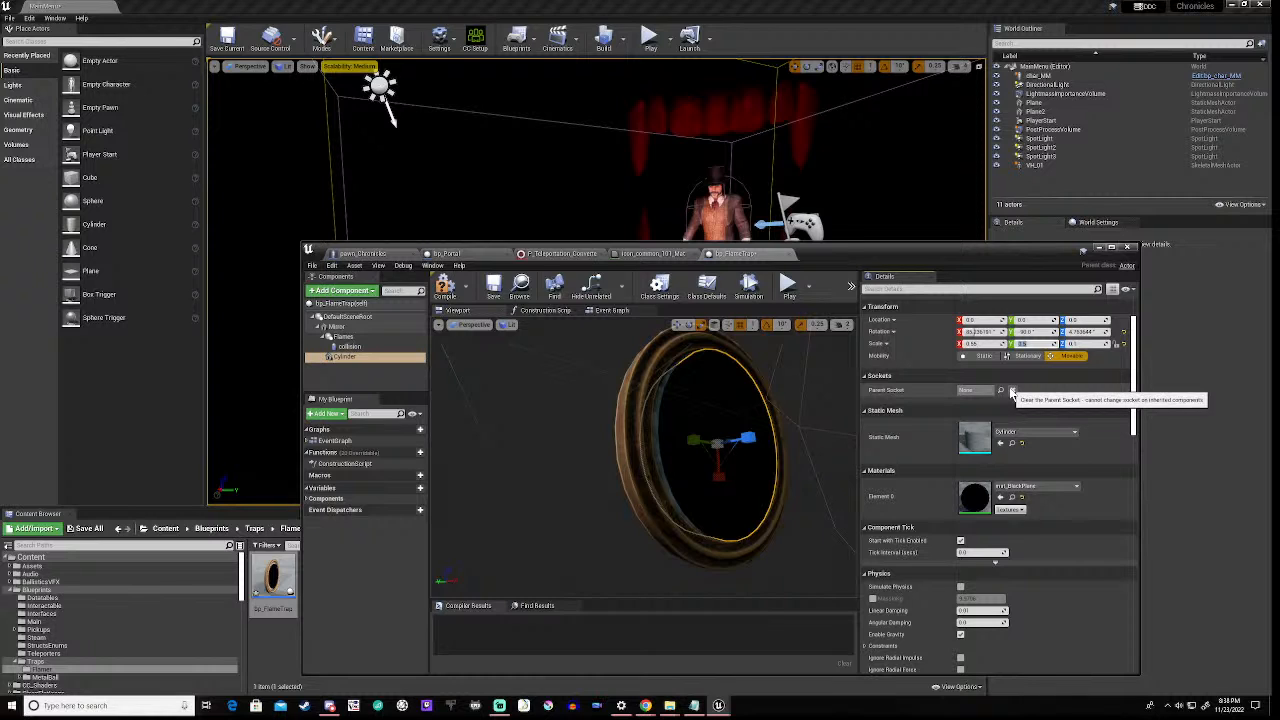
pyautogui.press('Return')
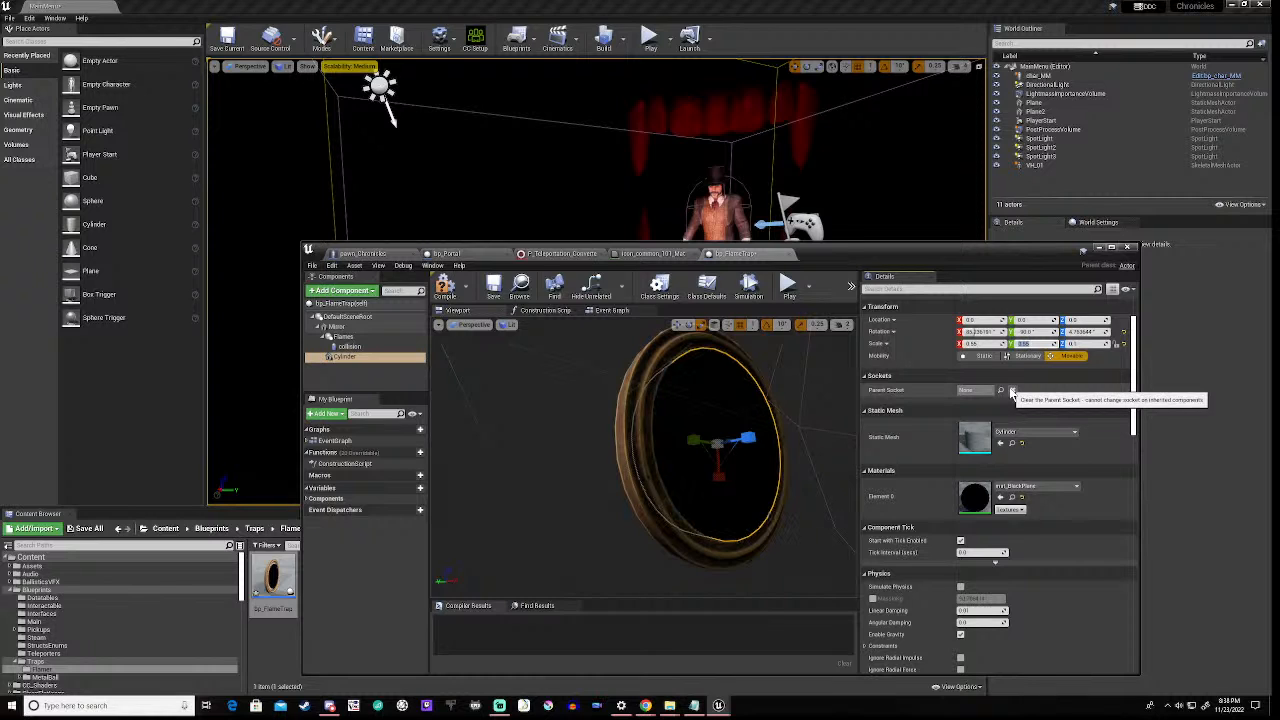
pyautogui.moveTo(680, 437); pyautogui.dragTo(810, 450, button='right')
pyautogui.press('f')
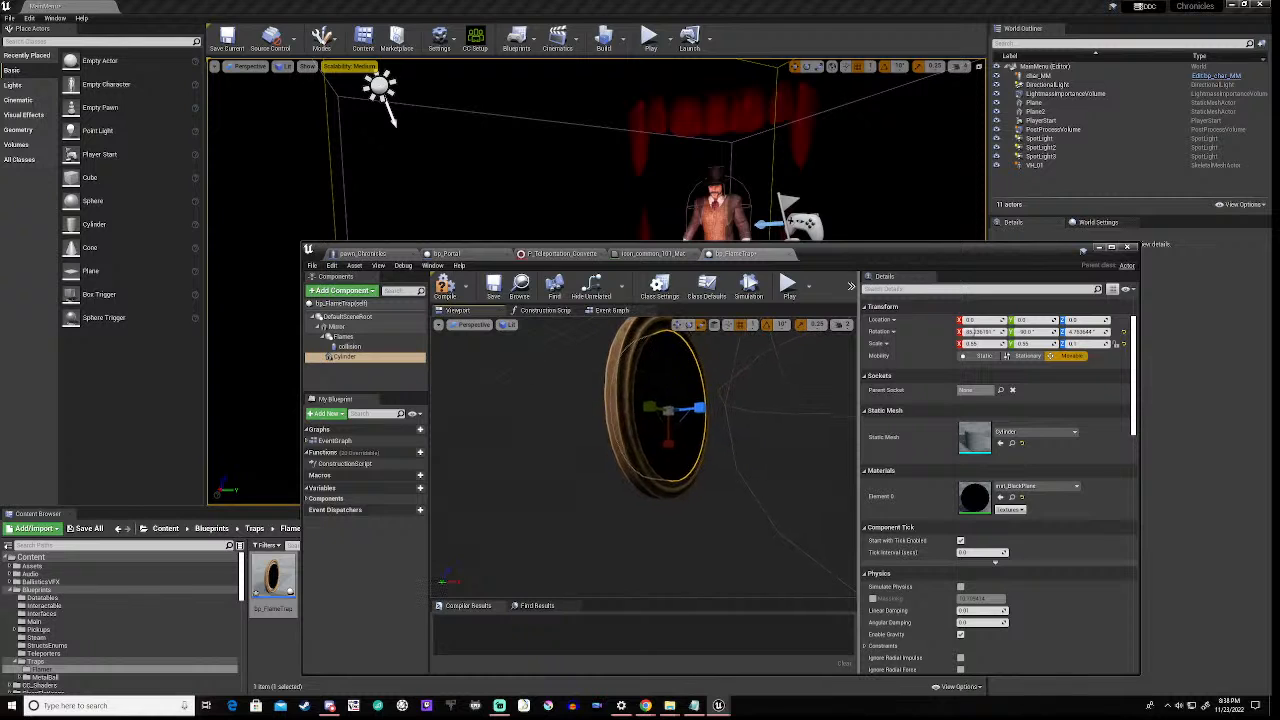
pyautogui.click(444, 287)
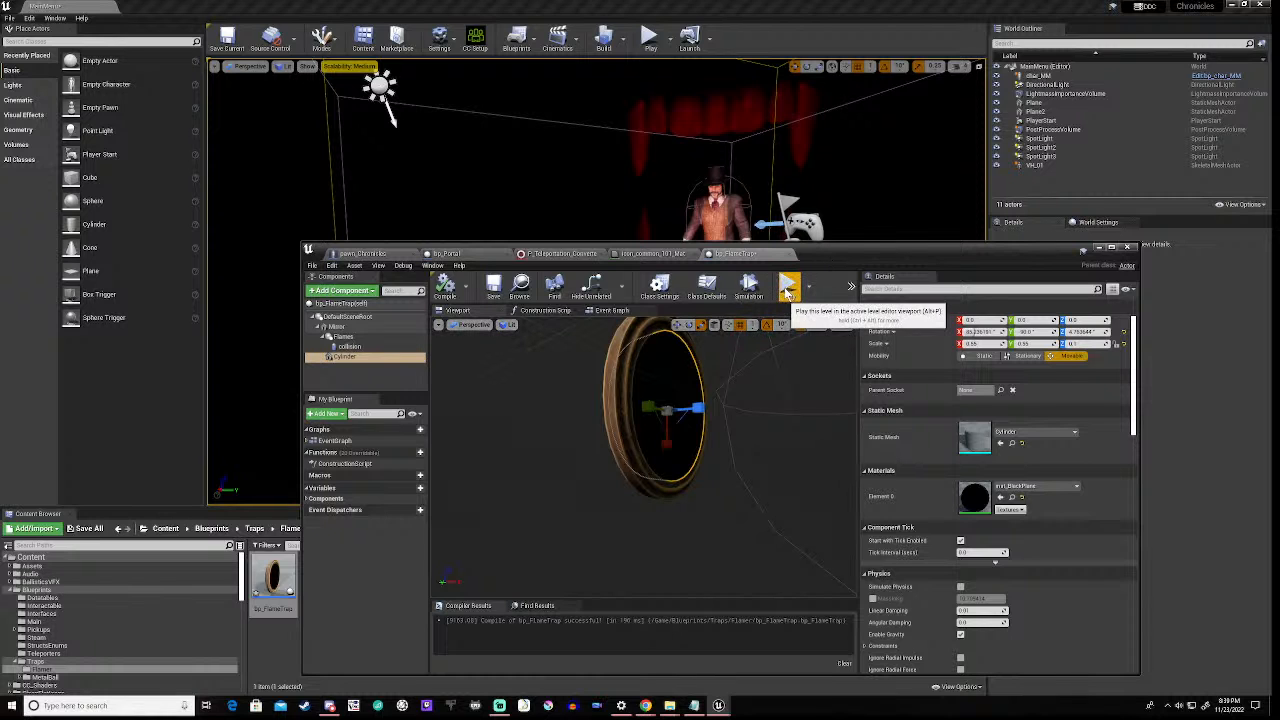
# - Briefly play and stop the level, and simulate the flame trap in its preview to examine how the flames look against the disc
pyautogui.click(788, 290)
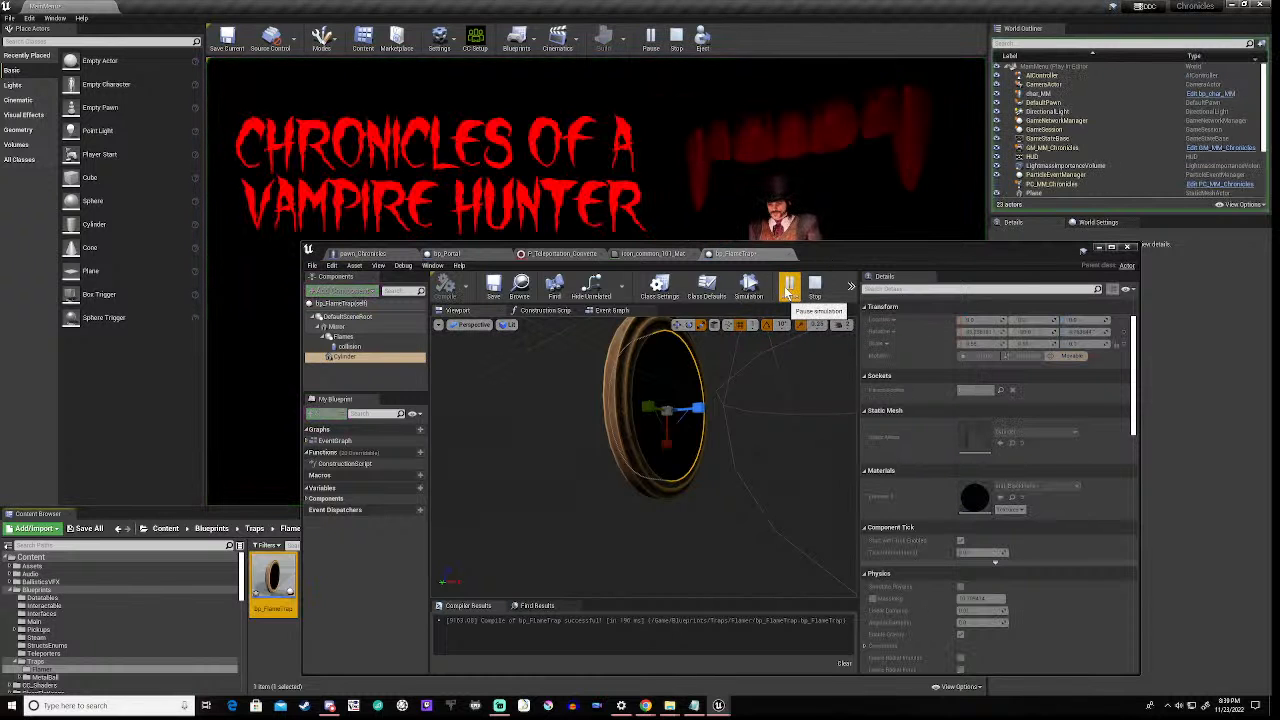
pyautogui.click(815, 288)
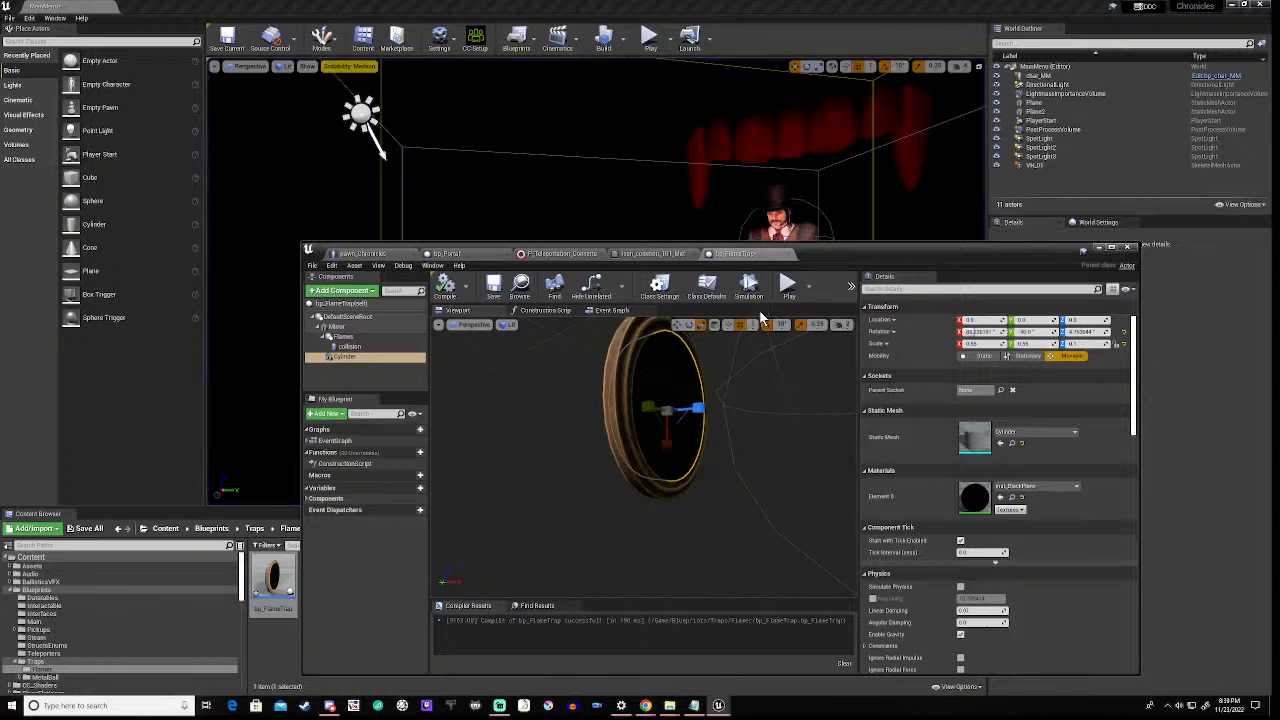
pyautogui.click(749, 288)
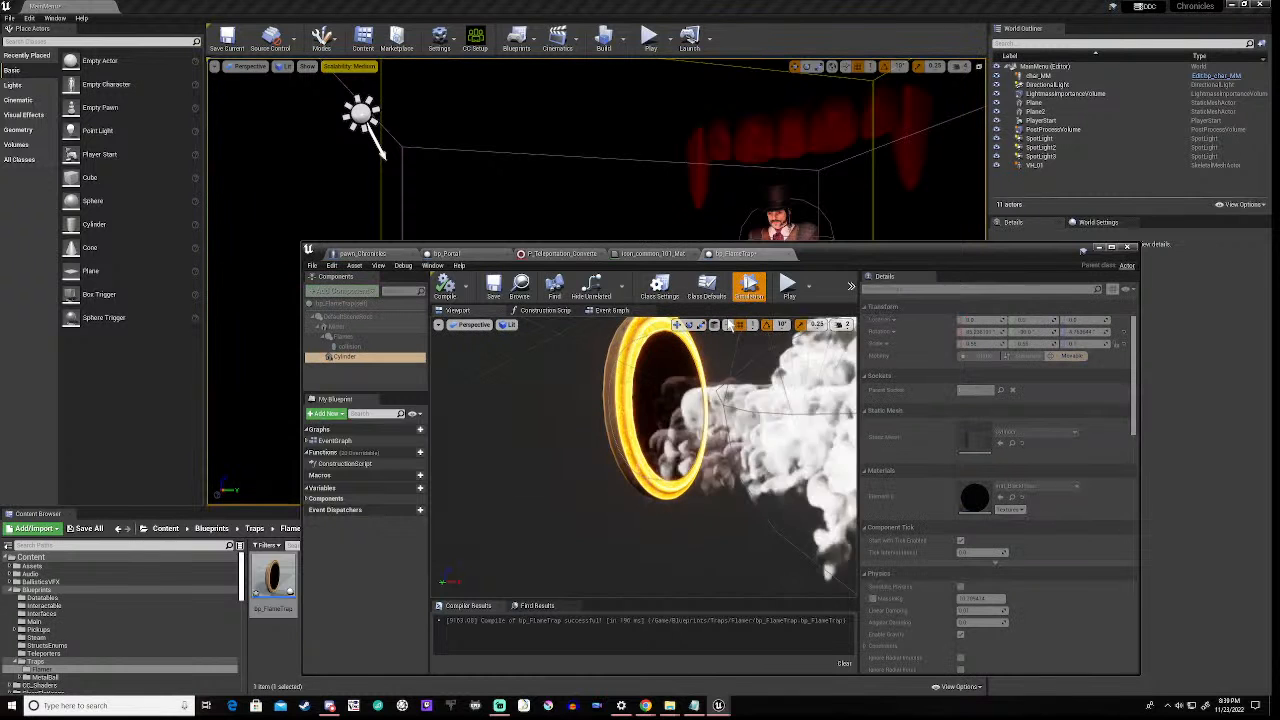
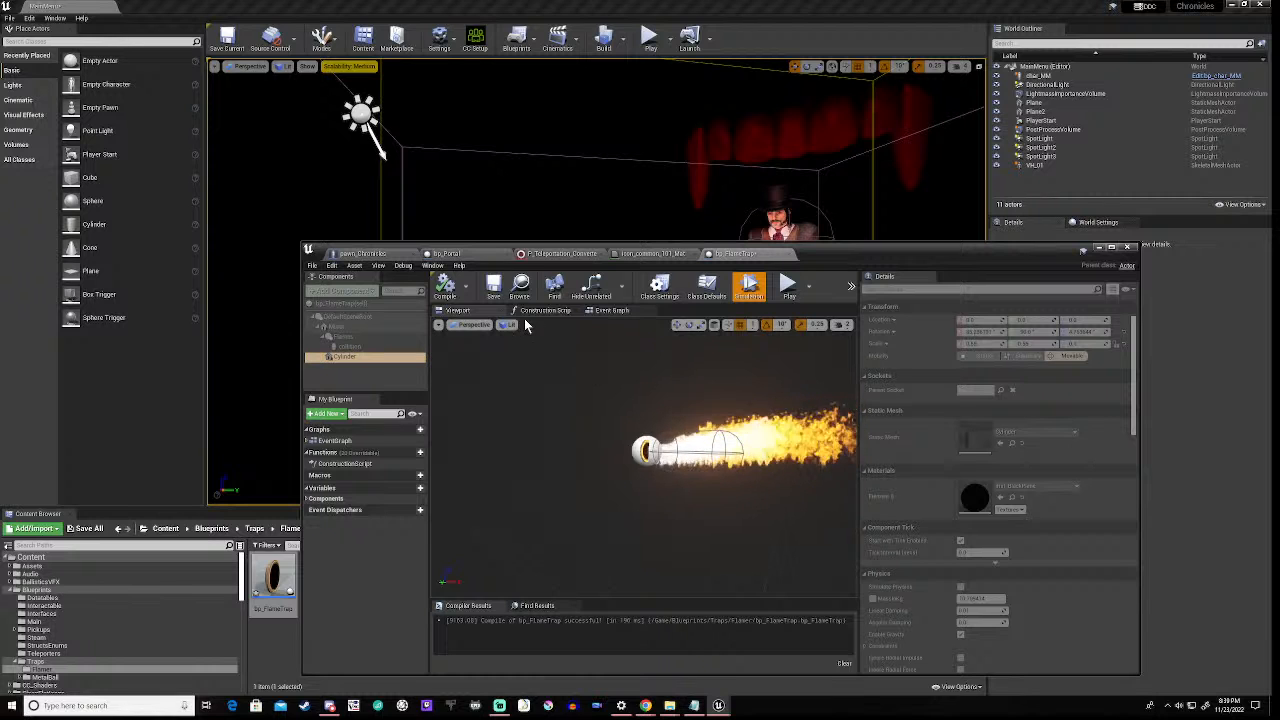
pyautogui.click(755, 292)
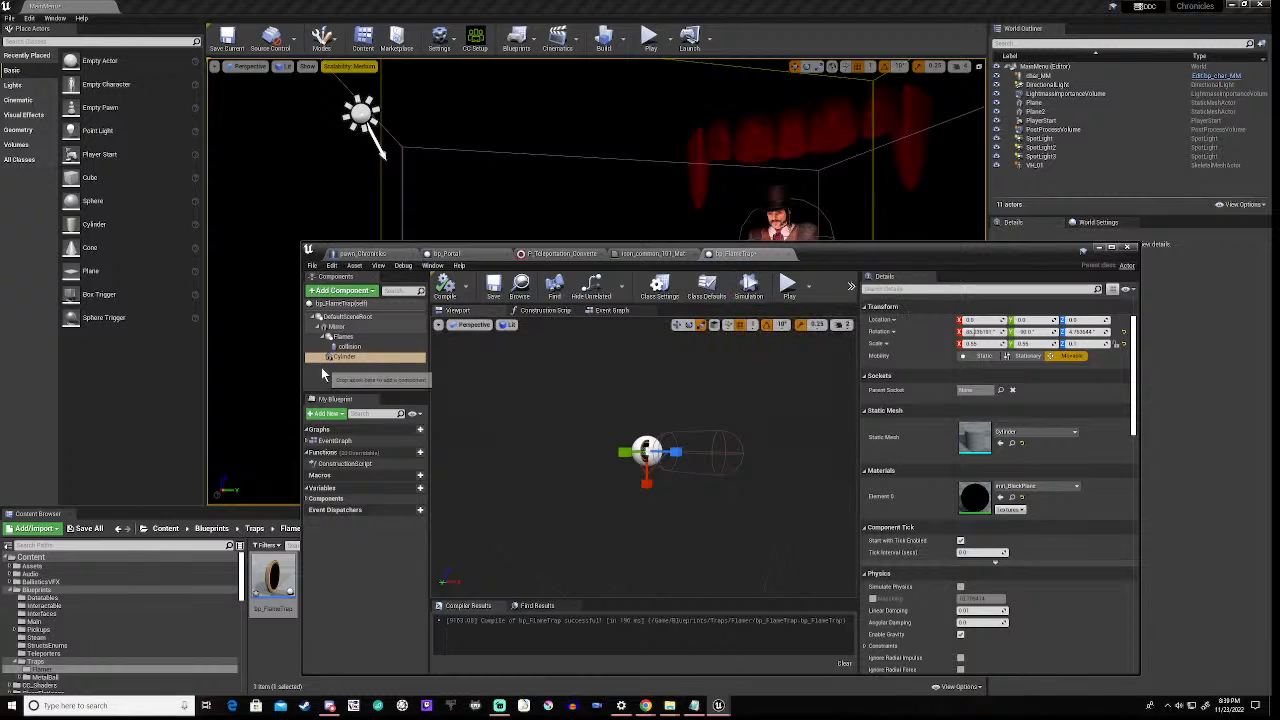
# - Locate the Niagara system used by the Flames component and open NE_Flames_System_Rocket for editing
pyautogui.click(342, 337)
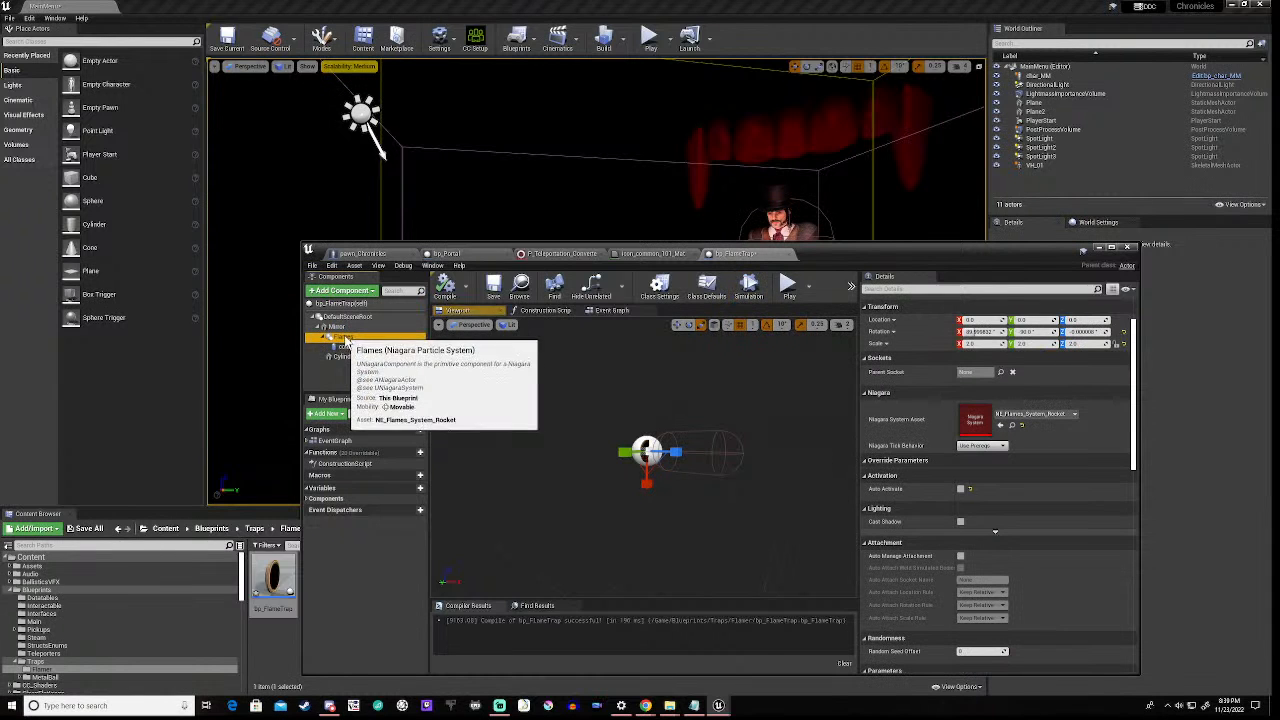
pyautogui.click(1012, 426)
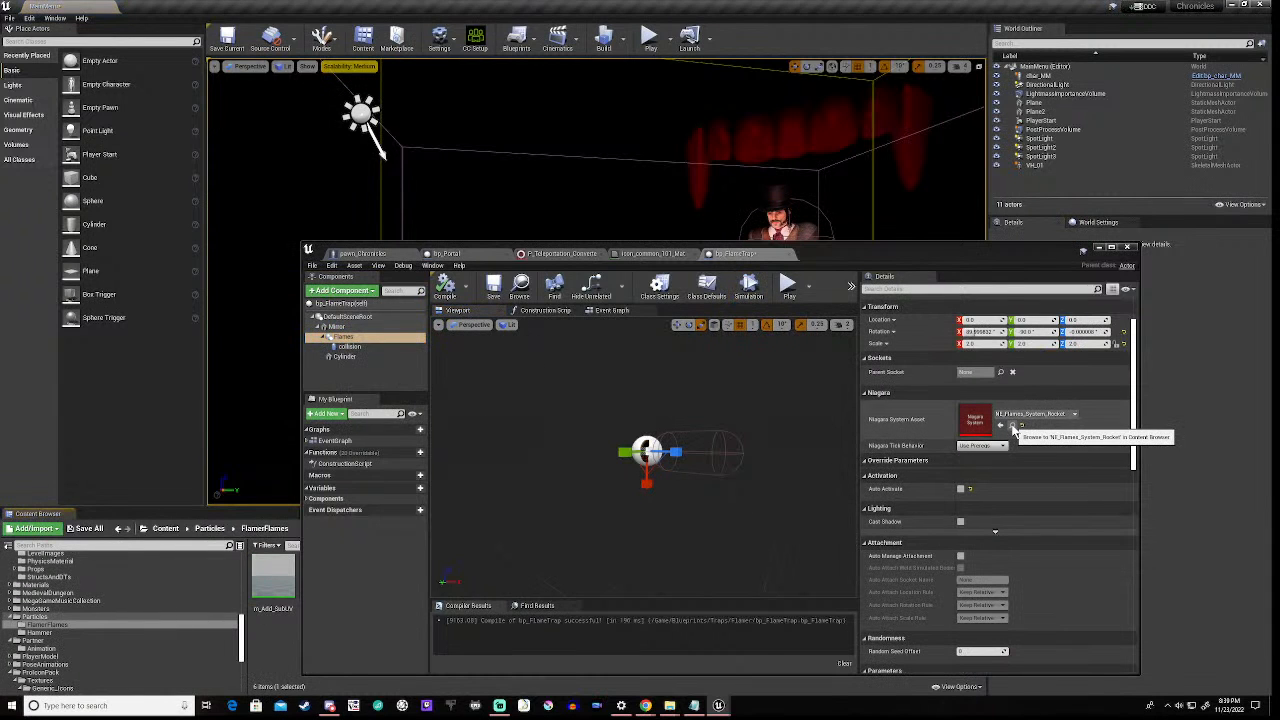
pyautogui.moveTo(859, 243); pyautogui.dragTo(871, 108)
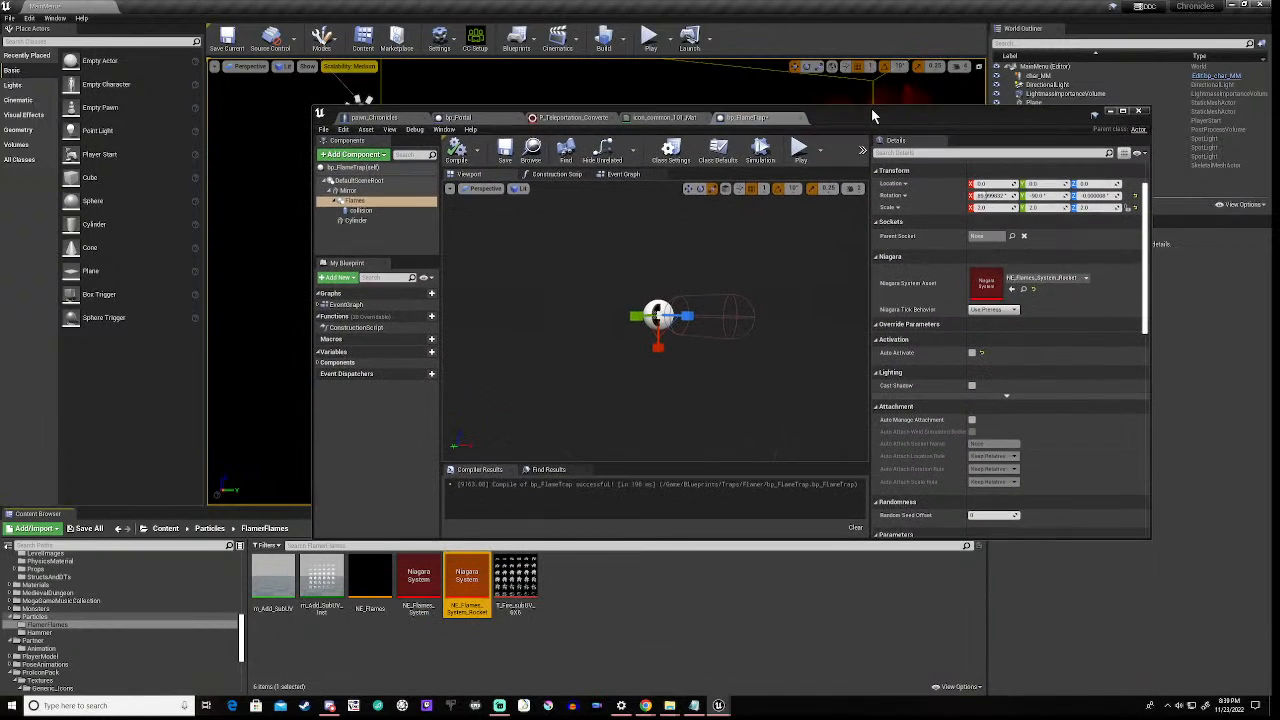
pyautogui.doubleClick(466, 580)
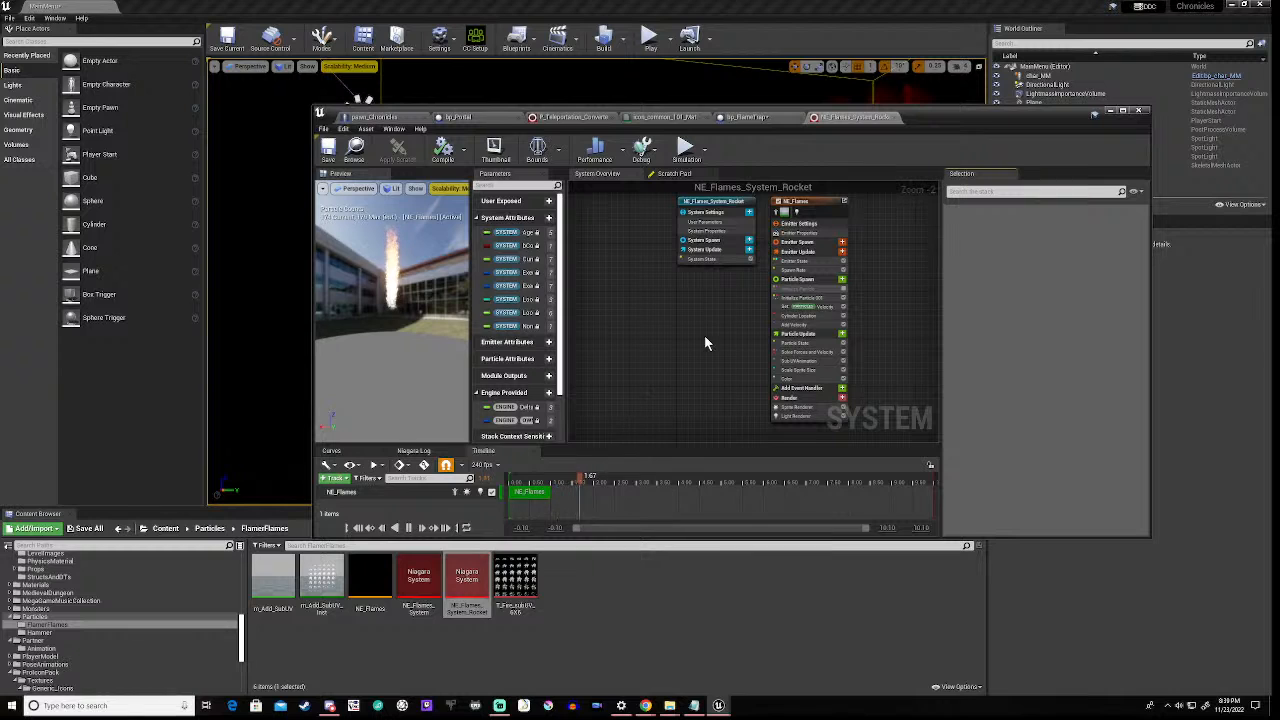
# - Set the Z value of NE_Flames' Set Particles Velocity module to 0, save the system and check the flame in bp_FlameTrap
pyautogui.scroll(2, 863, 241)
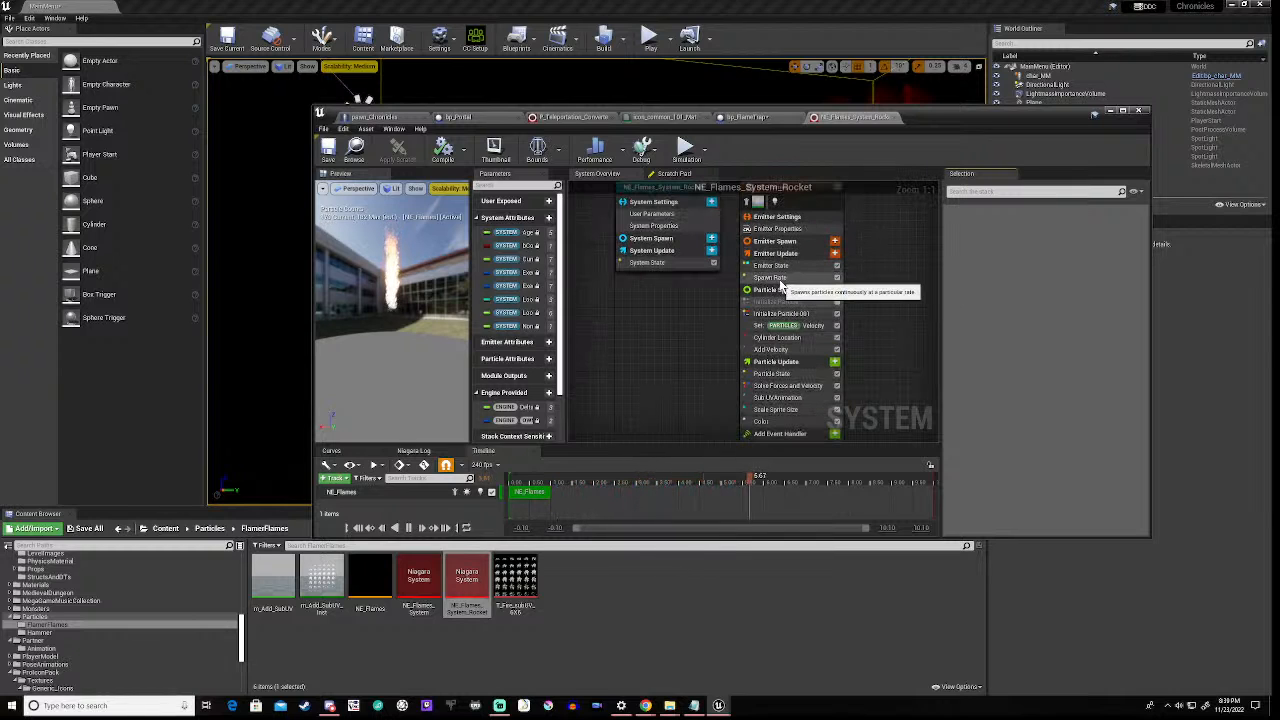
pyautogui.click(772, 386)
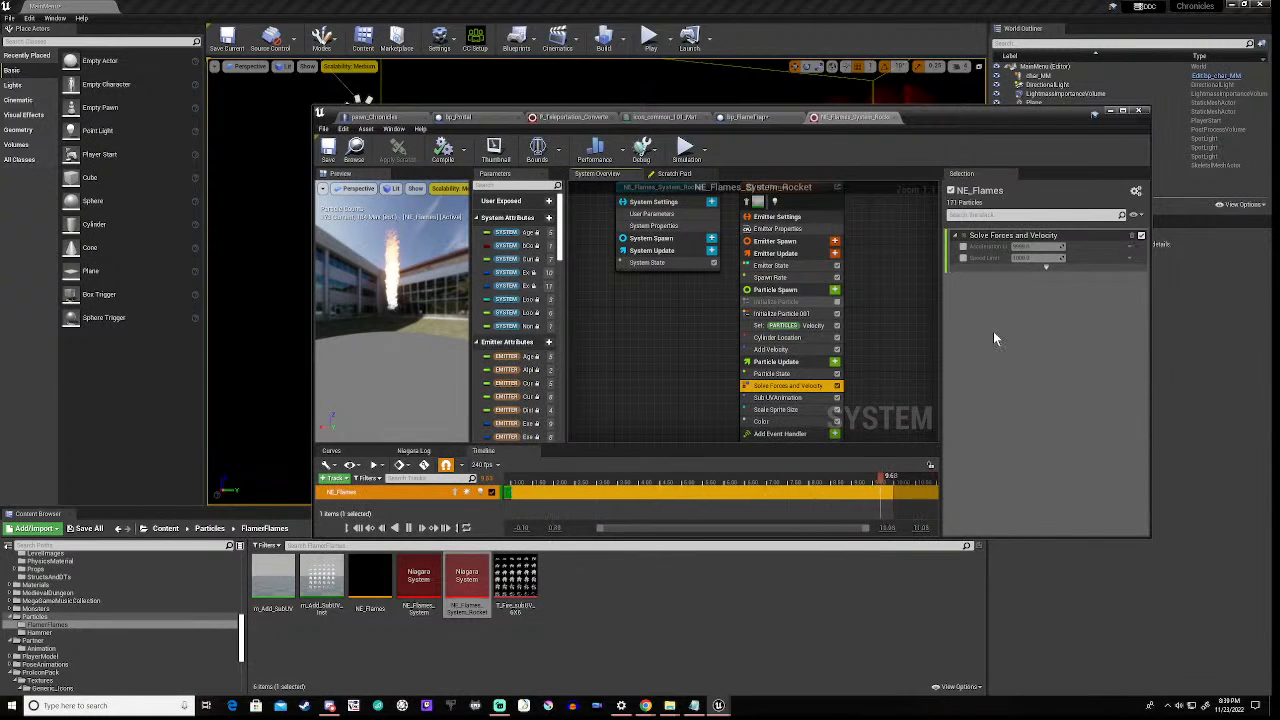
pyautogui.click(783, 352)
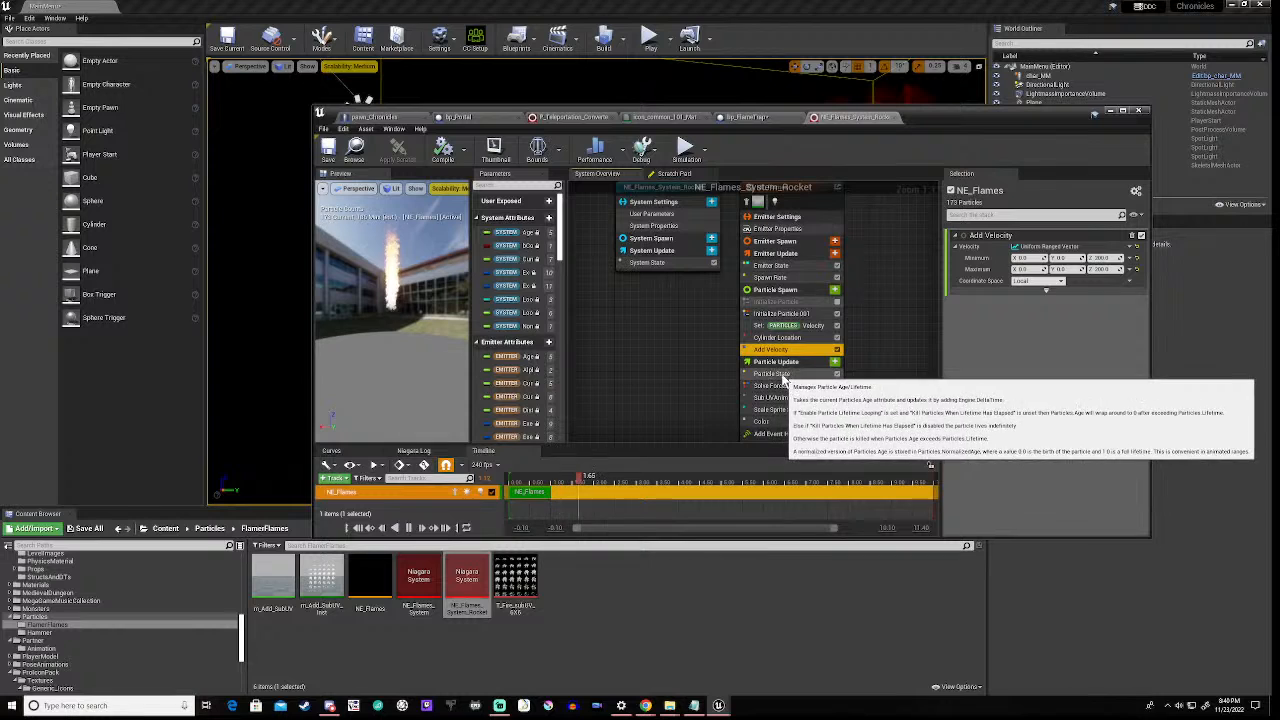
pyautogui.click(808, 327)
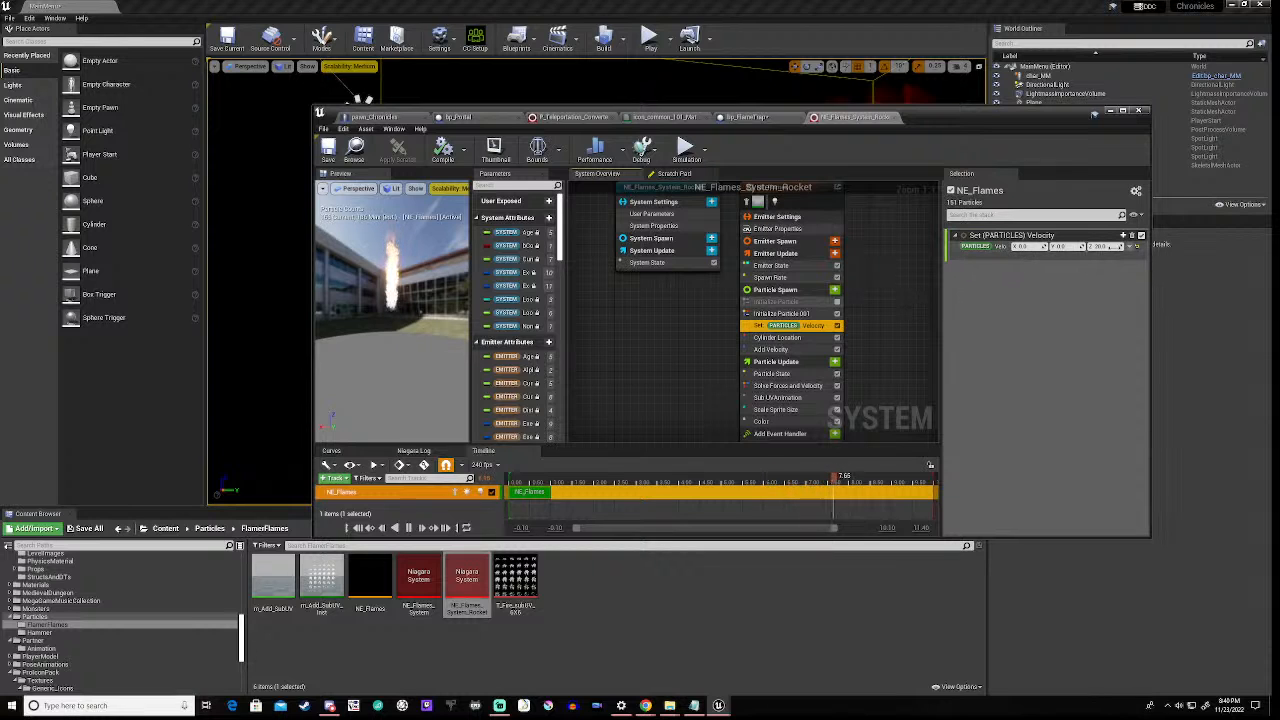
pyautogui.click(1103, 247)
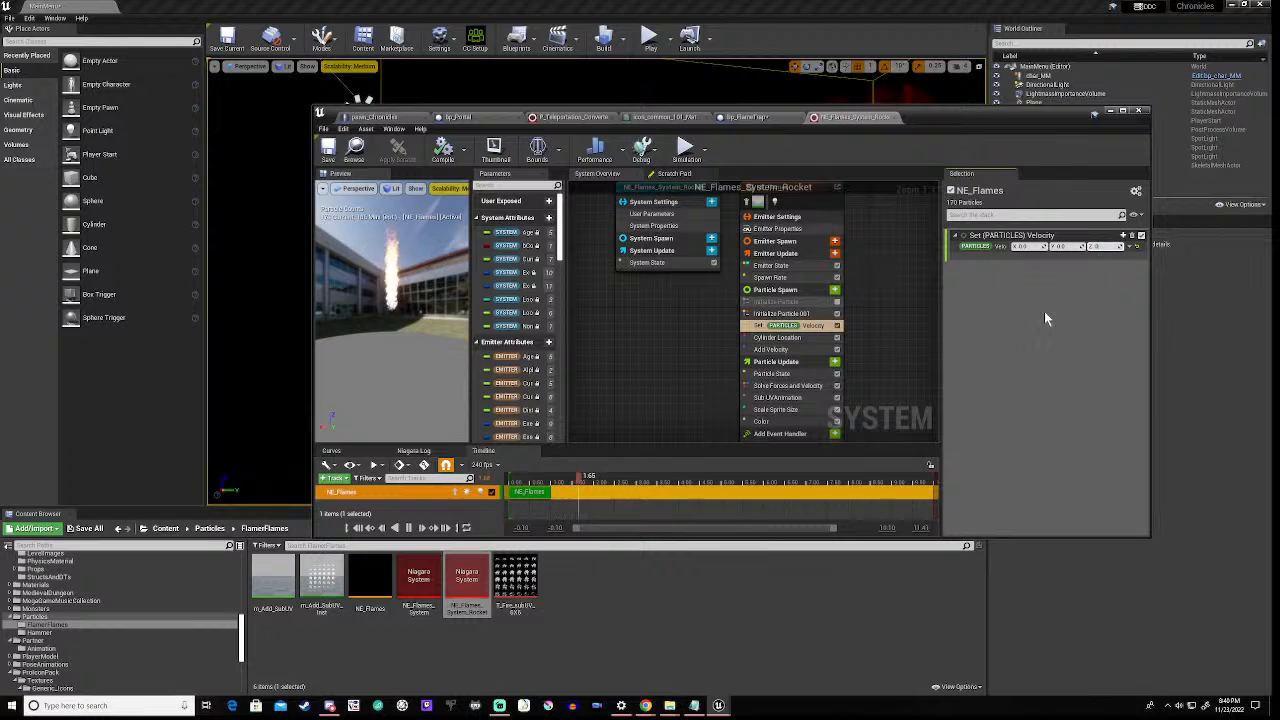
pyautogui.write('0')
pyautogui.press('Return')
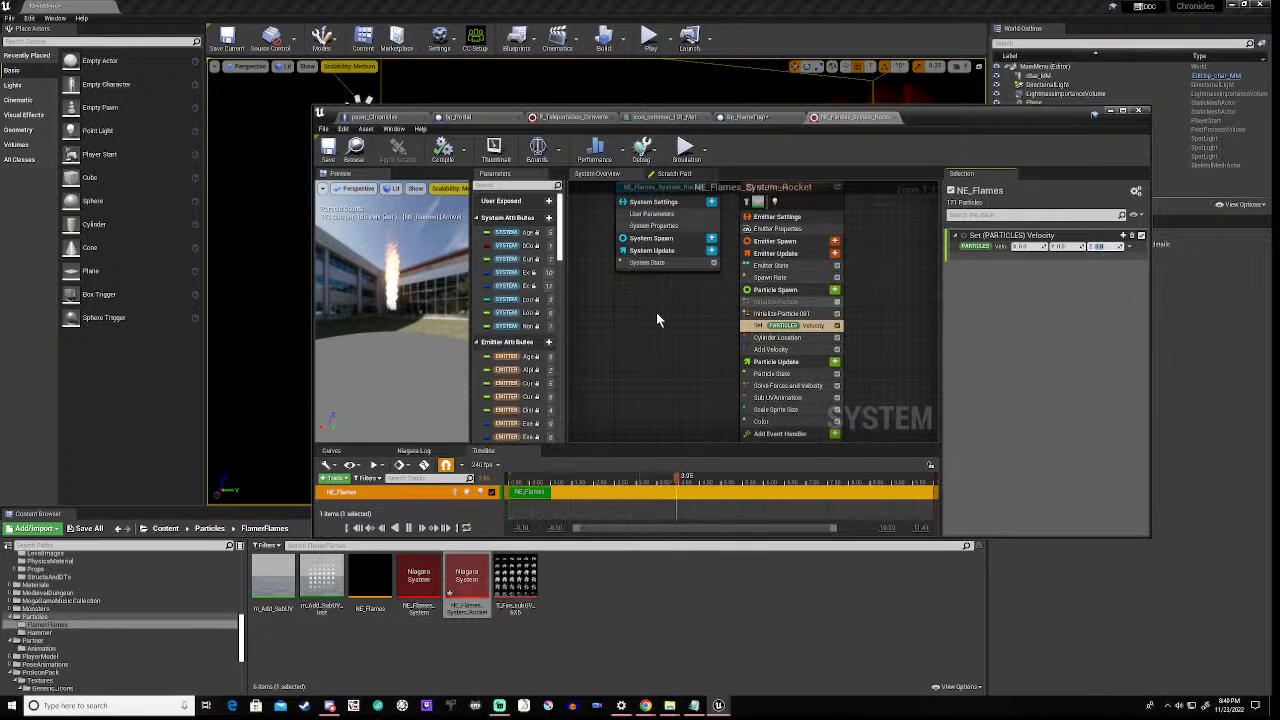
pyautogui.click(328, 150)
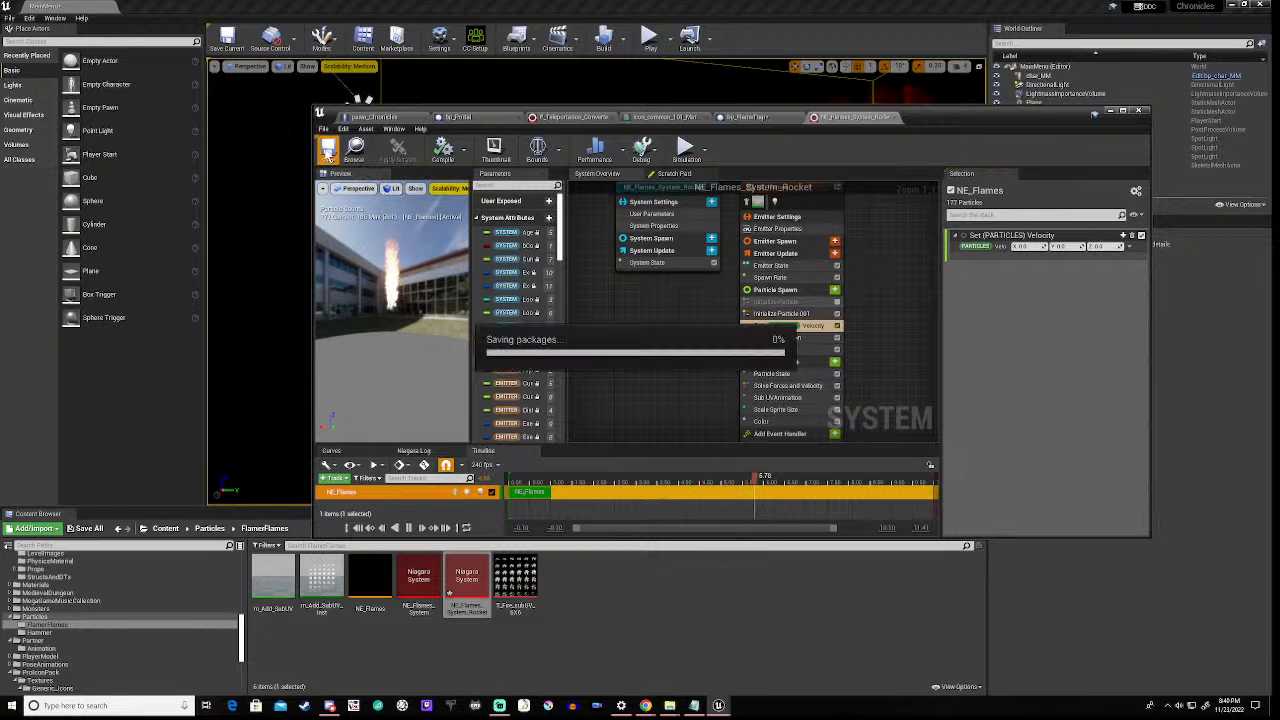
pyautogui.click(745, 117)
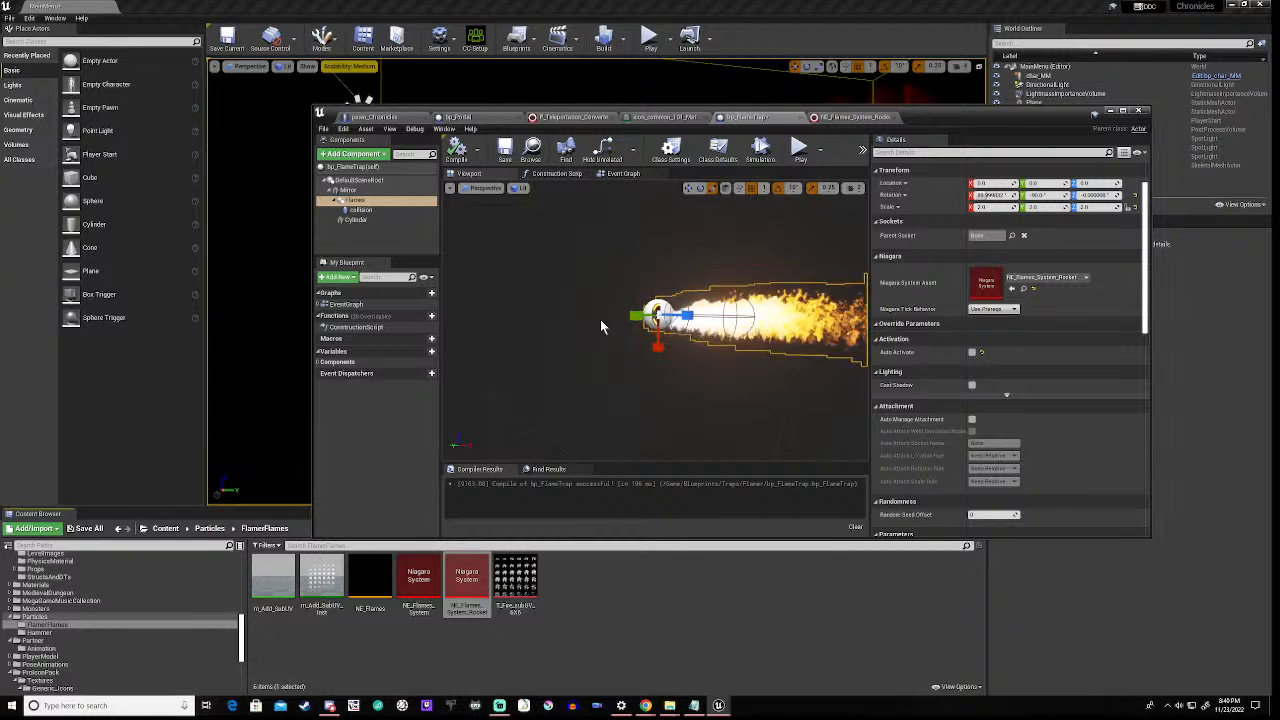
# - Restore the previous Z particle velocity in NE_Flames_System_Rocket, save it and compare the flame in bp_FlameTrap
pyautogui.click(848, 118)
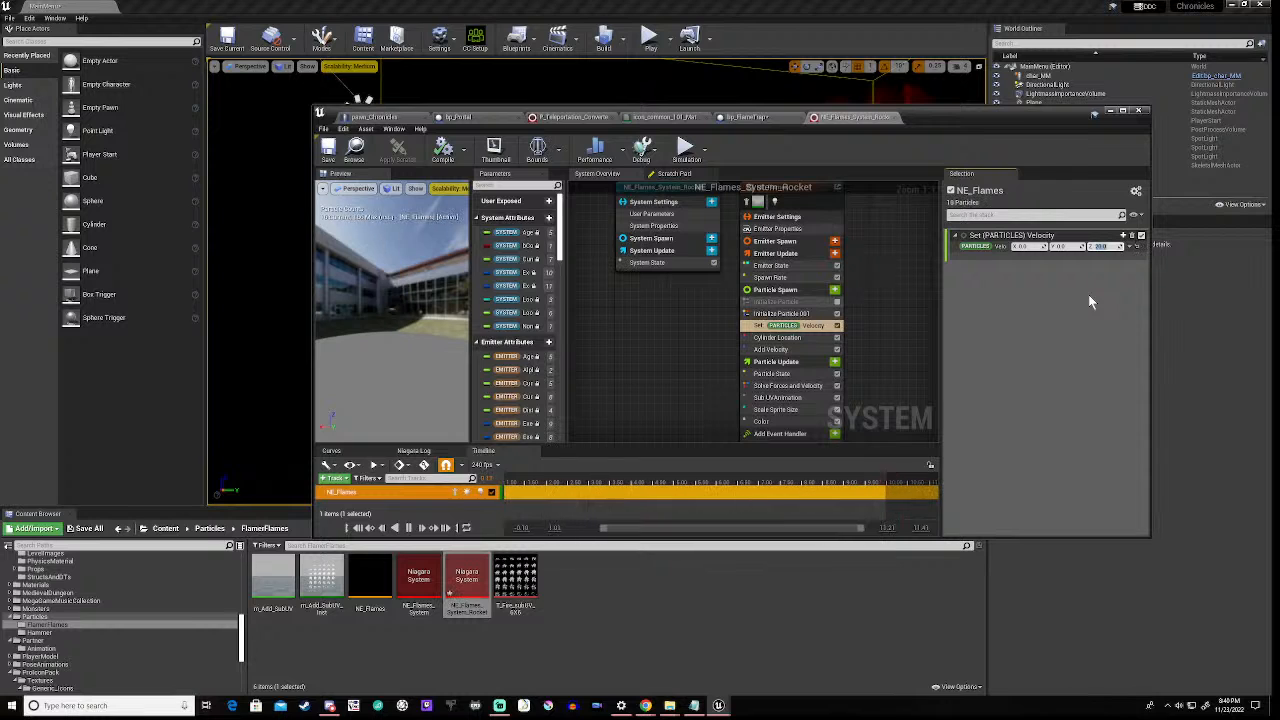
pyautogui.click(330, 150)
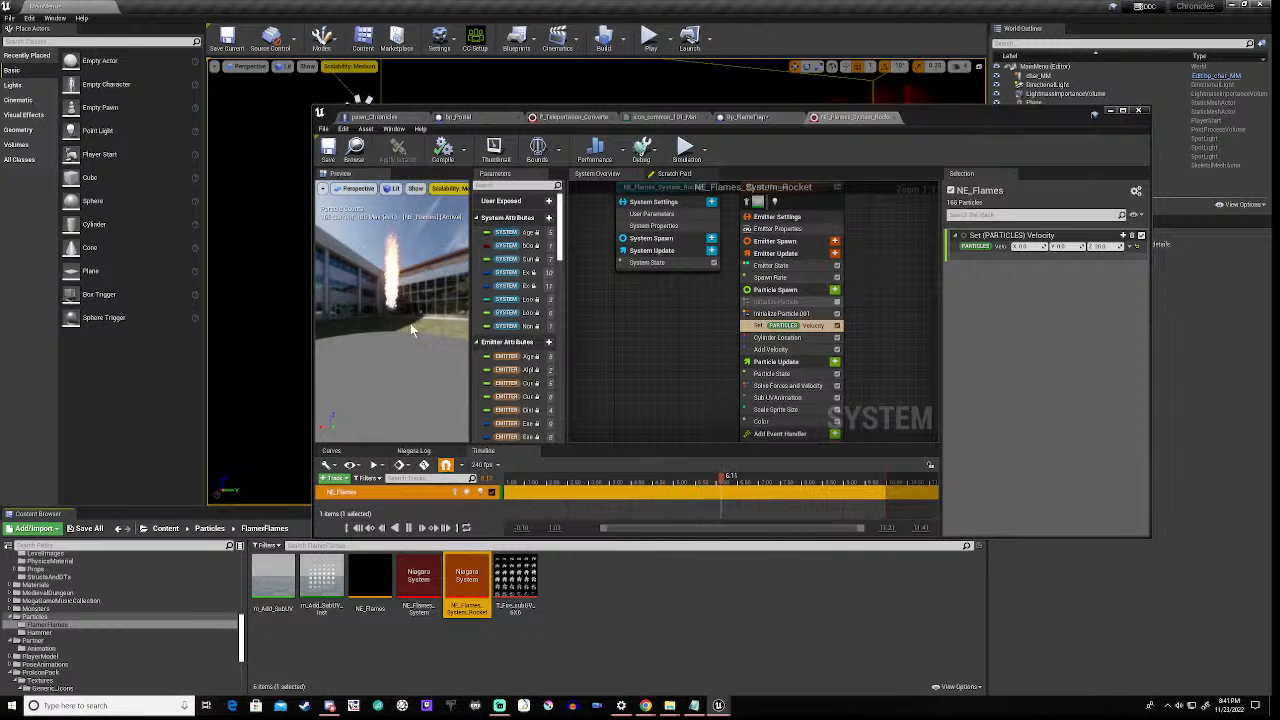
pyautogui.click(742, 117)
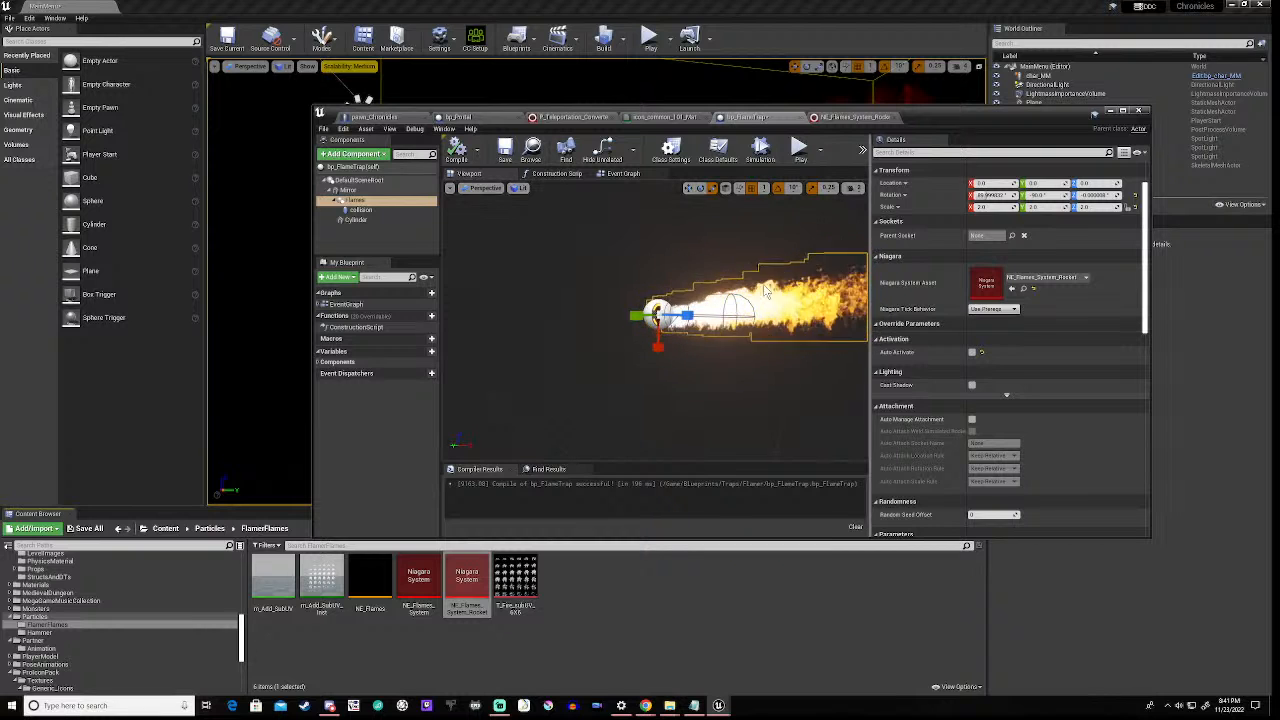
# - Return the Z particle velocity to 0, save NE_Flames_System_Rocket and review the flame in the bp_FlameTrap preview again
pyautogui.click(841, 116)
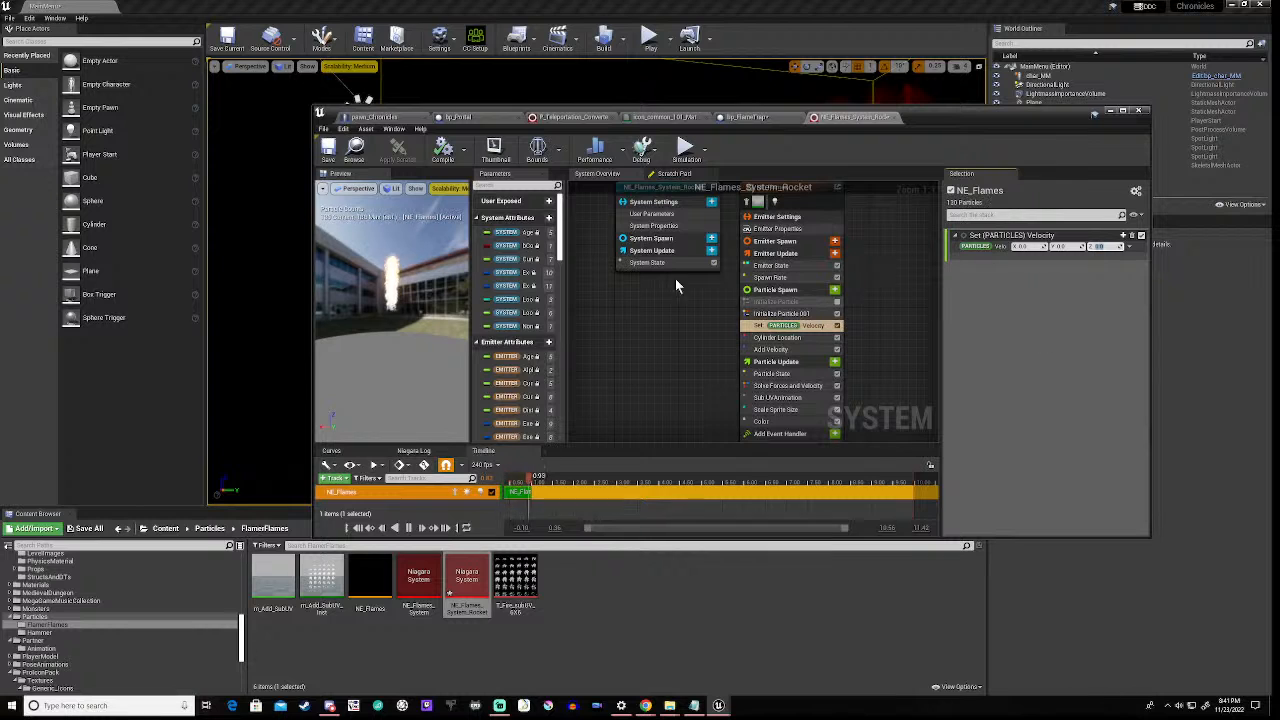
pyautogui.click(328, 152)
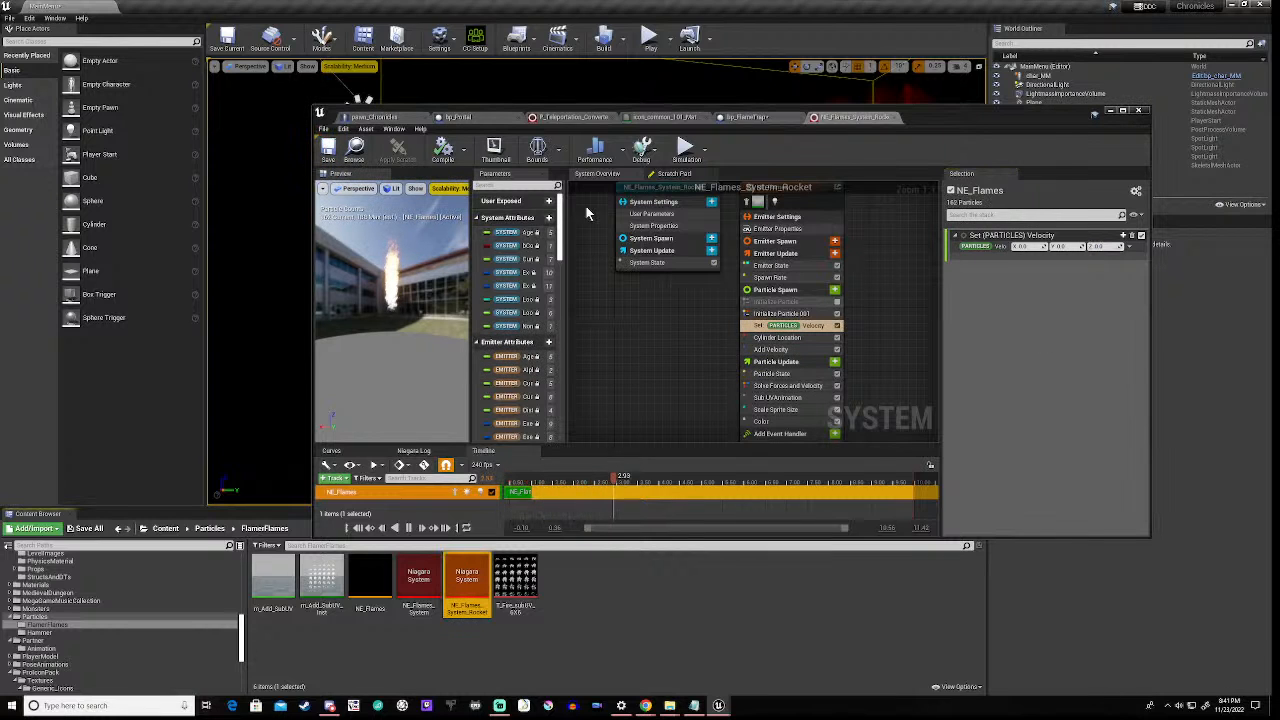
pyautogui.click(740, 117)
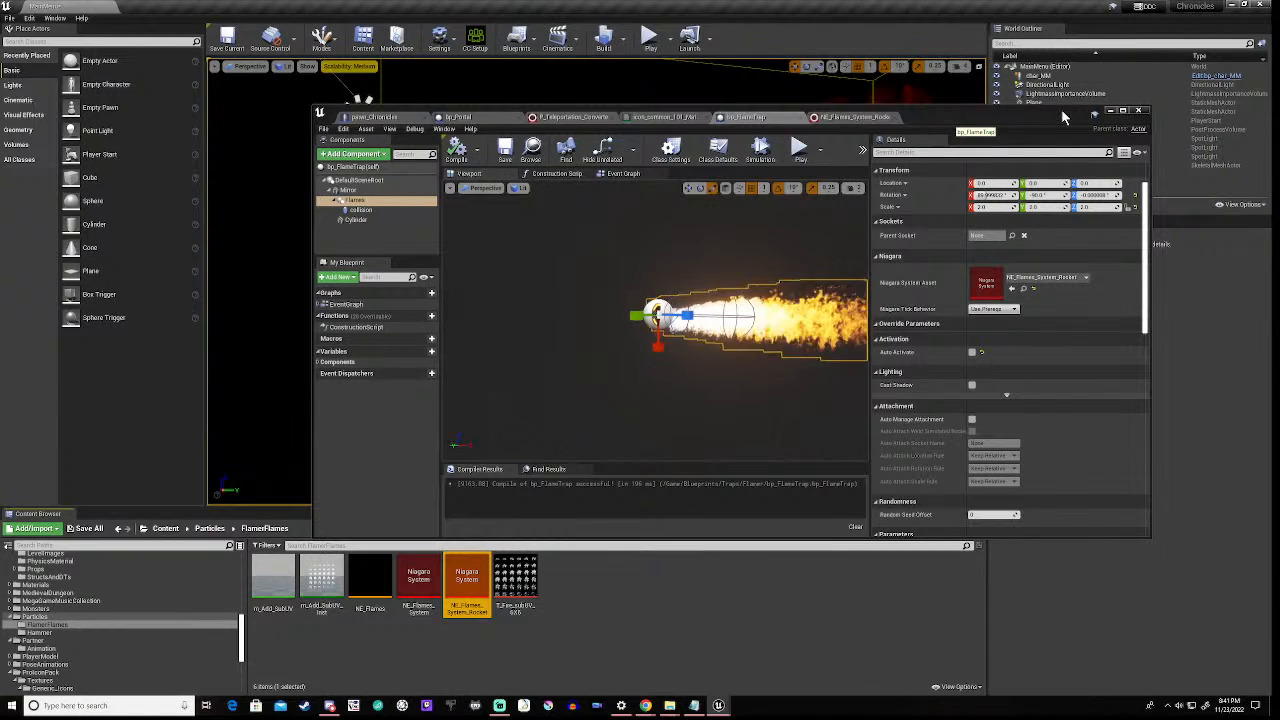
# - Minimize the blueprint editor and open level 1 from the Maps folder, saving the MainMenu level
pyautogui.click(534, 152)
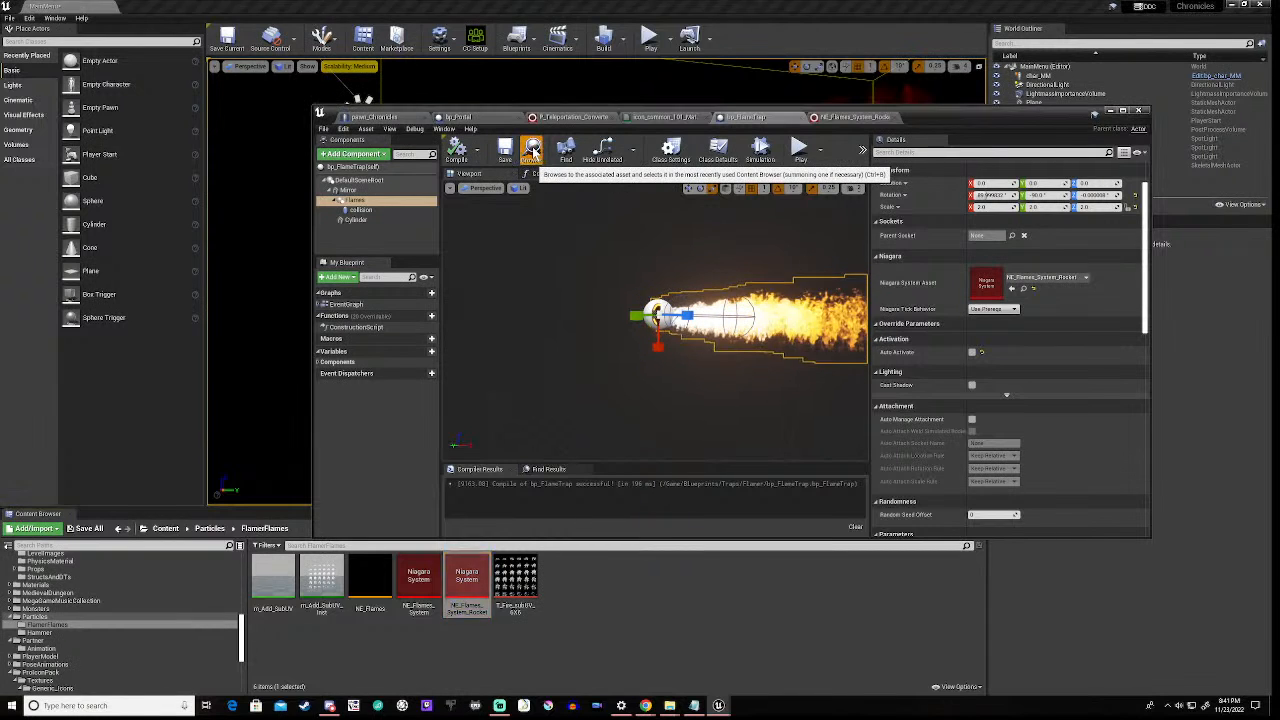
pyautogui.click(1110, 111)
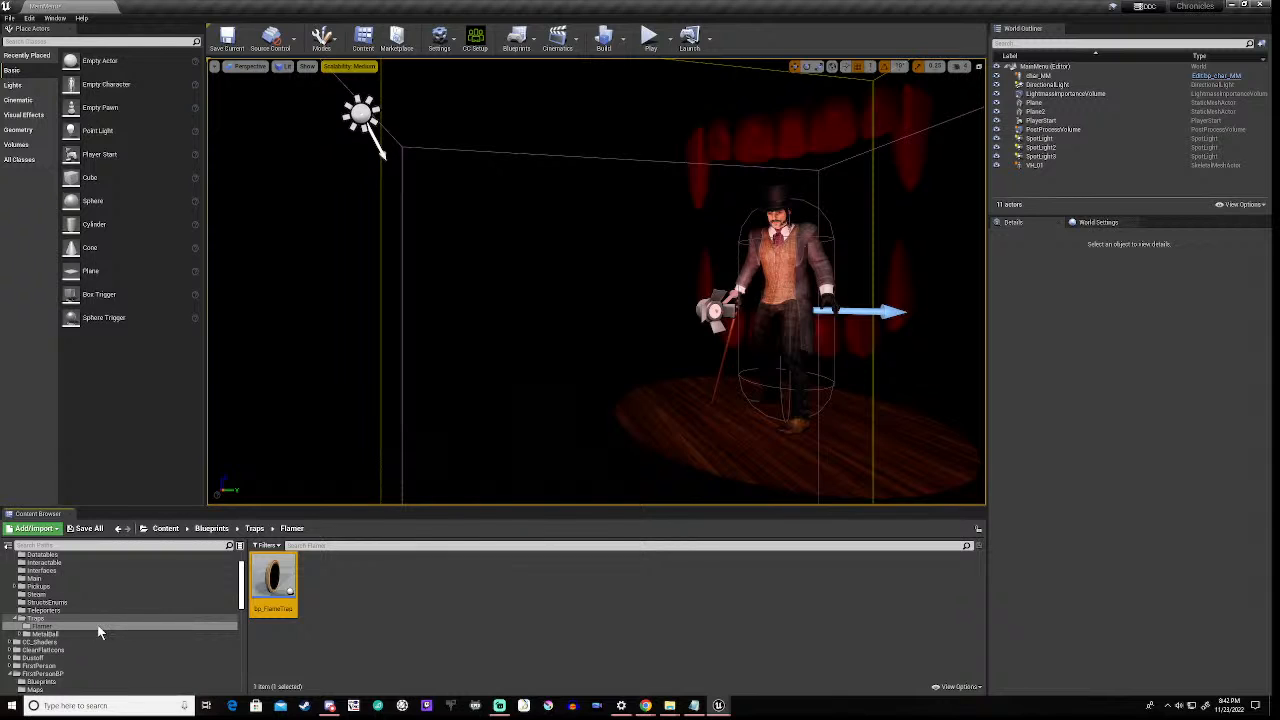
pyautogui.scroll(-3, 98, 628)
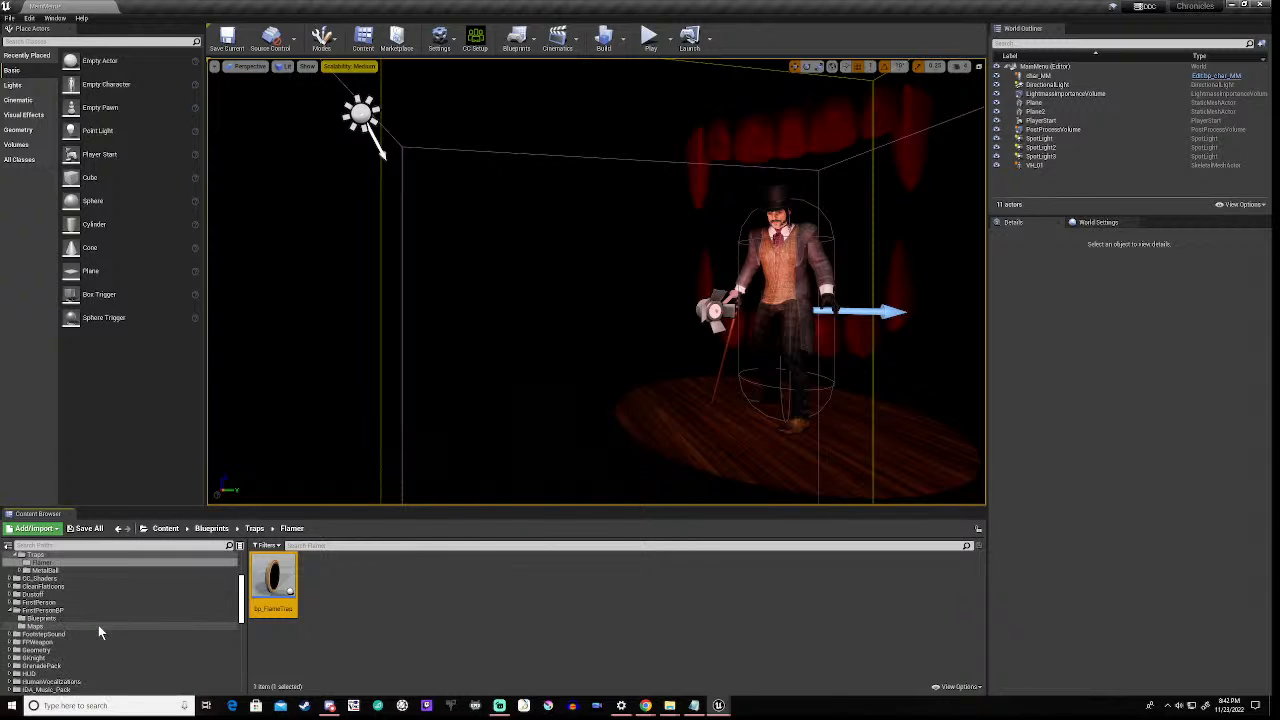
pyautogui.scroll(-4, 98, 628)
pyautogui.click(11, 634)
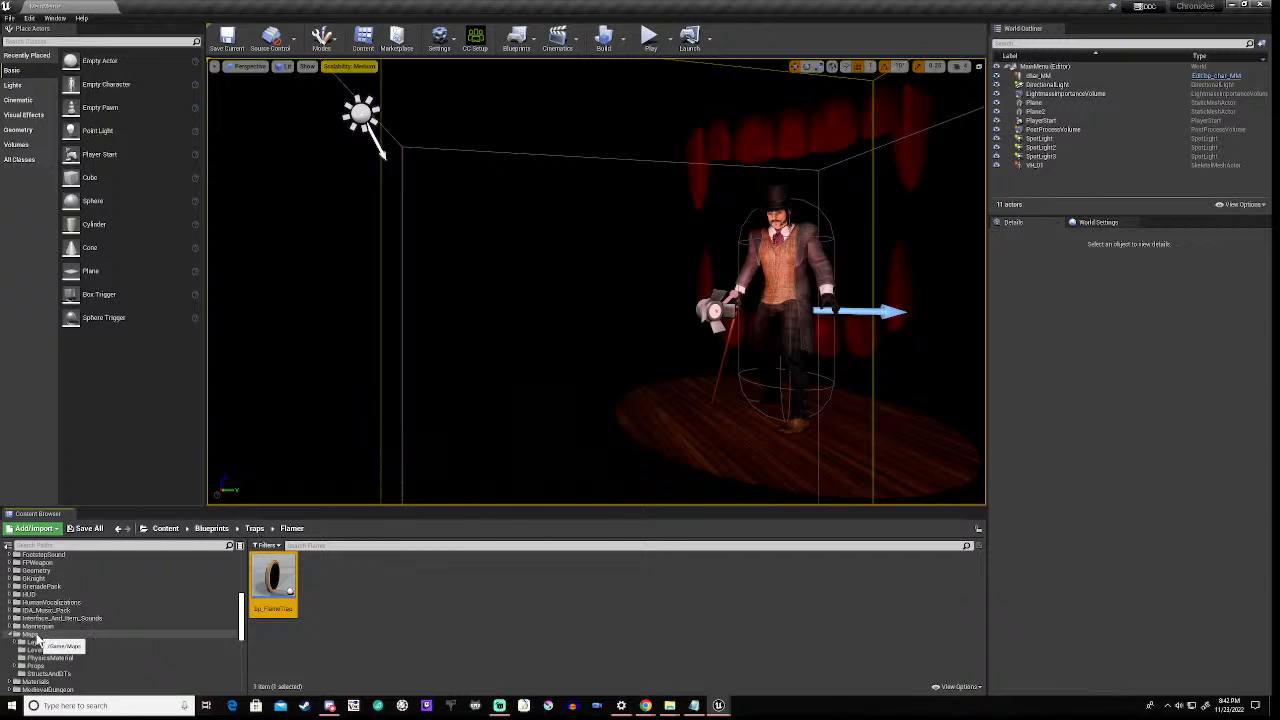
pyautogui.click(30, 634)
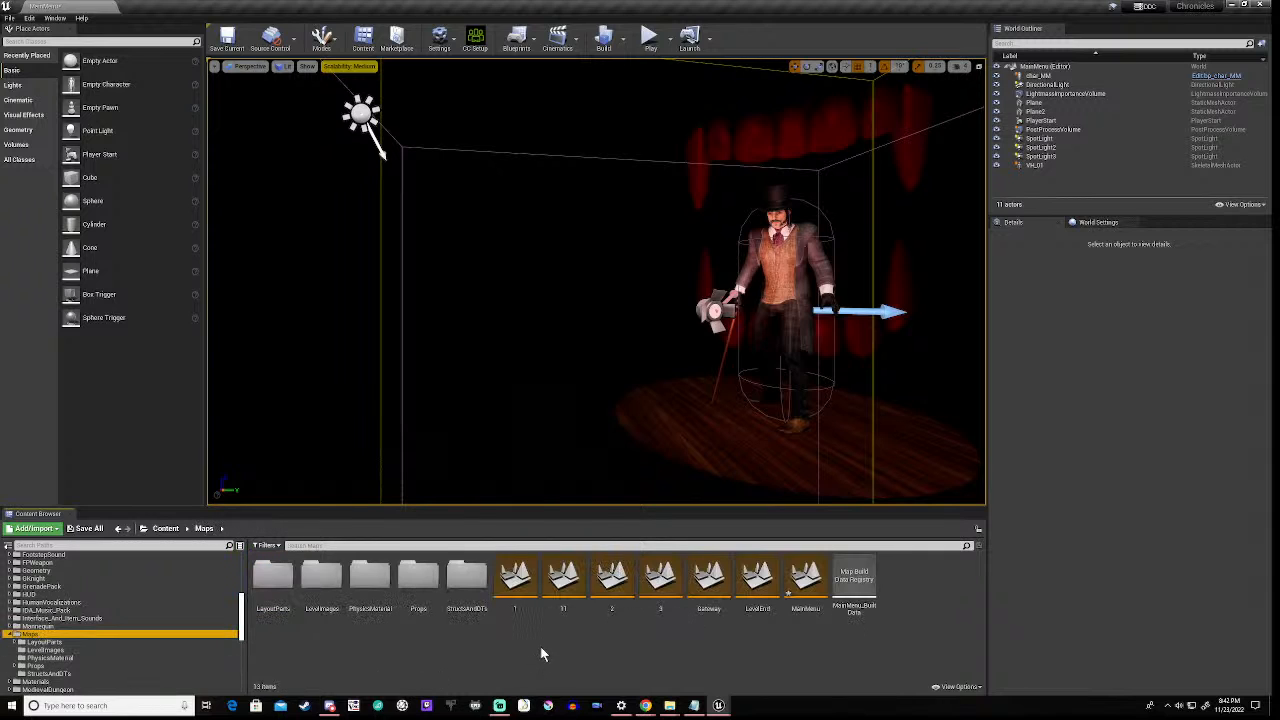
pyautogui.doubleClick(518, 588)
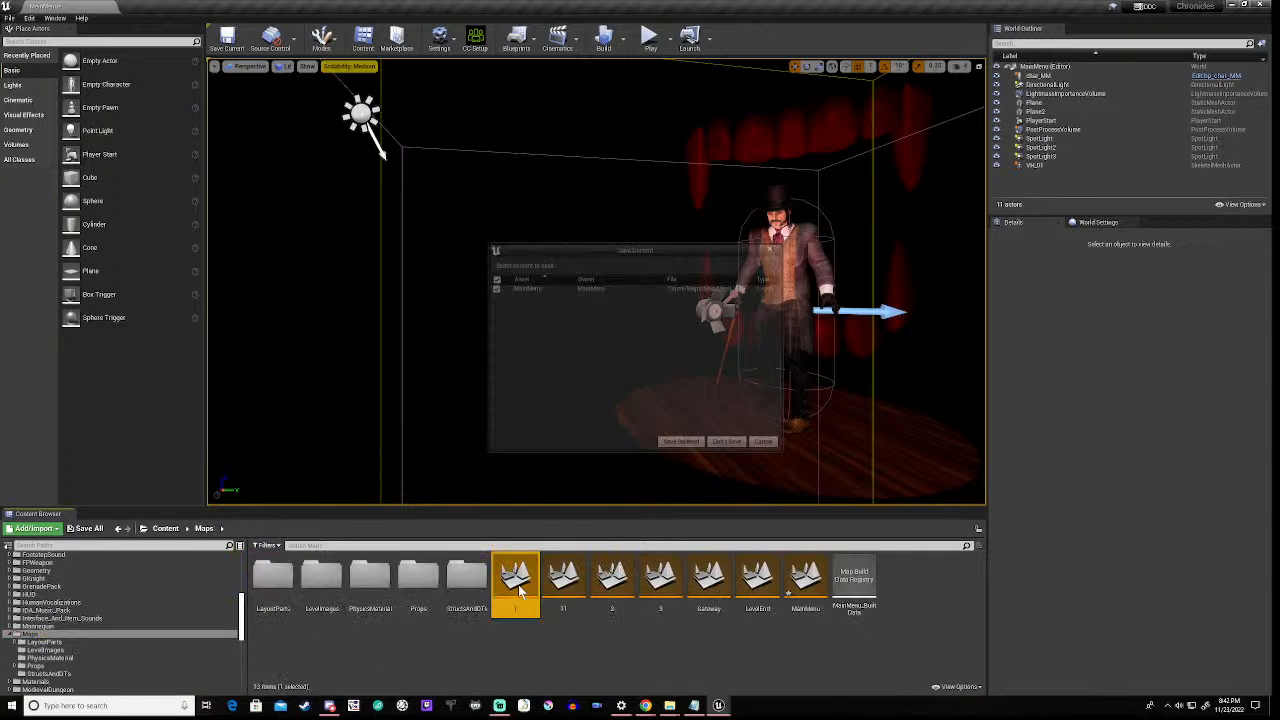
pyautogui.click(689, 444)
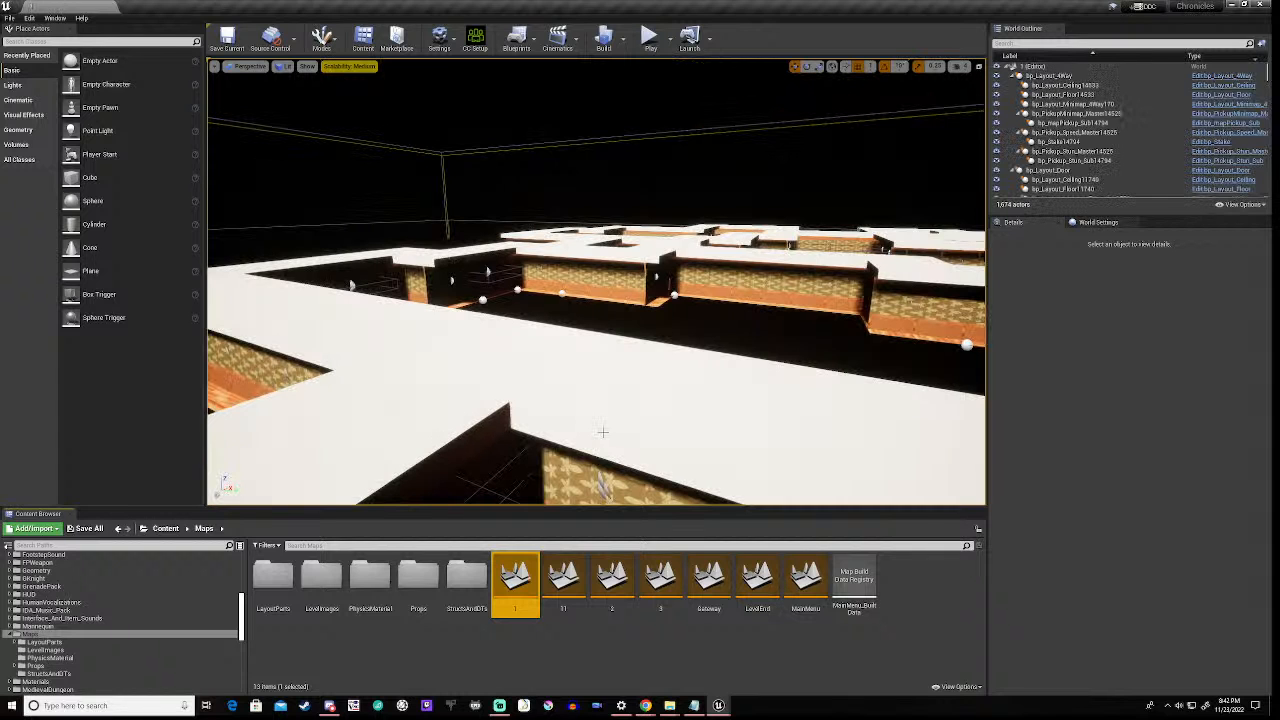
# - Place bp_FlameTrap from the Blueprints/Traps folders in level 1's corridor, beside the scroll and round rug
pyautogui.moveTo(600, 290); pyautogui.dragTo(692, 362, button='right')
pyautogui.press('w')
pyautogui.press('w')
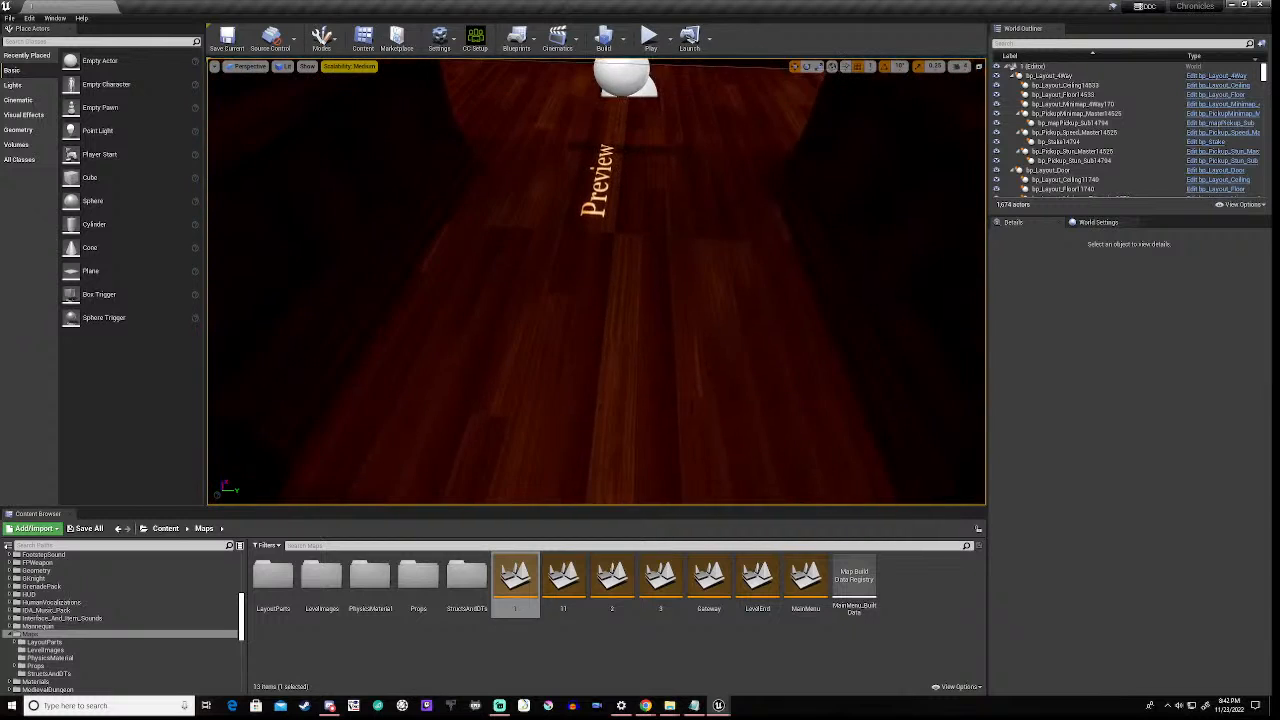
pyautogui.press('s')
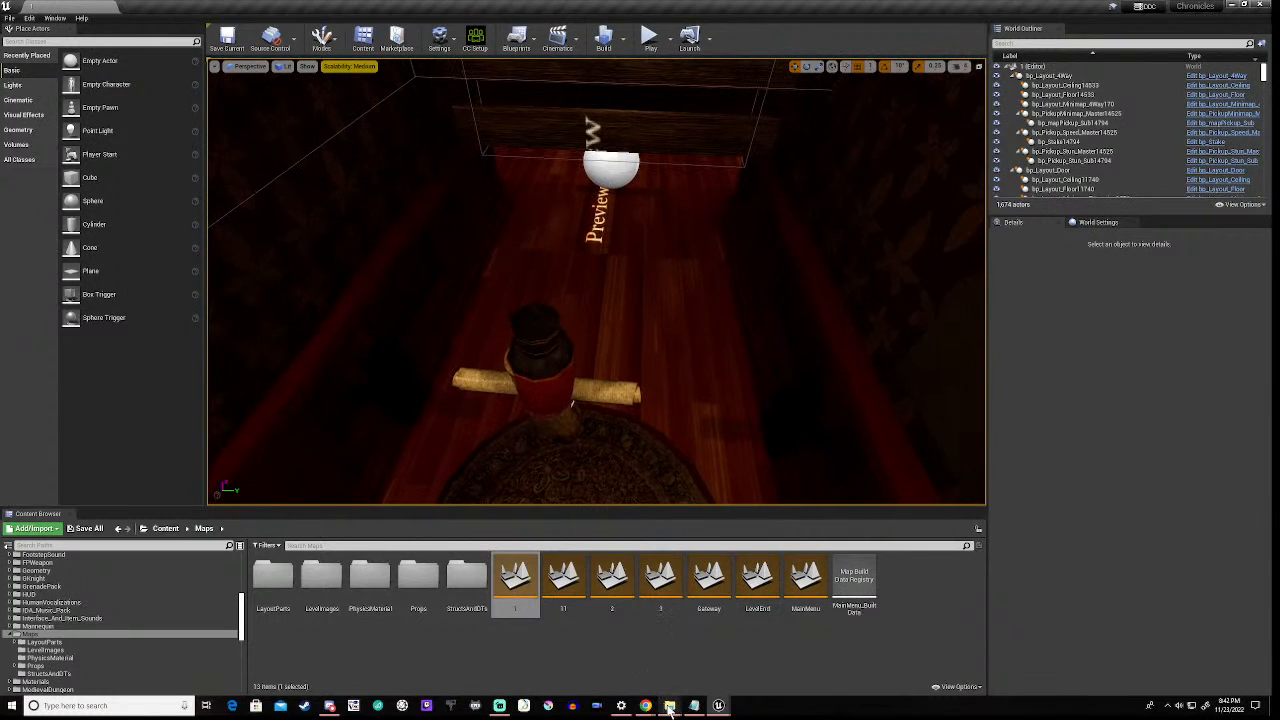
pyautogui.moveTo(719, 706)
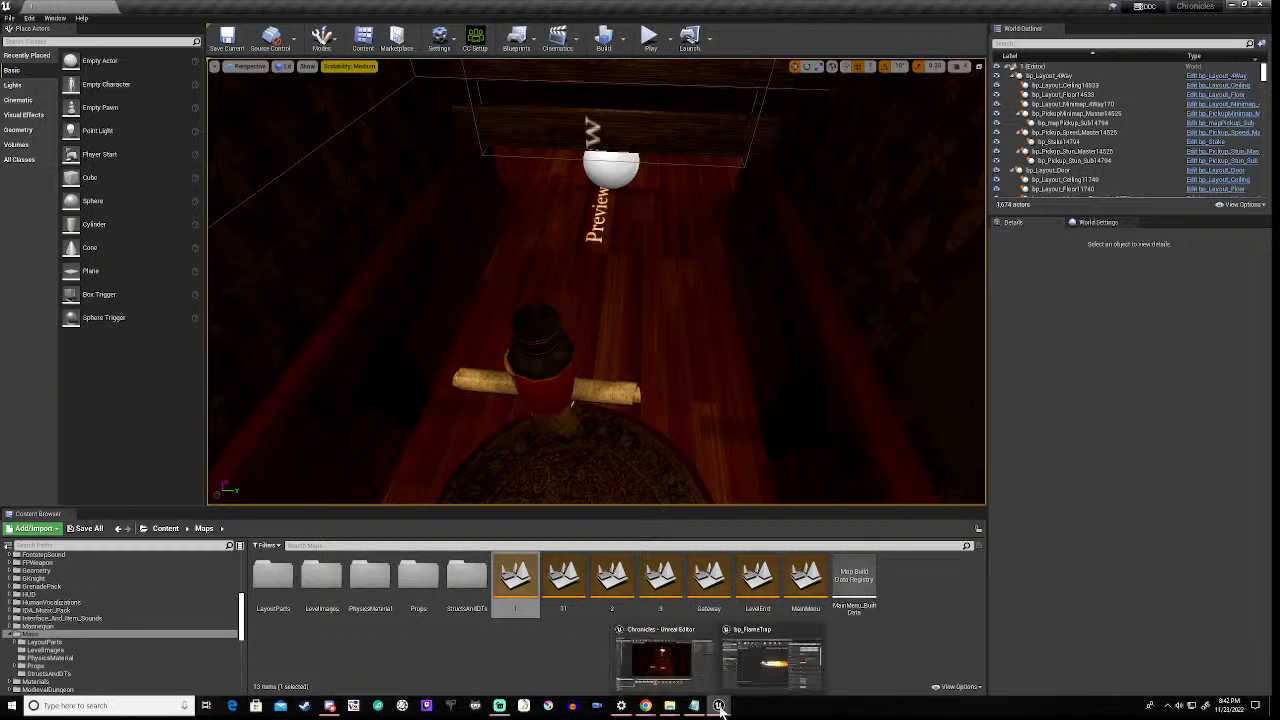
pyautogui.click(766, 634)
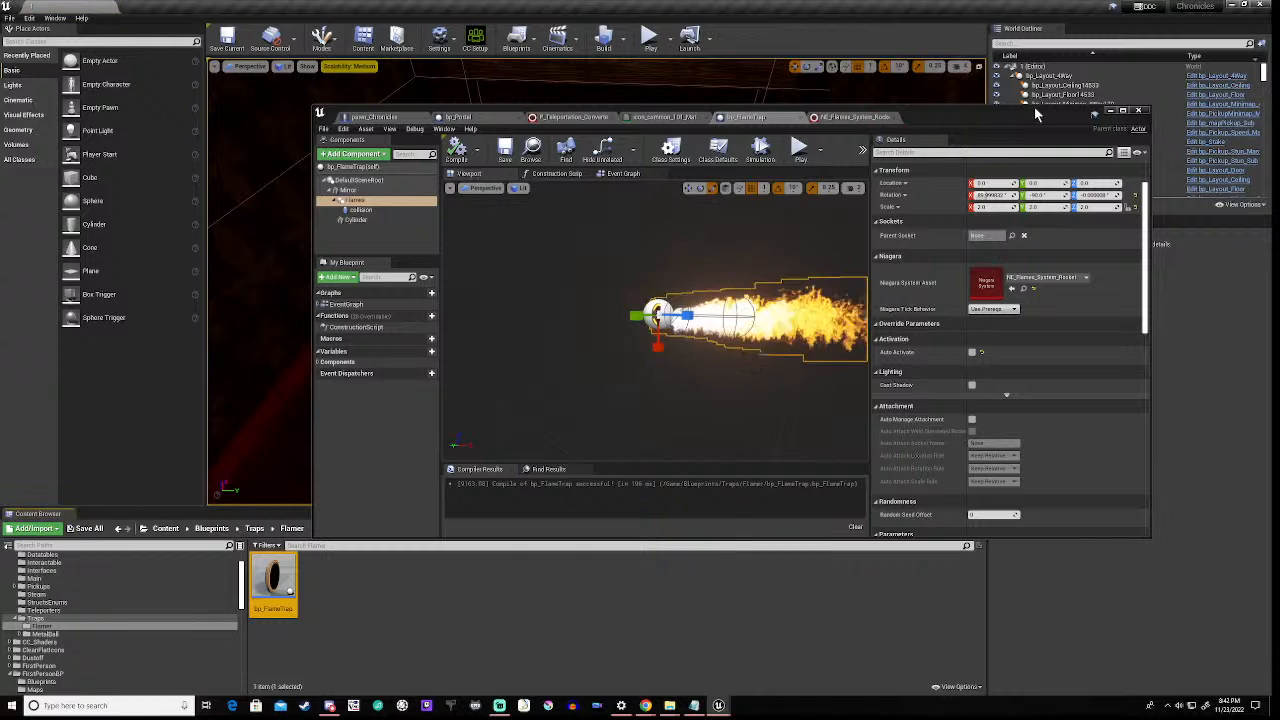
pyautogui.click(1109, 110)
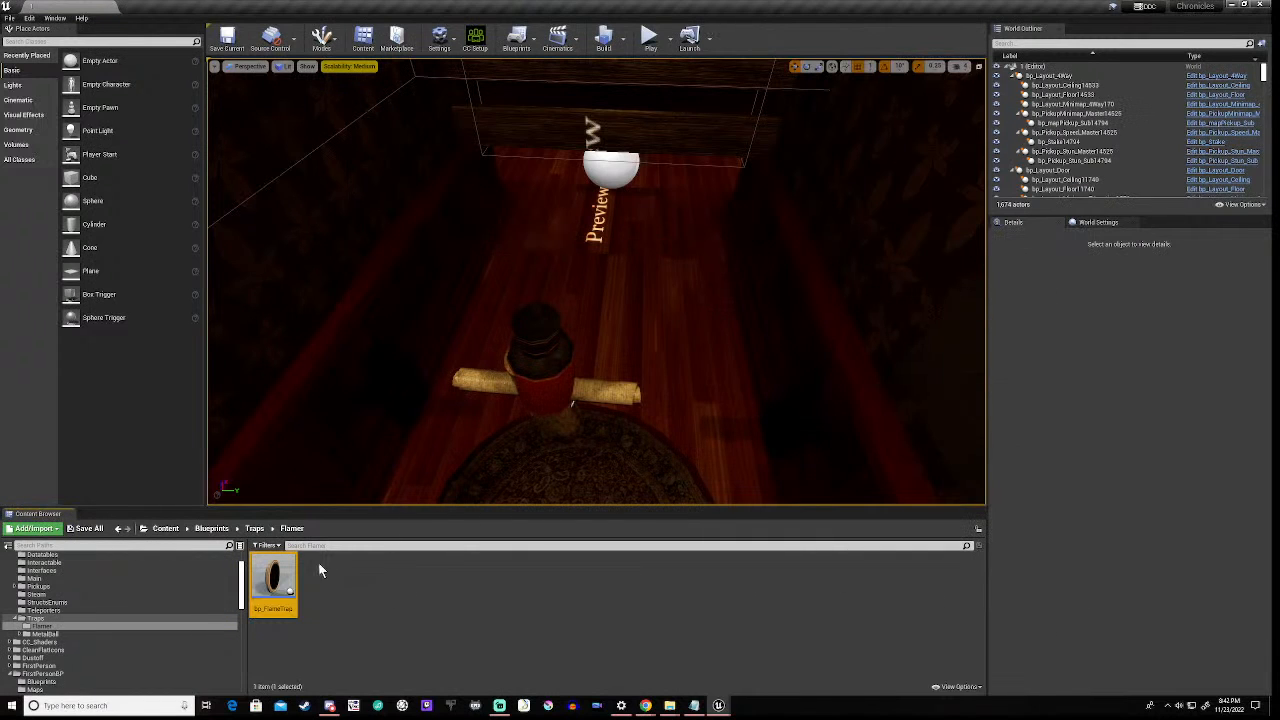
pyautogui.moveTo(278, 582); pyautogui.dragTo(473, 337)
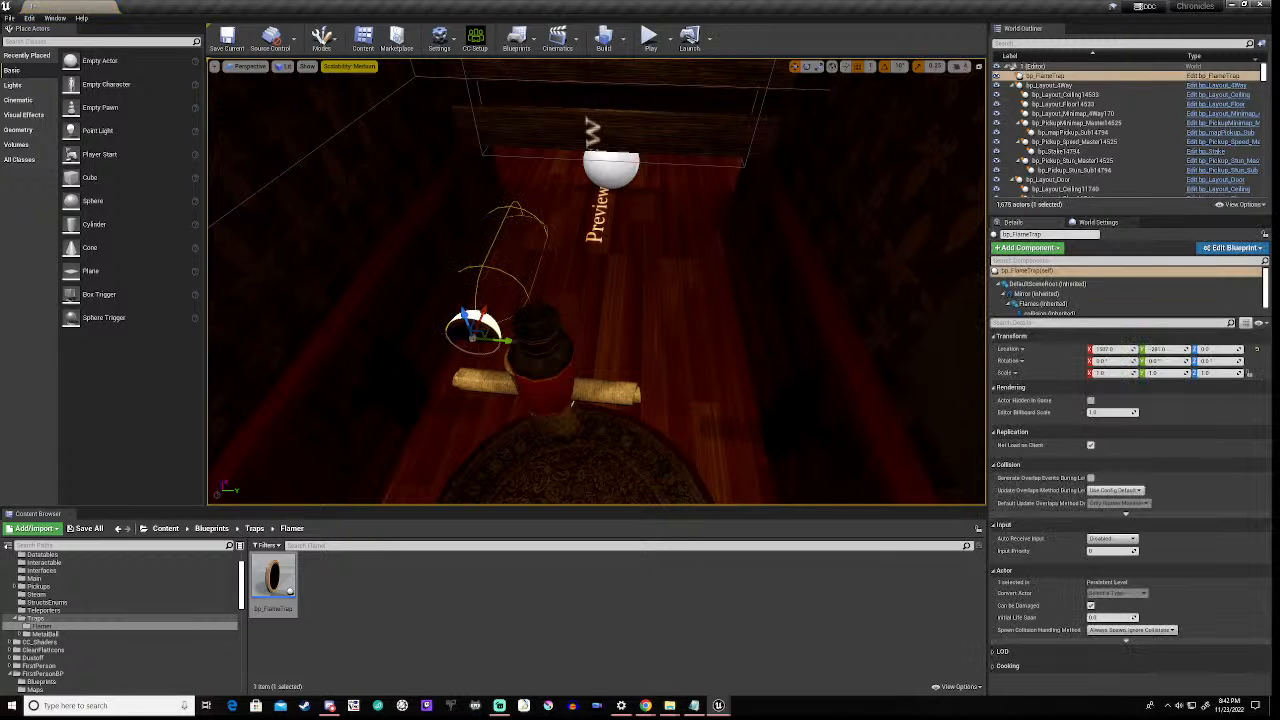
# - Rotate the placed bp_FlameTrap 90° about Z so it faces across the corridor, and raise it to Z 194
pyautogui.press('e')
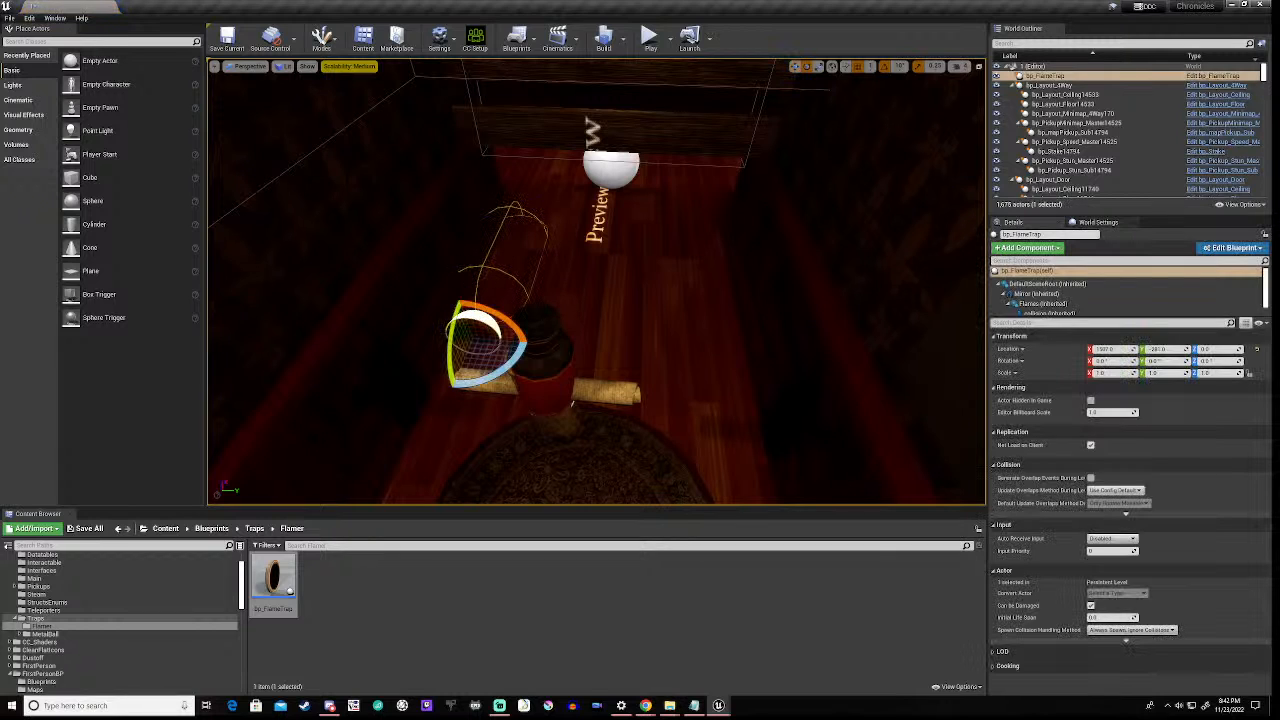
pyautogui.moveTo(512, 363)
pyautogui.mouseDown()
pyautogui.moveTo(506, 374)
pyautogui.moveTo(528, 345)
pyautogui.mouseUp()
pyautogui.press('w')
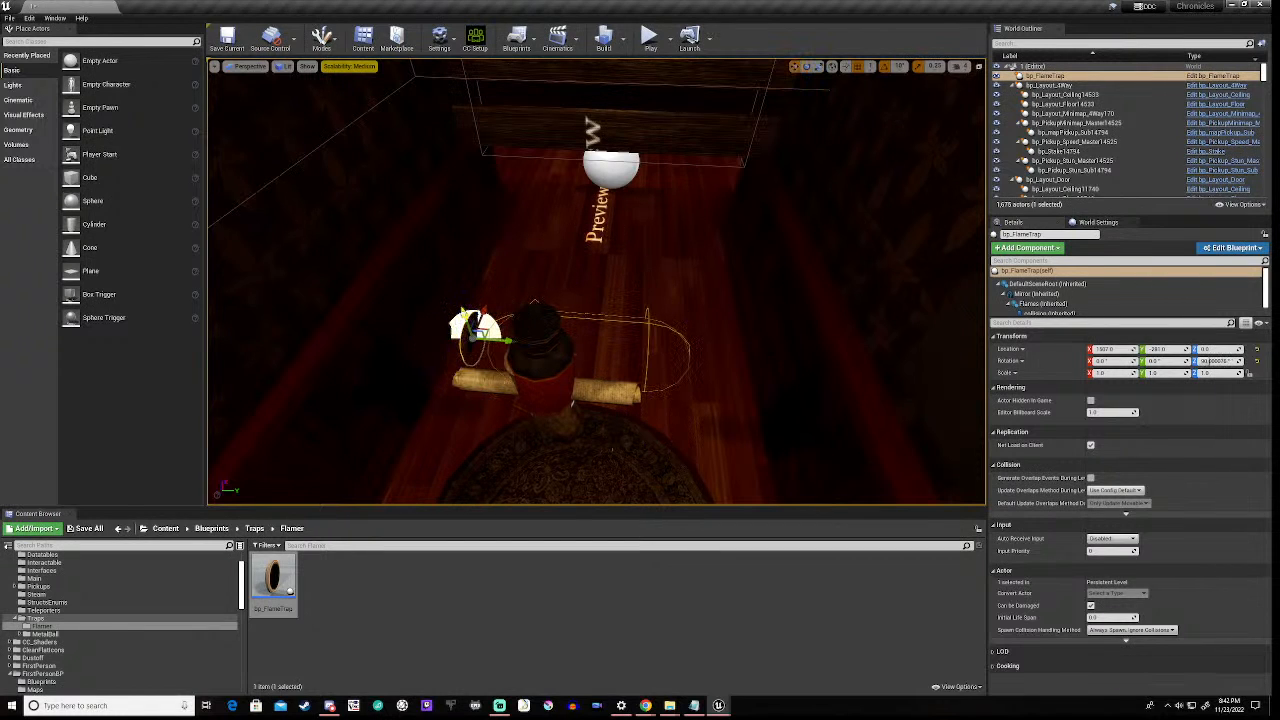
pyautogui.moveTo(464, 315); pyautogui.dragTo(397, 76)
pyautogui.moveTo(398, 80); pyautogui.dragTo(380, 64, button='right')
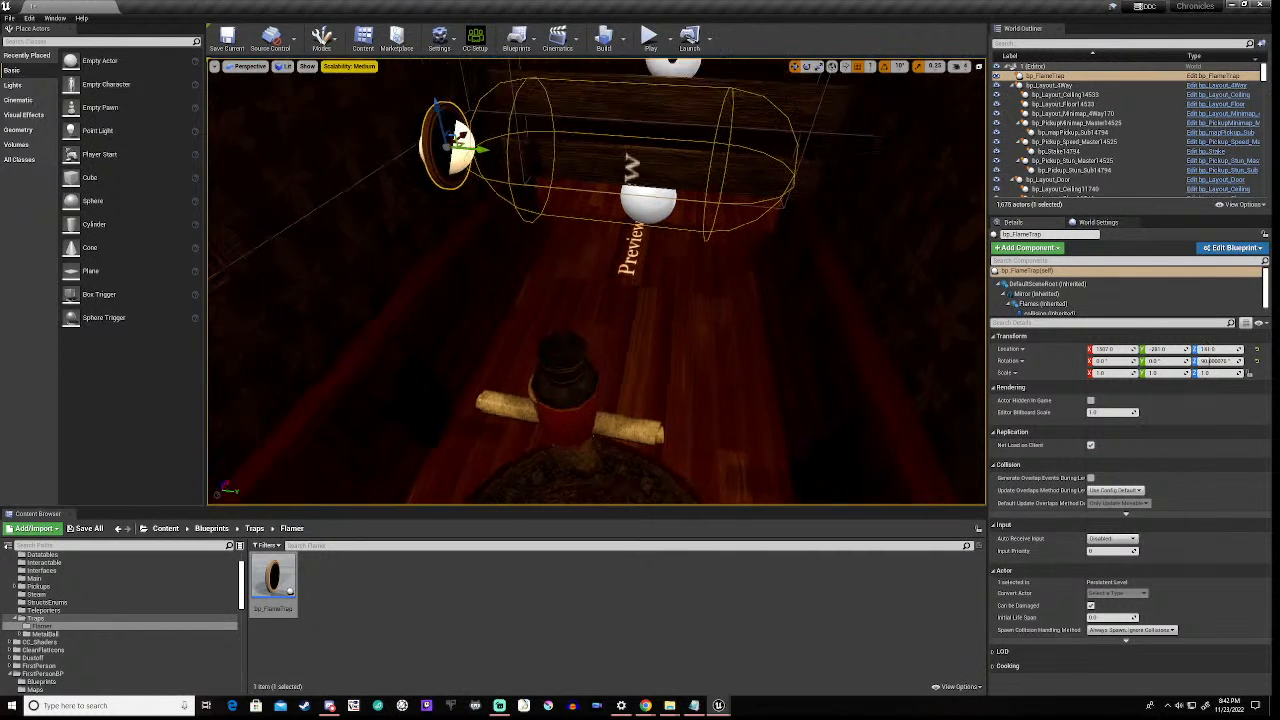
pyautogui.moveTo(457, 196); pyautogui.dragTo(362, 144, button='right')
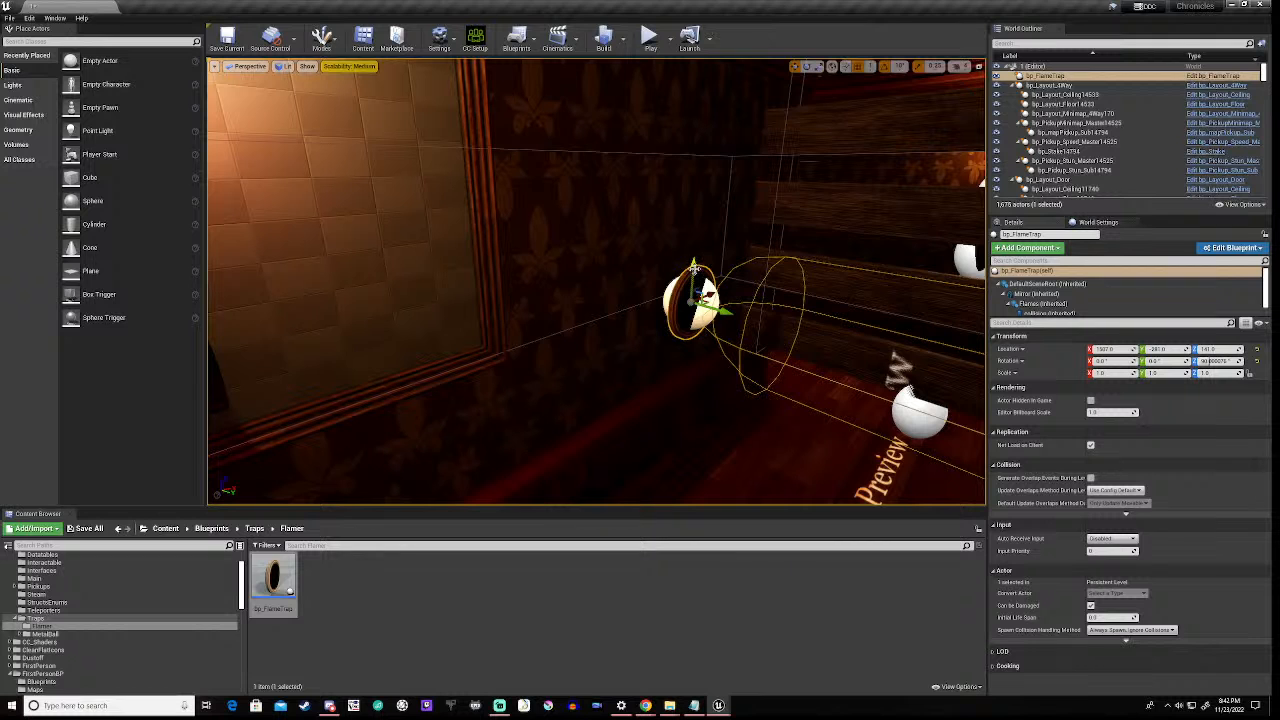
pyautogui.moveTo(693, 268); pyautogui.dragTo(703, 140)
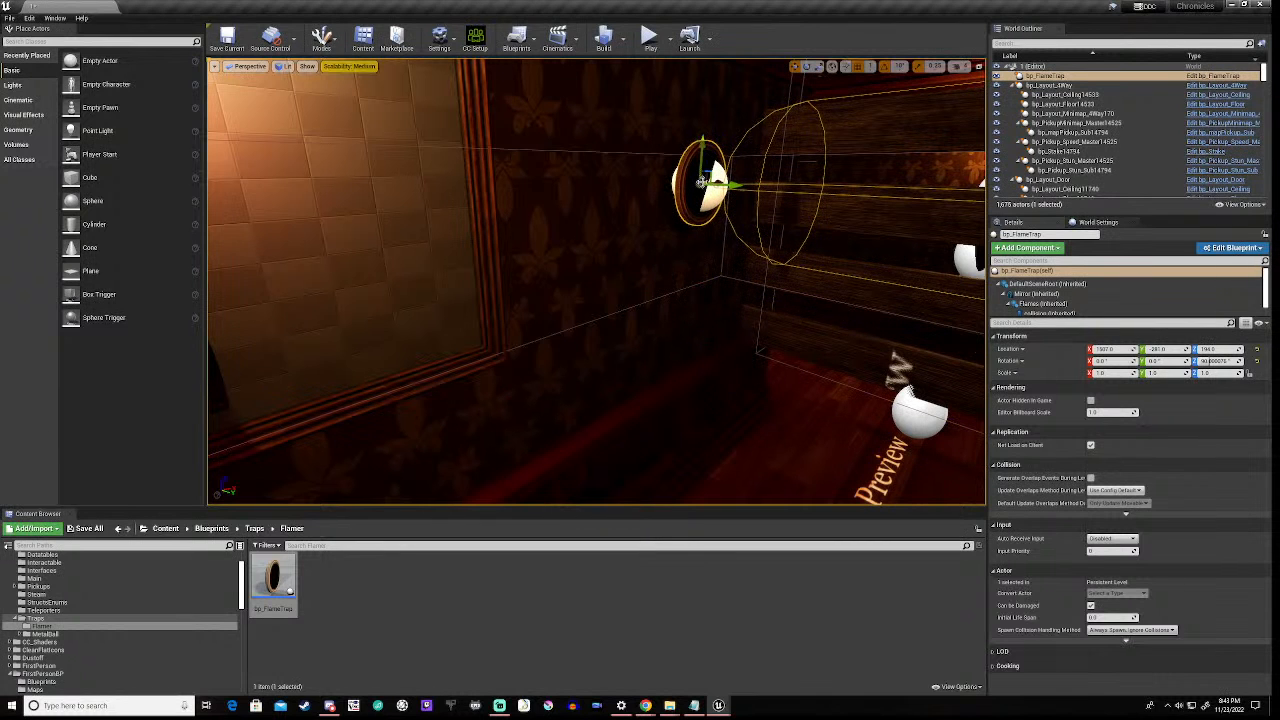
# - Shift the flame trap slightly along the corridor and push it back against the wall at Y -300
pyautogui.moveTo(640, 280); pyautogui.dragTo(568, 272, button='right')
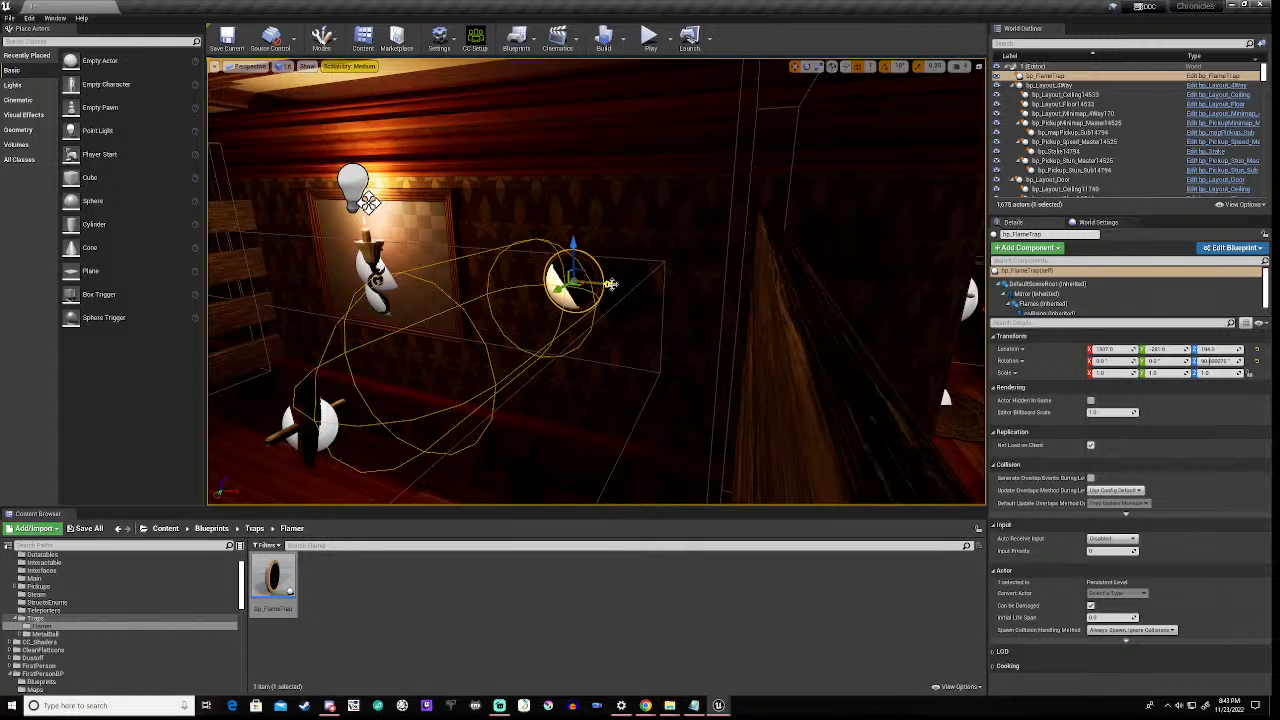
pyautogui.moveTo(610, 284); pyautogui.dragTo(597, 286)
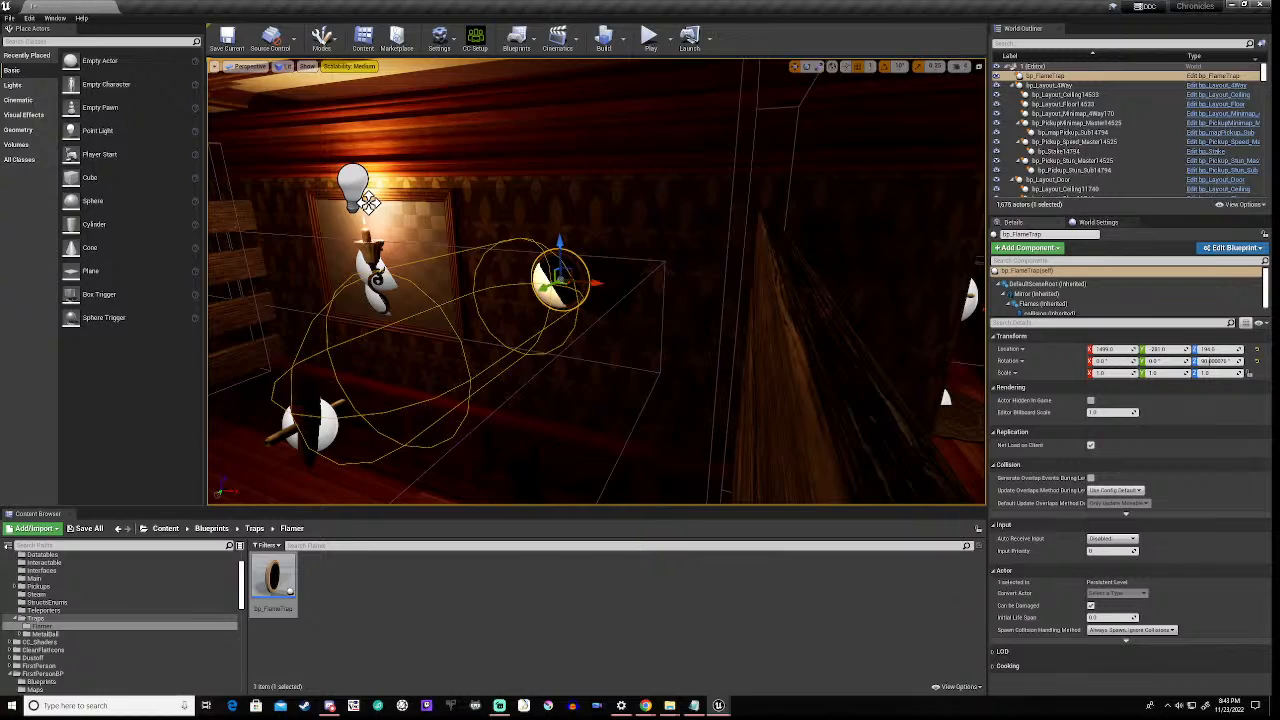
pyautogui.moveTo(825, 313); pyautogui.dragTo(682, 313, button='right')
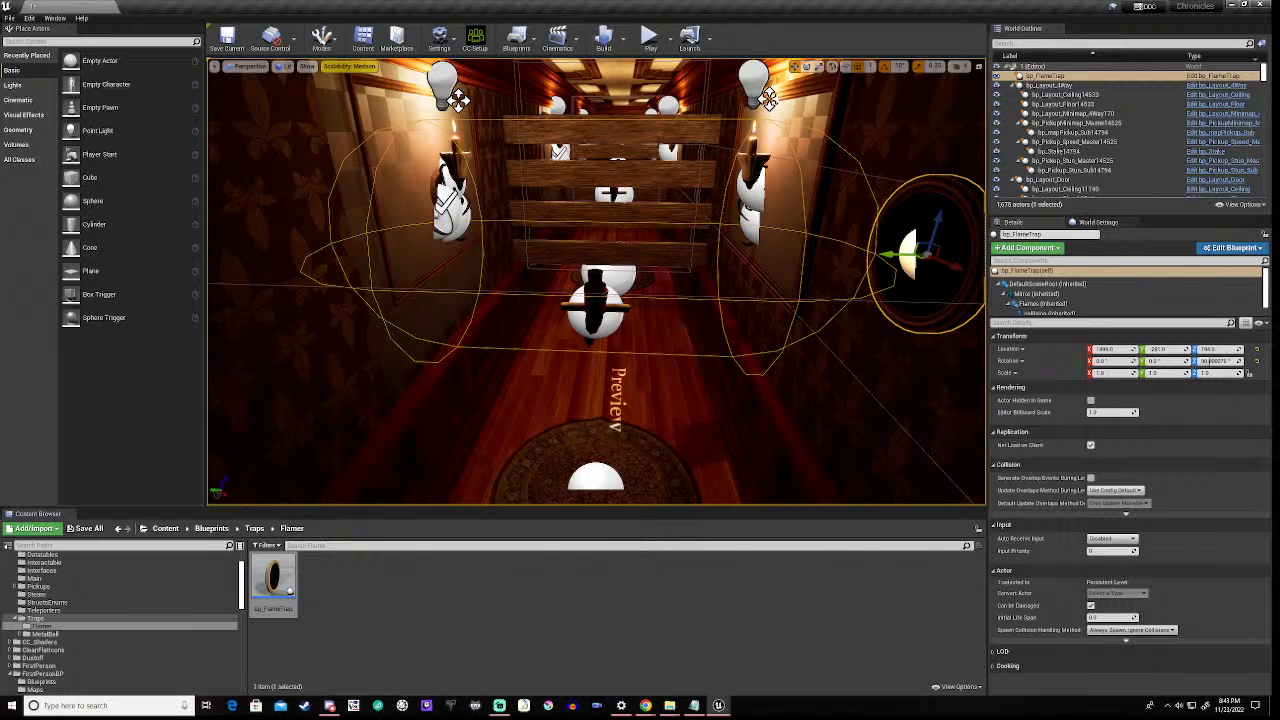
pyautogui.moveTo(682, 313); pyautogui.dragTo(694, 312, button='right')
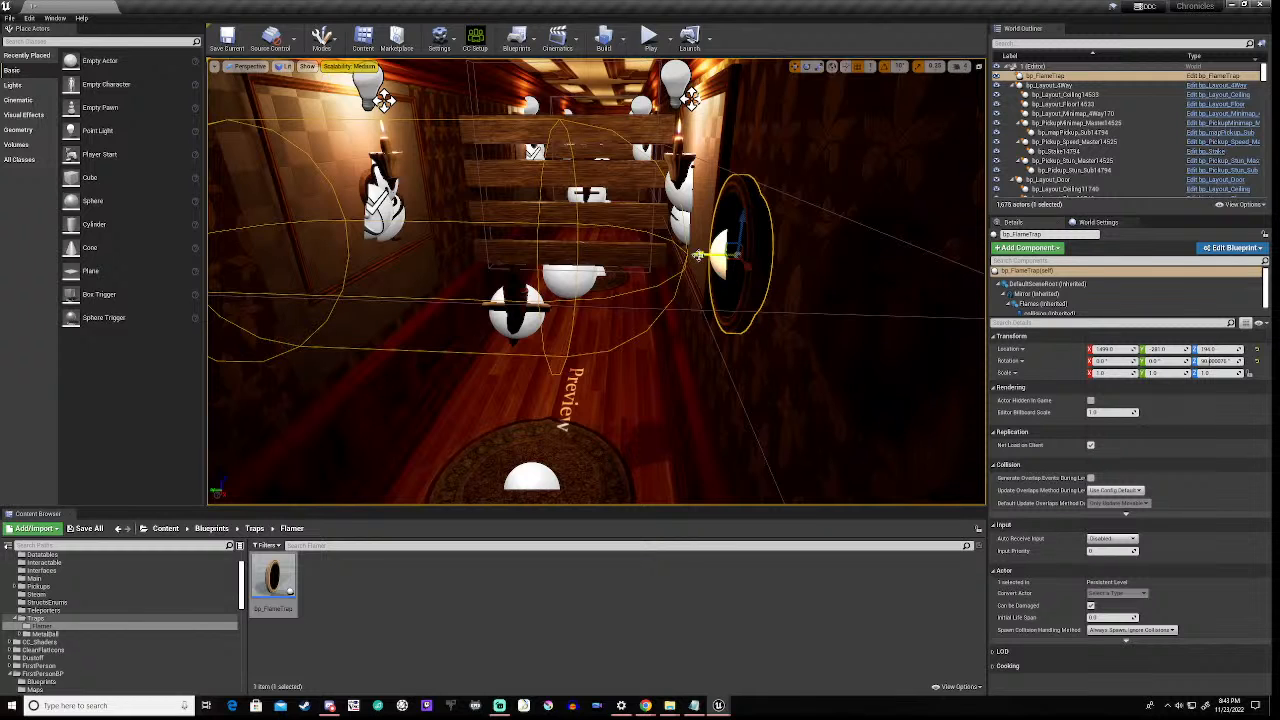
pyautogui.moveTo(712, 254); pyautogui.dragTo(783, 276)
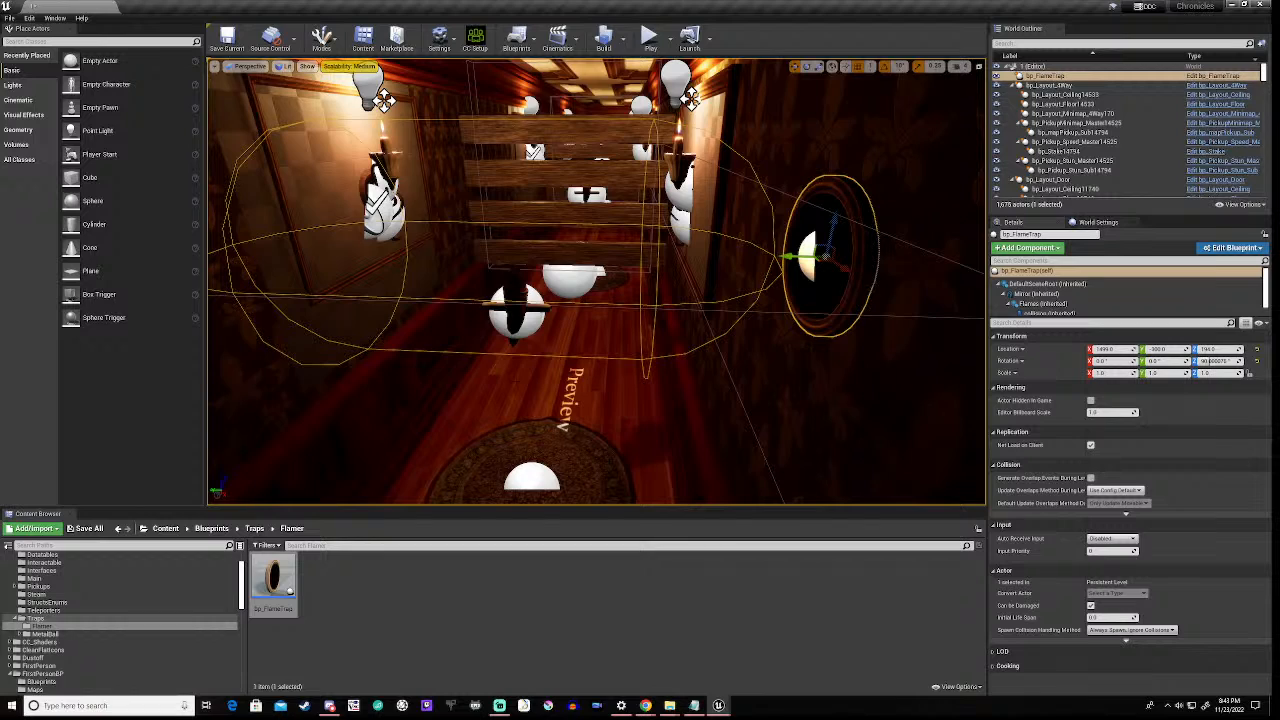
# - Stretch the collision capsule in the bp_FlameTrap blueprint to a Z scale of 0.75 and compile it
pyautogui.press('s')
pyautogui.press('a')
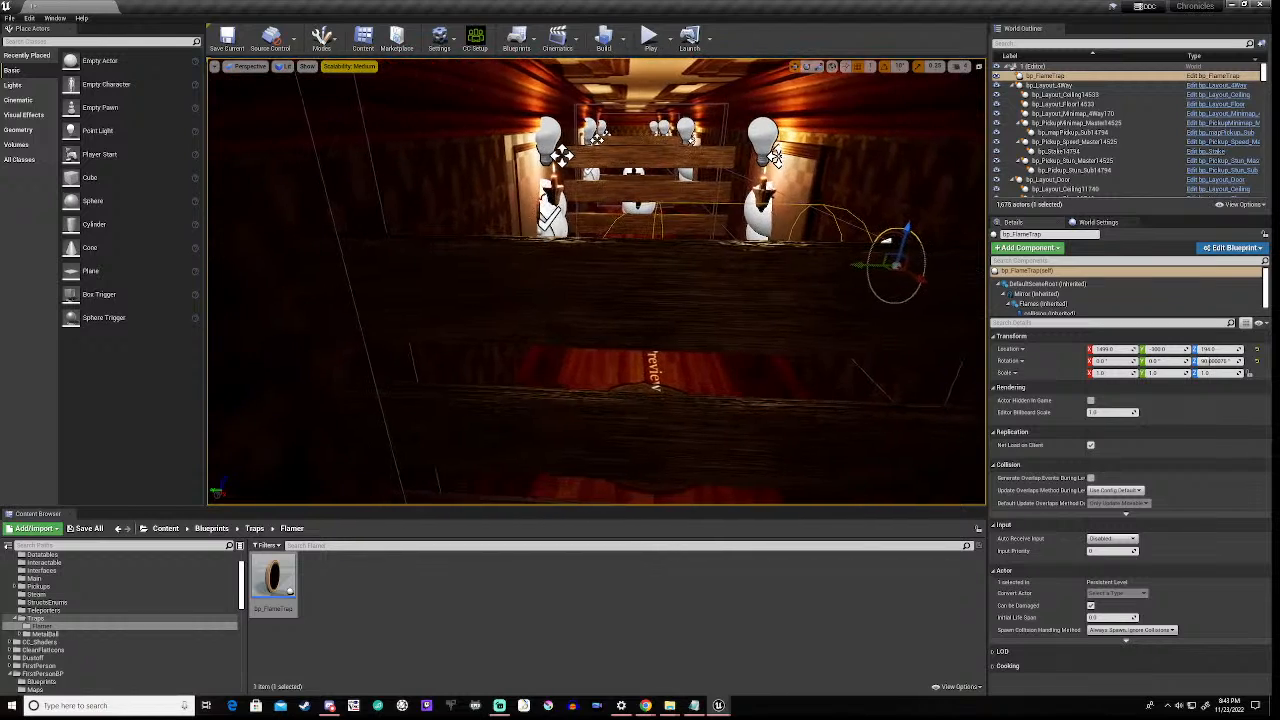
pyautogui.press('w')
pyautogui.press('s')
pyautogui.press('w')
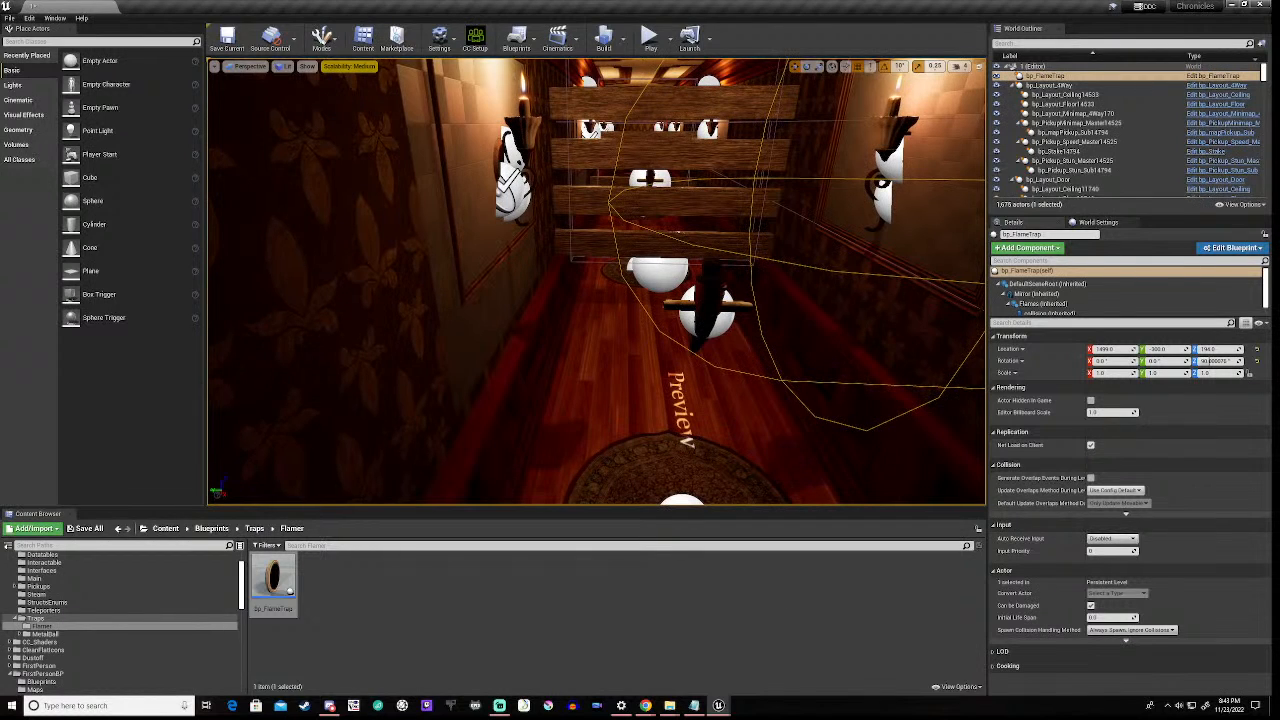
pyautogui.moveTo(716, 706)
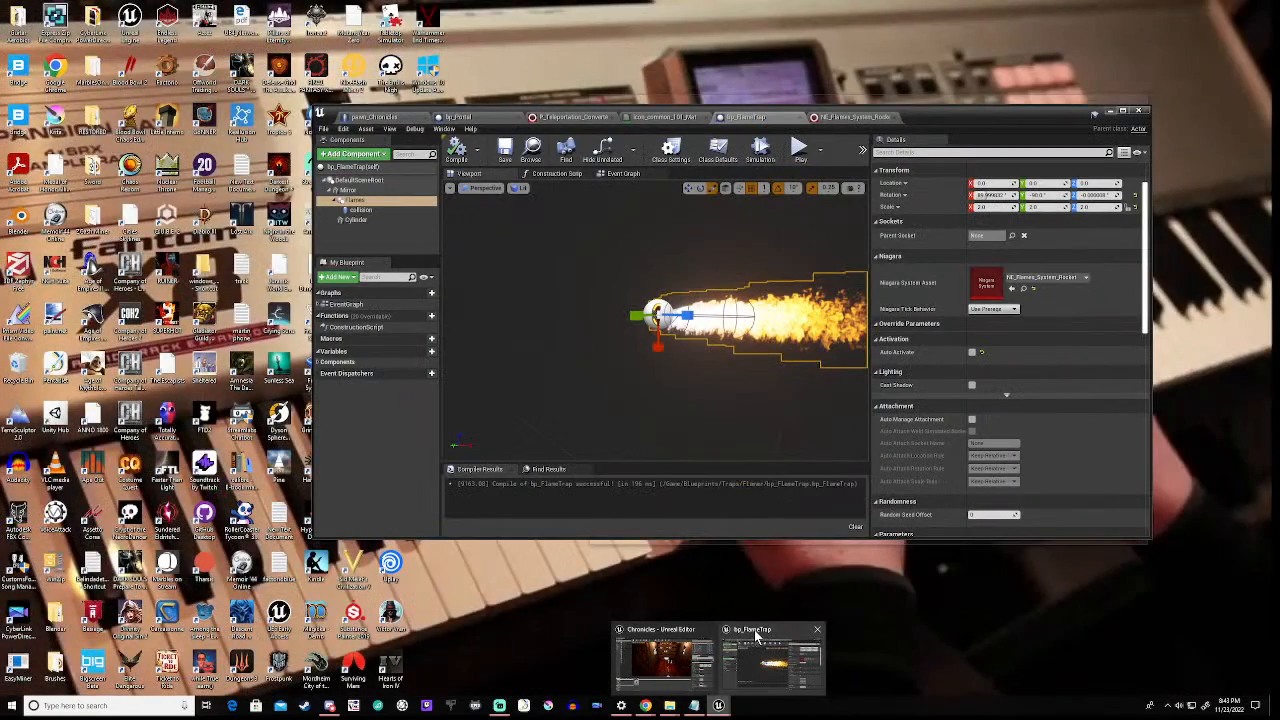
pyautogui.click(756, 634)
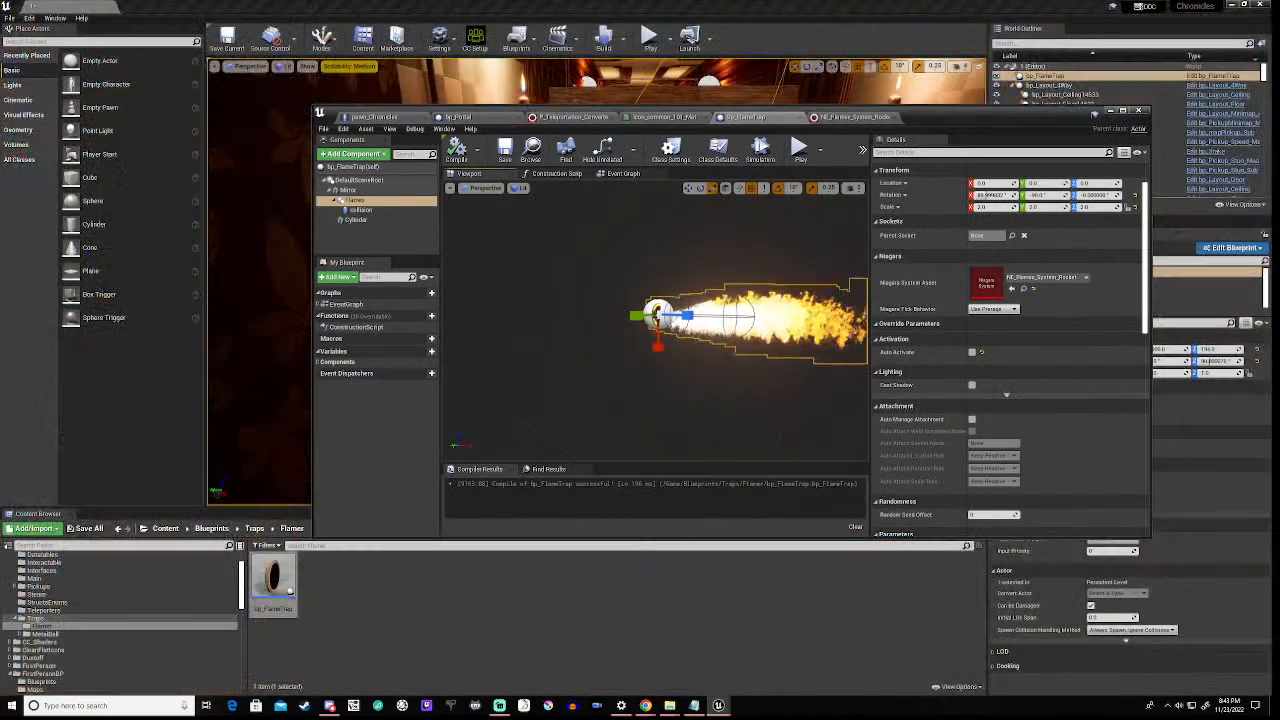
pyautogui.click(362, 220)
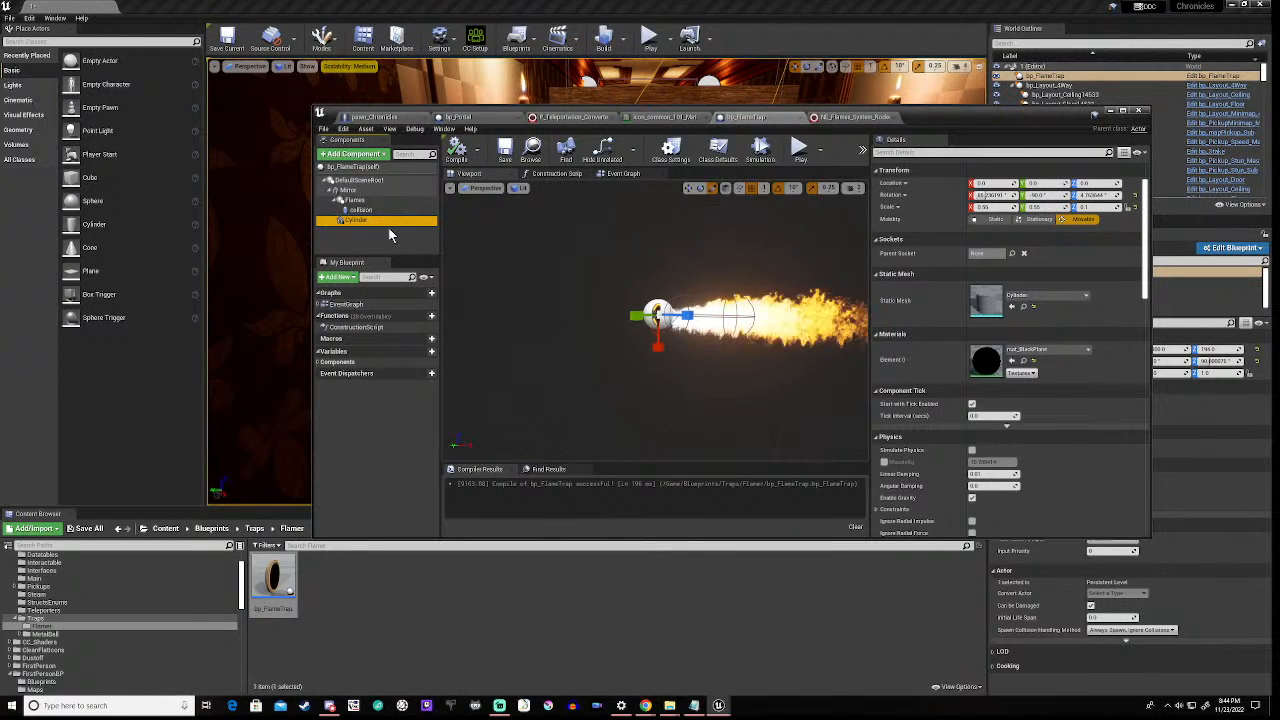
pyautogui.click(366, 211)
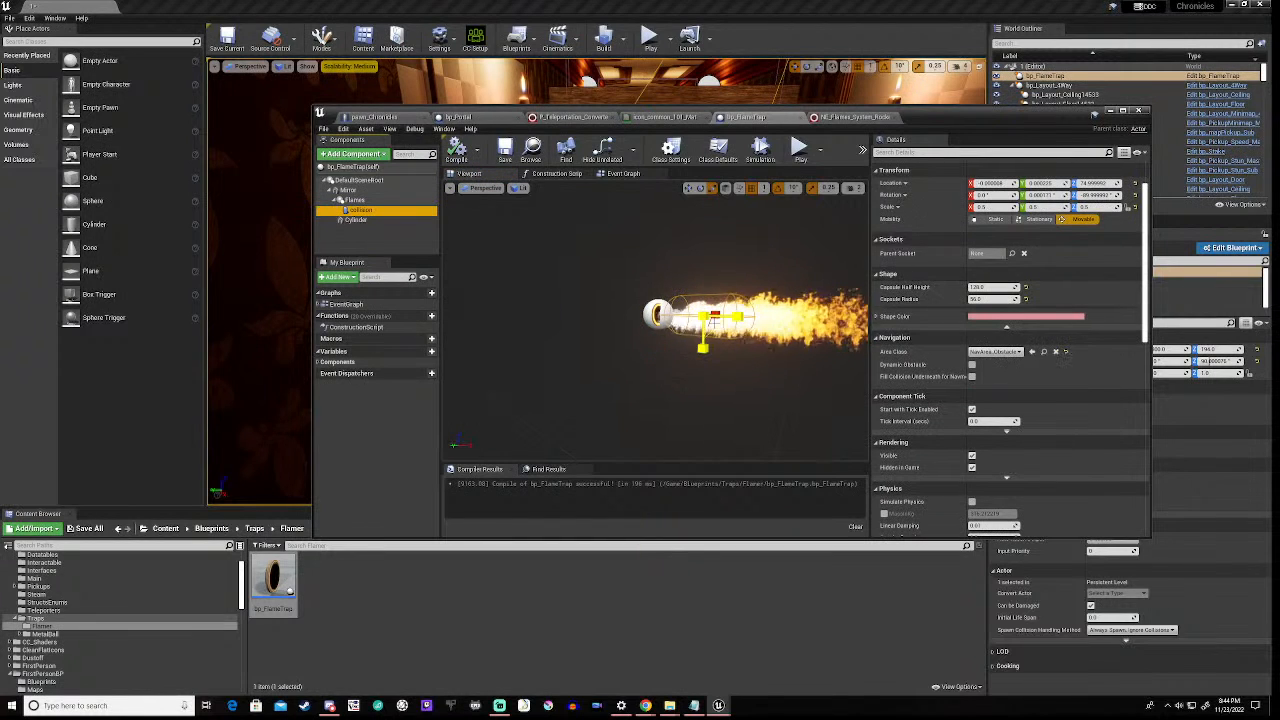
pyautogui.click(738, 320)
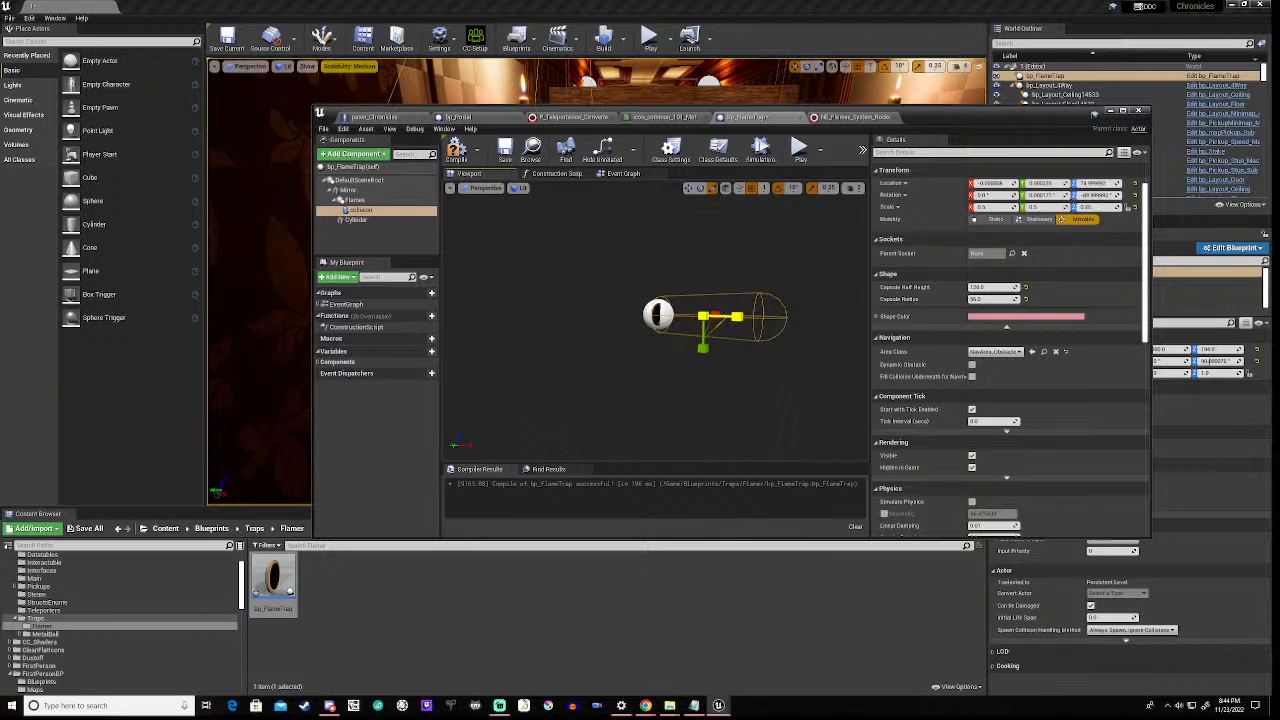
pyautogui.click(456, 150)
# - Check the stretched capsule's reach across the corridor in the level and refresh all nodes in bp_FlameTrap
pyautogui.moveTo(977, 116); pyautogui.dragTo(980, 446)
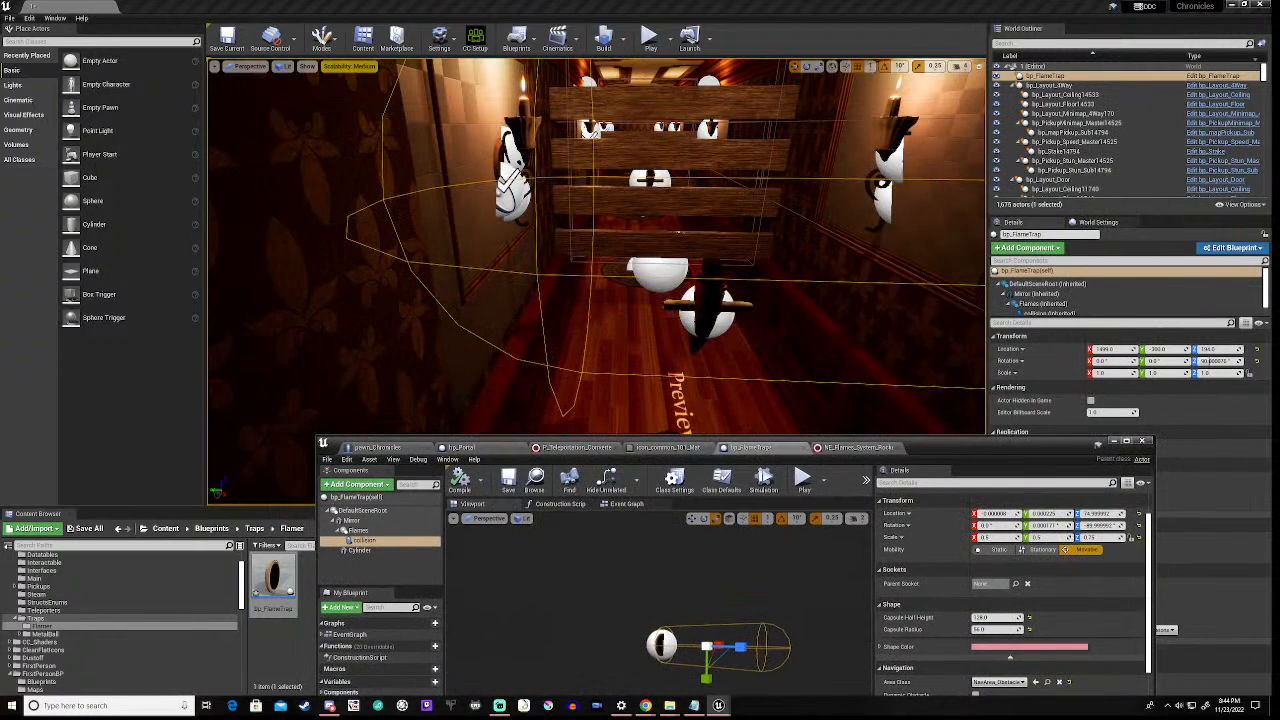
pyautogui.press('s')
pyautogui.press('w')
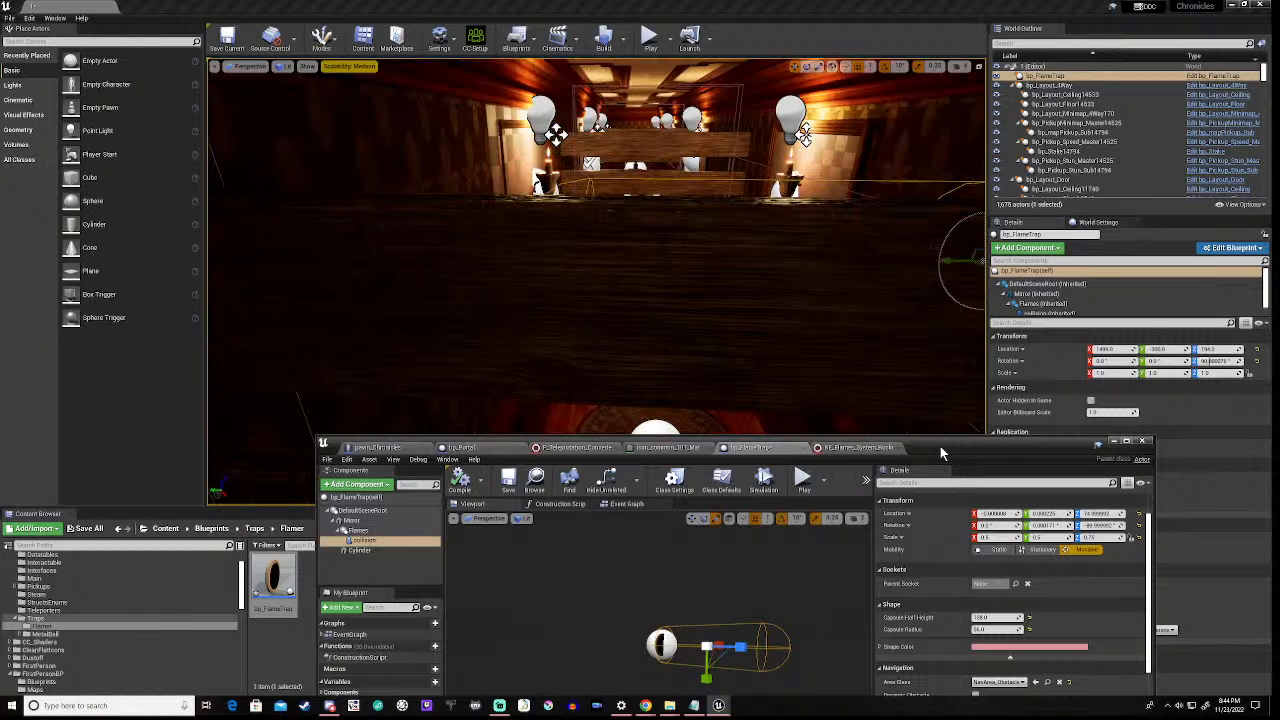
pyautogui.moveTo(902, 452); pyautogui.dragTo(904, 228)
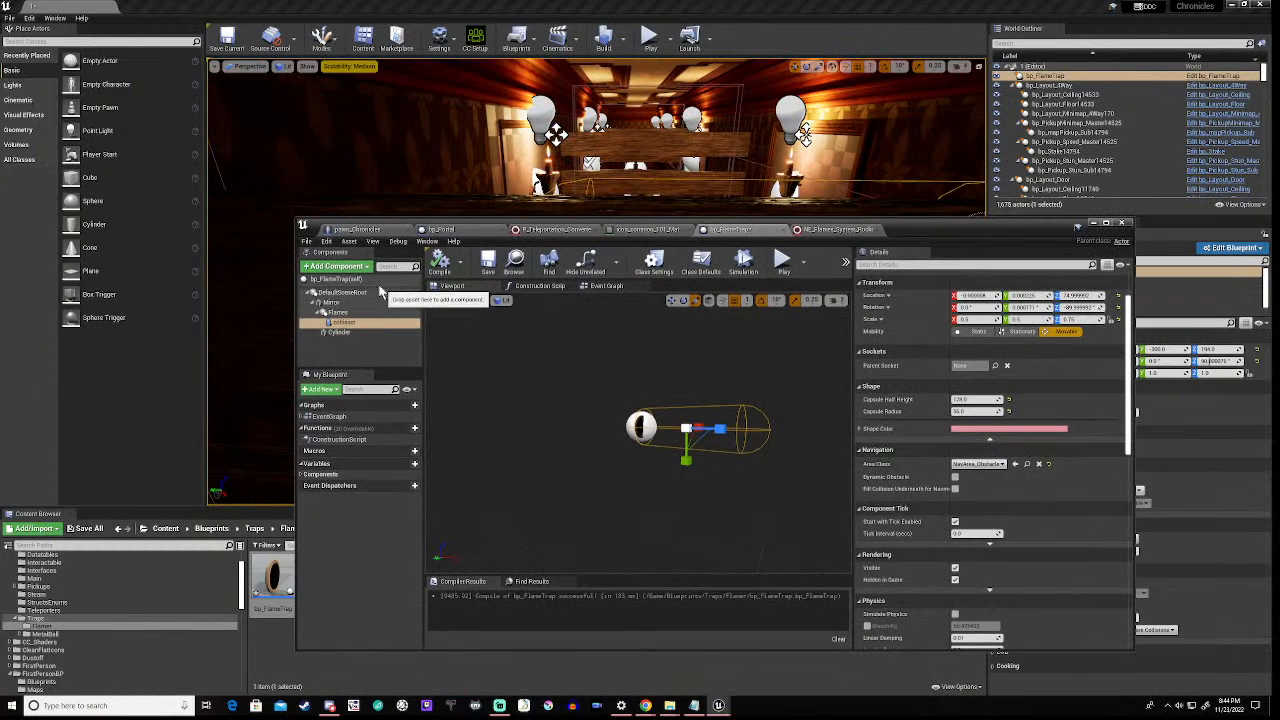
pyautogui.click(306, 243)
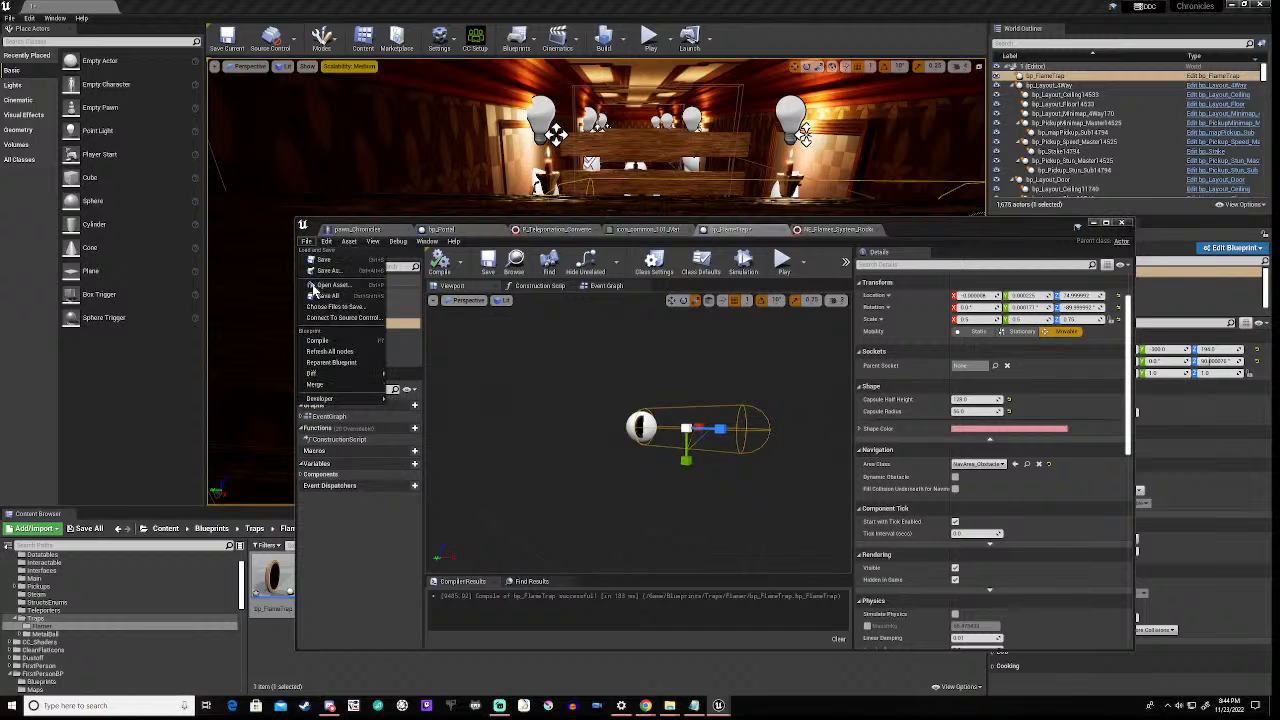
pyautogui.click(340, 354)
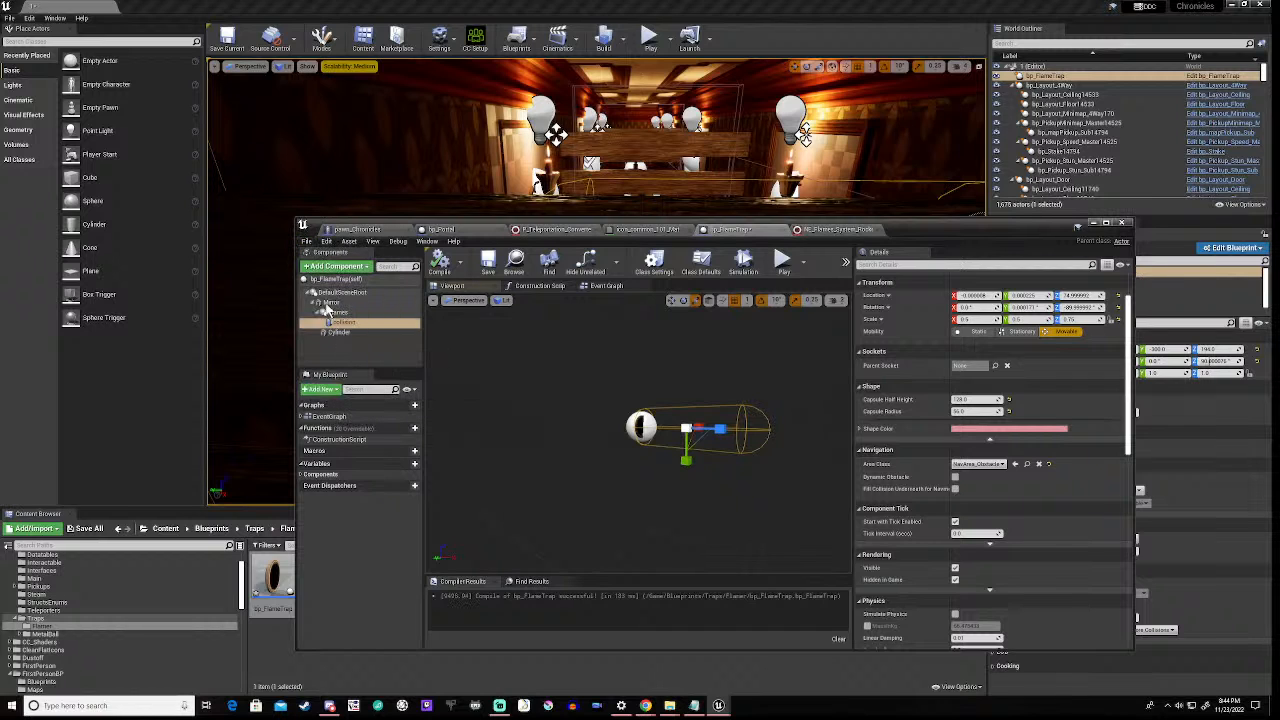
pyautogui.click(308, 243)
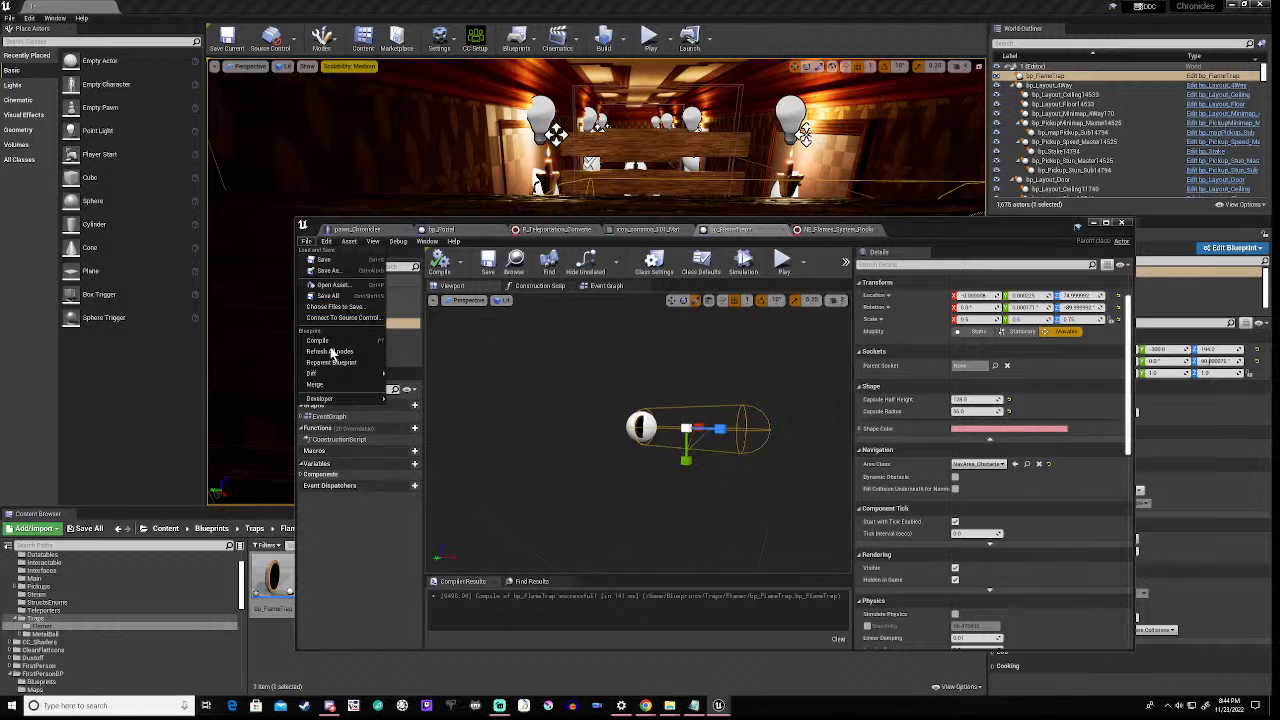
pyautogui.click(336, 350)
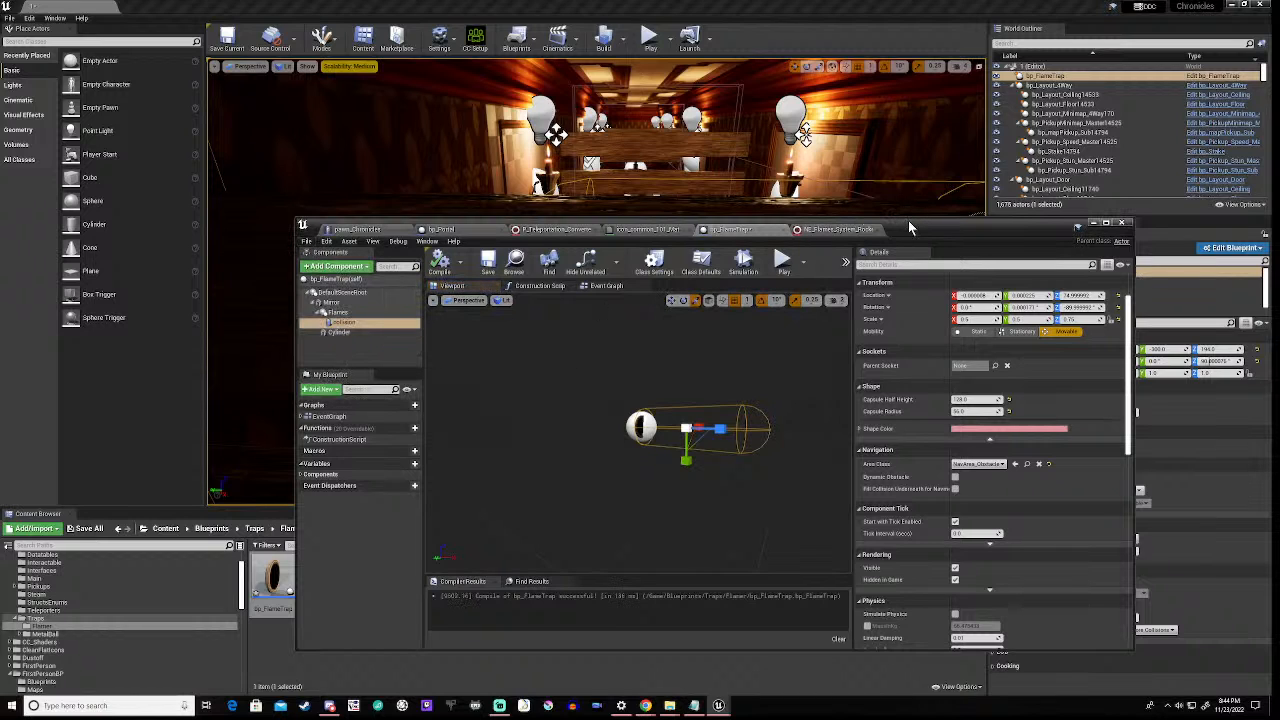
# - Play level 1 and walk down the corridor to watch the flame trap fire from the wall
pyautogui.moveTo(908, 228); pyautogui.dragTo(864, 524)
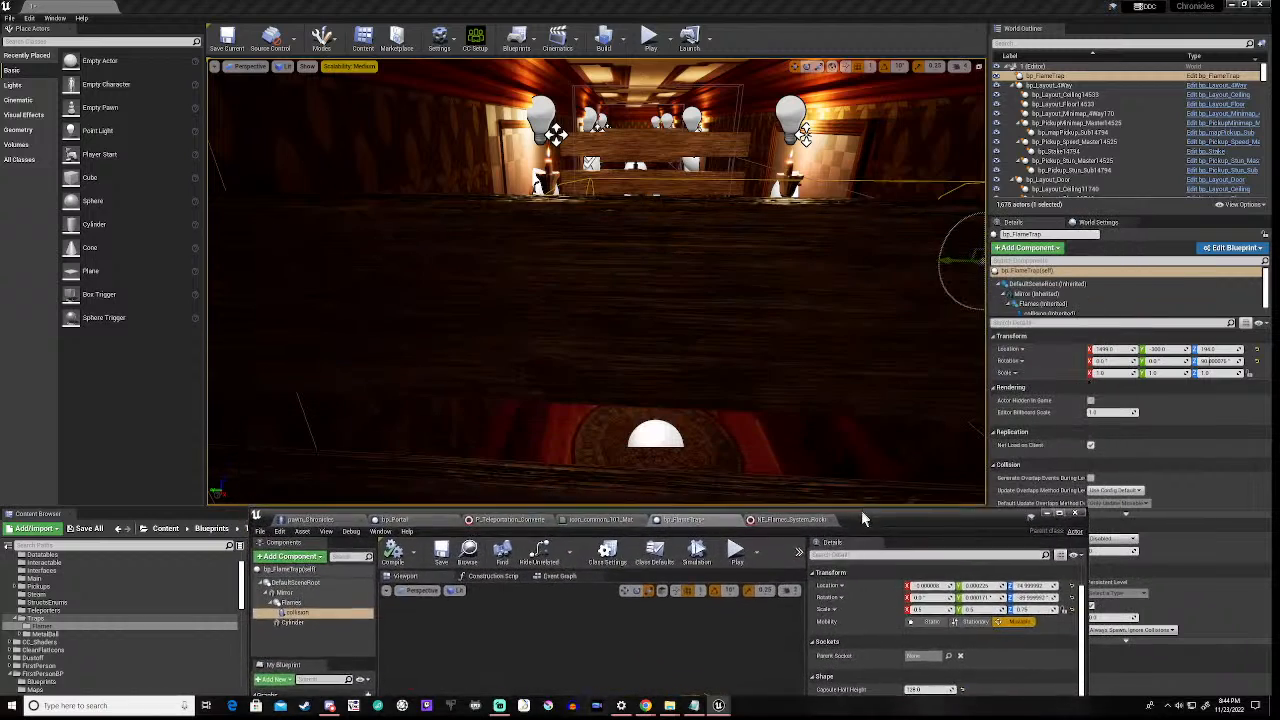
pyautogui.click(736, 558)
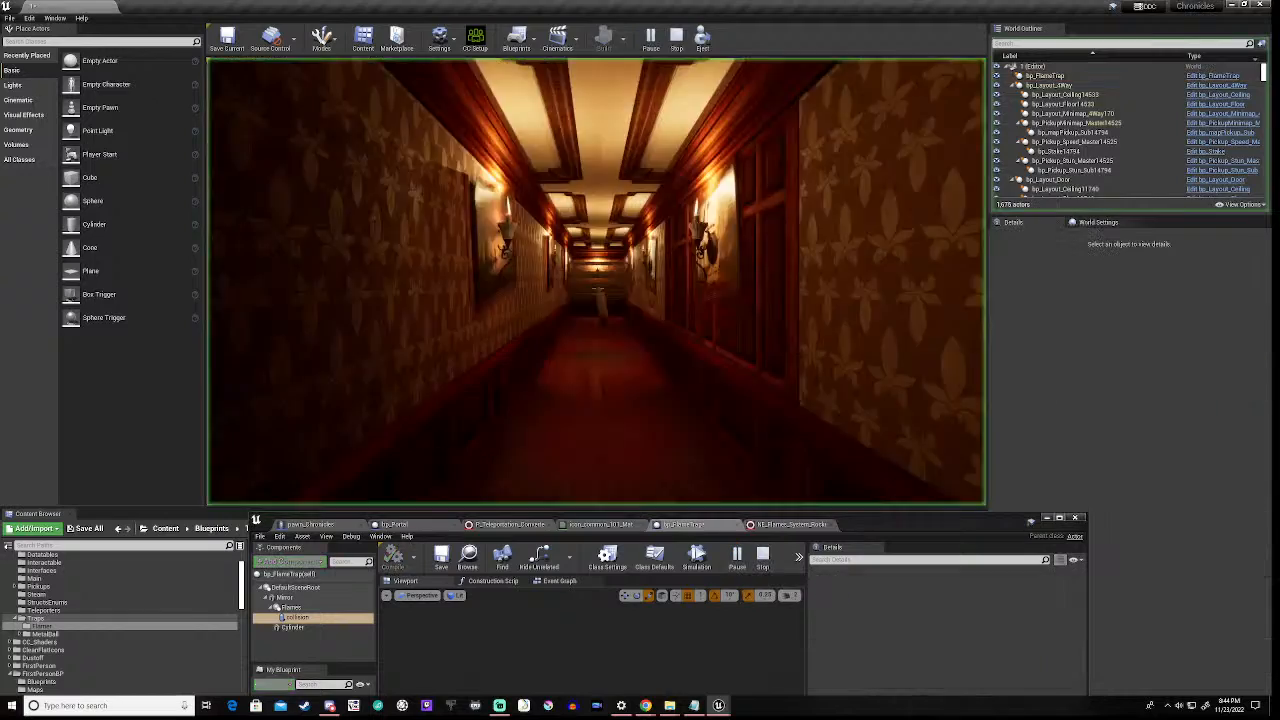
pyautogui.press('w')
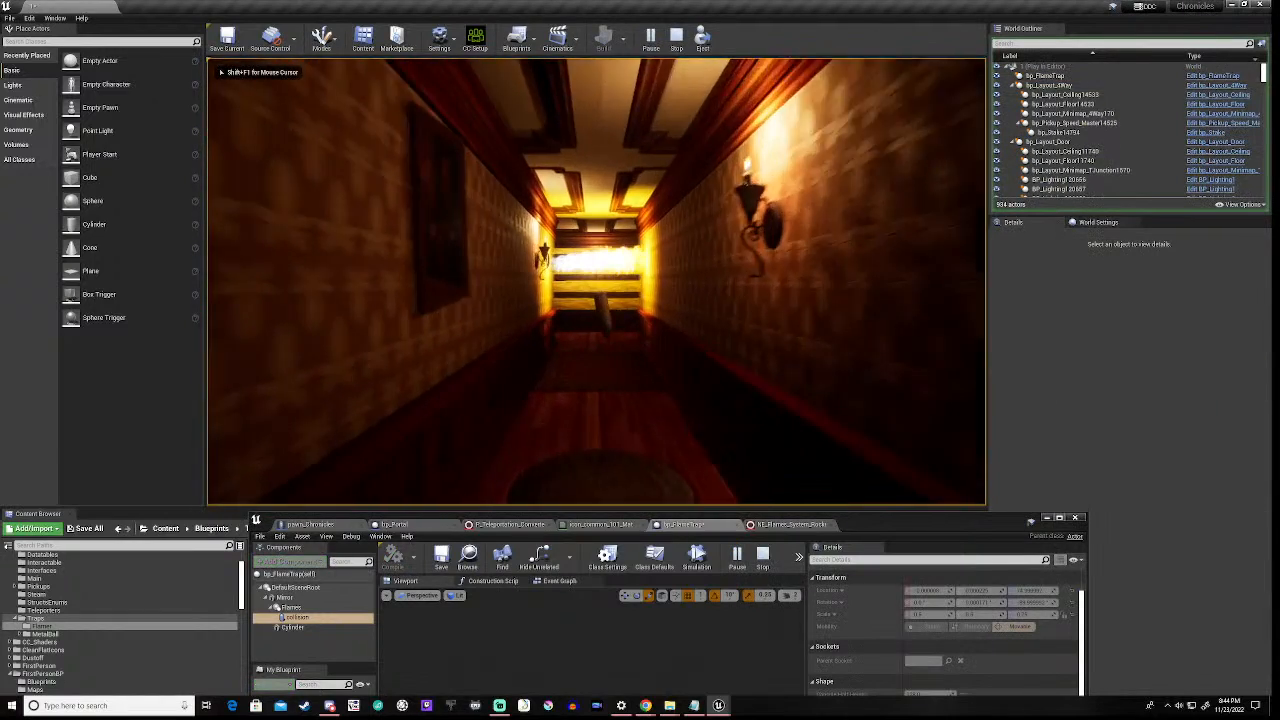
pyautogui.press('w')
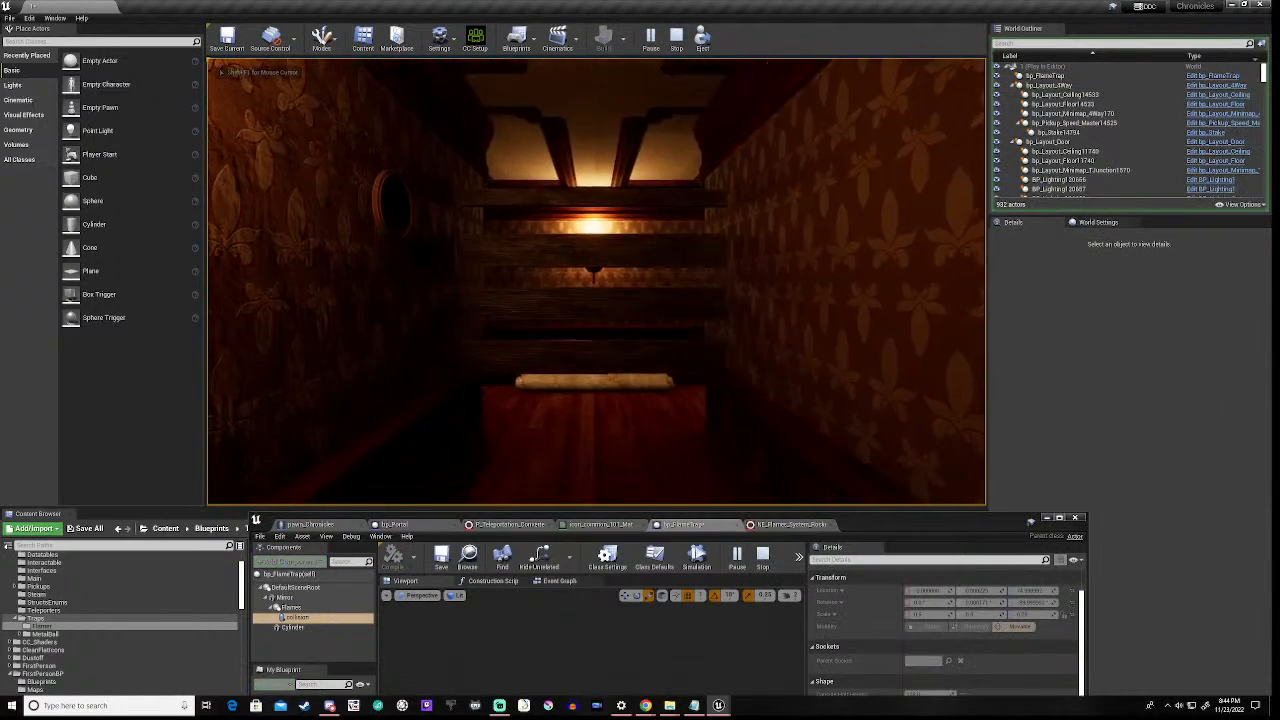
pyautogui.press('s')
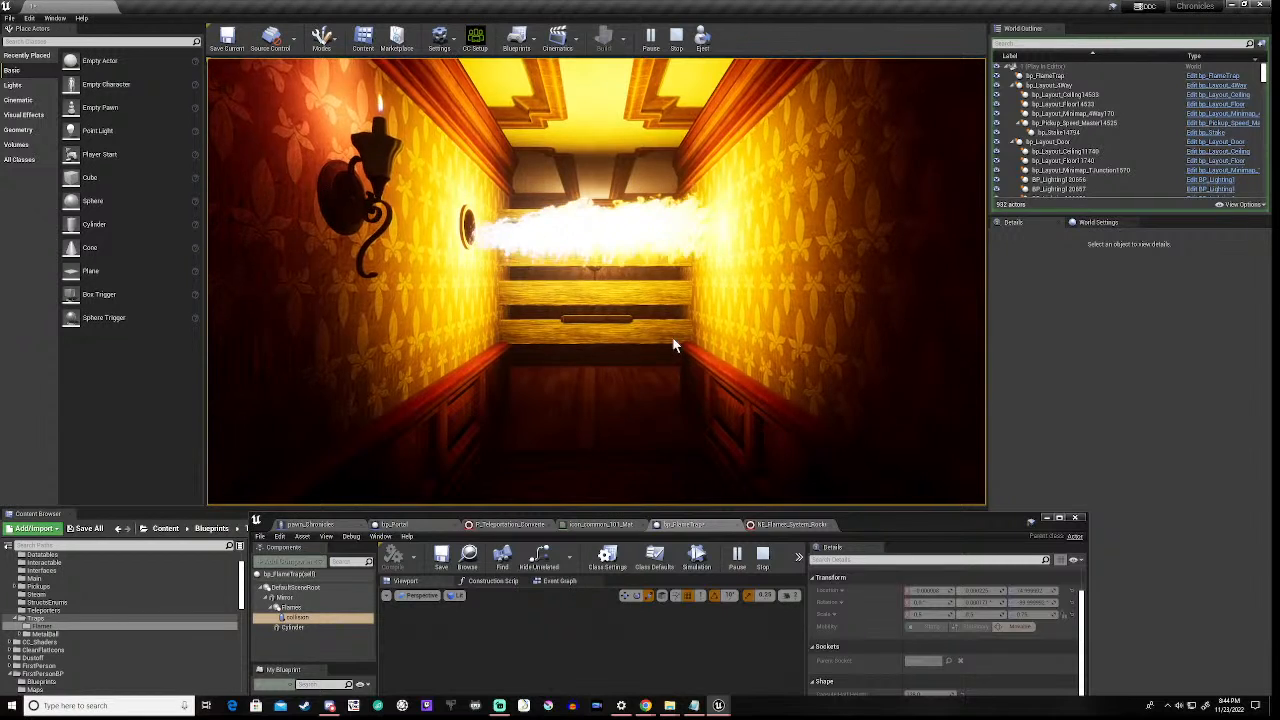
# - Stop the playtest, lower the flame trap on the corridor wall, and recompile bp_FlameTrap with its Flames component selected
pyautogui.press('Escape')
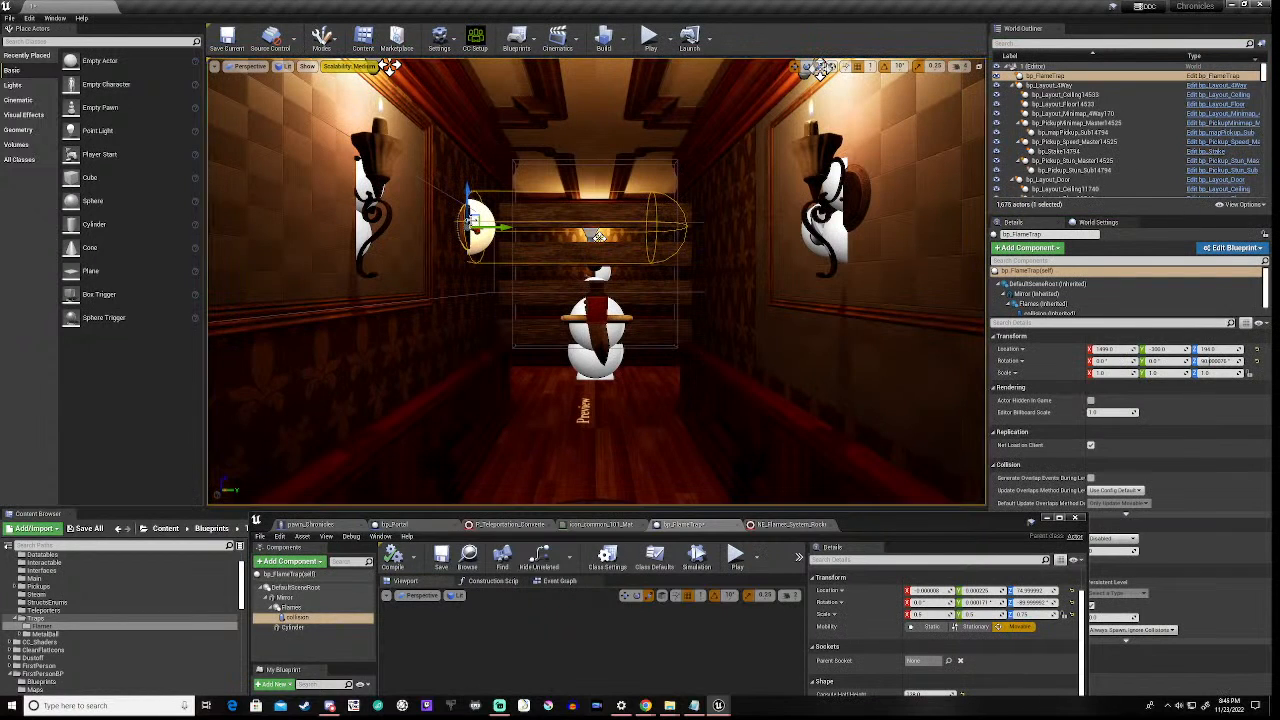
pyautogui.moveTo(467, 191); pyautogui.dragTo(467, 267)
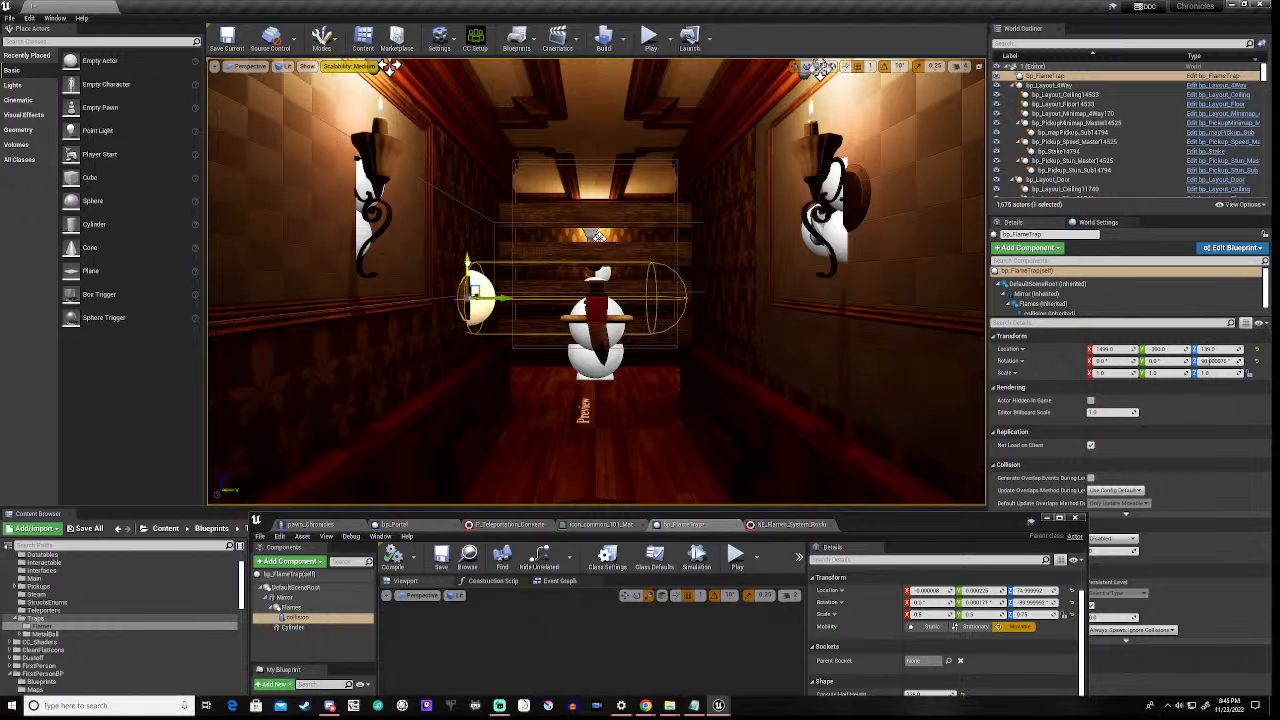
pyautogui.moveTo(875, 520); pyautogui.dragTo(890, 302)
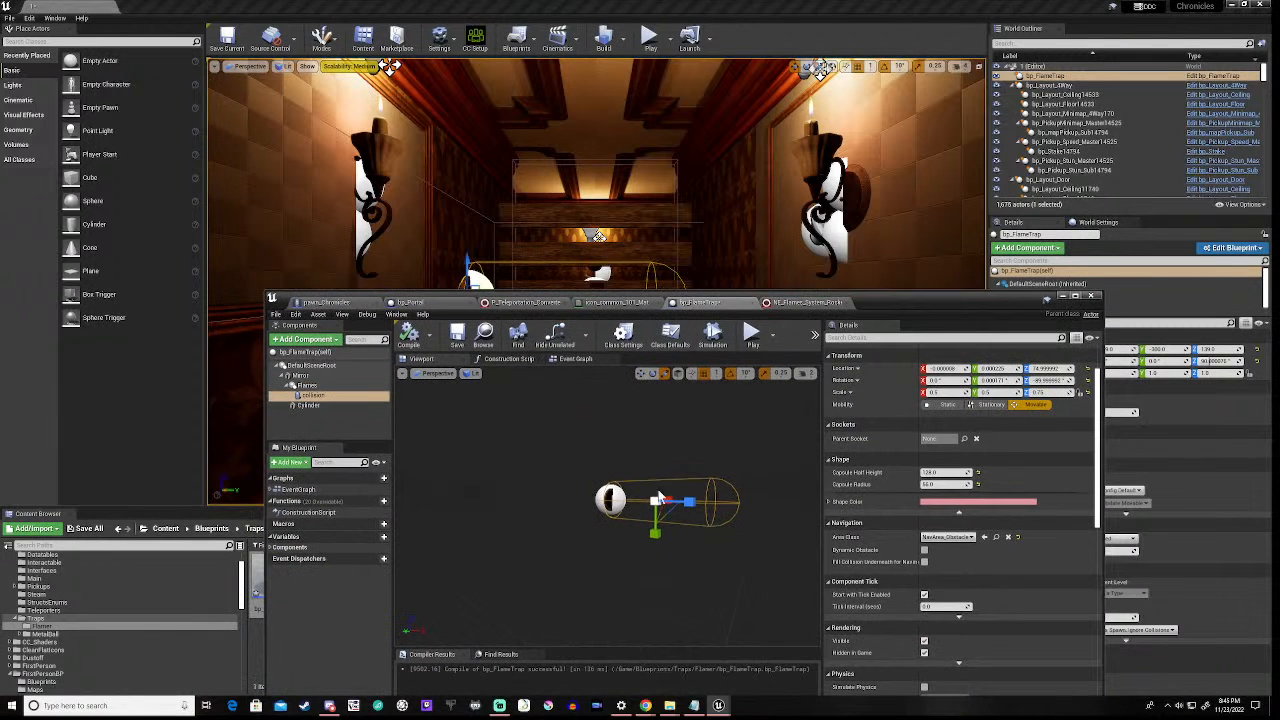
pyautogui.click(307, 385)
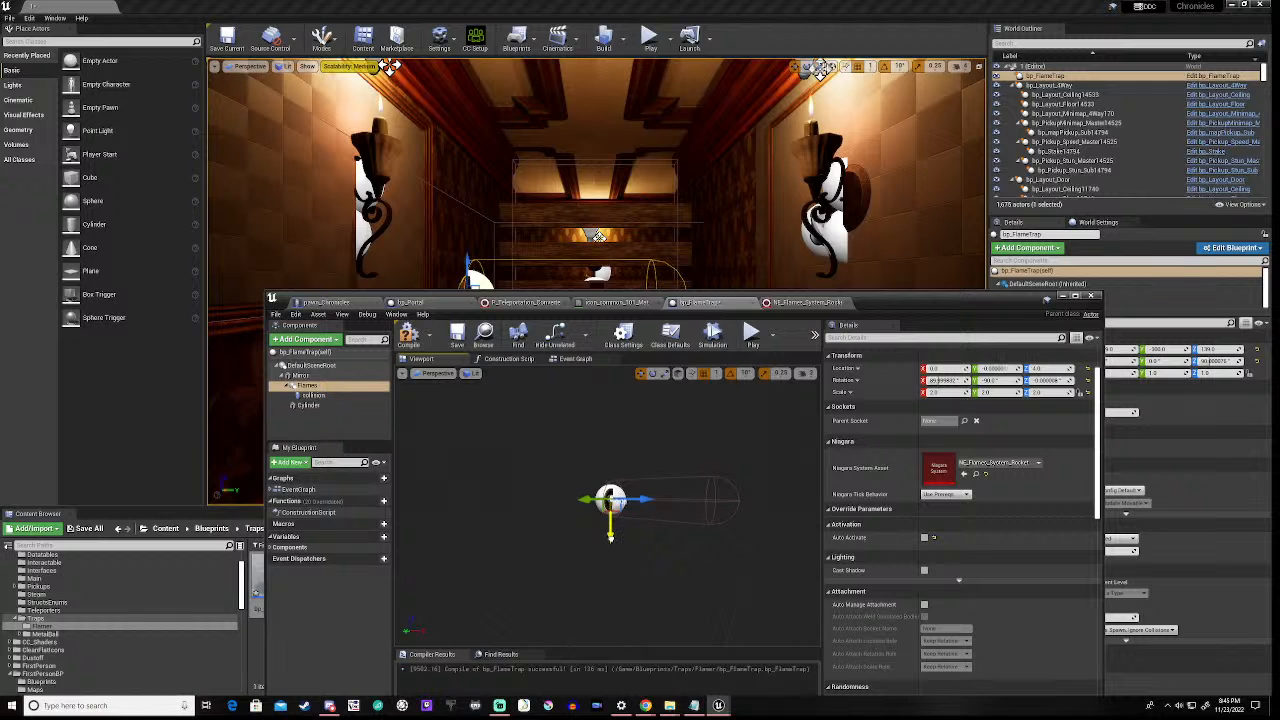
pyautogui.click(408, 335)
pyautogui.moveTo(883, 301); pyautogui.dragTo(897, 513)
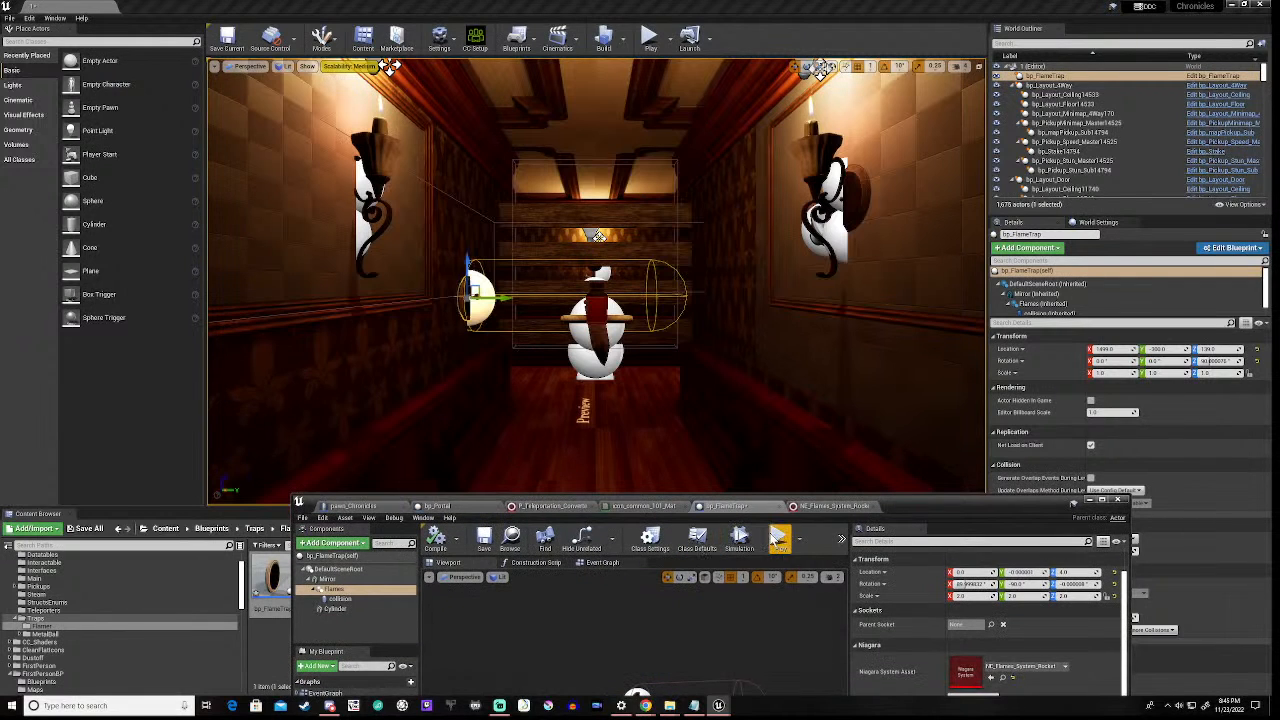
# - Playtest the lowered flame trap by walking forward through its flames and backing up to check that it damages the player
pyautogui.click(779, 540)
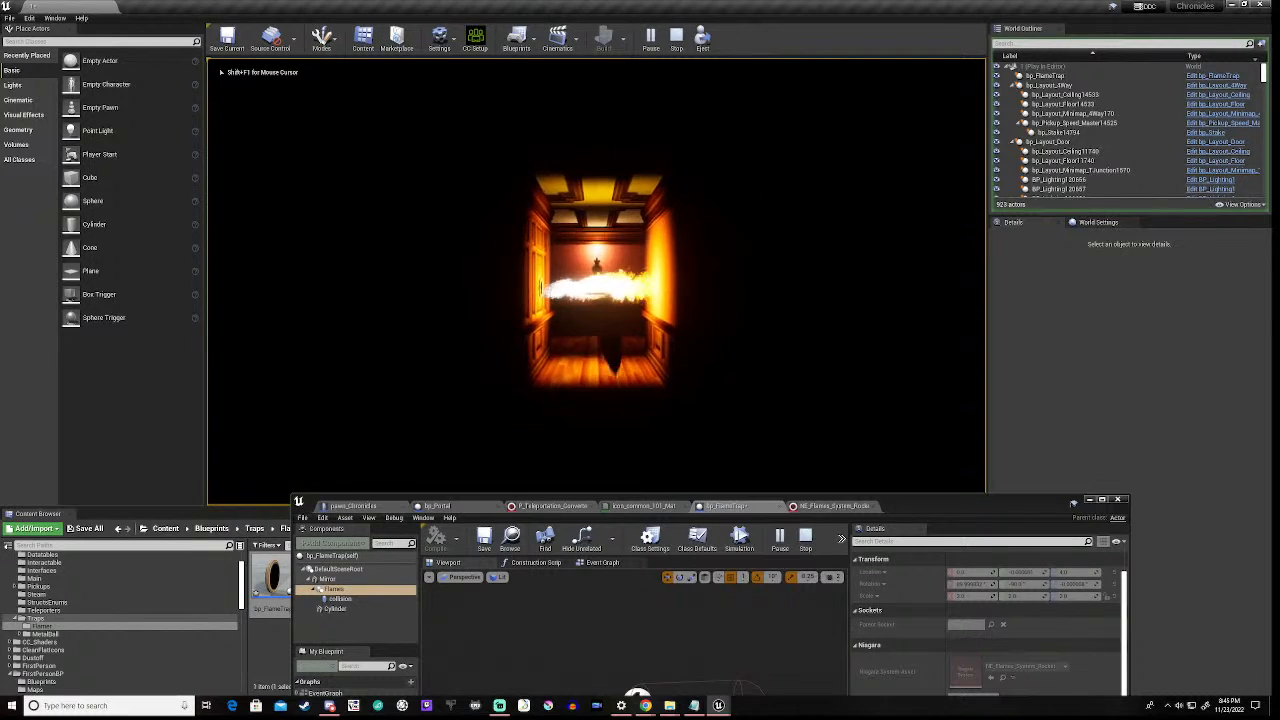
pyautogui.press('w')
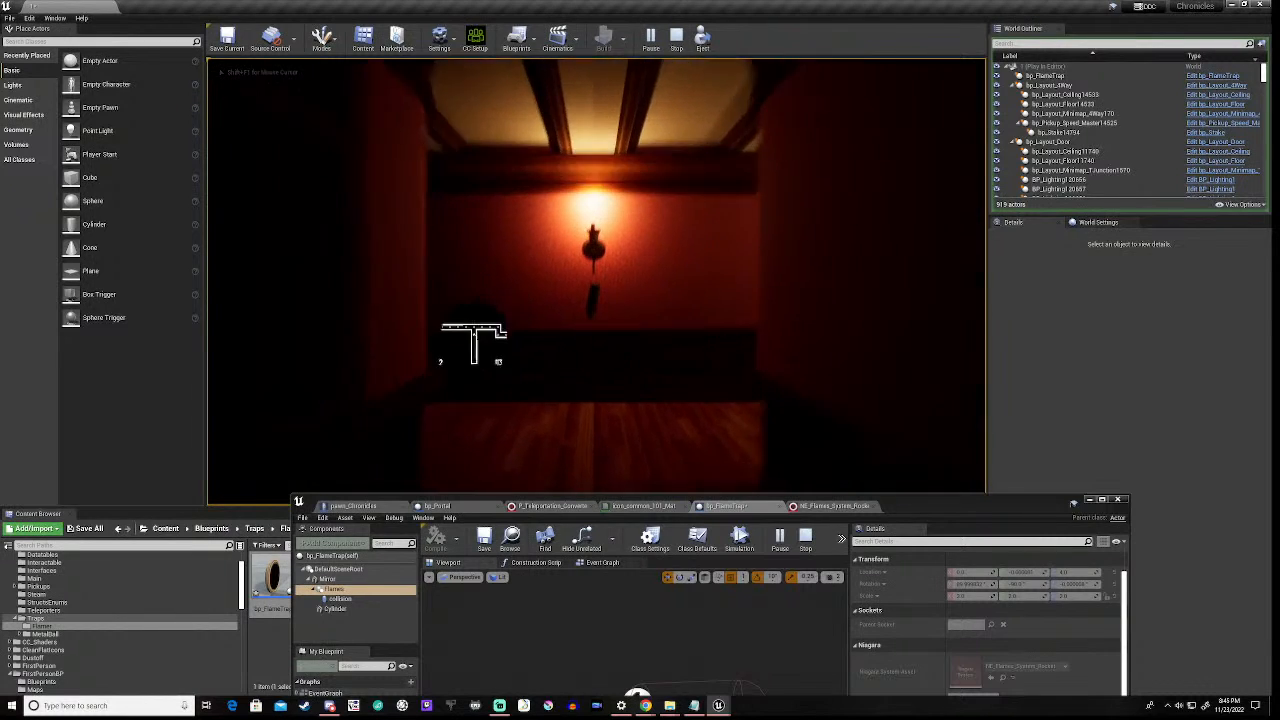
pyautogui.press('s')
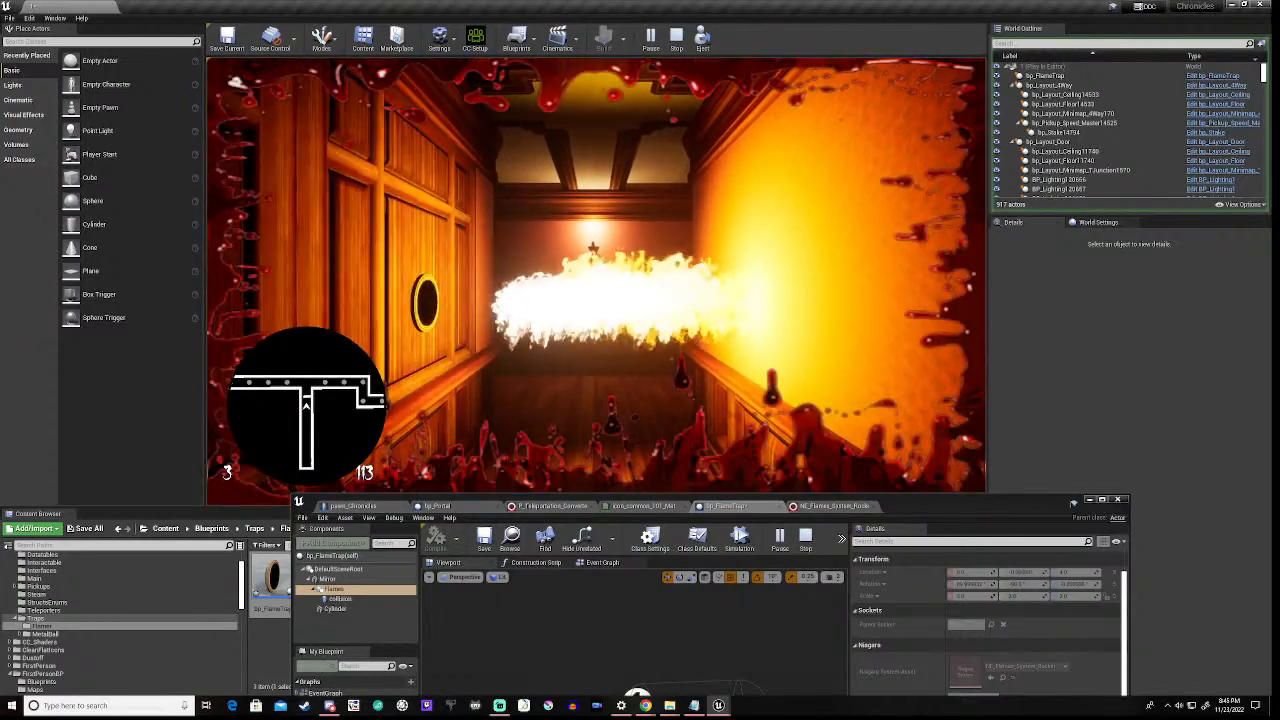
pyautogui.press('Escape')
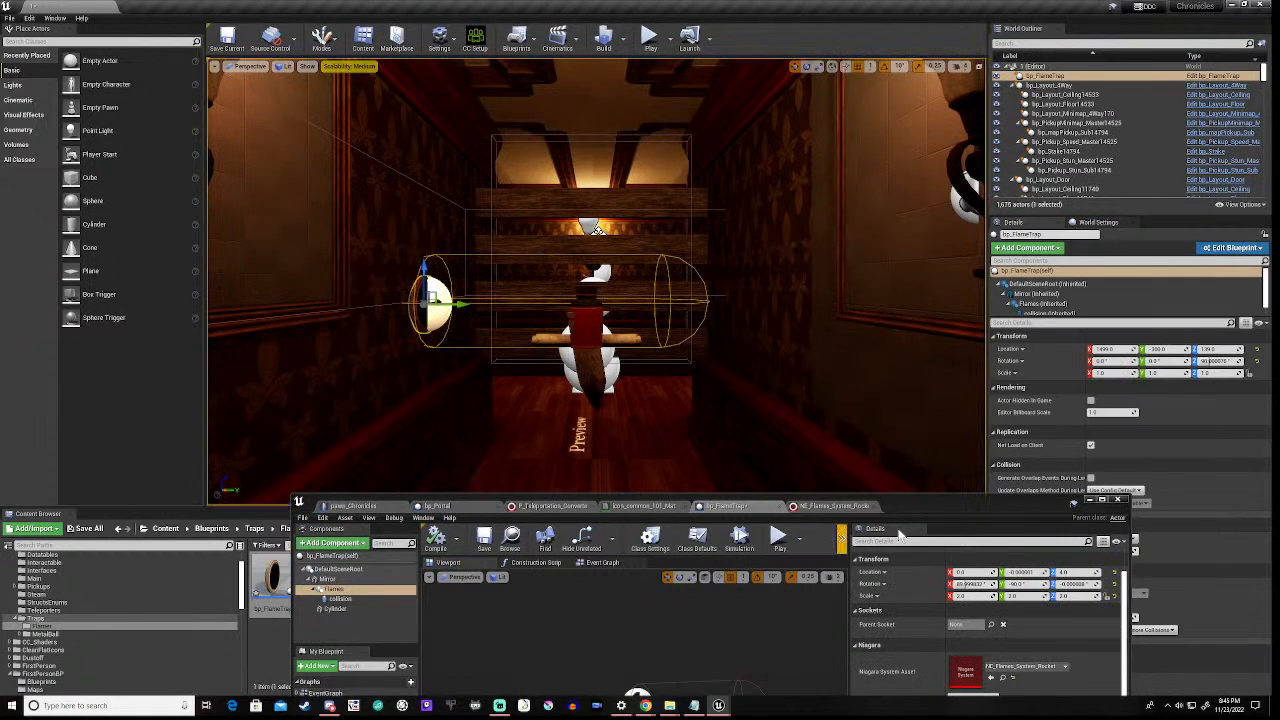
# - In the NE_Flames_System_Rocket particle system, set the Light Renderer's Color Add to X 1500 and Y 400
pyautogui.moveTo(921, 504); pyautogui.dragTo(903, 201)
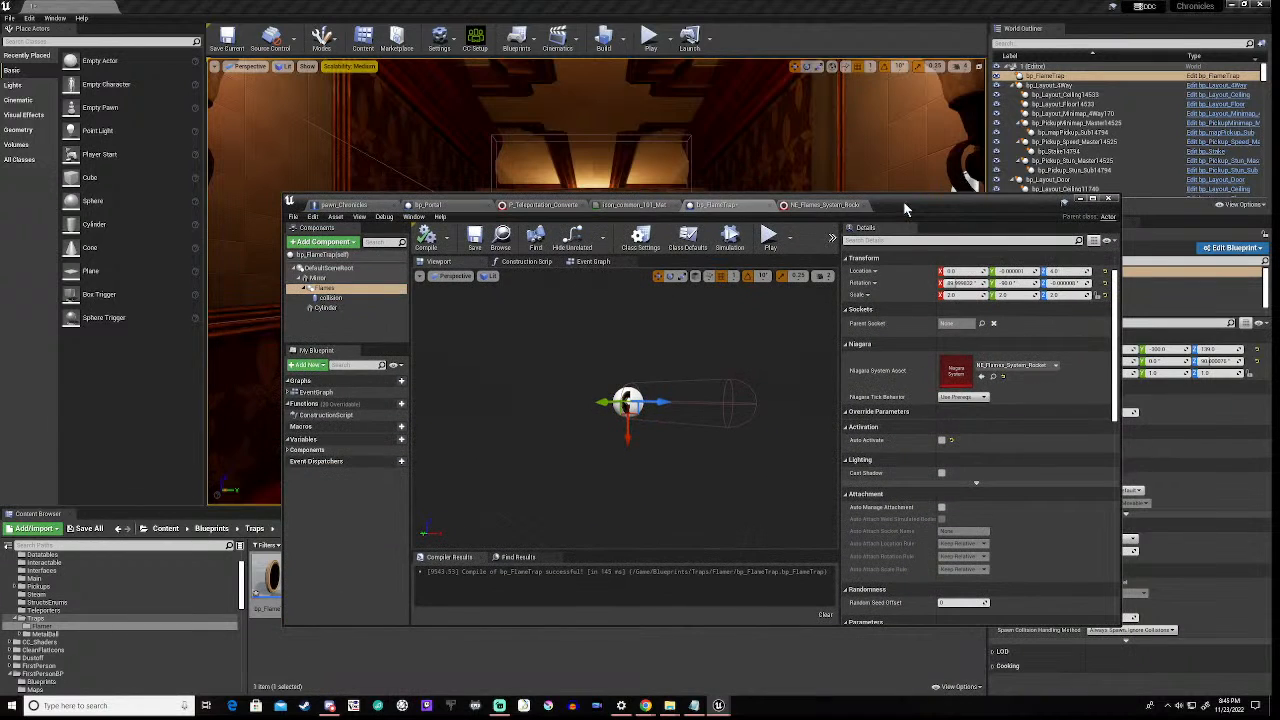
pyautogui.click(818, 205)
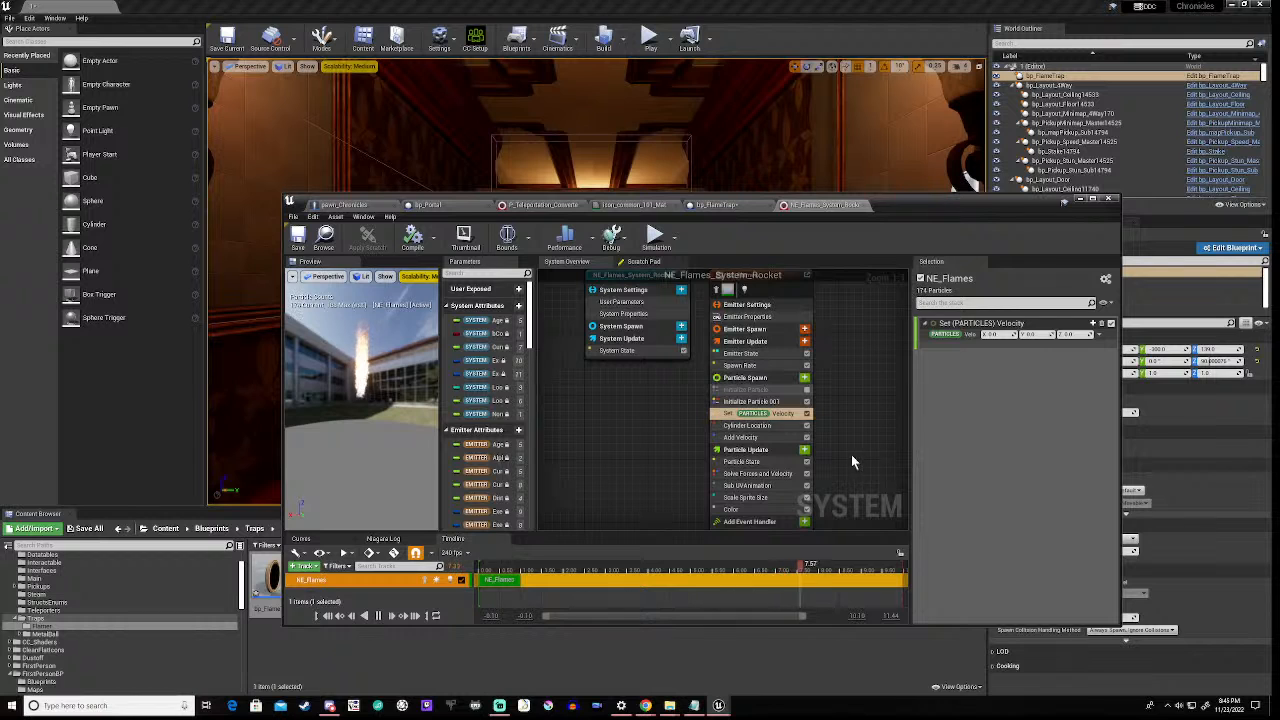
pyautogui.moveTo(857, 460); pyautogui.dragTo(843, 363, button='right')
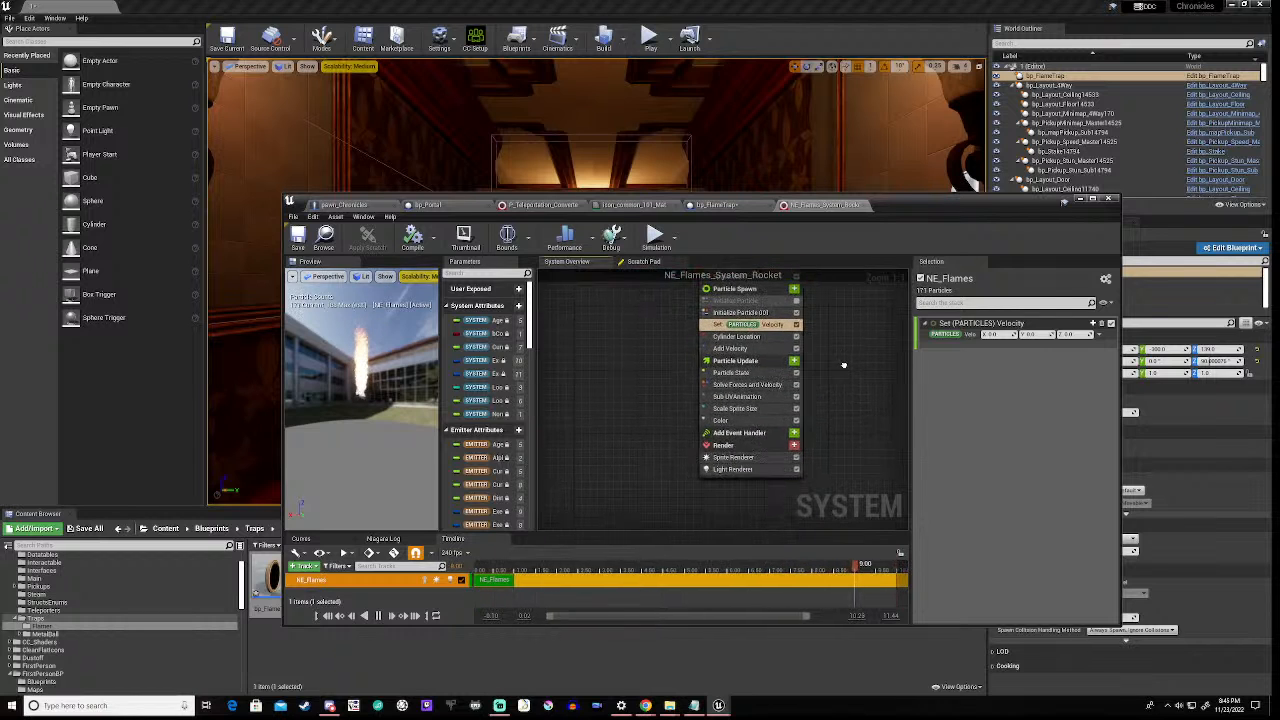
pyautogui.click(730, 469)
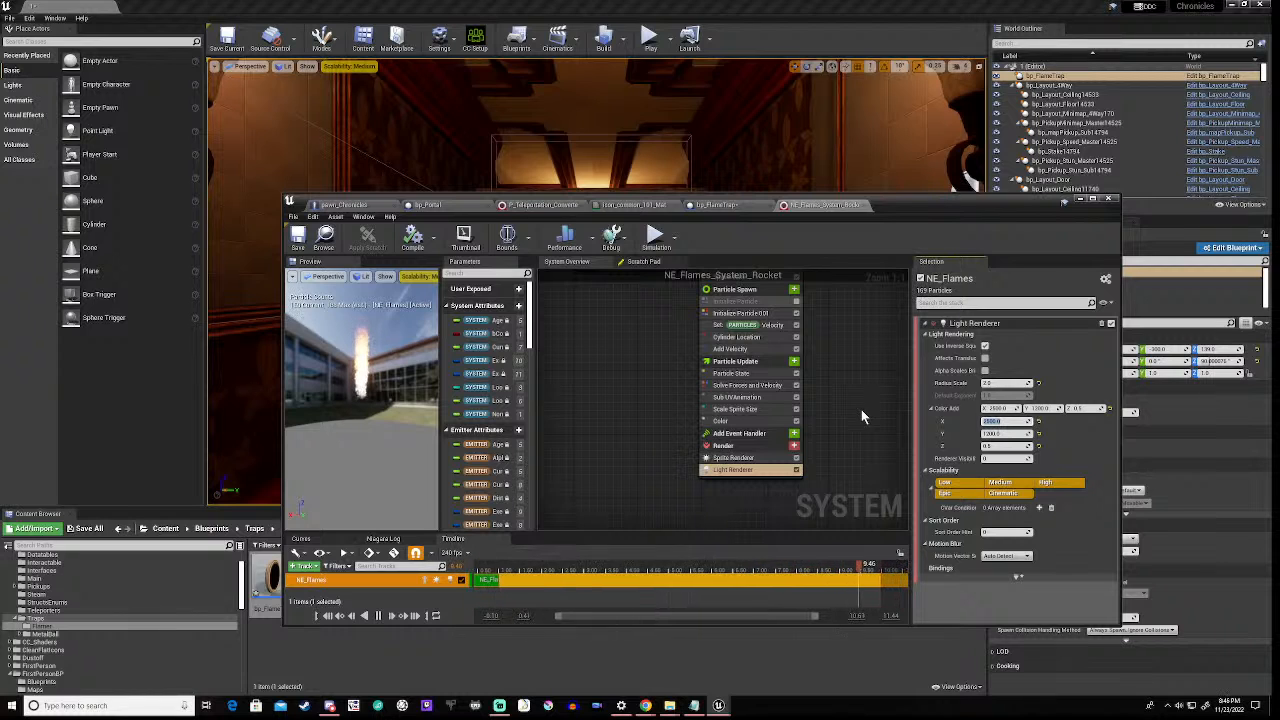
pyautogui.write('15')
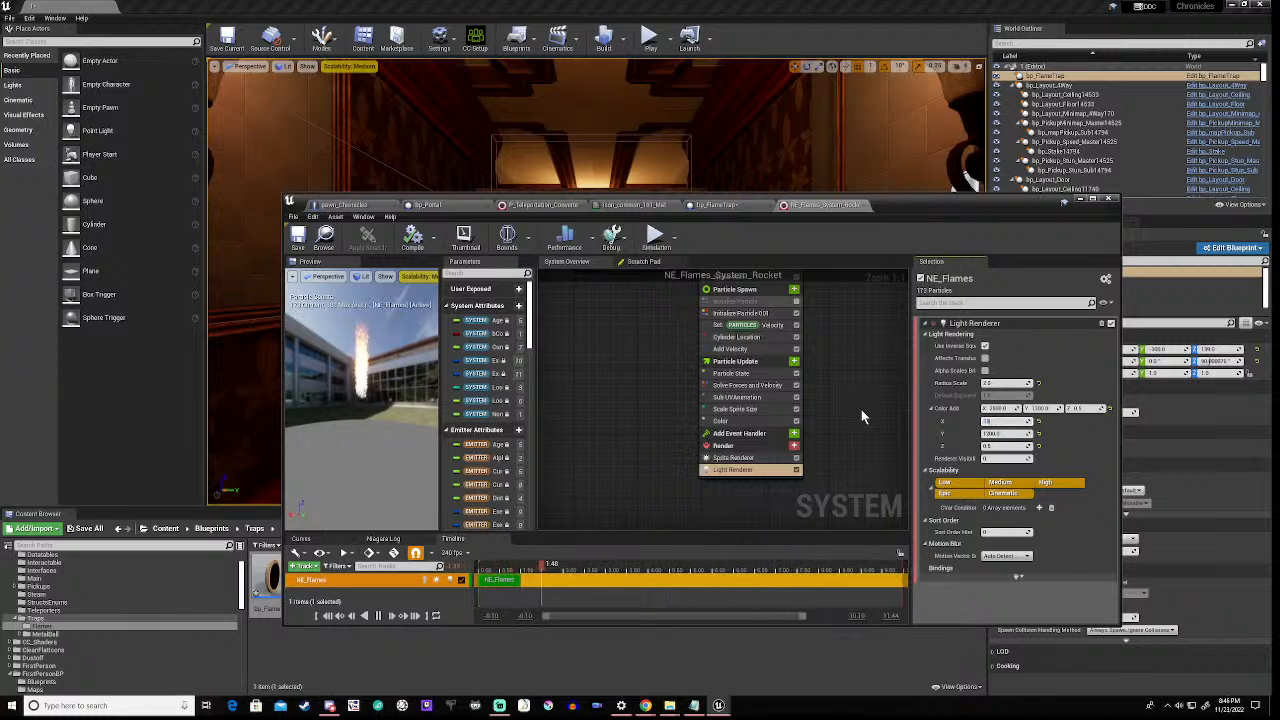
pyautogui.click(992, 434)
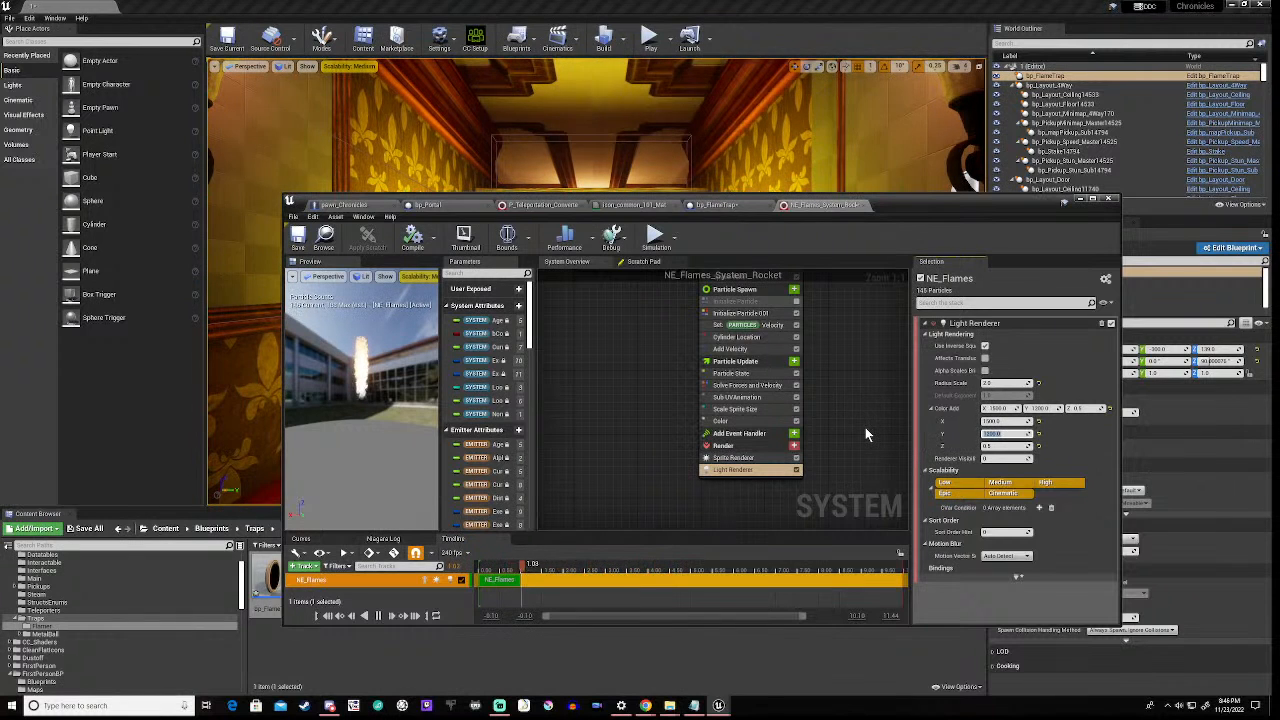
pyautogui.write('400')
pyautogui.press('Return')
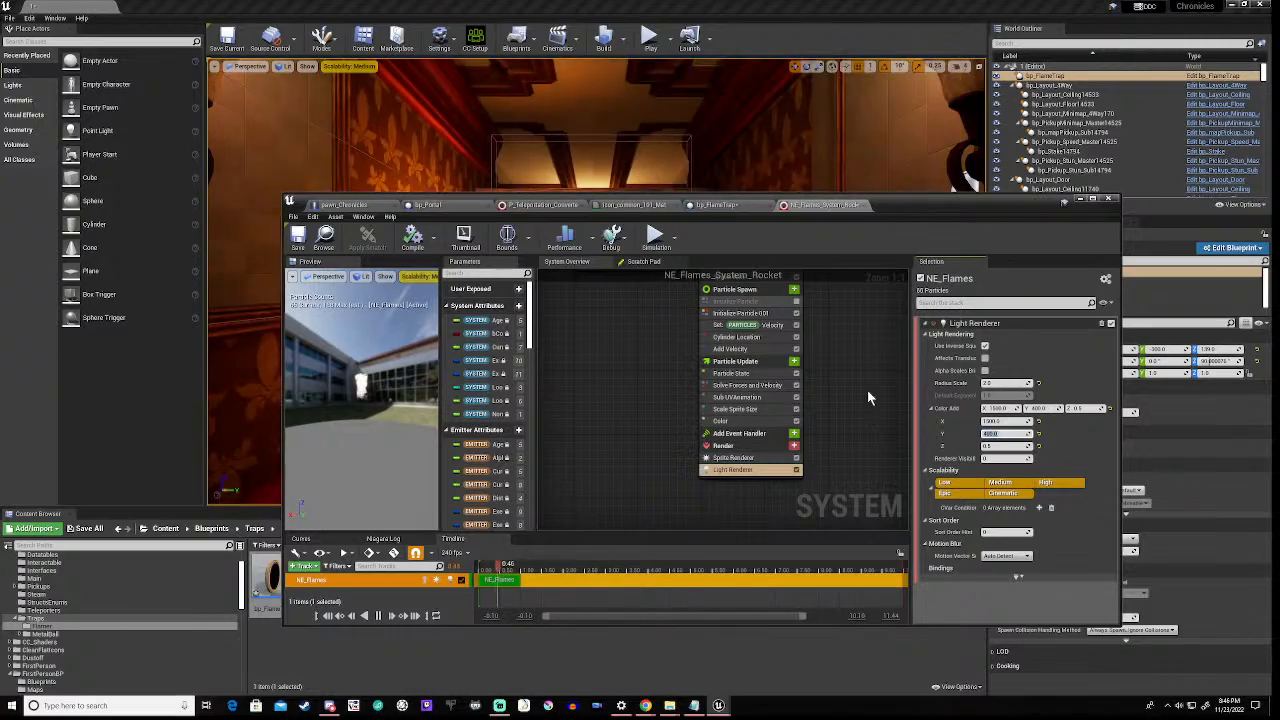
# - Play the level and walk down the corridor to judge the flame trap's new light color on the walls
pyautogui.moveTo(897, 207); pyautogui.dragTo(858, 398)
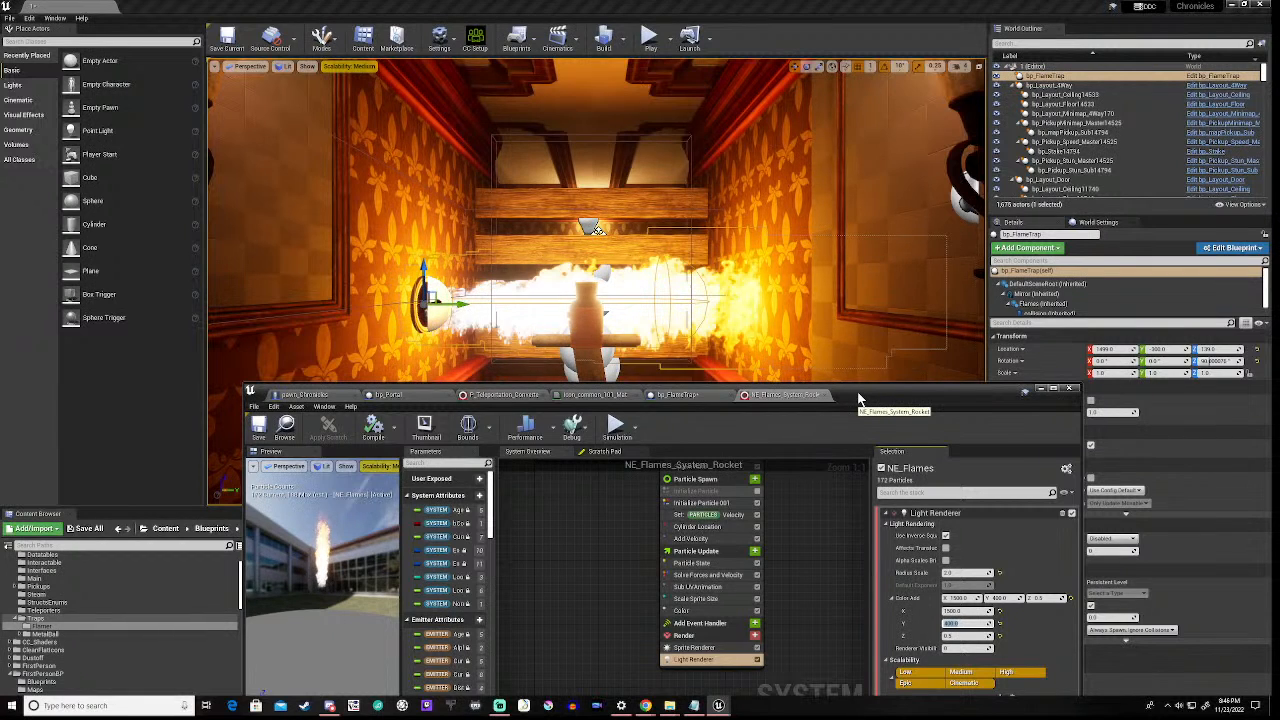
pyautogui.click(648, 38)
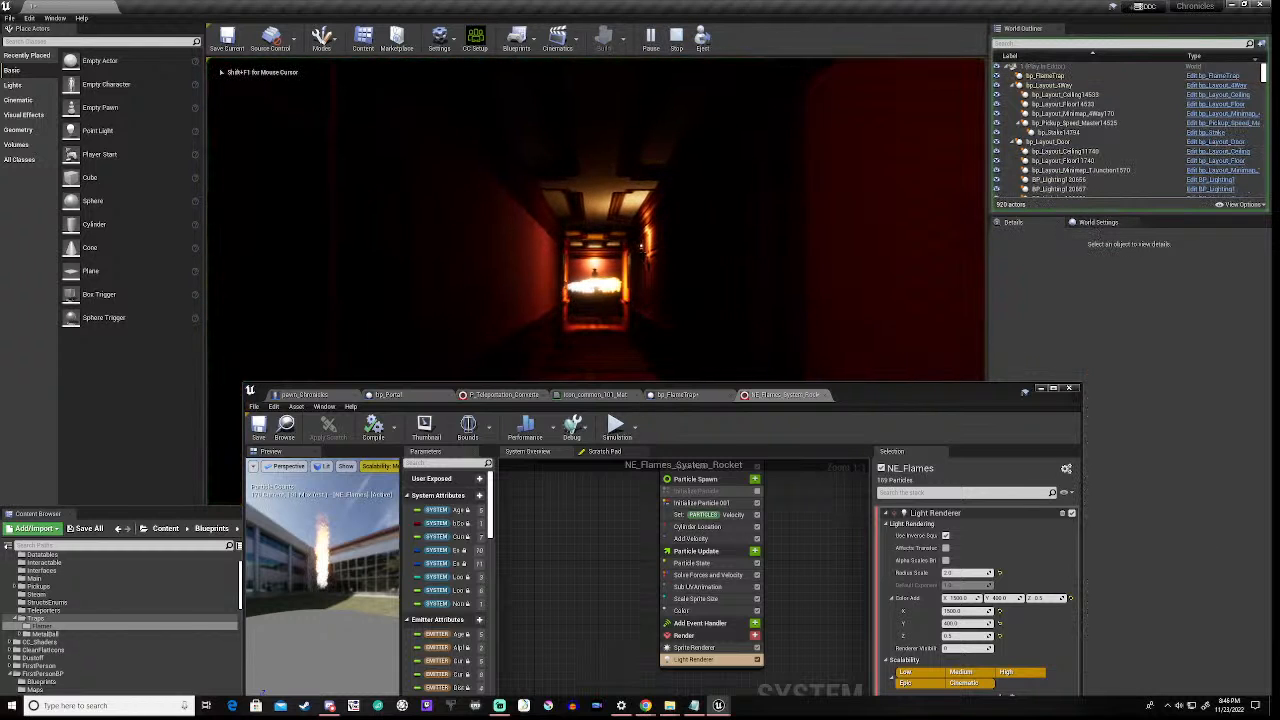
pyautogui.press('w')
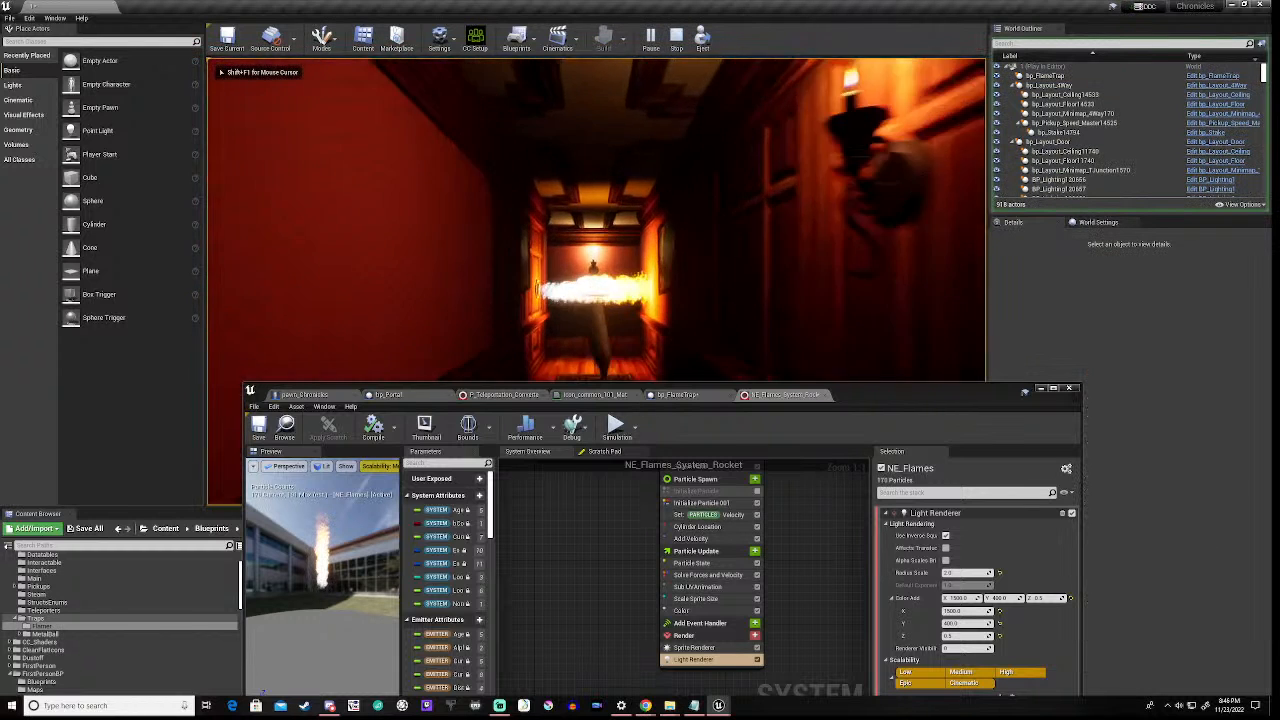
pyautogui.press('w')
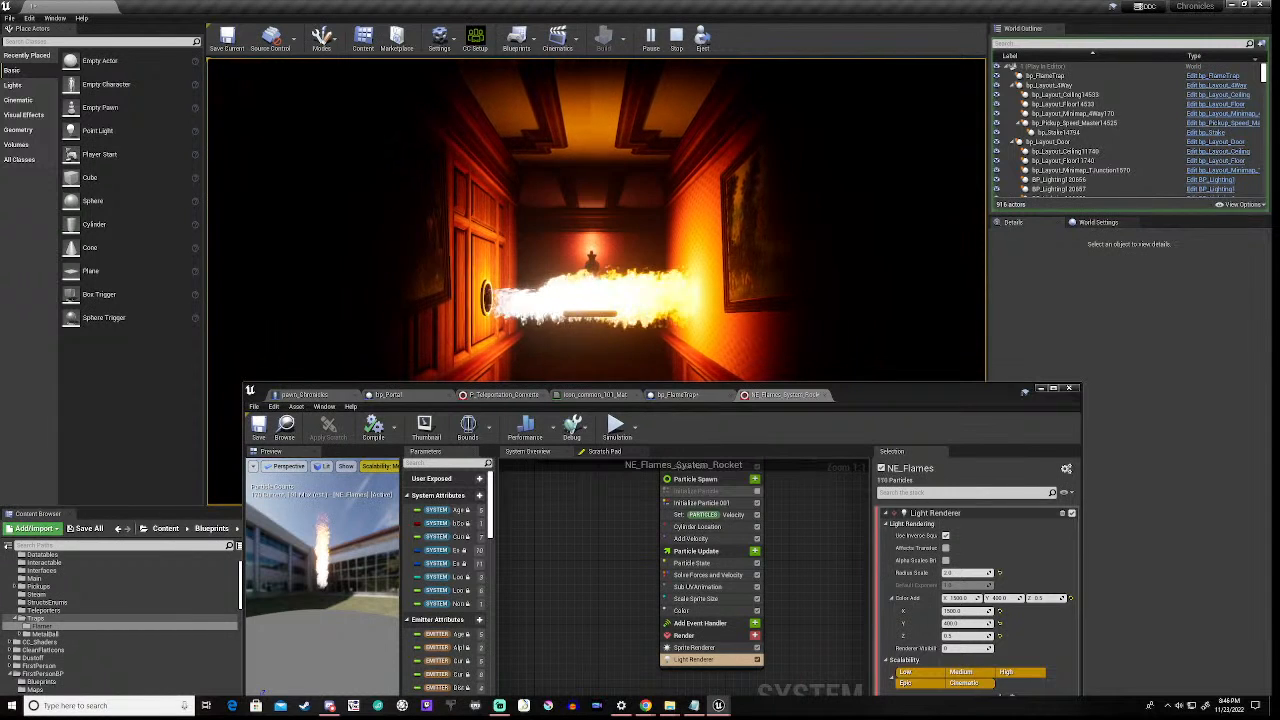
pyautogui.press('Escape')
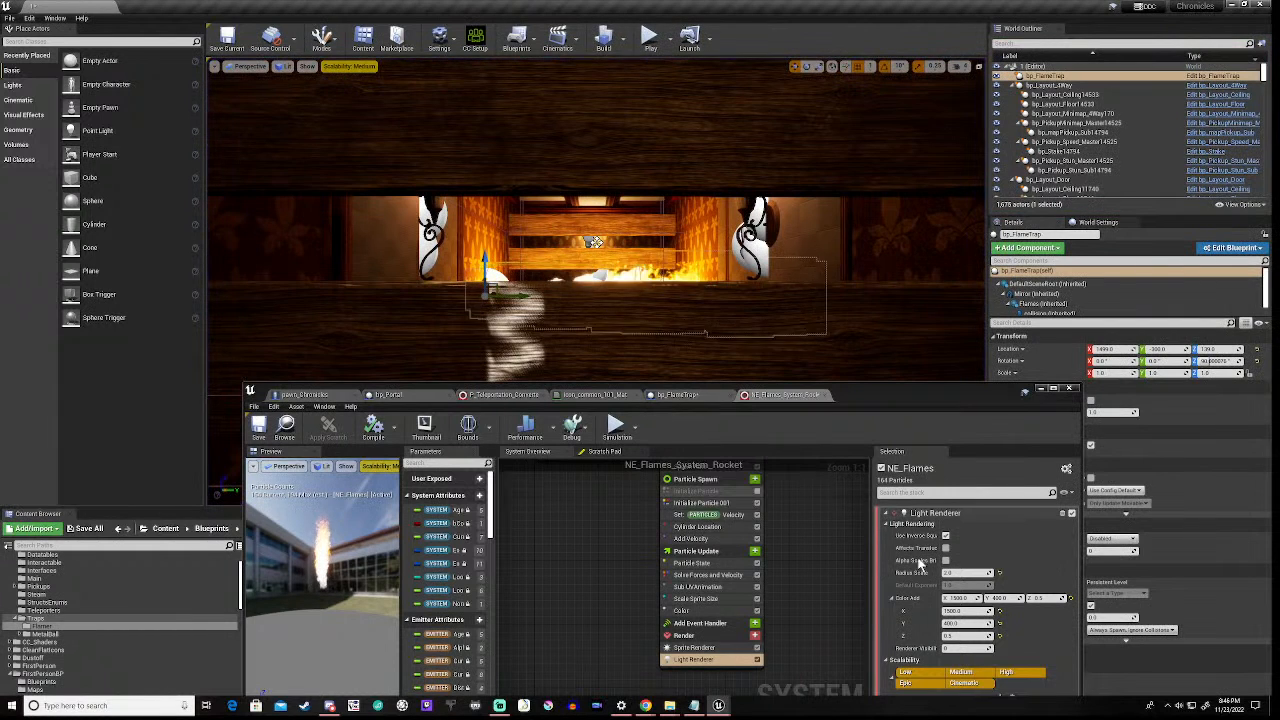
# - Reduce the Light Renderer's Color Add X to 1000 and save the flame particle system
pyautogui.click(965, 610)
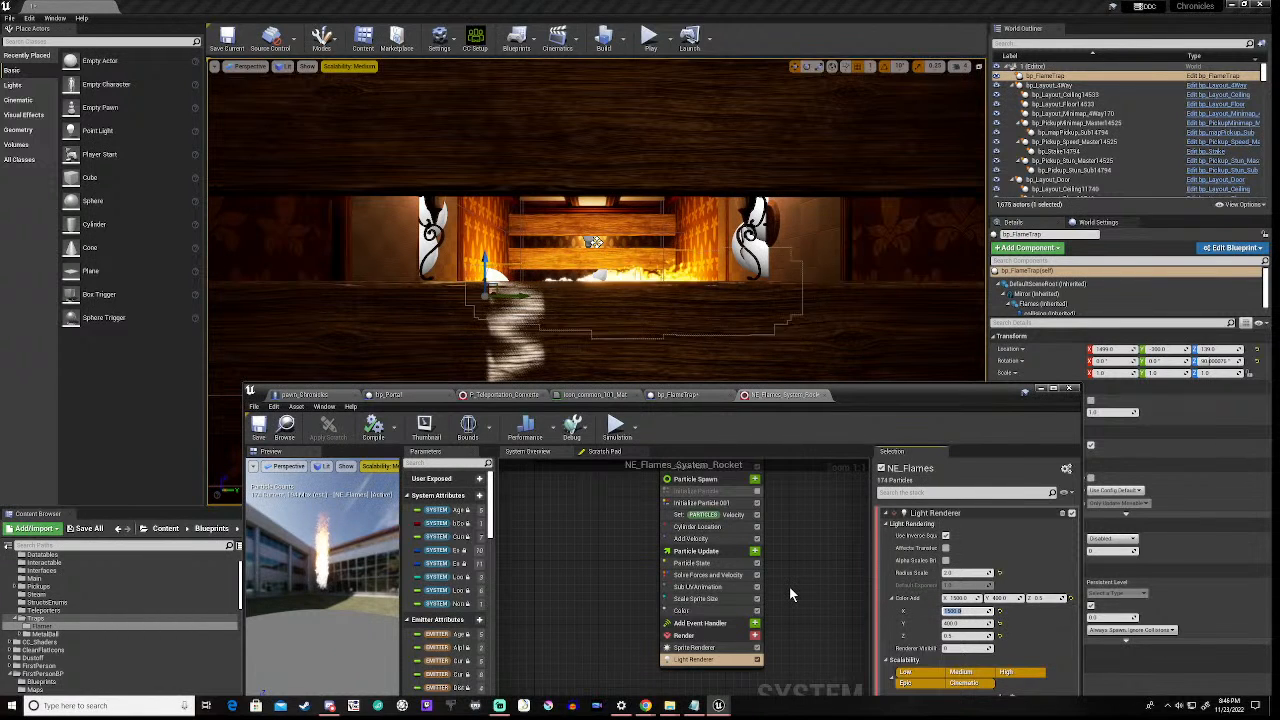
pyautogui.write('100')
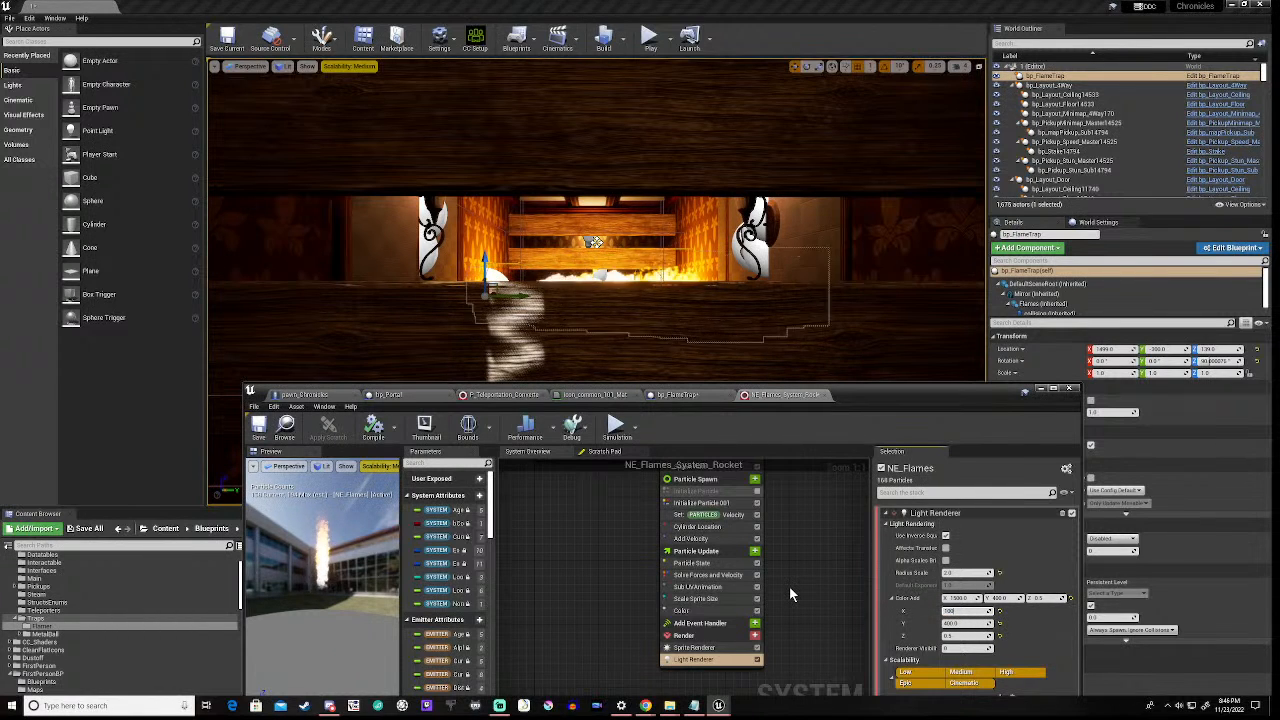
pyautogui.write('0')
pyautogui.press('Return')
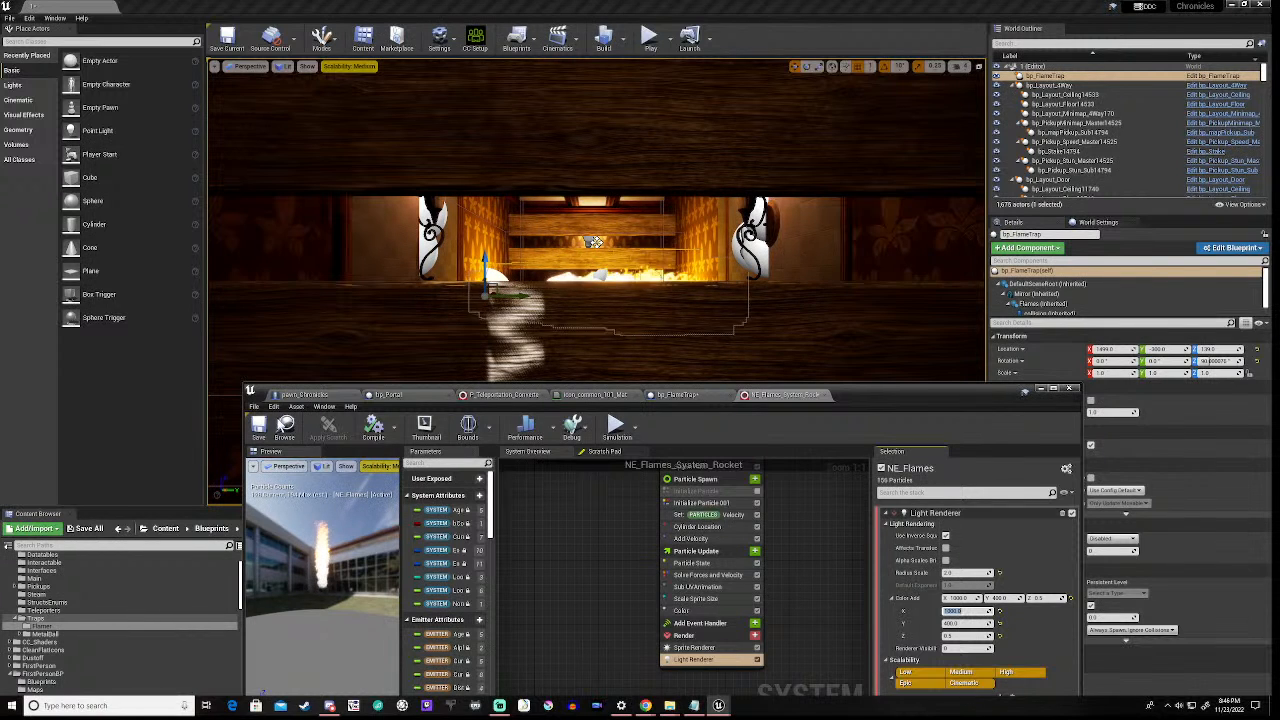
pyautogui.click(258, 428)
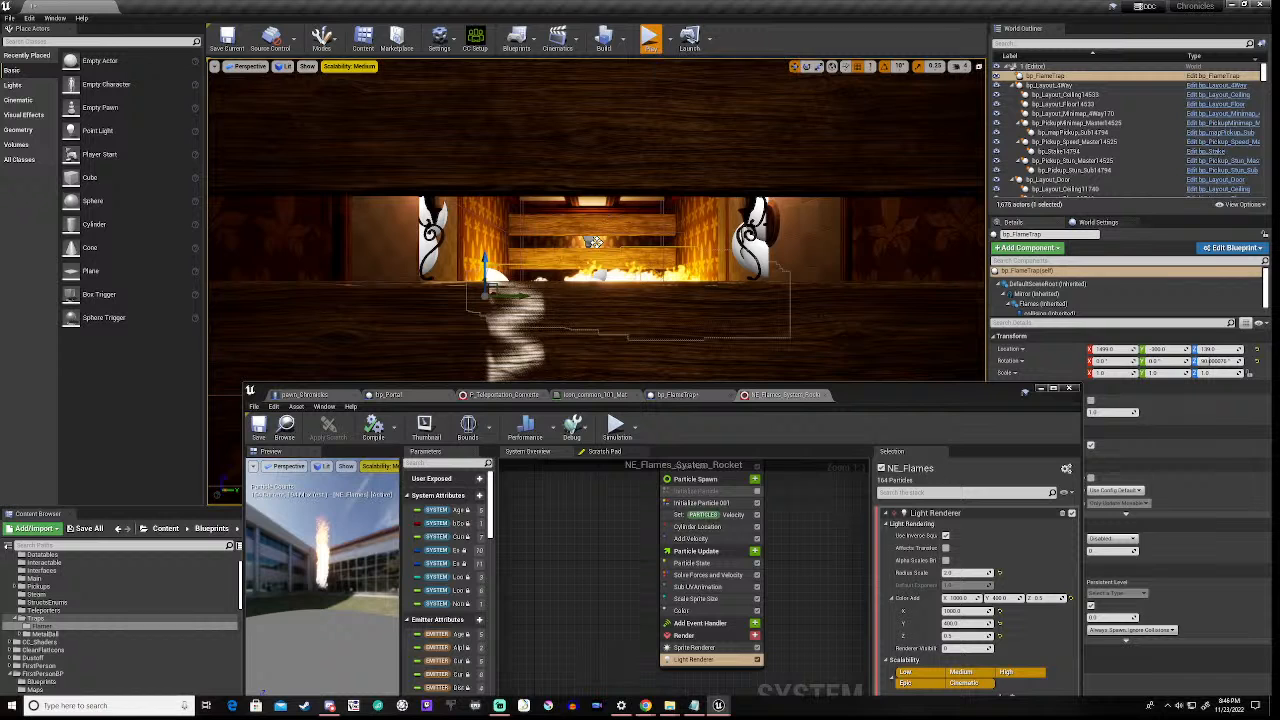
# - Playtest the corridor again to check the flame trap's reduced light glow
pyautogui.click(650, 40)
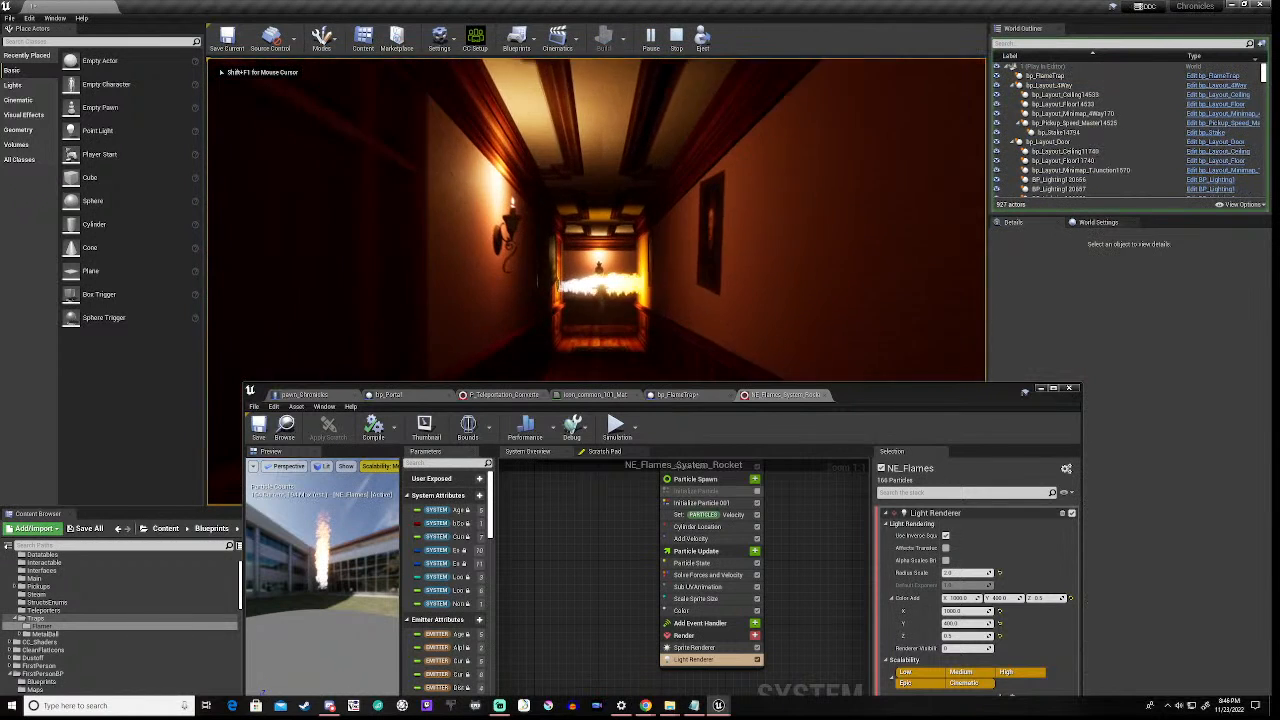
pyautogui.press('w')
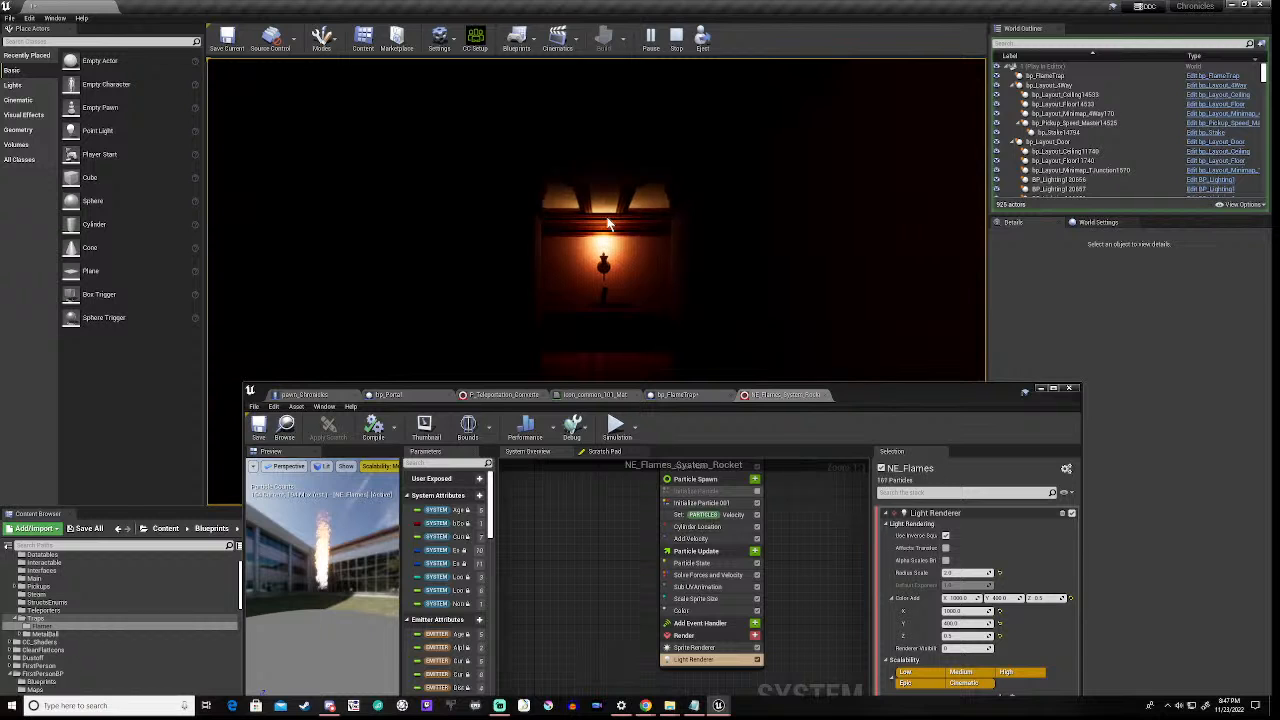
pyautogui.press('Escape')
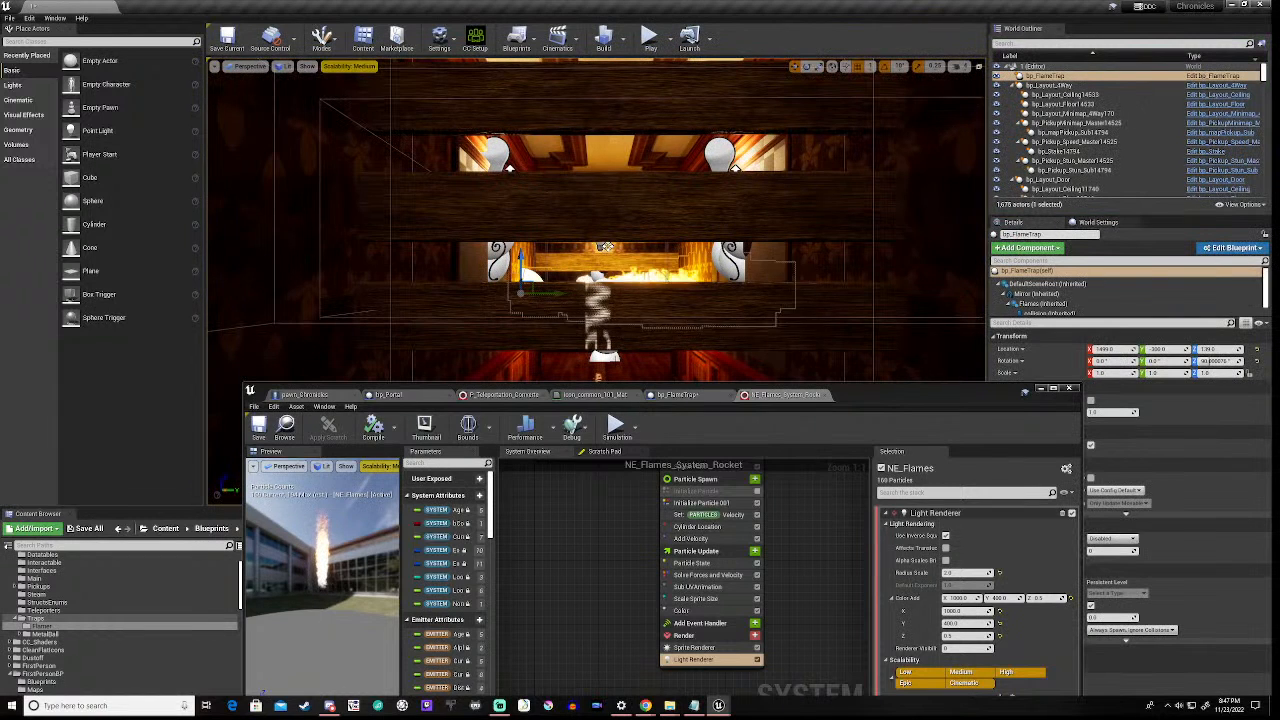